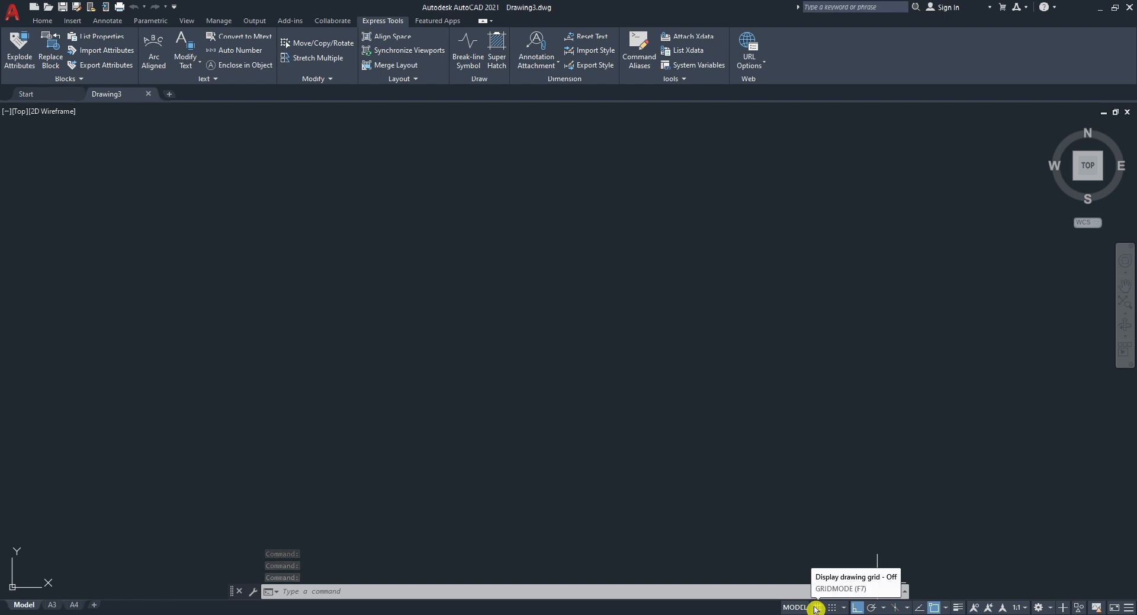
Step: Turn on the drawing grid and zoom to the extents of the drawing
click(815, 607)
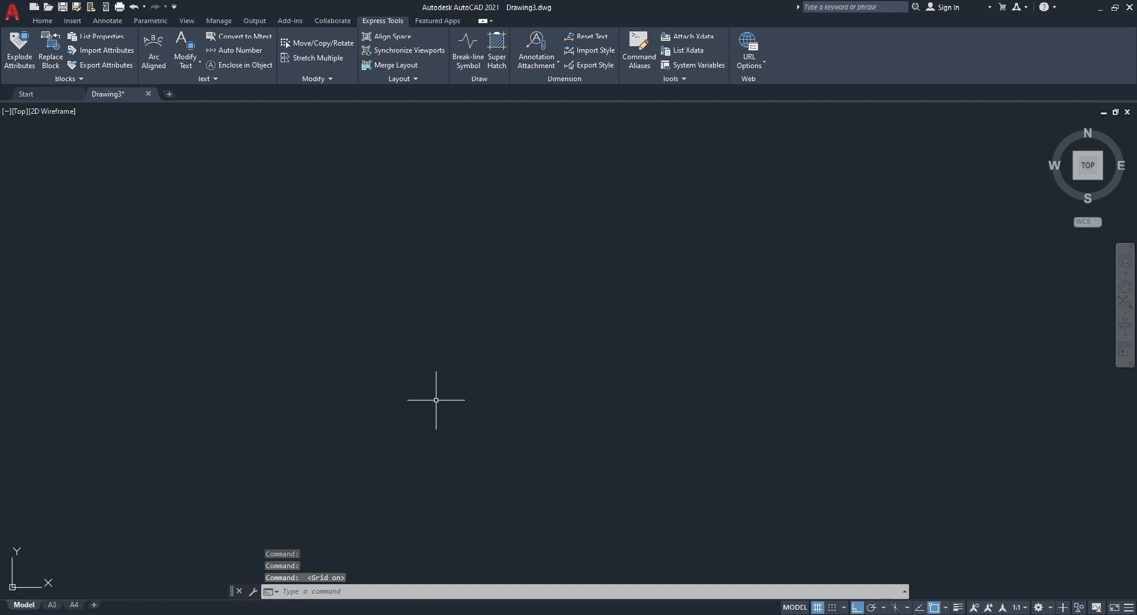
scroll(436, 400, down, 2)
text(z)
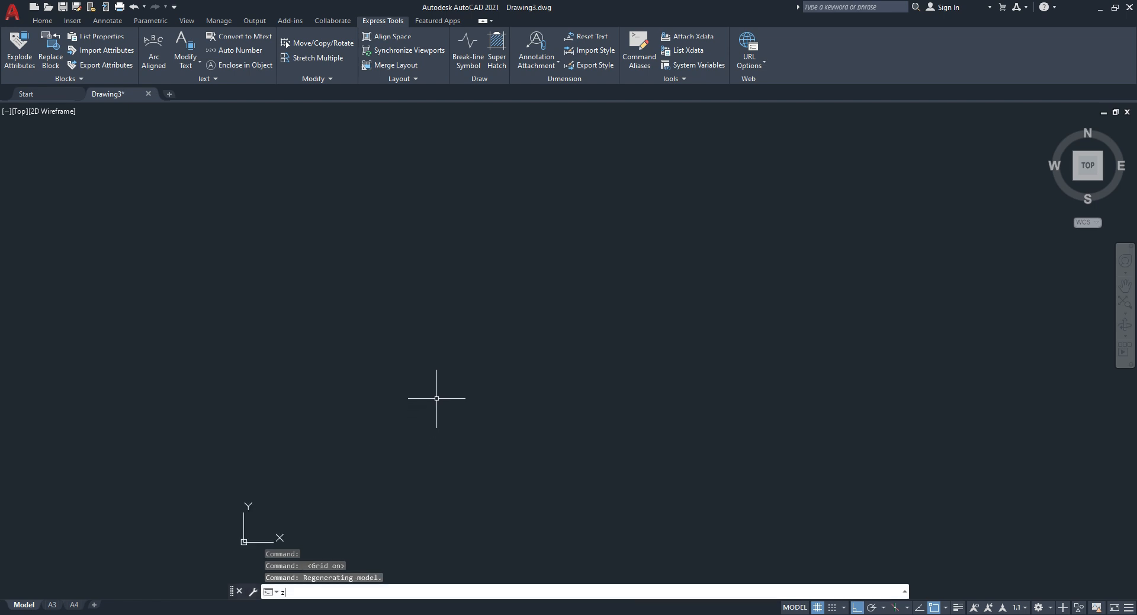
key(Return)
text(e)
key(Return)
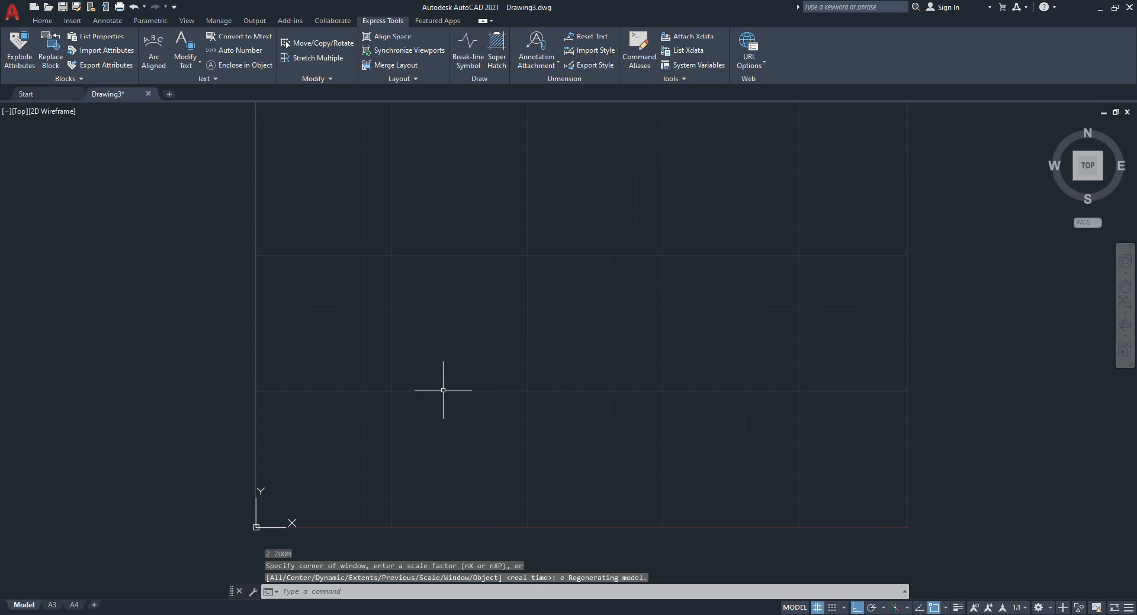
middle_drag(443, 390, 450, 418)
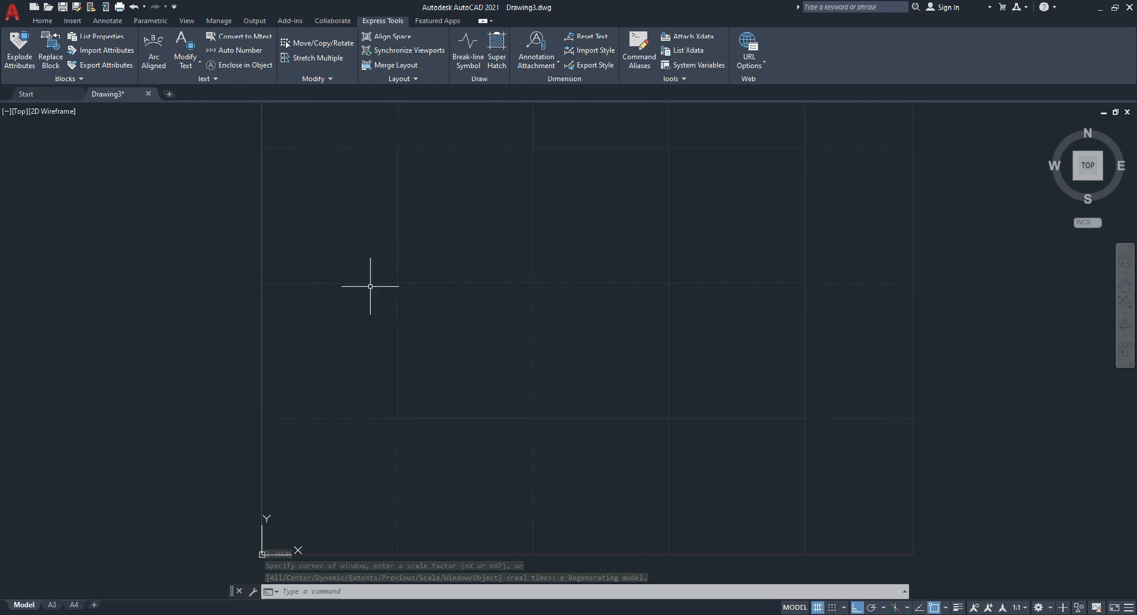
scroll(337, 244, down, 2)
scroll(366, 267, up, 2)
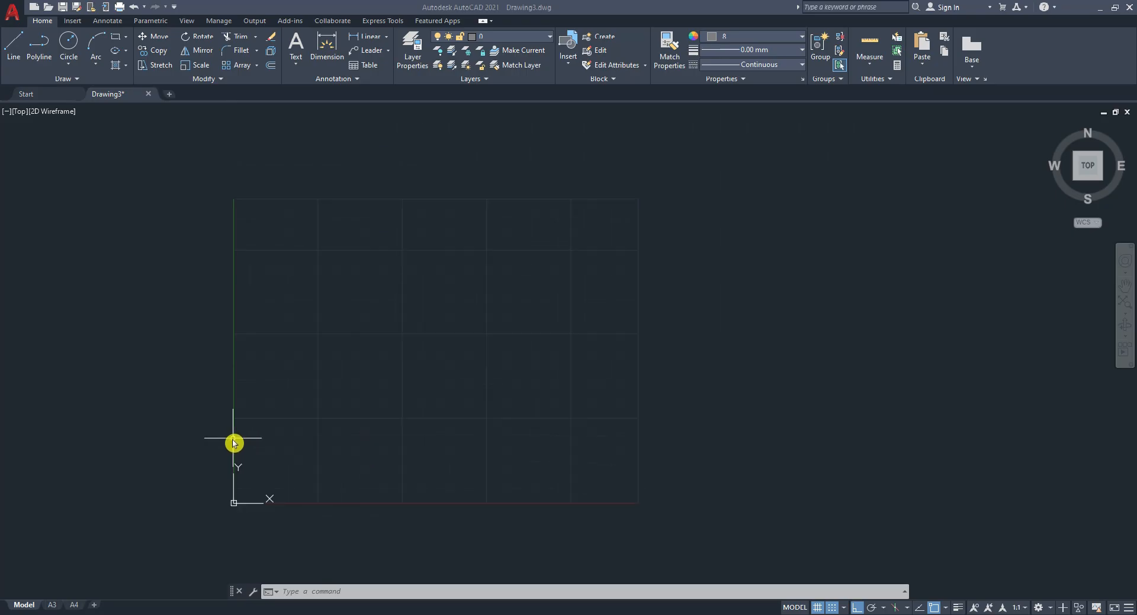
scroll(376, 362, up, 2)
scroll(236, 249, down, 2)
scroll(208, 304, up, 2)
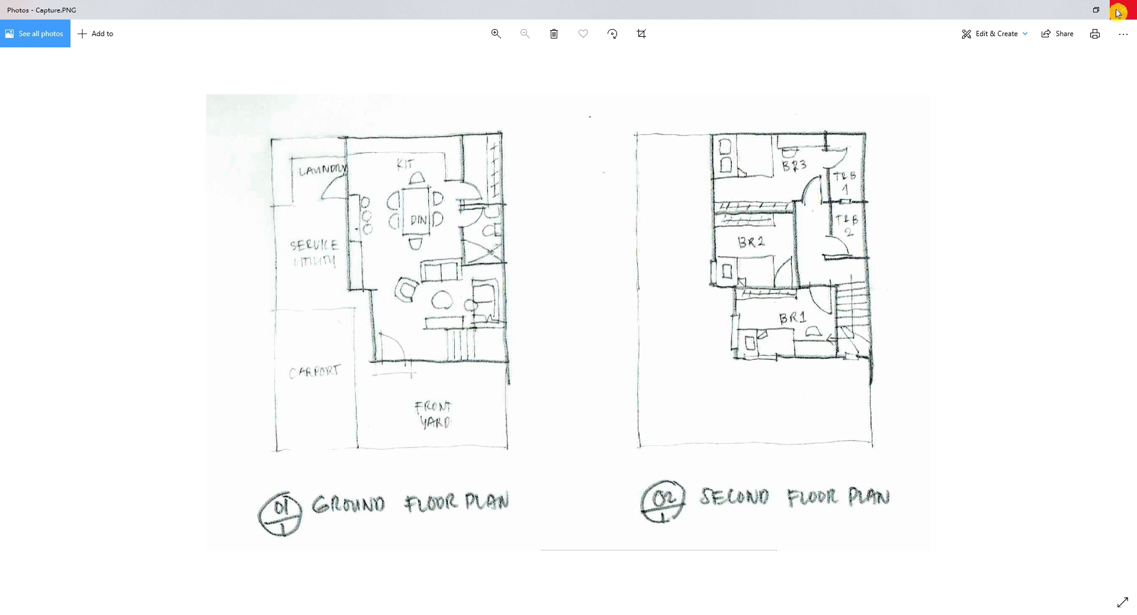
Step: Examine the hand-drawn ground floor and second floor plans in the Capture.PNG sketch in Photos
click(1061, 10)
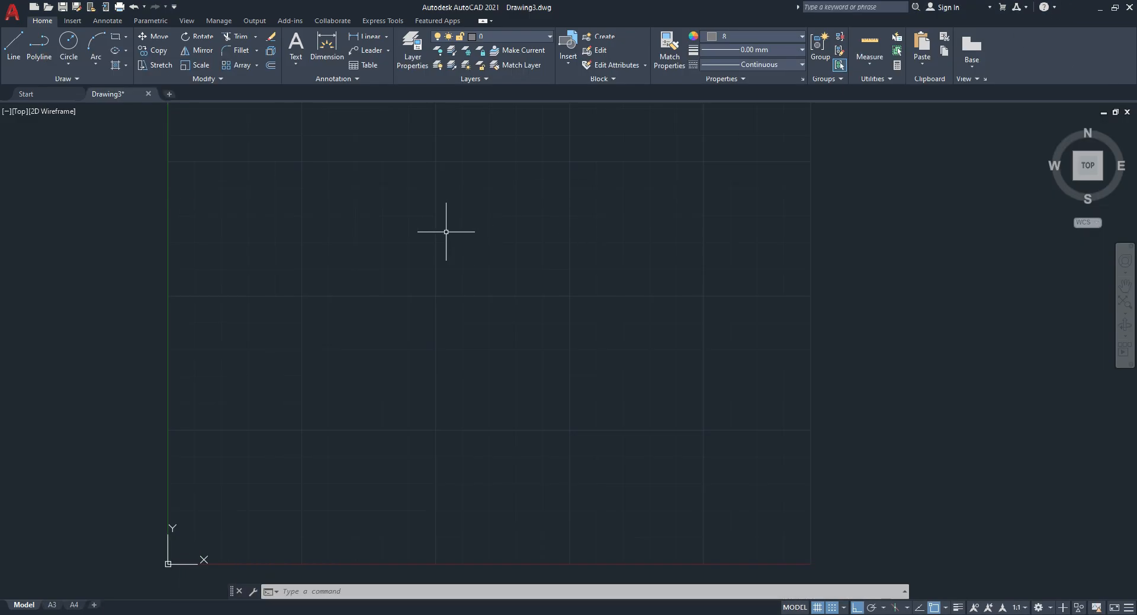
click(516, 614)
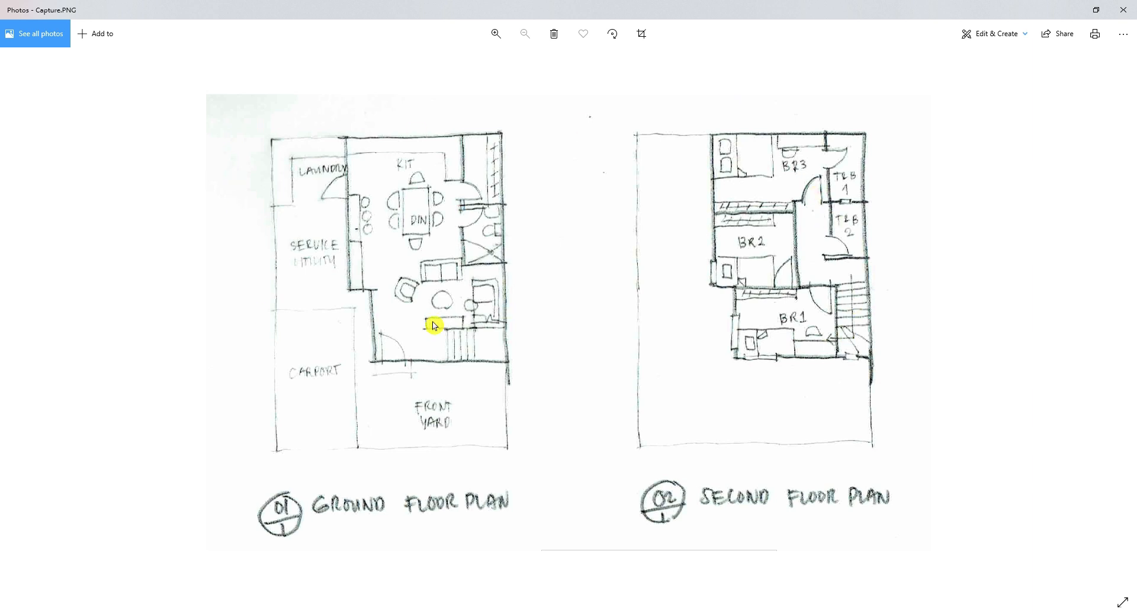
click(535, 613)
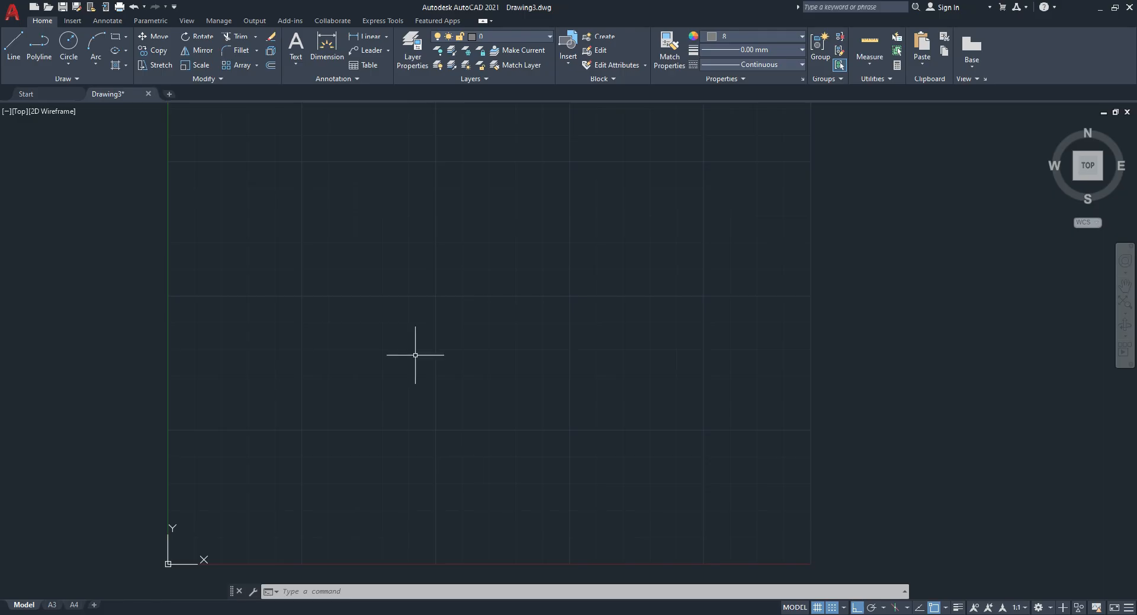
click(524, 613)
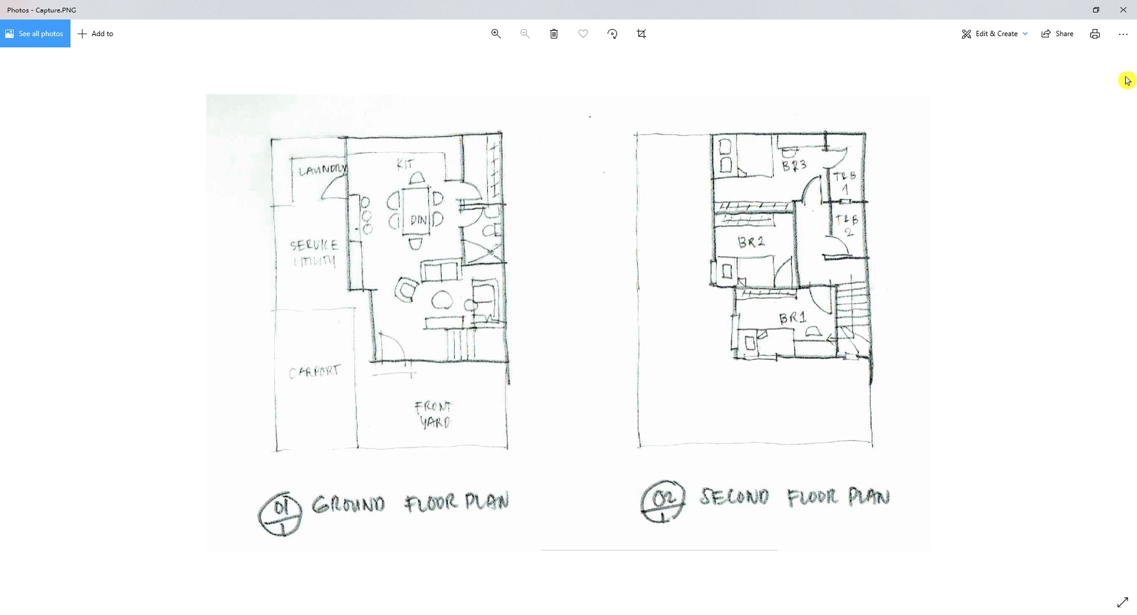
click(1076, 14)
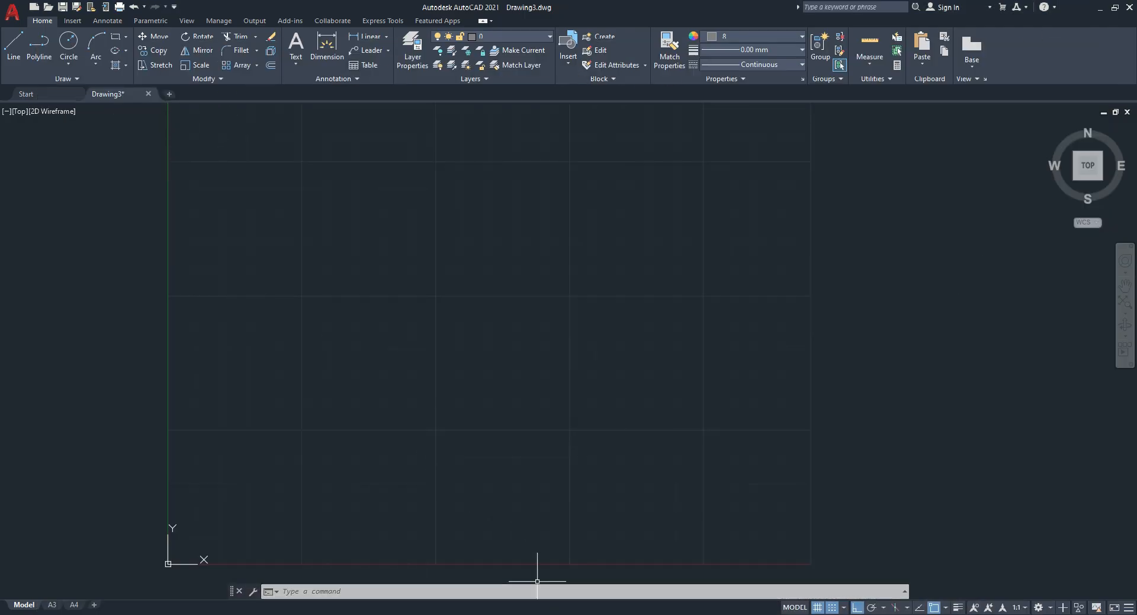
click(536, 614)
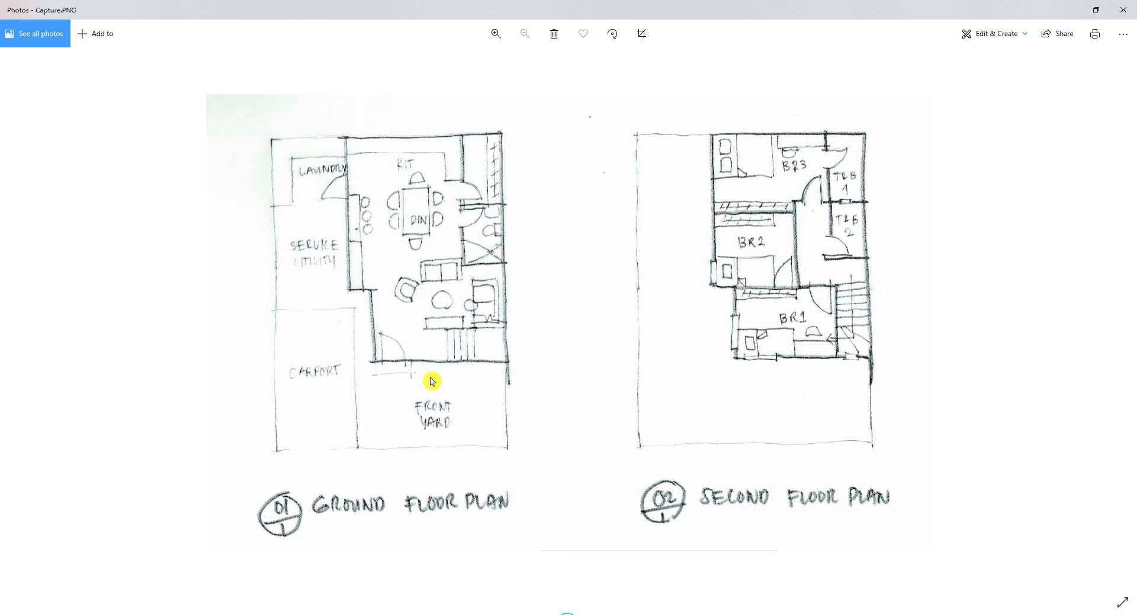
click(345, 137)
click(502, 133)
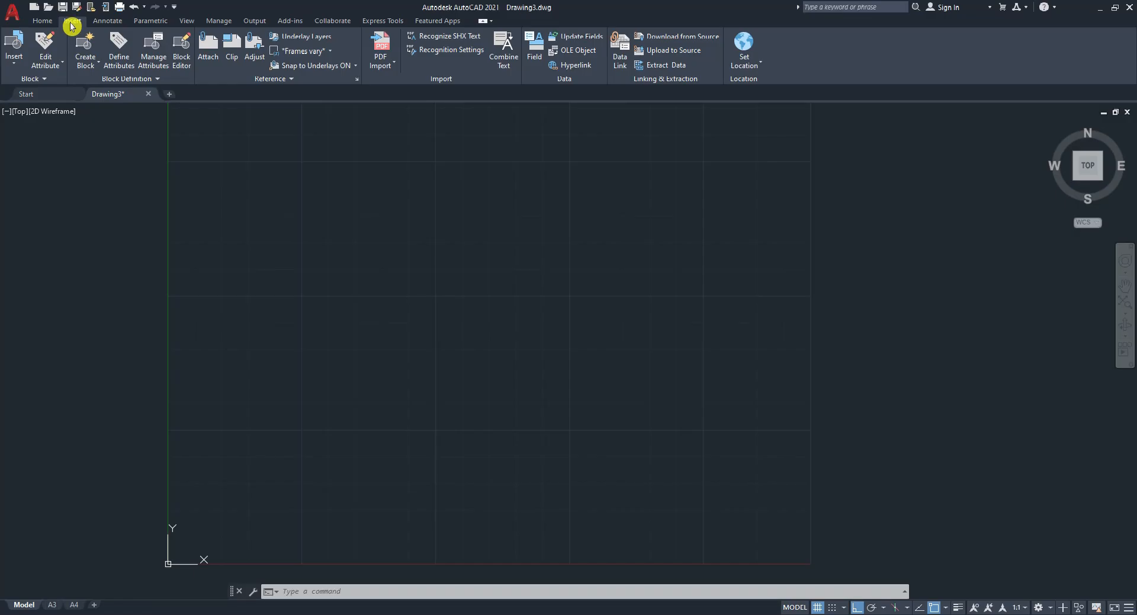
Step: Start attaching a reference file and choose the Capture image from the AutoCAD course's WEEK 2 folder
click(203, 61)
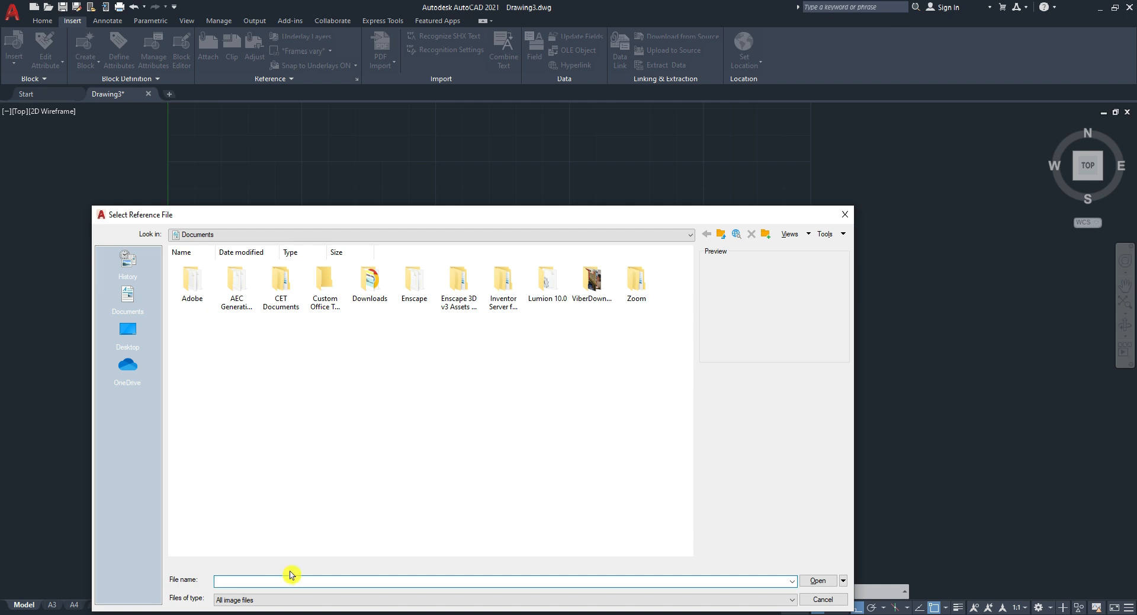
text(F:\GABRIELLE\aaa_TEACHING\2024-2025 1st Sem\AutoCAD\WEEK 2)
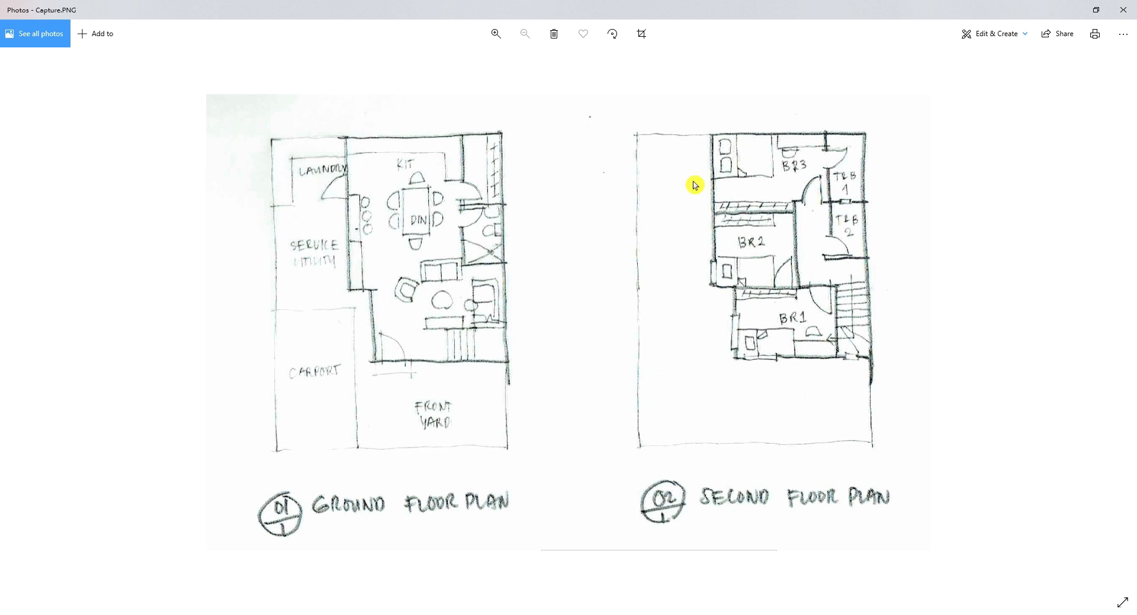
click(1069, 9)
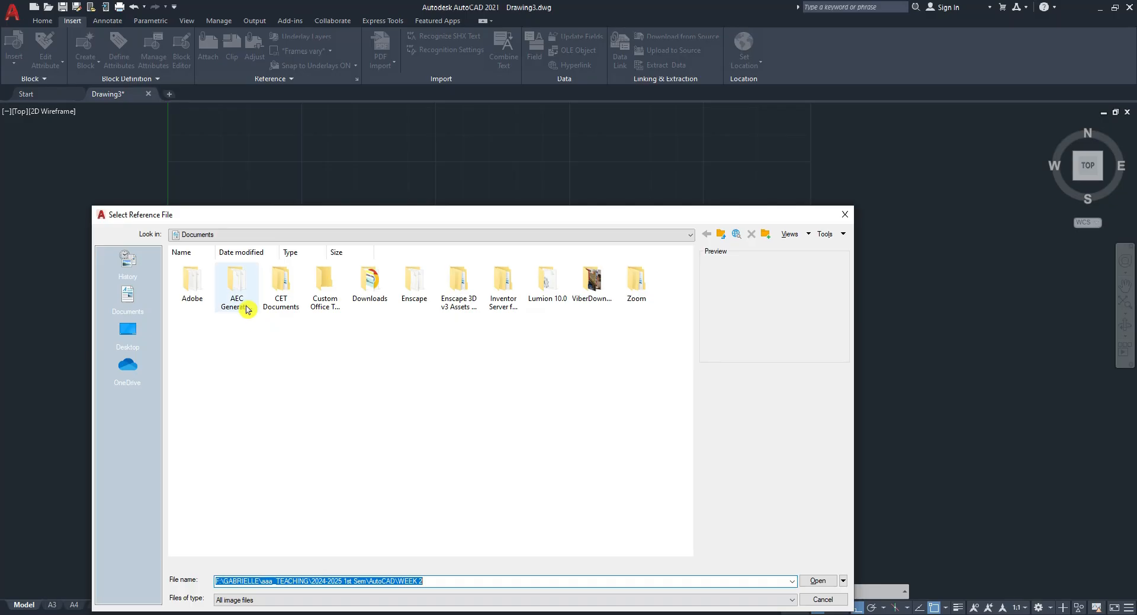
click(818, 581)
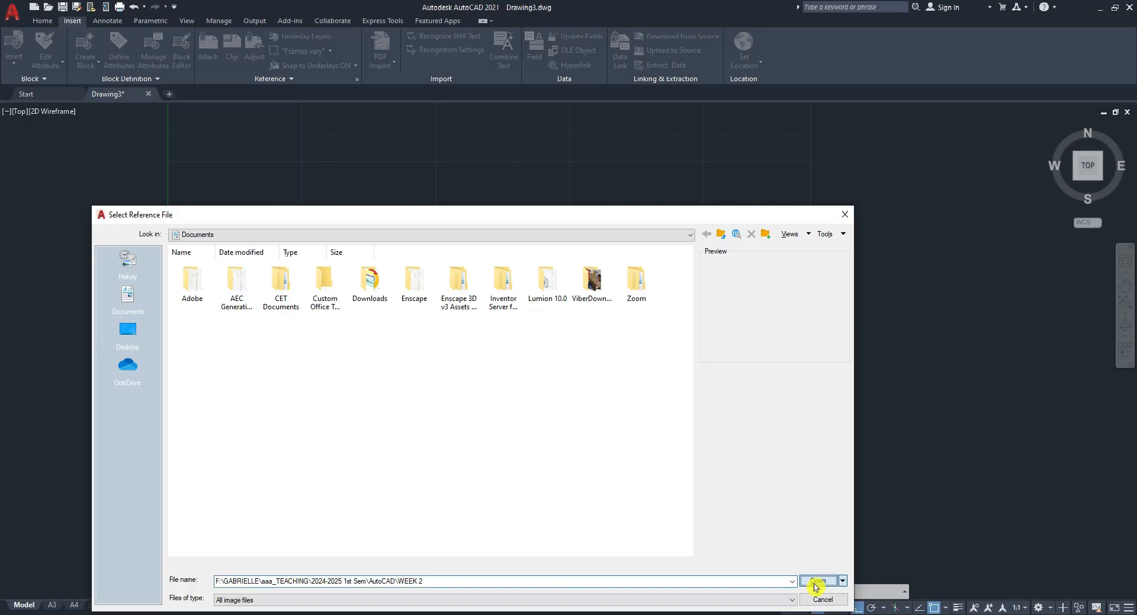
click(199, 292)
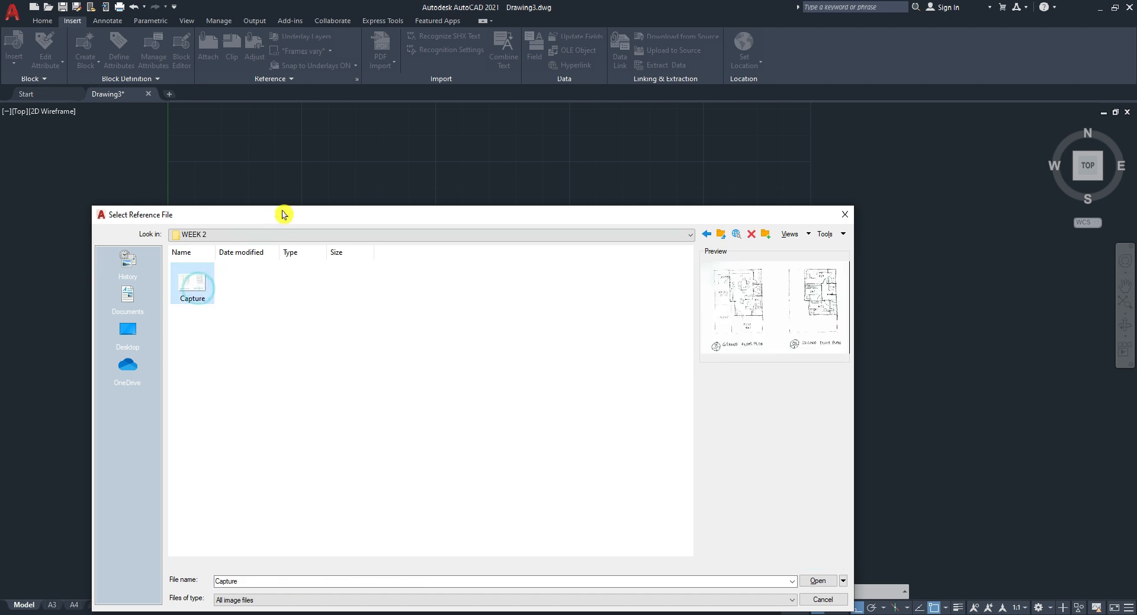
drag(279, 213, 264, 119)
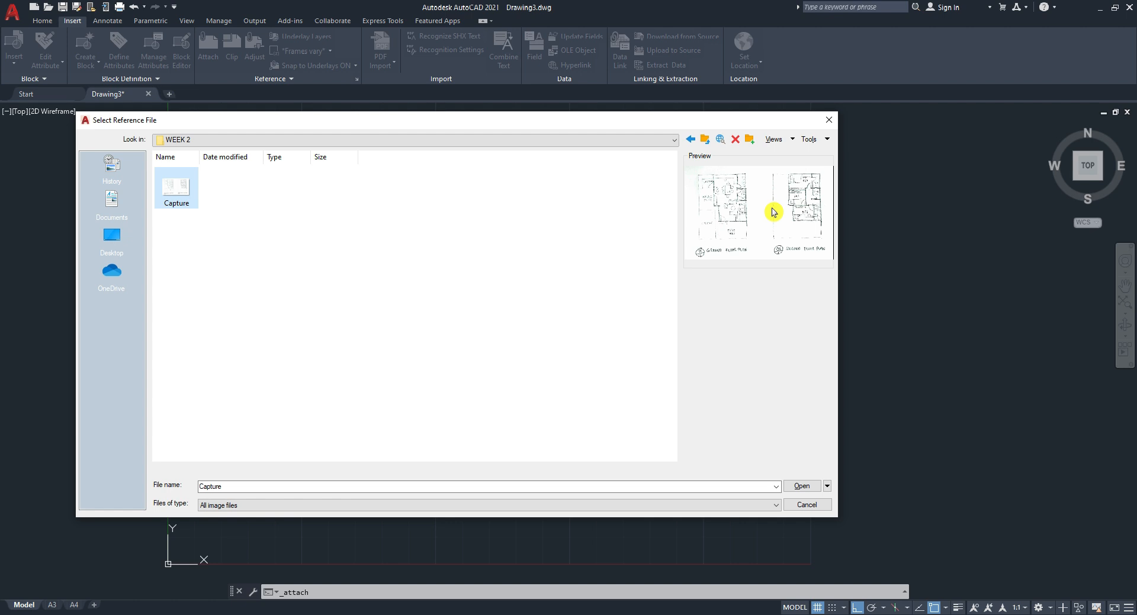
double_click(183, 194)
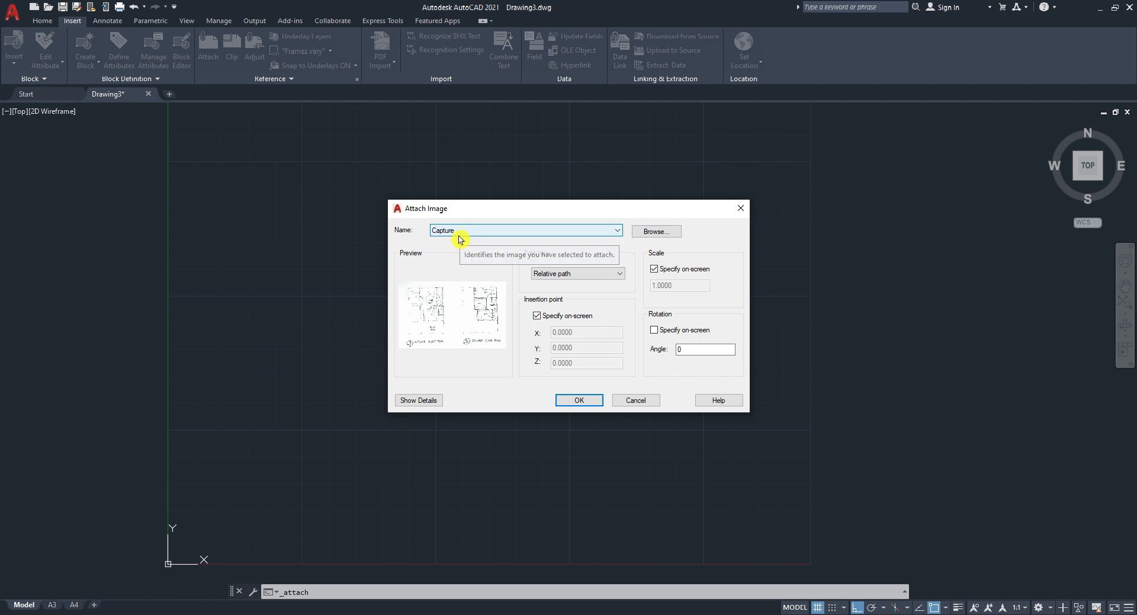
Step: Place the Capture floor plan image with its insertion point near the drawing origin, specifying its scale on screen
click(579, 400)
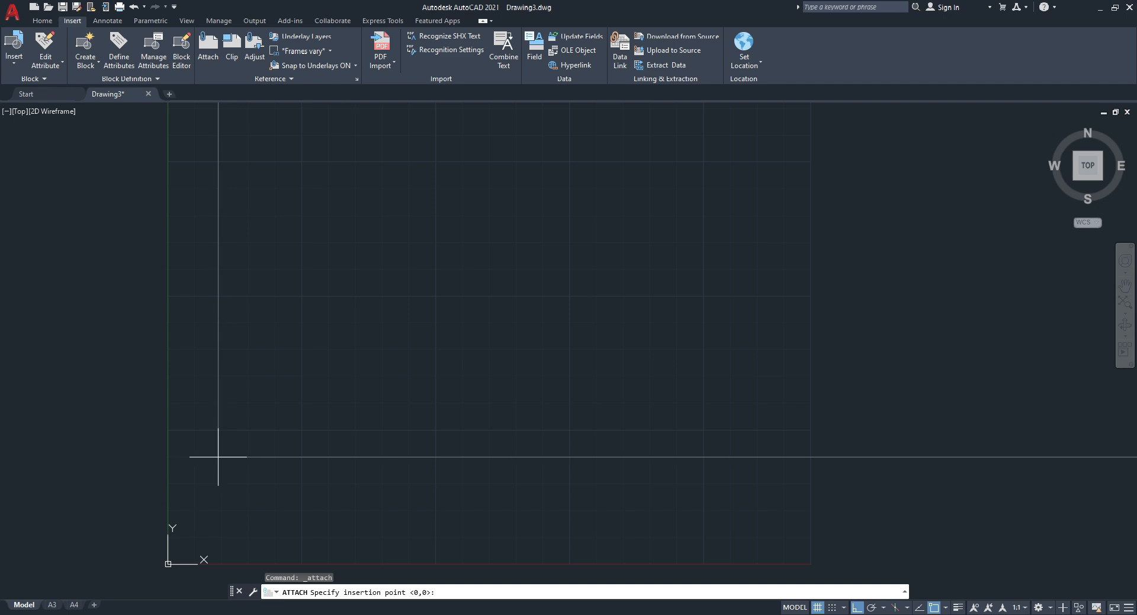
scroll(222, 454, down, 5)
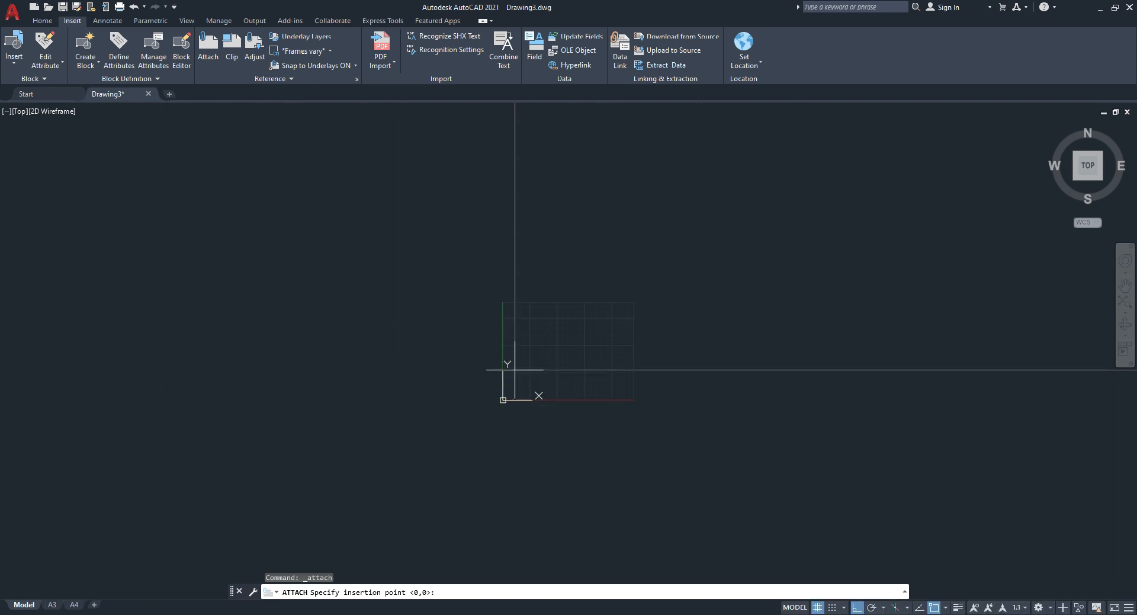
click(511, 391)
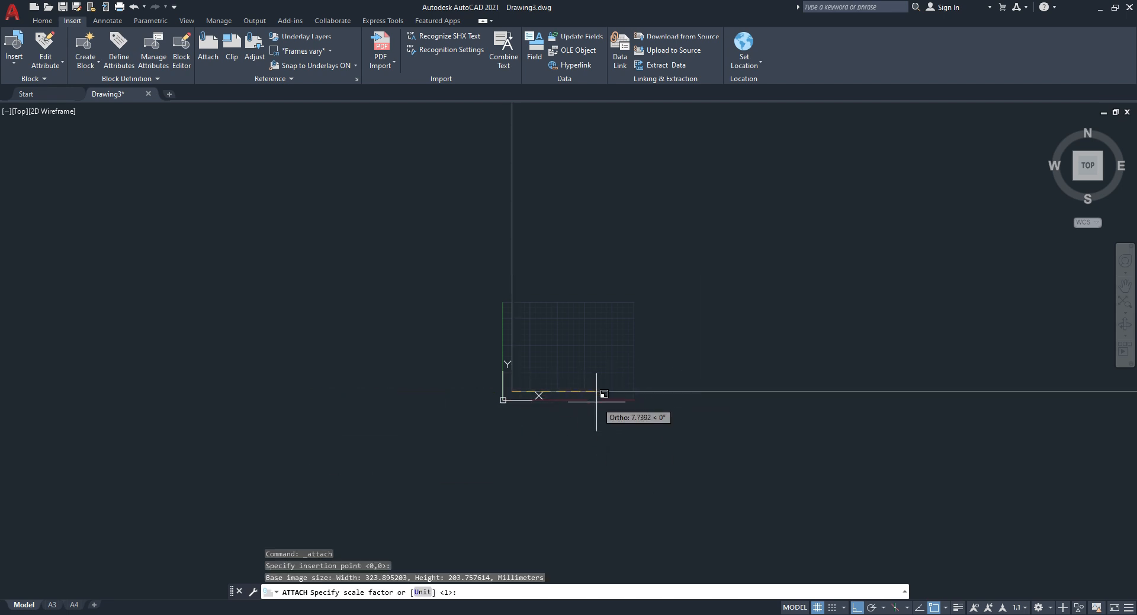
scroll(583, 397, up, 2)
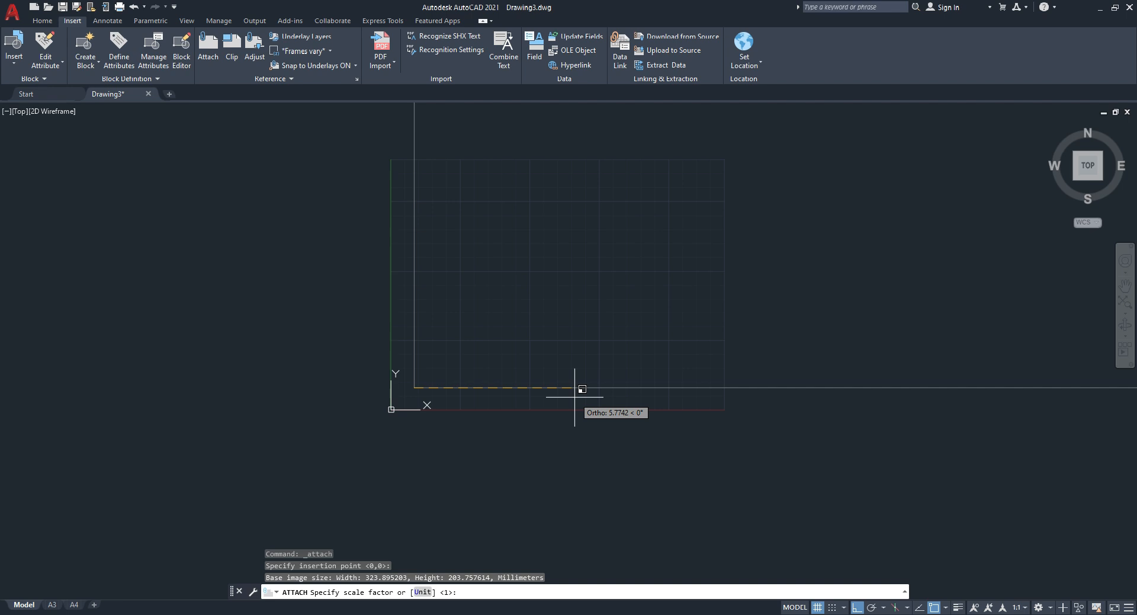
click(625, 399)
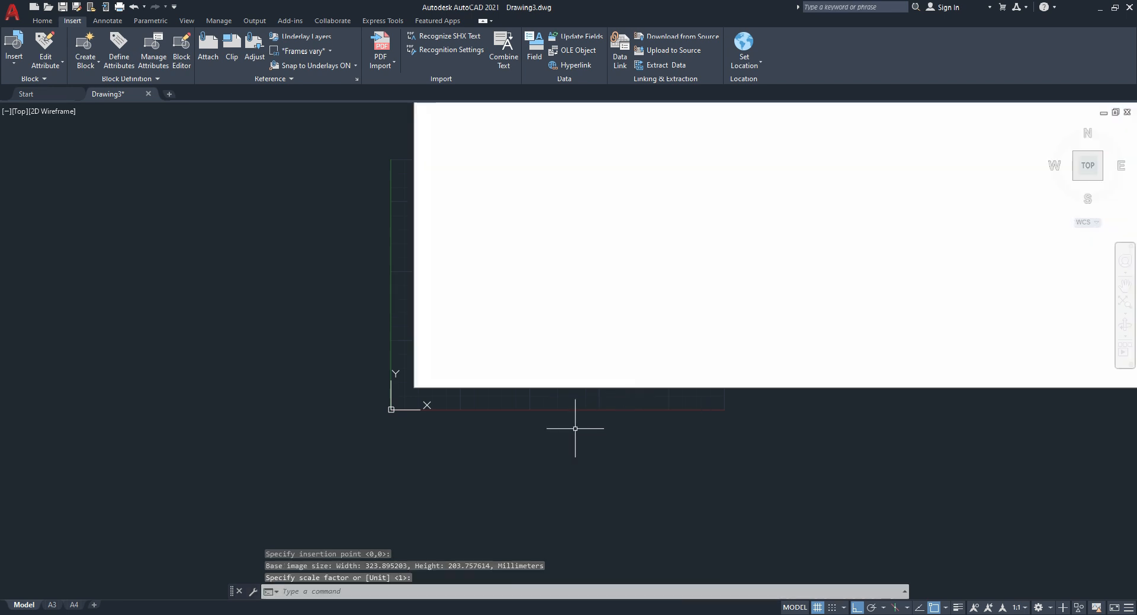
scroll(132, 426, down, 4)
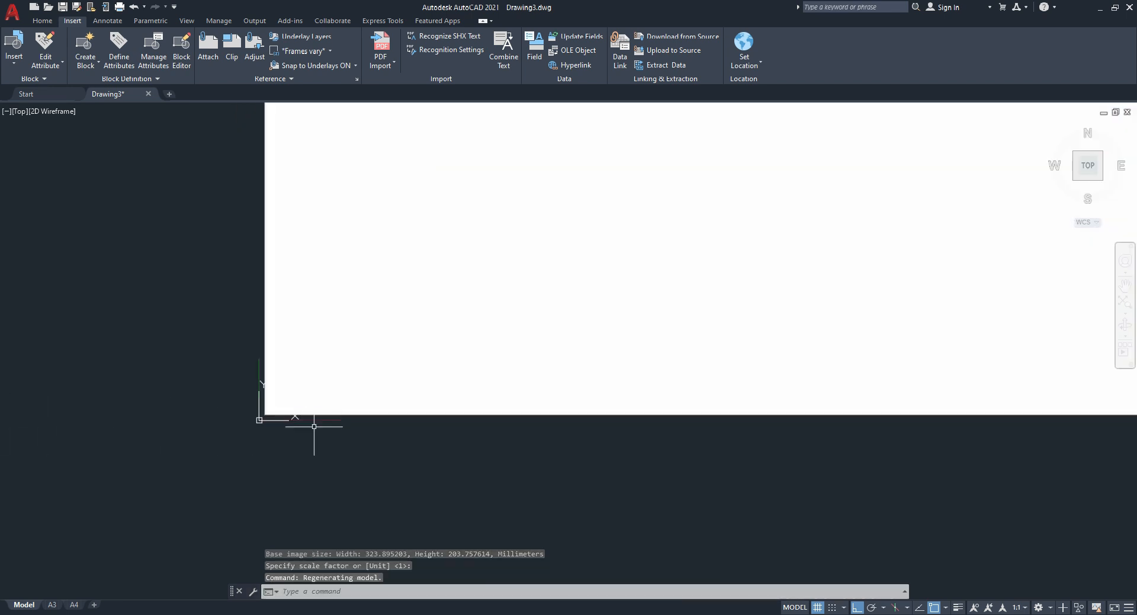
scroll(312, 433, down, 5)
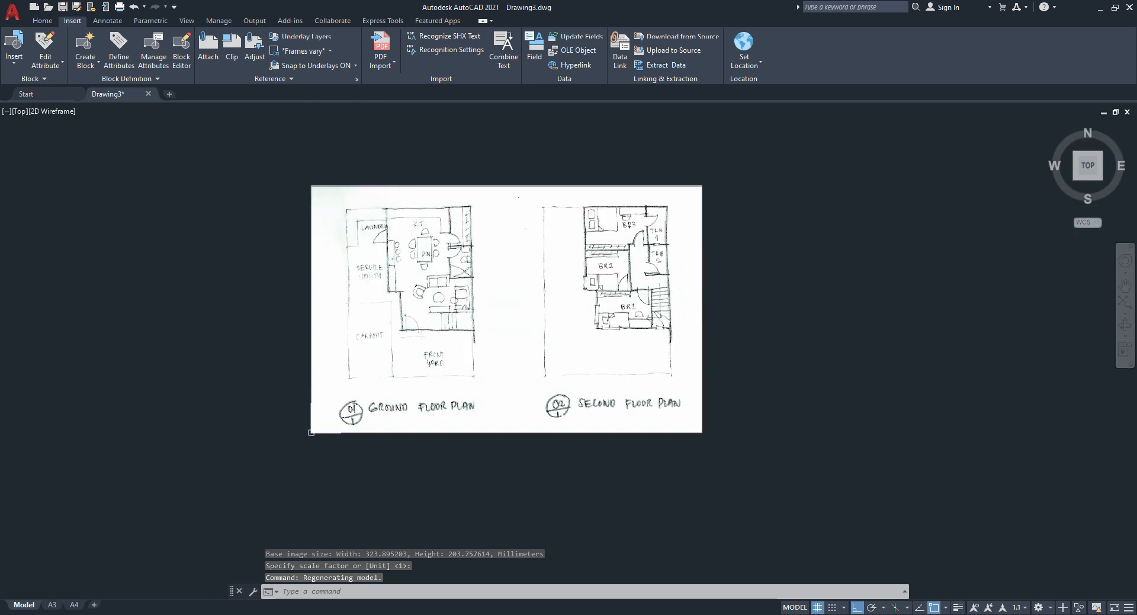
scroll(483, 281, up, 2)
scroll(497, 328, down, 2)
scroll(513, 331, up, 2)
middle_drag(505, 357, 458, 406)
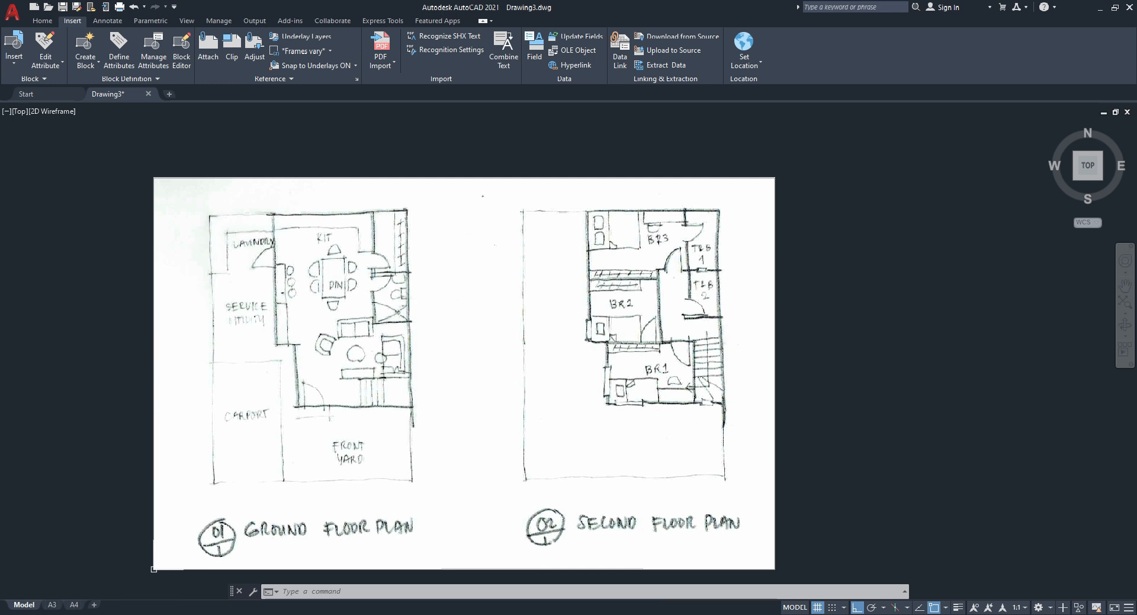
Step: Set the drawing units' length precision to 0
text(UN)
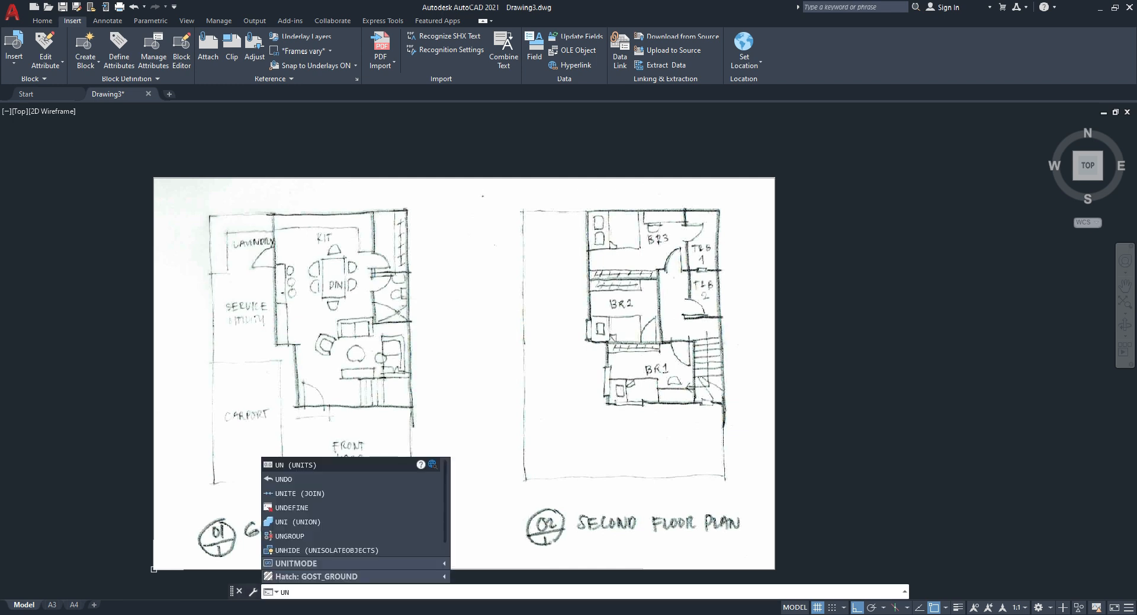
key(Return)
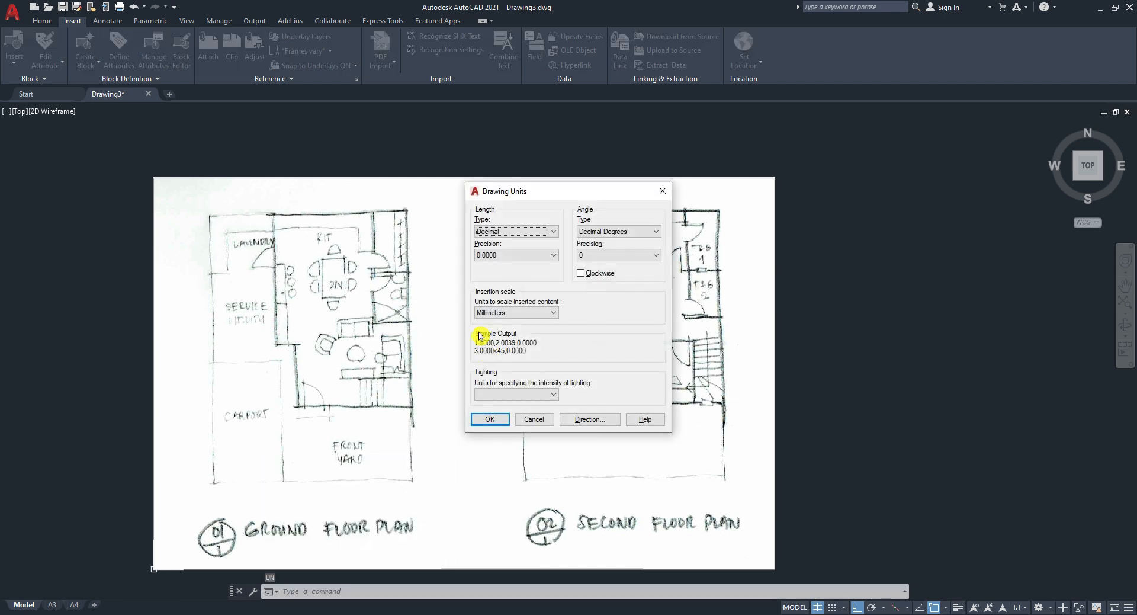
click(504, 255)
click(505, 263)
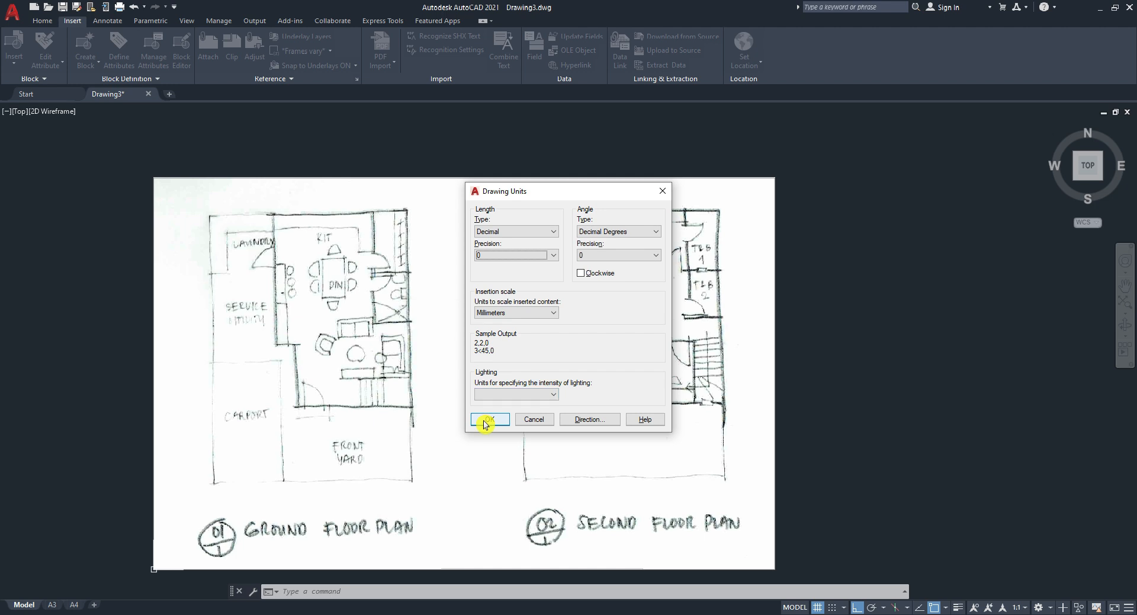
click(489, 420)
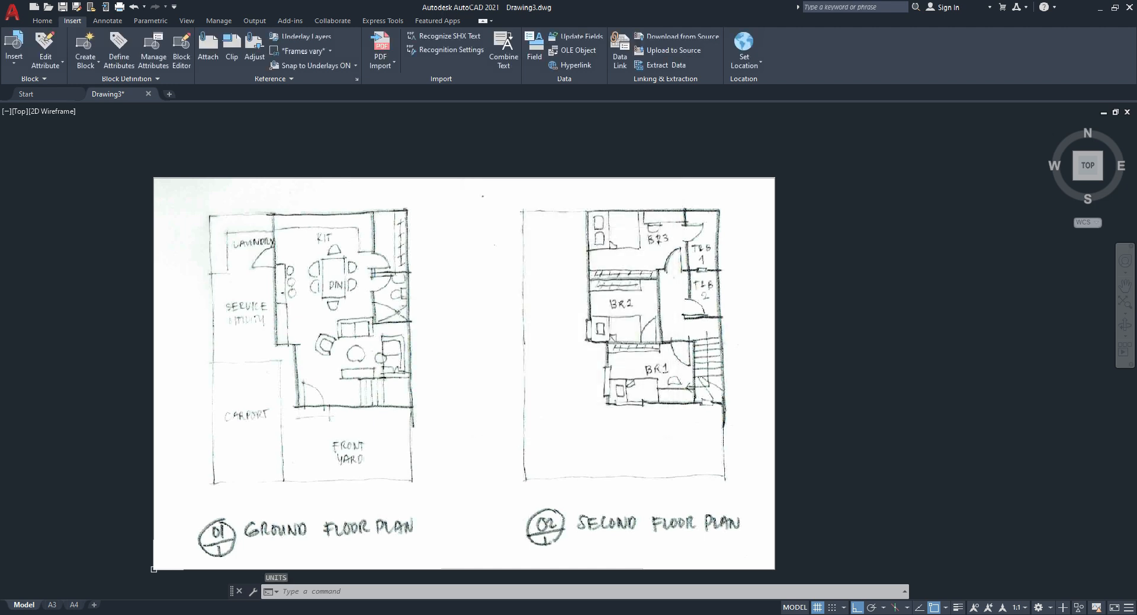
scroll(465, 237, down, 2)
scroll(438, 210, up, 2)
middle_drag(414, 231, 468, 189)
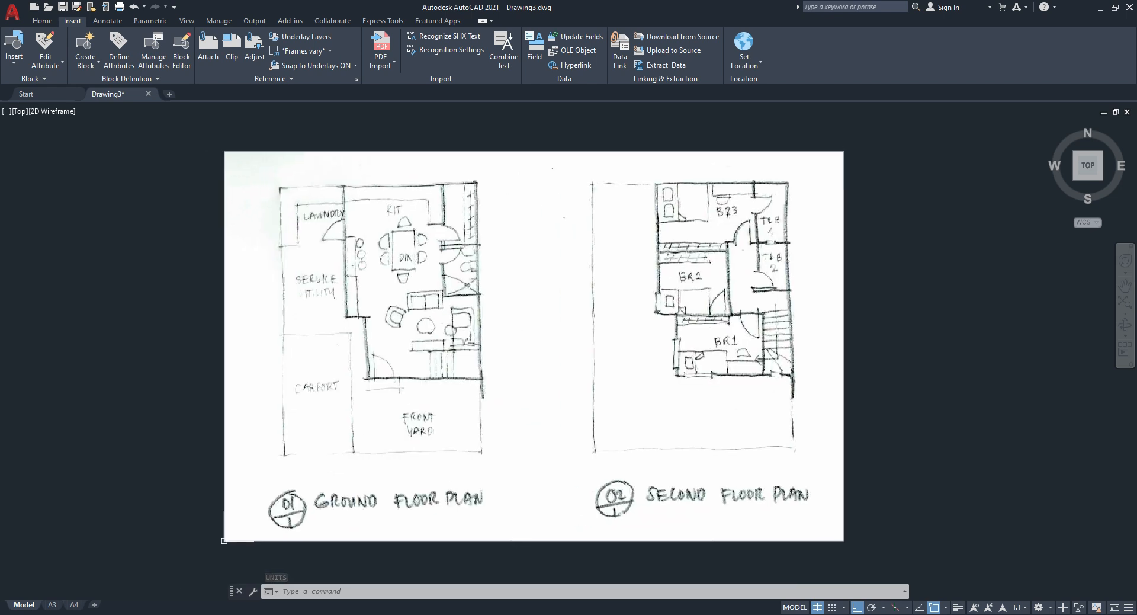
middle_drag(417, 282, 428, 286)
click(349, 150)
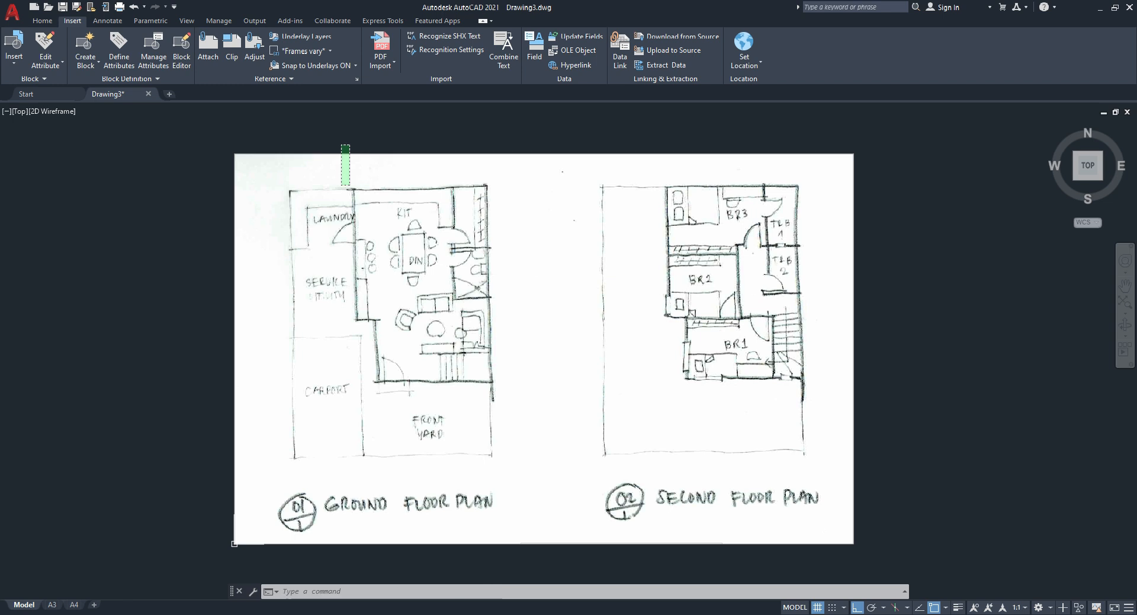
click(338, 190)
key(Escape)
key(Escape)
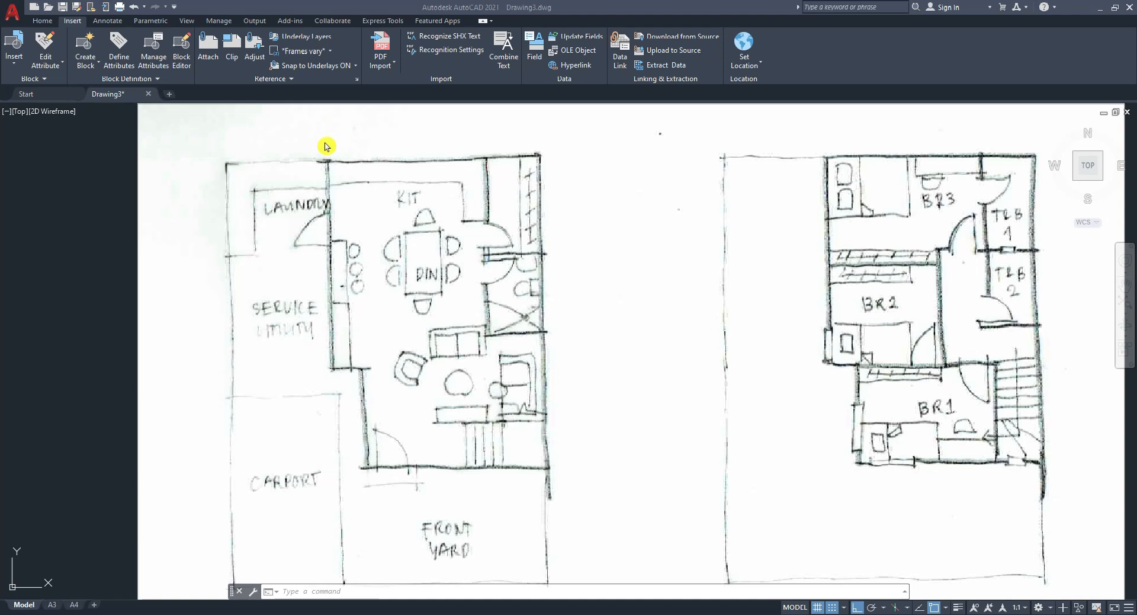
Step: Draw a horizontal reference line 5500 long, starting just above the ground floor plan on the sketch image
scroll(327, 157, up, 3)
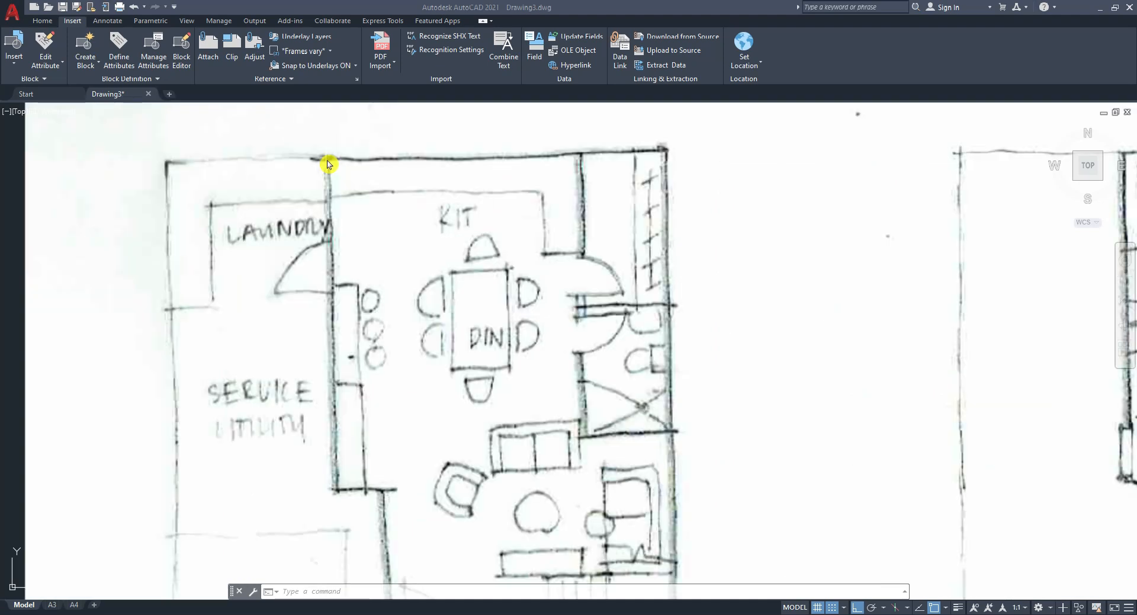
scroll(337, 241, down, 2)
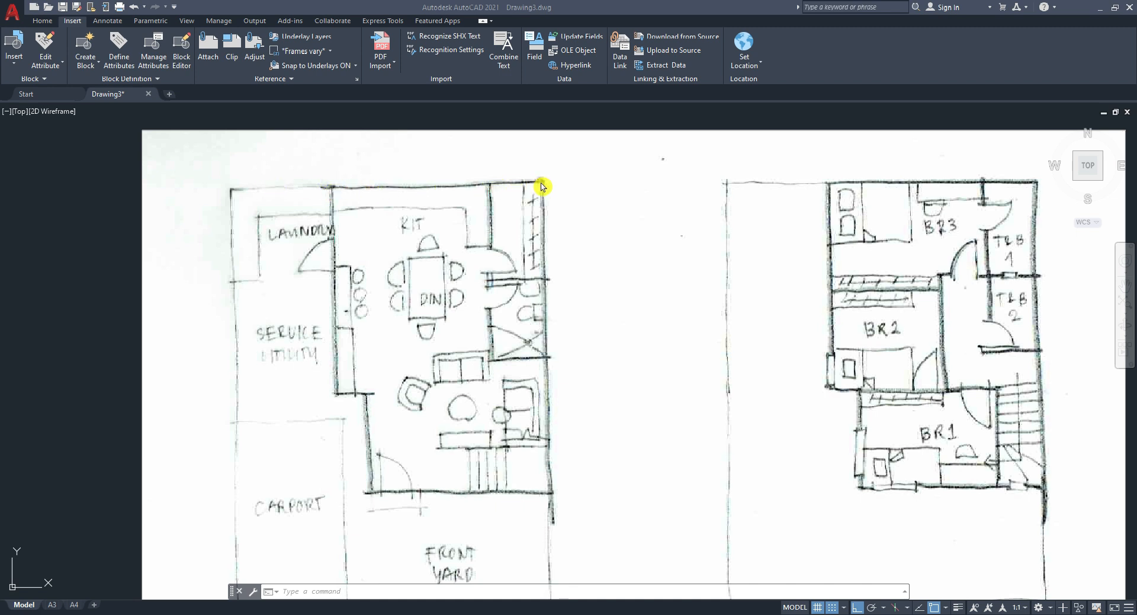
scroll(541, 185, down, 4)
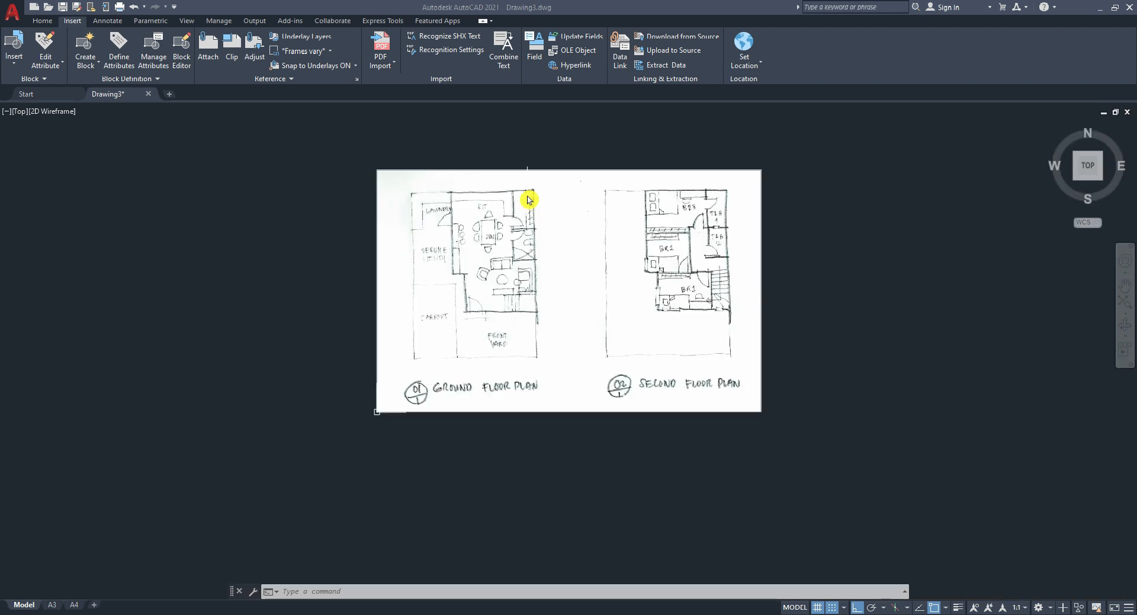
scroll(525, 196, up, 1)
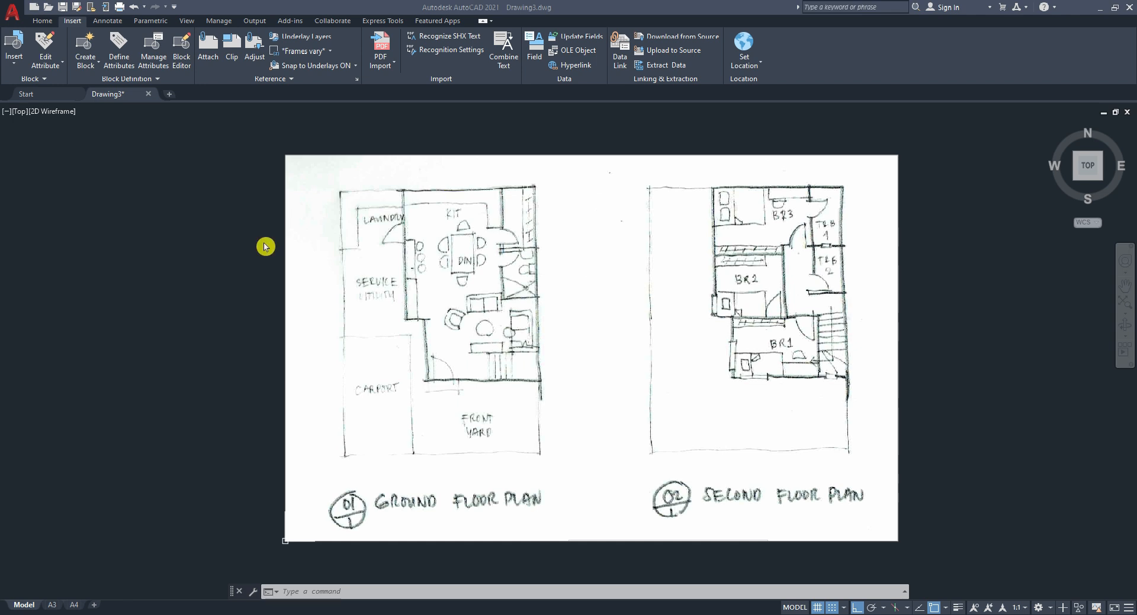
scroll(393, 189, down, 2)
middle_drag(376, 192, 371, 304)
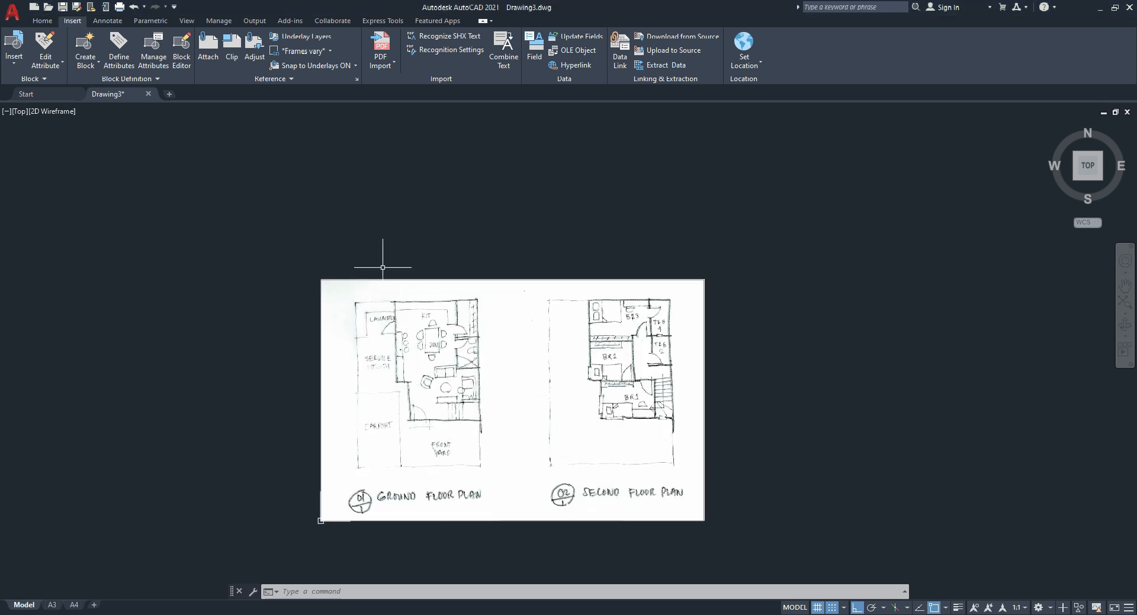
key(Escape)
text(l)
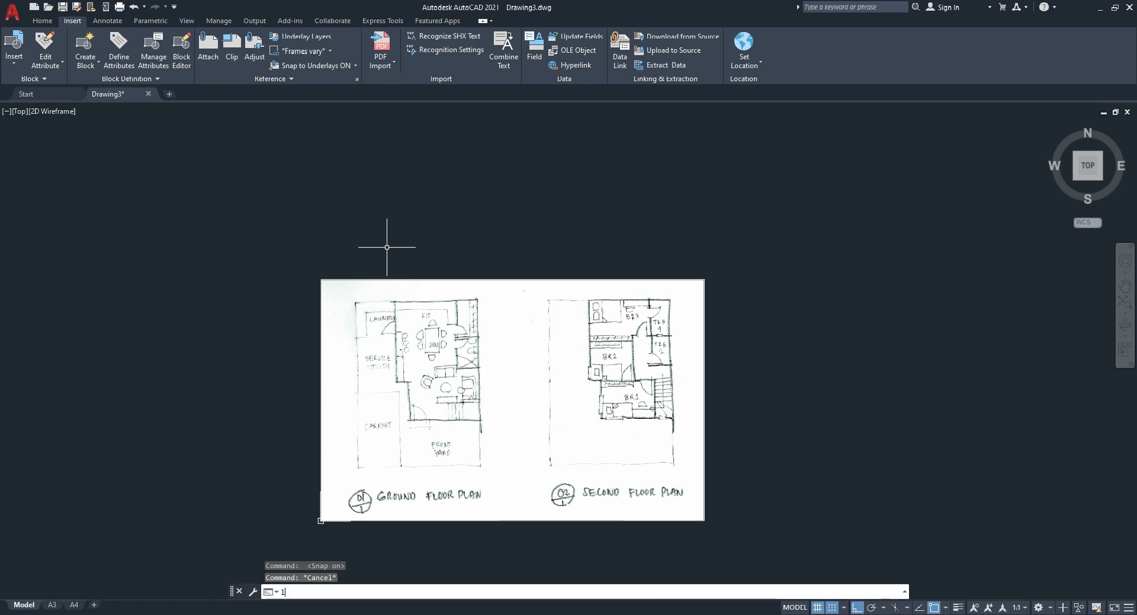
key(Return)
click(370, 239)
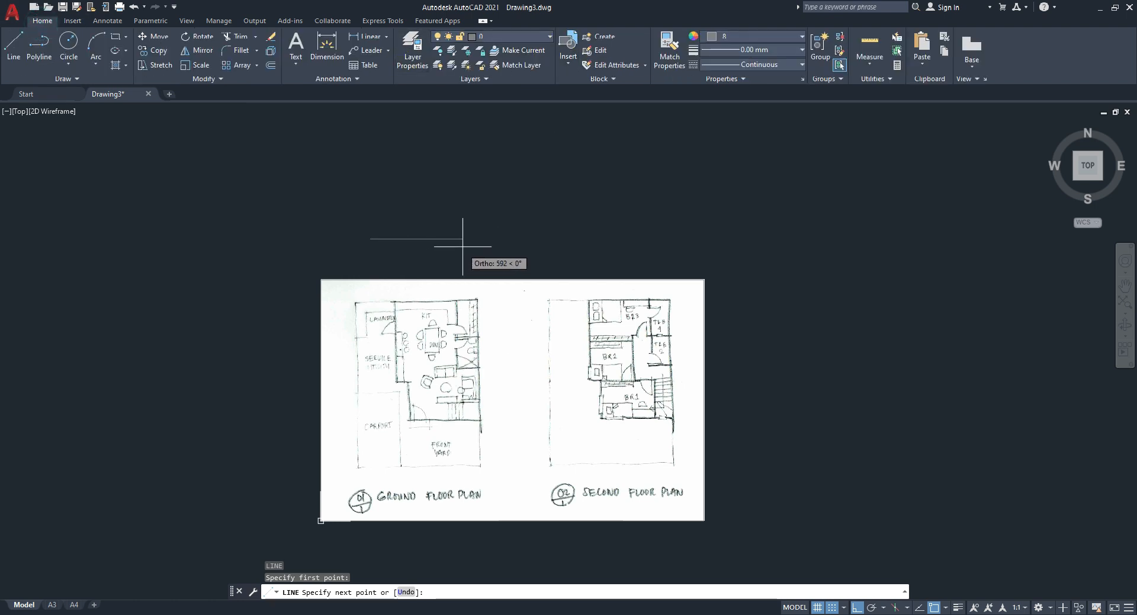
scroll(463, 245, up, 2)
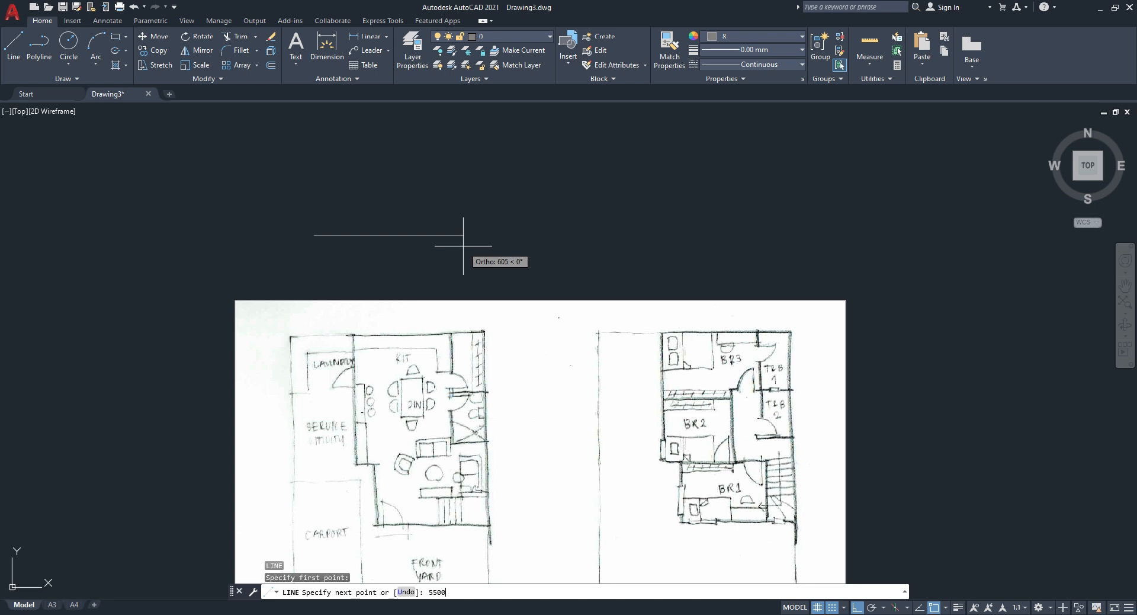
key(Return)
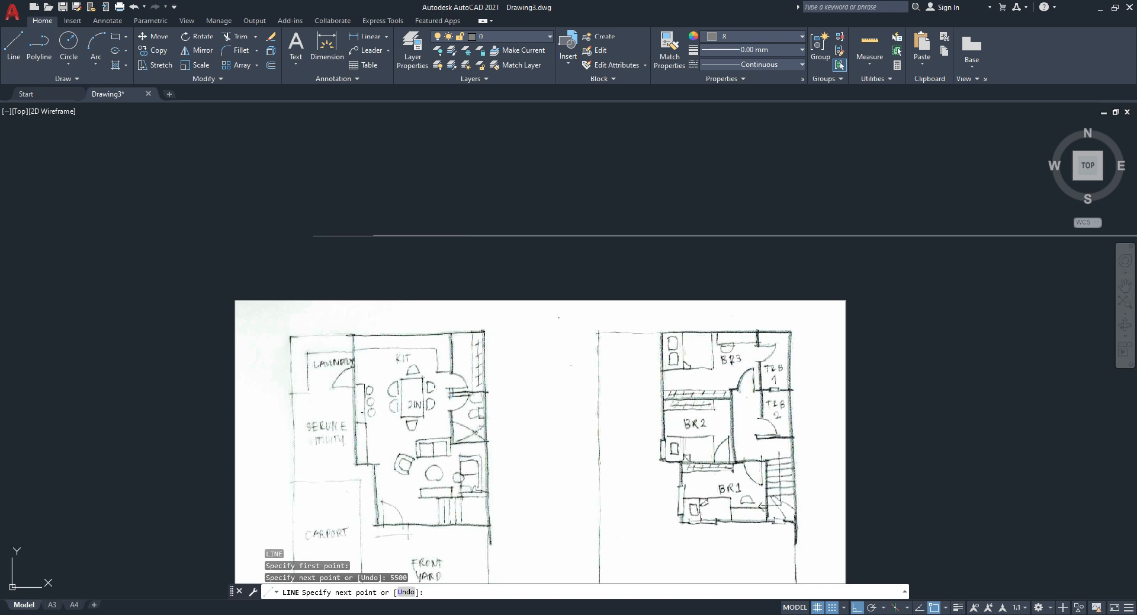
Step: Continue with a vertical line going up from the far end of the 5500 line, and finish the Line command
scroll(225, 533, down, 4)
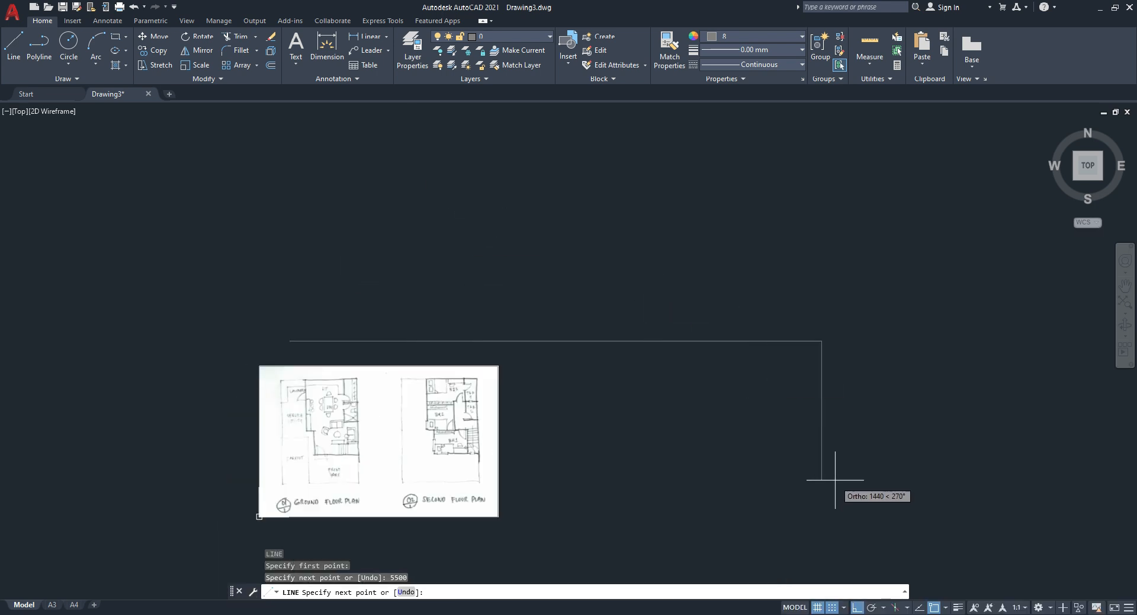
click(830, 190)
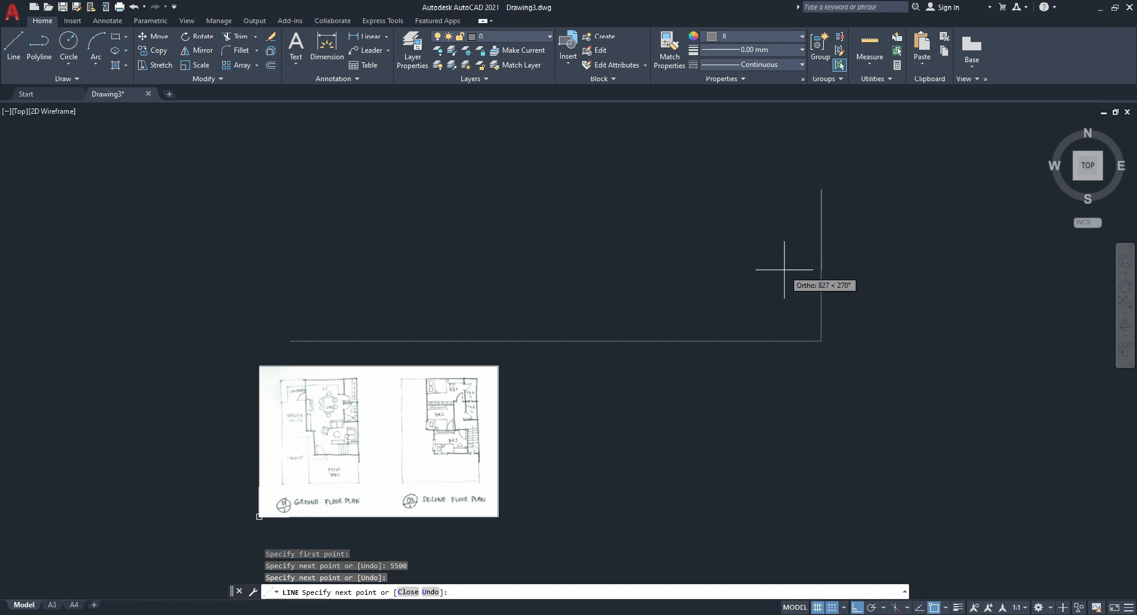
key(Escape)
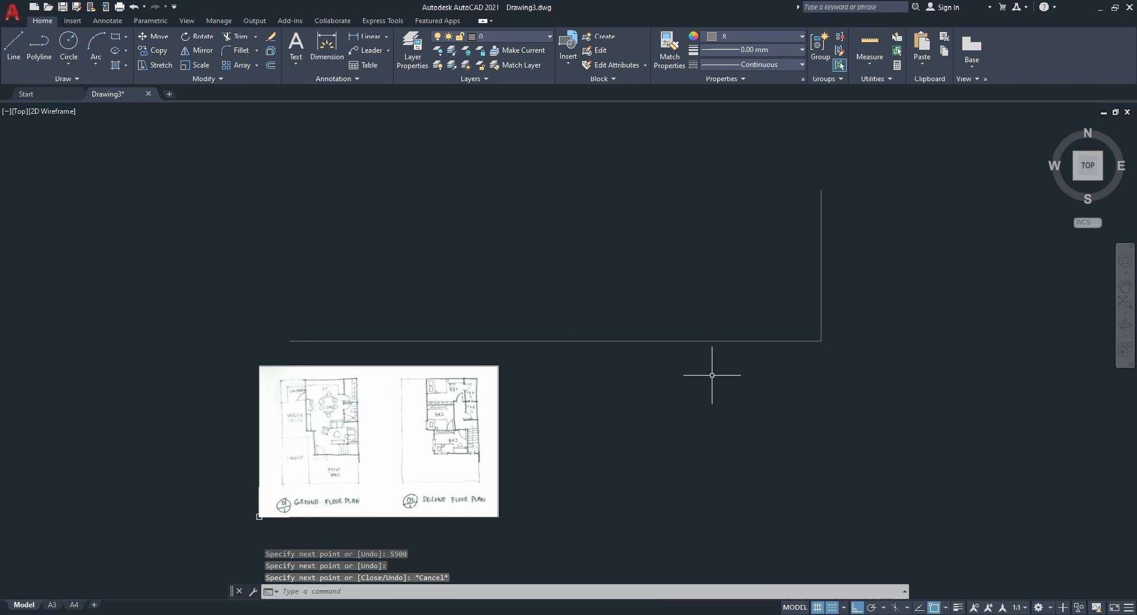
click(777, 391)
click(712, 303)
key(Escape)
click(866, 294)
click(807, 280)
key(Escape)
scroll(449, 296, down, 2)
scroll(644, 295, up, 2)
middle_drag(432, 323, 459, 298)
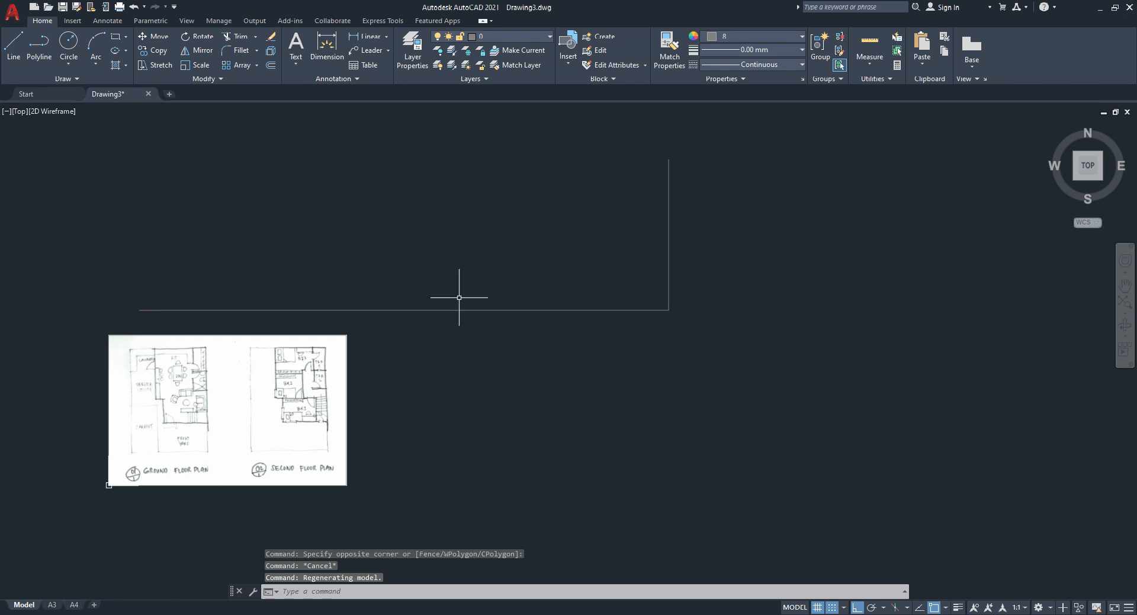
click(179, 337)
key(Escape)
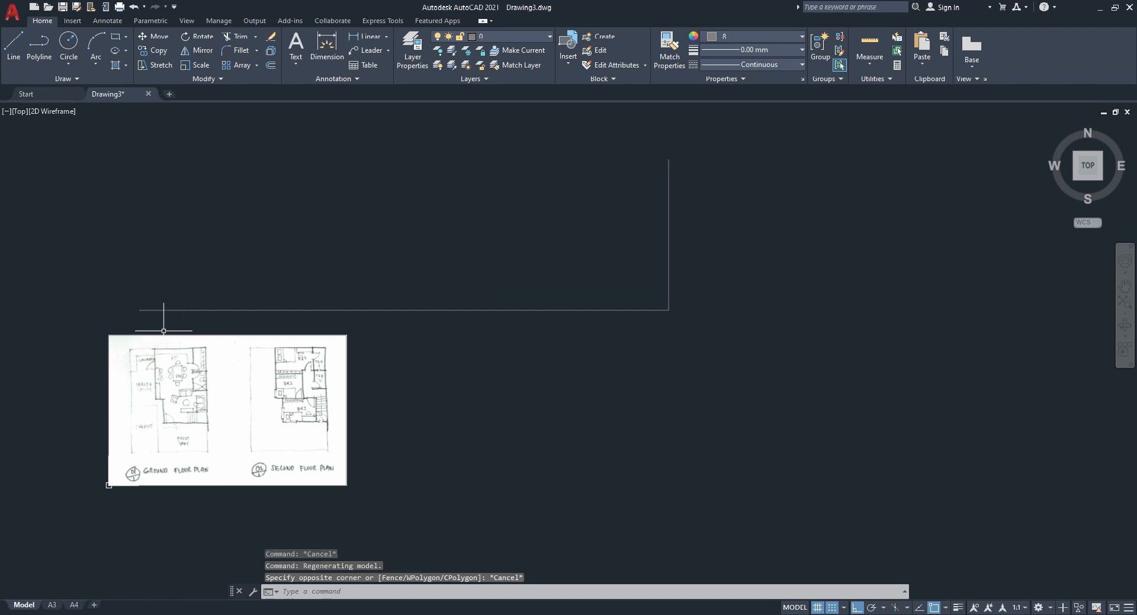
click(169, 309)
key(Escape)
click(137, 336)
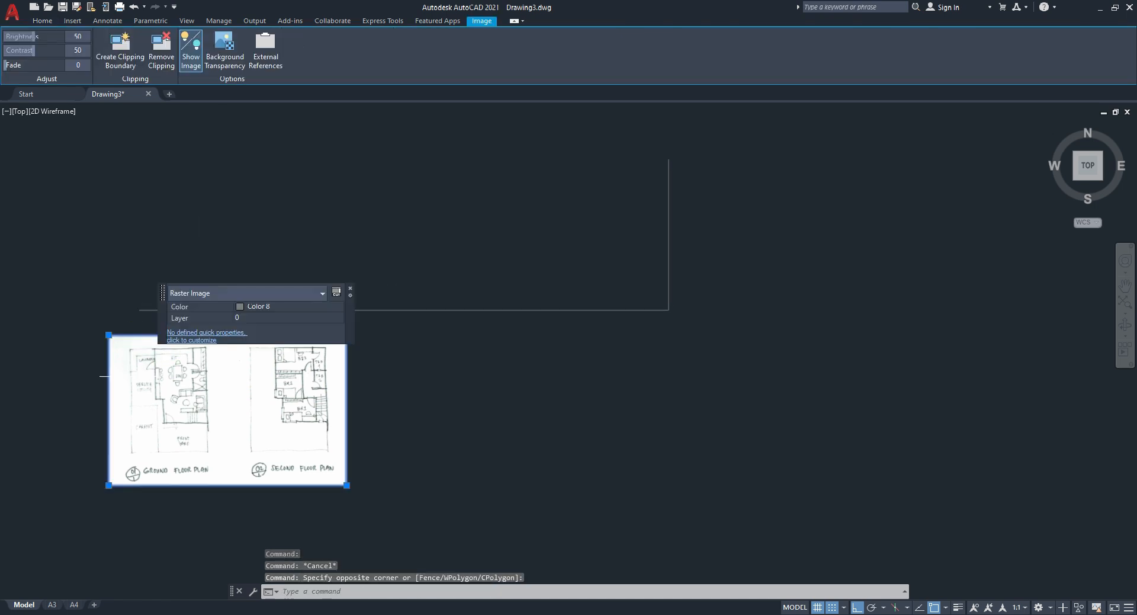
key(Escape)
Step: Move the sketch image with ortho off, placing the kitchen's upper corner at the laundry wall on the 5500 line's starting endpoint
click(128, 339)
click(123, 354)
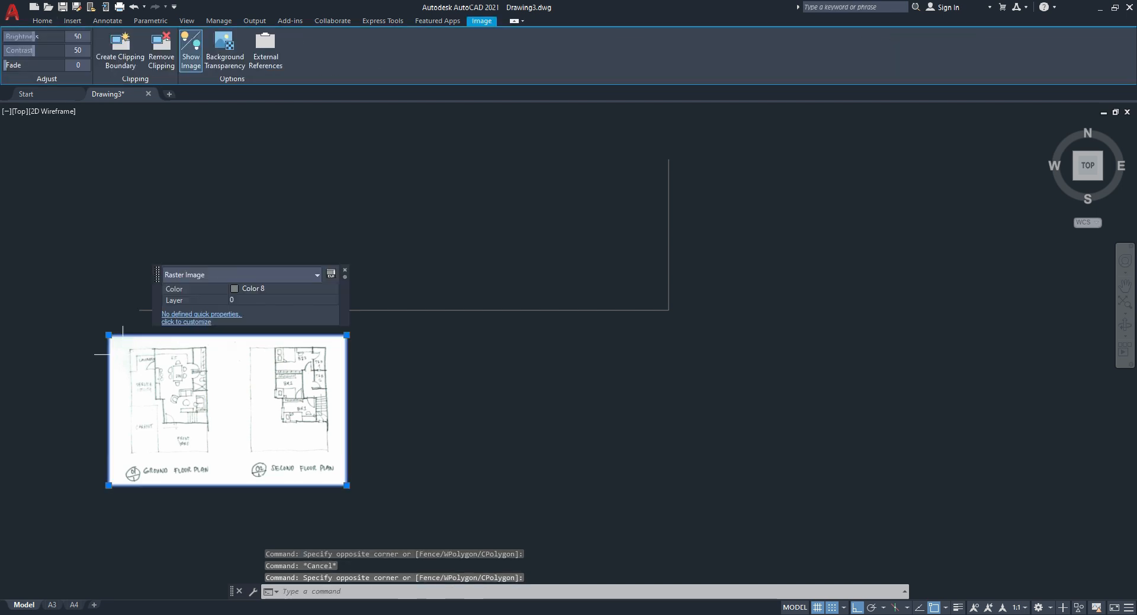
text(M)
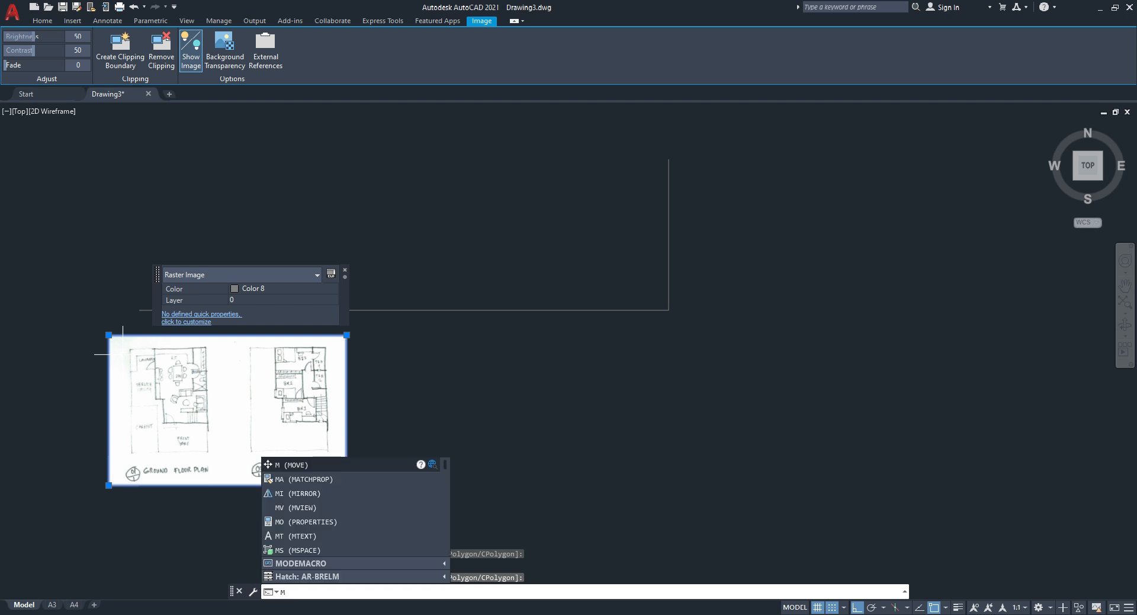
key(Return)
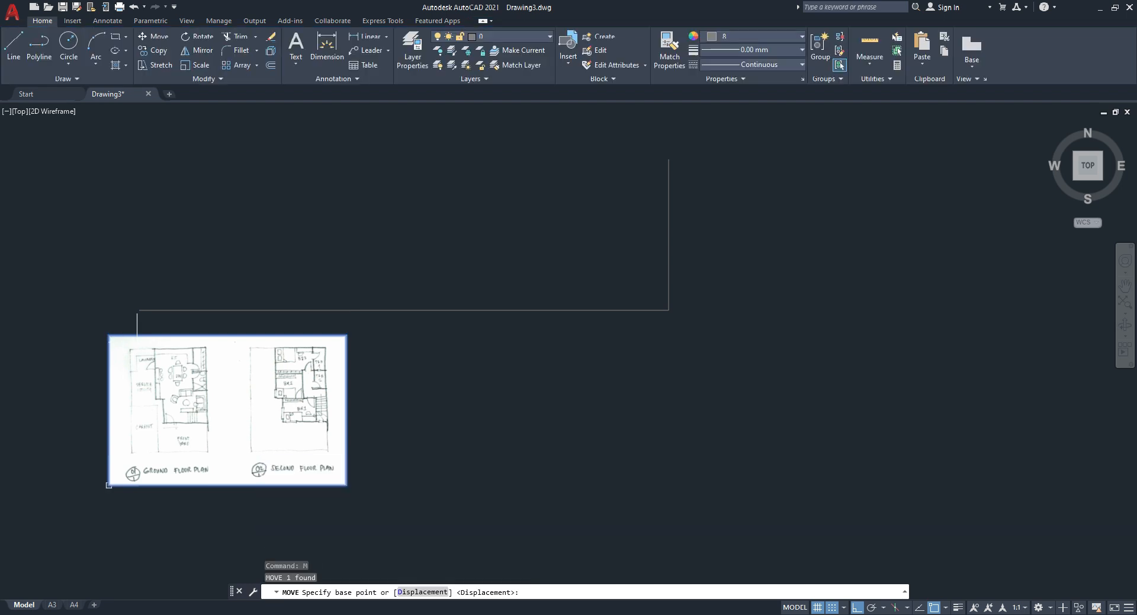
scroll(135, 349, up, 2)
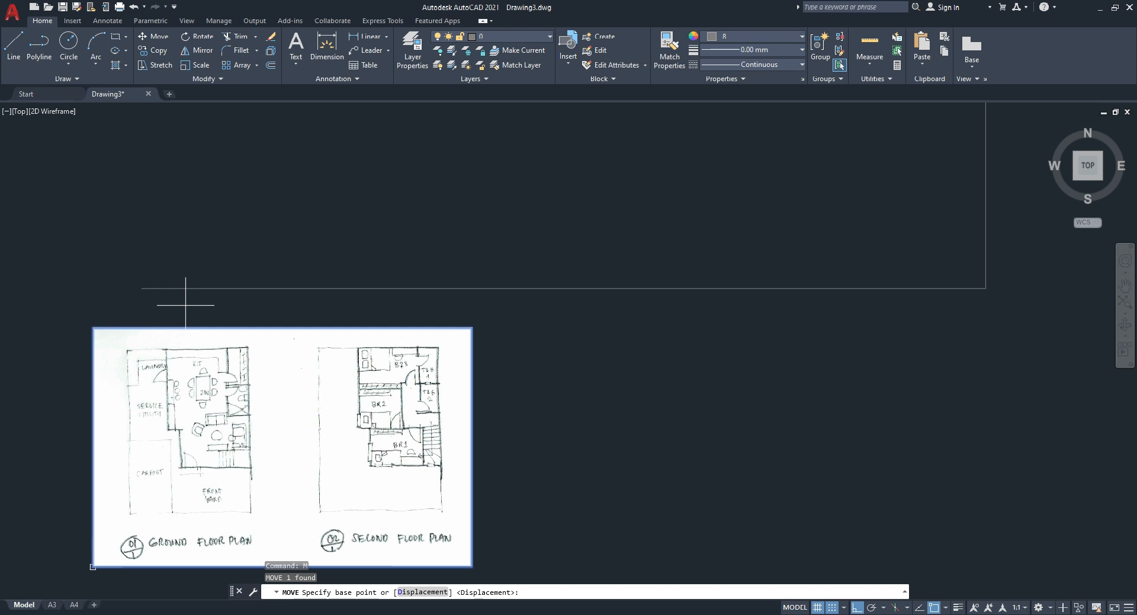
scroll(156, 352, up, 5)
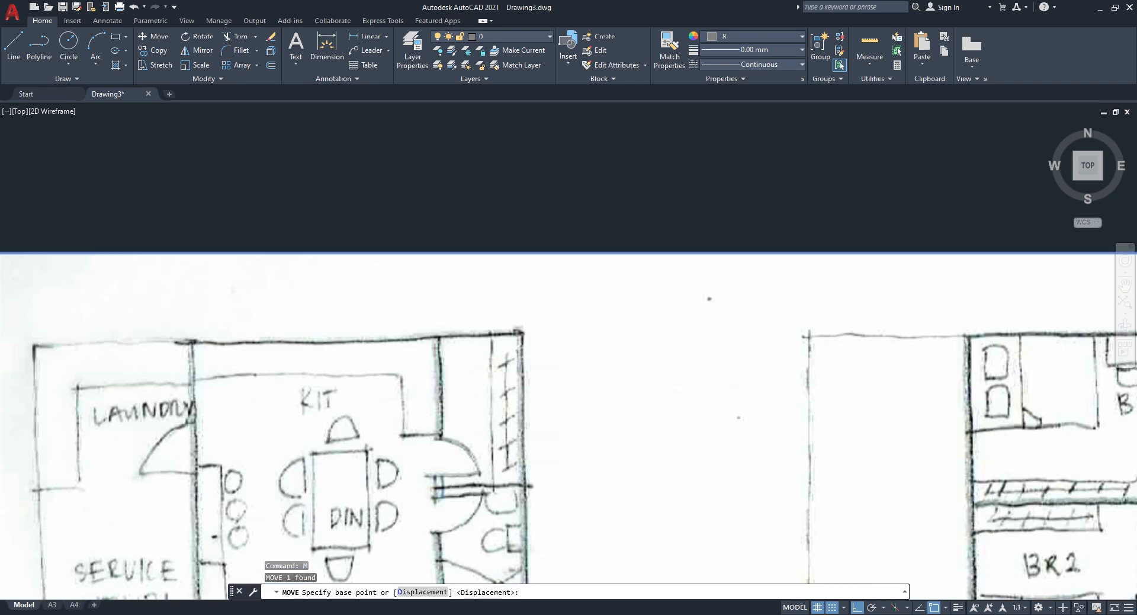
scroll(192, 341, up, 4)
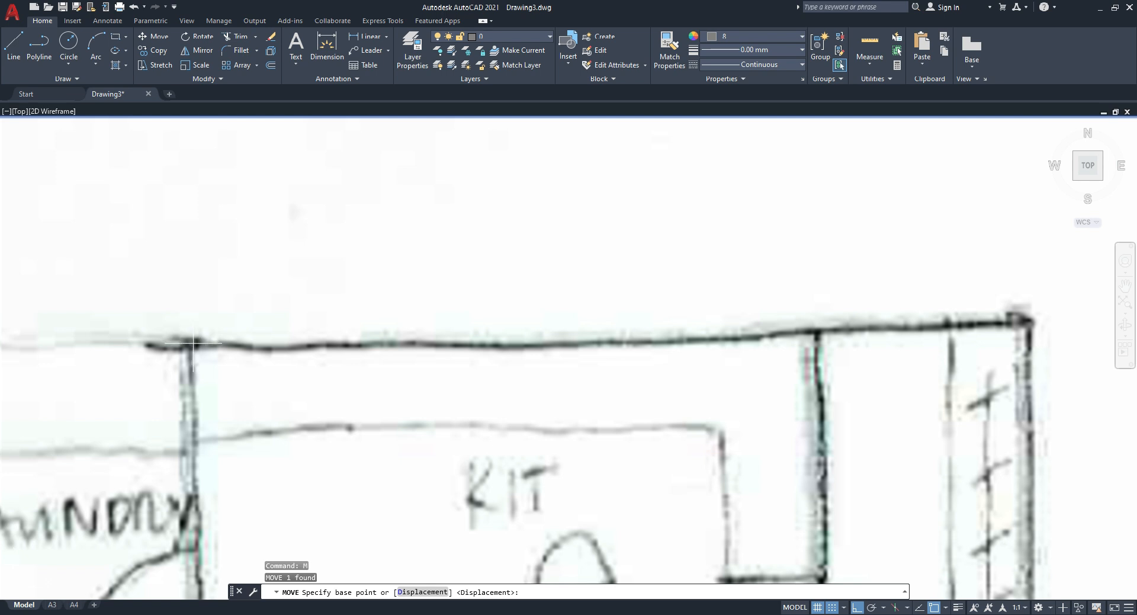
click(193, 342)
scroll(198, 341, down, 9)
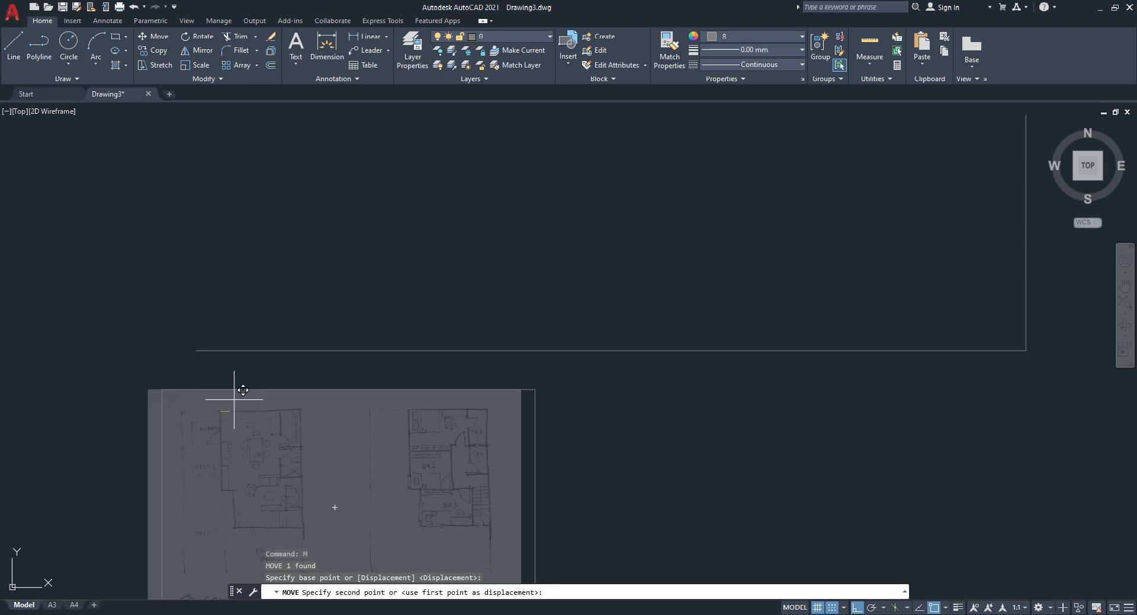
key(F8)
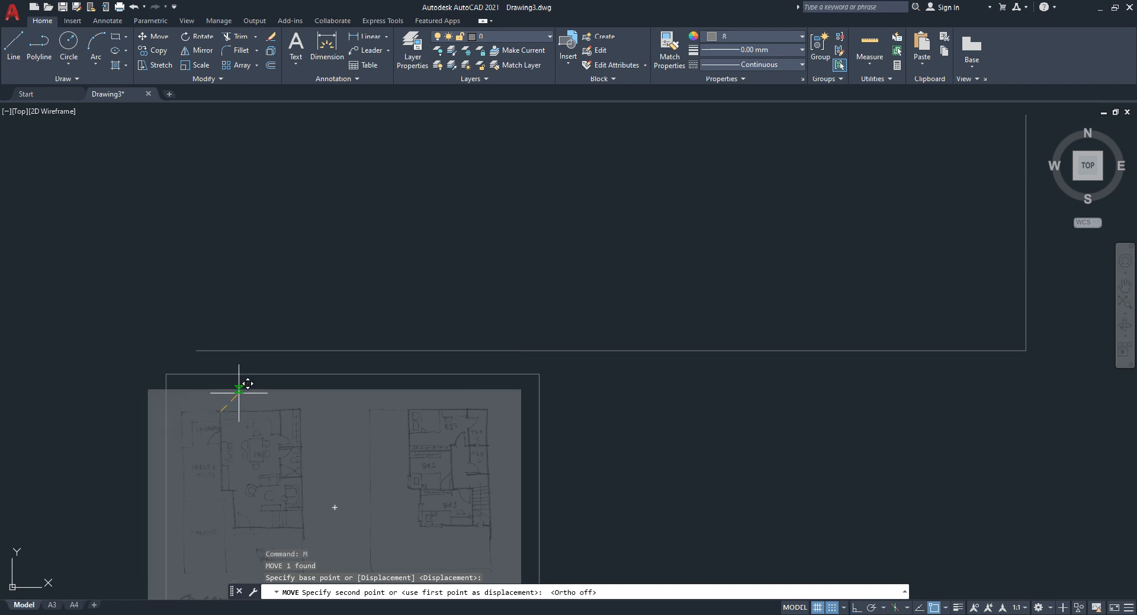
click(195, 347)
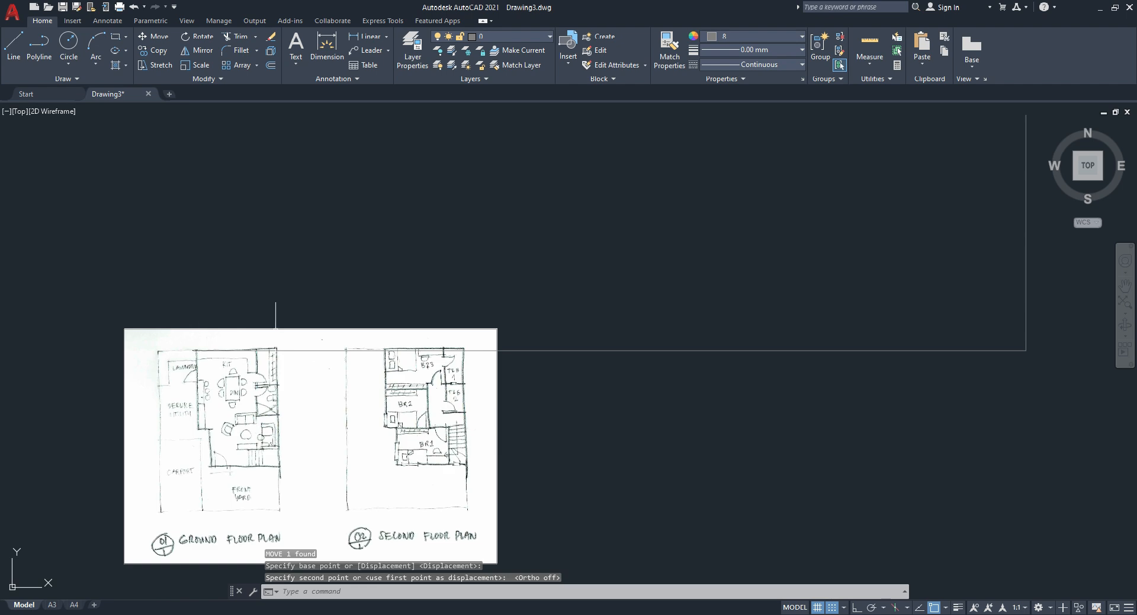
scroll(314, 258, down, 2)
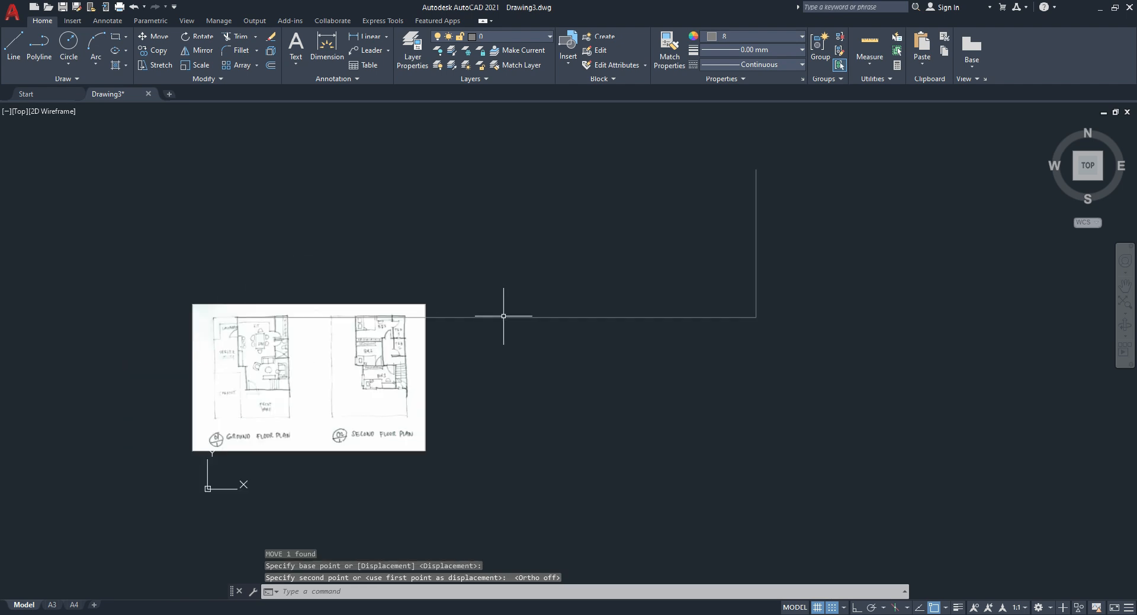
scroll(267, 318, up, 3)
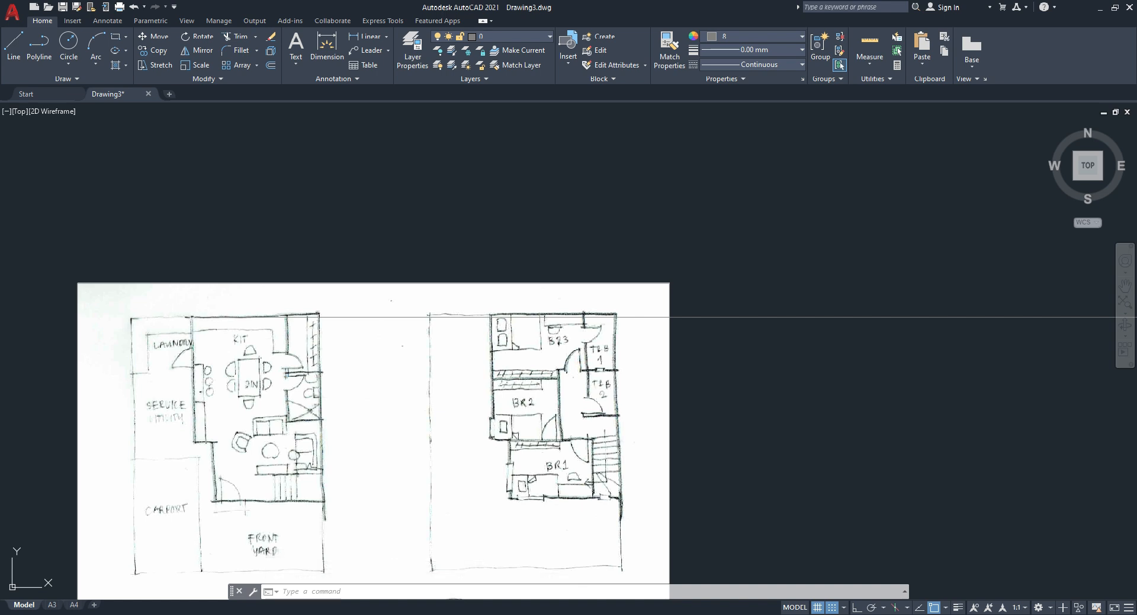
scroll(191, 317, down, 2)
click(658, 333)
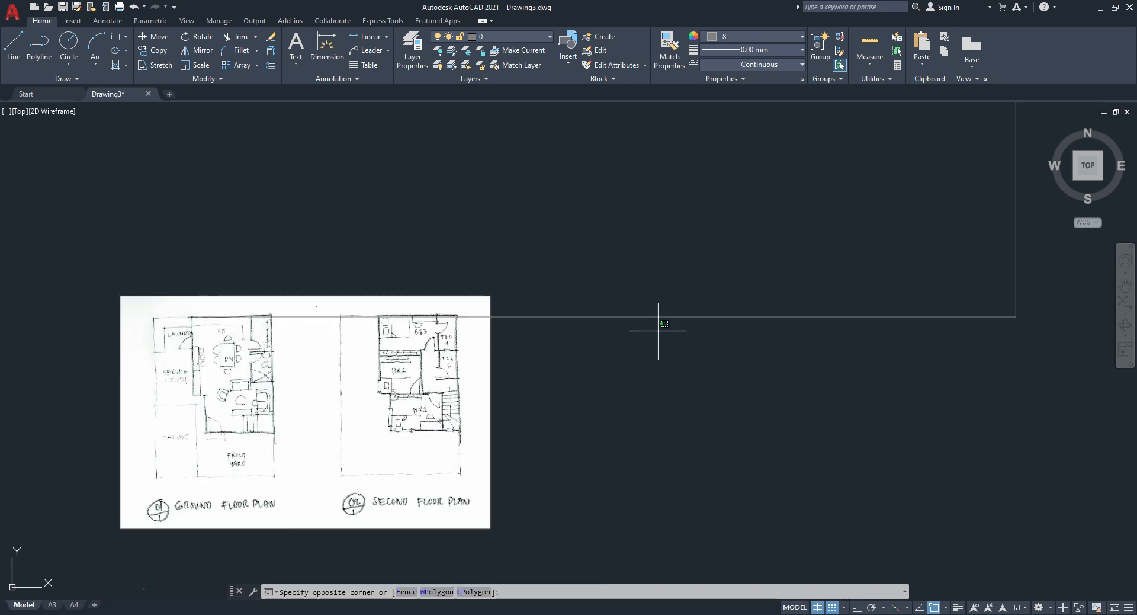
click(624, 264)
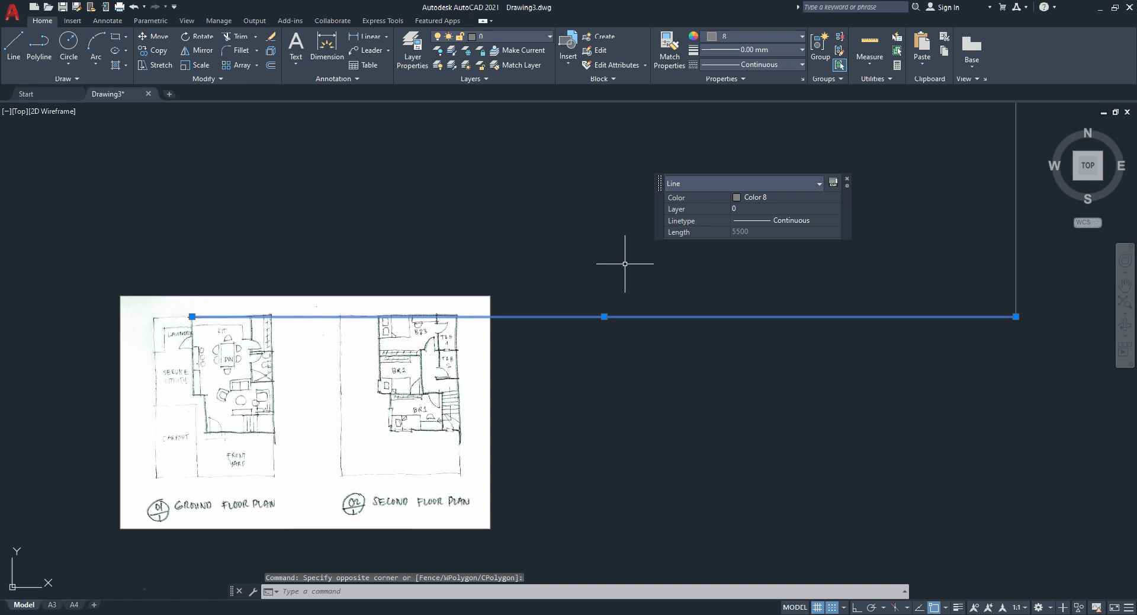
key(Escape)
click(438, 309)
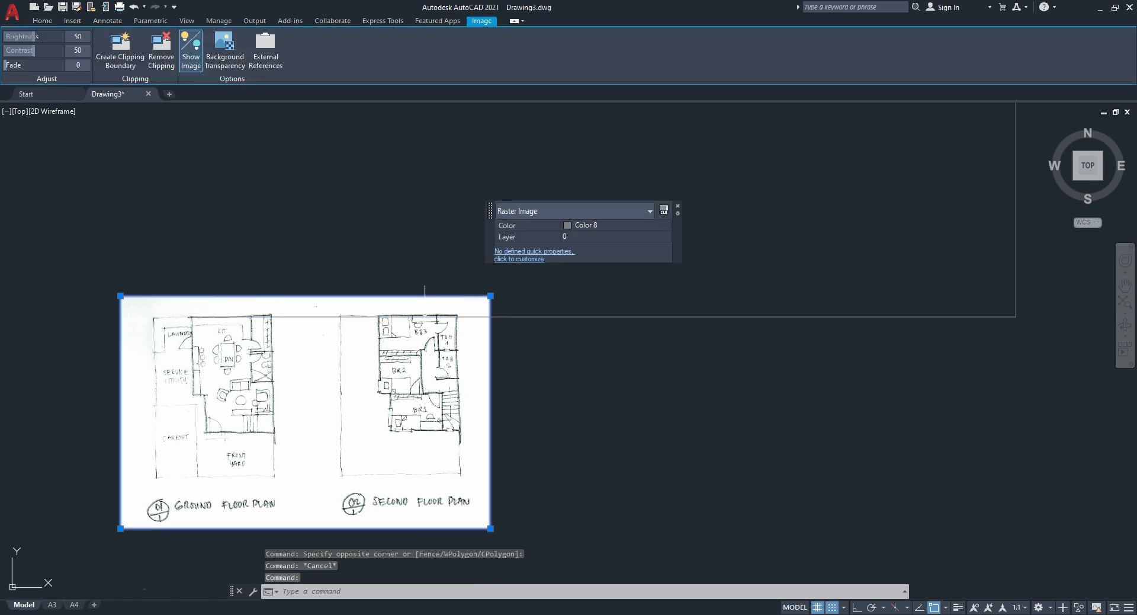
key(Escape)
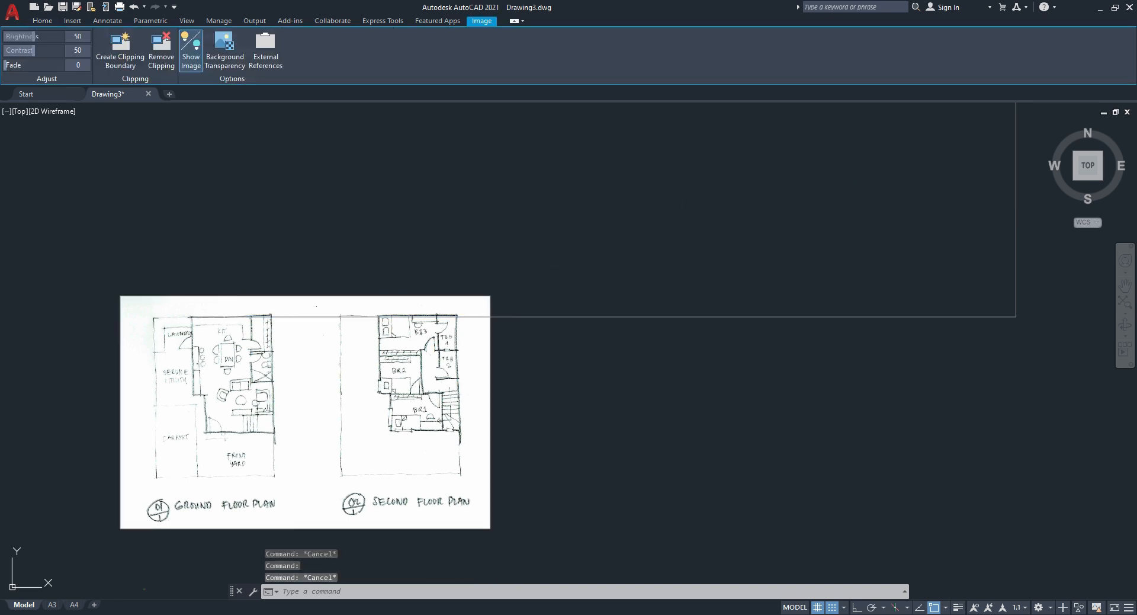
click(458, 288)
click(456, 299)
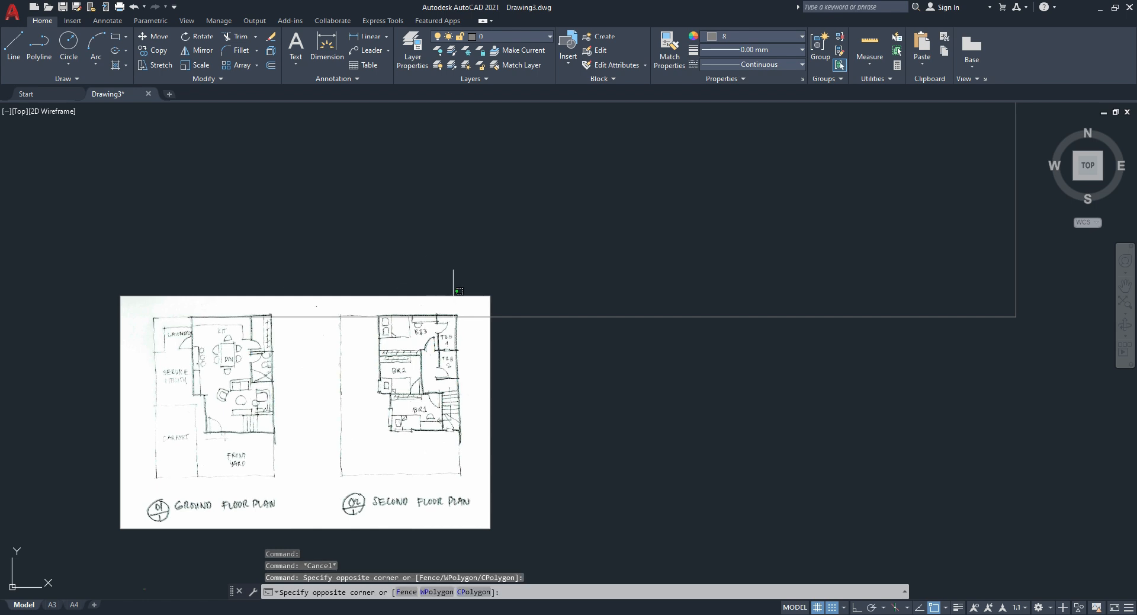
click(427, 254)
key(Escape)
click(275, 251)
click(238, 308)
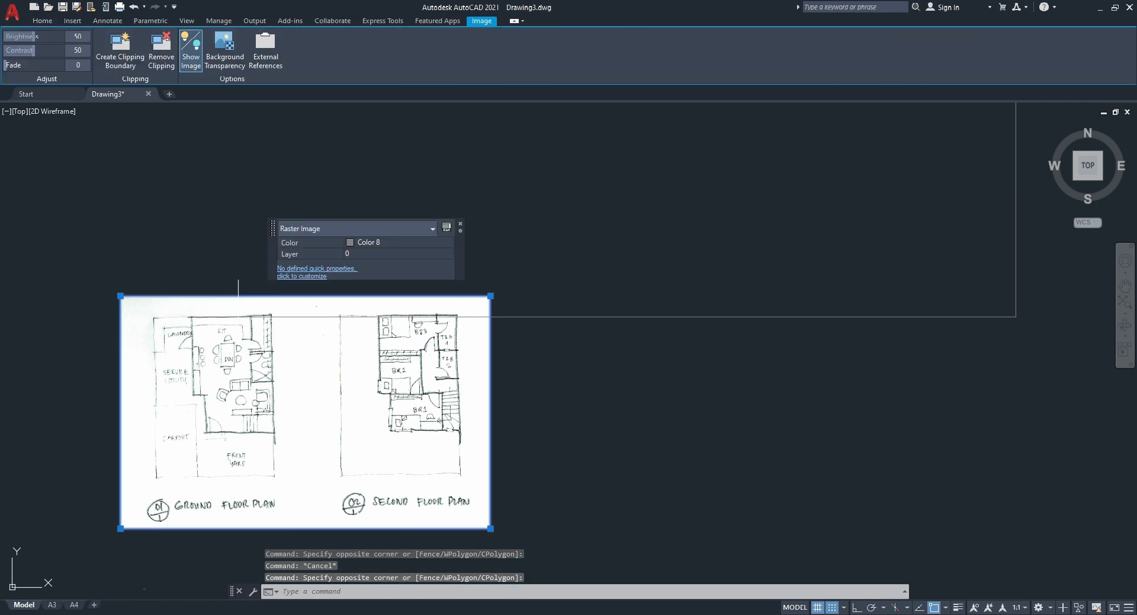
key(Escape)
Step: Scale the sketch image by reference from the 5500 line's starting endpoint, matching the kitchen-to-far-corner upper wall to the line's far endpoint
click(308, 276)
click(276, 301)
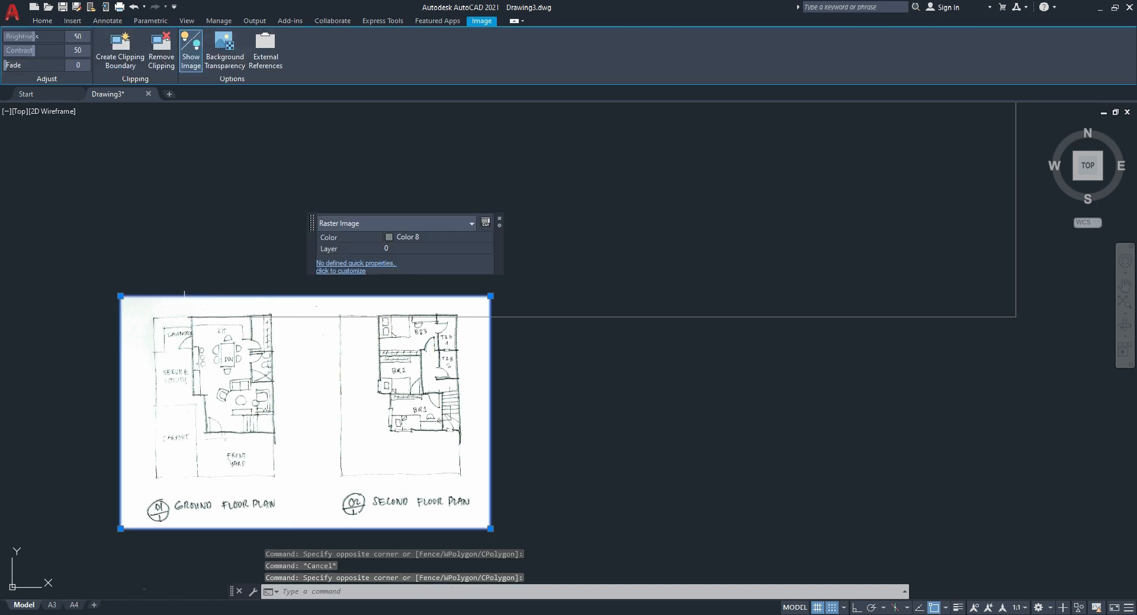
text(sc)
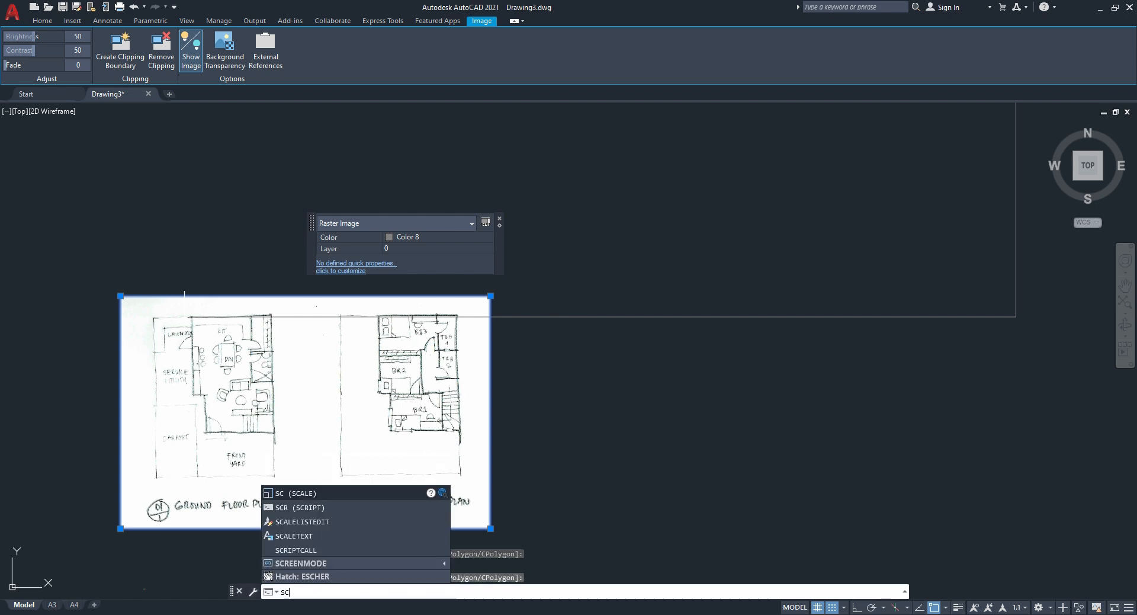
key(Return)
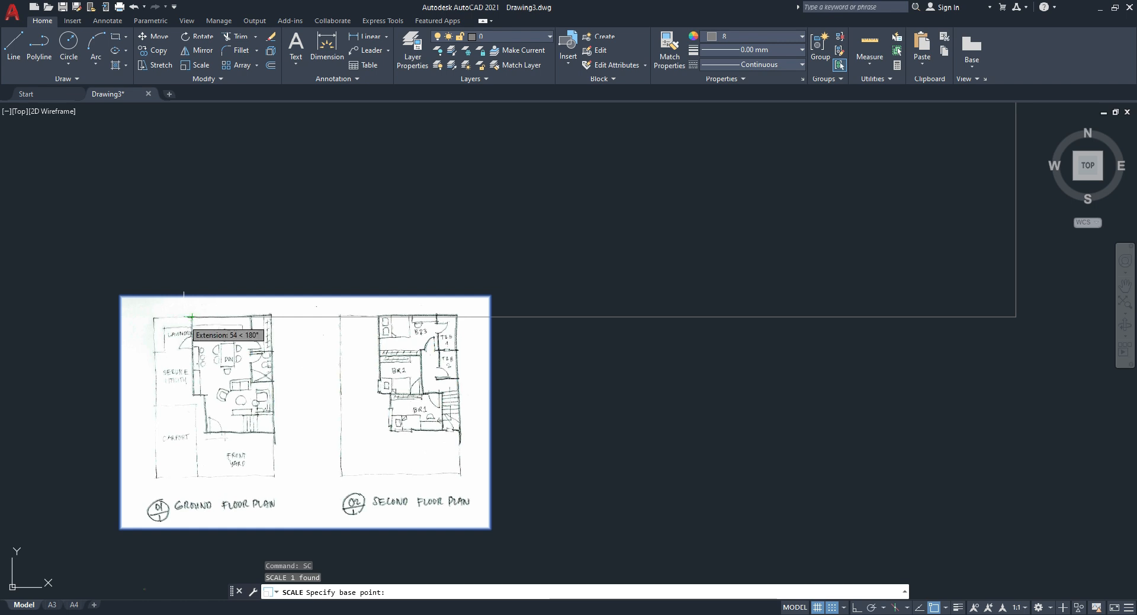
scroll(191, 317, up, 4)
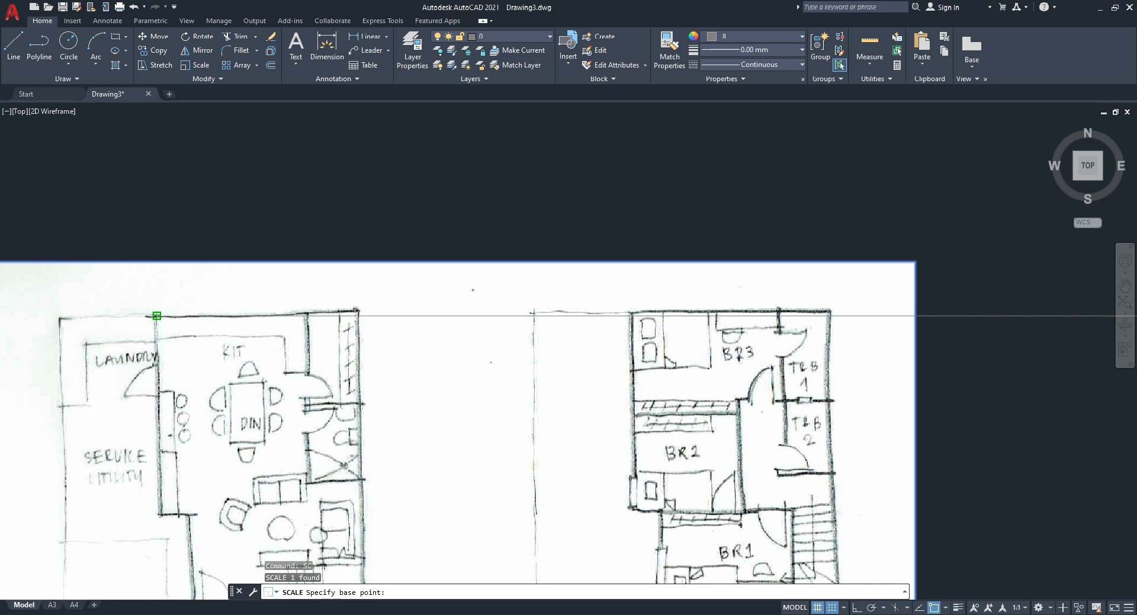
click(157, 316)
scroll(156, 317, down, 3)
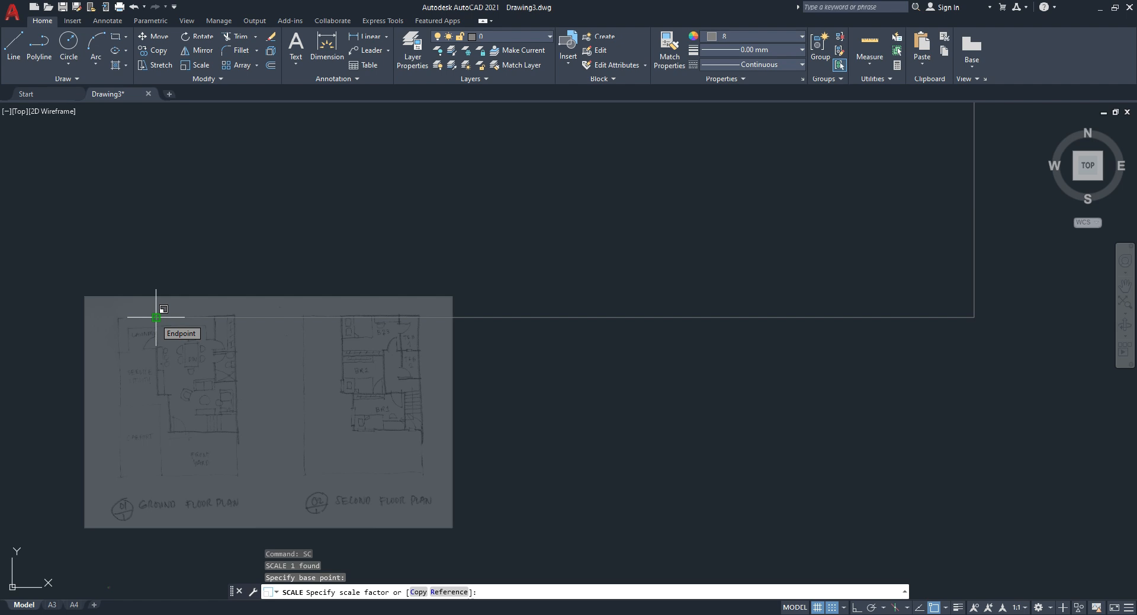
key(Return)
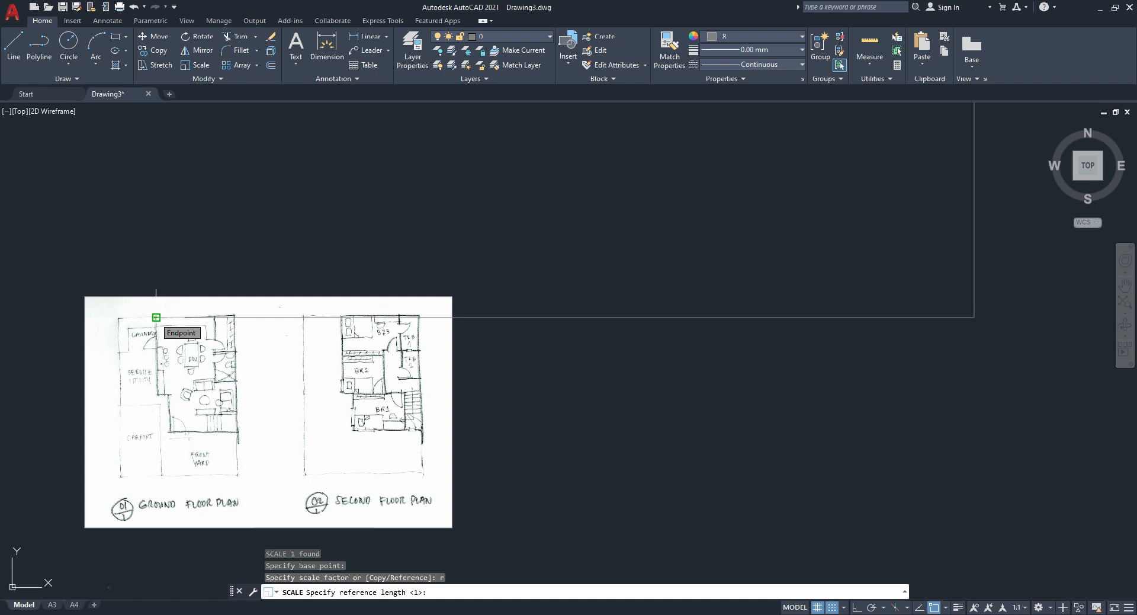
scroll(155, 317, up, 4)
click(155, 316)
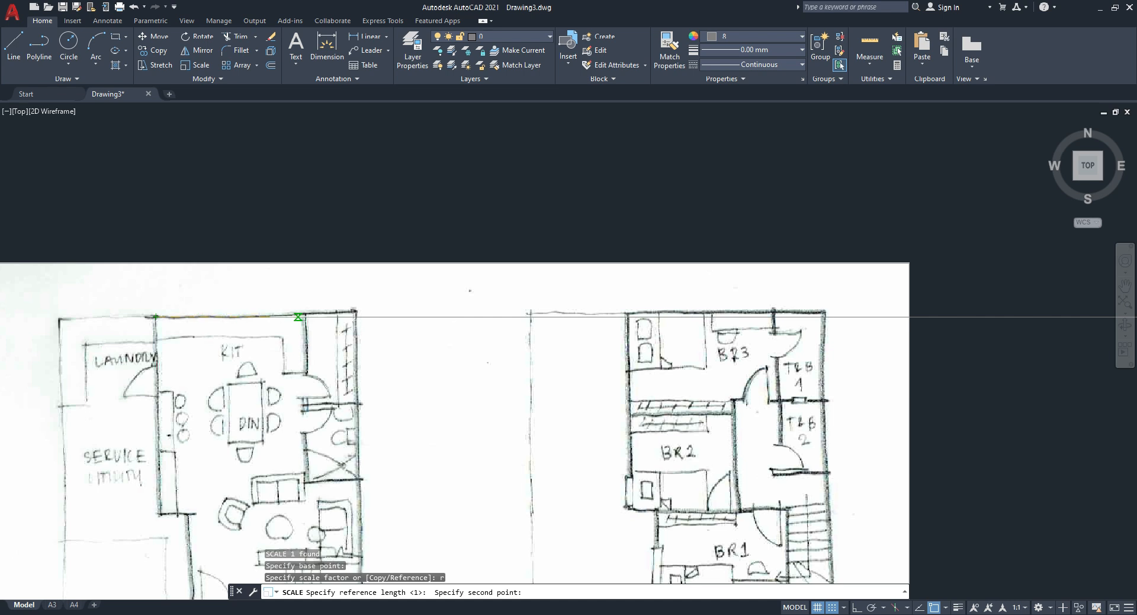
click(356, 316)
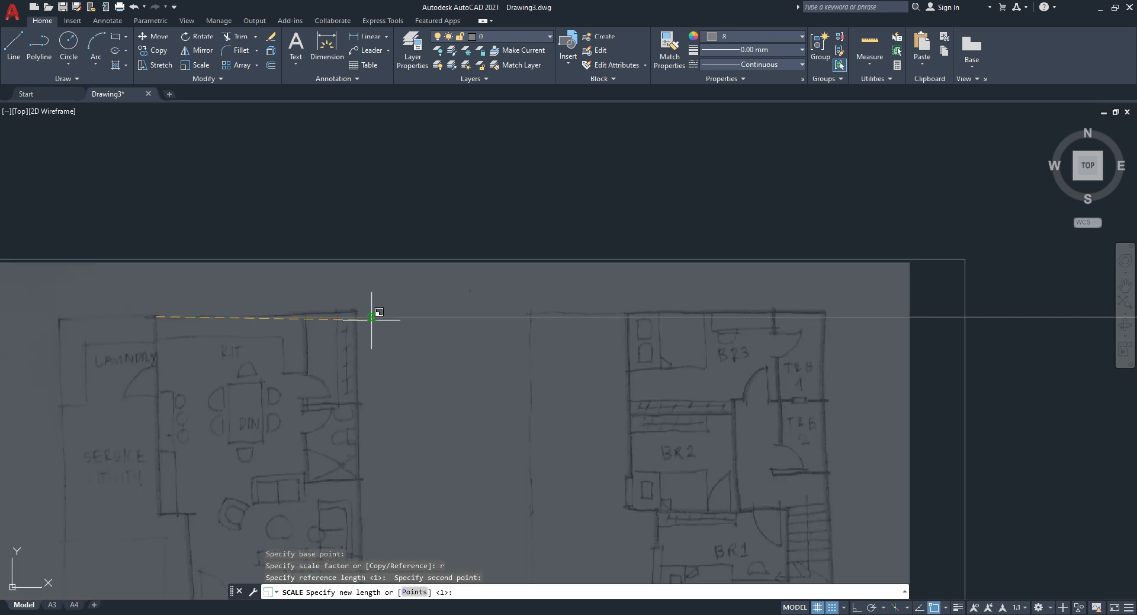
scroll(373, 317, down, 6)
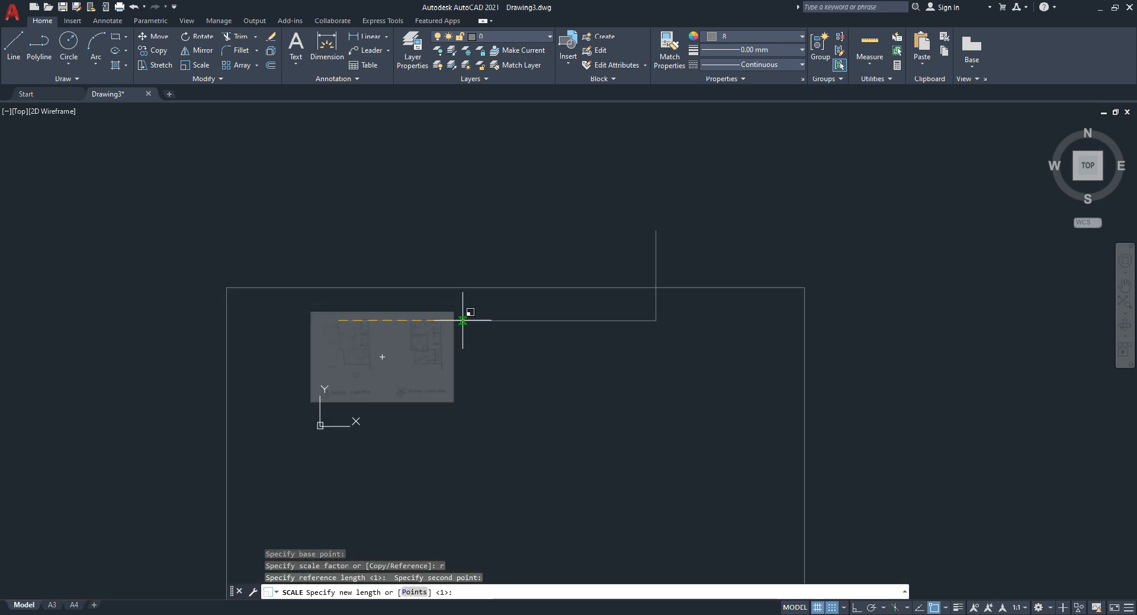
click(661, 321)
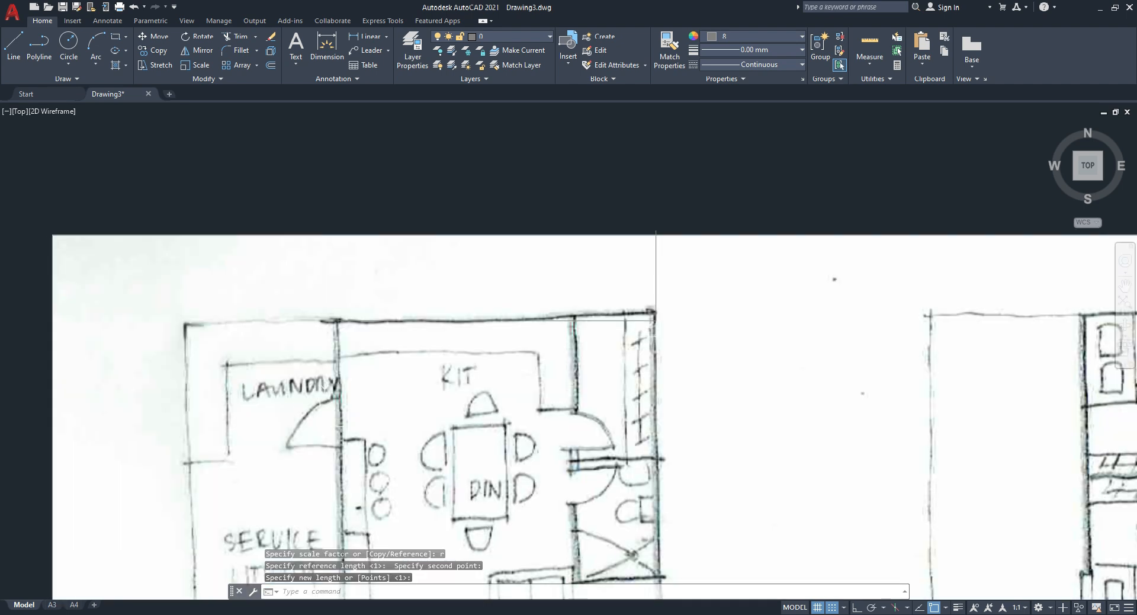
Step: Set both reference lines to cyan with a 0.40 mm lineweight and turn on lineweight display
click(261, 183)
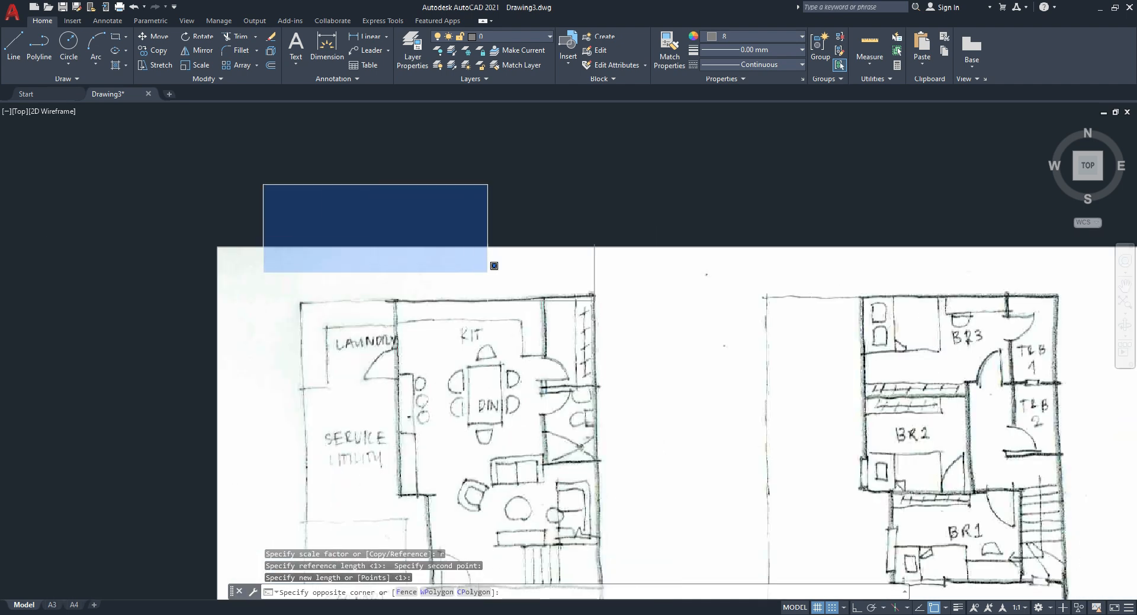
click(604, 330)
click(747, 36)
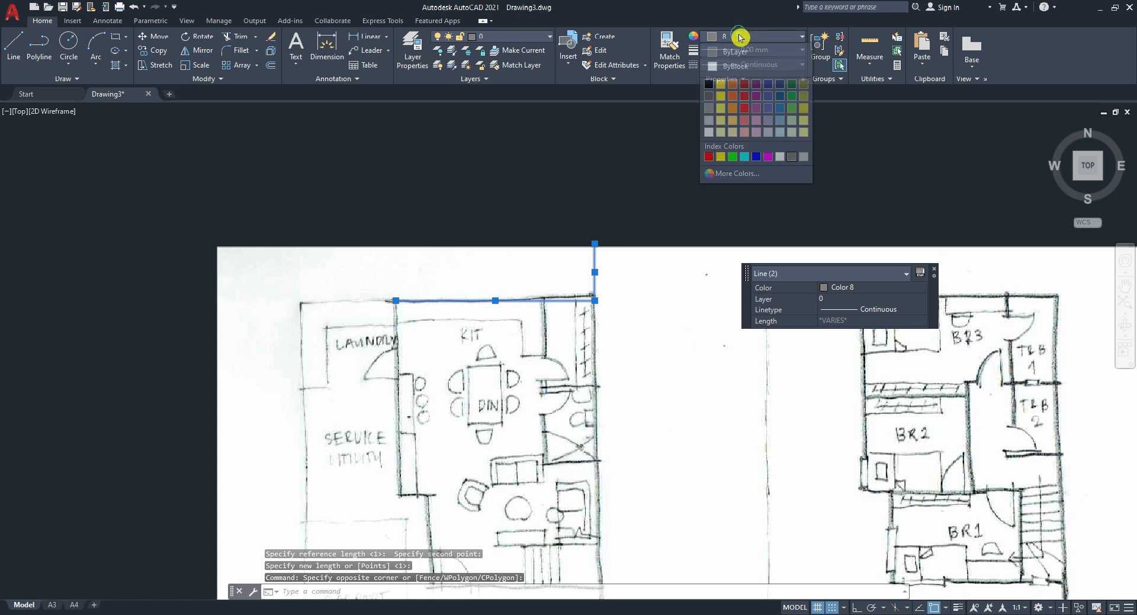
click(744, 156)
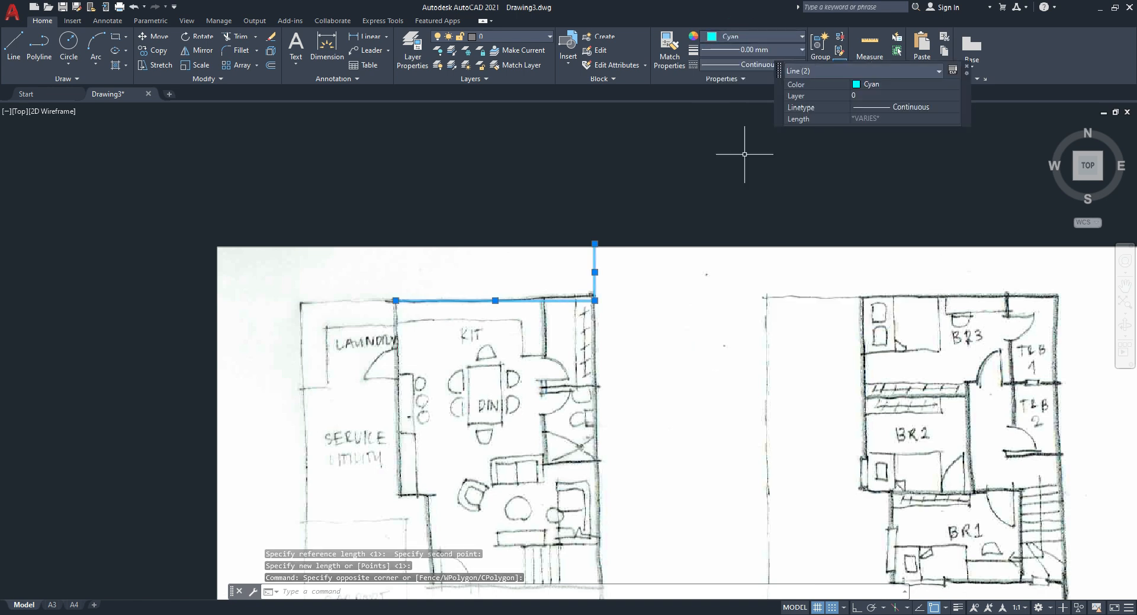
click(728, 49)
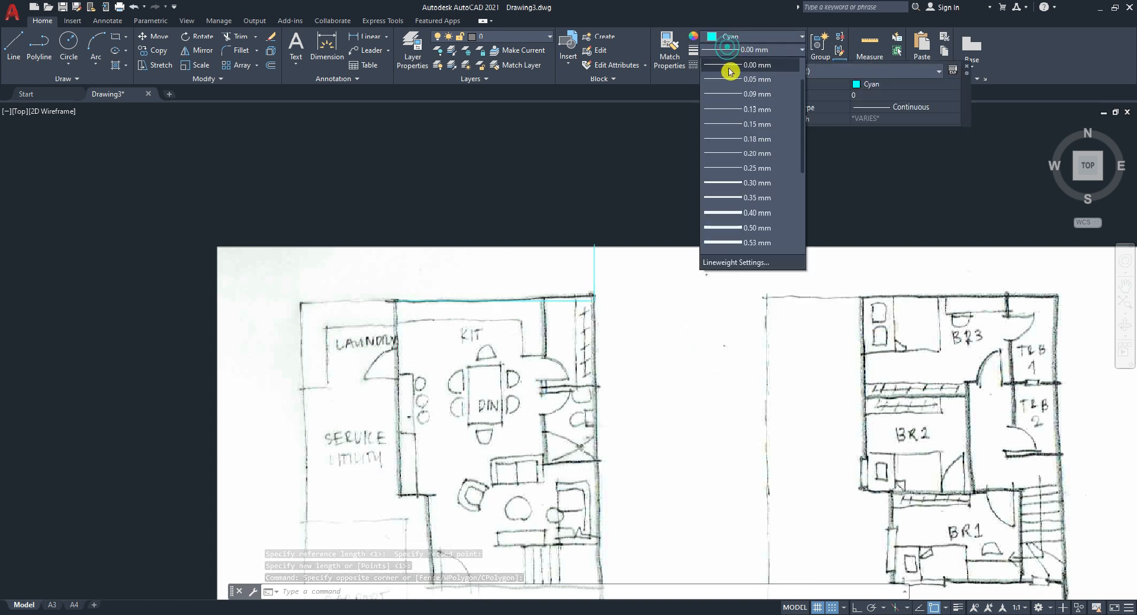
click(735, 213)
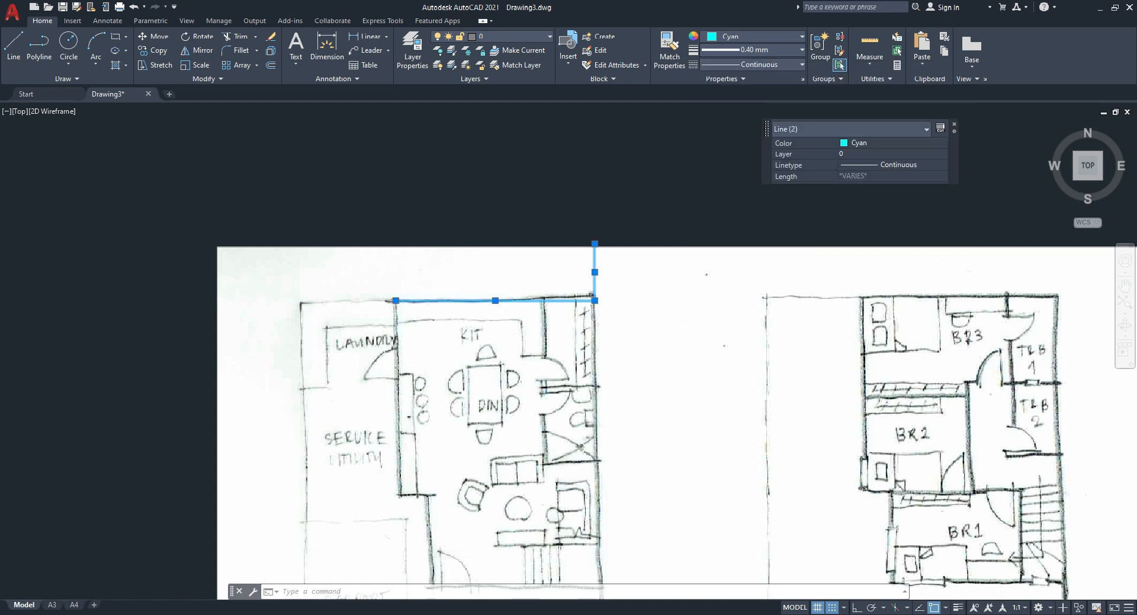
click(957, 607)
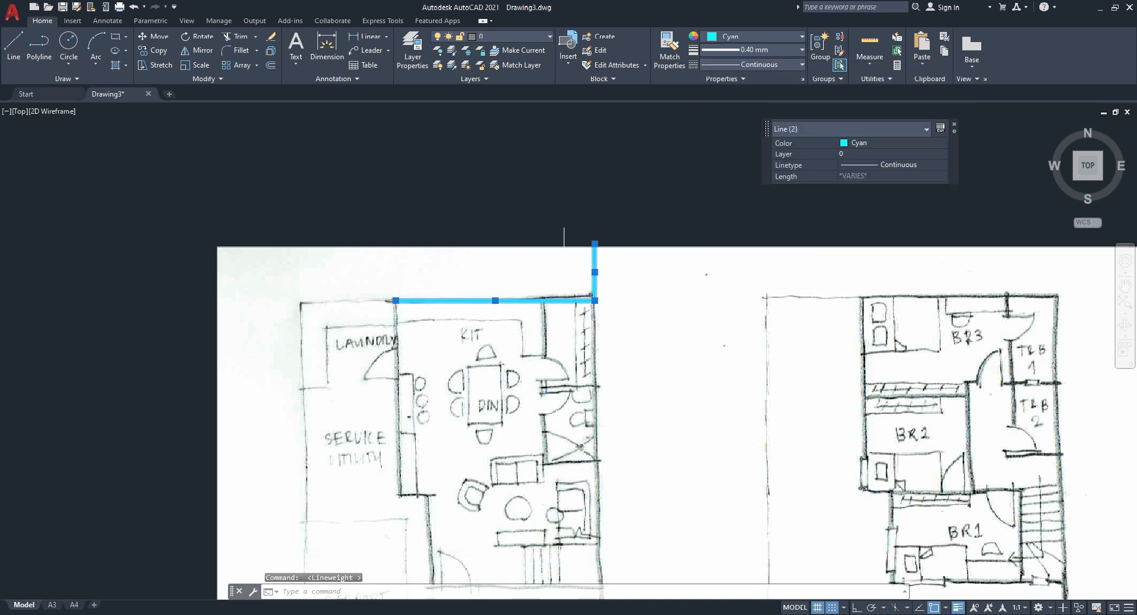
key(Escape)
scroll(140, 437, up, 3)
scroll(139, 437, down, 3)
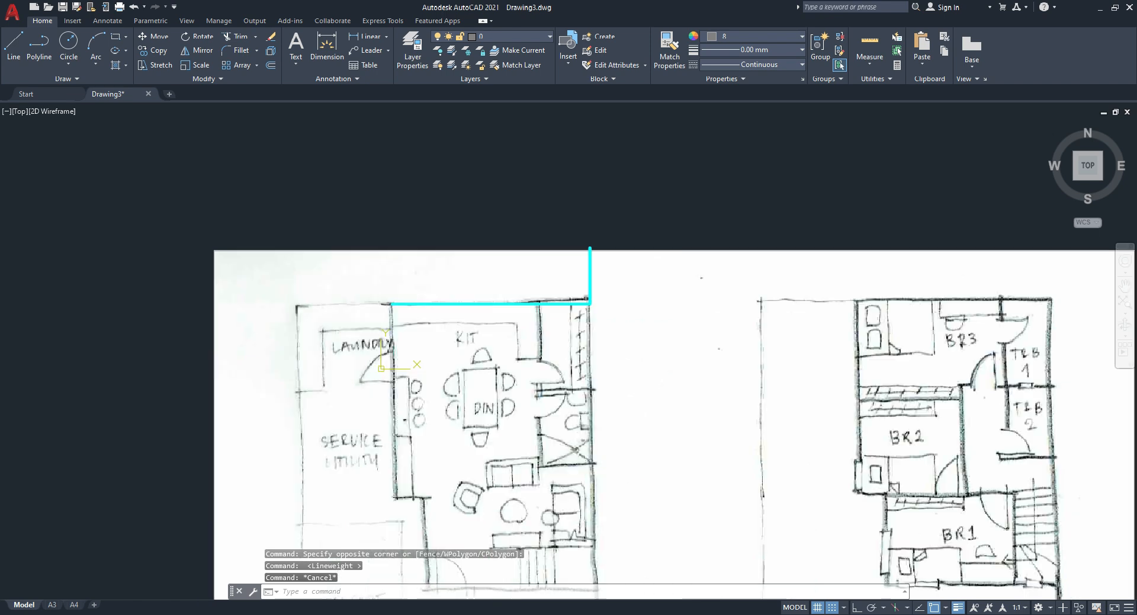
Step: Check the horizontal reference line's length in its object properties
click(539, 238)
click(495, 287)
key(Escape)
key(Escape)
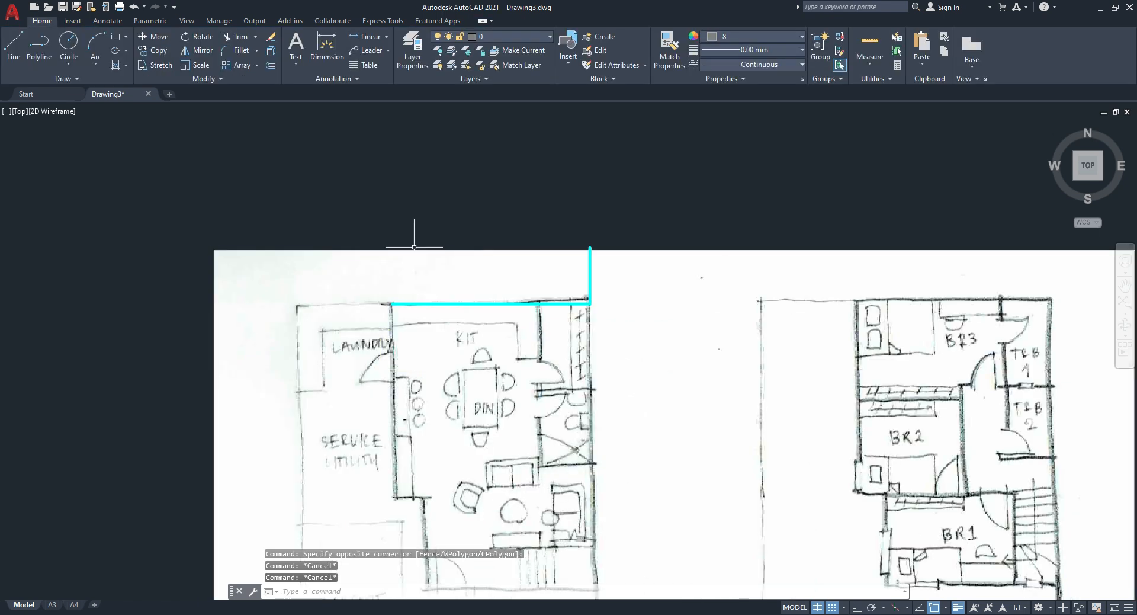
middle_drag(310, 204, 264, 196)
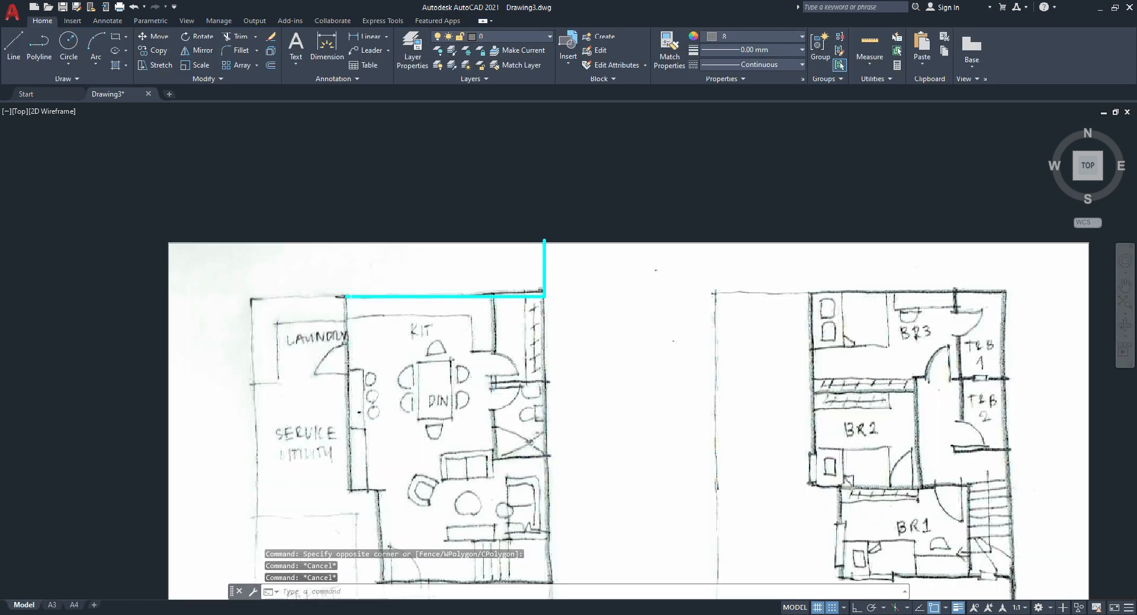
click(356, 297)
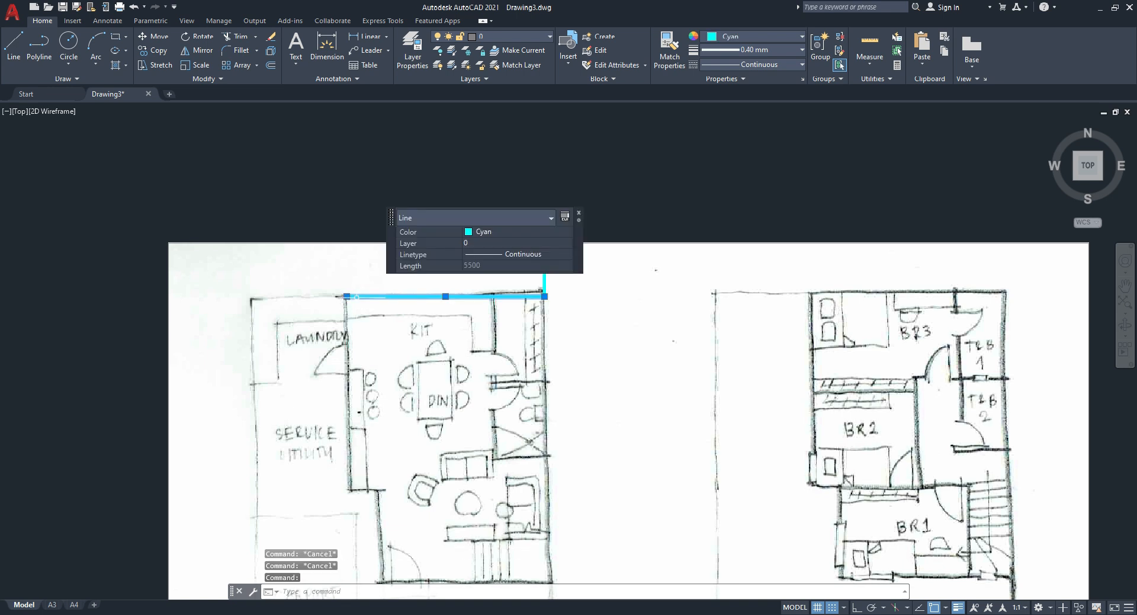
key(Escape)
text(dli)
key(Return)
click(346, 297)
key(Escape)
Step: Add a linear dimension between the endpoints of the horizontal reference line, placed just above the sketch image
text(dli)
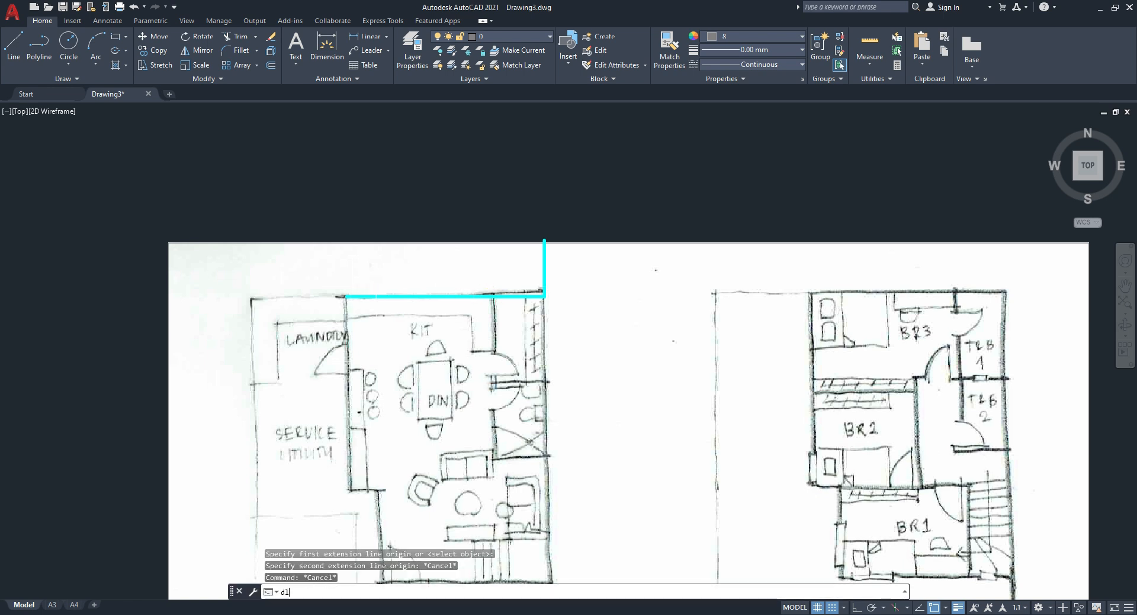
key(Return)
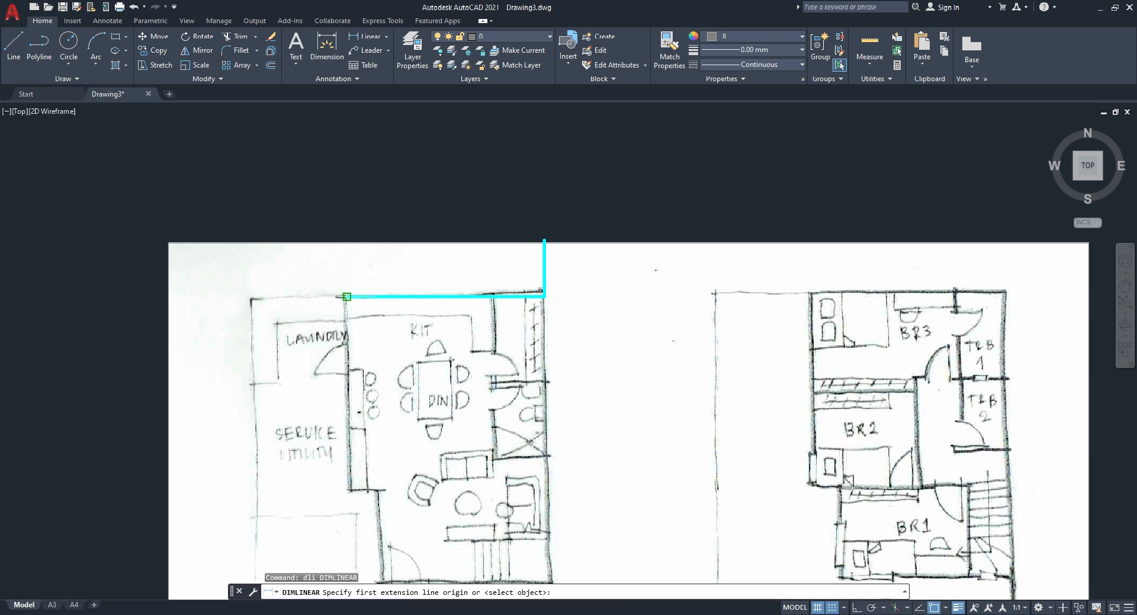
click(347, 296)
click(544, 295)
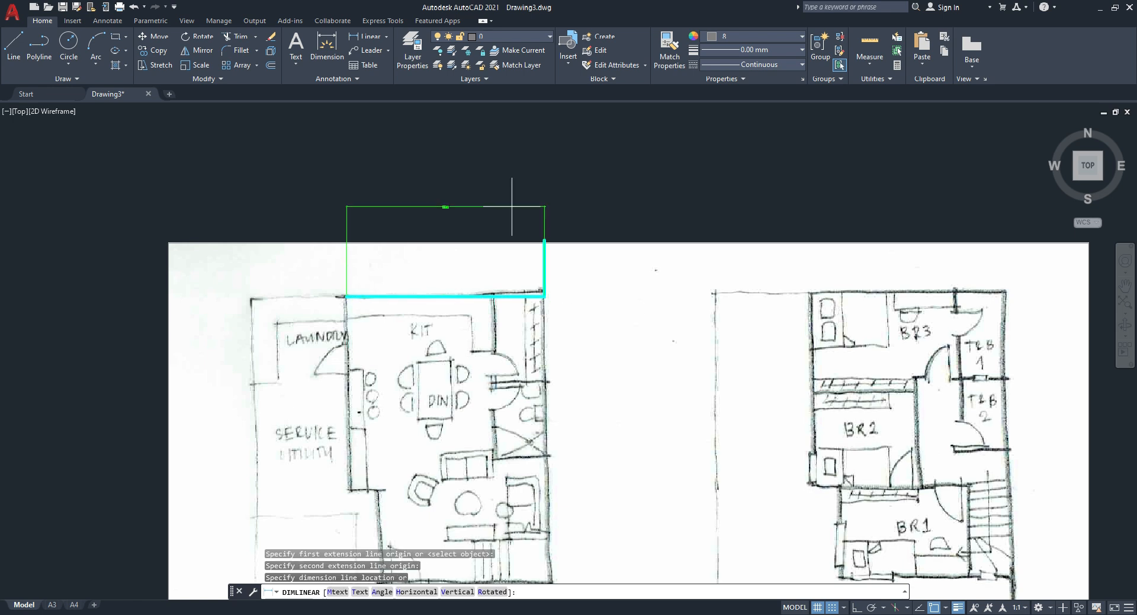
scroll(452, 219, up, 6)
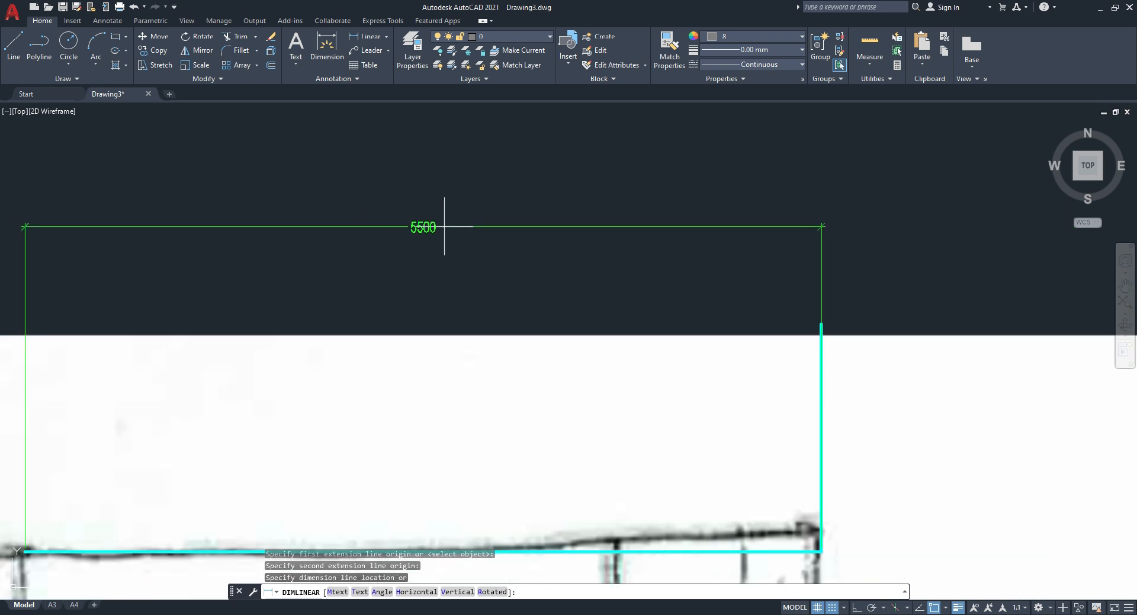
scroll(439, 223, down, 4)
click(651, 223)
scroll(629, 184, down, 2)
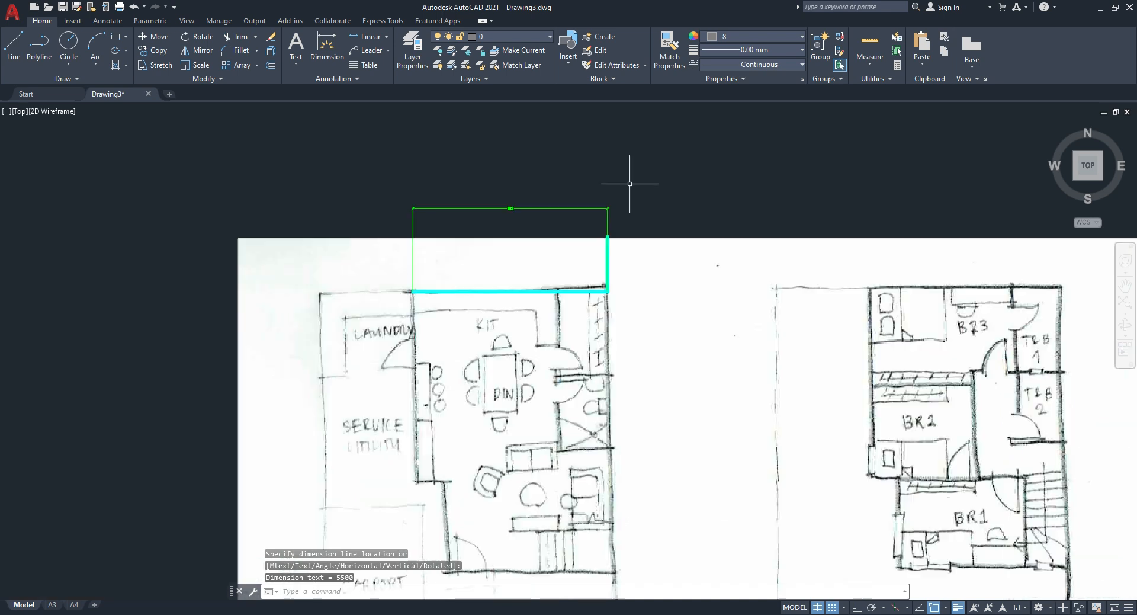
scroll(615, 215, down, 2)
key(Escape)
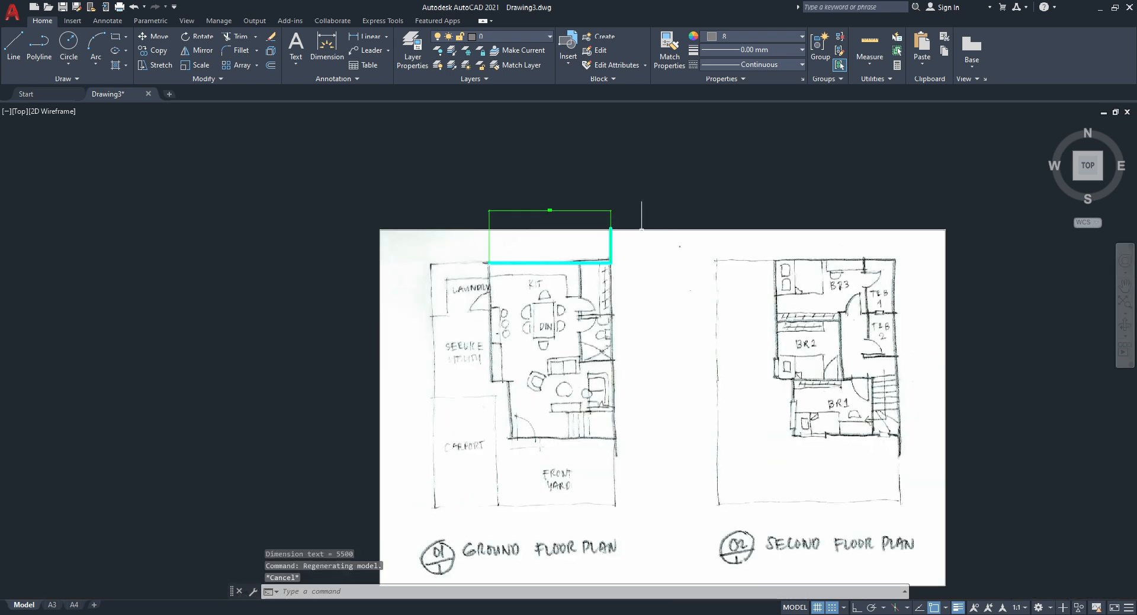
Step: Delete the vertical reference line and the linear dimension above the ground floor plan
click(561, 172)
click(623, 250)
key(Delete)
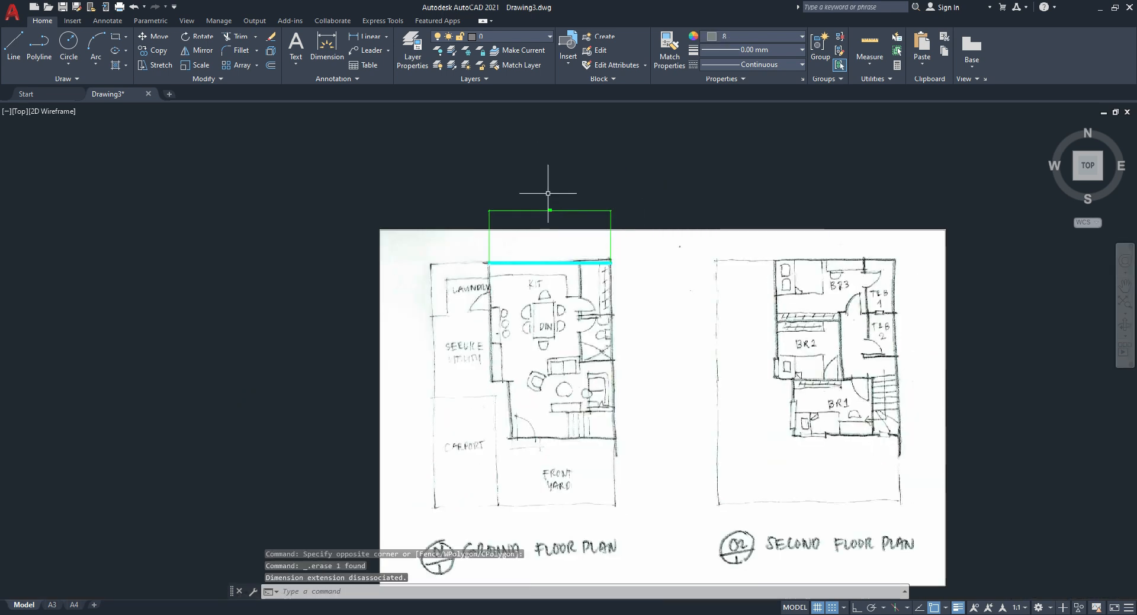
click(550, 210)
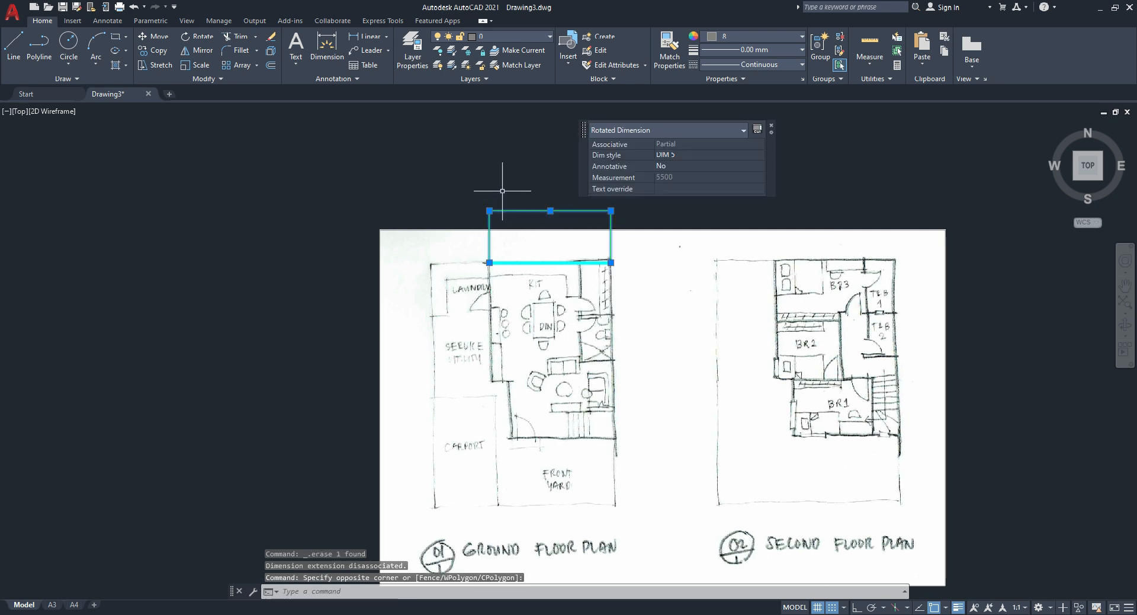
key(Delete)
Step: Examine the scaled ground and second floor plans together with the cyan reference line
middle_drag(513, 178, 373, 170)
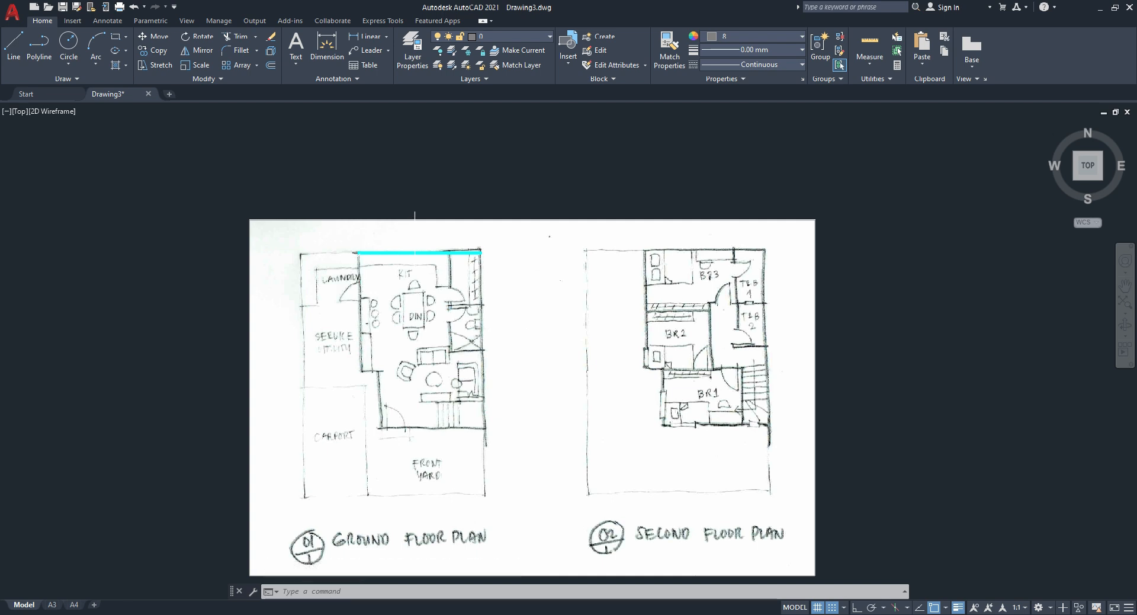
scroll(417, 213, down, 2)
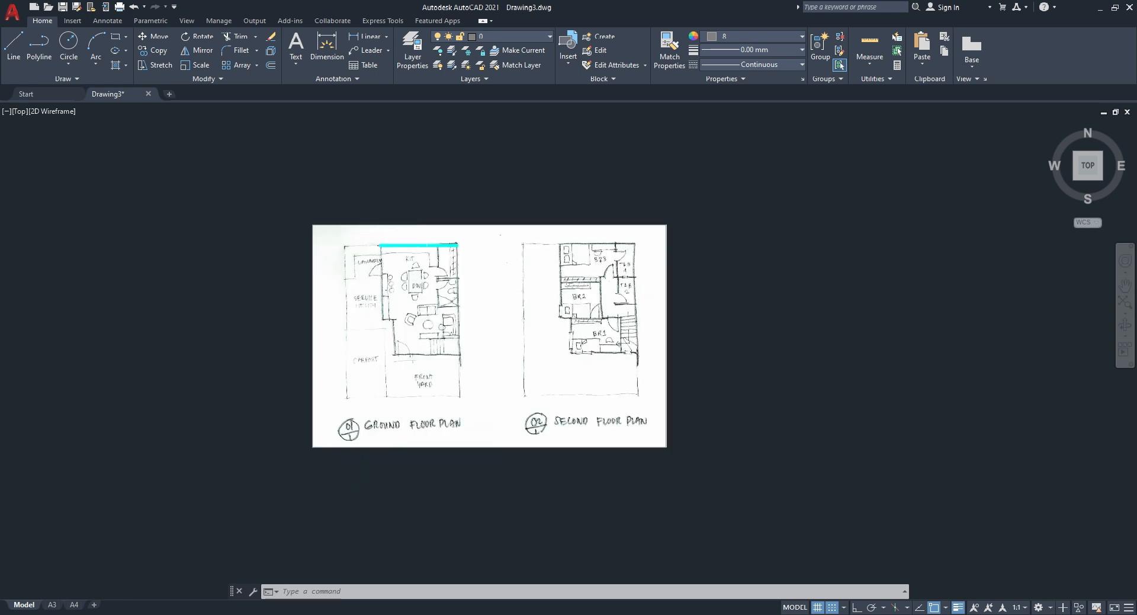
scroll(429, 261, up, 4)
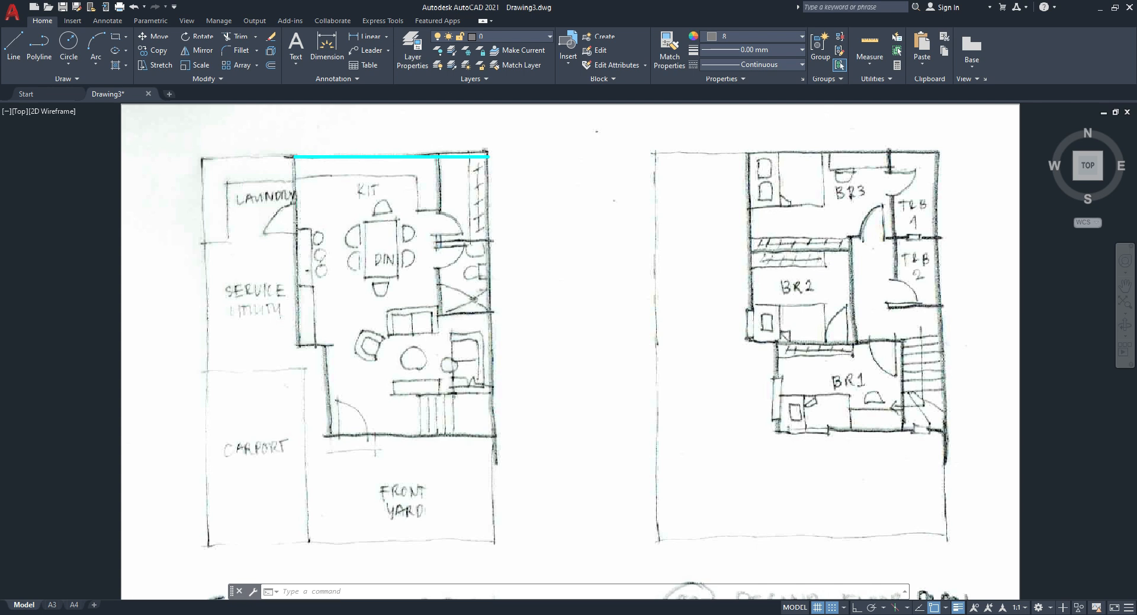
scroll(338, 272, down, 2)
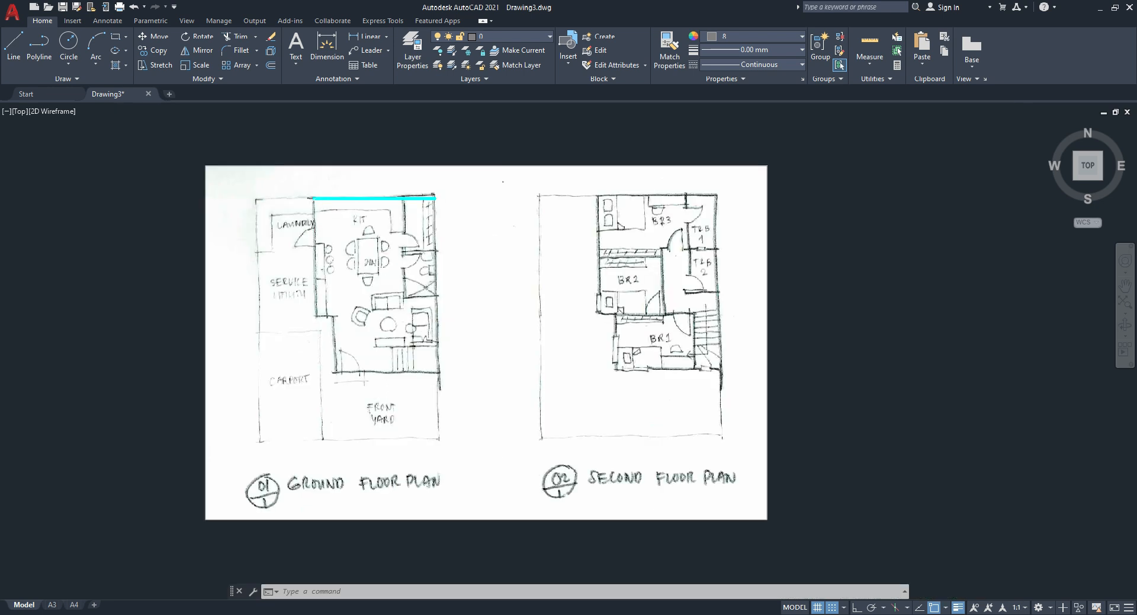
scroll(459, 256, up, 2)
mouse_move(343, 229)
middle_down()
mouse_move(428, 233)
mouse_move(456, 197)
middle_up()
scroll(467, 165, down, 2)
click(348, 136)
click(563, 249)
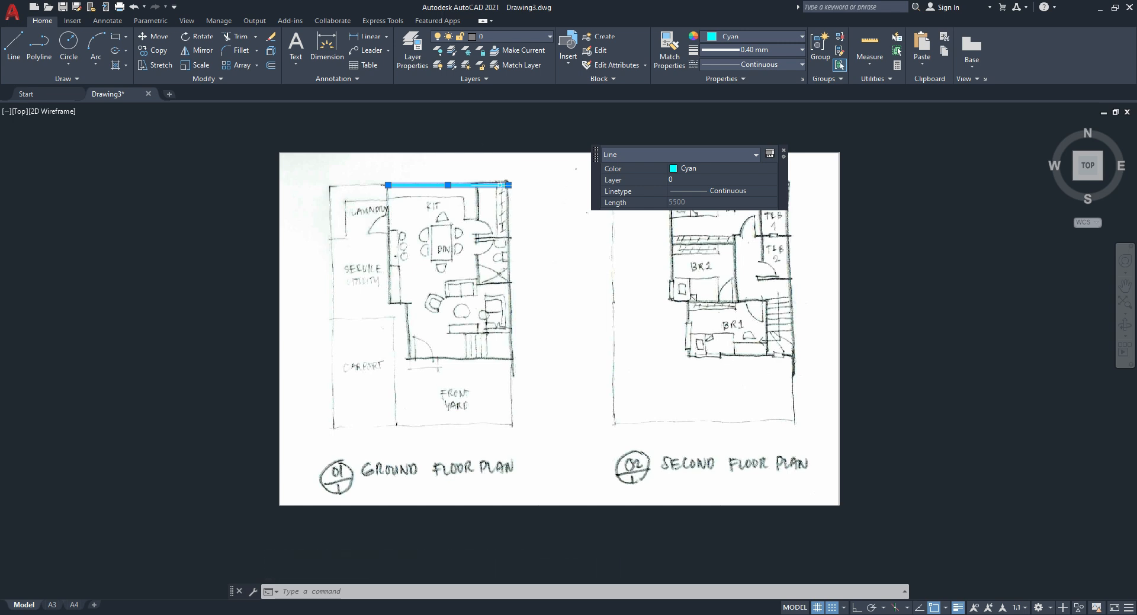
drag(428, 127, 410, 155)
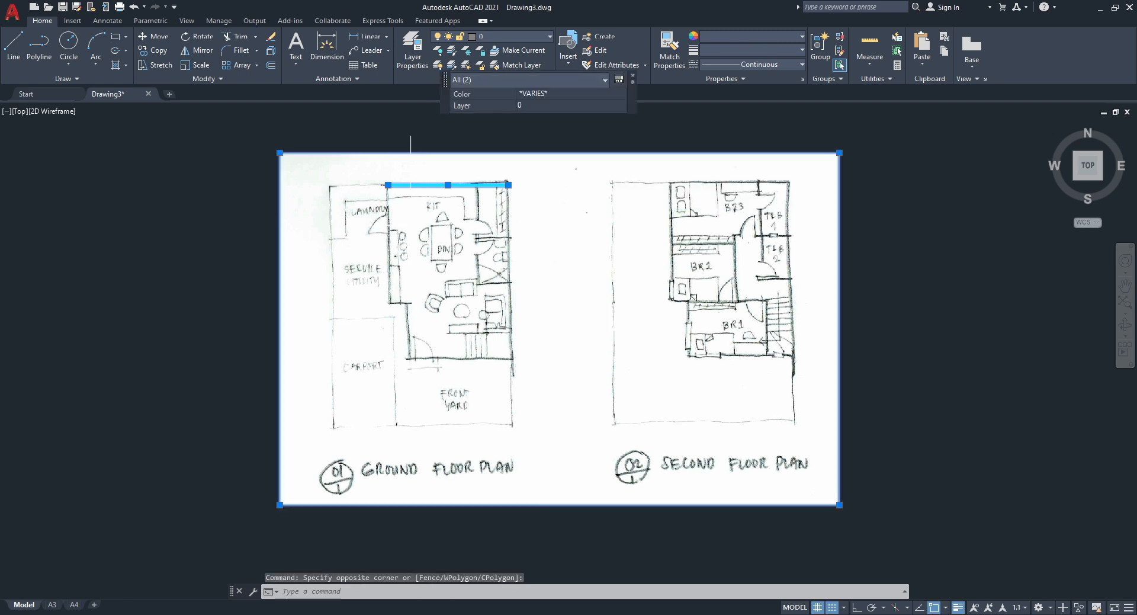
key(Escape)
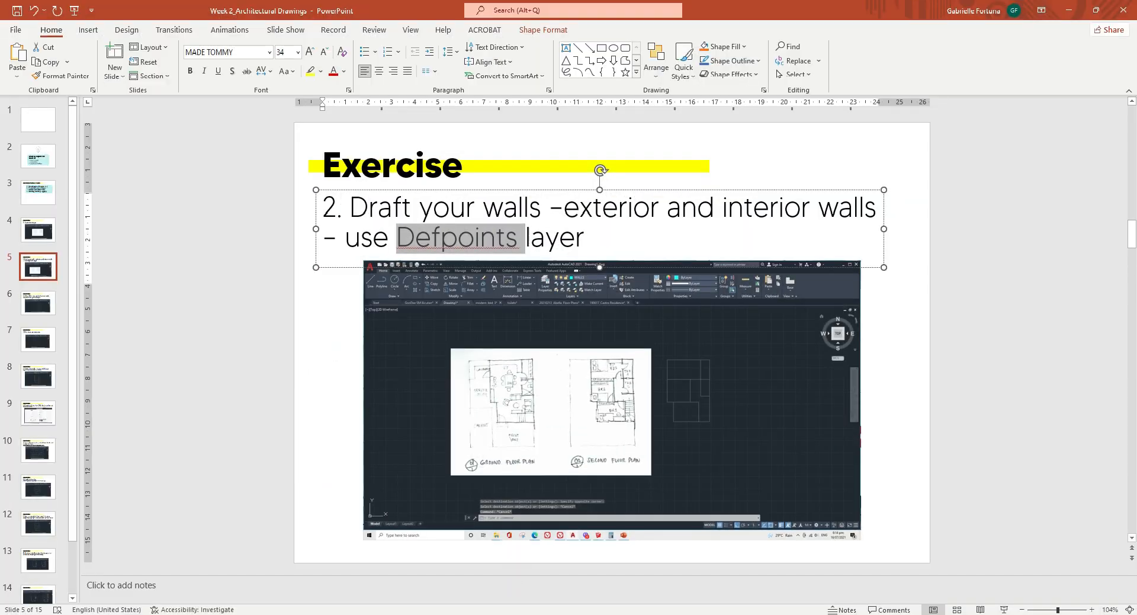
Step: Review the exercise slides on scaling the image and drafting exterior and interior walls on the Defpoints layer, and switch back to AutoCAD
click(38, 228)
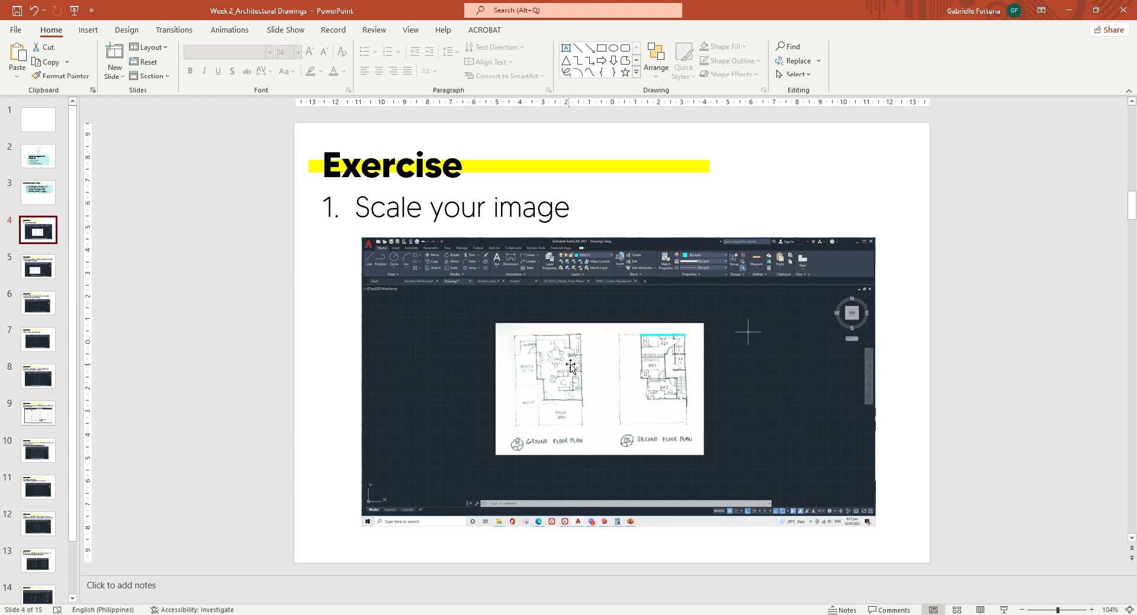
click(65, 264)
drag(351, 212, 533, 209)
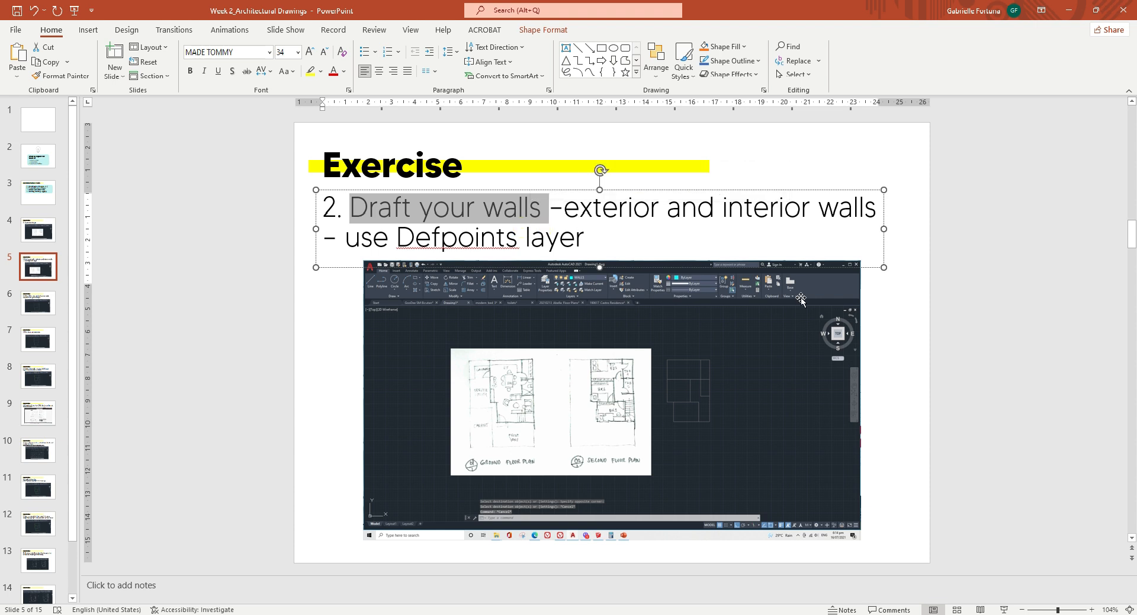
drag(381, 238, 680, 235)
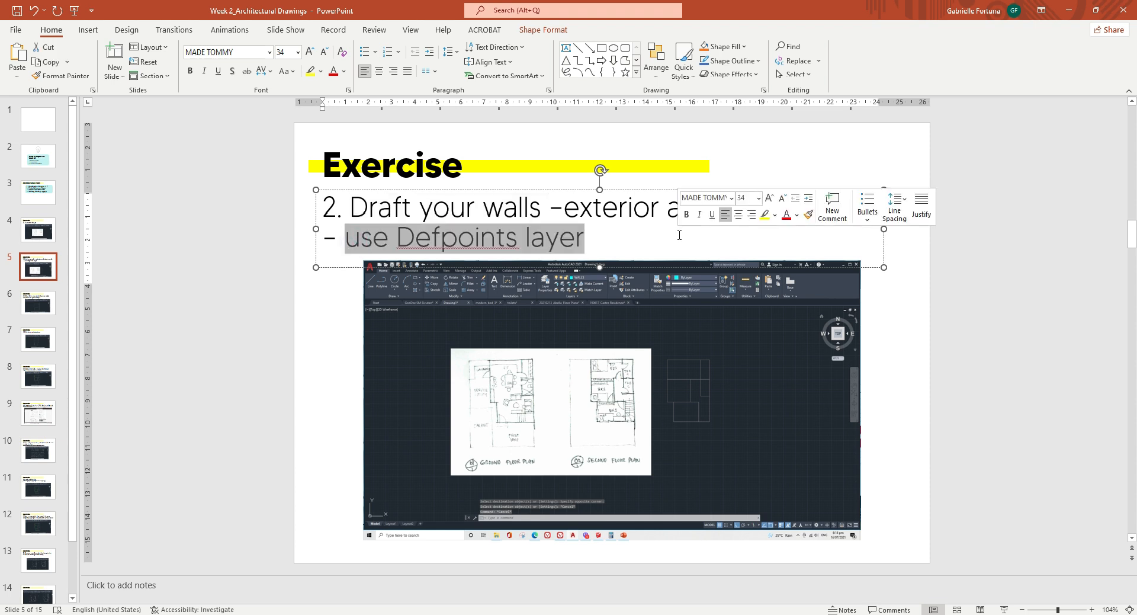
click(1071, 18)
Step: Check the layer properties to see that Defpoints is the current layer
middle_drag(304, 144, 414, 182)
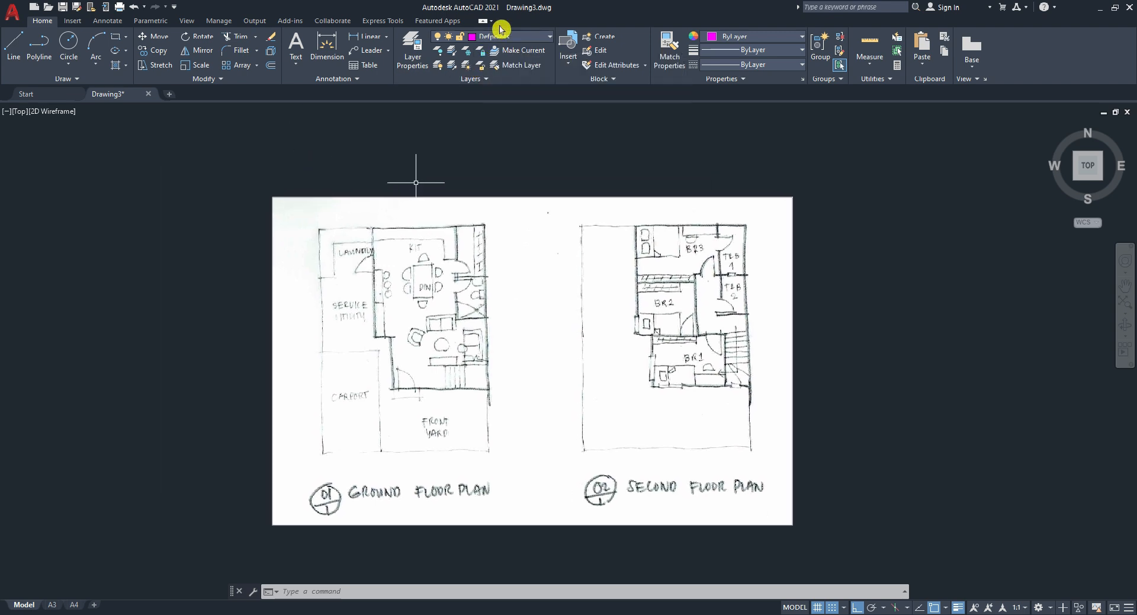
text(l)
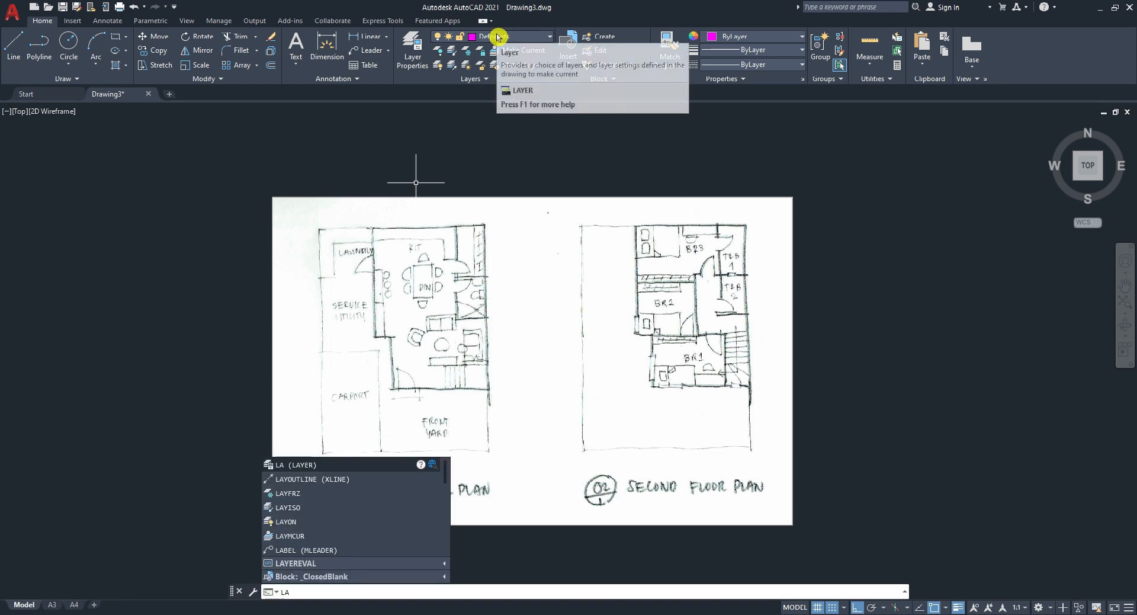
key(Return)
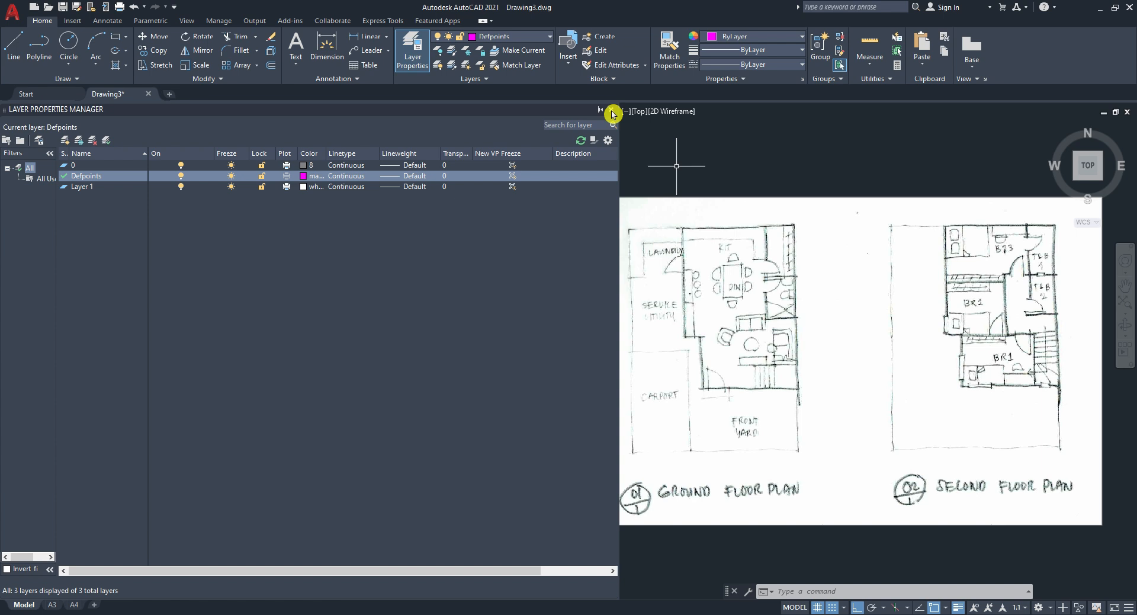
click(612, 112)
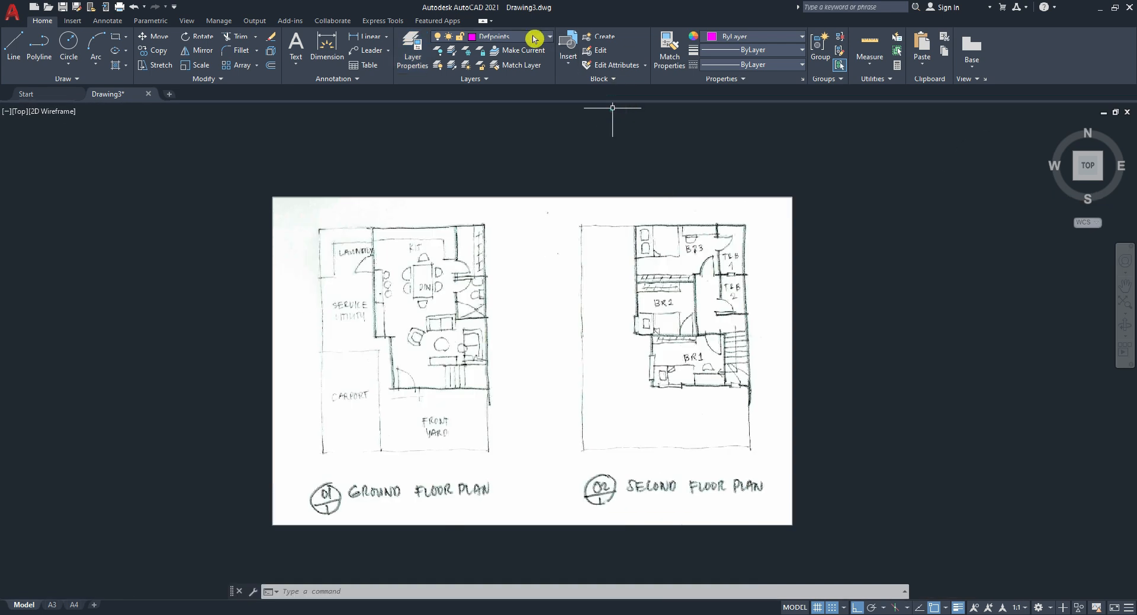
Step: Look through the current color and lineweight options, and switch the linetype to Continuous and back to ByLayer
click(770, 41)
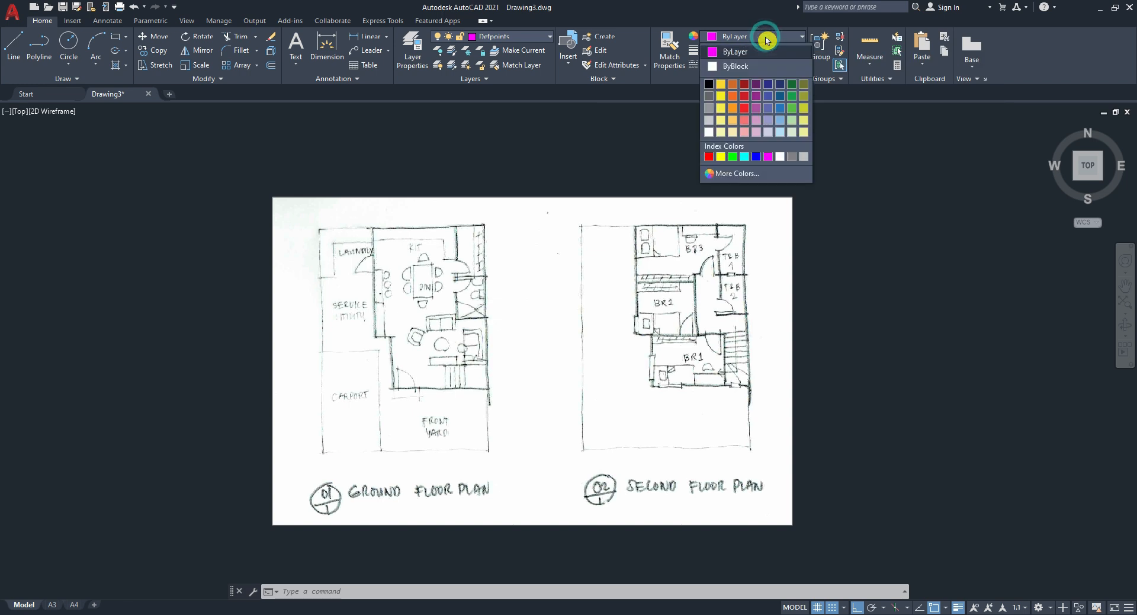
click(754, 52)
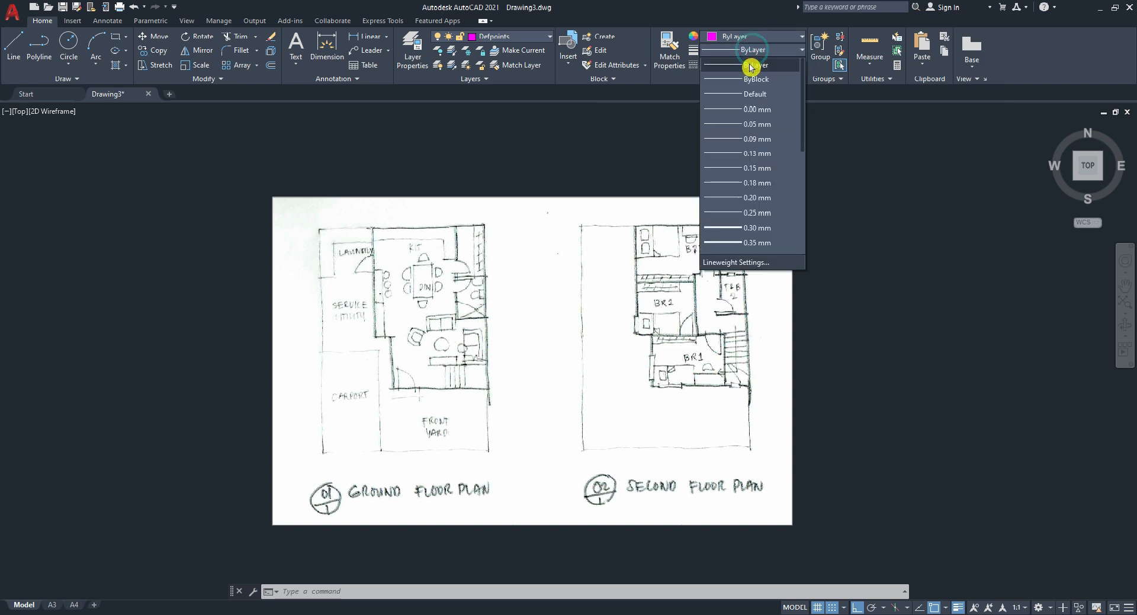
click(754, 52)
click(752, 64)
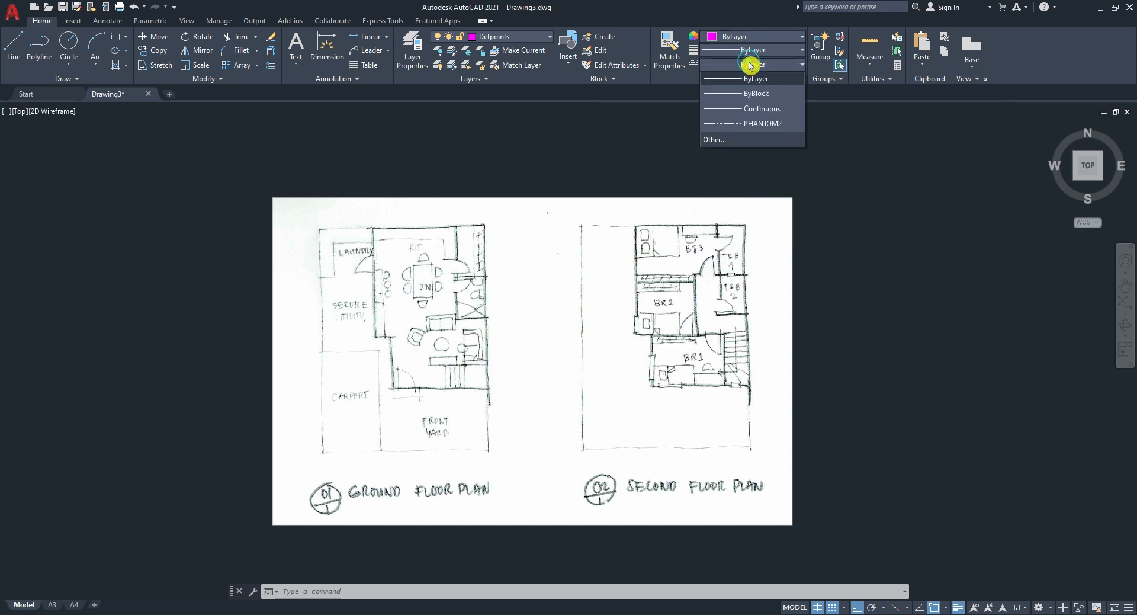
click(742, 110)
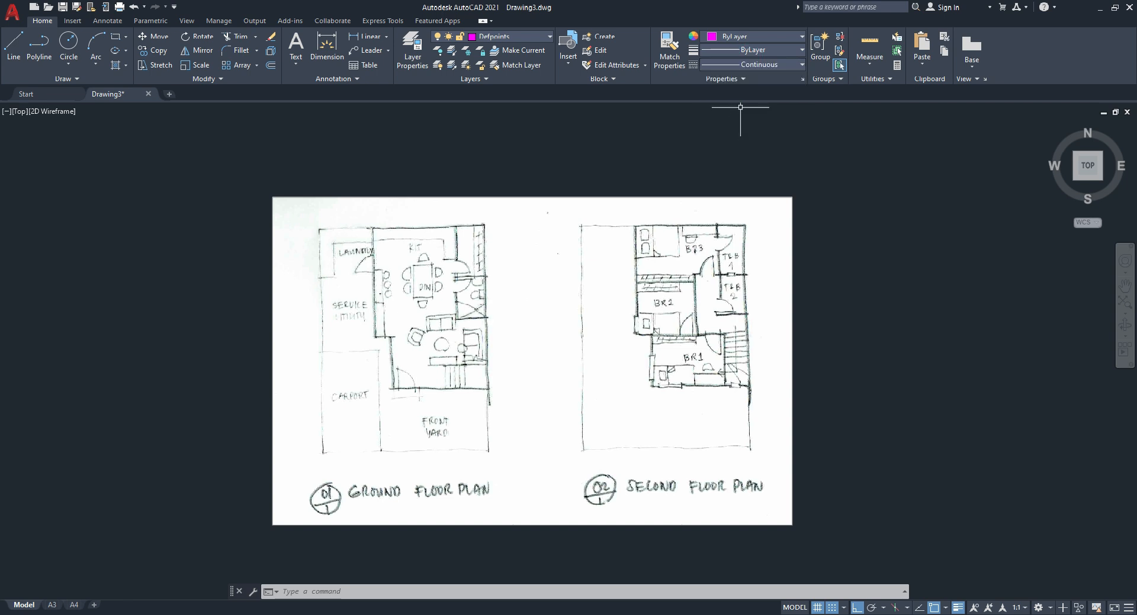
click(749, 66)
click(746, 79)
Step: Start a polyline at the kitchen's upper-left corner on the ground floor plan and draw the rear exterior wall 5500 to the right
text(pl)
key(Return)
scroll(373, 234, up, 4)
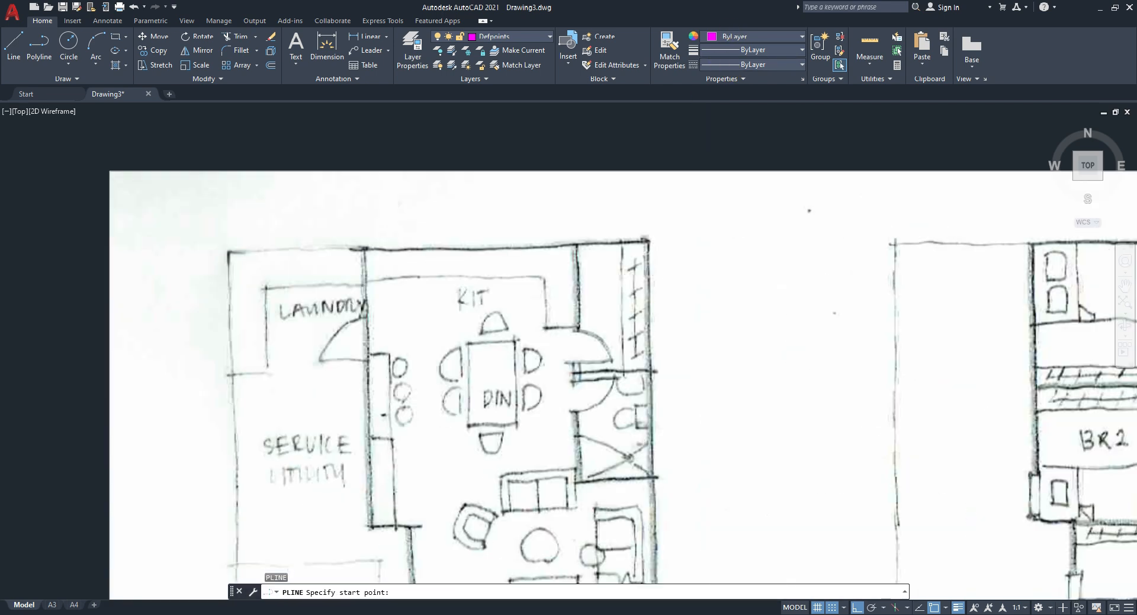
click(365, 249)
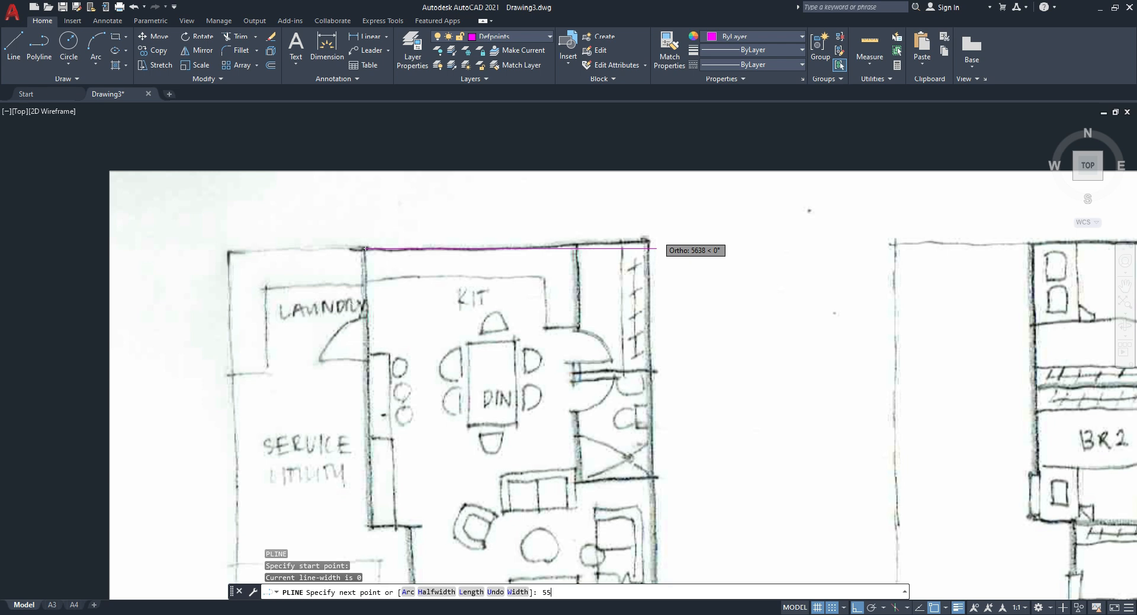
text(5500)
key(Return)
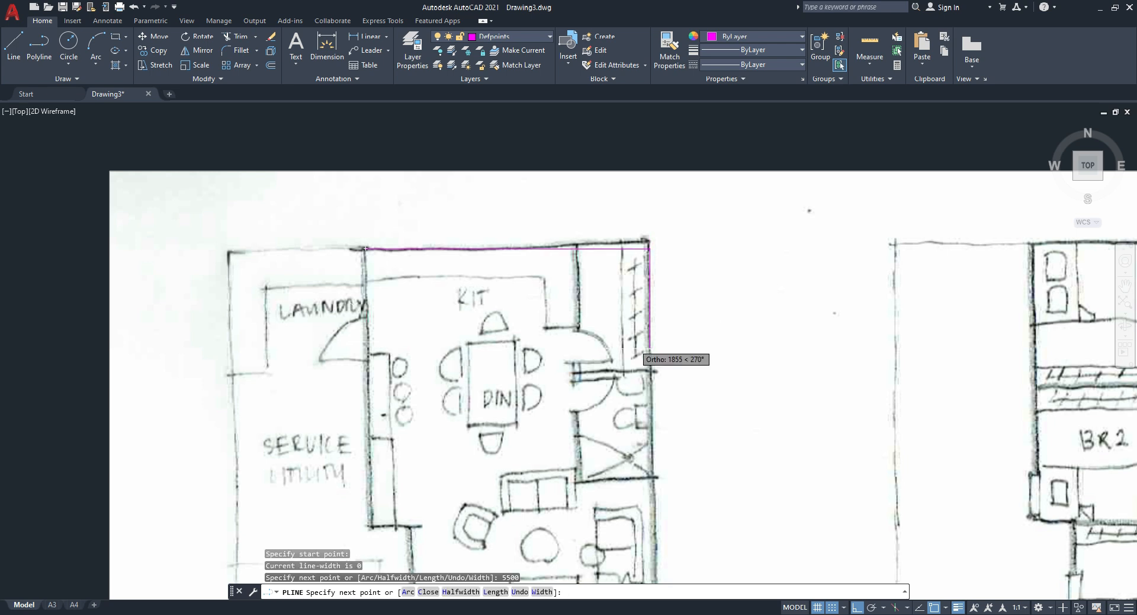
Step: Continue the polyline 8000 down along the right exterior wall and 4500 to the left along the front wall
scroll(598, 222, down, 4)
scroll(619, 349, up, 4)
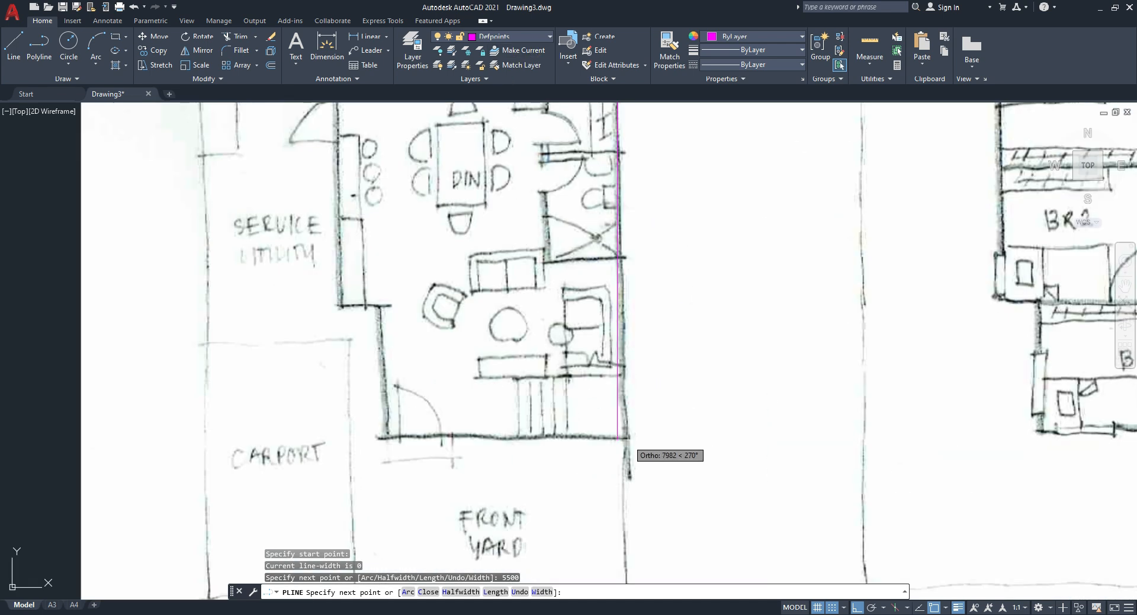
scroll(626, 439, down, 2)
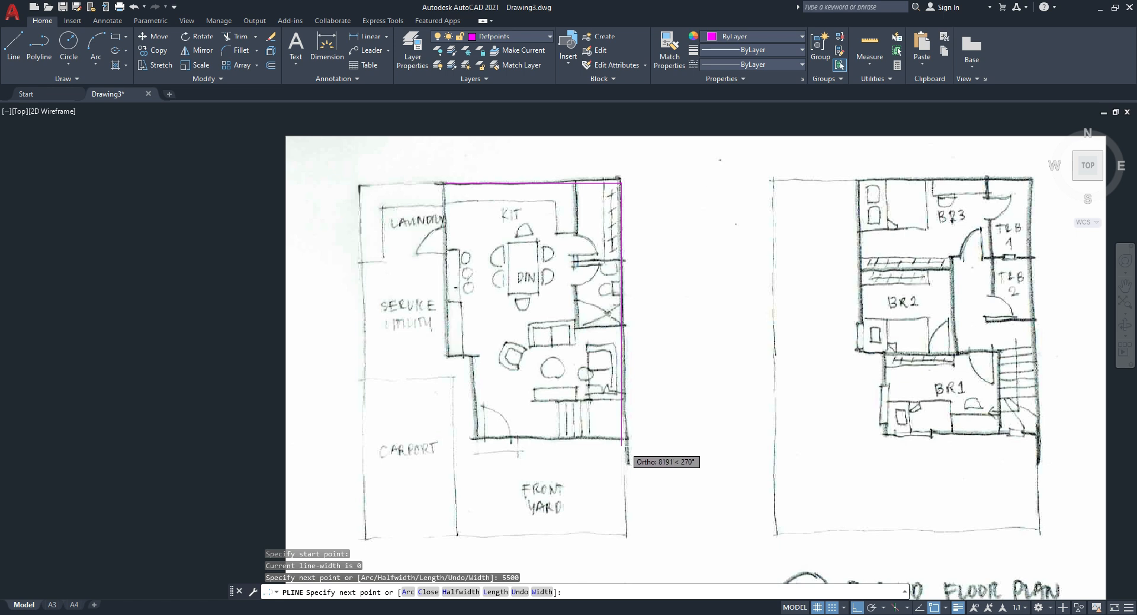
scroll(624, 446, up, 2)
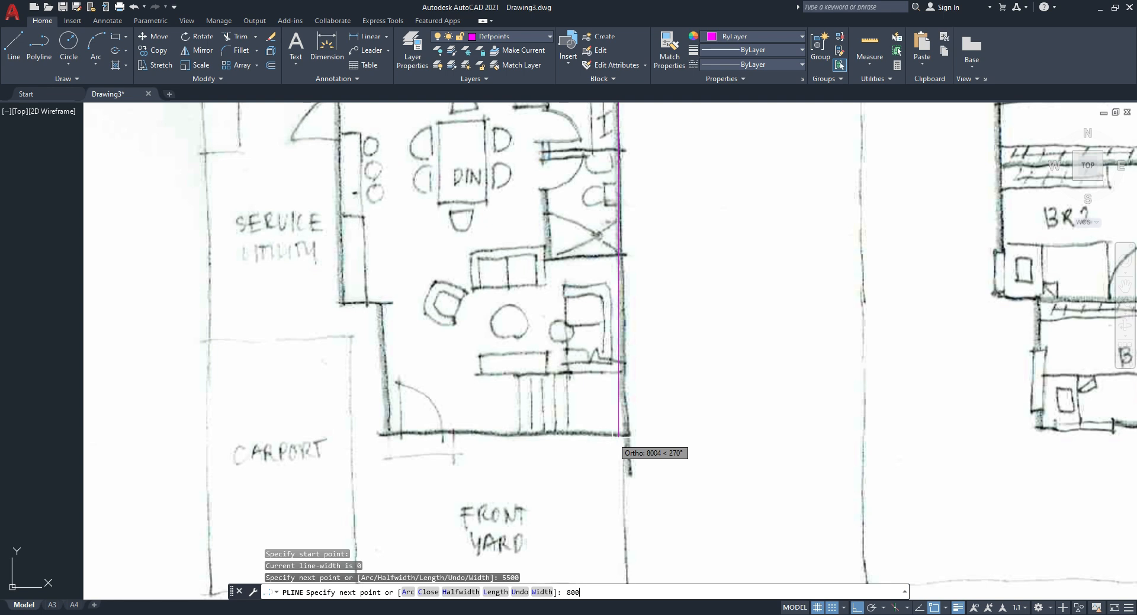
key(Return)
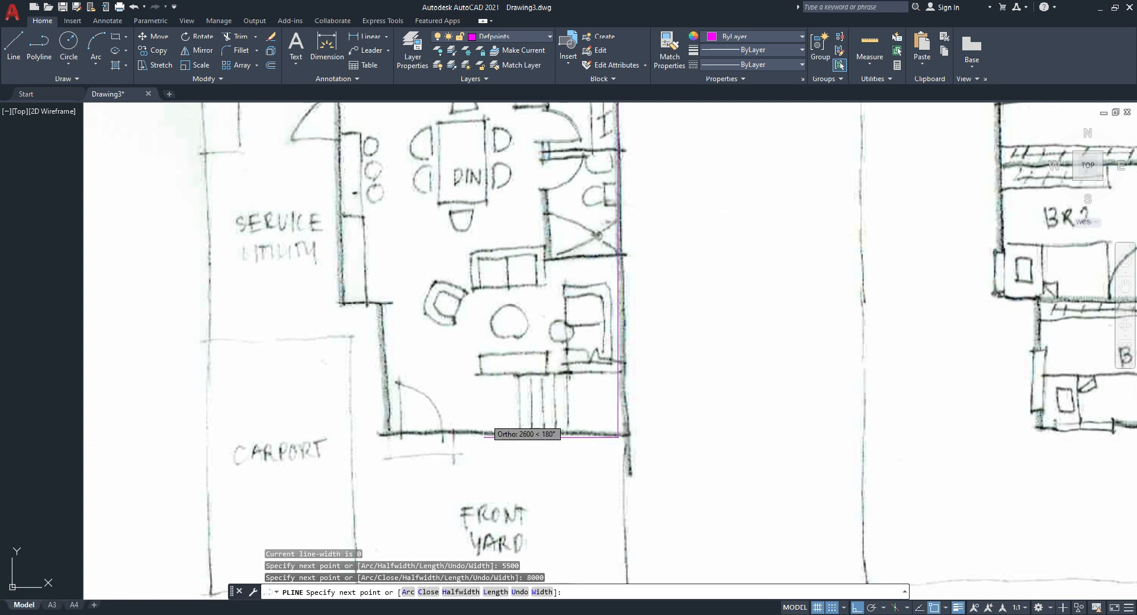
middle_drag(392, 432, 407, 409)
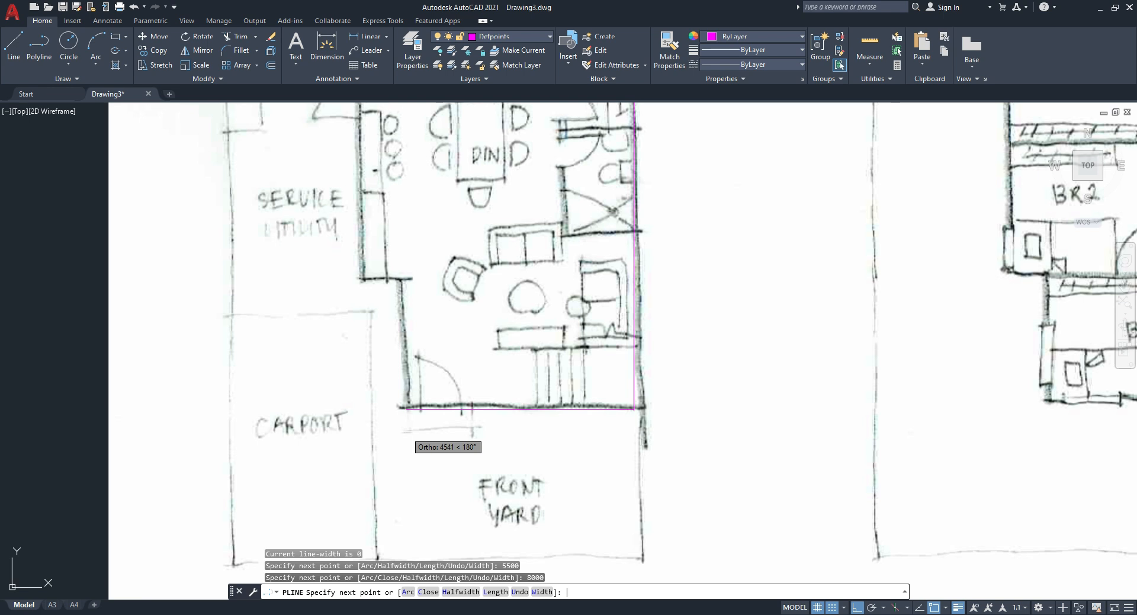
key(Return)
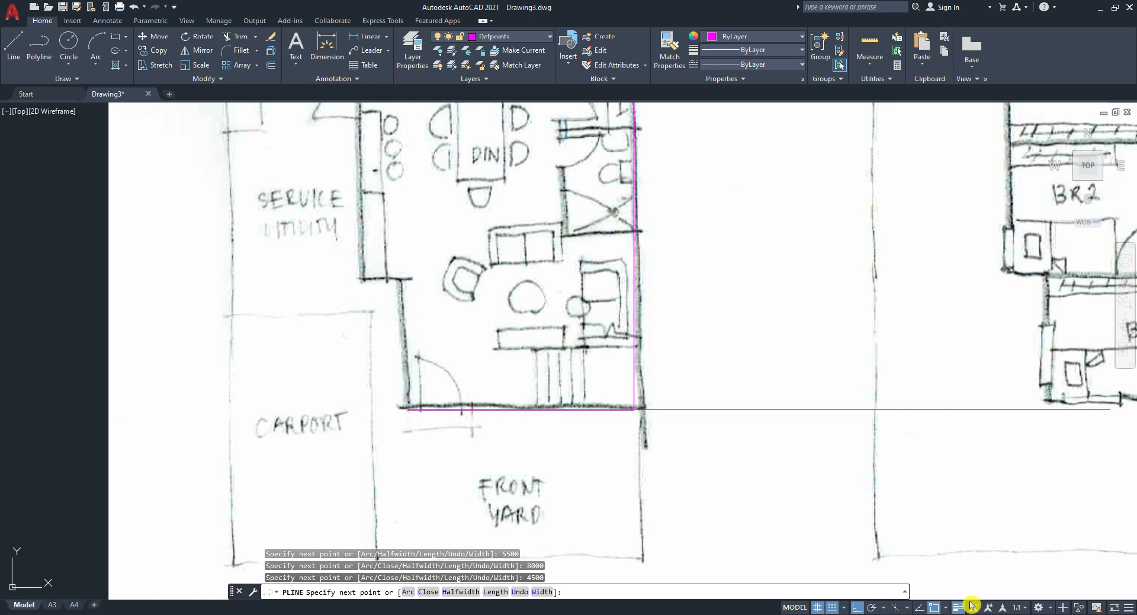
Step: Finish the exterior wall polyline with segments about 2590 up to the jog, 1000 to the left, and back up to the start point
scroll(403, 285, up, 4)
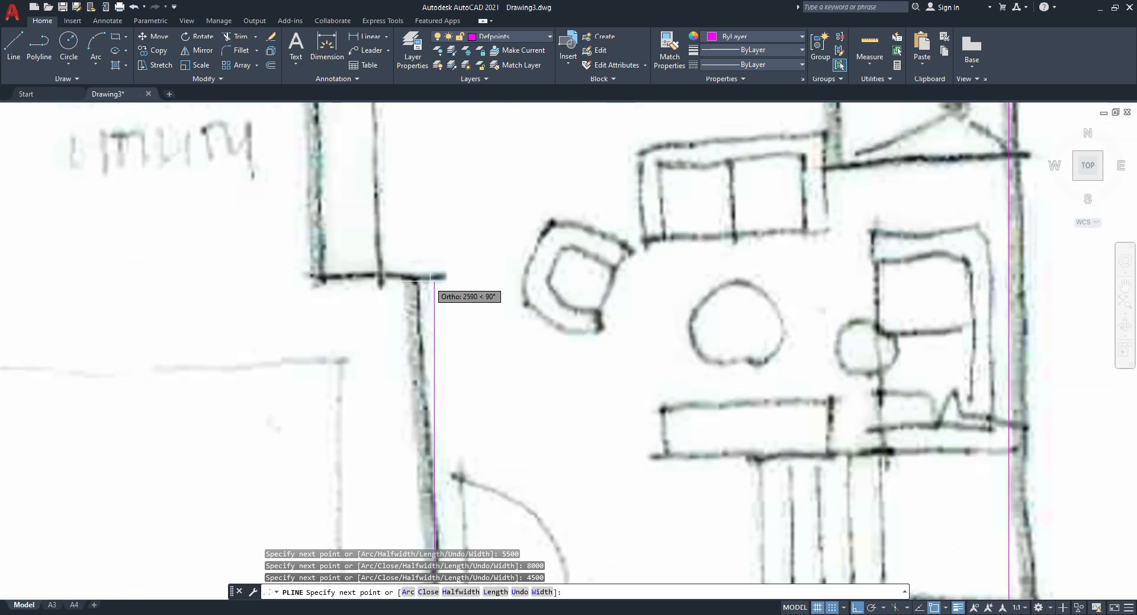
click(434, 276)
scroll(310, 361, down, 6)
key(F8)
key(F8)
text(900)
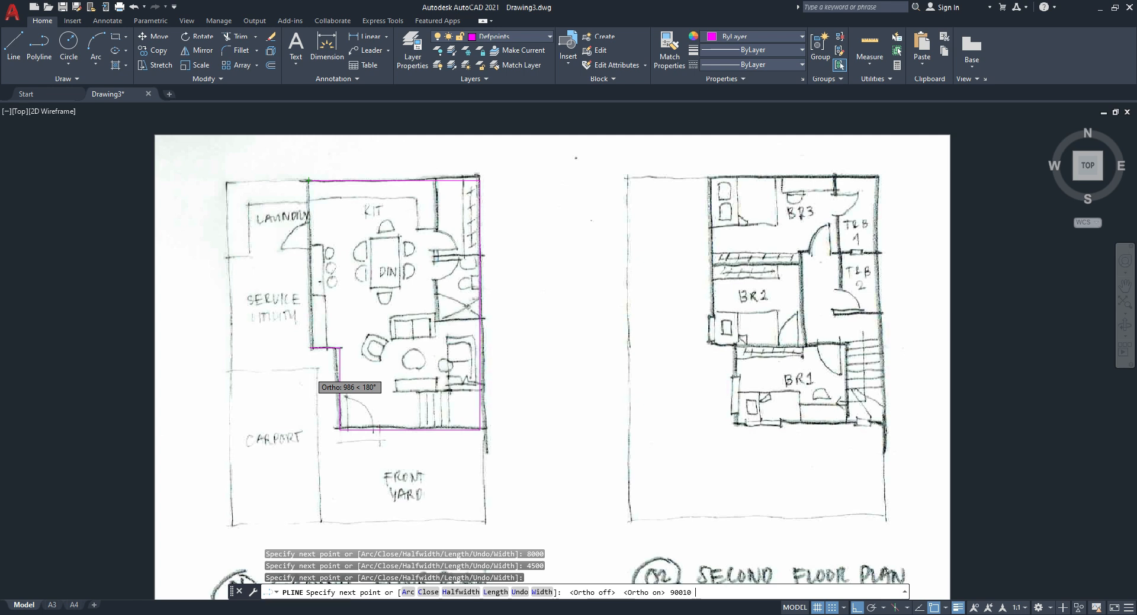
text(1000)
key(Return)
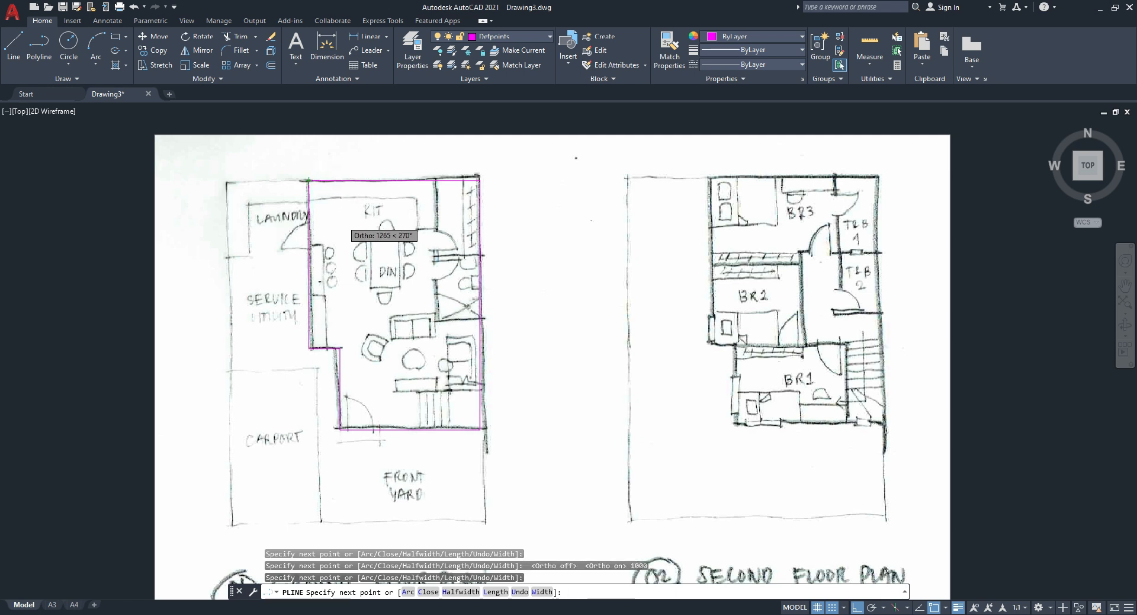
key(Escape)
scroll(344, 241, up, 2)
scroll(341, 240, down, 2)
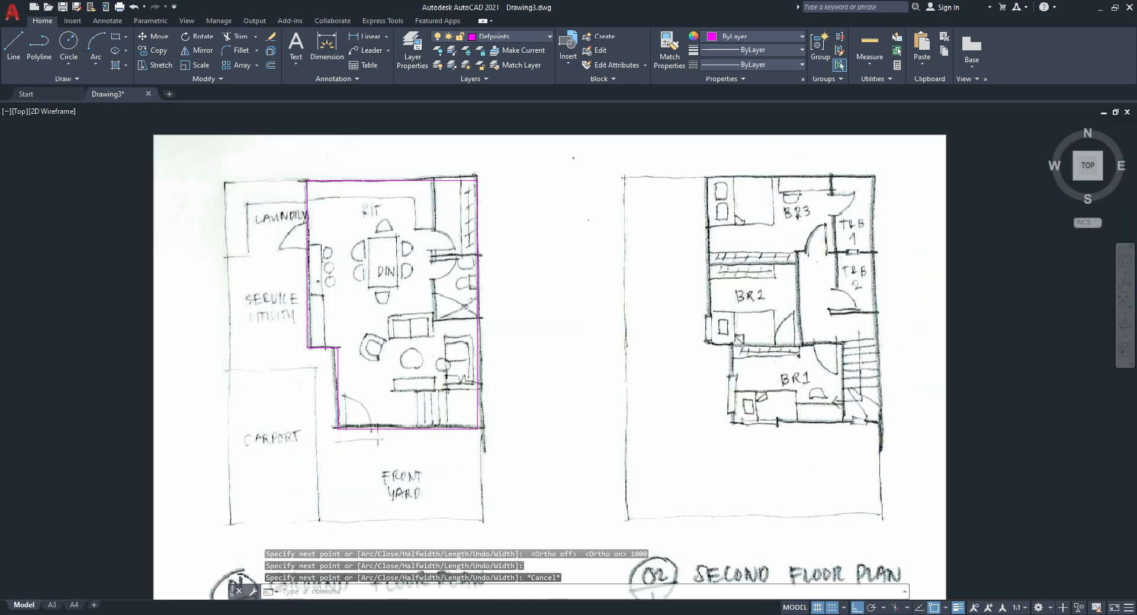
scroll(364, 219, down, 2)
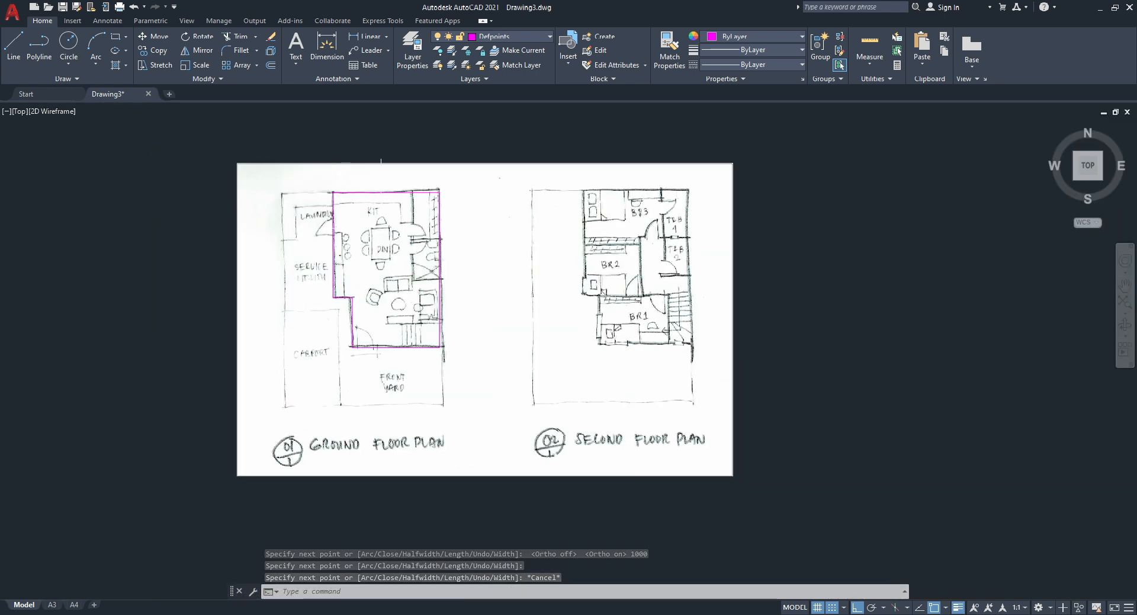
Step: Draw an interior wall polyline from the rear wall down beside the dining area, turning right below the toilet to meet the exterior wall
scroll(427, 245, up, 2)
text(p)
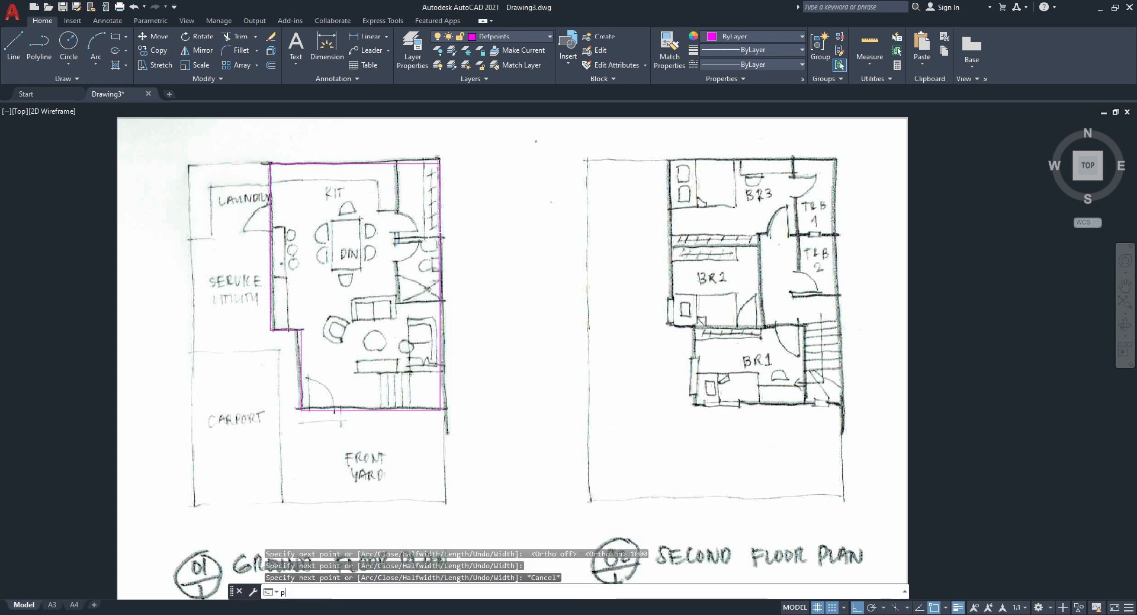
text(l)
key(Return)
scroll(346, 172, up, 2)
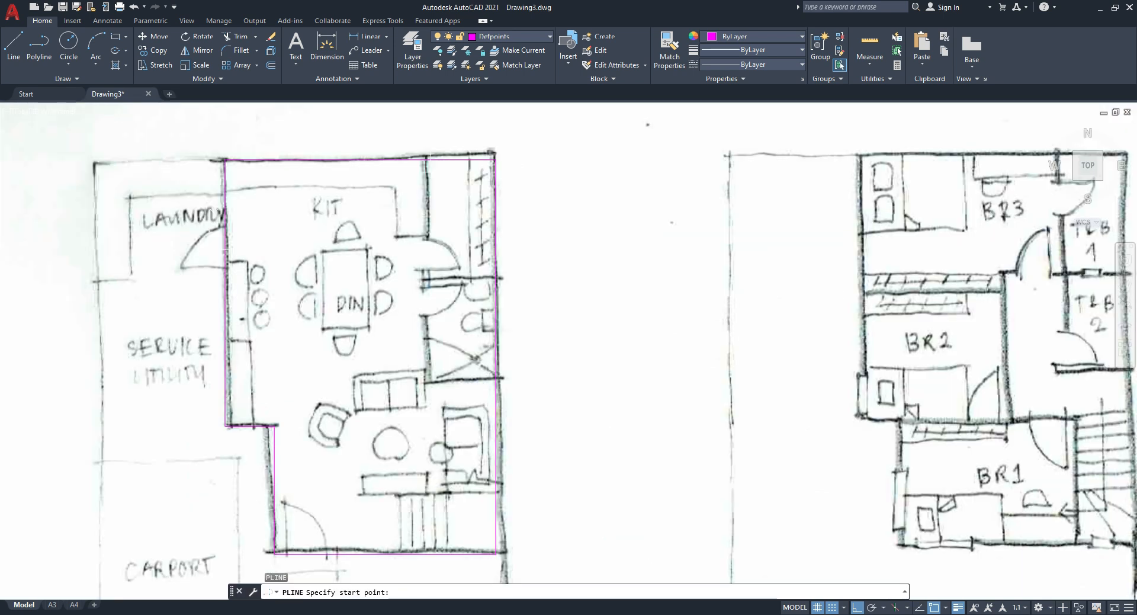
click(424, 159)
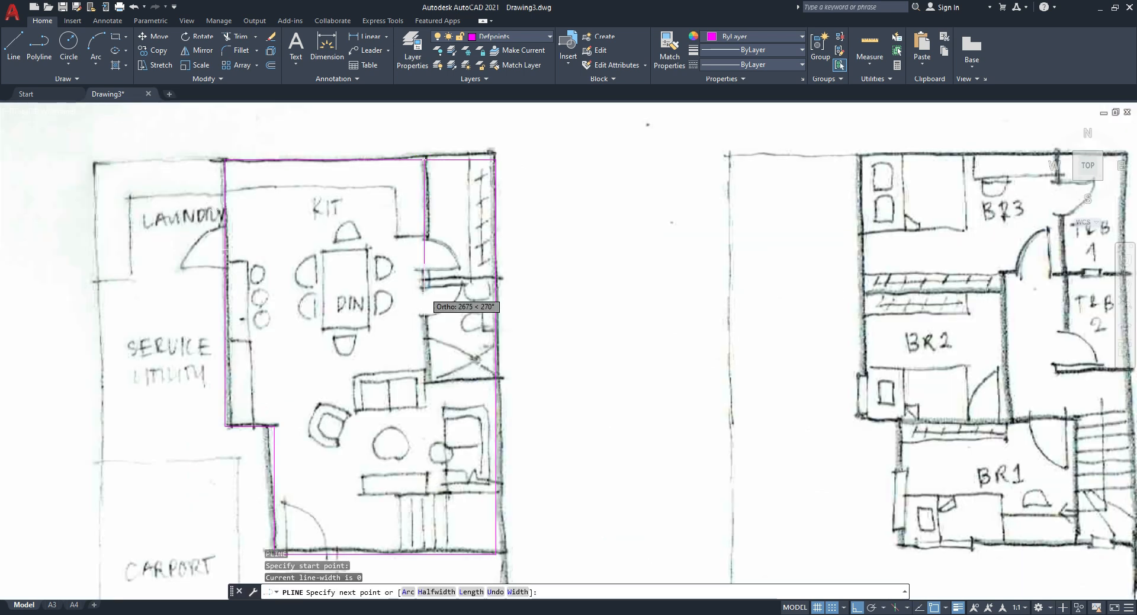
click(424, 380)
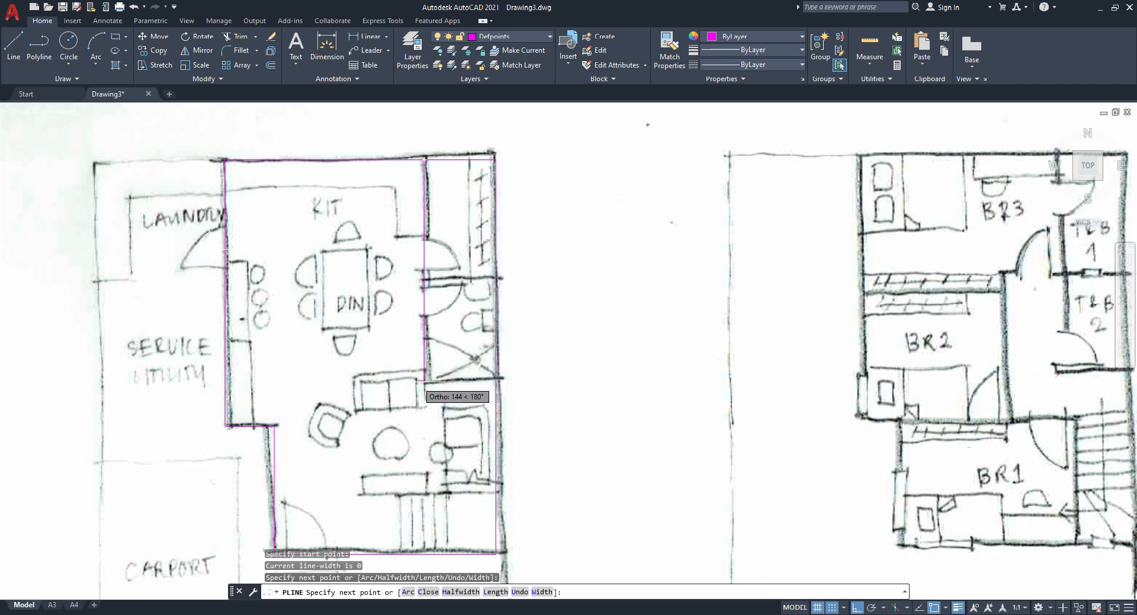
click(496, 381)
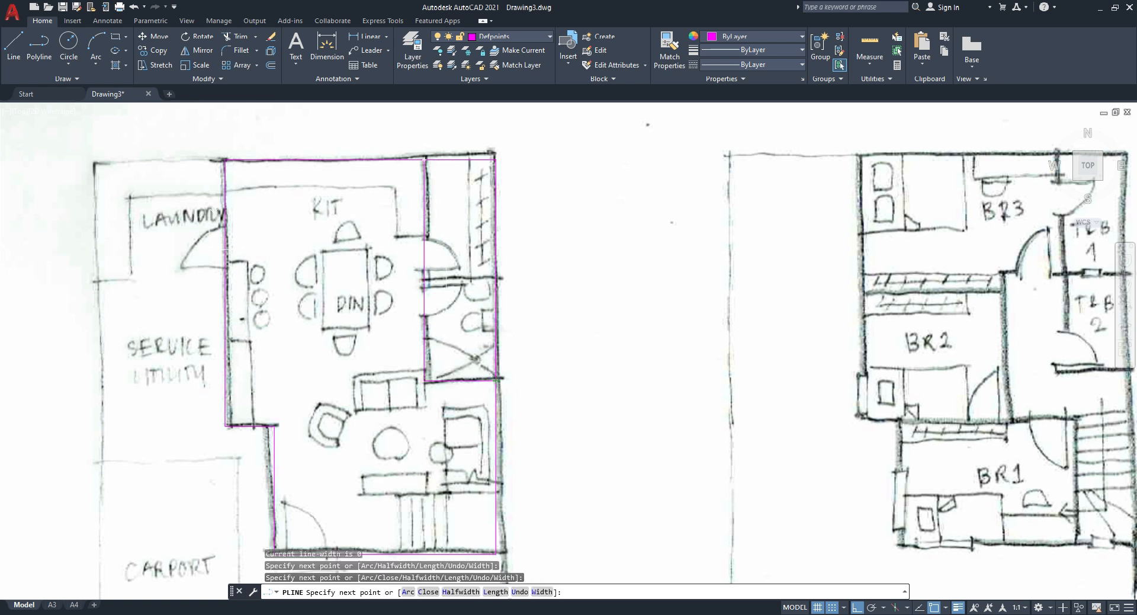
key(Escape)
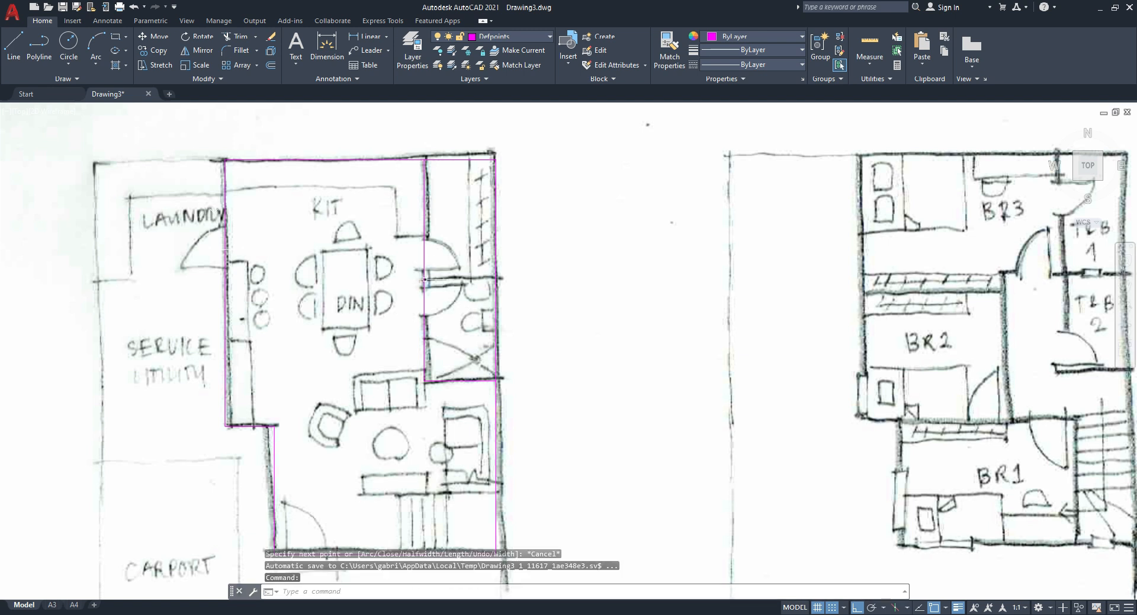
Step: Draw a horizontal polyline for the wall above the toilet, from the new interior wall to the right exterior wall
key(Return)
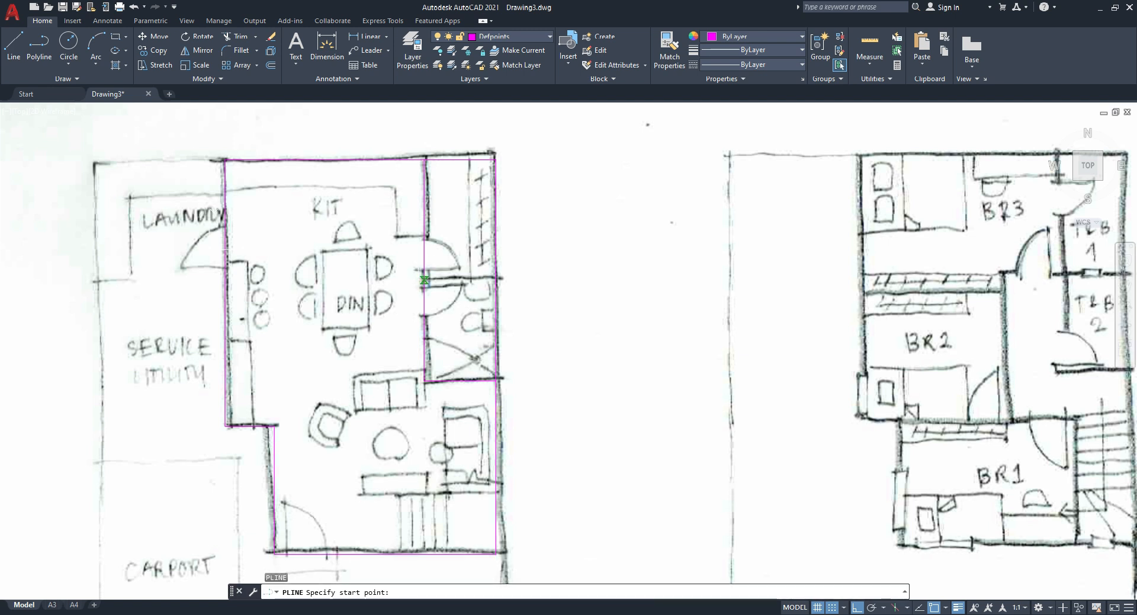
click(424, 278)
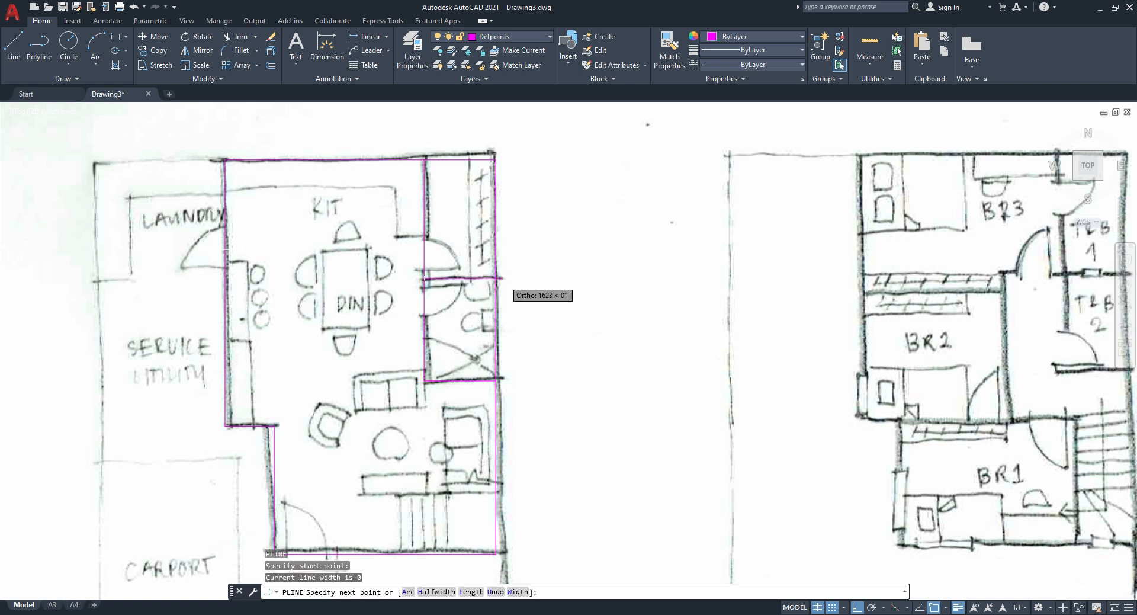
click(496, 278)
key(Escape)
scroll(505, 204, down, 2)
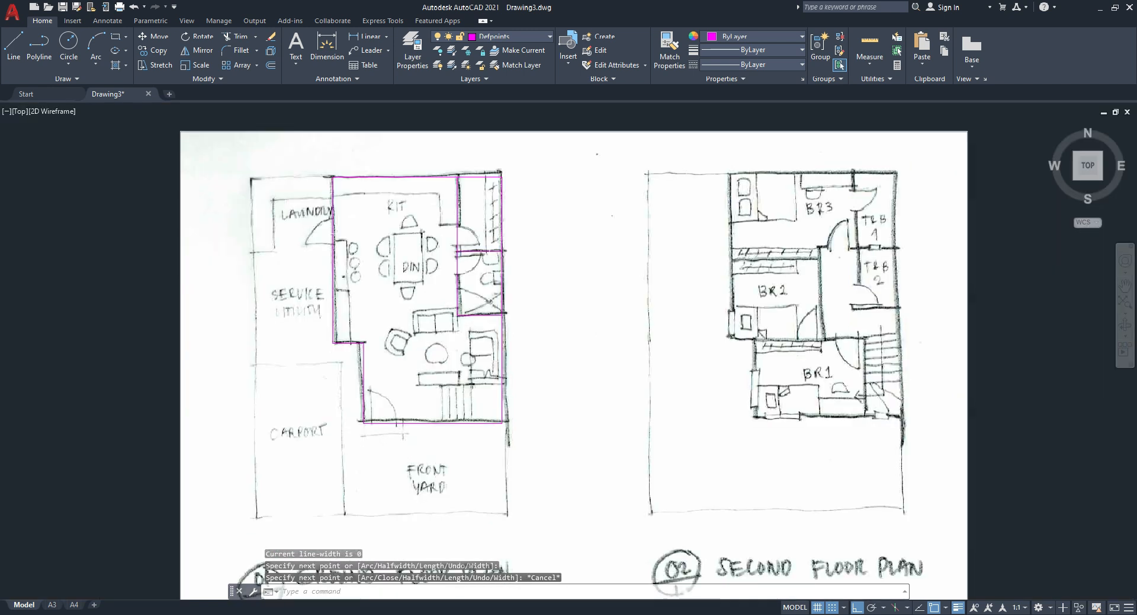
scroll(435, 404, up, 2)
scroll(434, 390, down, 2)
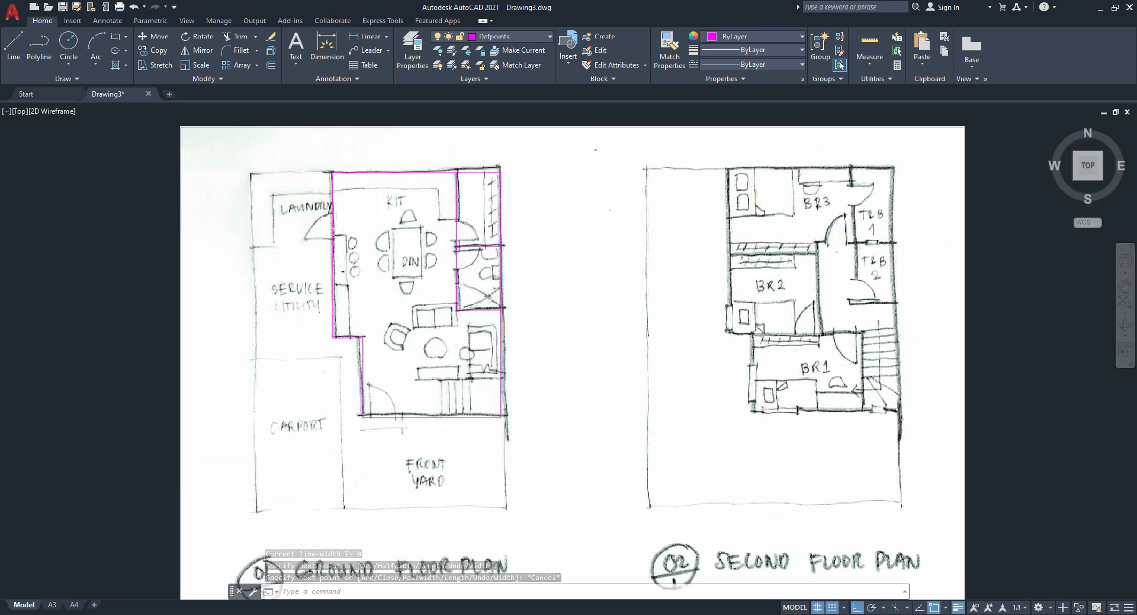
Step: Move the floor plan reference image 15000 to the right, clear of the drafted wall lines
scroll(461, 287, down, 2)
click(806, 250)
click(763, 183)
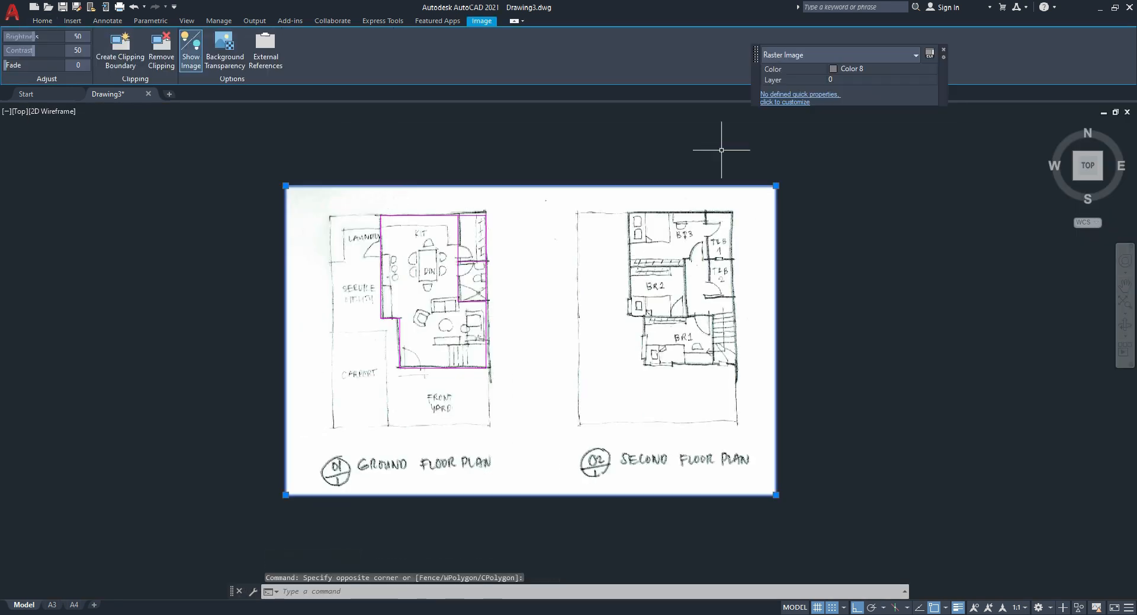
key(Escape)
click(808, 241)
click(731, 178)
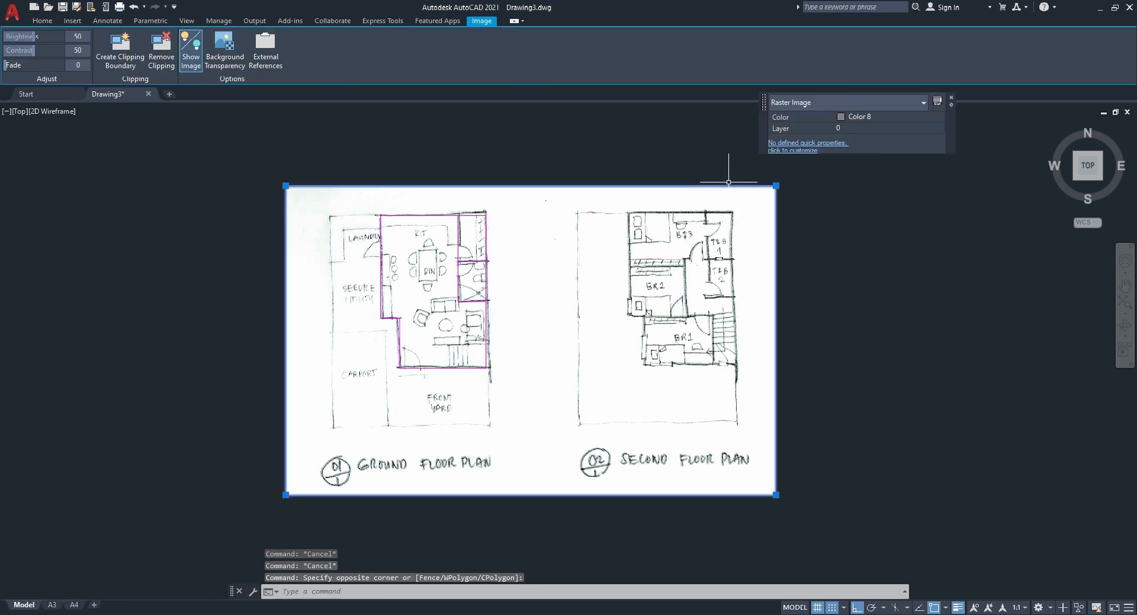
text(m)
key(Return)
click(477, 136)
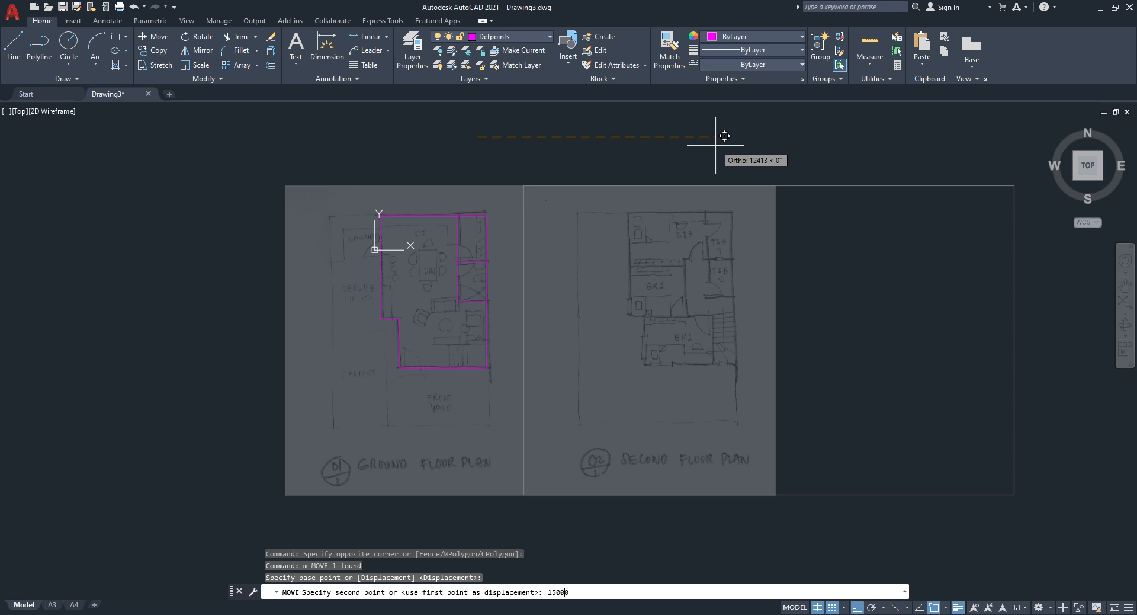
key(Return)
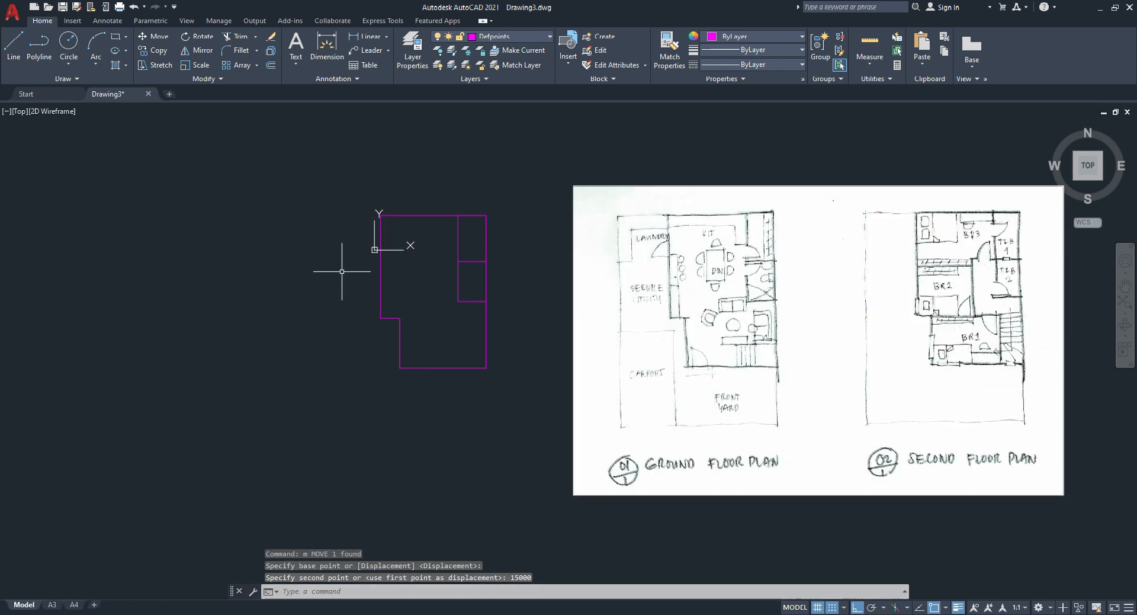
key(Escape)
Step: Offset the exterior wall polyline by 75 to the outside and to the inside
scroll(477, 246, up, 4)
scroll(492, 245, down, 2)
scroll(462, 166, up, 2)
middle_drag(488, 227, 533, 173)
scroll(548, 310, down, 3)
click(551, 310)
click(511, 249)
key(Escape)
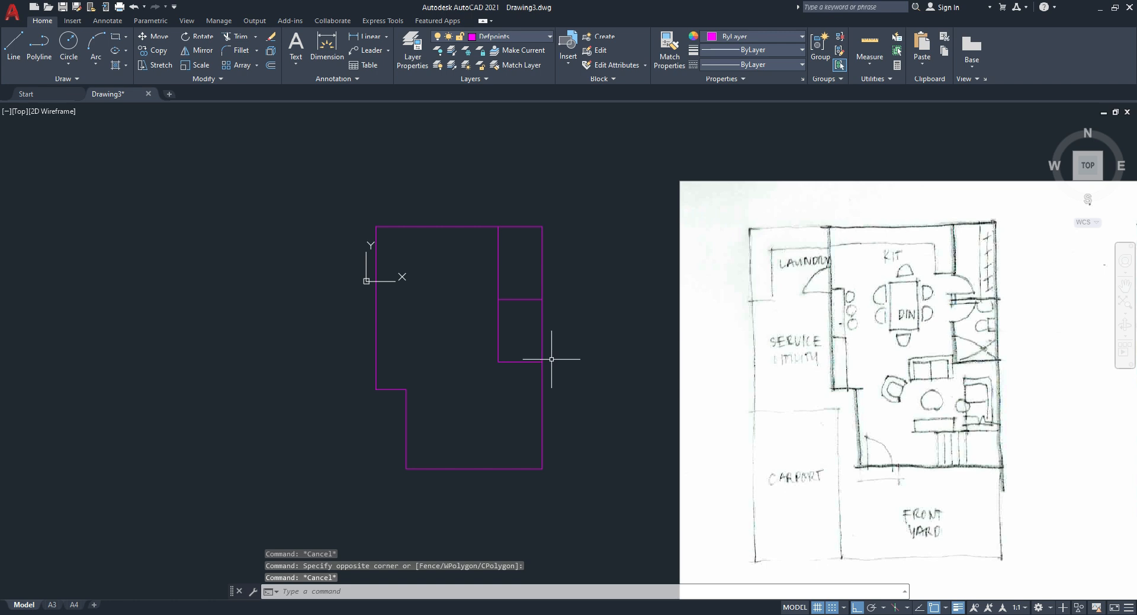
text(o)
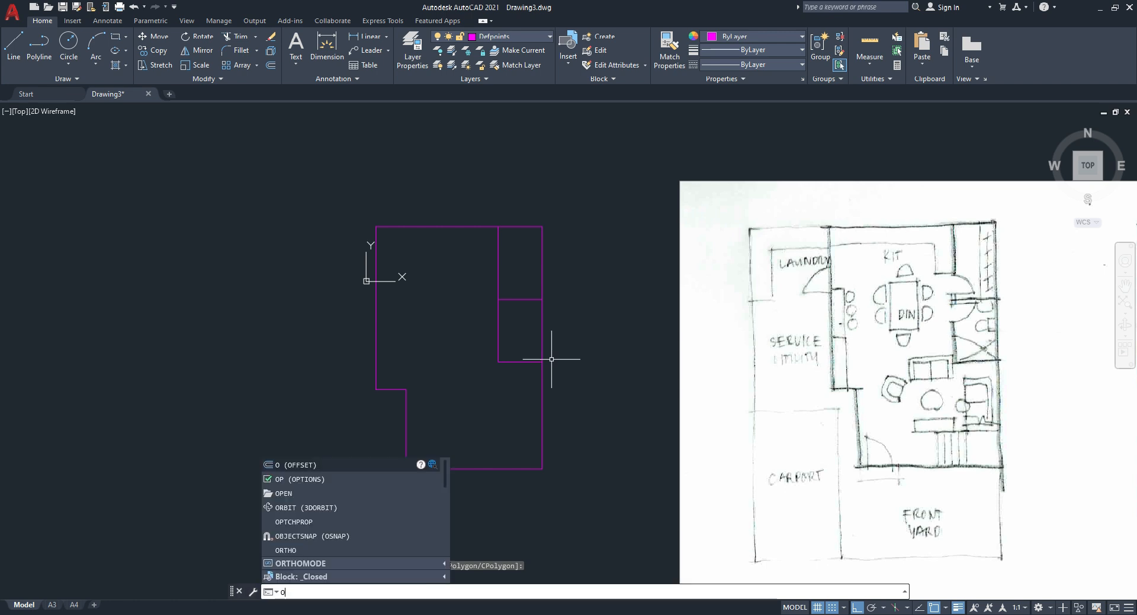
key(Return)
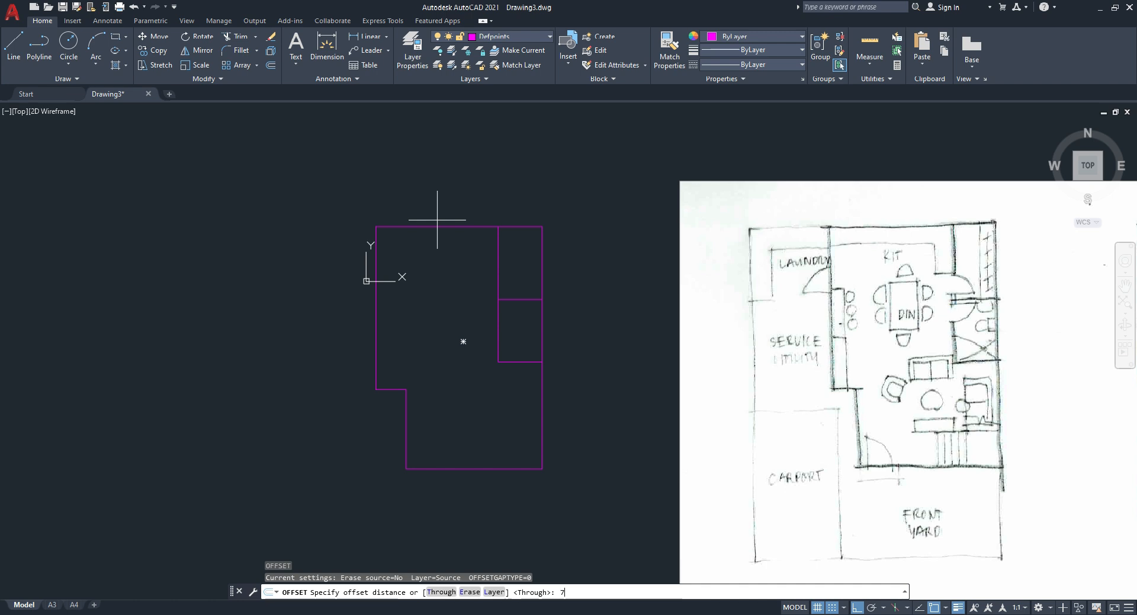
key(Return)
scroll(439, 221, up, 2)
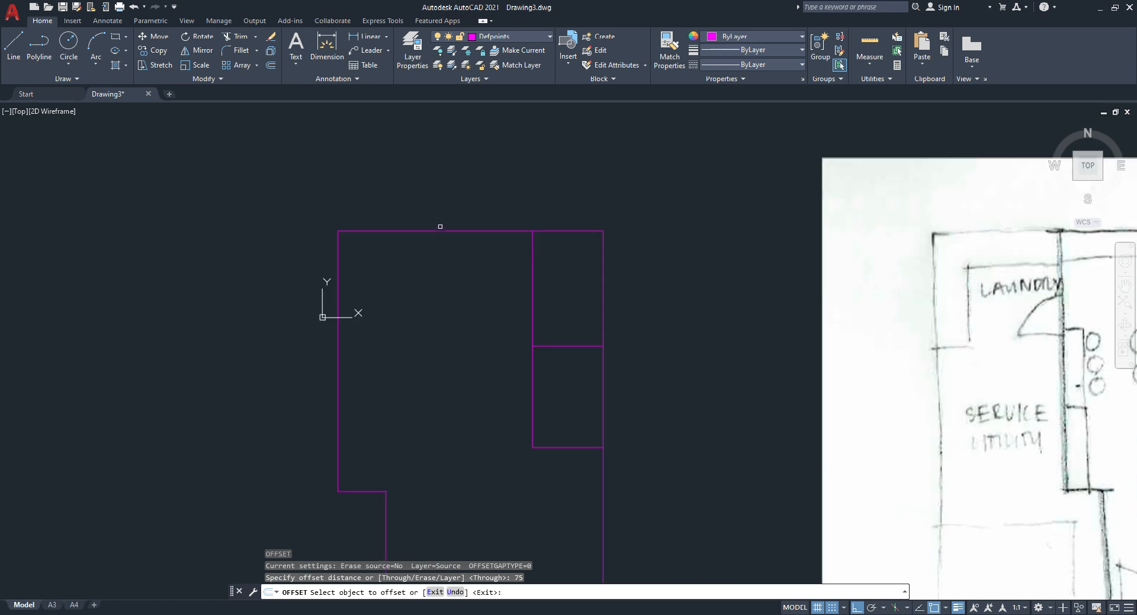
click(440, 232)
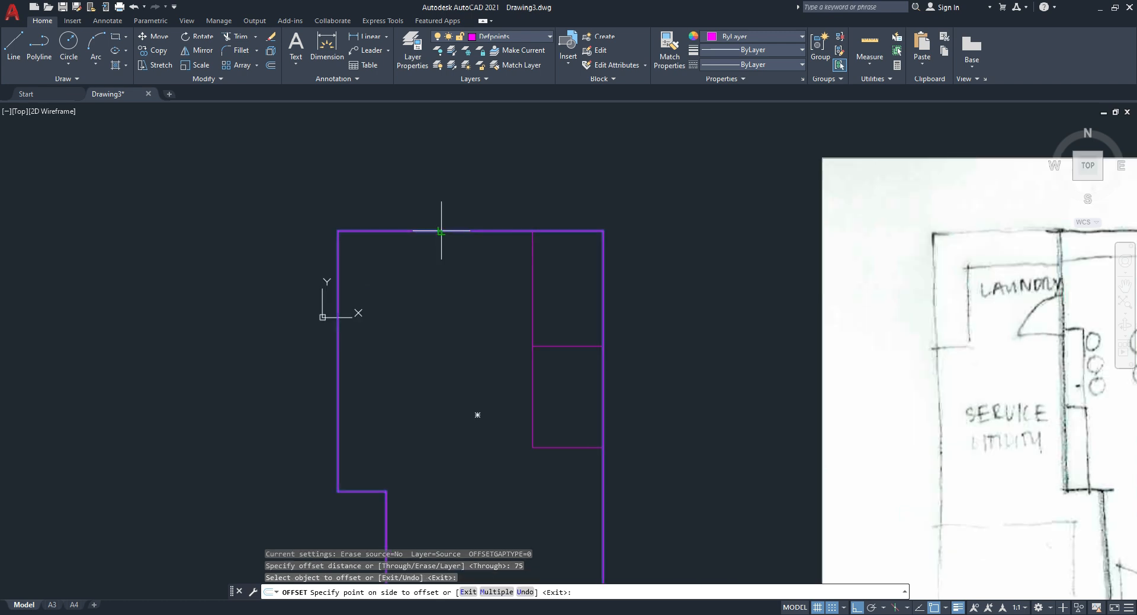
click(448, 198)
scroll(438, 250, up, 2)
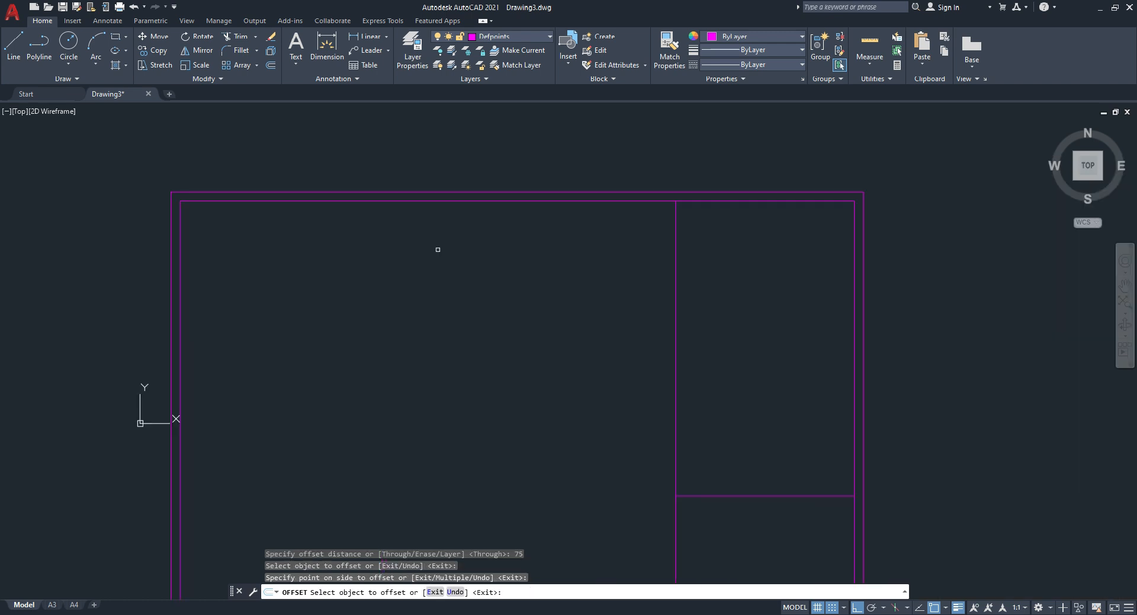
click(447, 203)
click(446, 222)
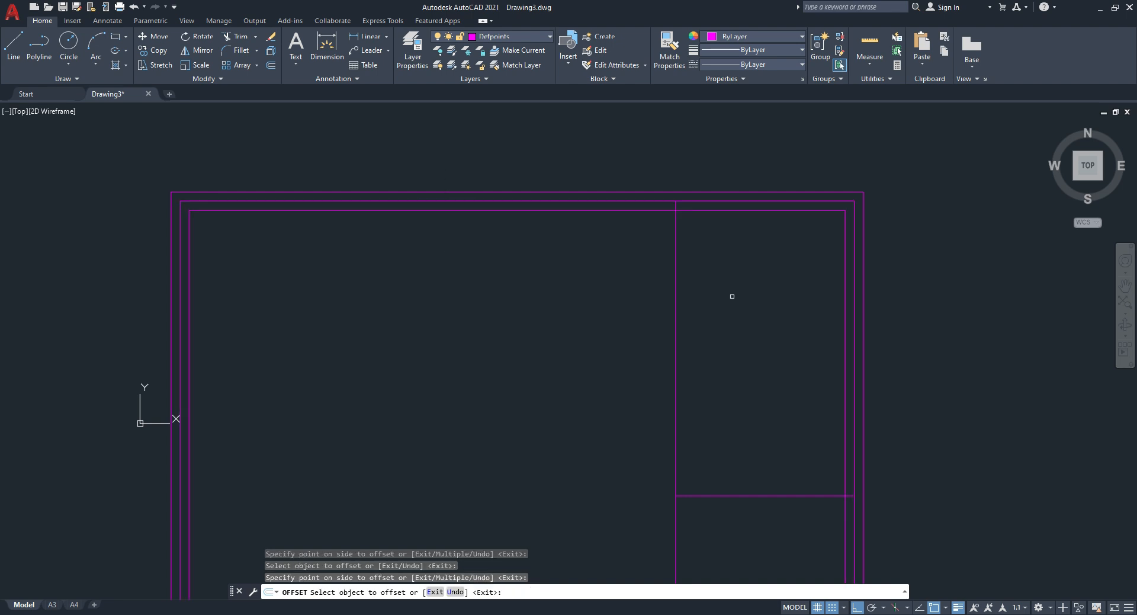
Step: Offset the L-shaped interior wall polyline by 75 to both sides
click(678, 282)
click(654, 285)
click(675, 271)
click(693, 275)
Step: Offset the horizontal wall line above the toilet by 75 upward and downward, and end the Offset command
scroll(705, 285, down, 2)
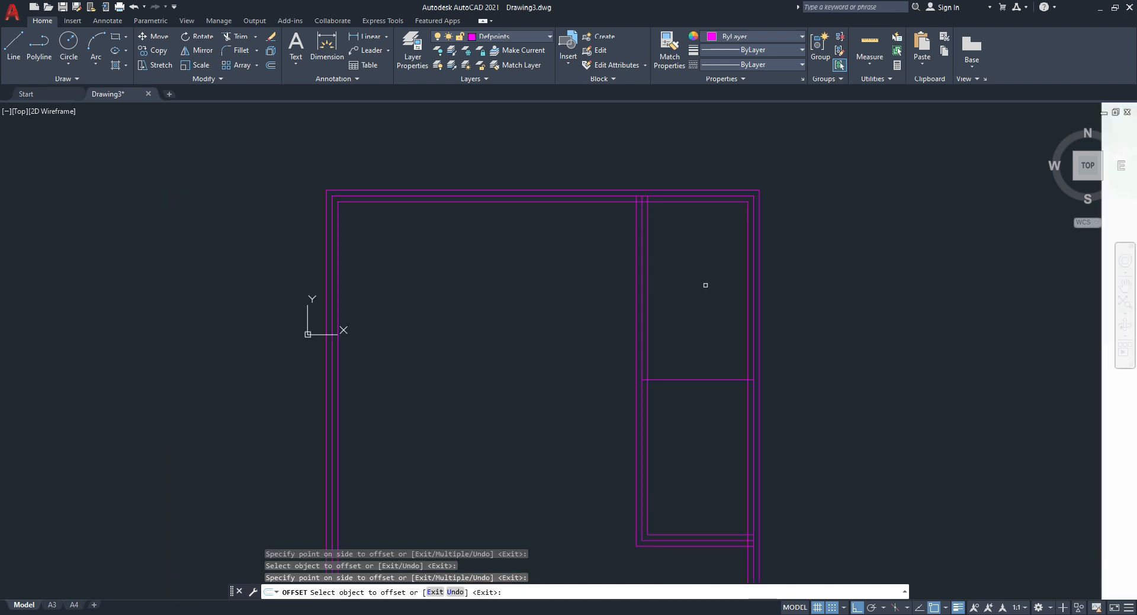
click(715, 379)
click(715, 389)
click(717, 379)
click(710, 351)
scroll(702, 259, down, 2)
mouse_move(677, 439)
middle_down()
mouse_move(603, 335)
mouse_move(549, 309)
mouse_move(553, 406)
mouse_move(578, 297)
middle_up()
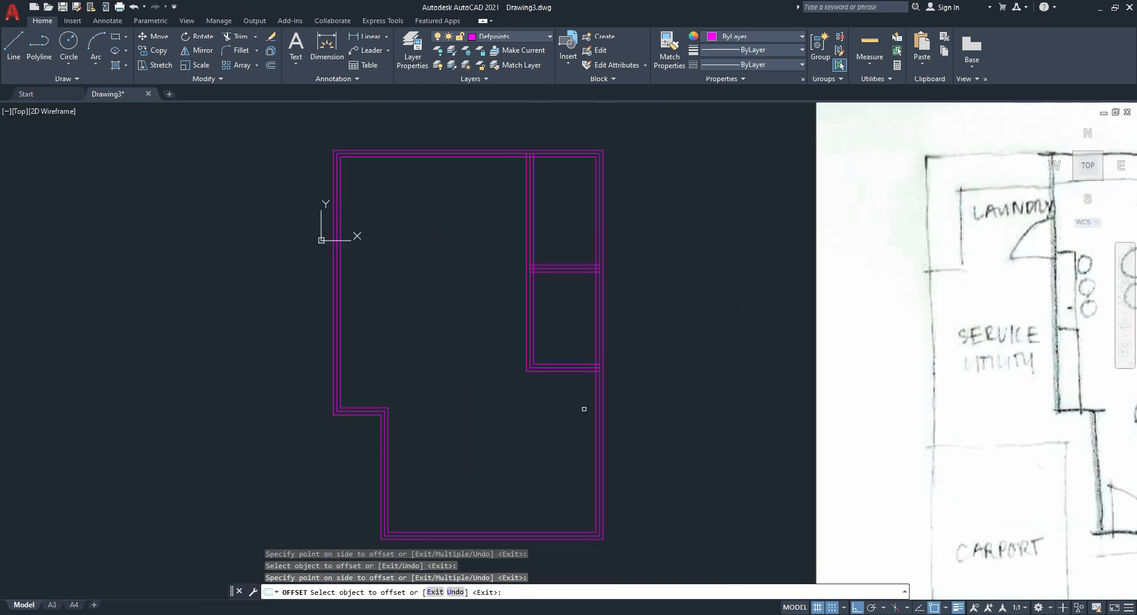
key(Escape)
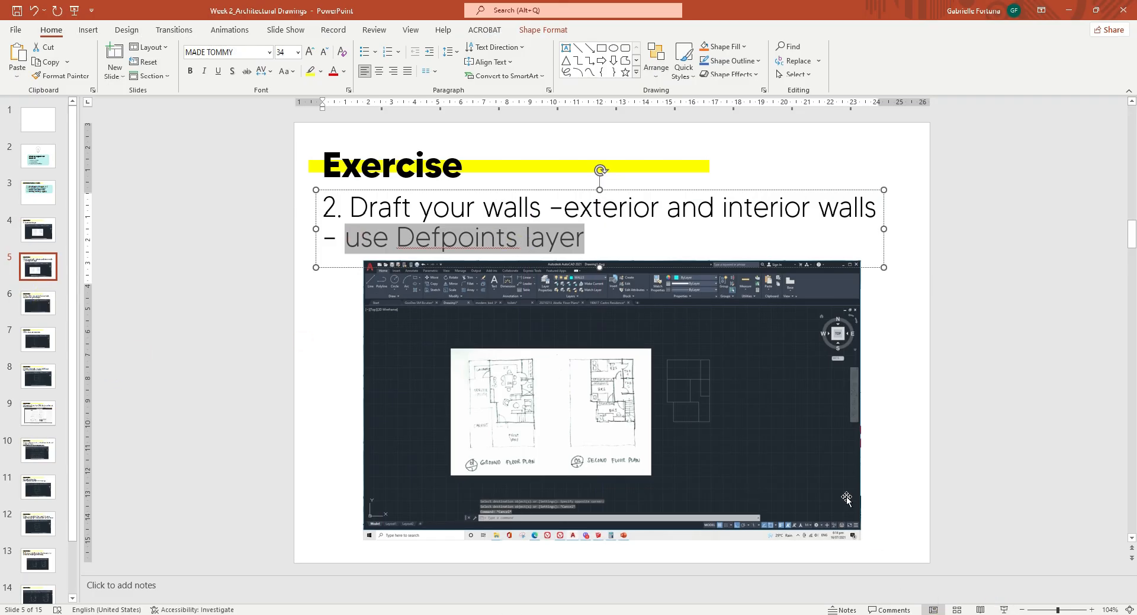
Step: Switch to the PowerPoint presentation and review the exercise instructions on slides 5 to 7
click(674, 379)
click(756, 425)
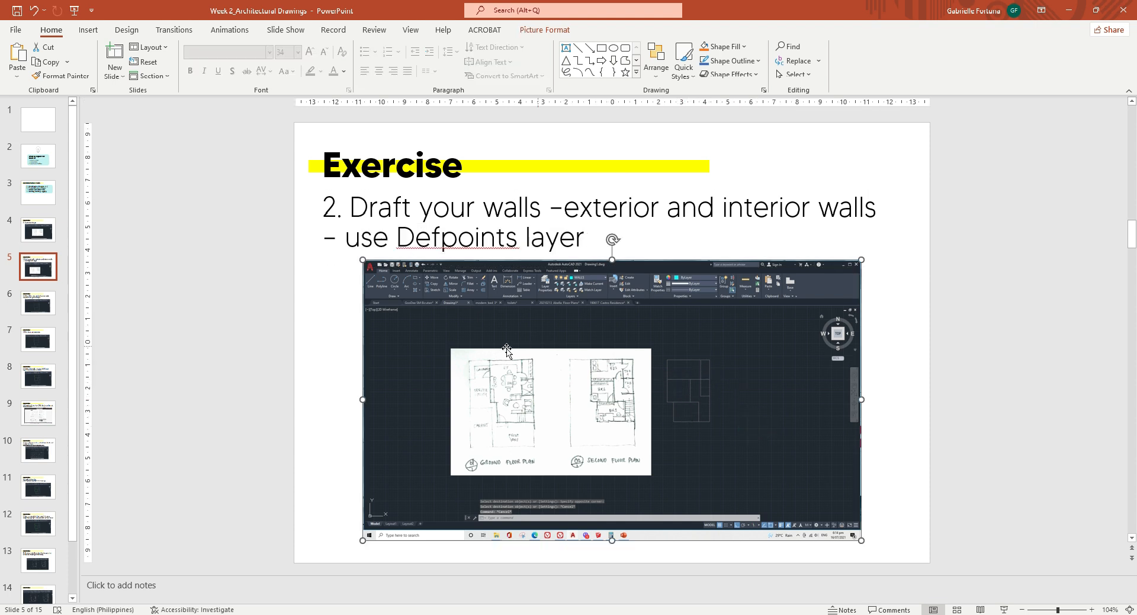
click(27, 302)
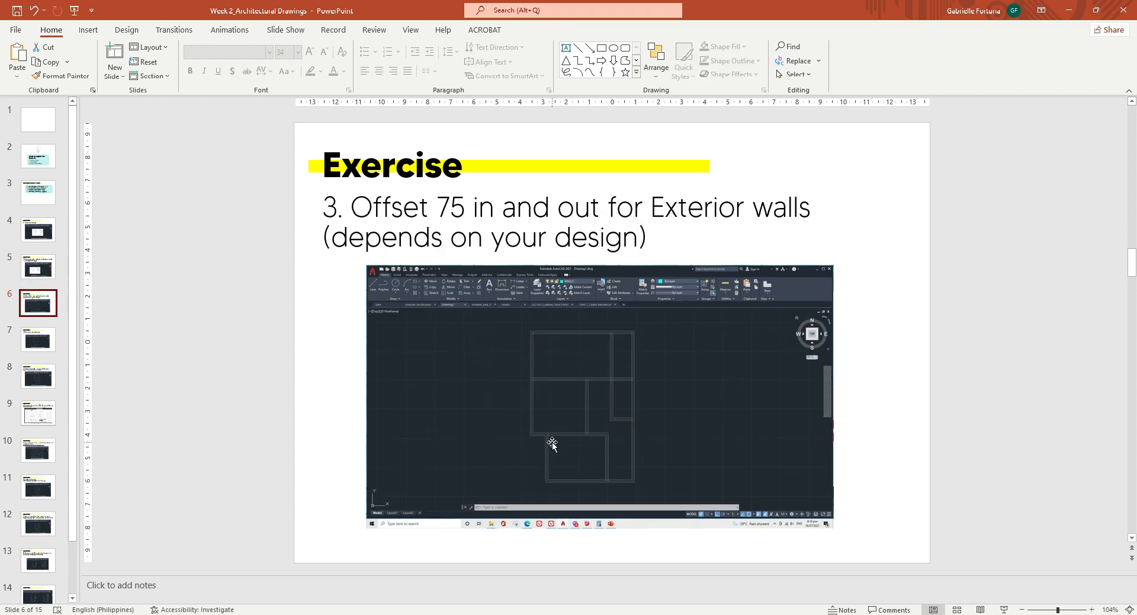
drag(368, 206, 733, 238)
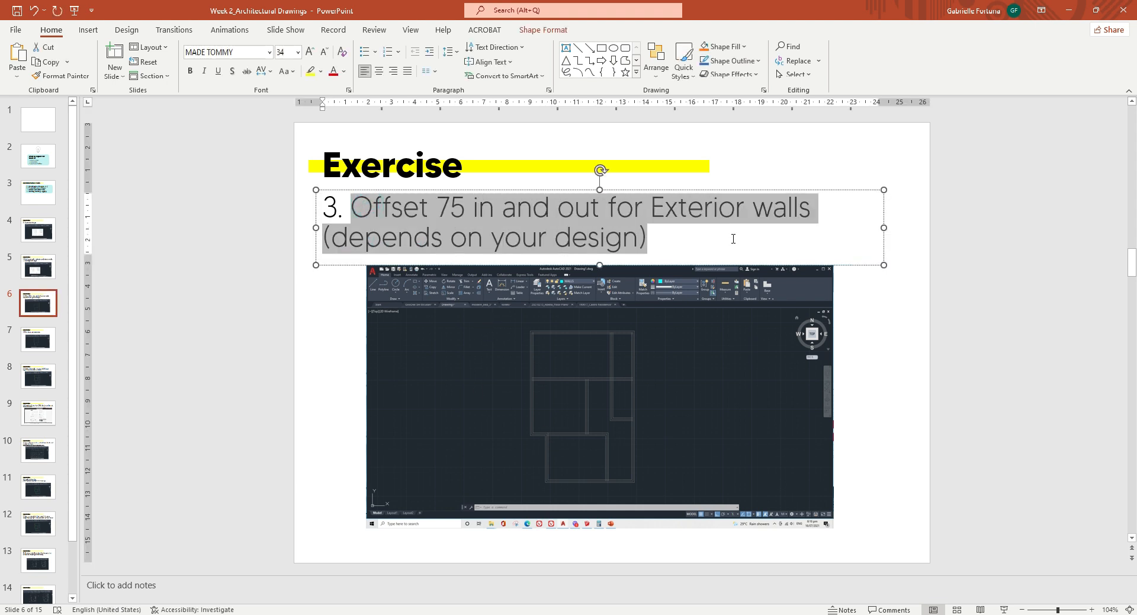
click(39, 336)
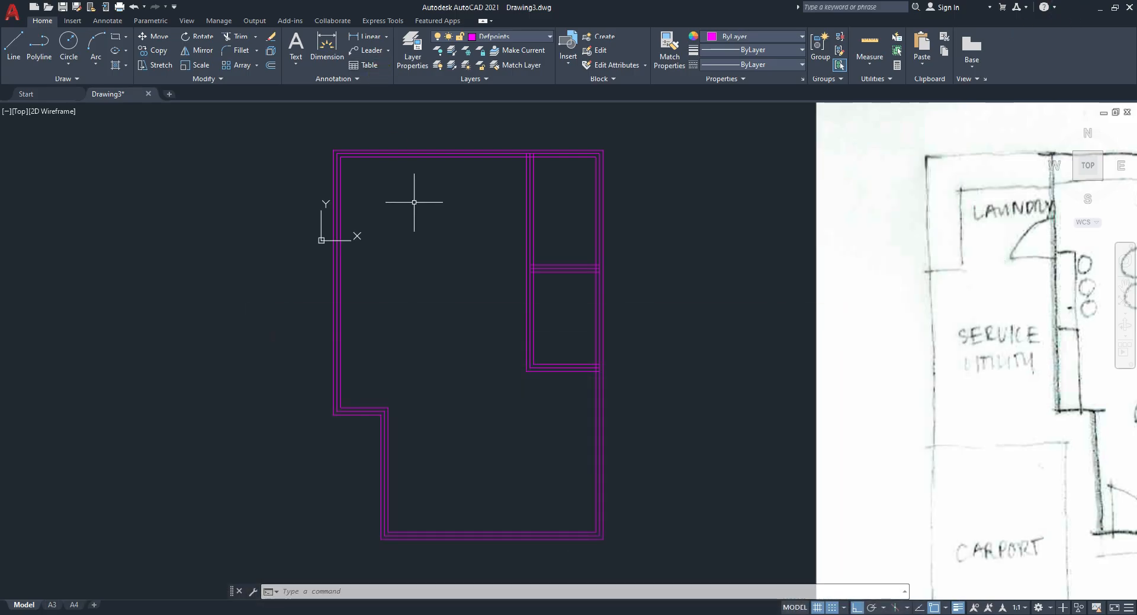
Step: Return to the AutoCAD drawing, create a layer named Doors and enable plotting for it
middle_drag(413, 202, 401, 240)
key(Escape)
key(Escape)
key(Escape)
text(1)
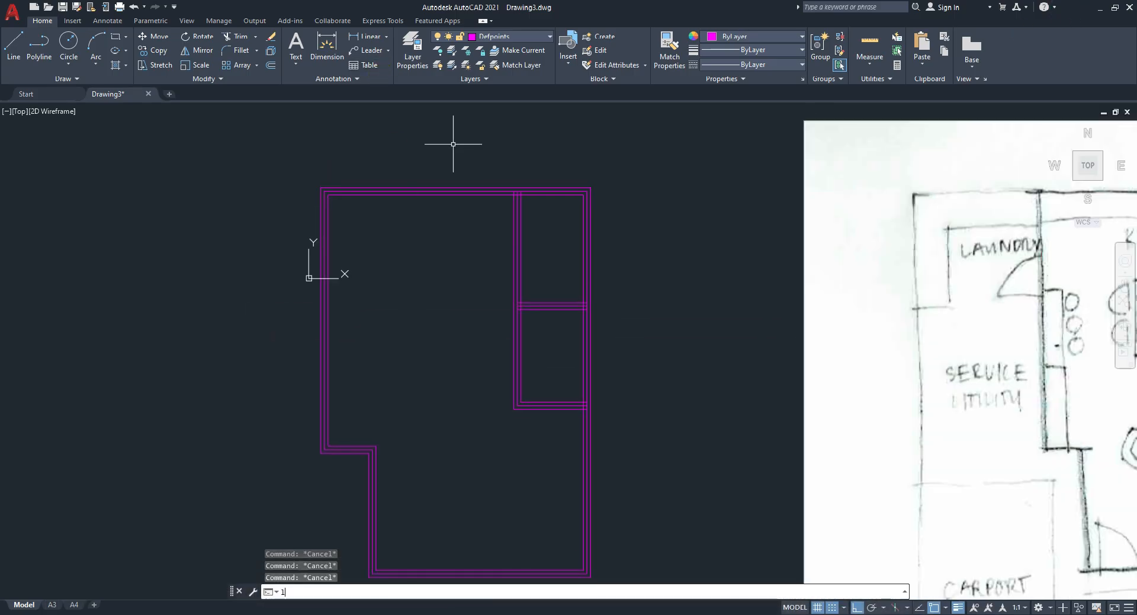
text(a)
key(Return)
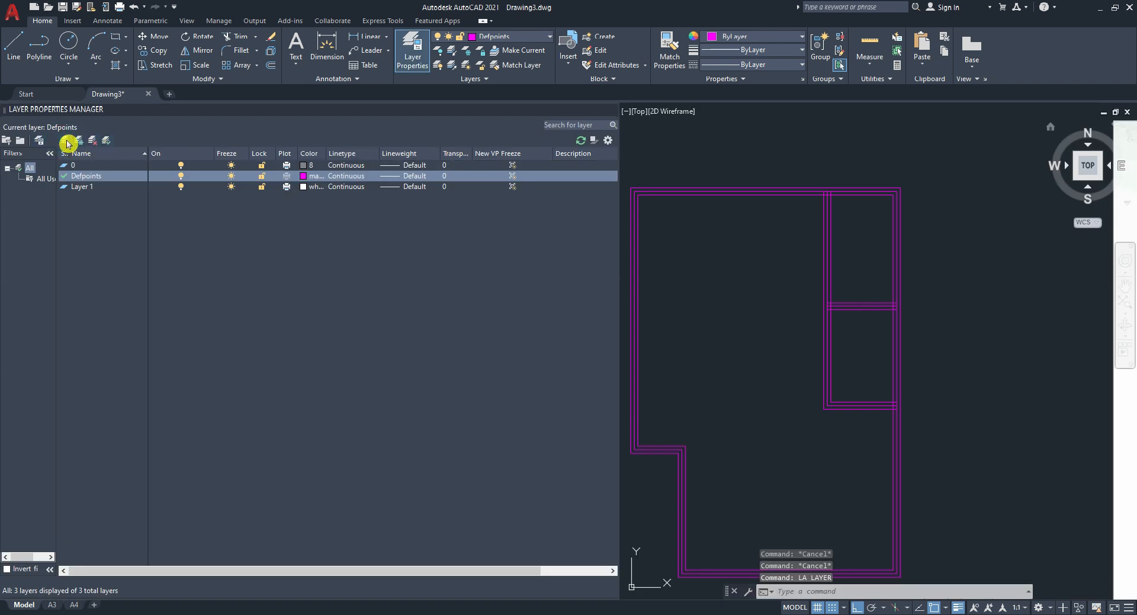
click(66, 141)
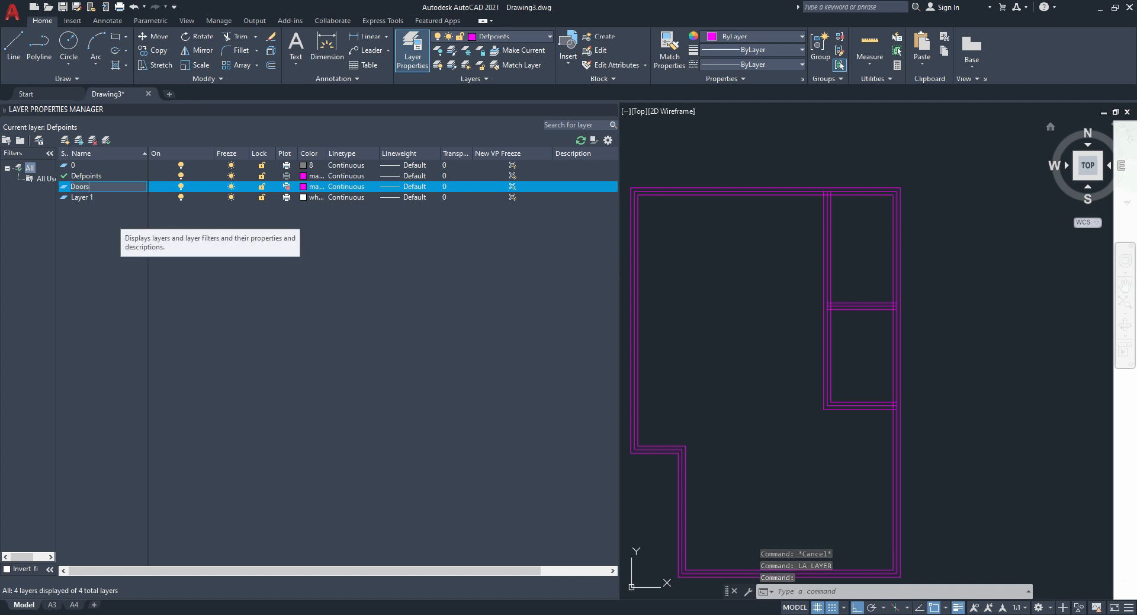
key(Return)
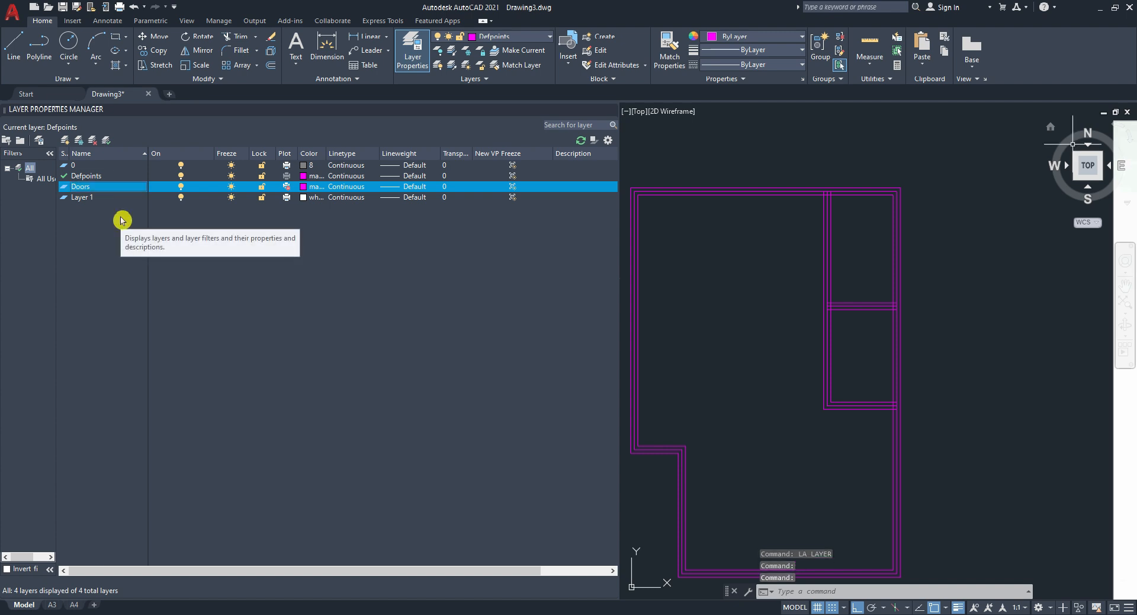
click(287, 191)
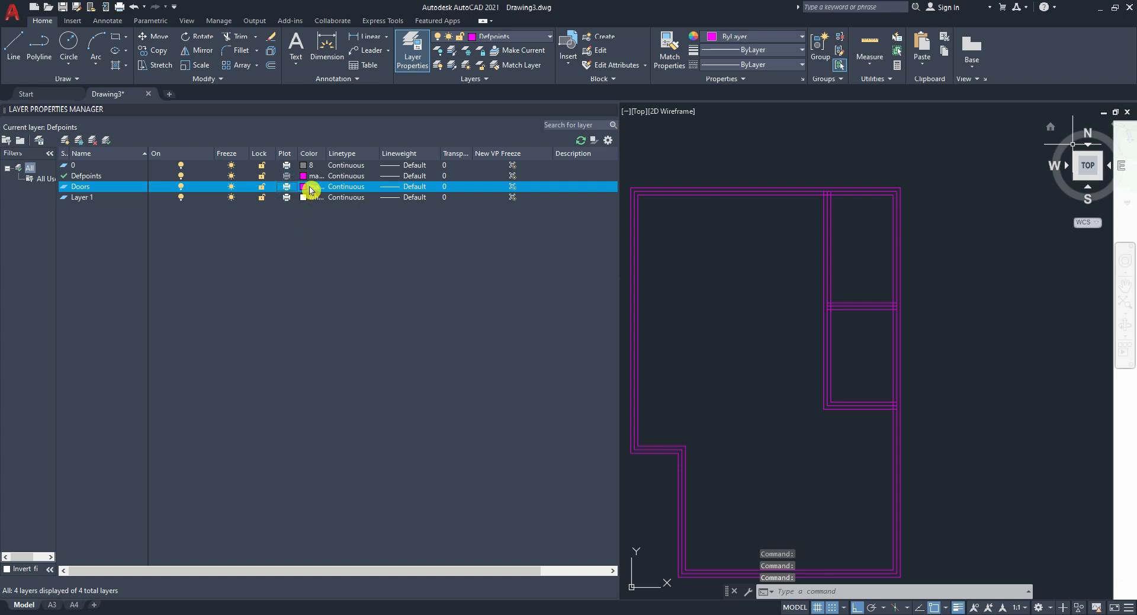
Step: Set the Doors layer's color to yellow
click(303, 187)
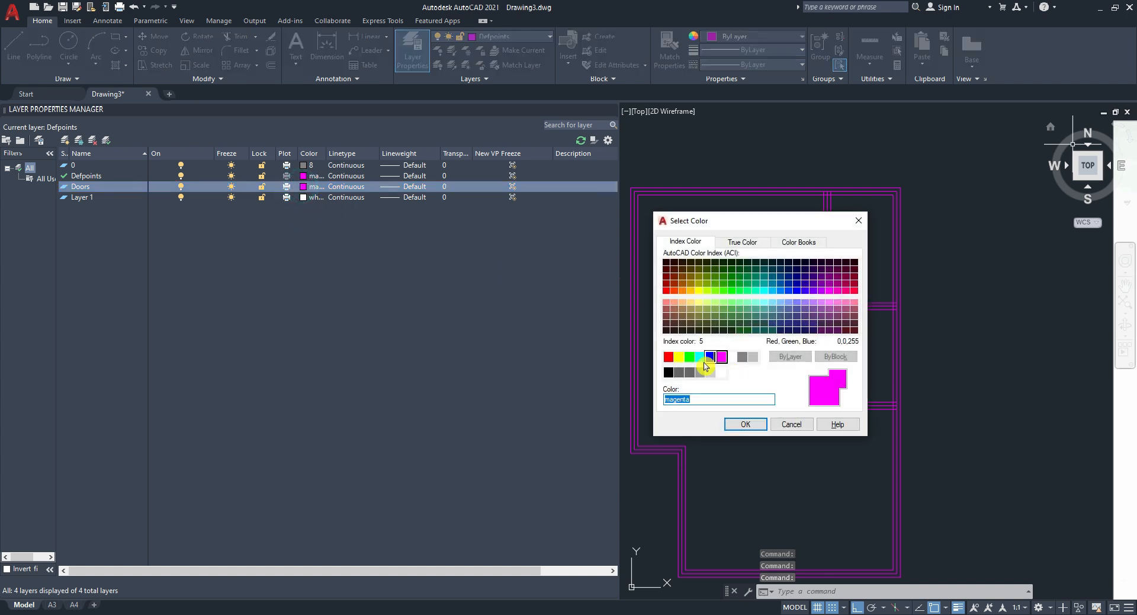
click(679, 357)
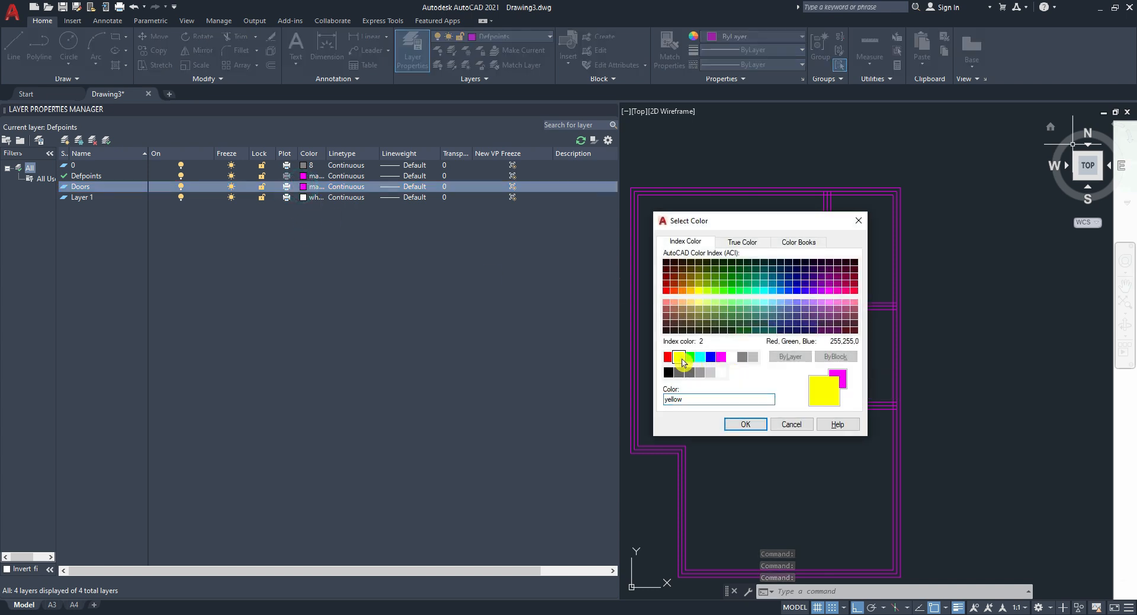
click(745, 424)
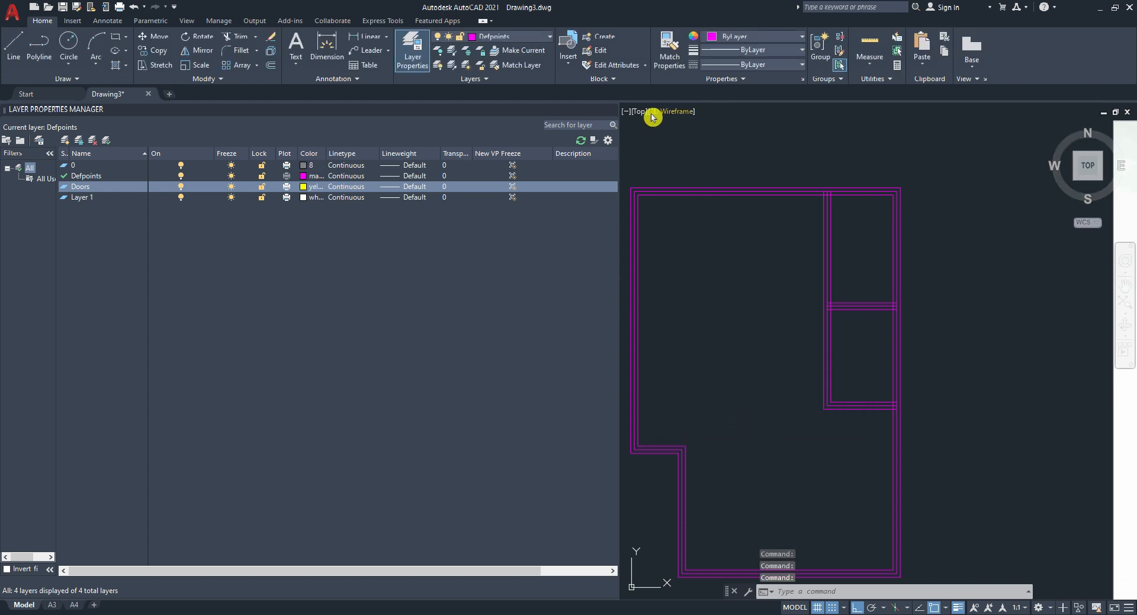
Step: Change the Defpoints layer's color to light gray, index color 254
click(306, 177)
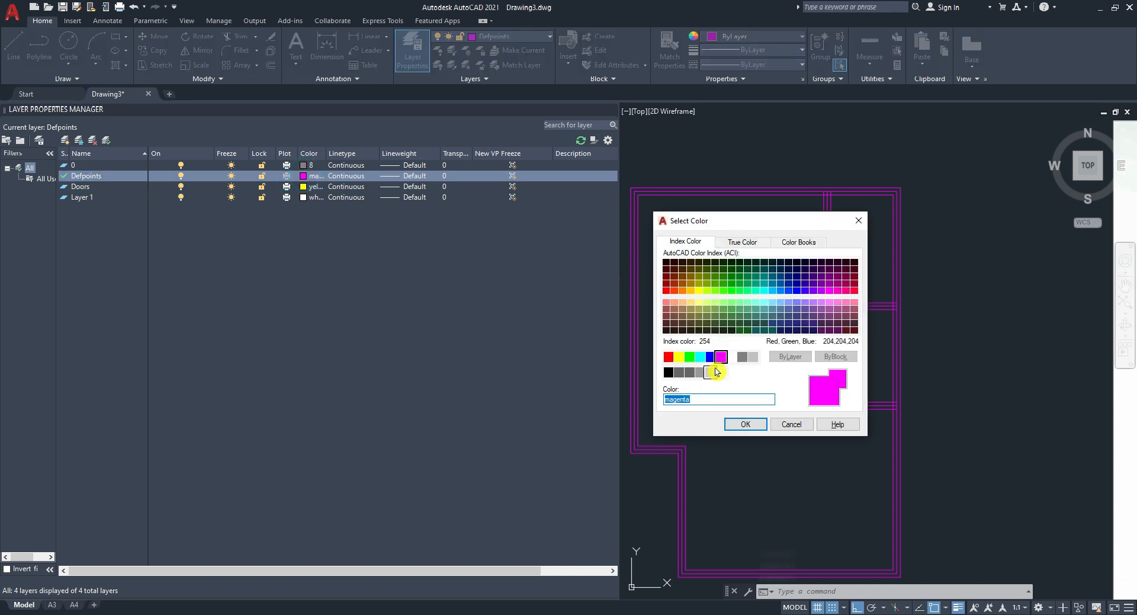
click(709, 371)
click(745, 424)
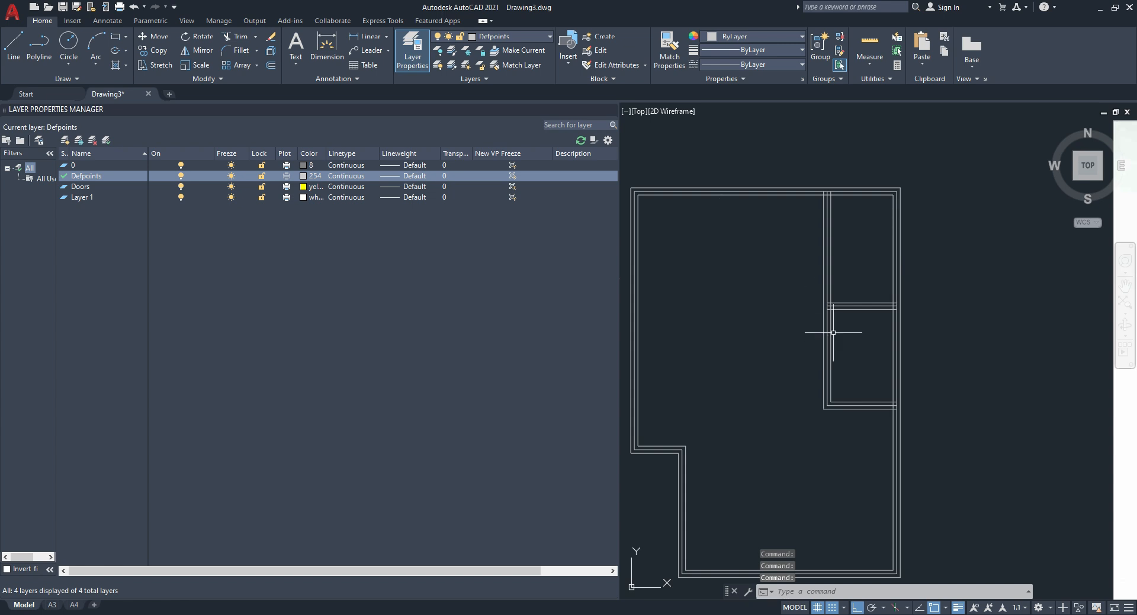
Step: Rename Layer 1 as Windows
click(74, 198)
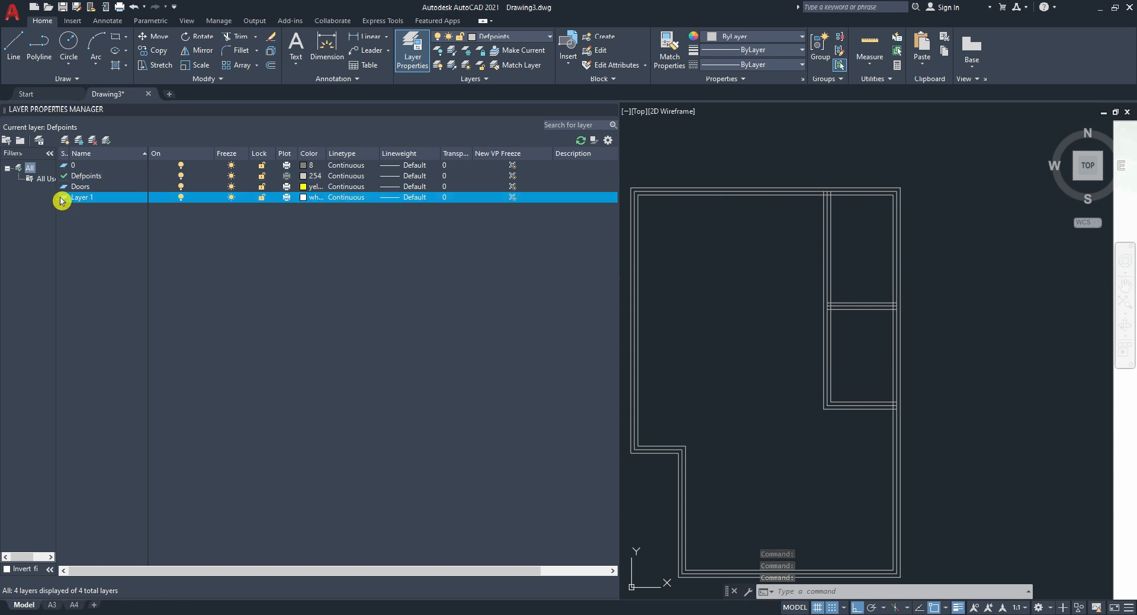
click(85, 199)
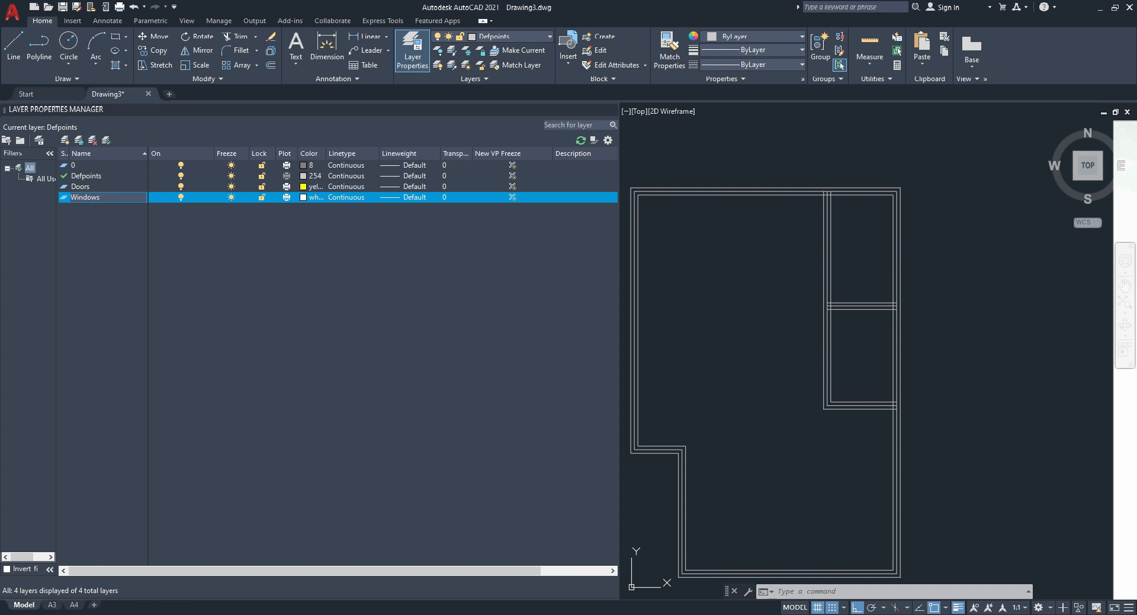
text(Windows)
key(Return)
Step: Set the Doors layer's color to red
click(302, 187)
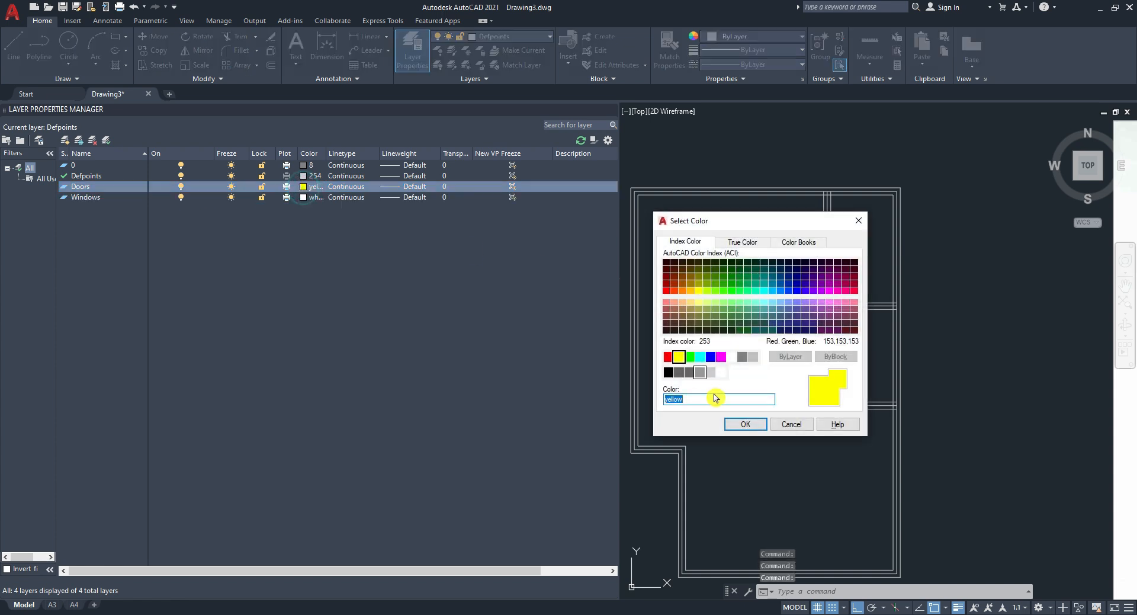
double_click(667, 356)
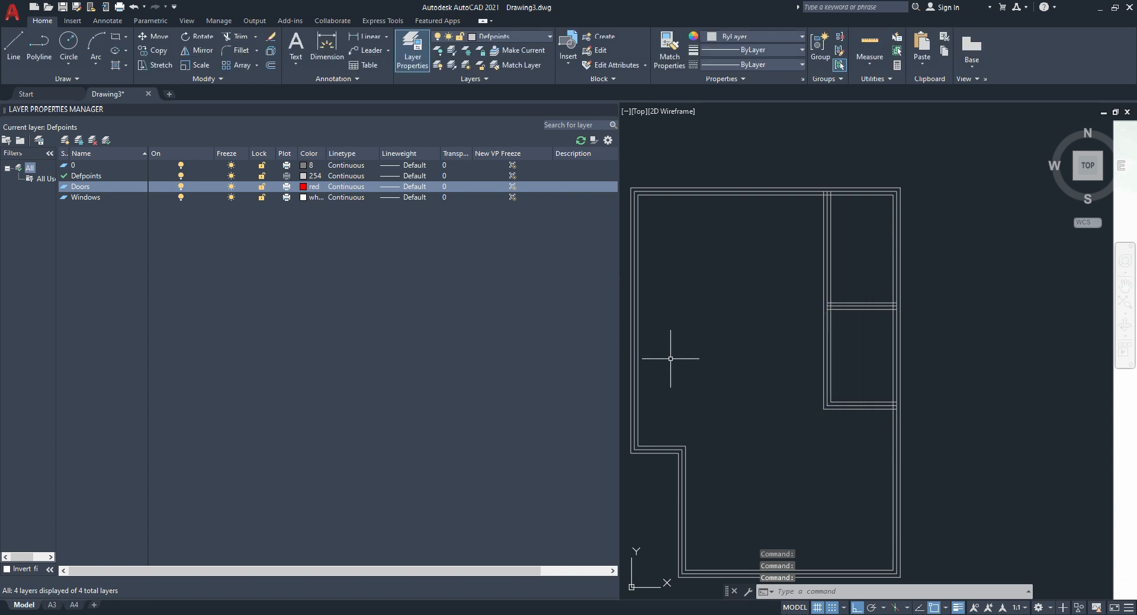
click(300, 189)
key(Escape)
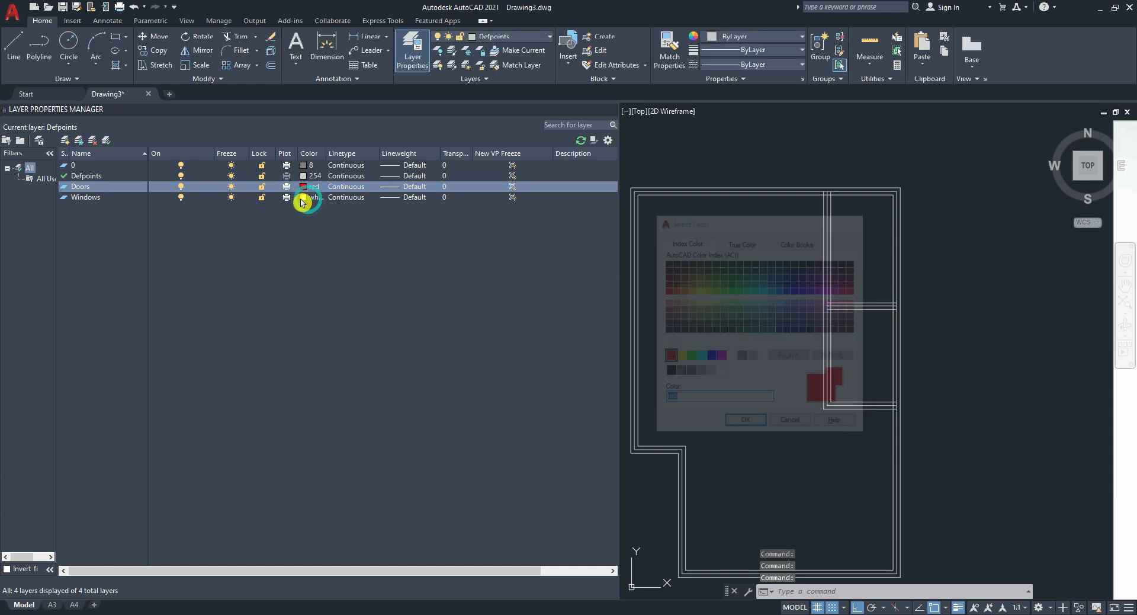
Step: Set the Windows layer's color to yellow
click(305, 198)
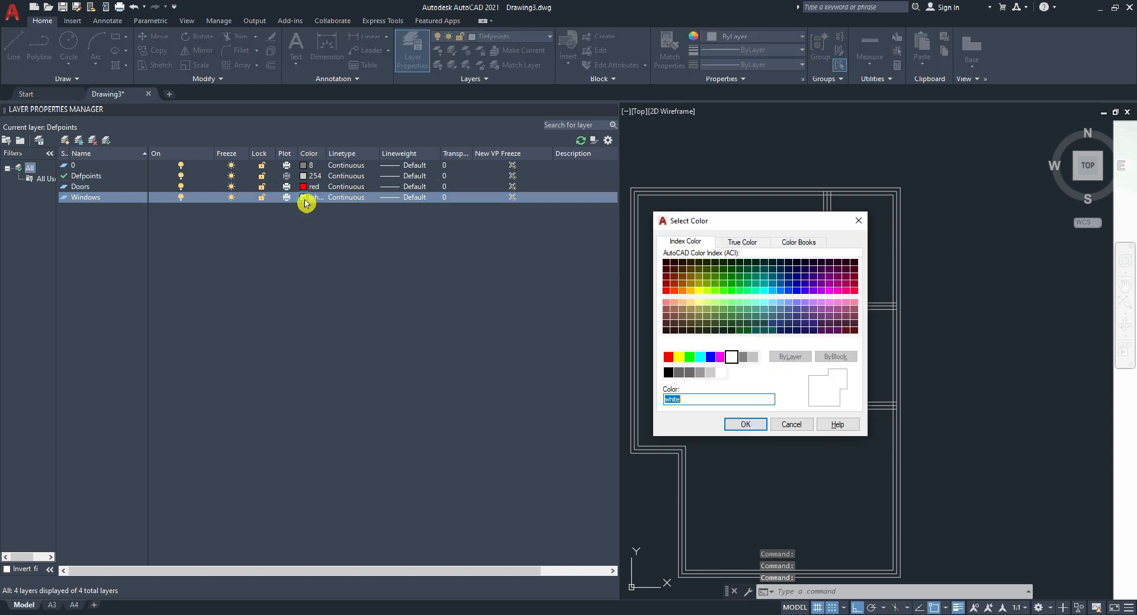
click(679, 356)
click(736, 424)
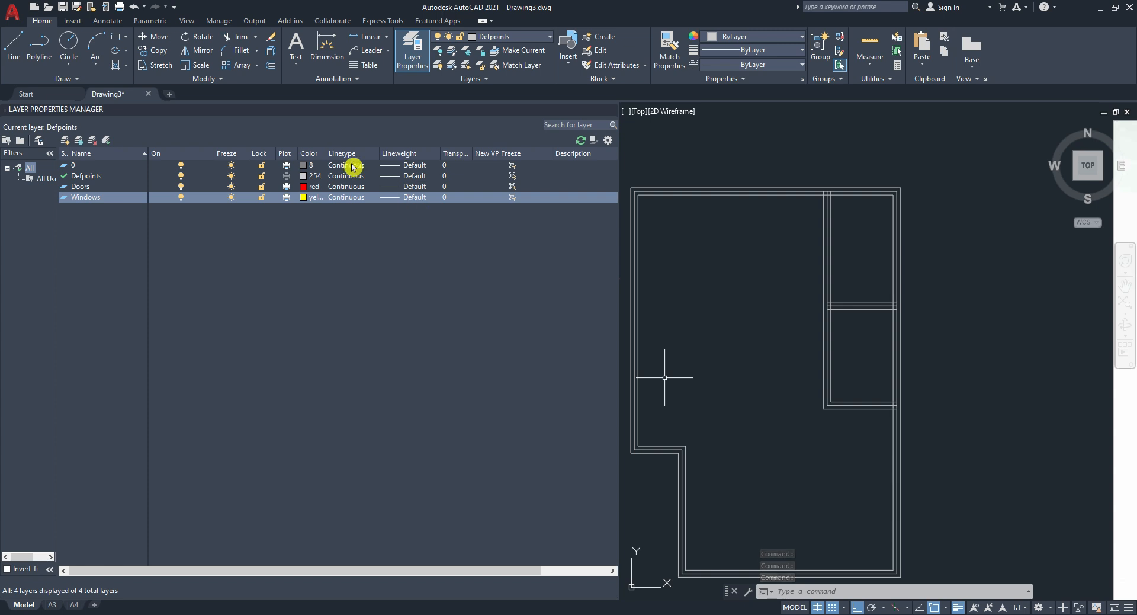
Step: Close the layer properties and bring the drafted walls and the sketched ground floor plan into view
click(613, 110)
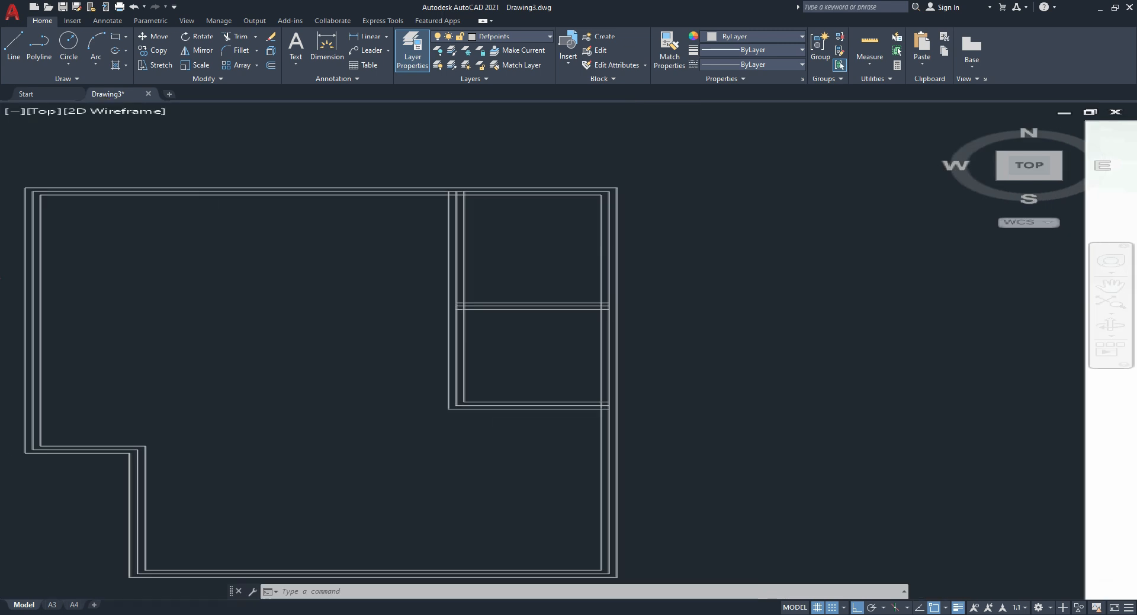
scroll(293, 222, down, 4)
scroll(430, 341, up, 2)
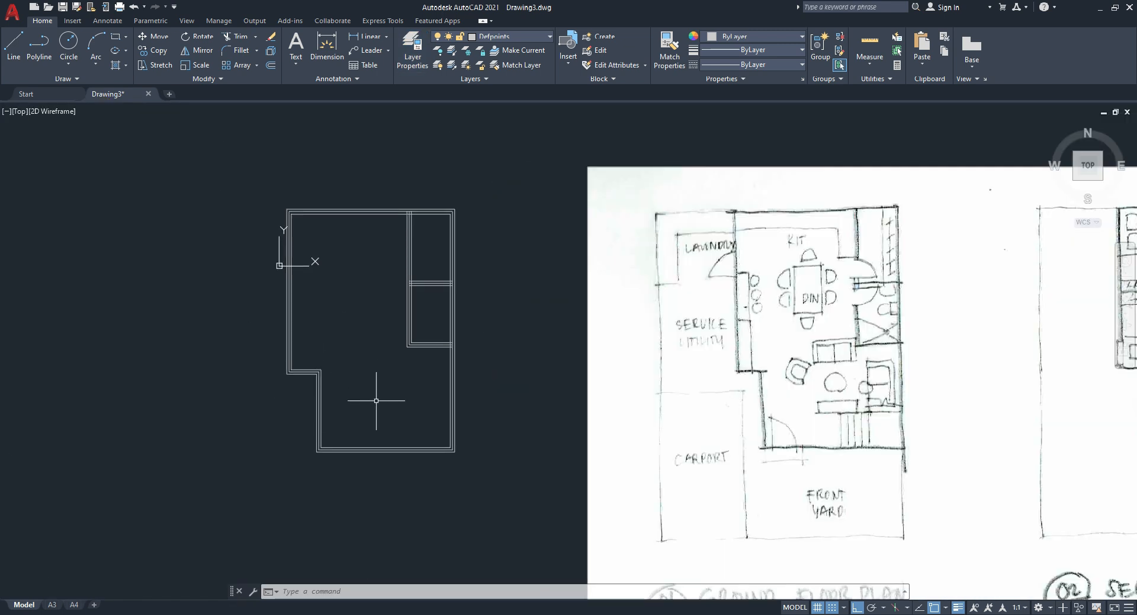
text(pl)
key(Return)
scroll(441, 452, up, 4)
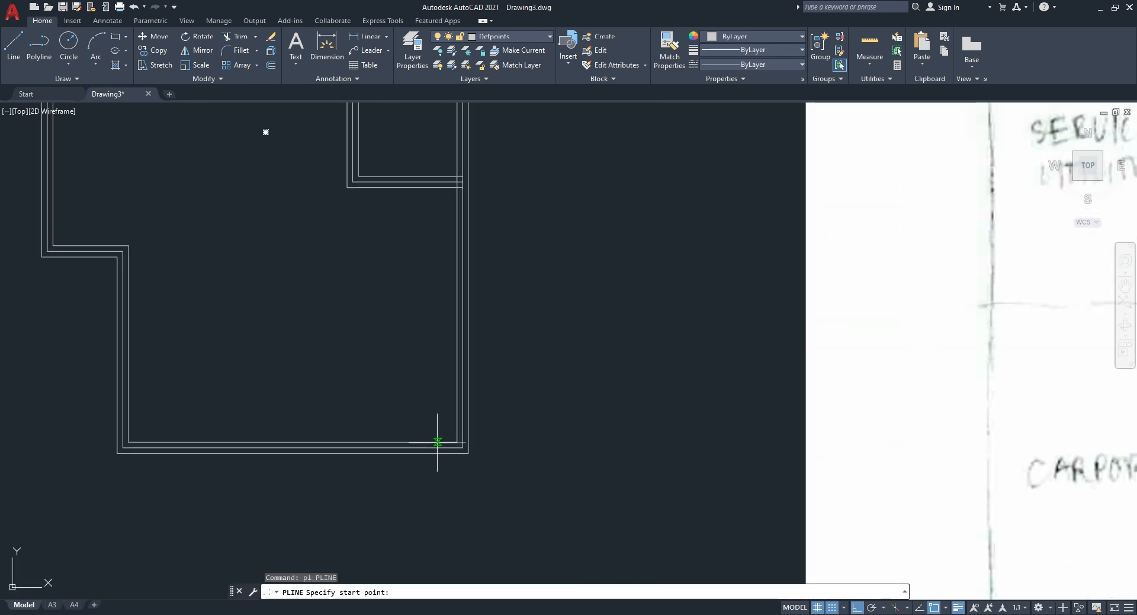
click(436, 441)
key(Escape)
scroll(438, 471, down, 4)
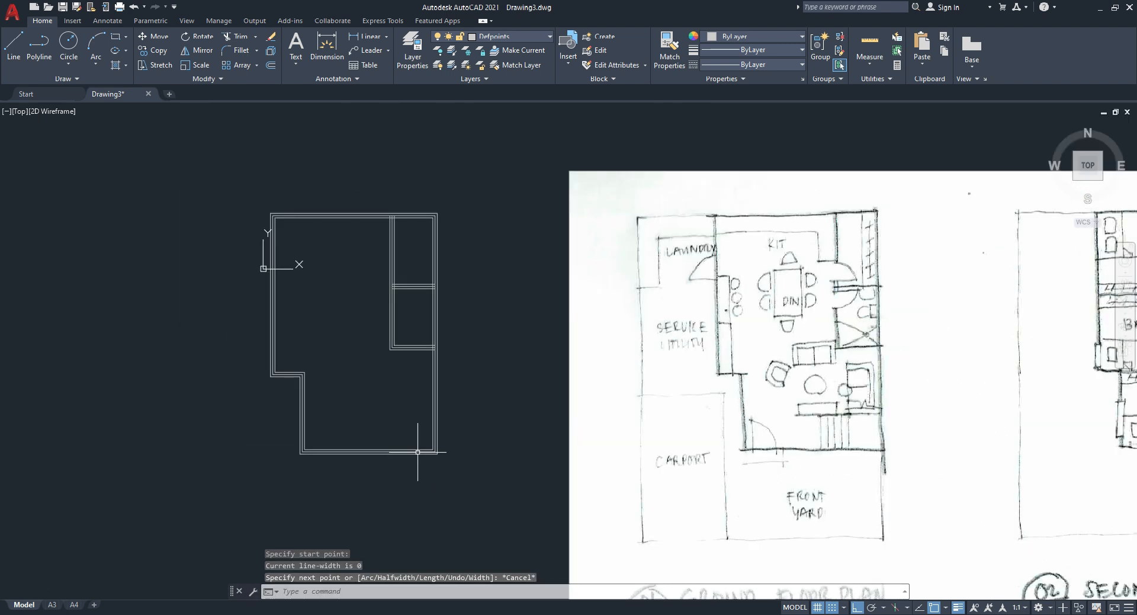
key(Escape)
key(Escape)
Step: Move the sketched floor plan image 15000 horizontally so the ground floor sketch lies over the drafted walls
click(671, 147)
click(647, 221)
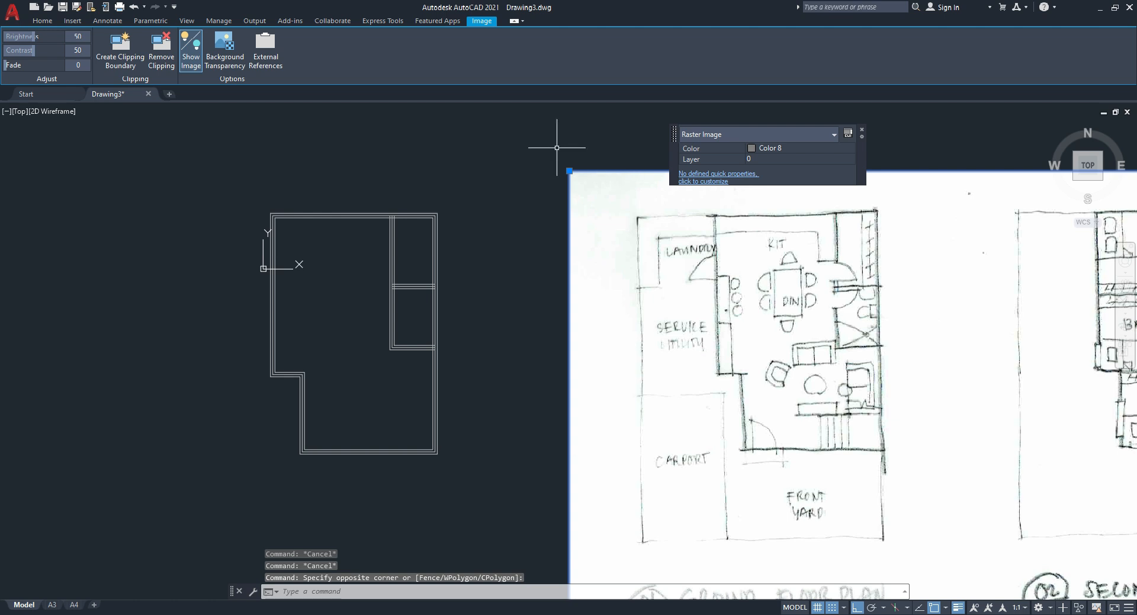
text(m)
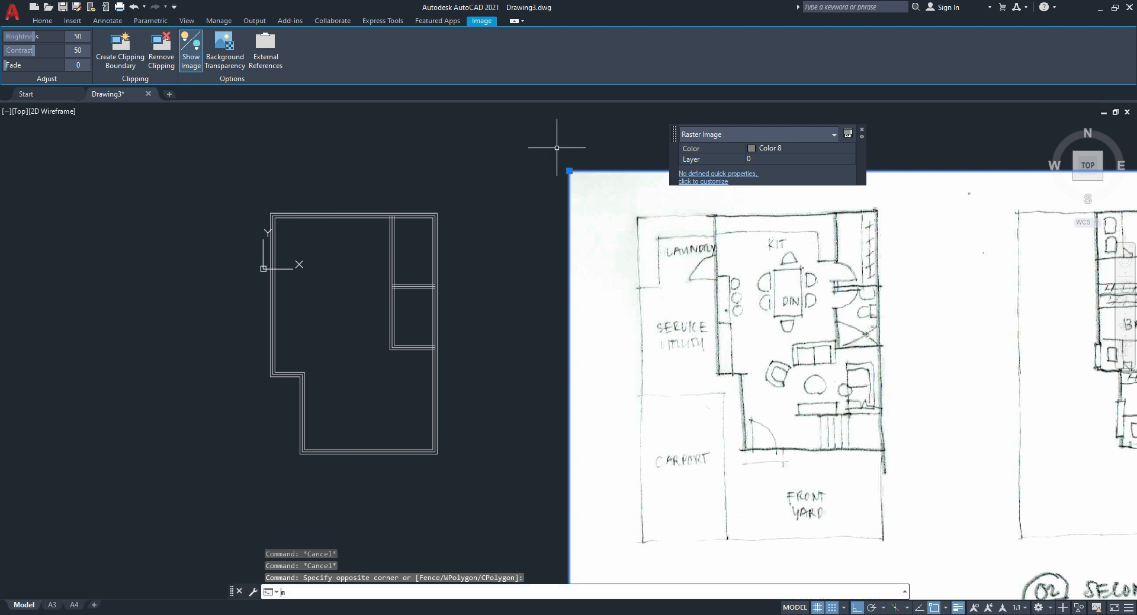
key(Return)
click(637, 186)
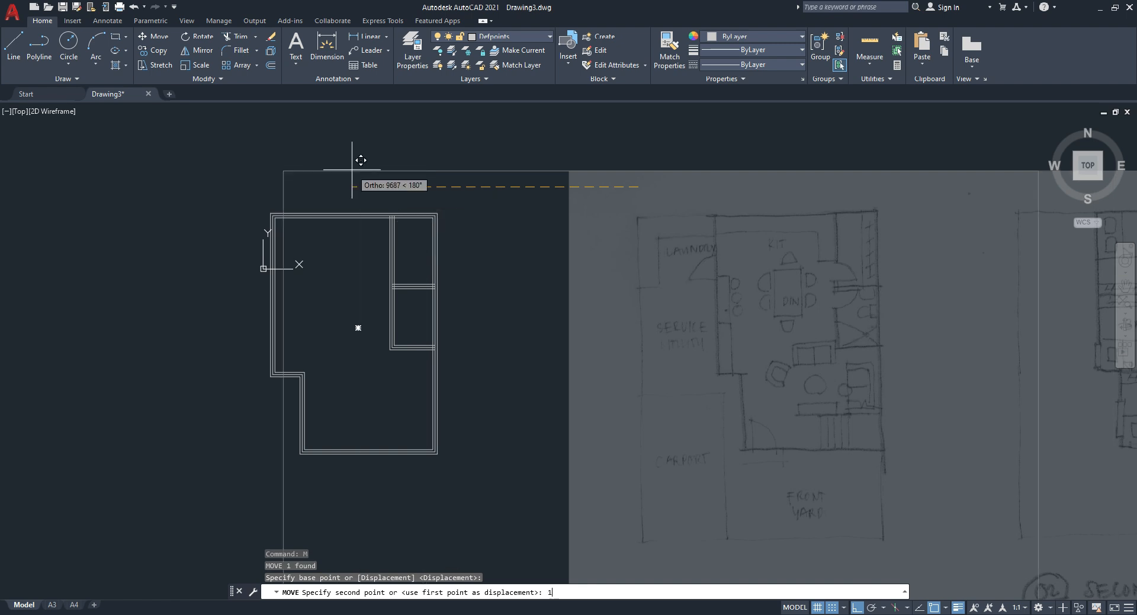
key(Return)
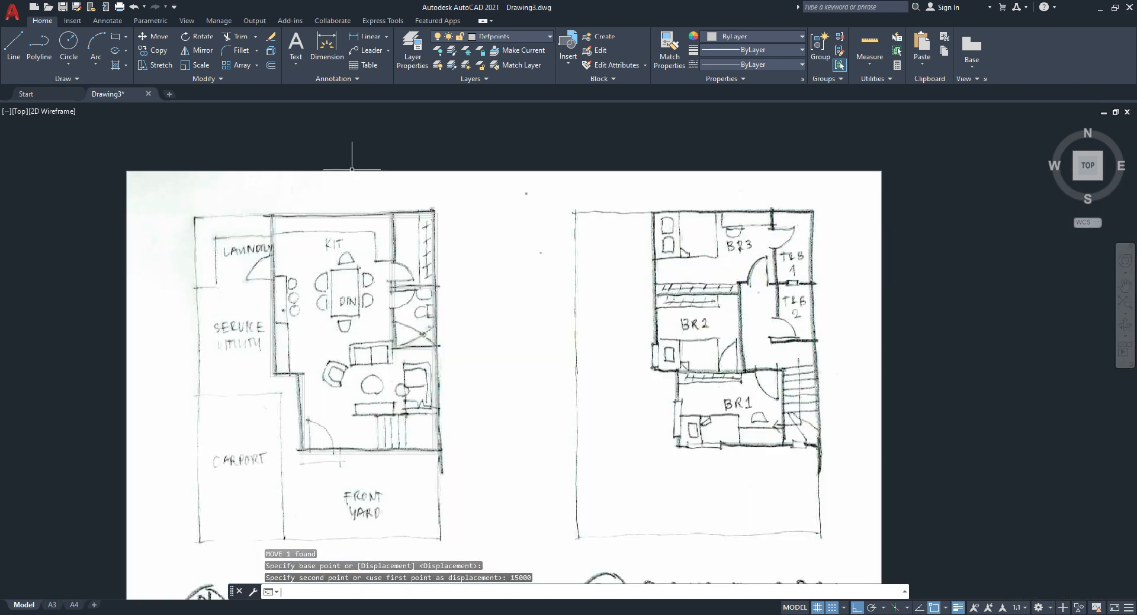
key(Escape)
key(Escape)
scroll(312, 411, up, 3)
middle_drag(408, 229, 411, 273)
middle_drag(383, 210, 507, 236)
middle_drag(462, 272, 489, 265)
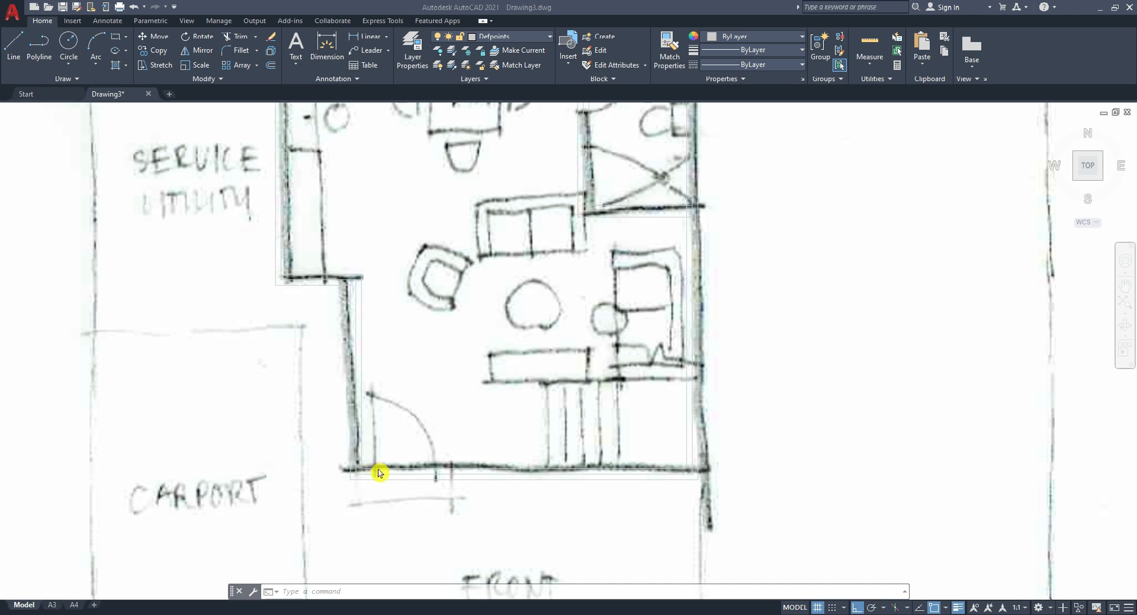
click(353, 149)
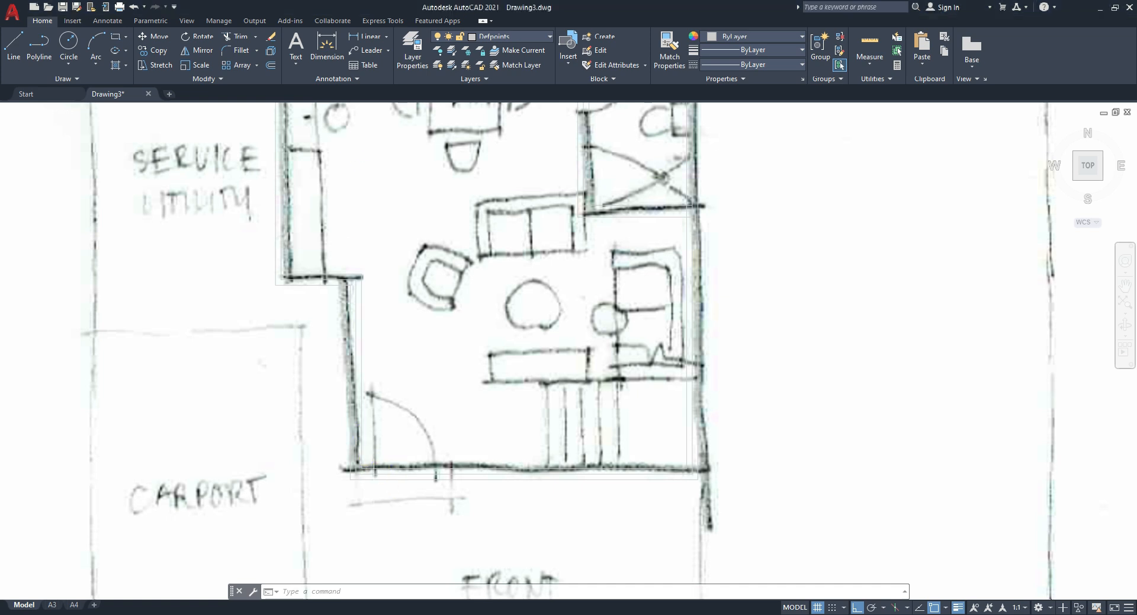
text(pl)
key(Return)
scroll(379, 480, up, 2)
scroll(373, 479, up, 2)
click(370, 447)
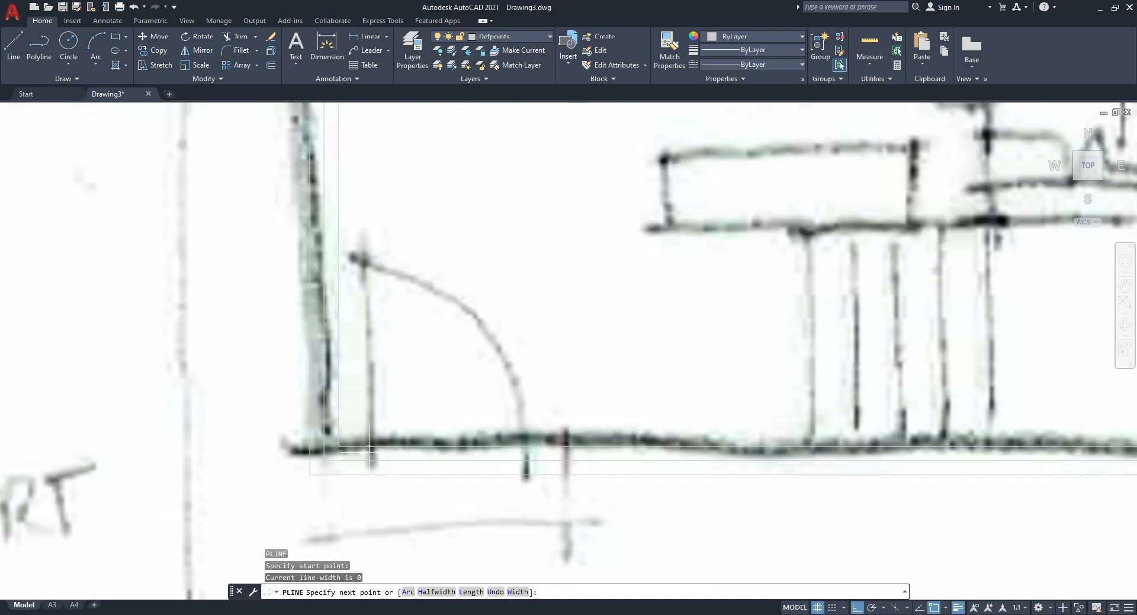
key(Escape)
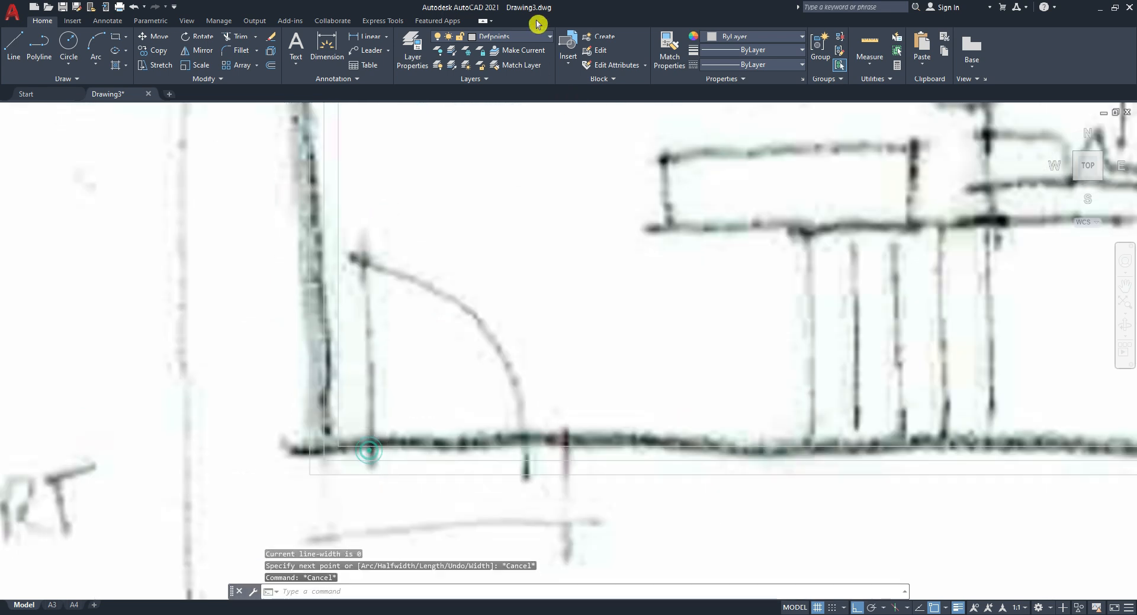
Step: Make Doors the current layer and draw a 45-wide rectangular polyline jamb across the front wall's thickness at the sketched door's hinge side
click(536, 37)
click(498, 79)
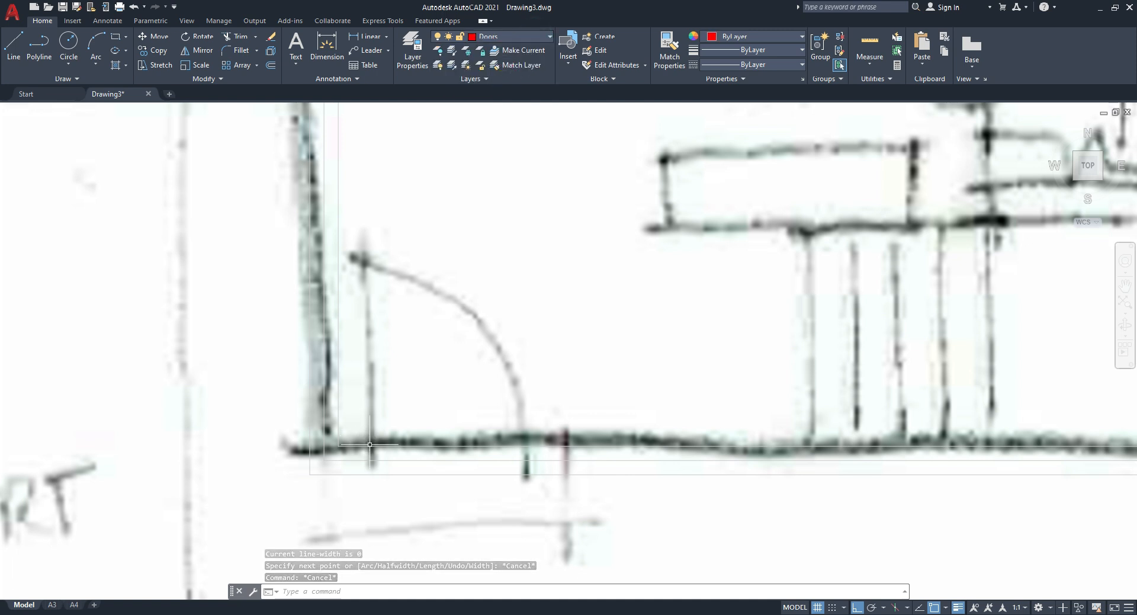
text(pl)
key(Return)
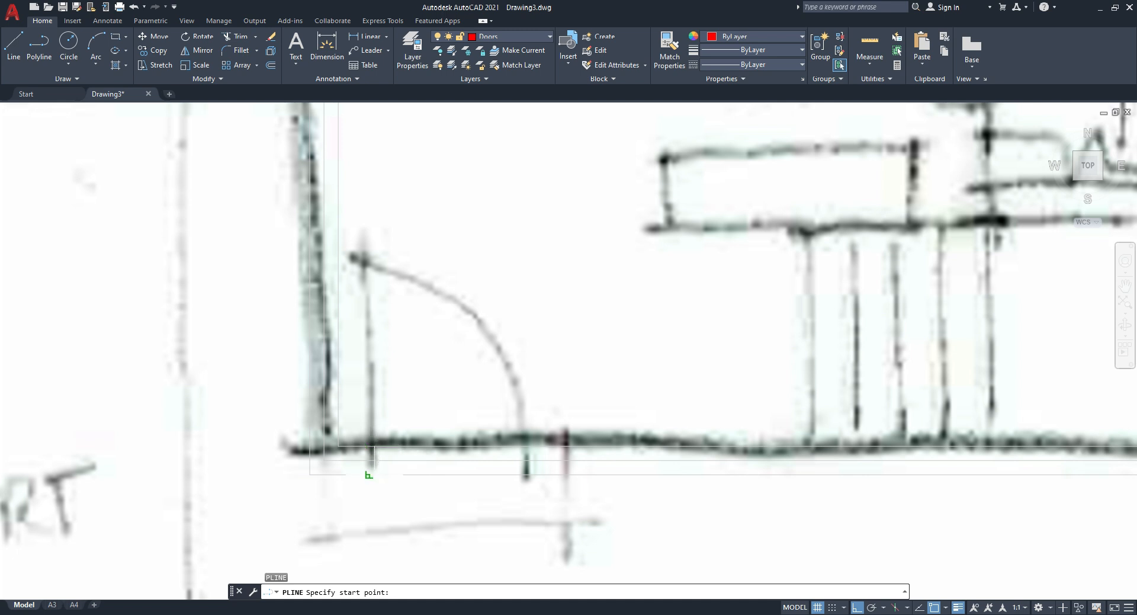
click(368, 474)
scroll(384, 474, up, 3)
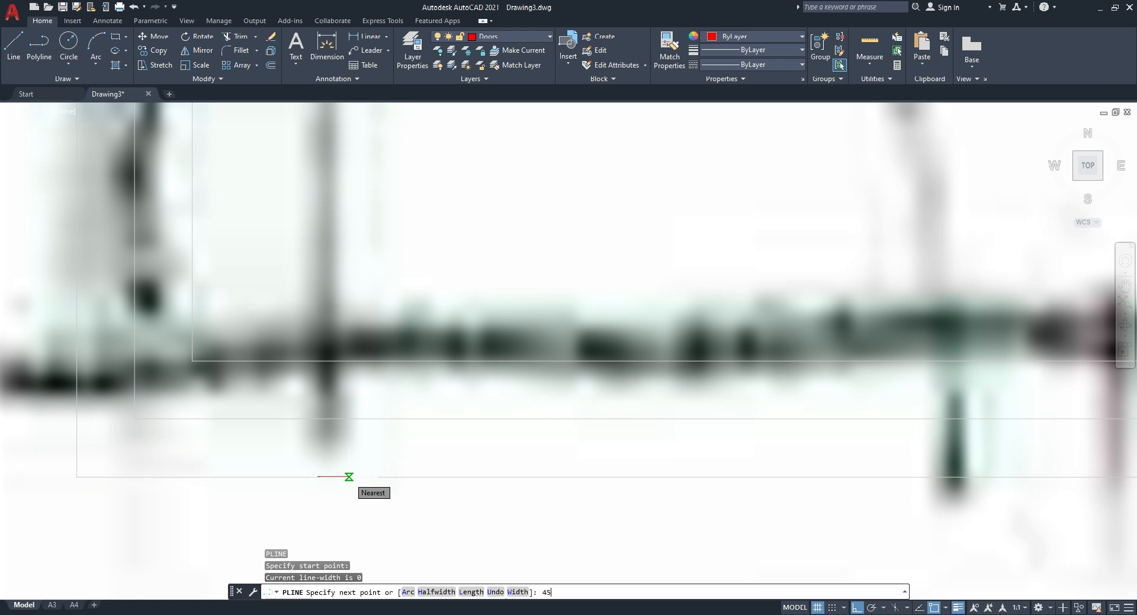
text(45)
key(Return)
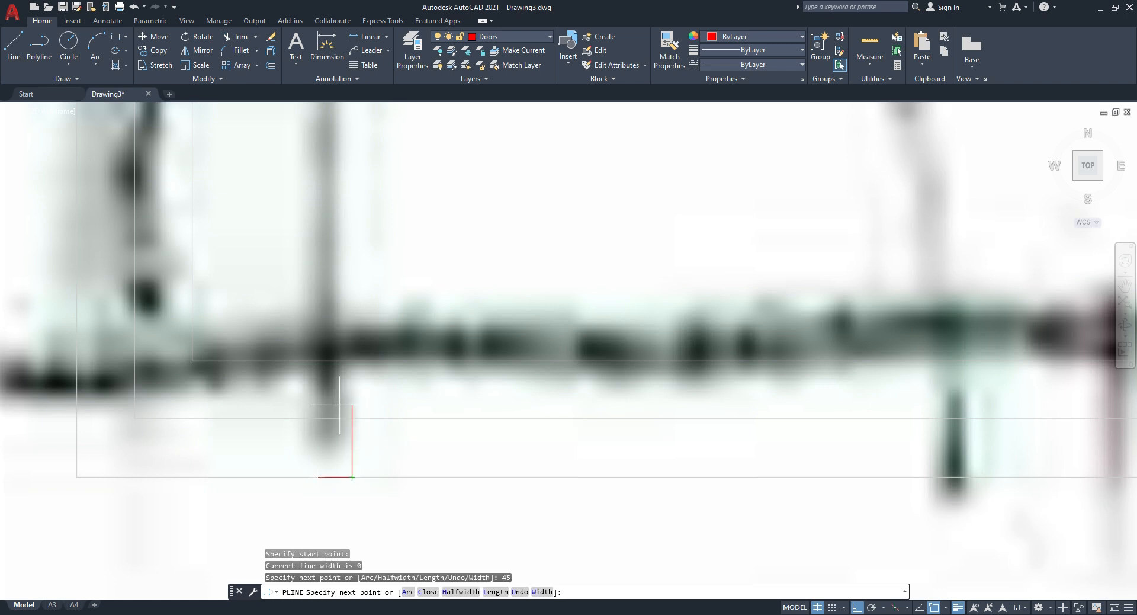
click(351, 359)
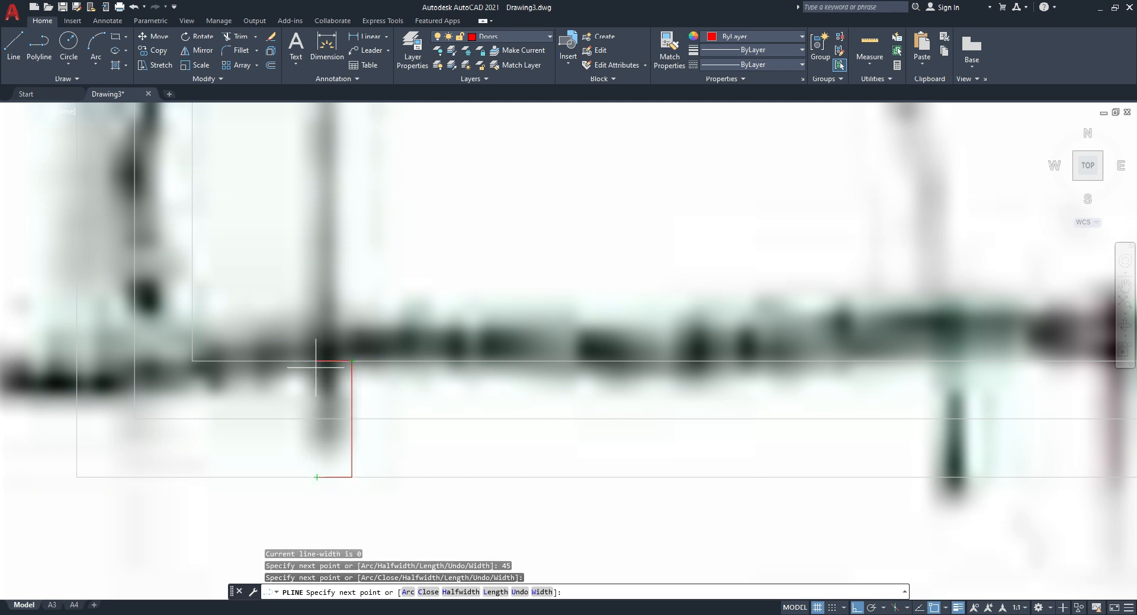
text(45)
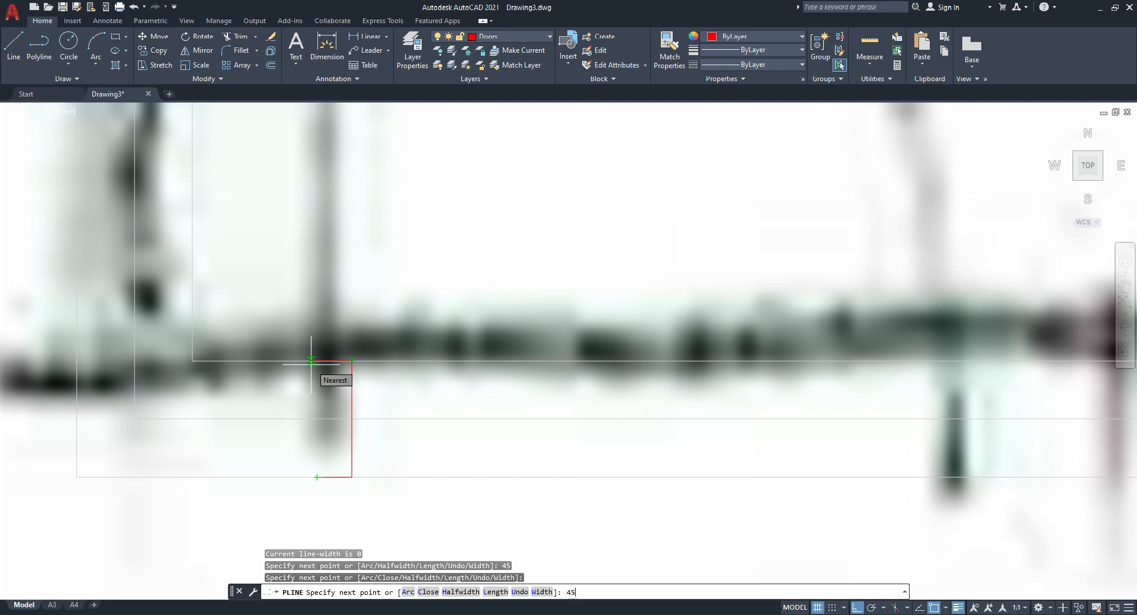
key(Return)
key(Escape)
key(Escape)
Step: Copy the door jamb 900 along the front wall to the latch side of the sketched door
scroll(307, 319, down, 5)
middle_drag(281, 377, 285, 417)
scroll(288, 456, up, 2)
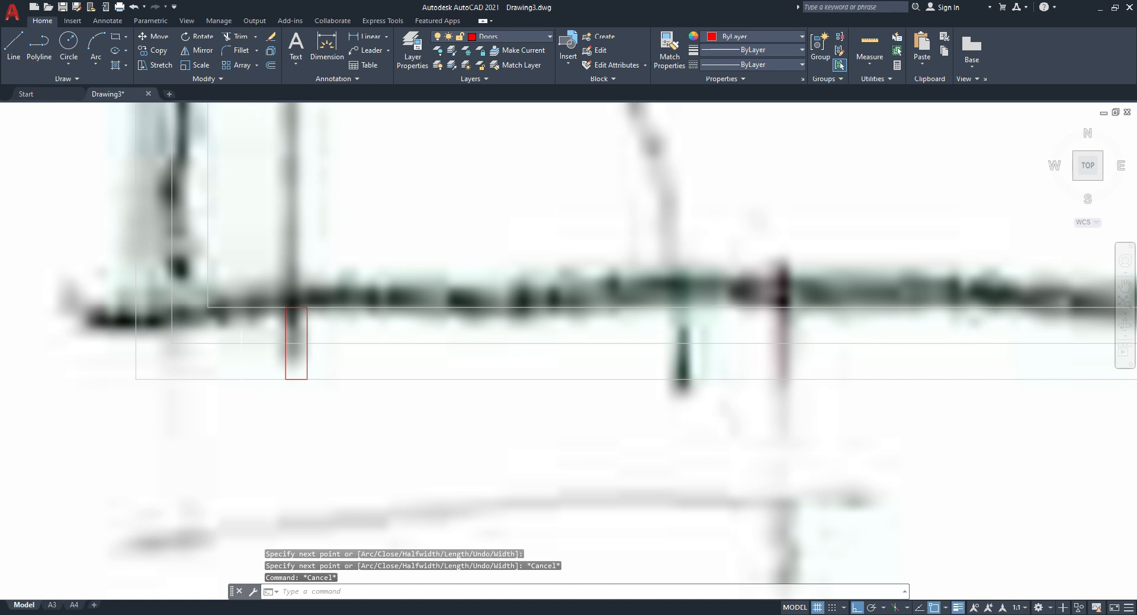
click(255, 252)
click(407, 464)
text(co)
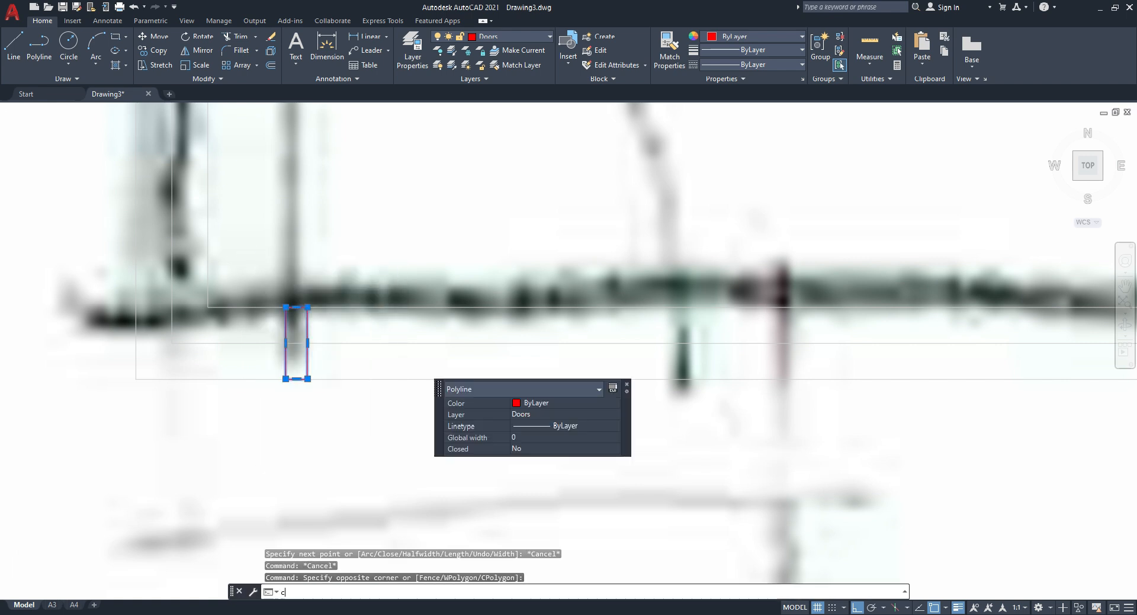
key(Return)
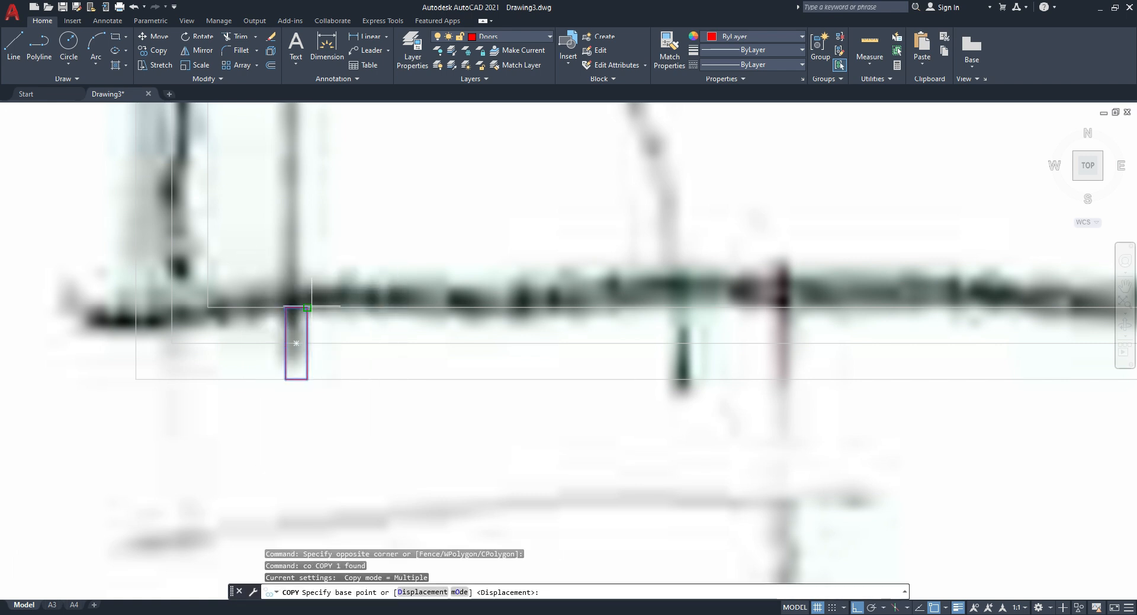
click(308, 307)
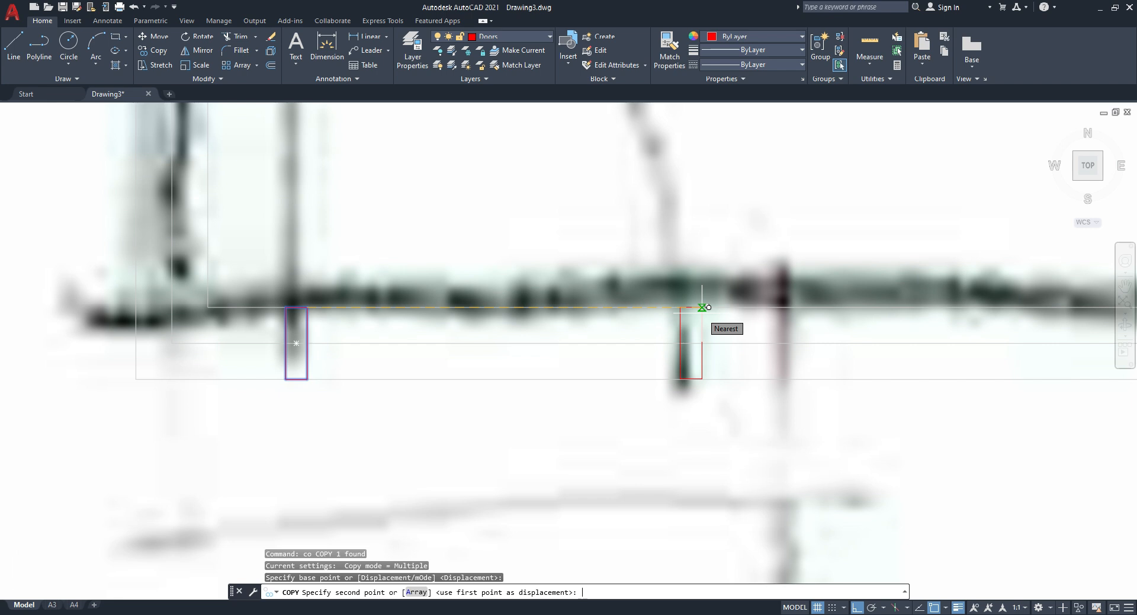
key(Return)
key(Escape)
Step: Draw a 900-long door leaf polyline into the room, perpendicular to the front wall, from the hinge-side jamb's midpoint
scroll(307, 452, down, 4)
text(pl)
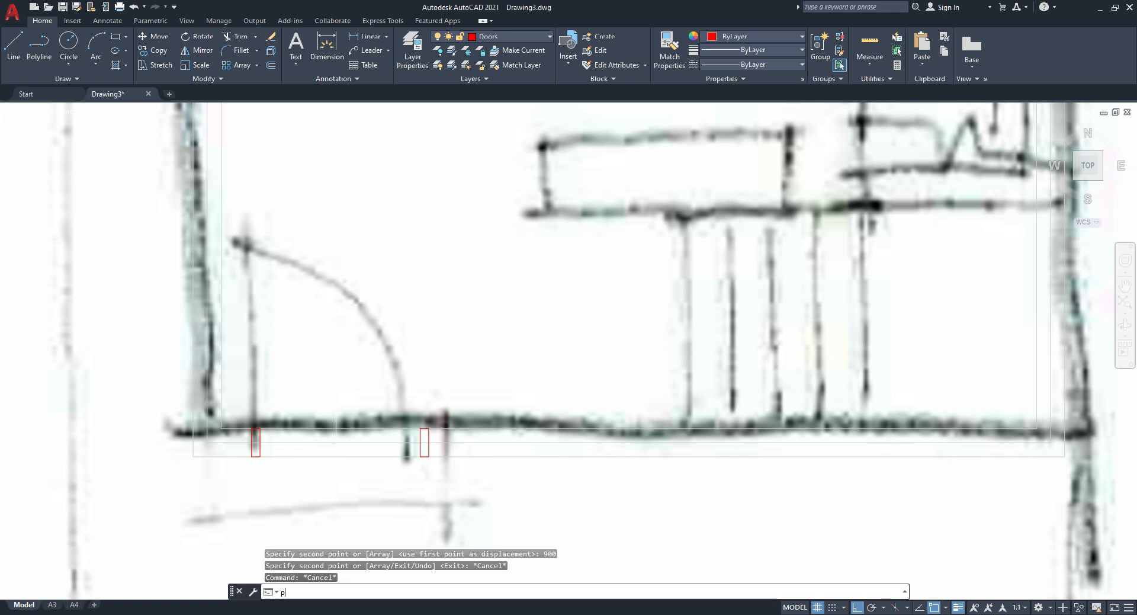
key(Return)
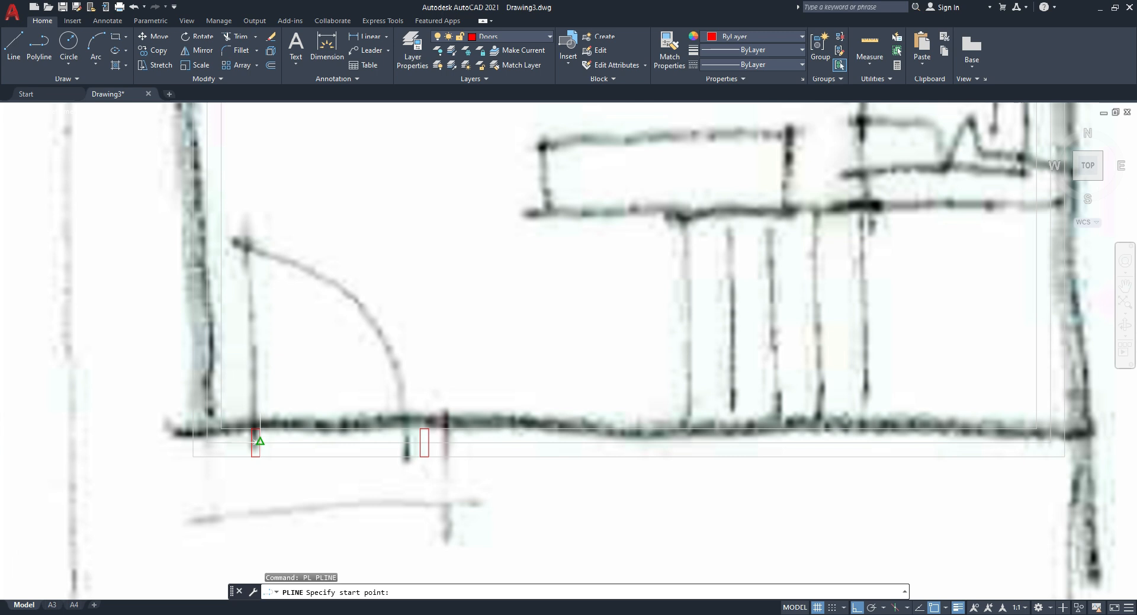
click(256, 441)
text(900)
key(Return)
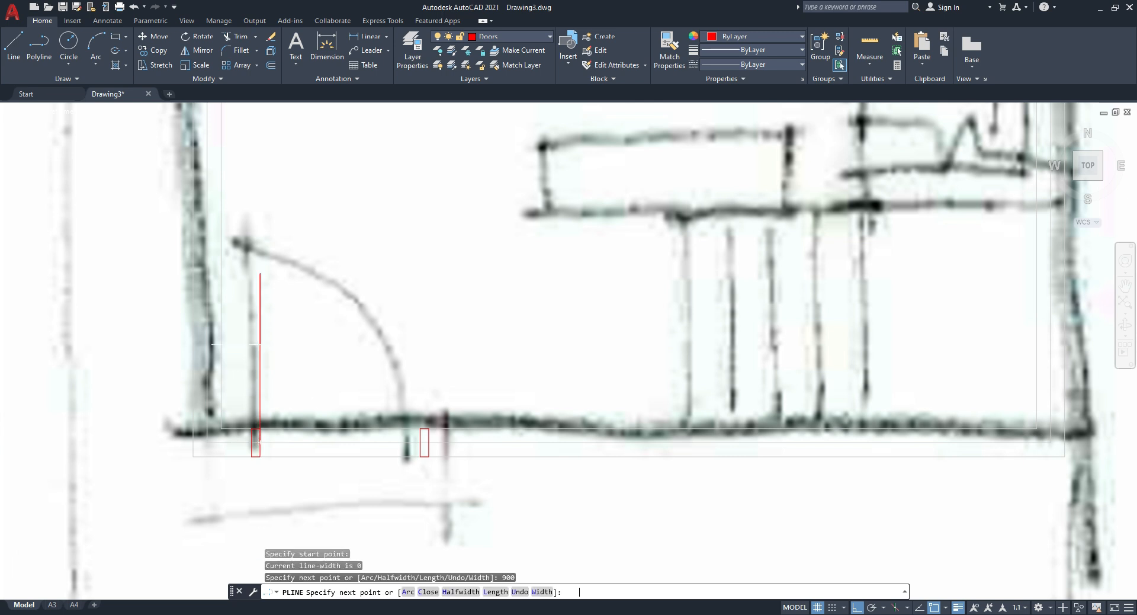
key(Escape)
Step: Draw a circle centered on the hinge-side jamb's midpoint with its radius reaching the door leaf's end
text(c)
key(Return)
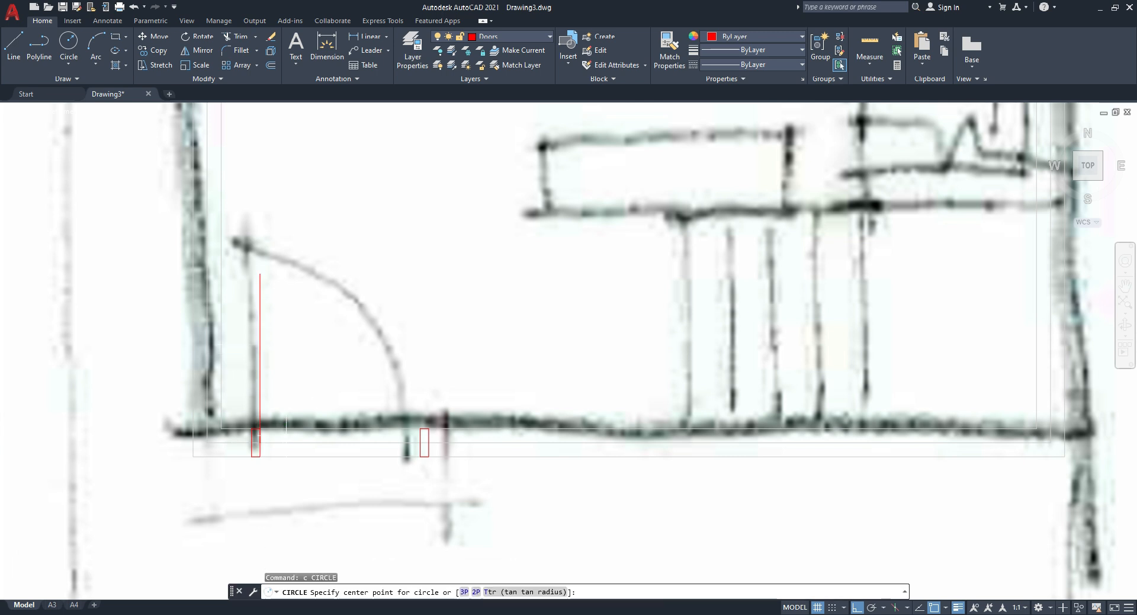
click(256, 442)
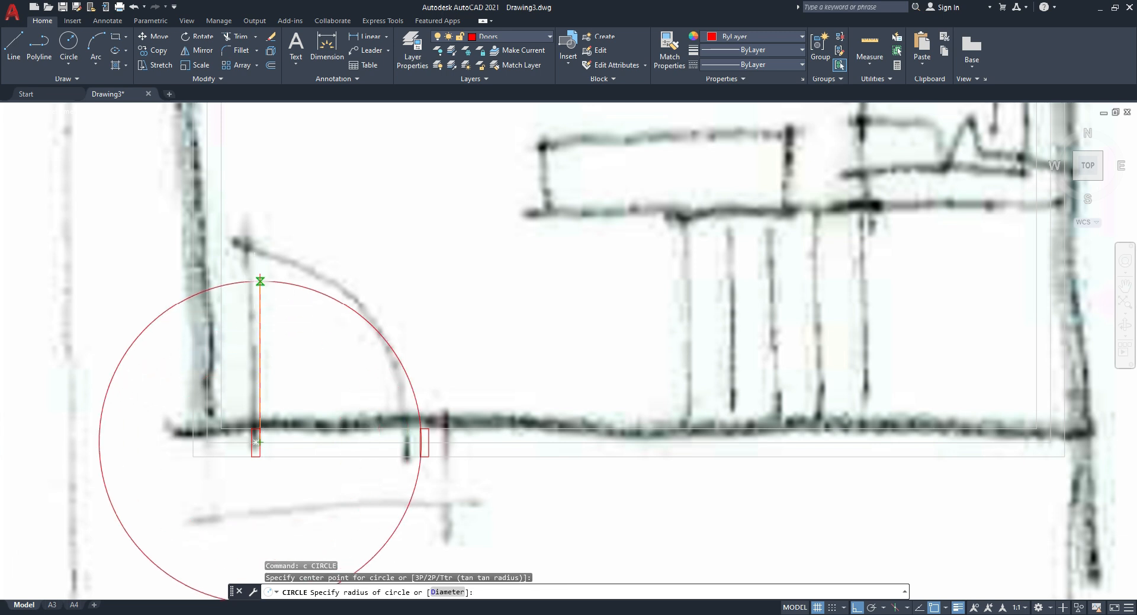
click(261, 274)
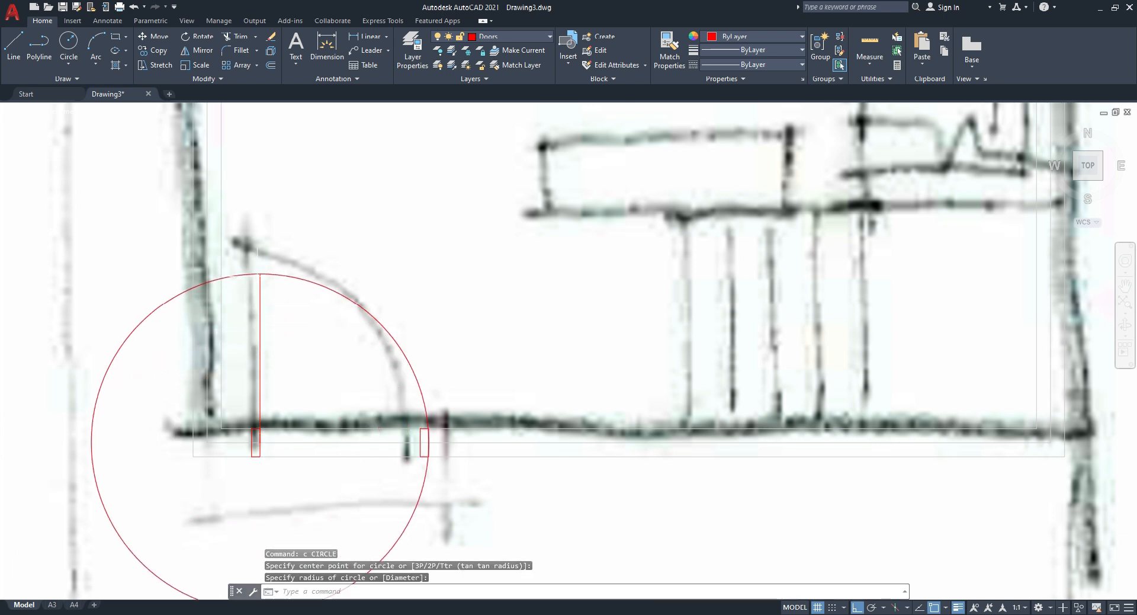
Step: Try to trim the circle down to the door's swing arc
text(tr)
key(Return)
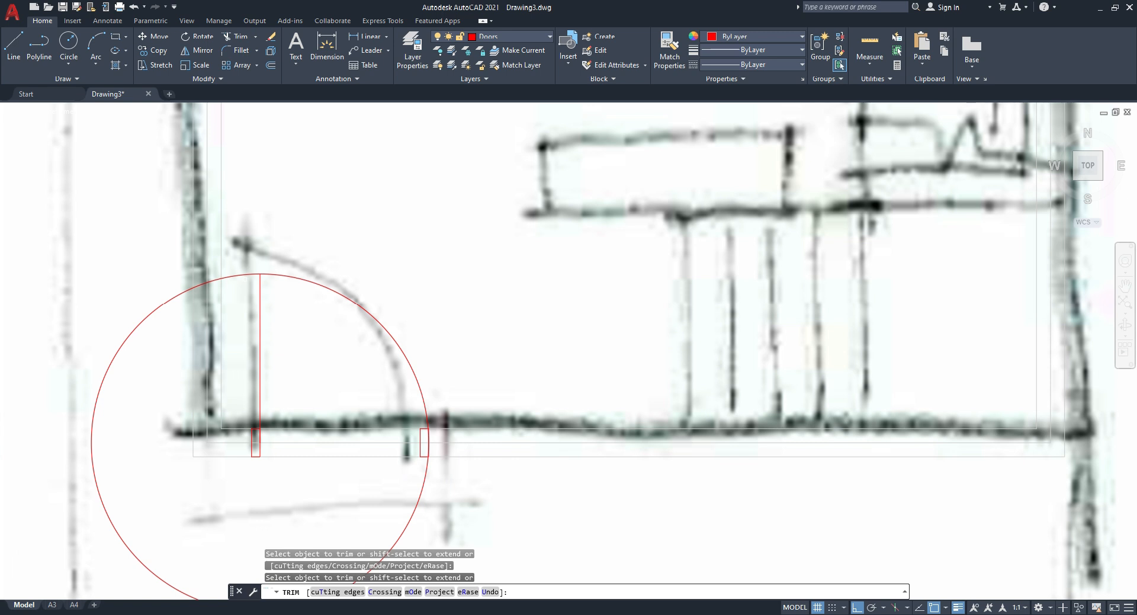
click(249, 269)
scroll(426, 431, up, 9)
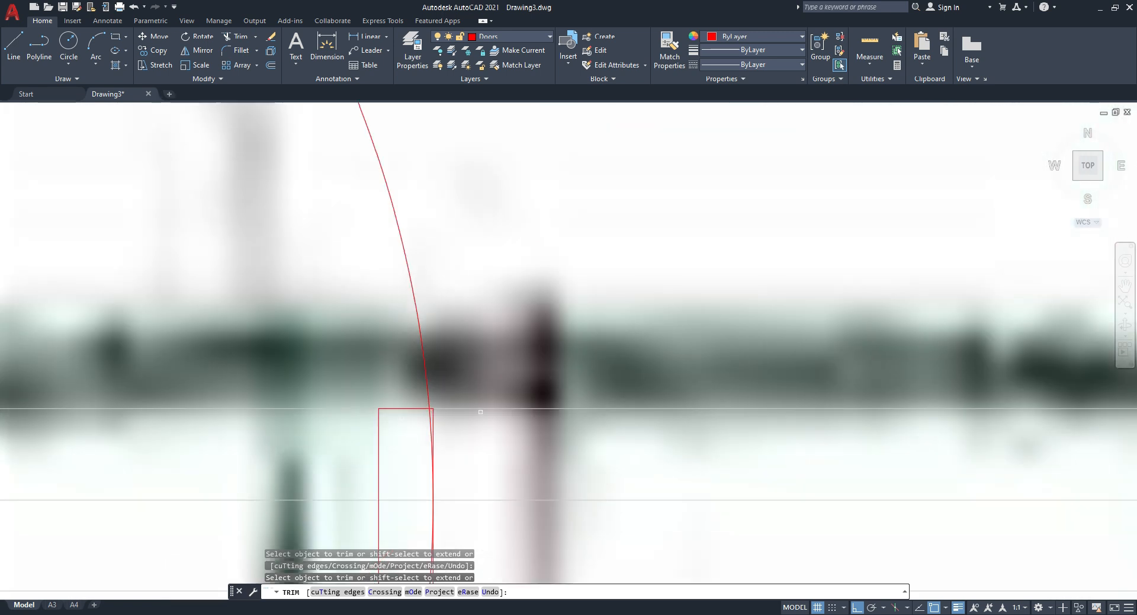
scroll(434, 420, down, 8)
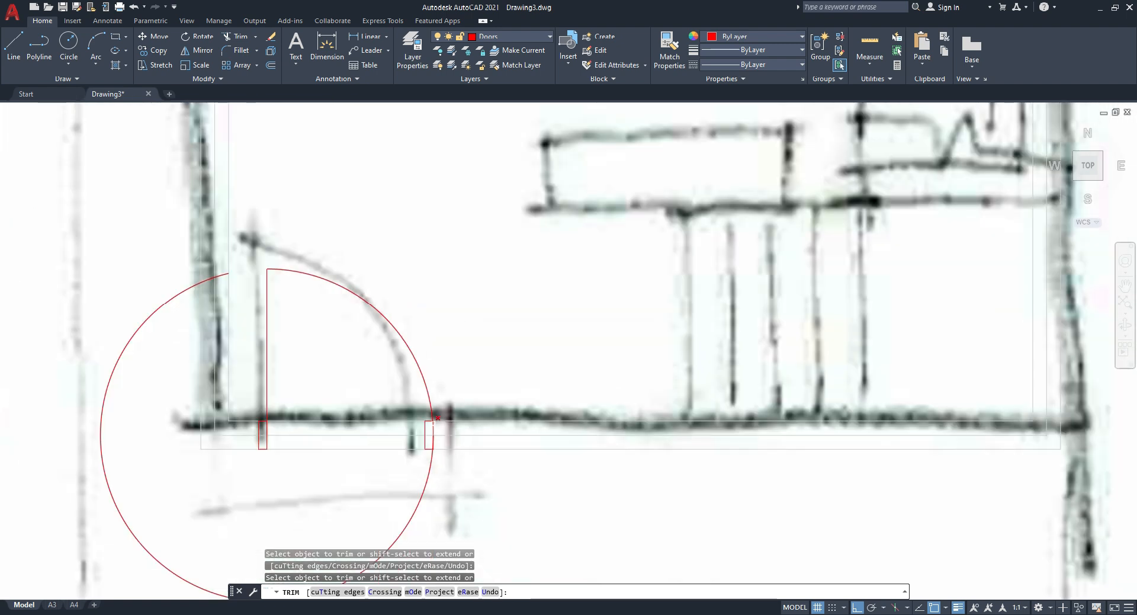
scroll(437, 418, up, 2)
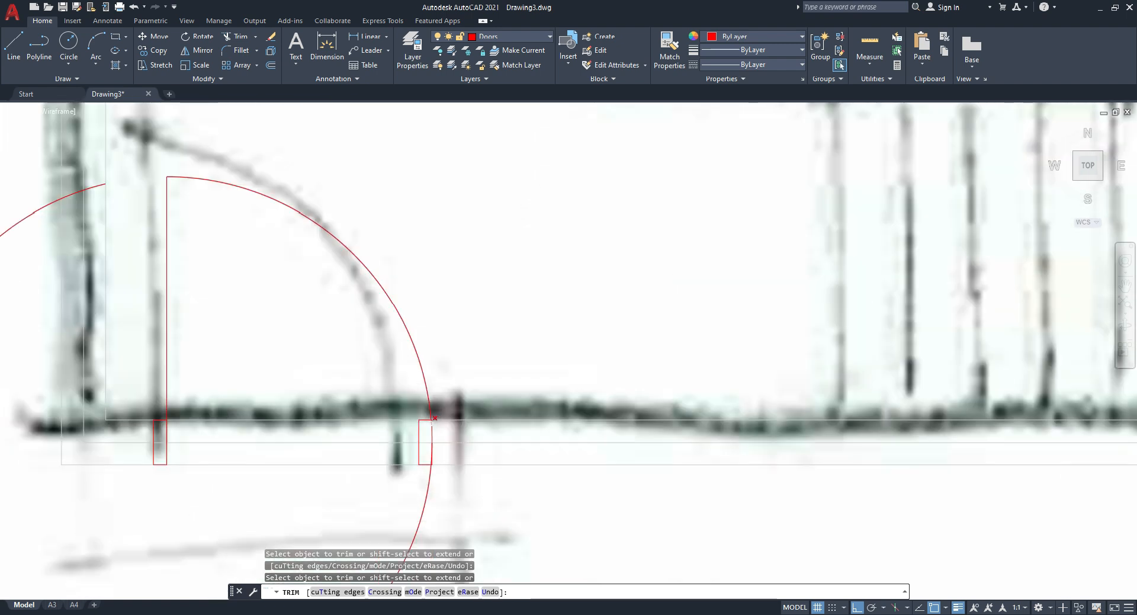
key(ctrl+z)
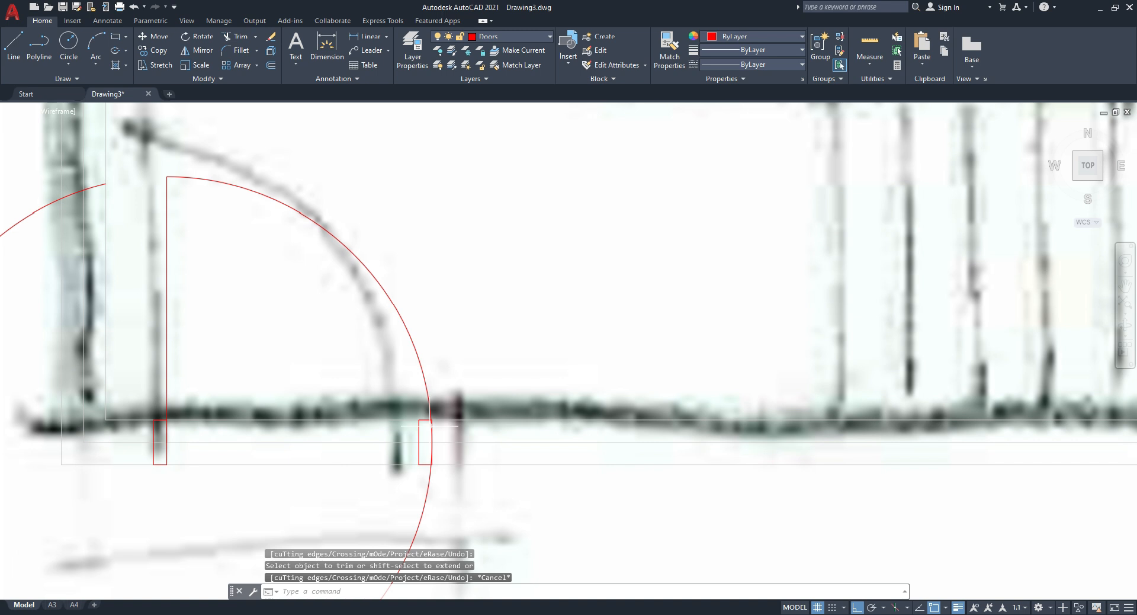
Step: Undo the trimming and the door swing circle, and delete the door leaf line
scroll(423, 426, down, 2)
key(ctrl+z)
click(308, 347)
click(227, 280)
key(Delete)
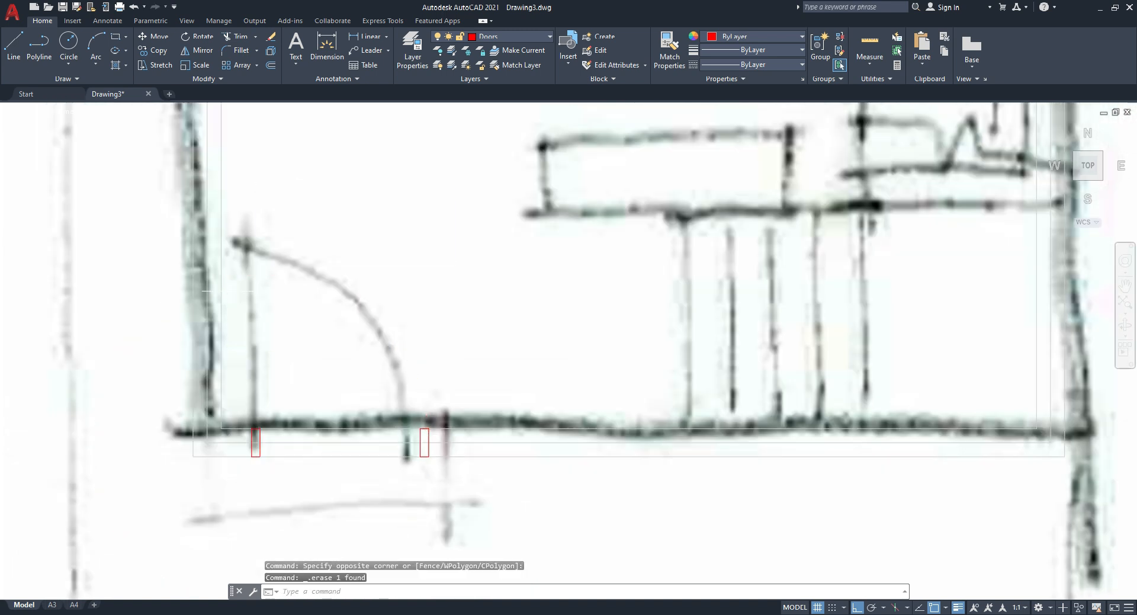
Step: Draw a door leaf polyline across the front wall opening, from the hinge-side jamb's midpoint to the opposite jamb
text(pl)
key(Return)
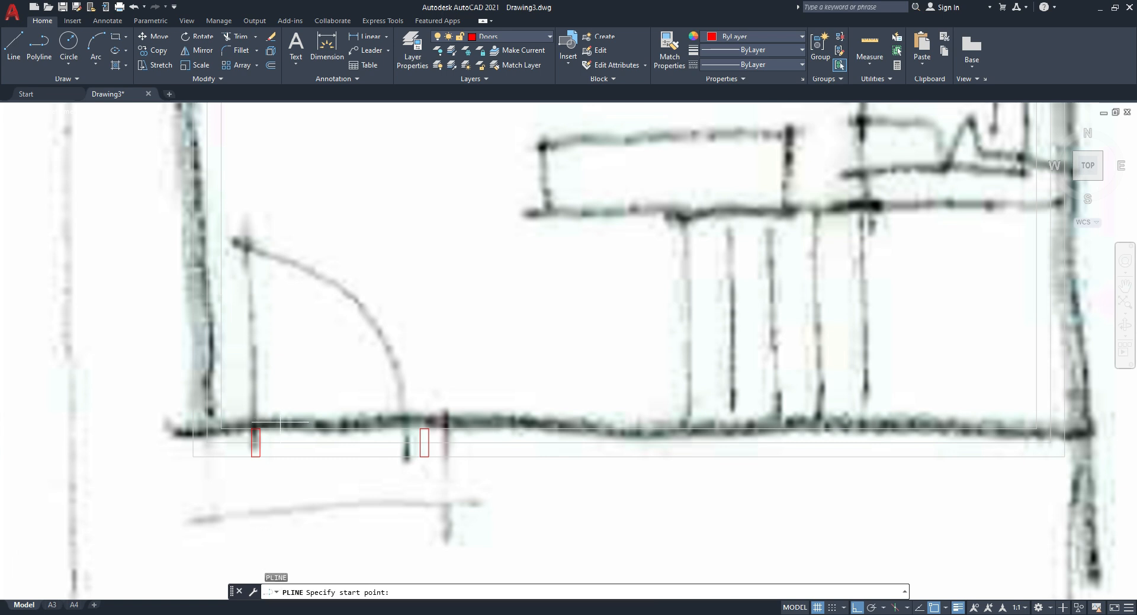
click(258, 442)
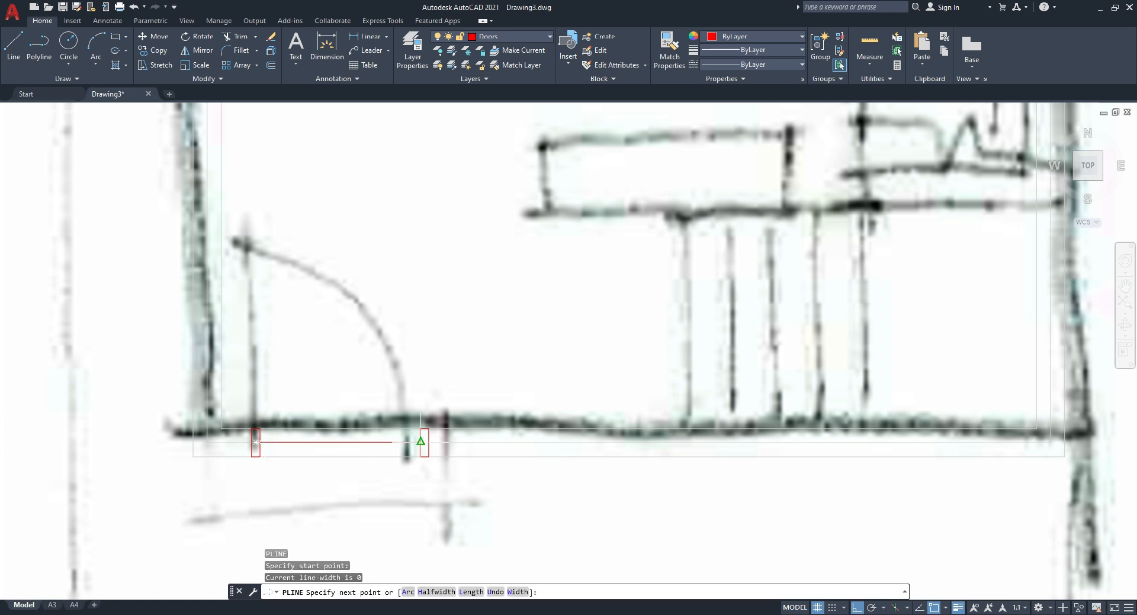
key(Escape)
scroll(369, 438, up, 4)
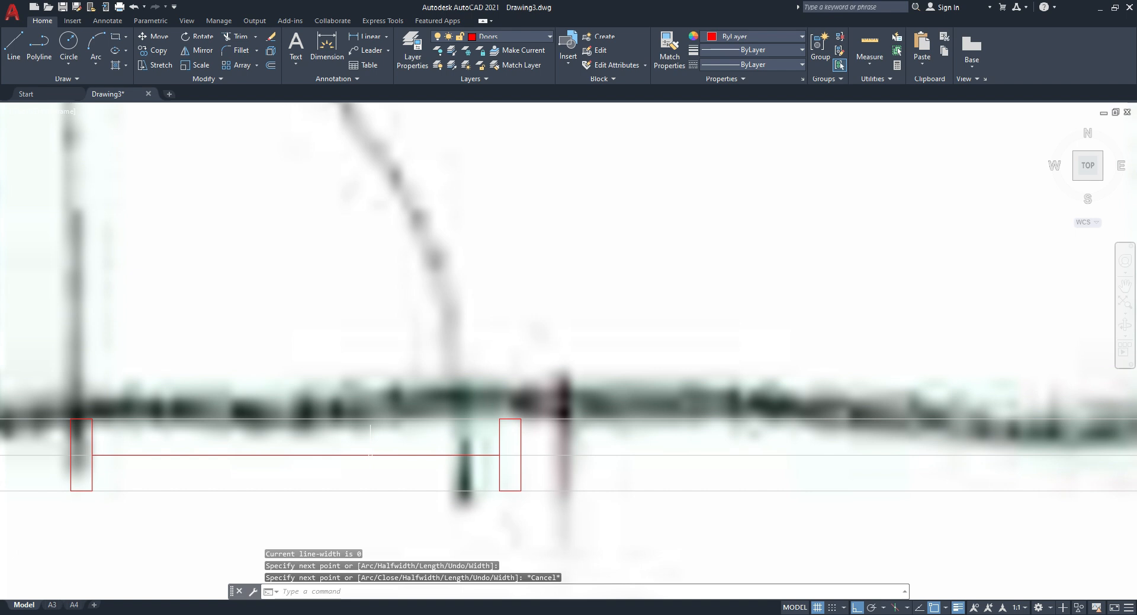
Step: Rotate the door leaf line about its hinge-side end so it stands perpendicular to the front wall, pointing into the room
text(ro)
key(Return)
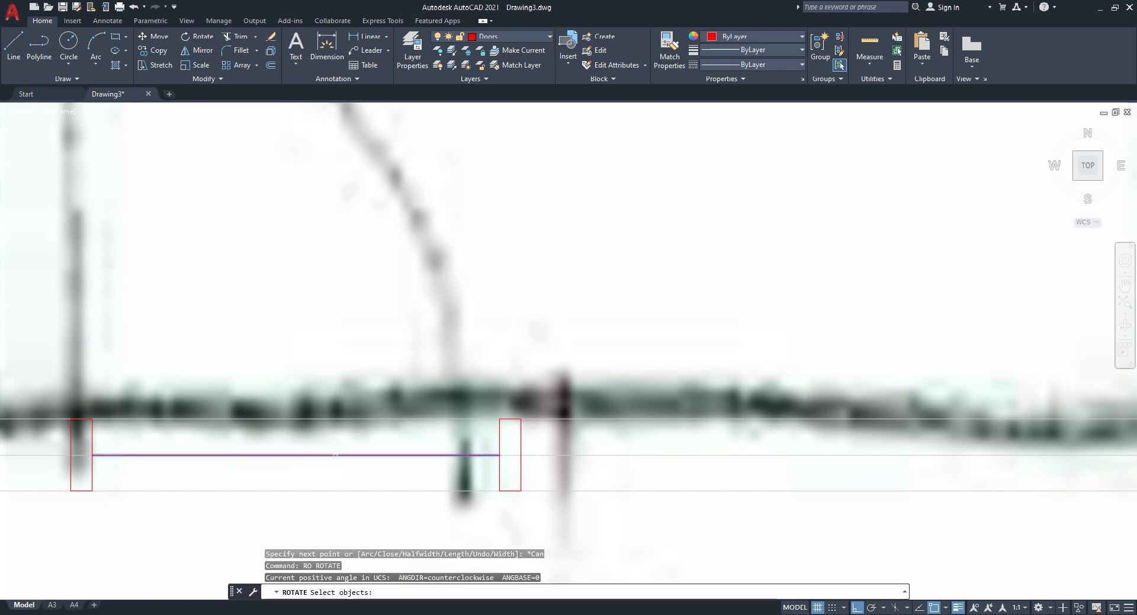
click(335, 454)
key(Return)
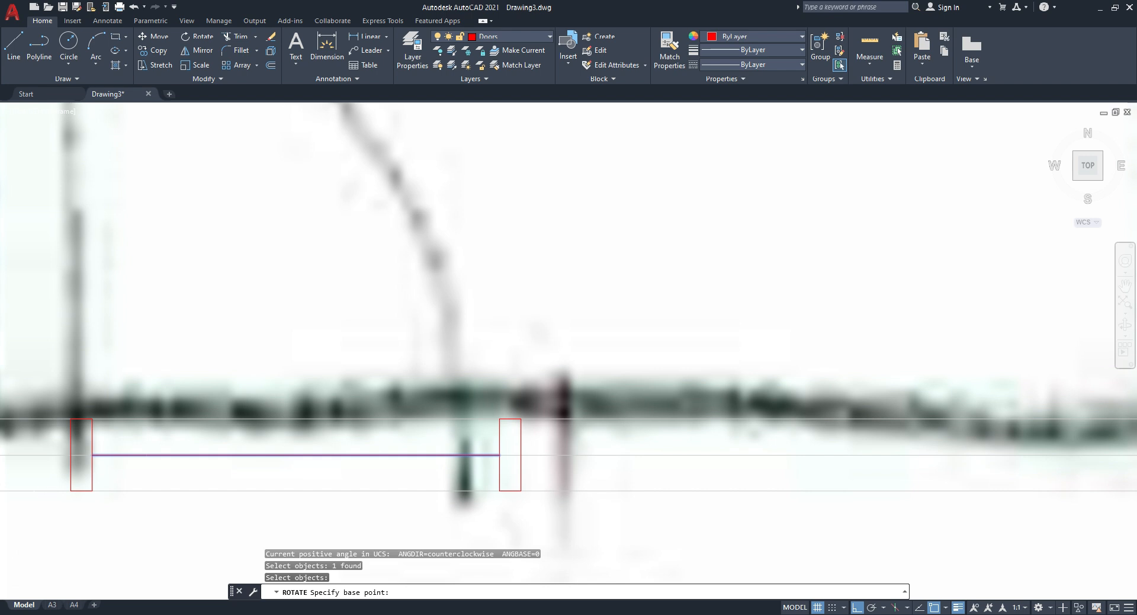
click(91, 454)
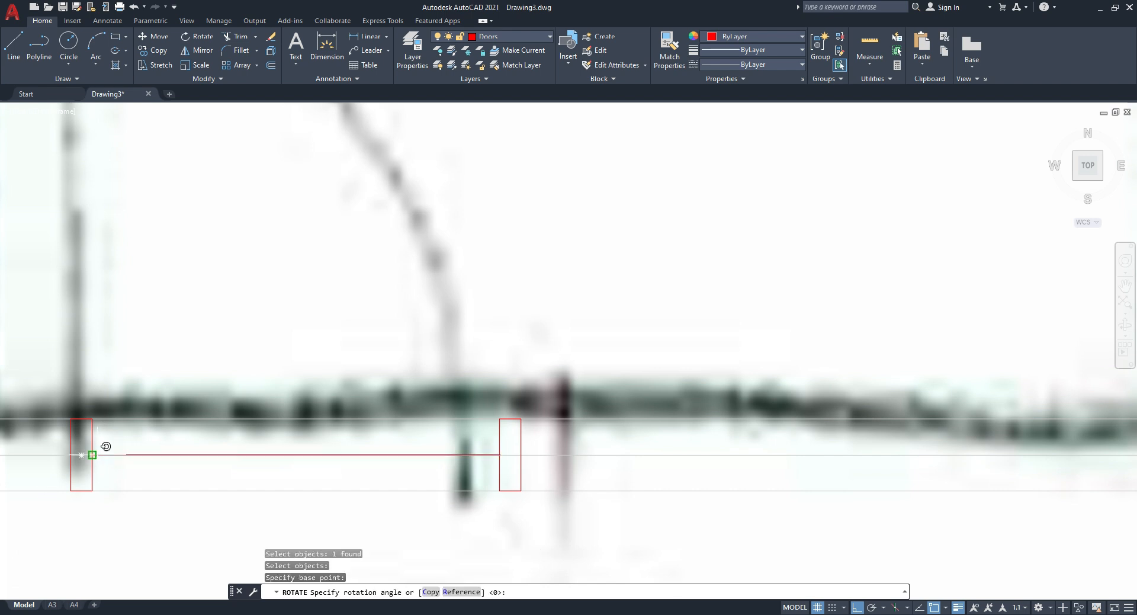
click(140, 286)
Step: Draw a circle centered on the leaf's hinge end, with its radius reaching the leaf's free end
text(c)
key(Return)
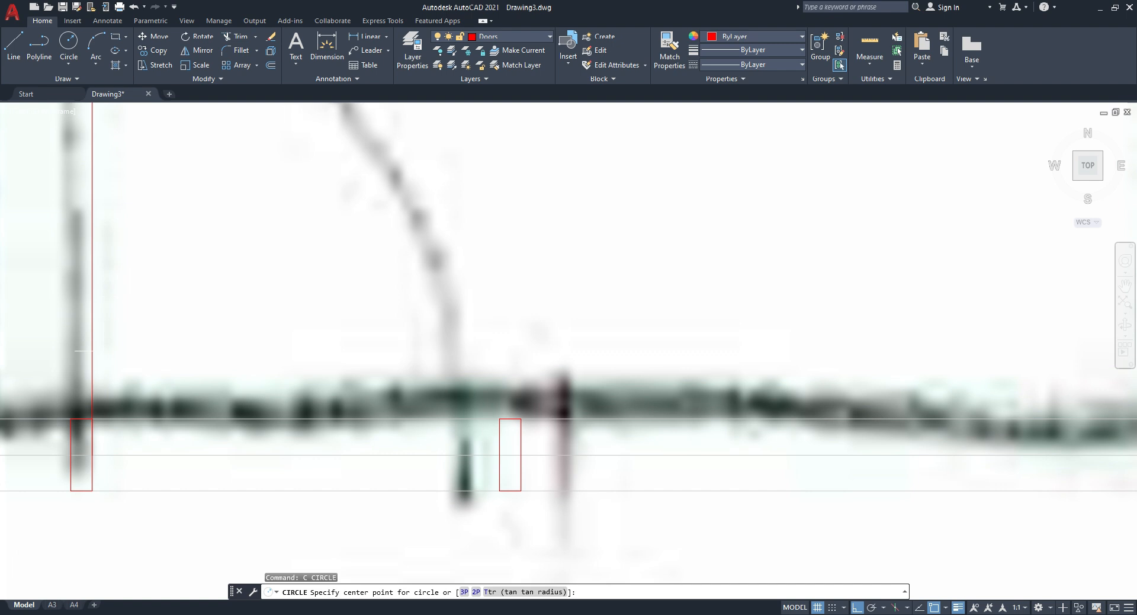
click(92, 455)
scroll(121, 282, down, 4)
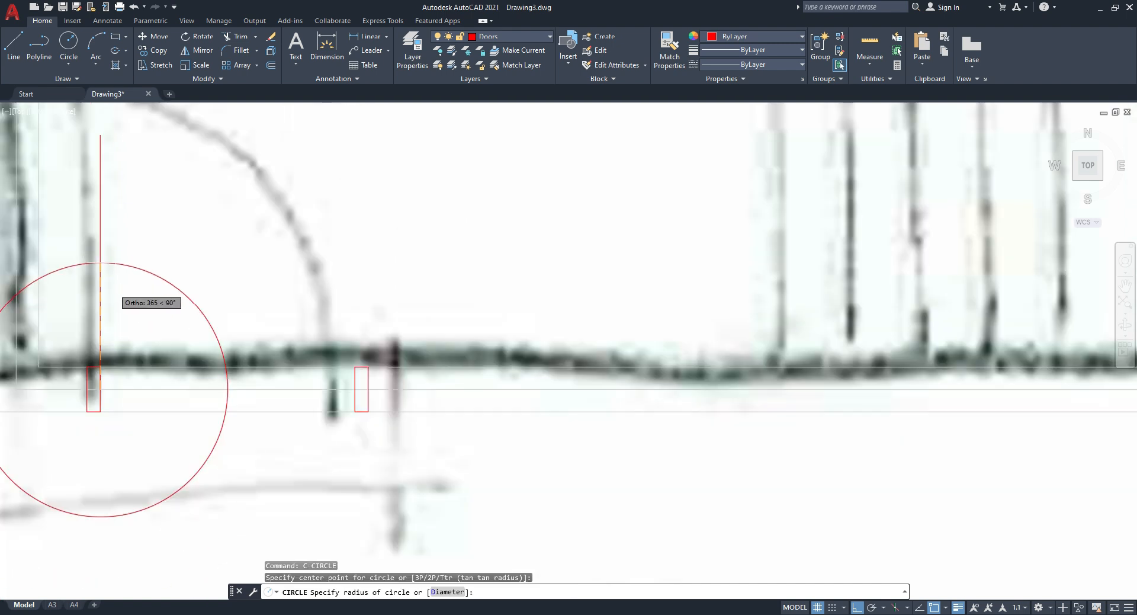
click(107, 189)
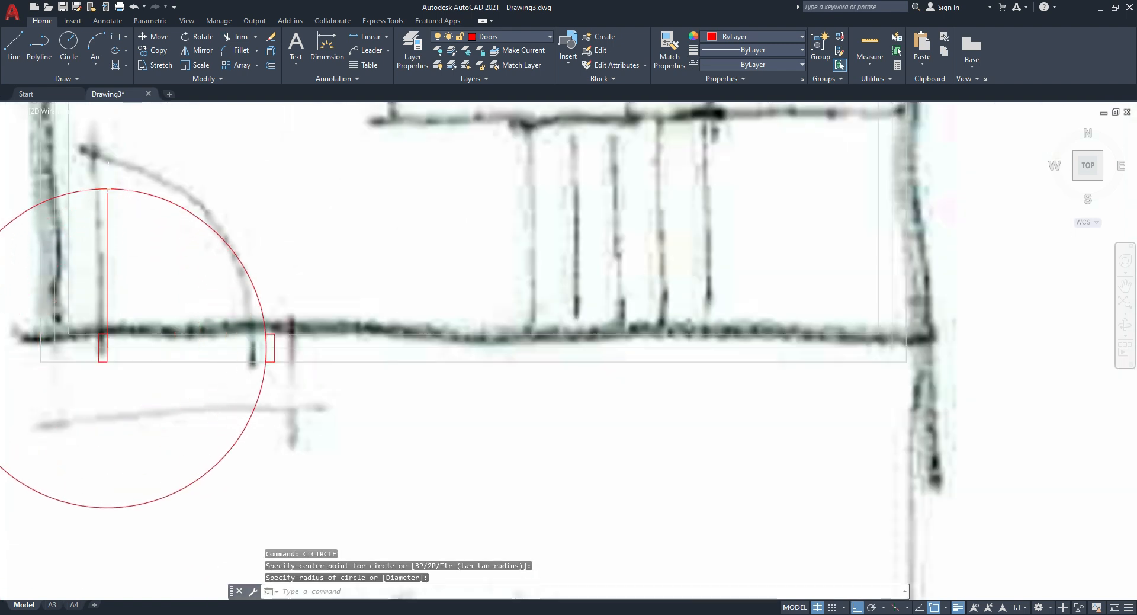
key(Escape)
Step: Trim the circle down to the quarter swing arc between leaf and opposite jamb, and delete the leftover arc at the side wall
text(tr)
key(Return)
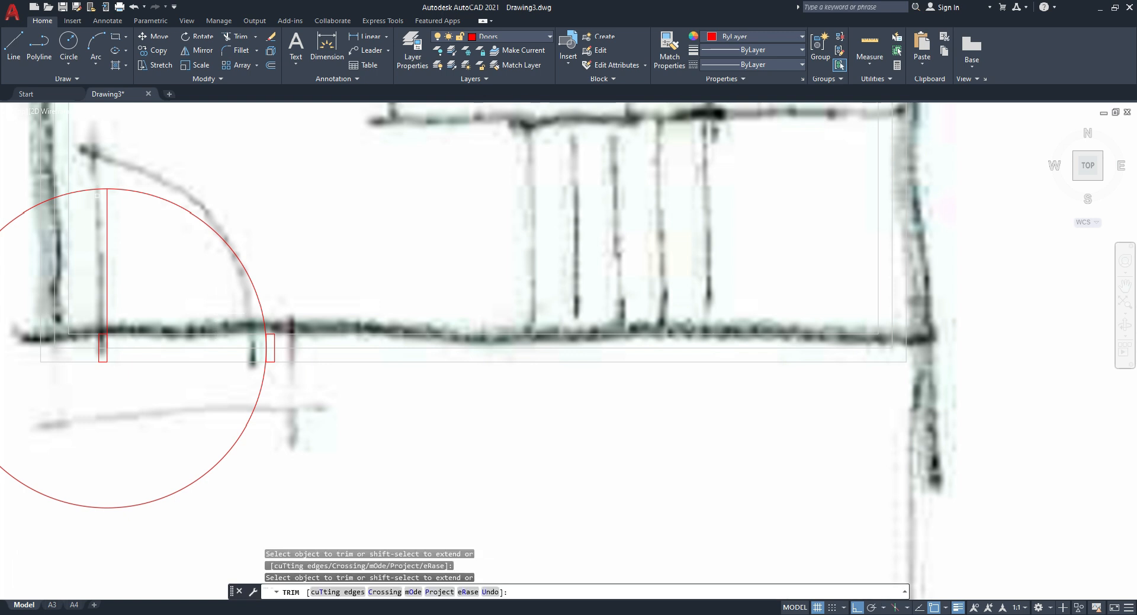
click(98, 188)
scroll(266, 344, up, 6)
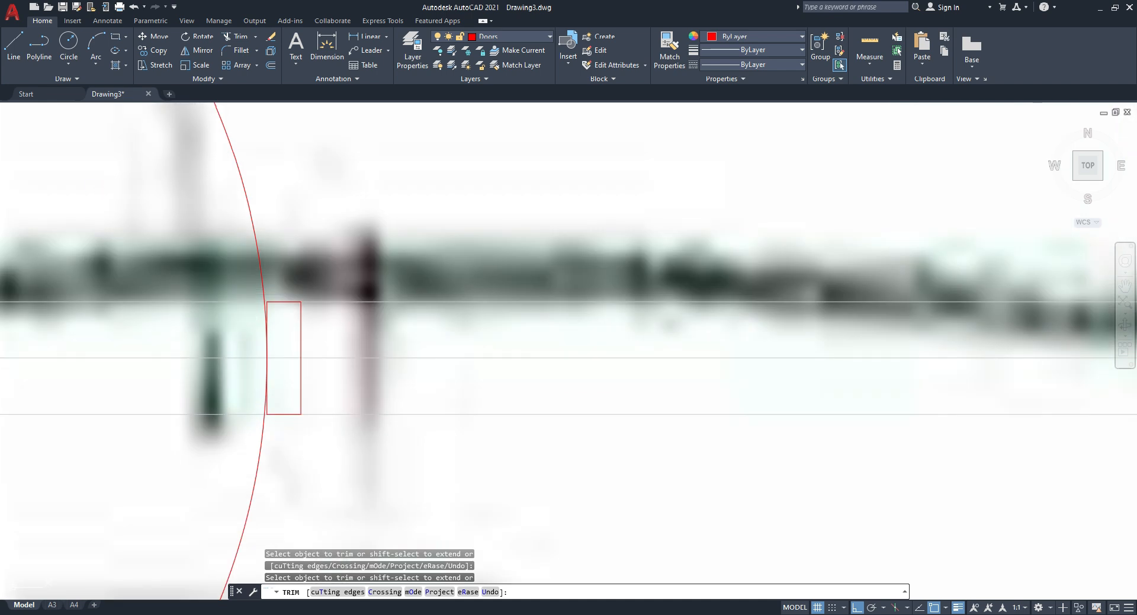
scroll(341, 382, down, 8)
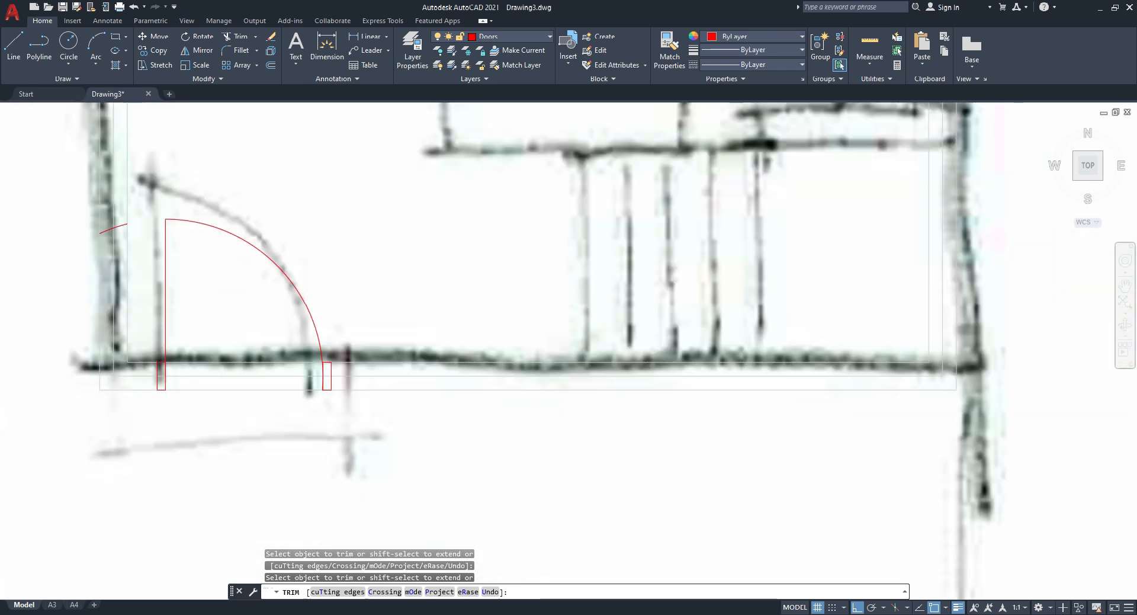
key(Escape)
drag(126, 231, 231, 342)
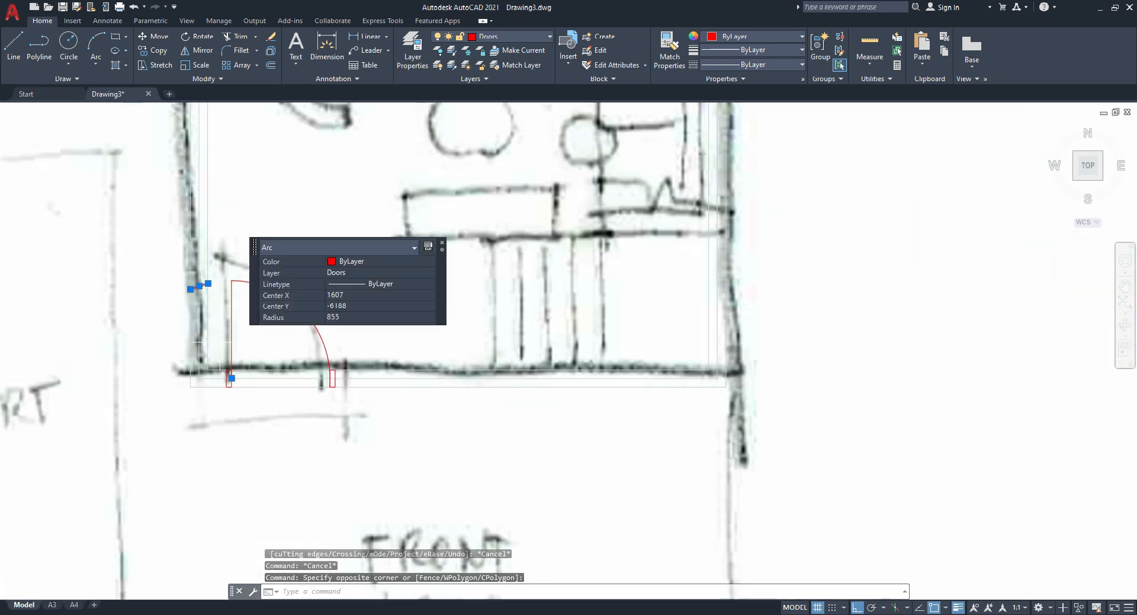
key(Delete)
Step: Convert the door leaf, swing arc and both jambs into a block named Door 1
click(220, 256)
click(382, 426)
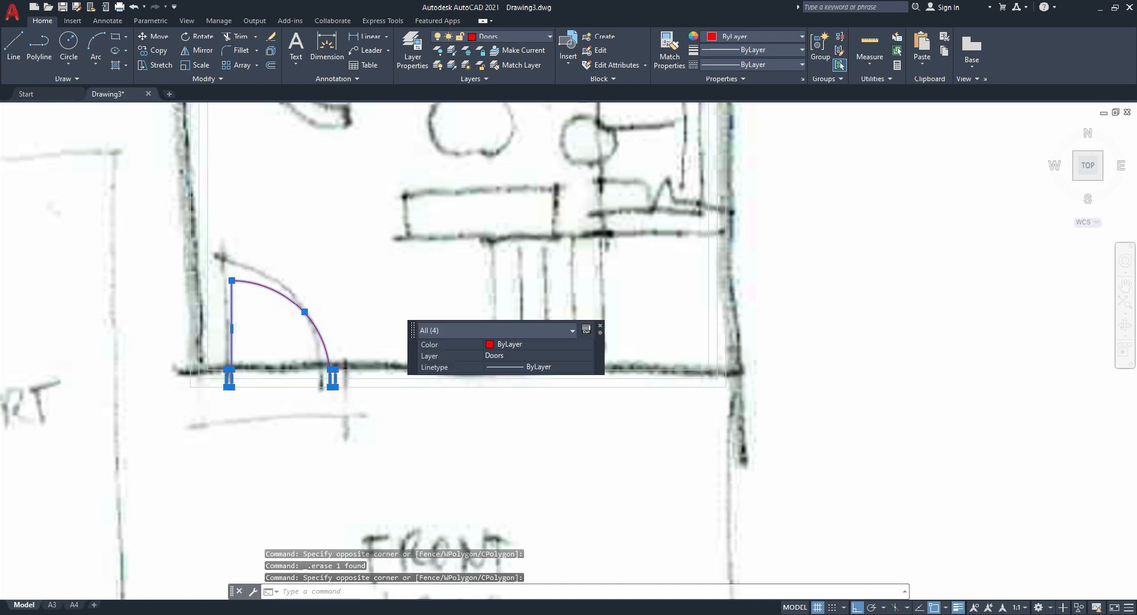
text(b)
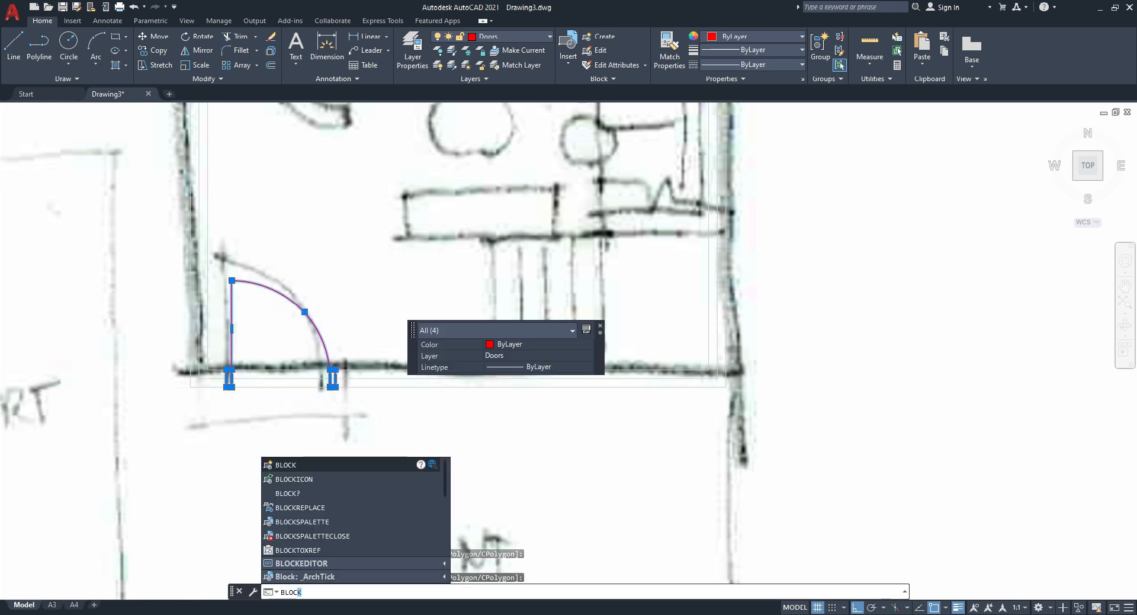
text(loc)
key(Return)
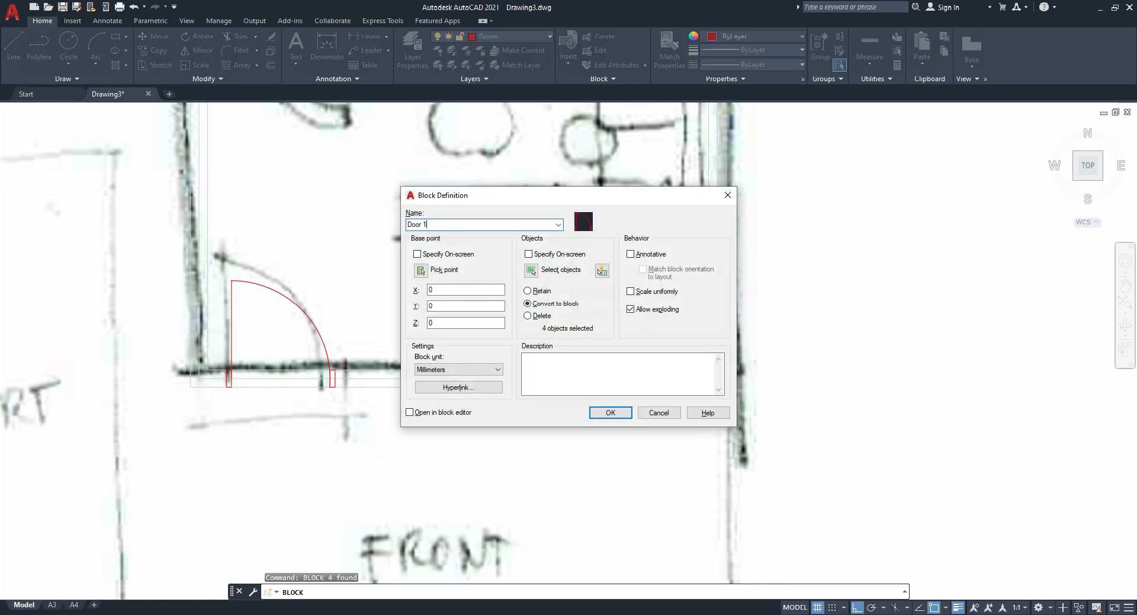
text(Door 1)
key(Return)
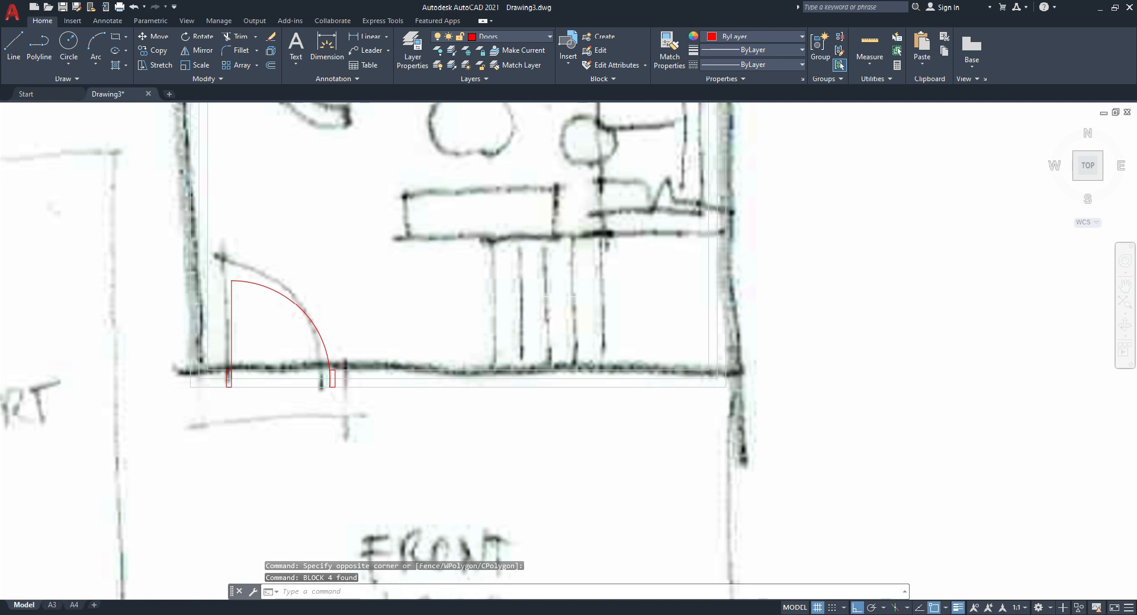
key(Escape)
key(Escape)
key(Escape)
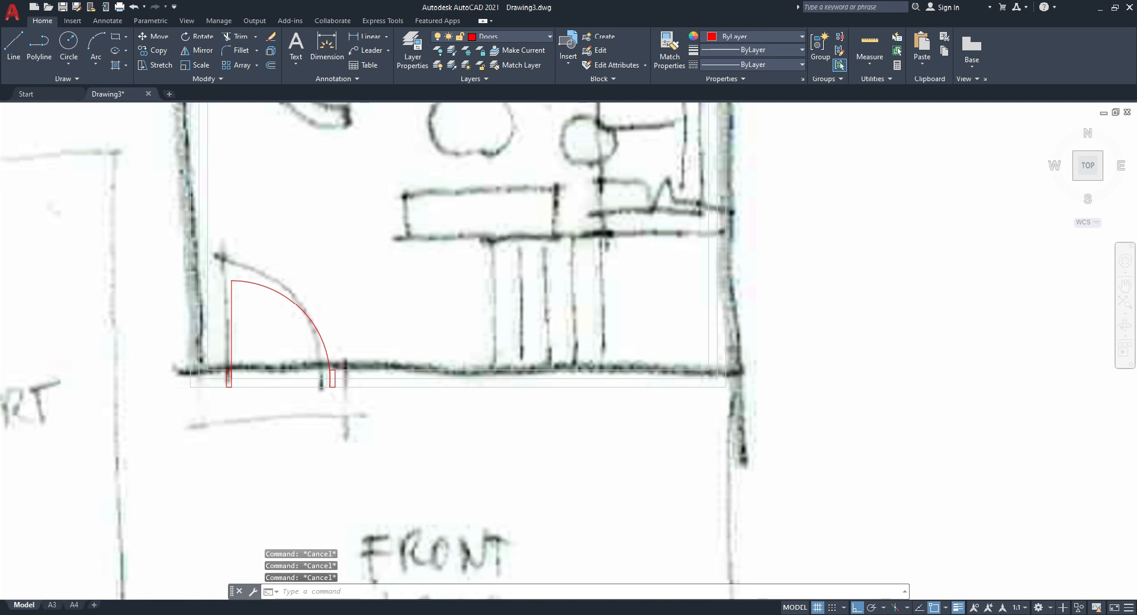
click(296, 331)
click(260, 231)
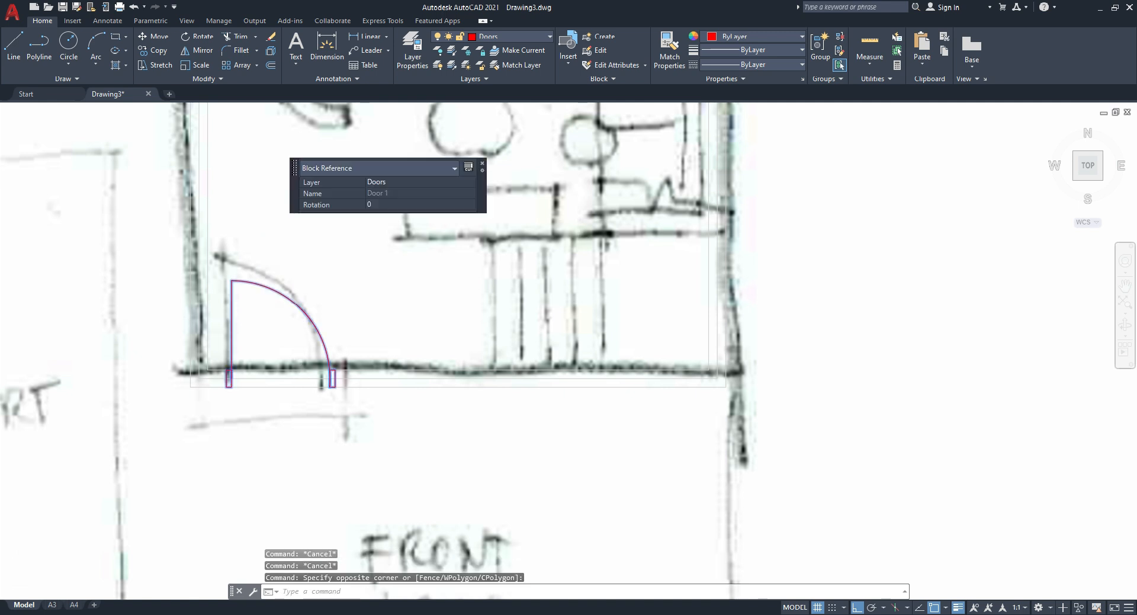
text(co)
key(Return)
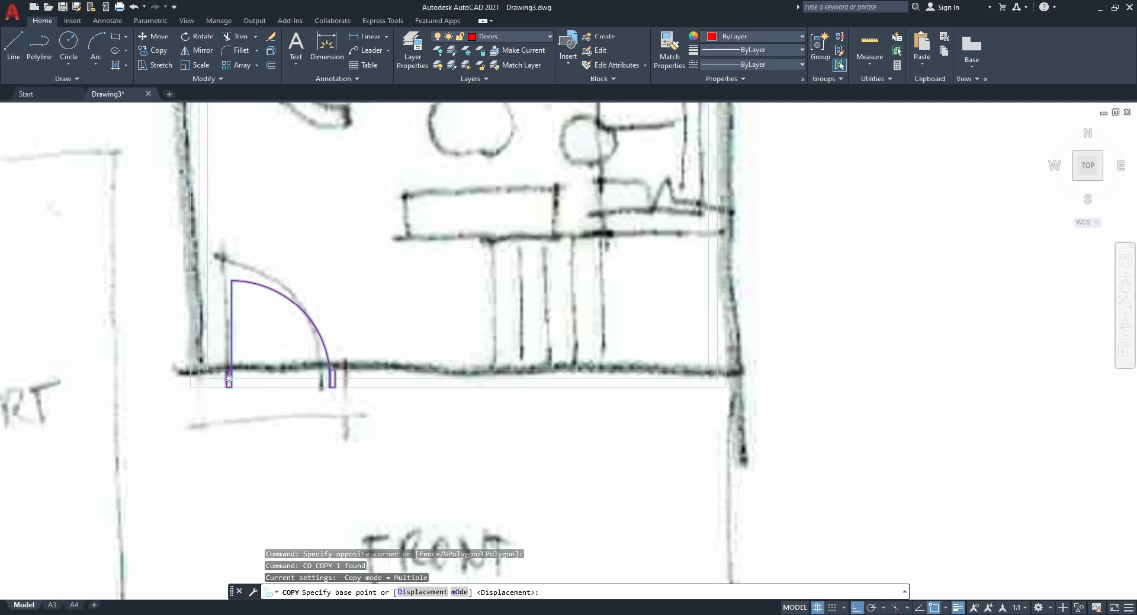
click(229, 378)
scroll(254, 332, down, 4)
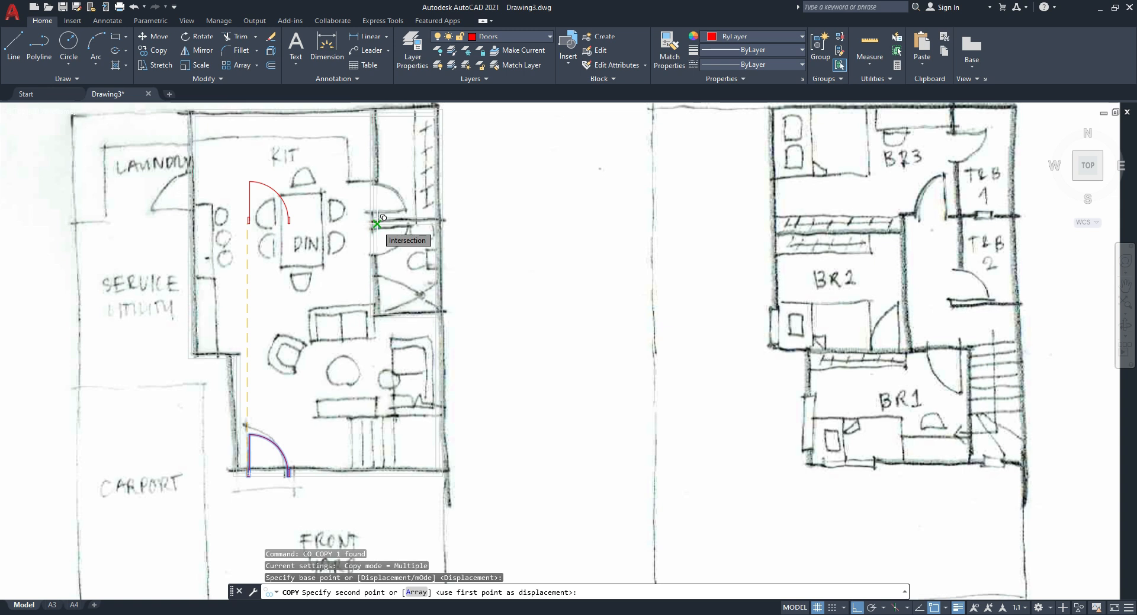
scroll(390, 216, up, 4)
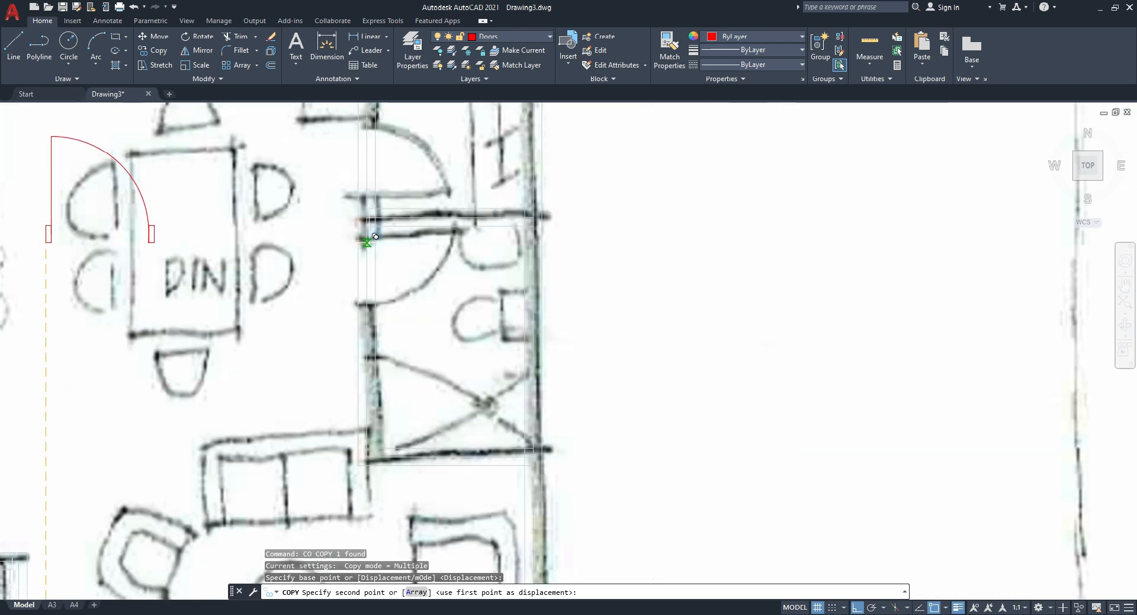
key(Escape)
Step: Try to move the sketch image 1500 horizontally away from the drafted floor plan, and undo the move
scroll(379, 234, down, 5)
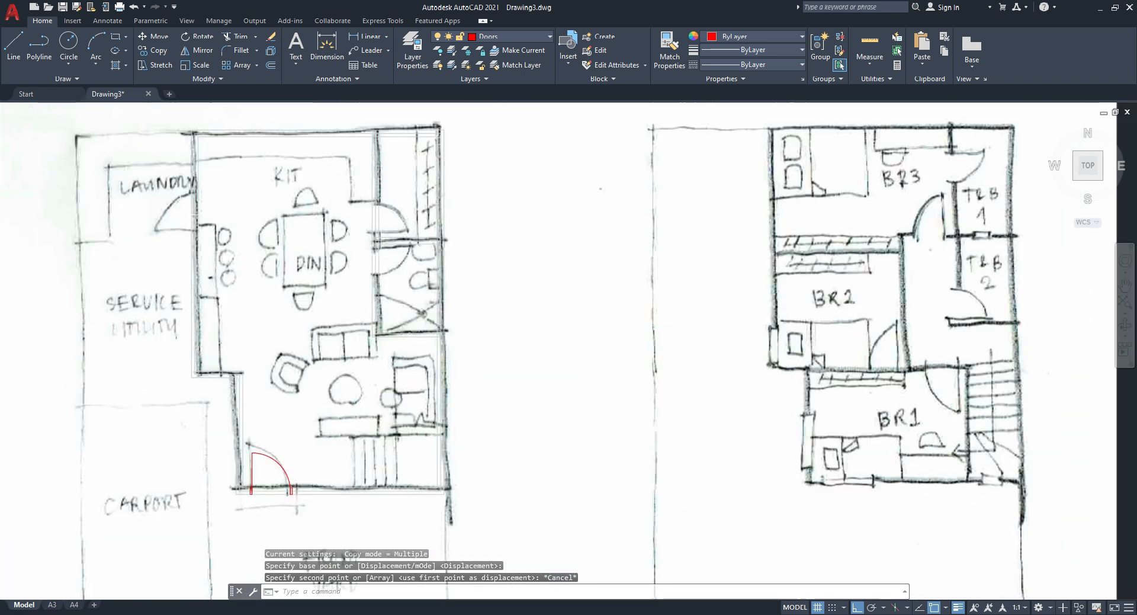
scroll(394, 232, up, 2)
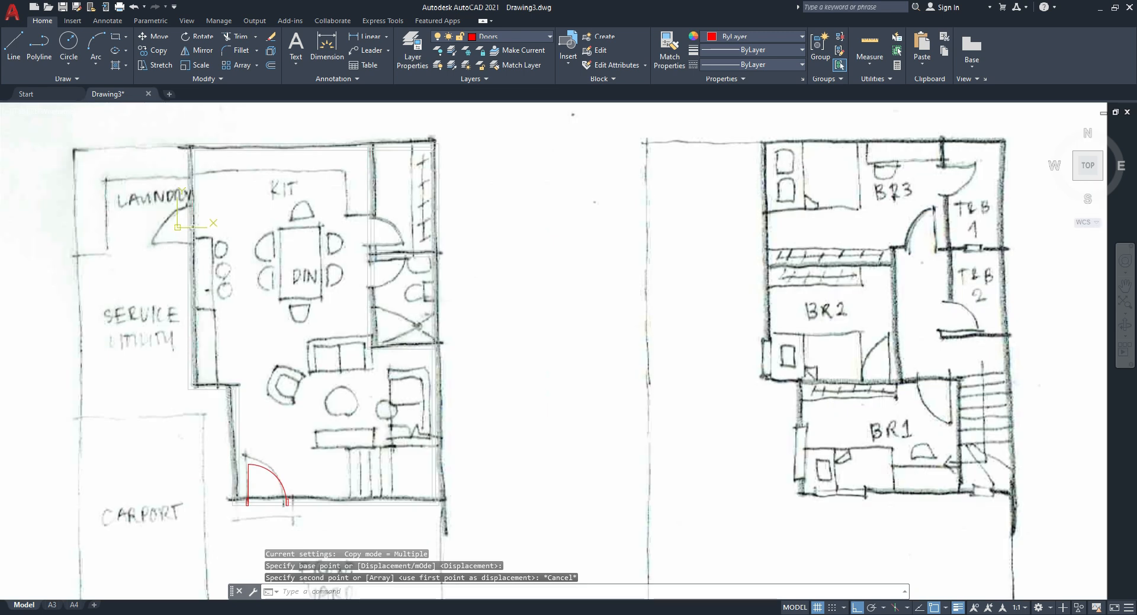
scroll(337, 257, down, 5)
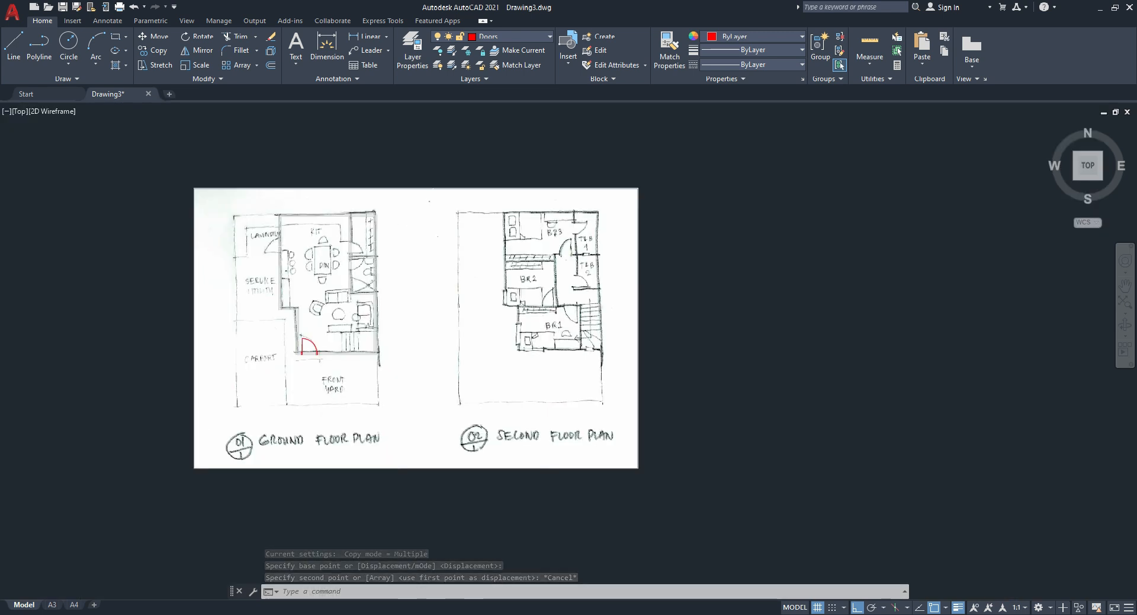
click(396, 200)
click(377, 156)
text(m)
key(Return)
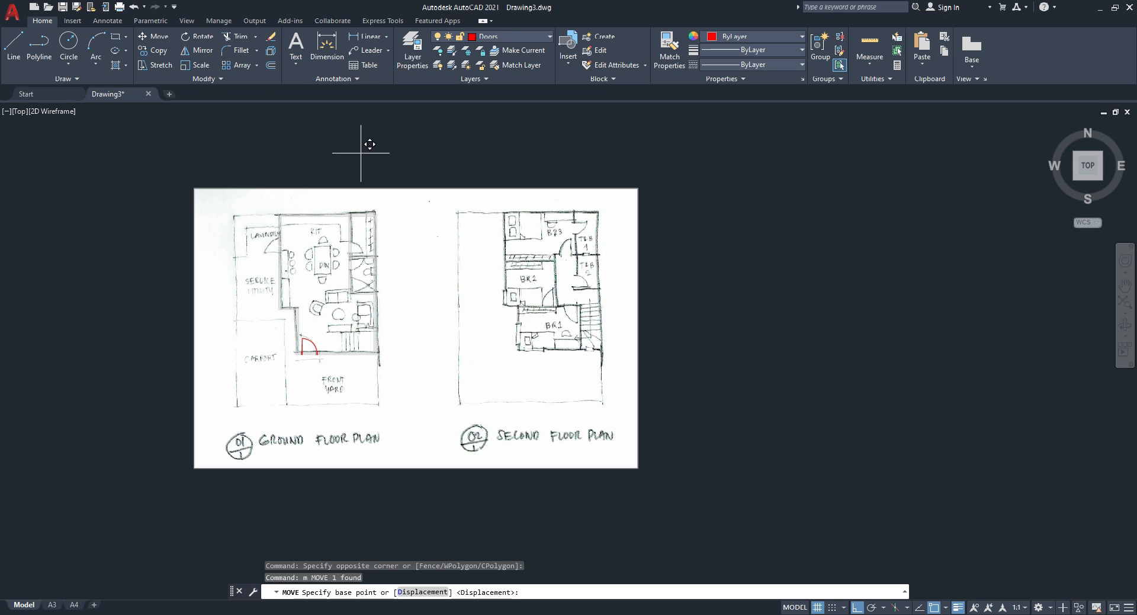
click(361, 153)
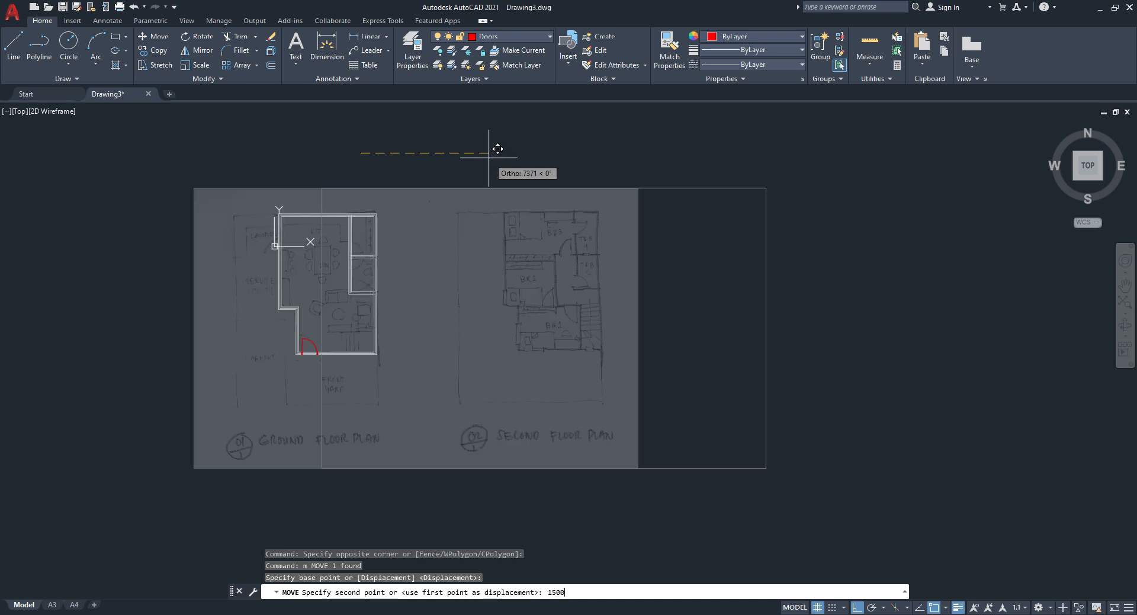
key(Return)
key(ctrl+z)
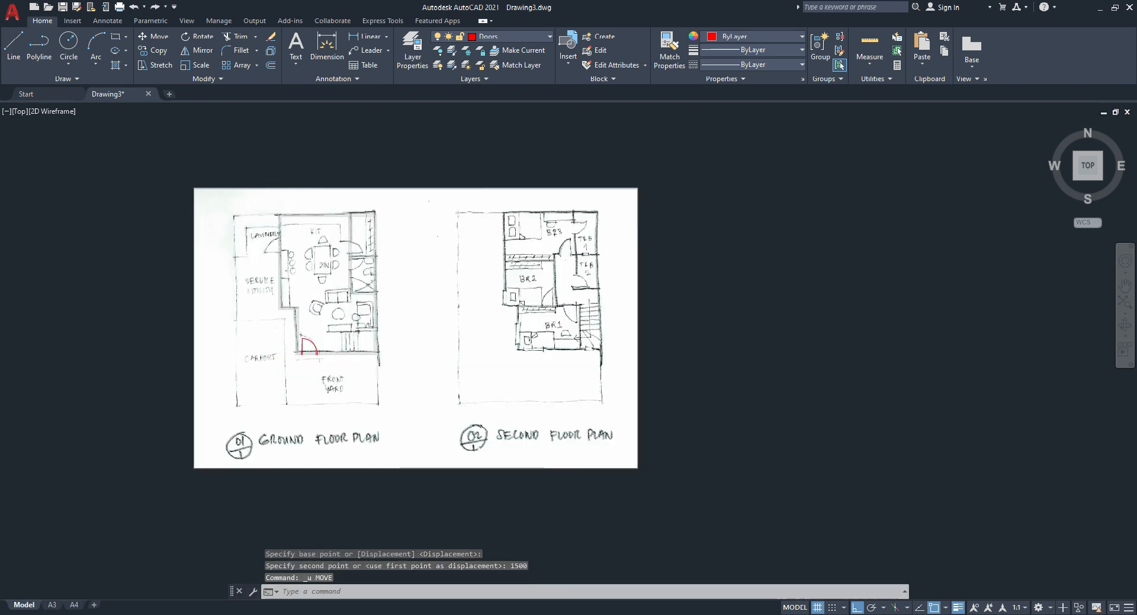
Step: Move the sketch image 15000 horizontally to the right, clear of the drafted floor plan
click(409, 201)
click(386, 127)
text(m)
key(Return)
click(397, 151)
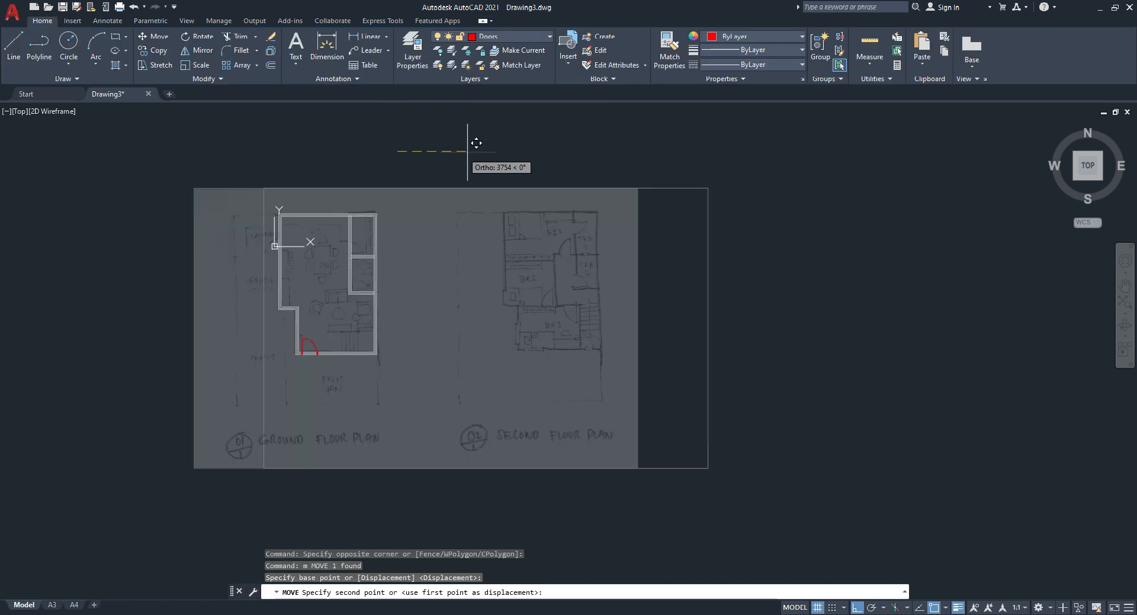
text(15000)
key(Return)
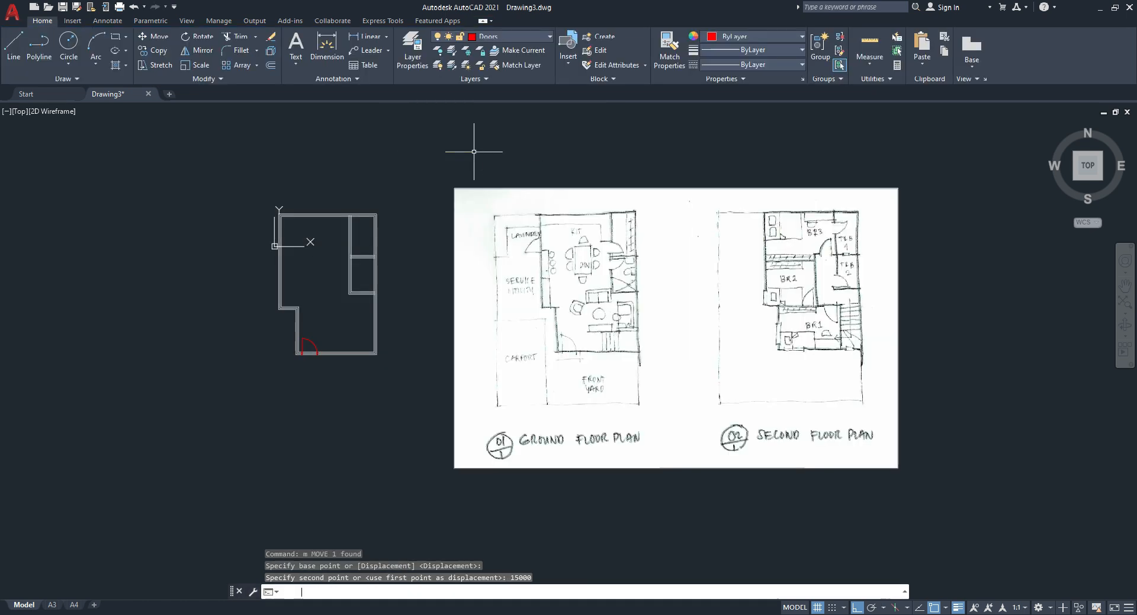
key(Escape)
key(Escape)
scroll(299, 332, up, 6)
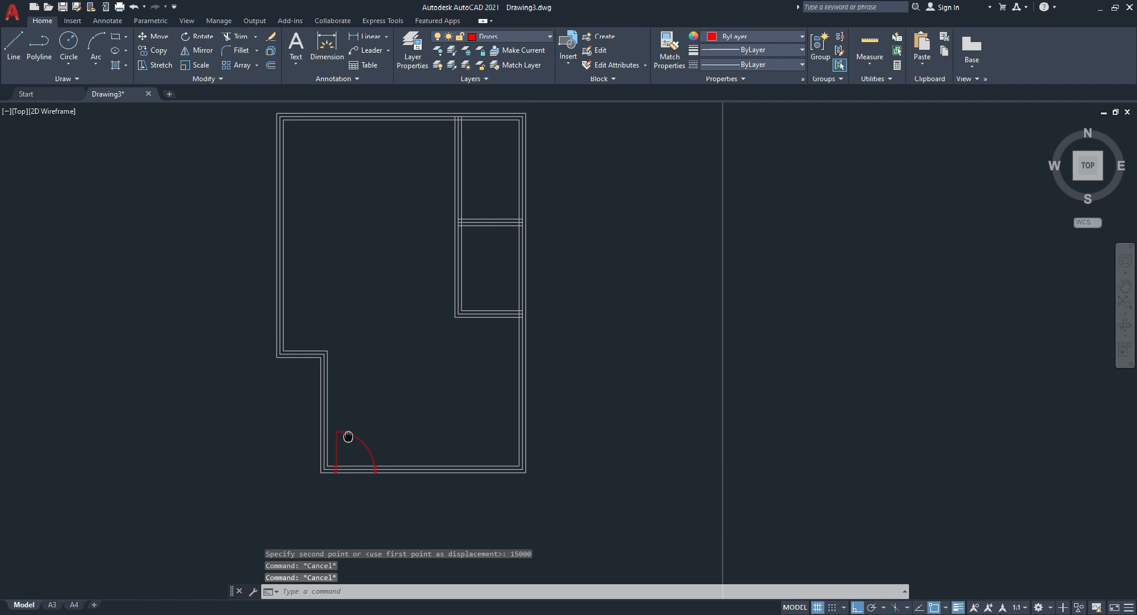
click(353, 438)
key(Escape)
drag(482, 470, 456, 444)
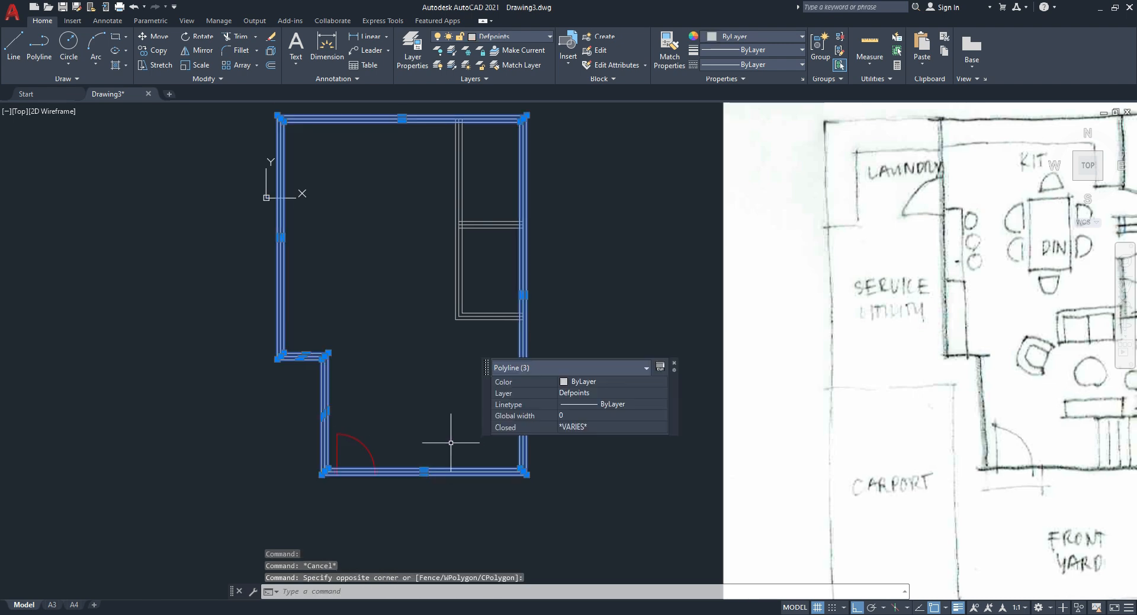
key(Escape)
Step: Copy the entrance door block from its jamb to the inner partition wall, just below the crosswall between the two small rooms
click(368, 434)
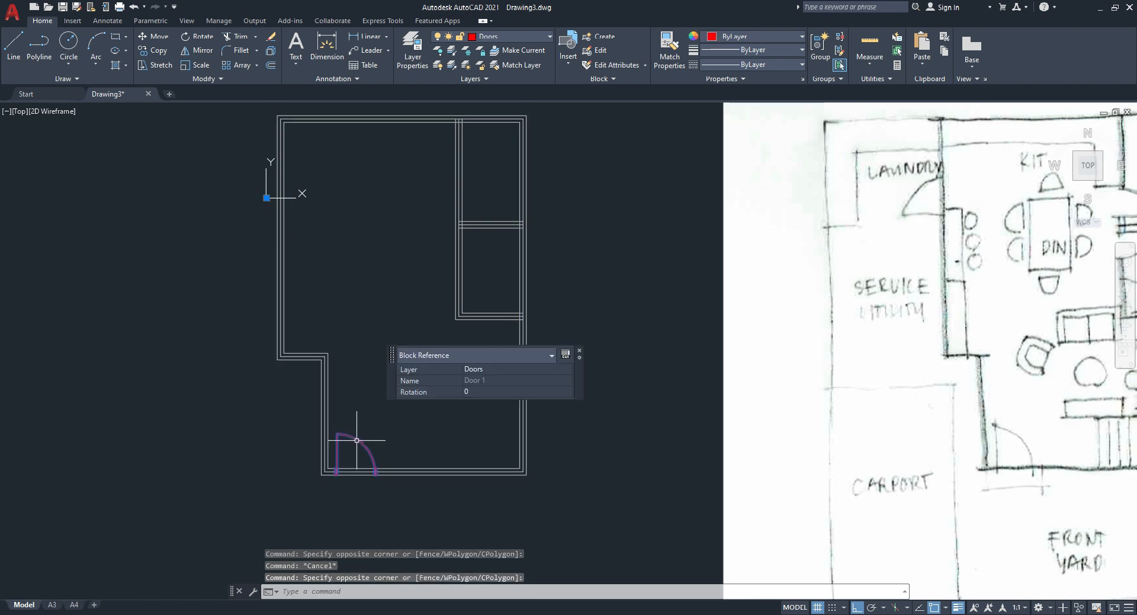
text(co)
key(Return)
scroll(331, 468, up, 4)
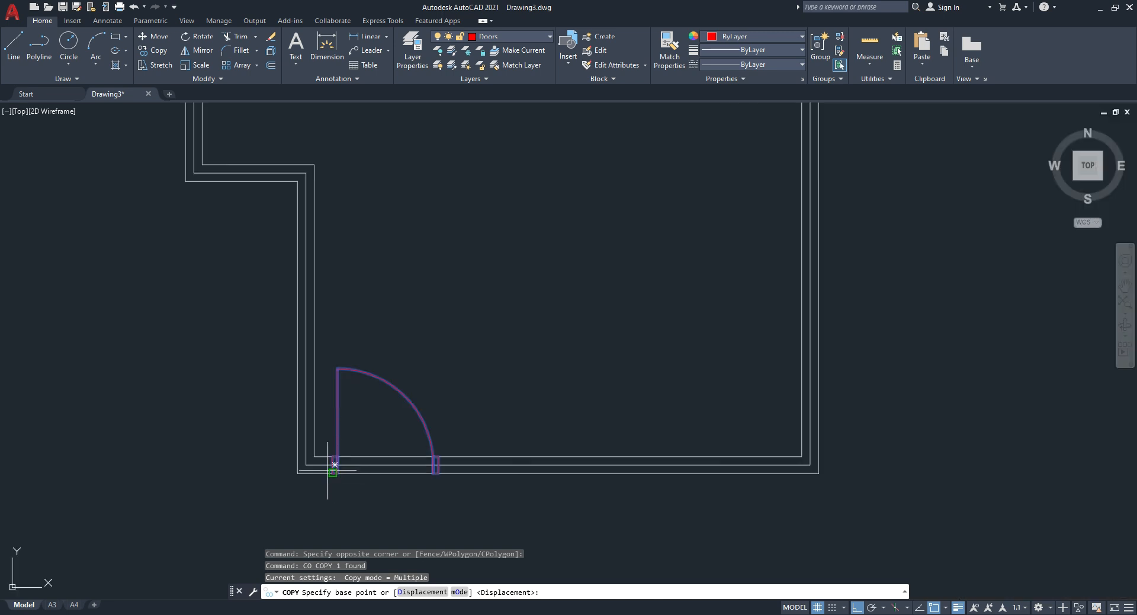
click(332, 456)
scroll(278, 531, down, 2)
scroll(512, 142, up, 4)
middle_drag(510, 139, 328, 431)
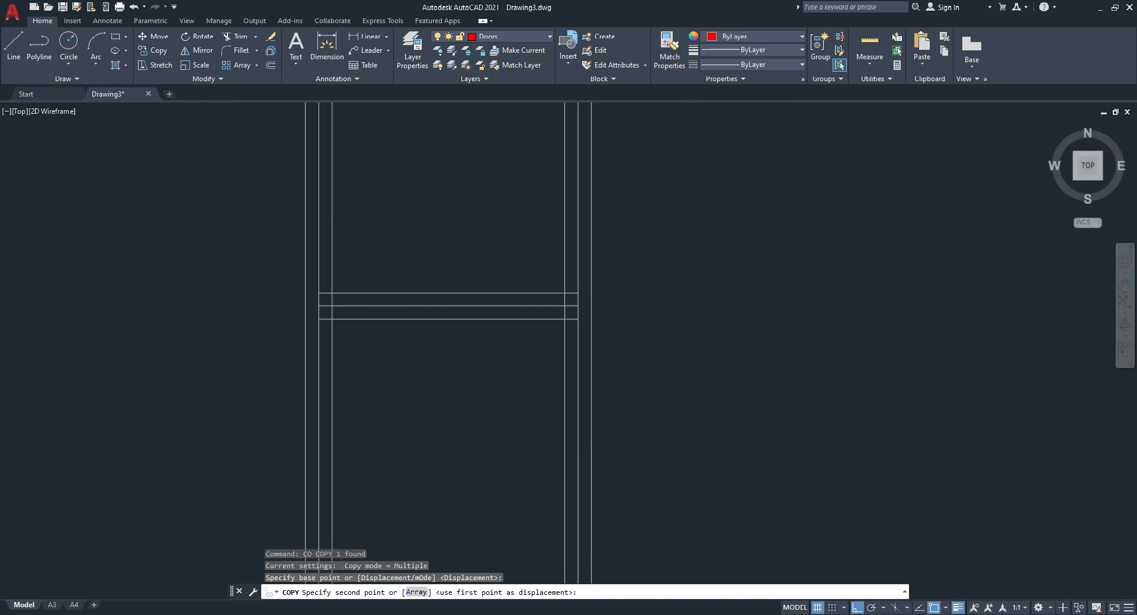
click(332, 343)
key(Escape)
Step: Try to rotate the copied door about its jamb corner to a freely picked angle, and undo the rotation
click(339, 325)
text(ro)
key(Return)
click(333, 343)
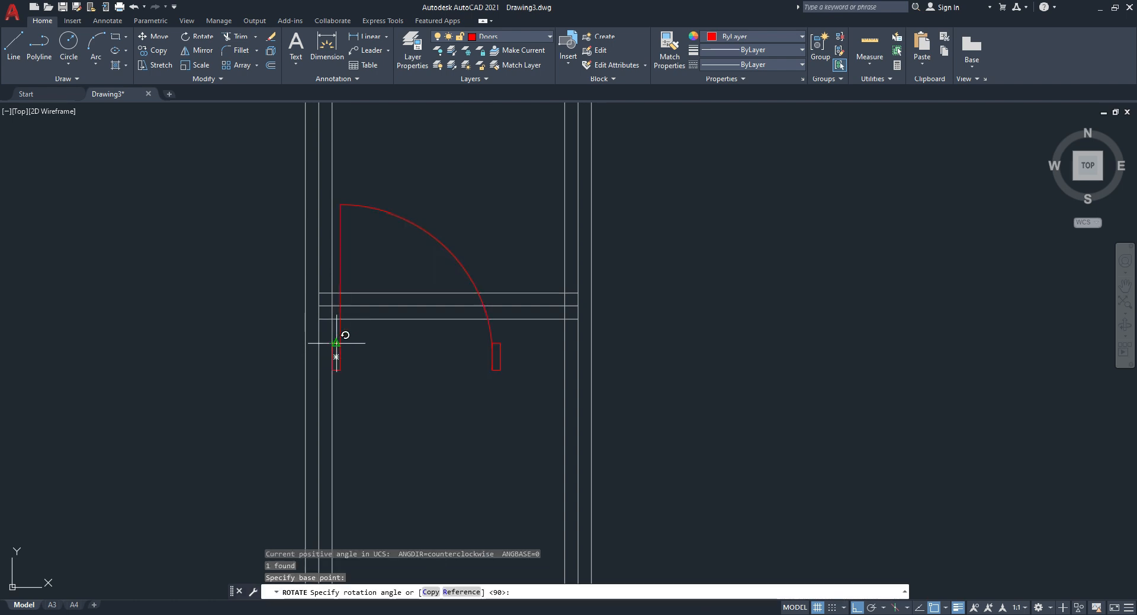
click(309, 434)
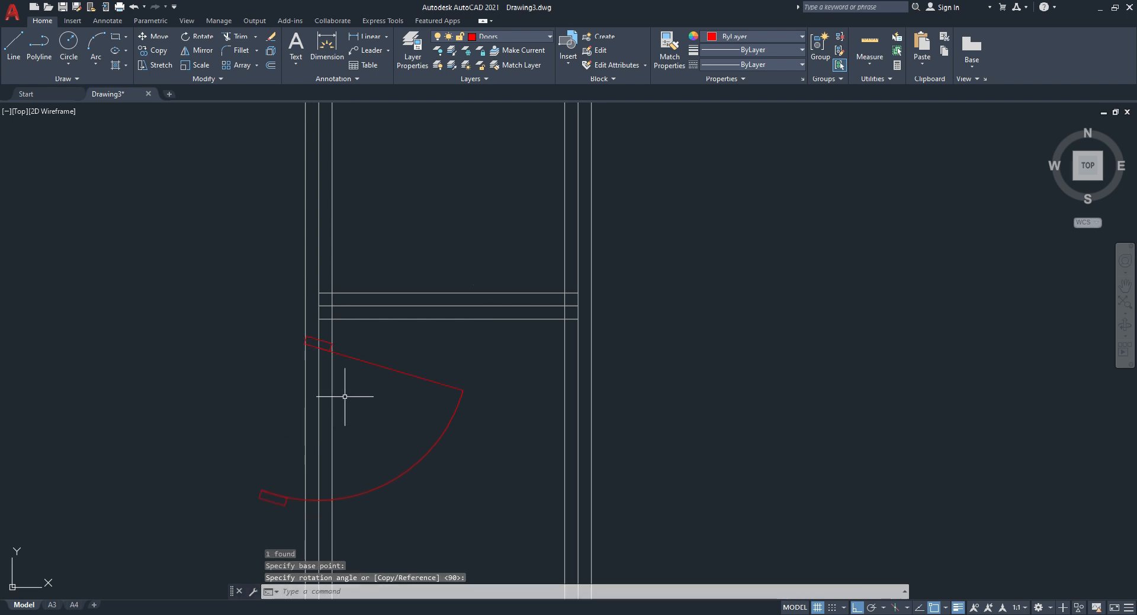
key(ctrl+z)
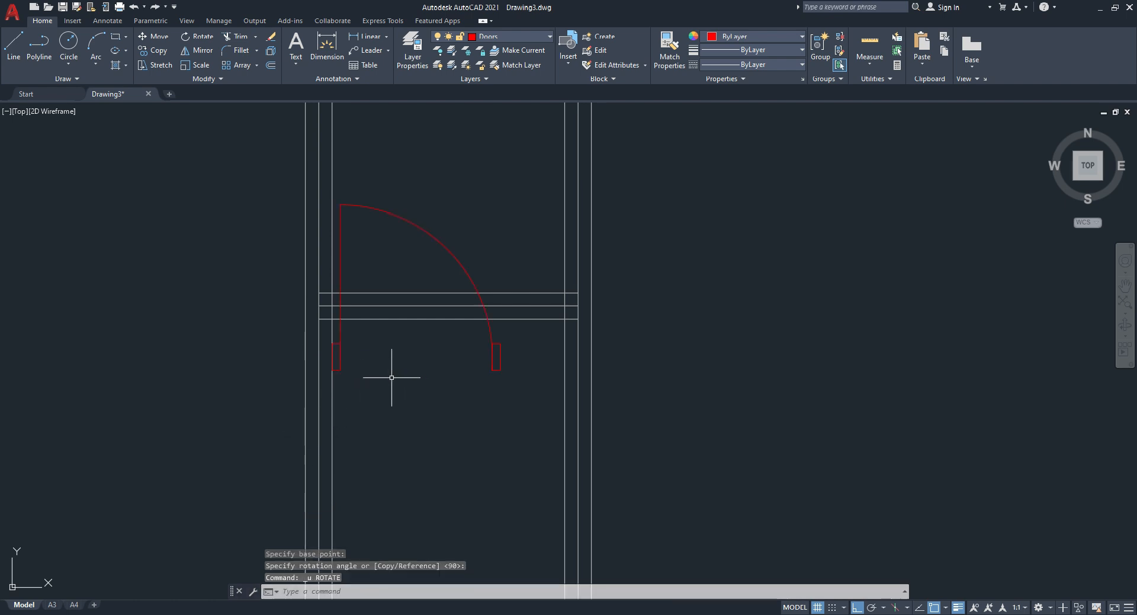
Step: Rotate the copied door 270° about its jamb corner so its jambs lie in the vertical partition wall
click(340, 328)
text(ro)
key(Return)
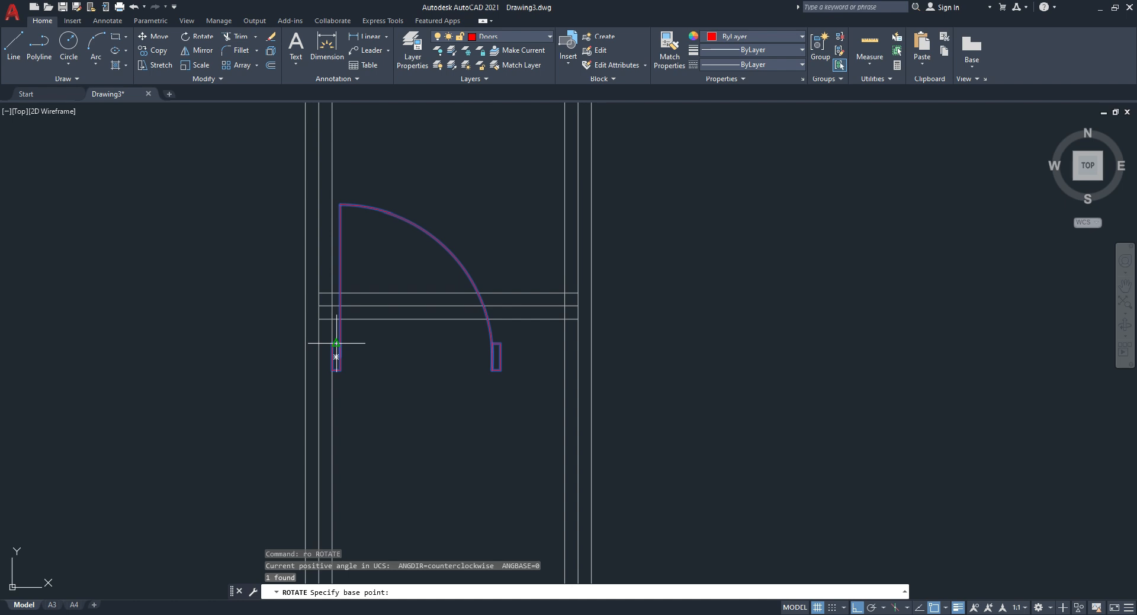
click(333, 343)
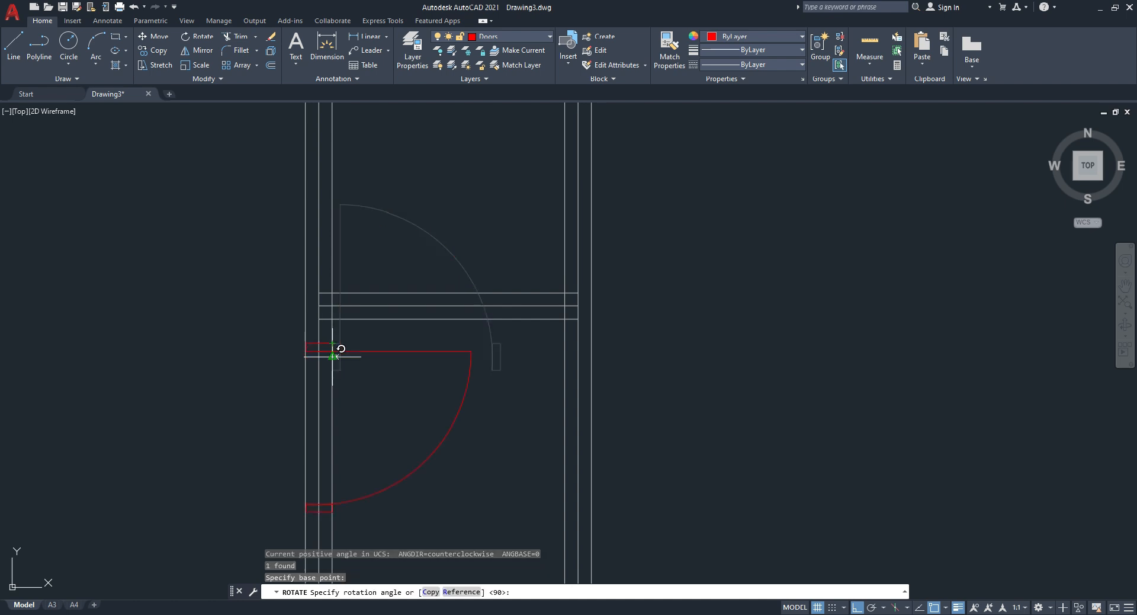
click(335, 398)
scroll(360, 356, down, 2)
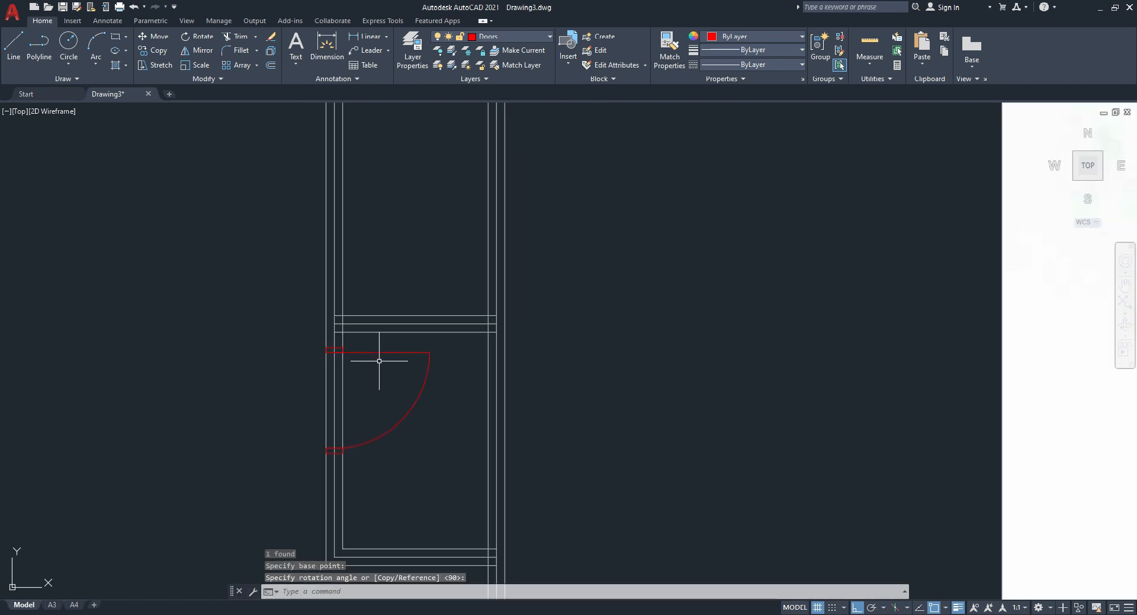
Step: Mirror the partition door across the crosswall's centreline to the room above, keeping the source door
click(385, 375)
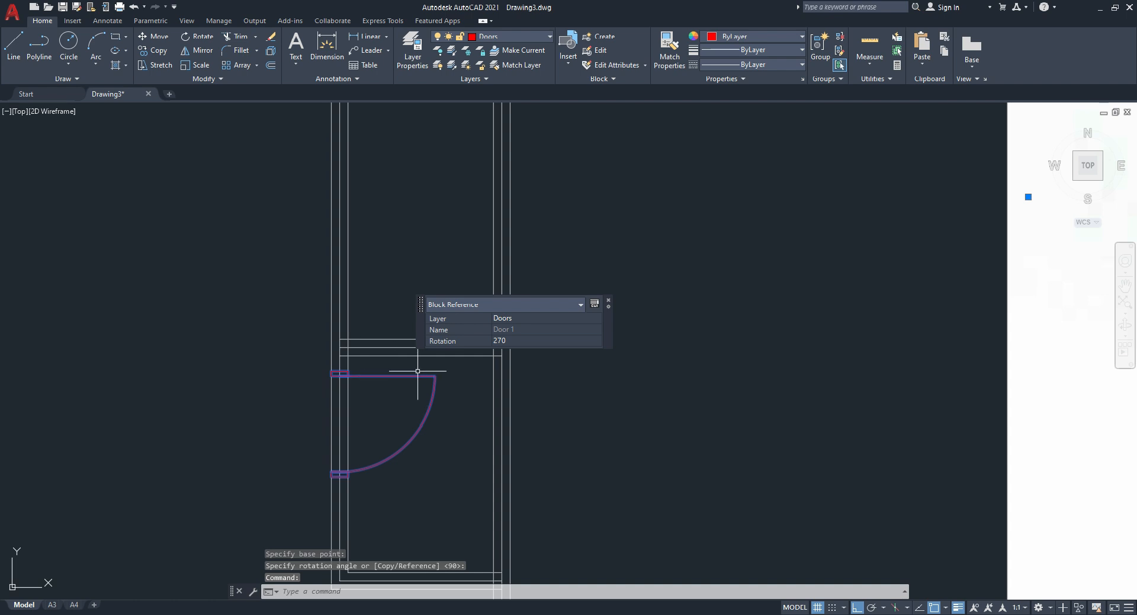
text(MI)
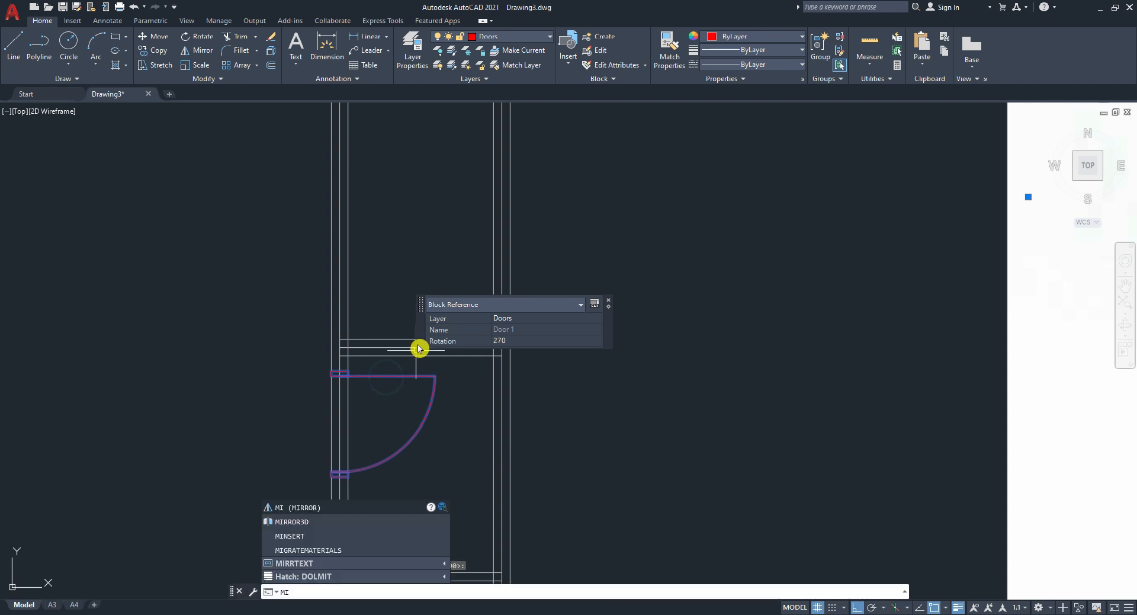
key(Return)
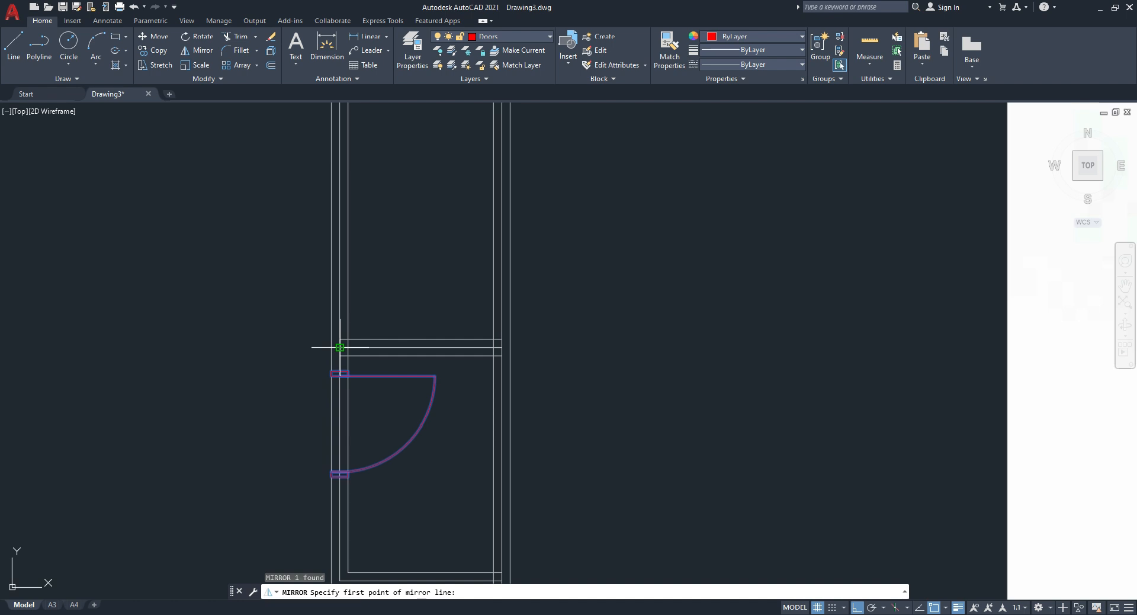
click(340, 347)
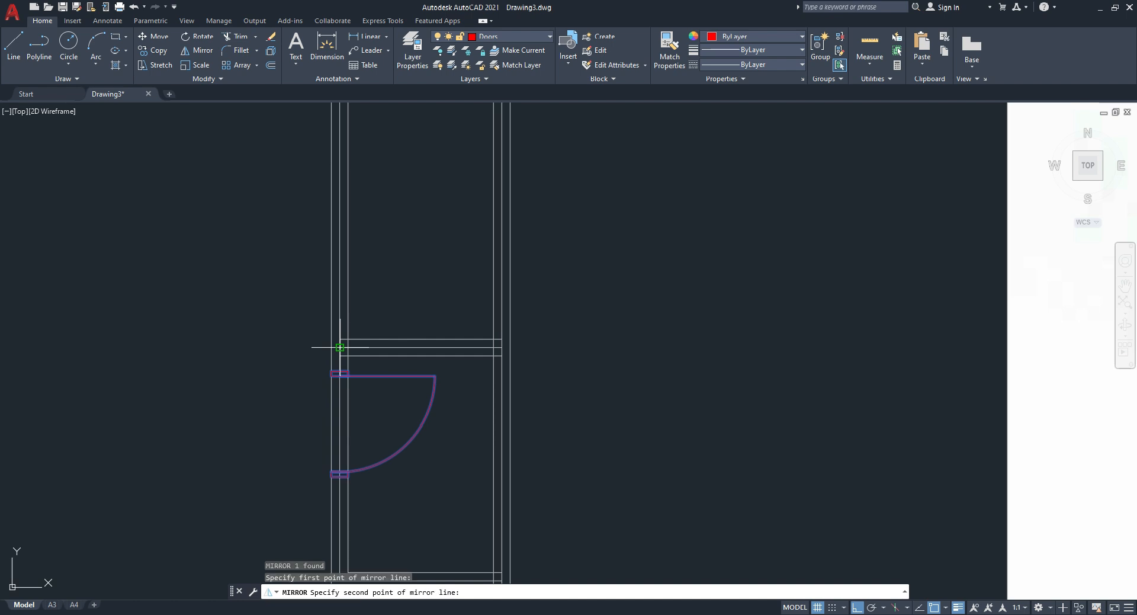
click(622, 332)
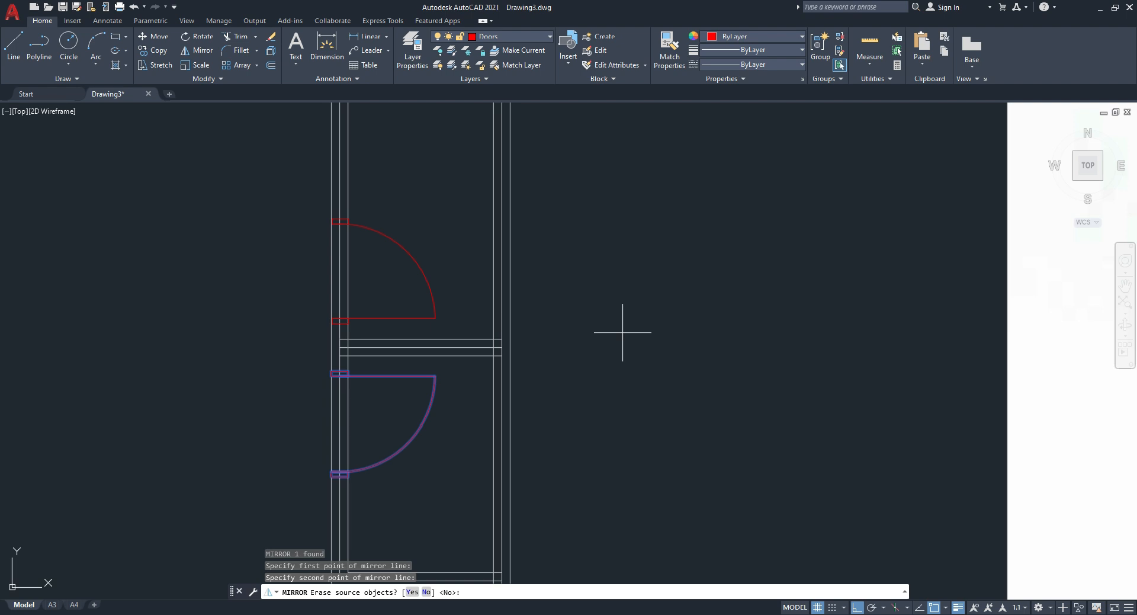
key(Return)
scroll(622, 332, down, 5)
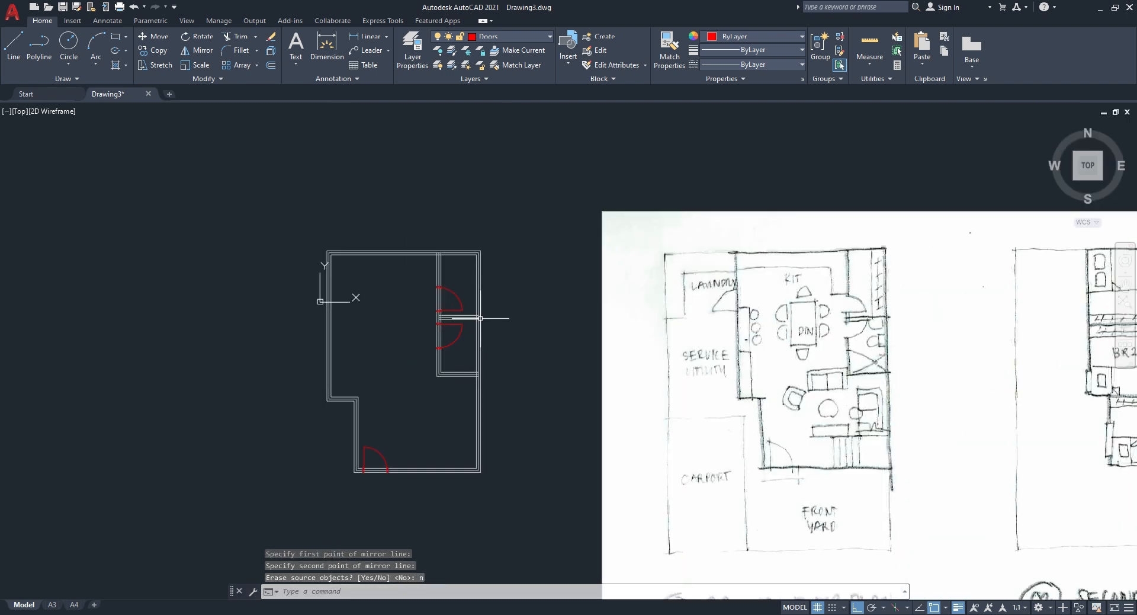
Step: Copy the entrance door block from its jamb corner to the upper part of the outer left wall
scroll(450, 299, up, 4)
scroll(426, 274, down, 2)
key(Escape)
click(404, 269)
key(Escape)
click(271, 526)
click(269, 502)
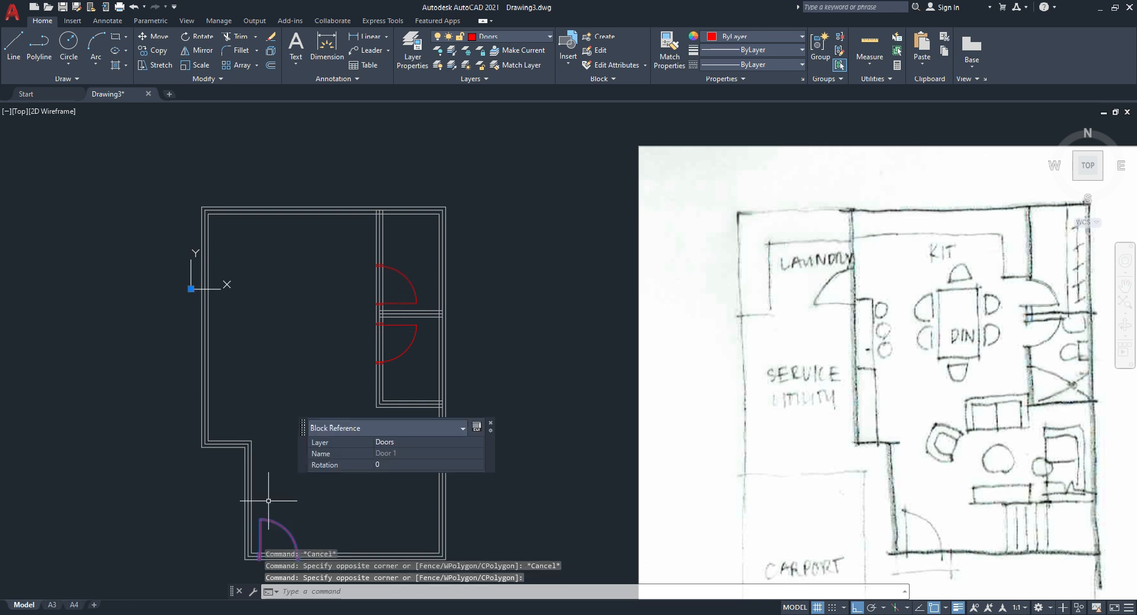
text(co)
key(Return)
middle_drag(268, 493, 277, 406)
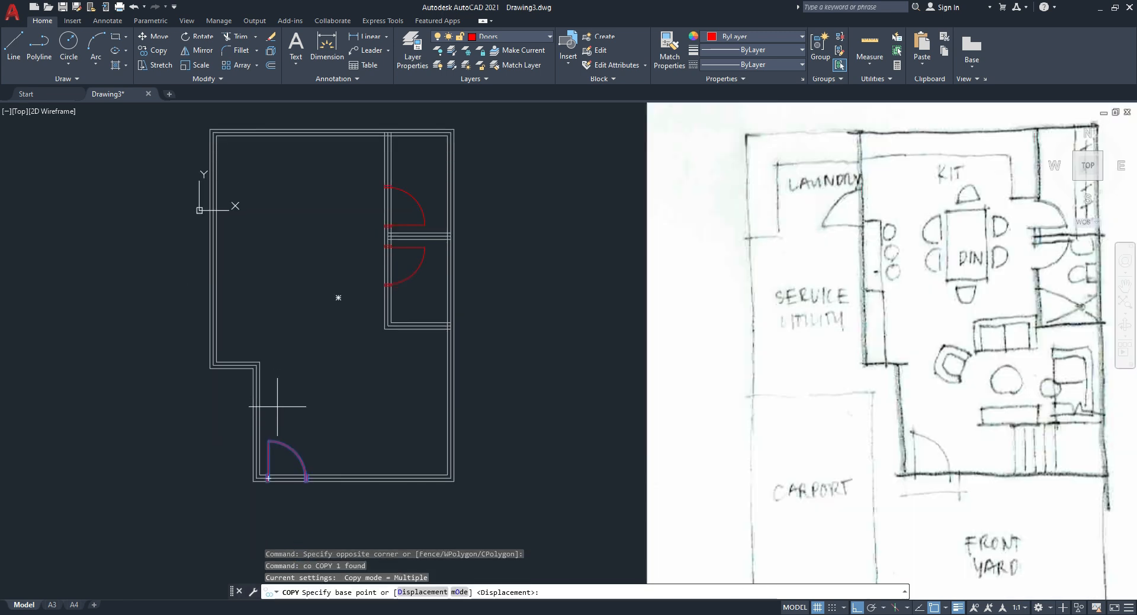
click(267, 480)
scroll(172, 213, up, 2)
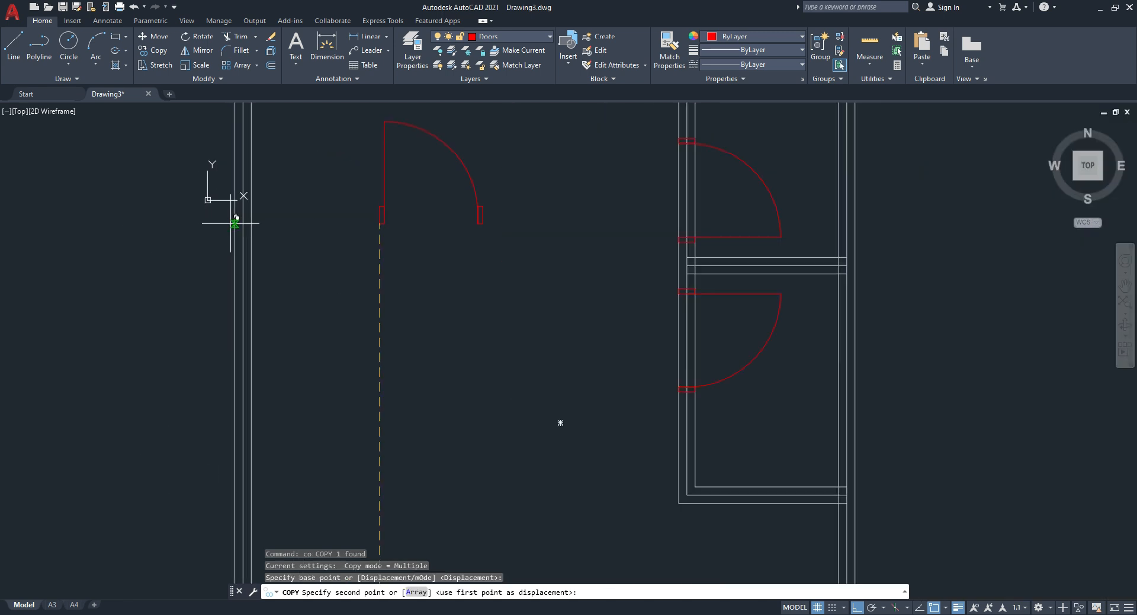
scroll(233, 223, down, 2)
scroll(233, 218, up, 2)
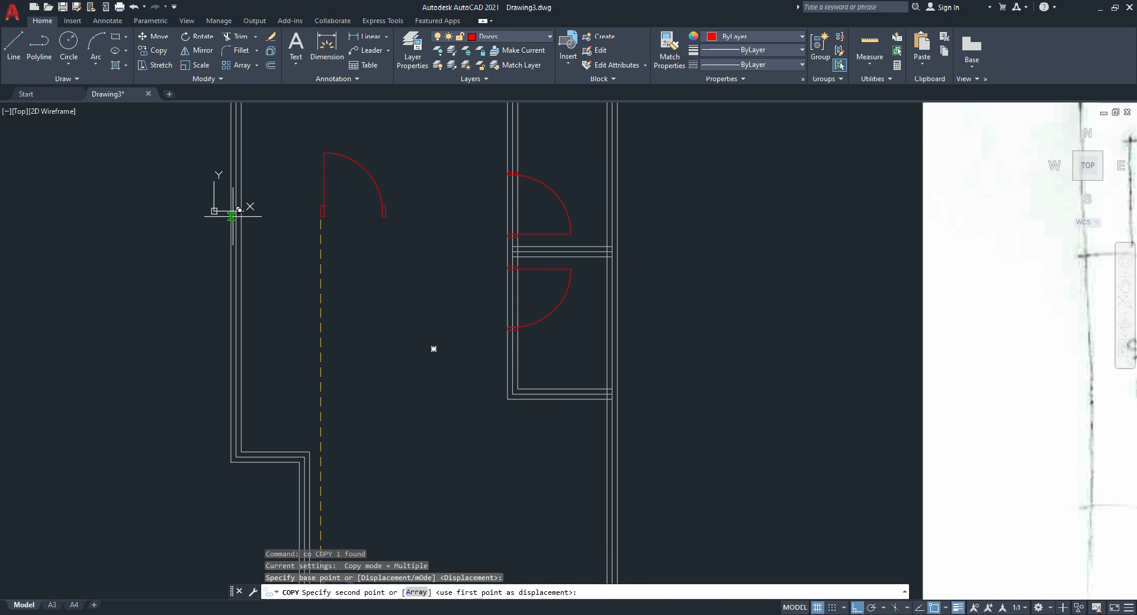
click(228, 193)
scroll(226, 230, up, 2)
middle_drag(225, 230, 231, 393)
key(Escape)
key(Escape)
Step: Rotate the outer left wall's door copy 90° about its jamb so it swings outward
click(277, 264)
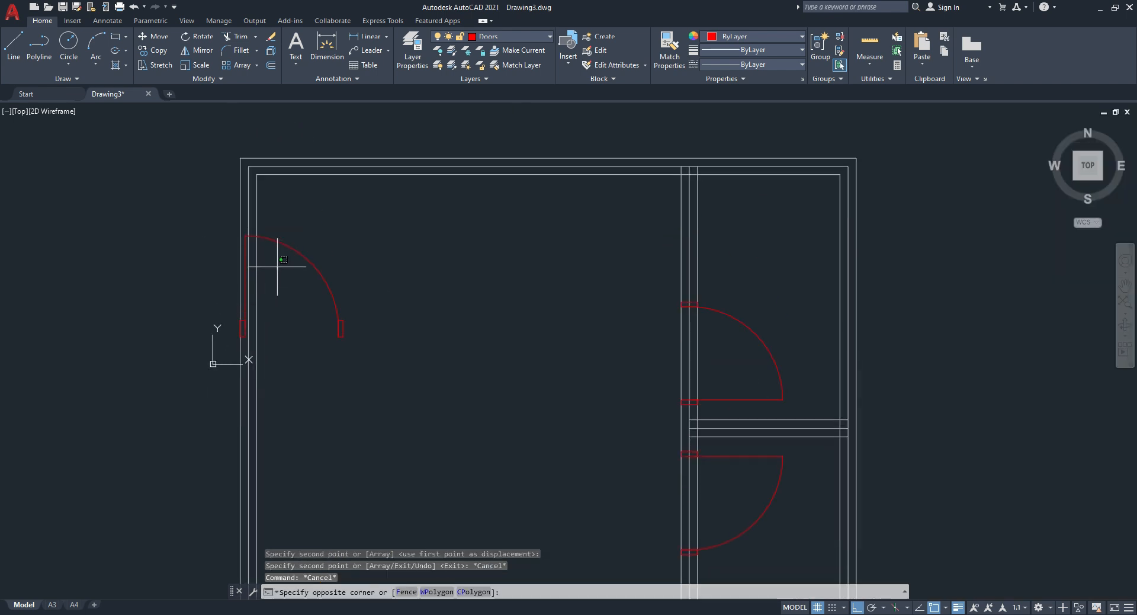
click(267, 230)
text(RO)
key(Return)
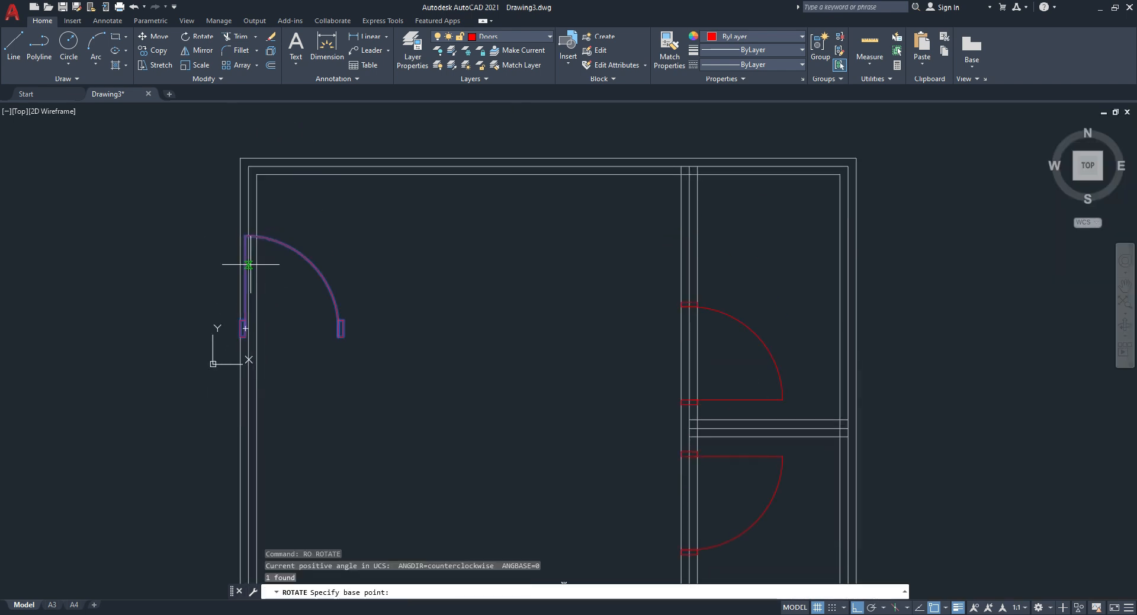
click(243, 328)
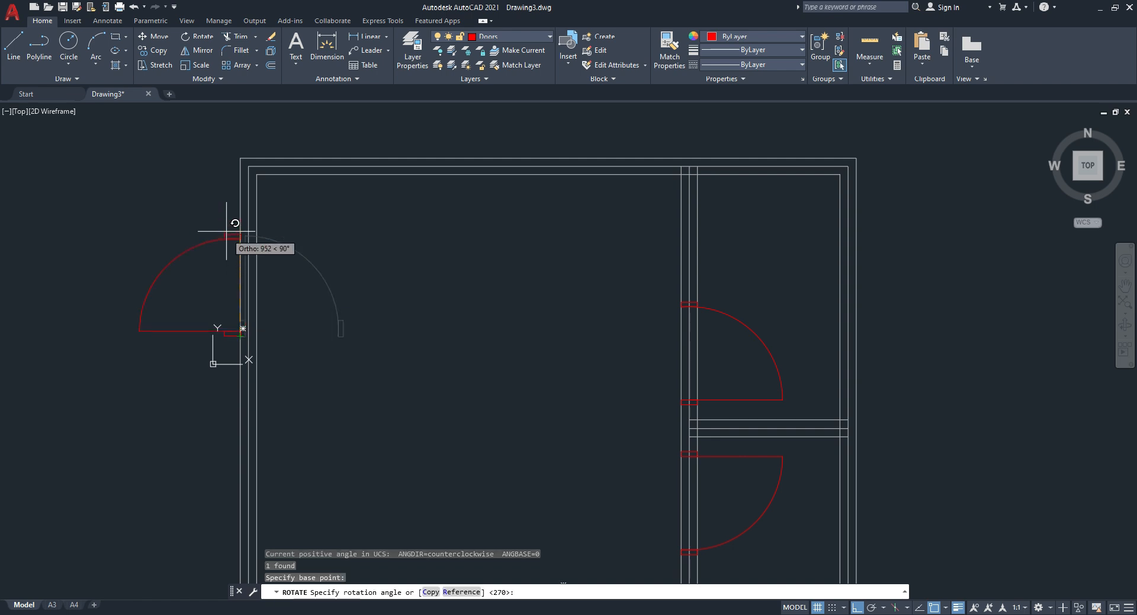
click(226, 249)
Step: Move the rotated door horizontally so its jambs sit within the outer left wall's thickness
click(226, 249)
click(228, 356)
text(M)
key(Return)
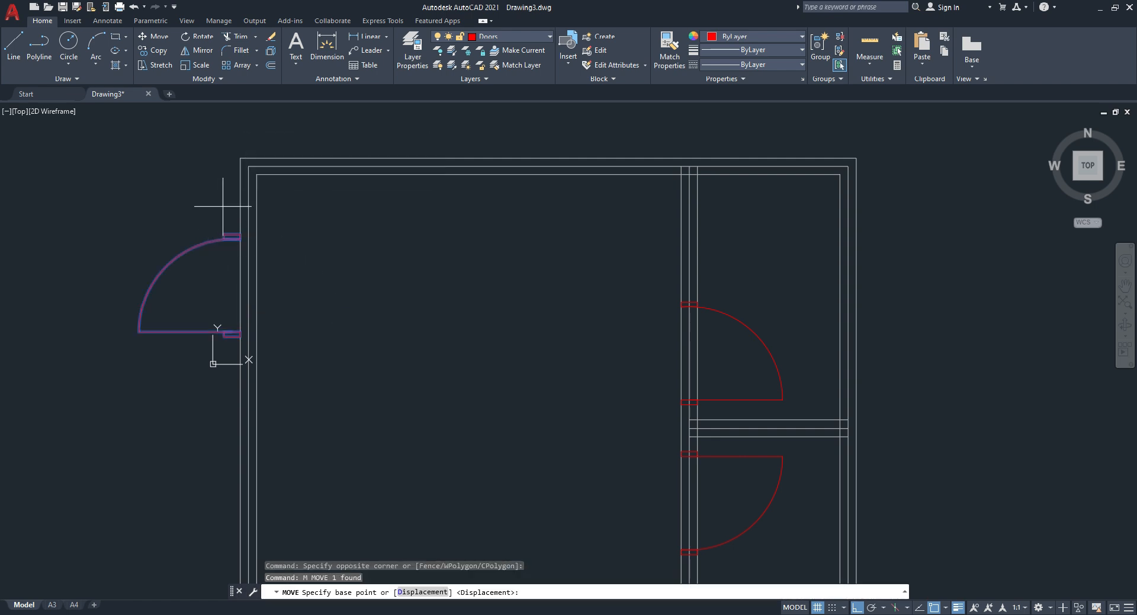
click(249, 230)
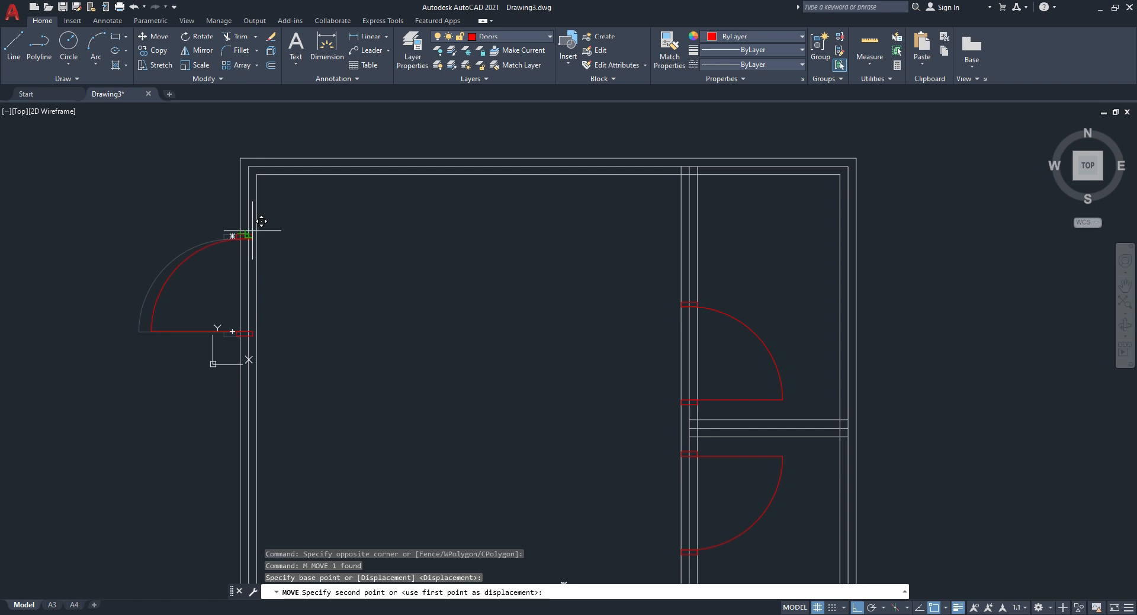
key(Escape)
scroll(299, 172, down, 4)
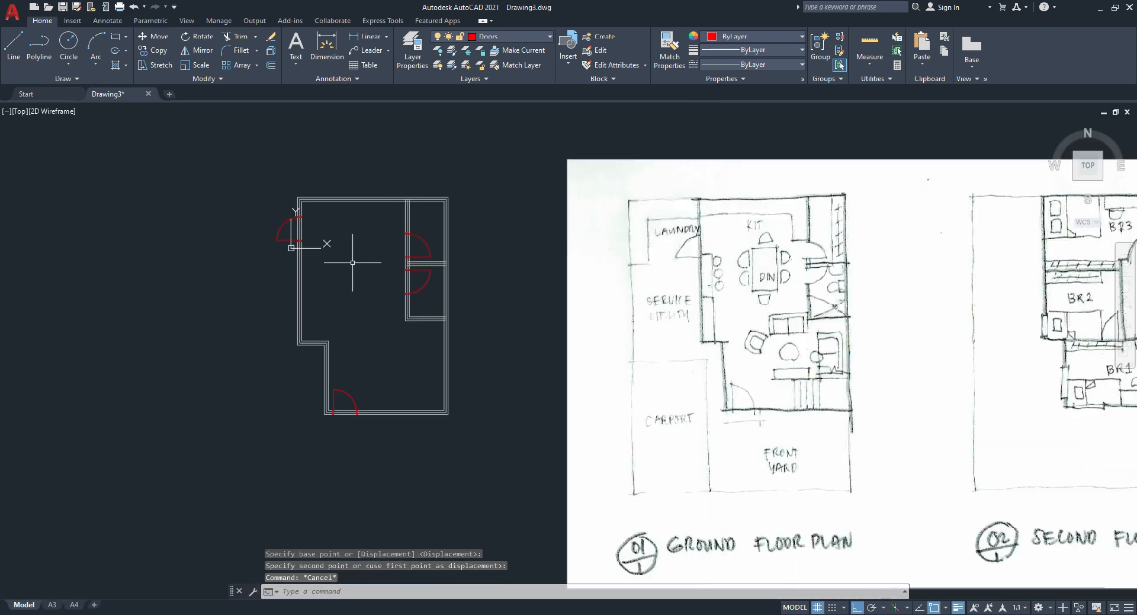
scroll(487, 267, up, 2)
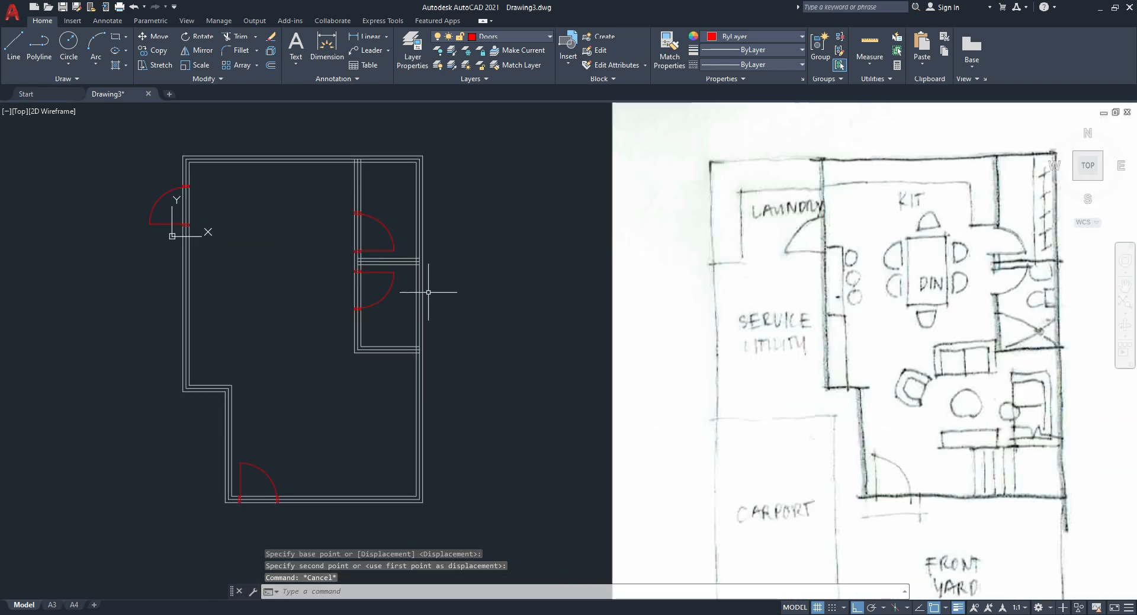
text(rec)
key(Return)
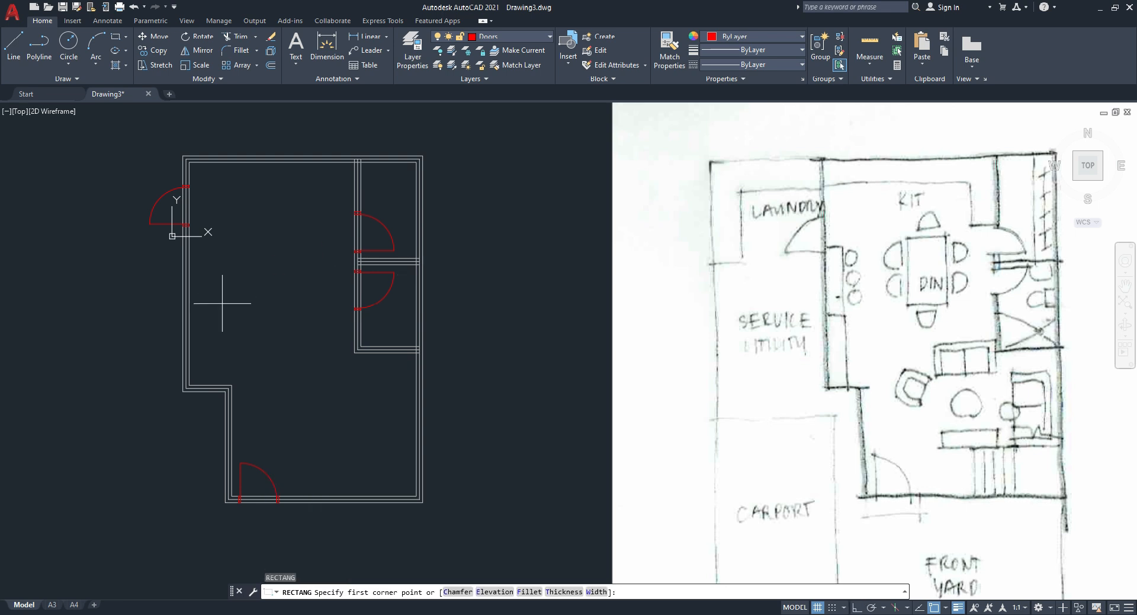
scroll(152, 266, up, 2)
key(Escape)
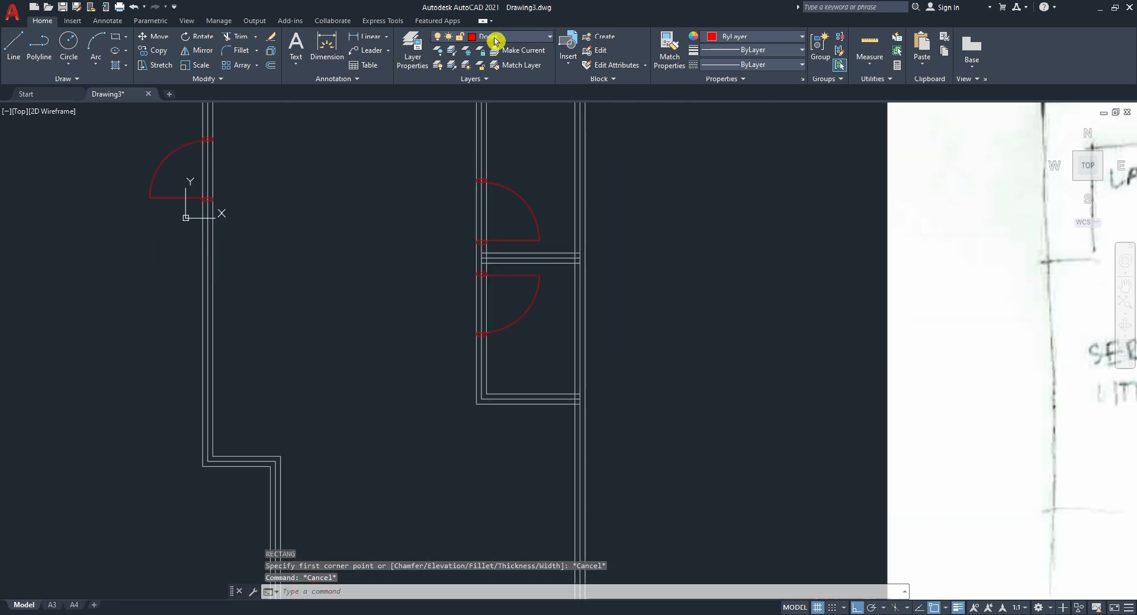
Step: Make Windows the current layer
click(494, 36)
click(489, 93)
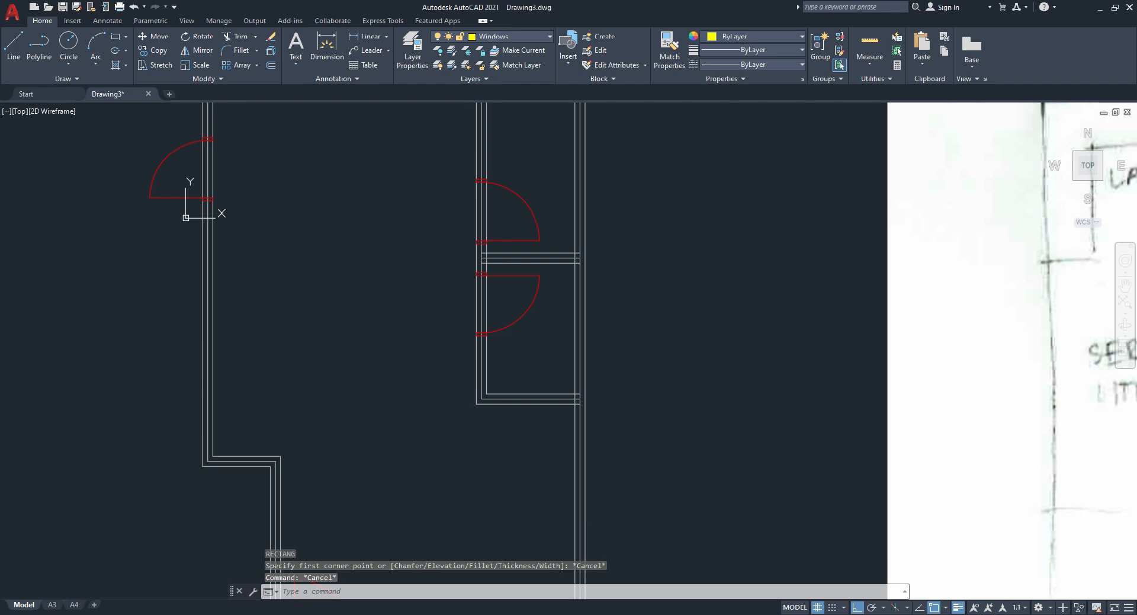
key(Escape)
key(Escape)
text(pl)
key(Return)
key(Escape)
key(Escape)
Step: Draw a window rectangle spanning the outer left wall's thickness, between the side door and the wall's lower corner
text(rec)
key(Return)
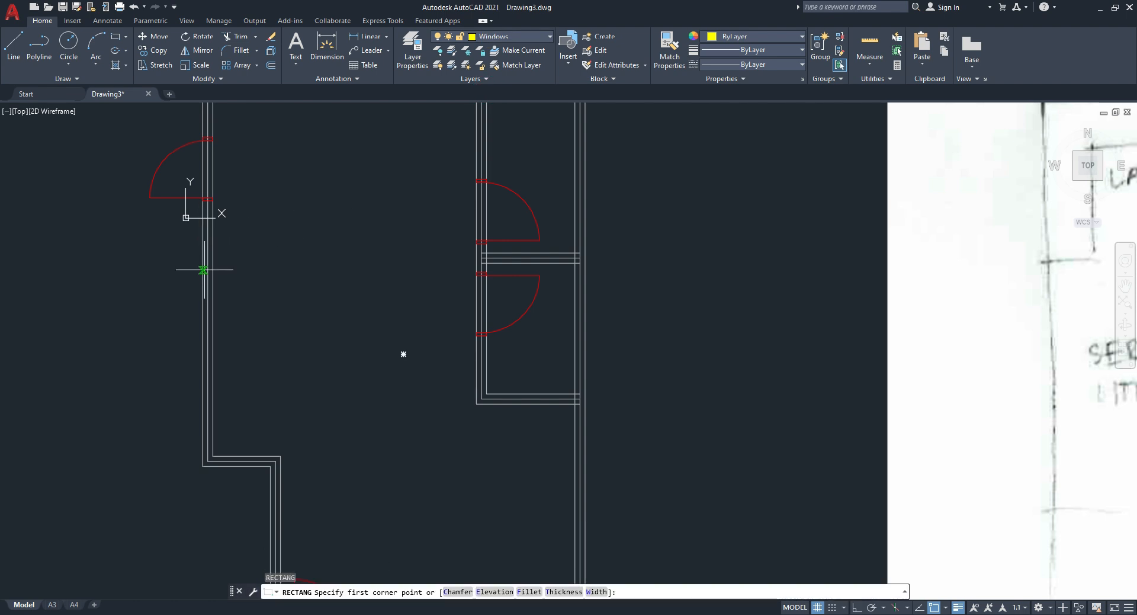
click(203, 263)
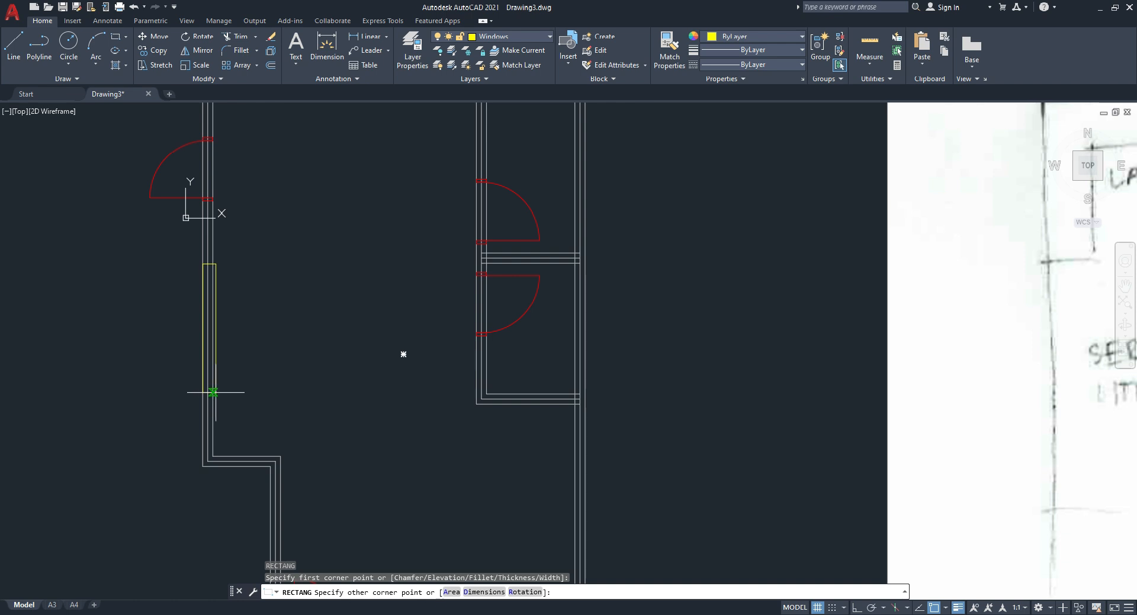
click(212, 392)
scroll(229, 296, up, 2)
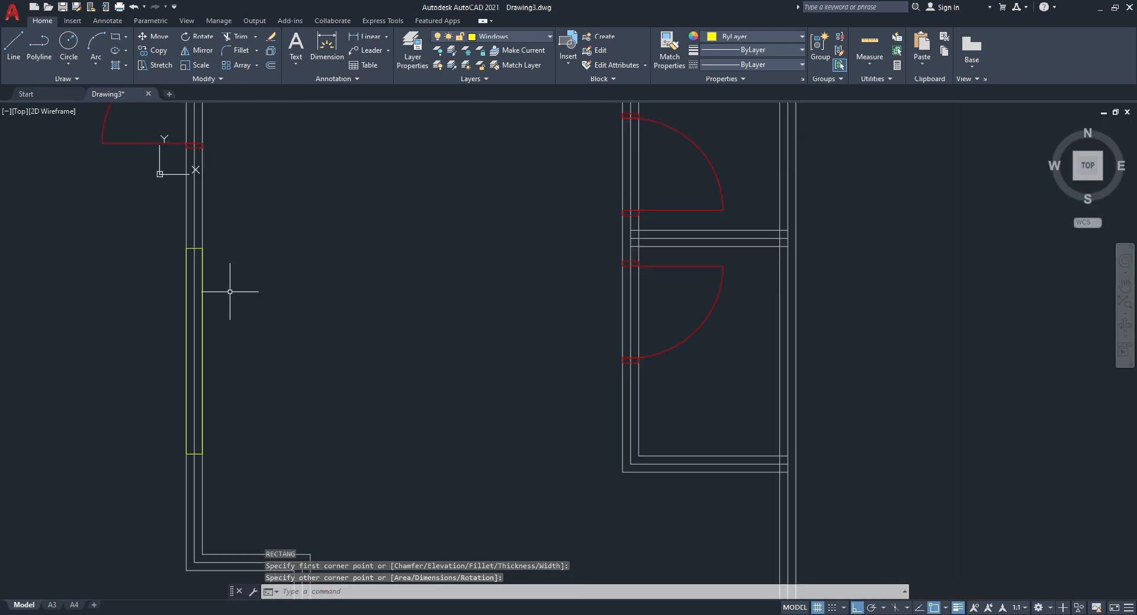
Step: Draw a short polyline across the window rectangle's width, just inside its upper end
text(pl)
key(Return)
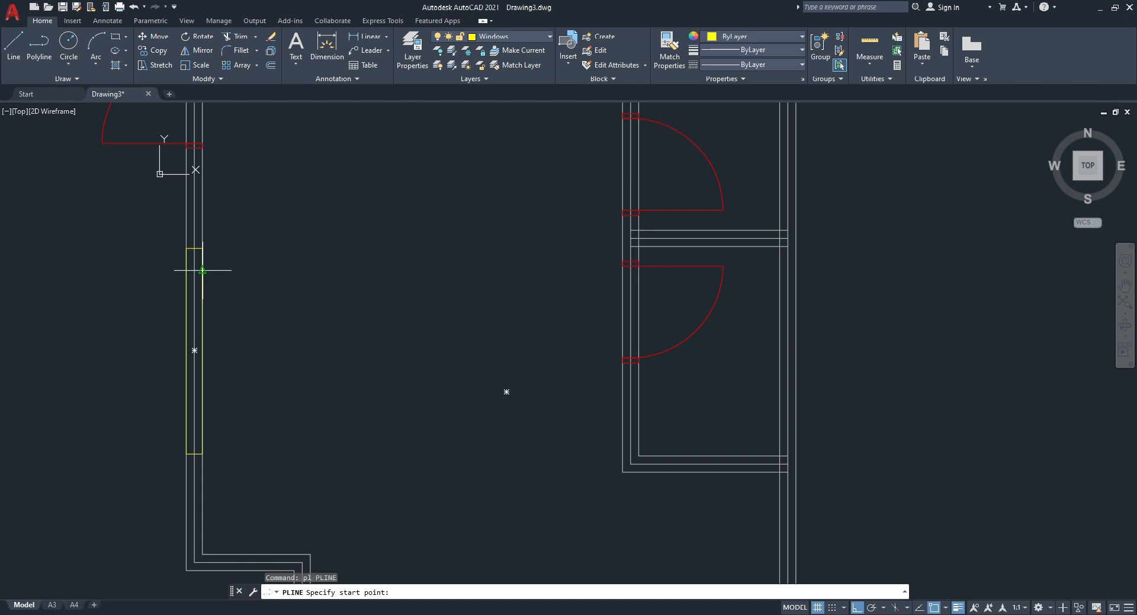
click(187, 258)
click(190, 258)
key(Escape)
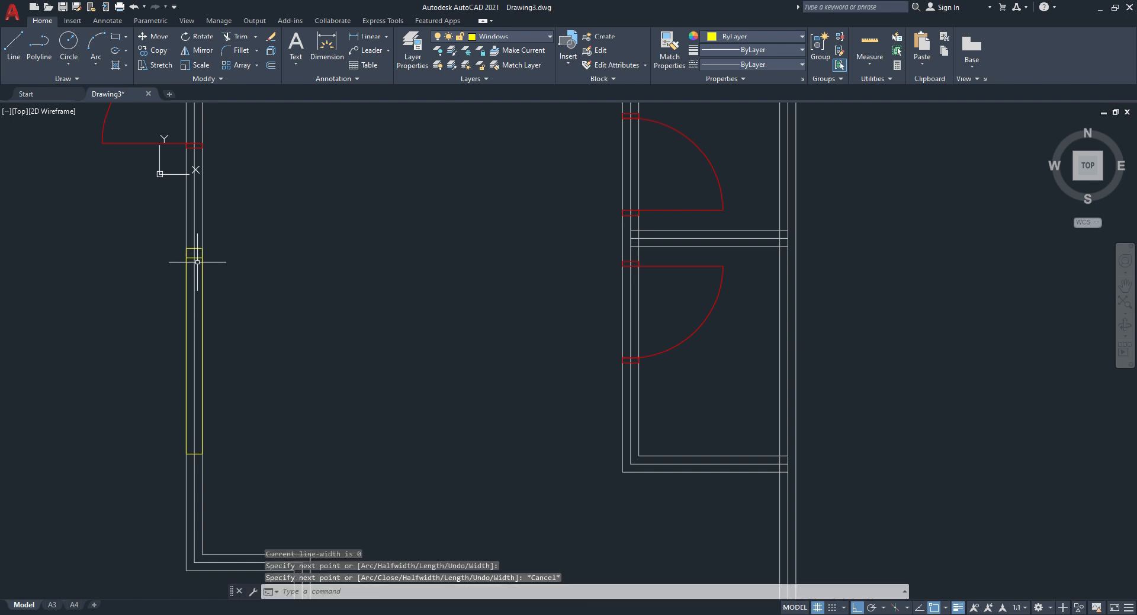
Step: Draw a centre line down the window from the short crossline's midpoint to near the rectangle's lower end
key(Return)
click(193, 258)
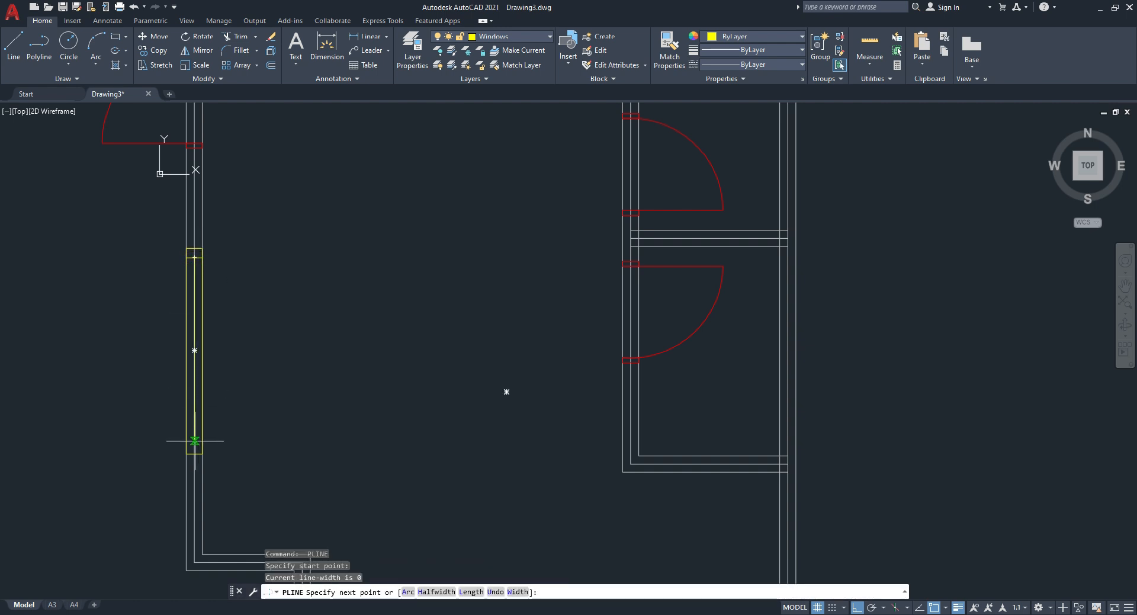
click(194, 441)
key(Escape)
Step: Mirror the window's short crossline about the window's horizontal mid-axis to its lower end, keeping the original
click(155, 237)
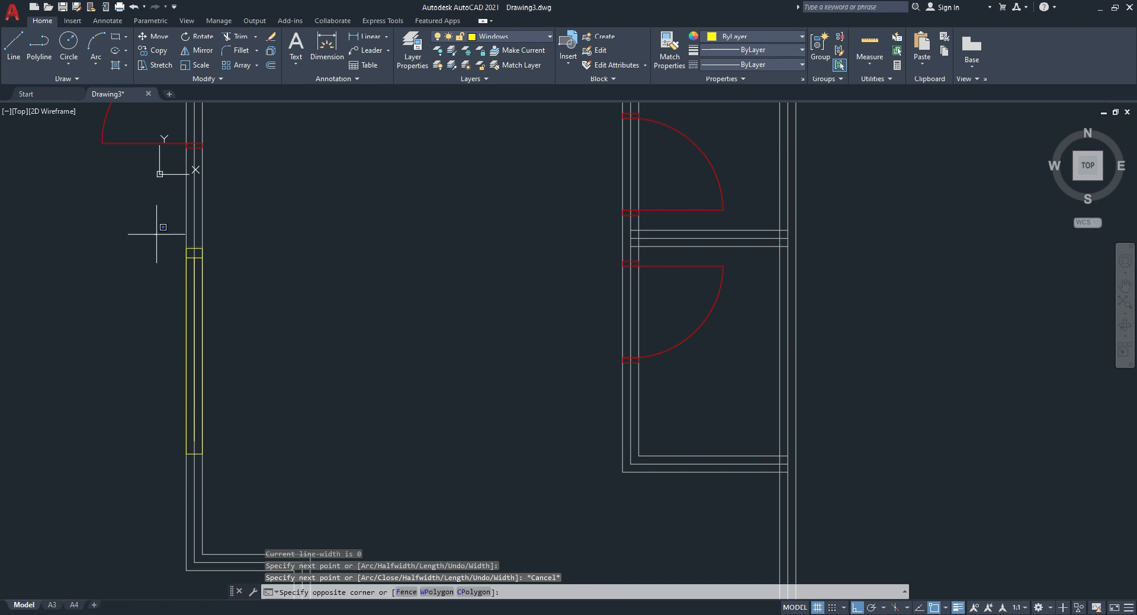
click(298, 295)
text(mi)
key(Return)
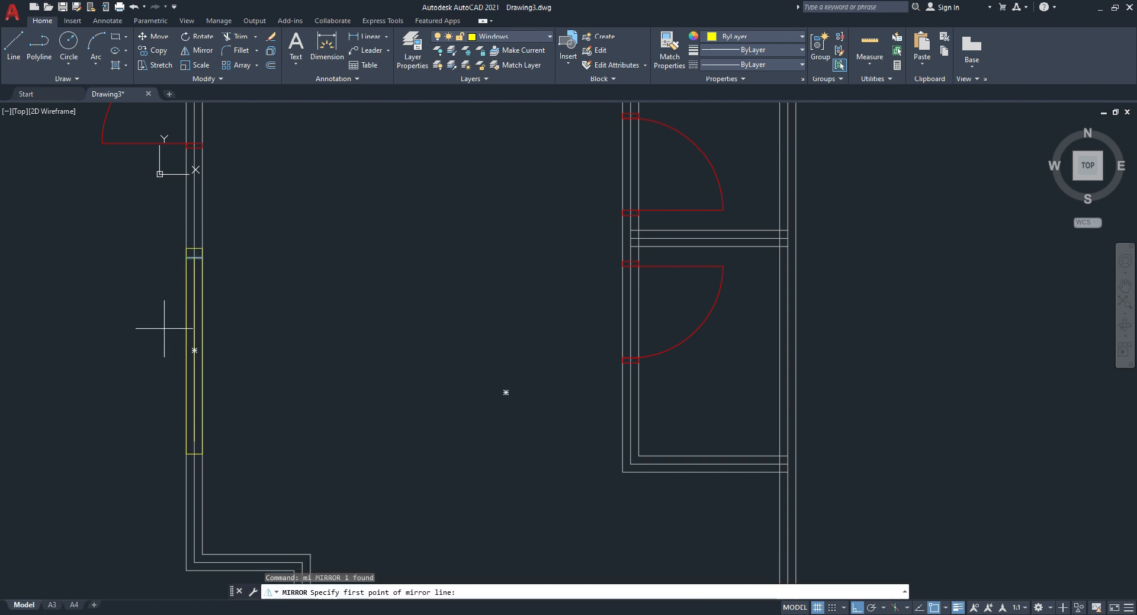
click(194, 350)
click(305, 350)
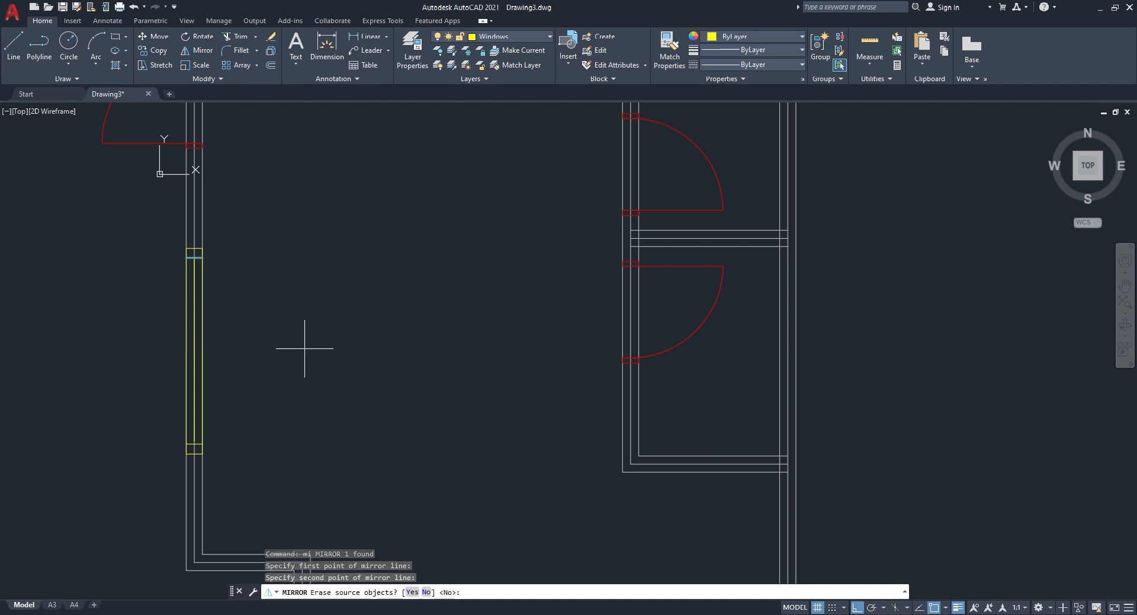
text(n)
key(Return)
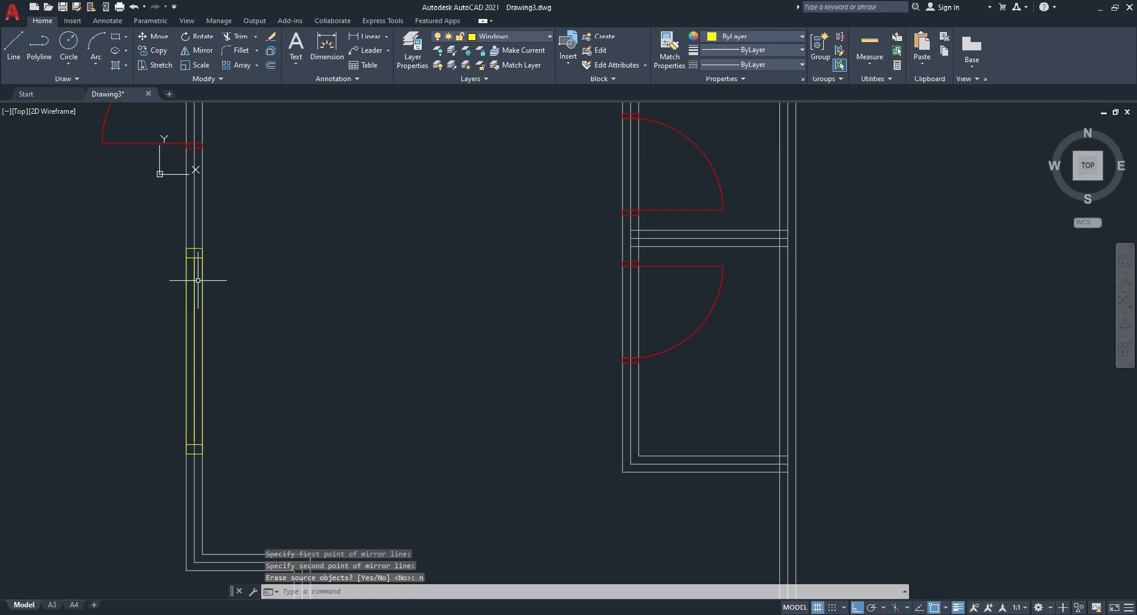
Step: Examine the drawn window and the outer walls' properties, and compare the layout with the hand-drawn plan
scroll(242, 324, down, 2)
scroll(240, 297, down, 2)
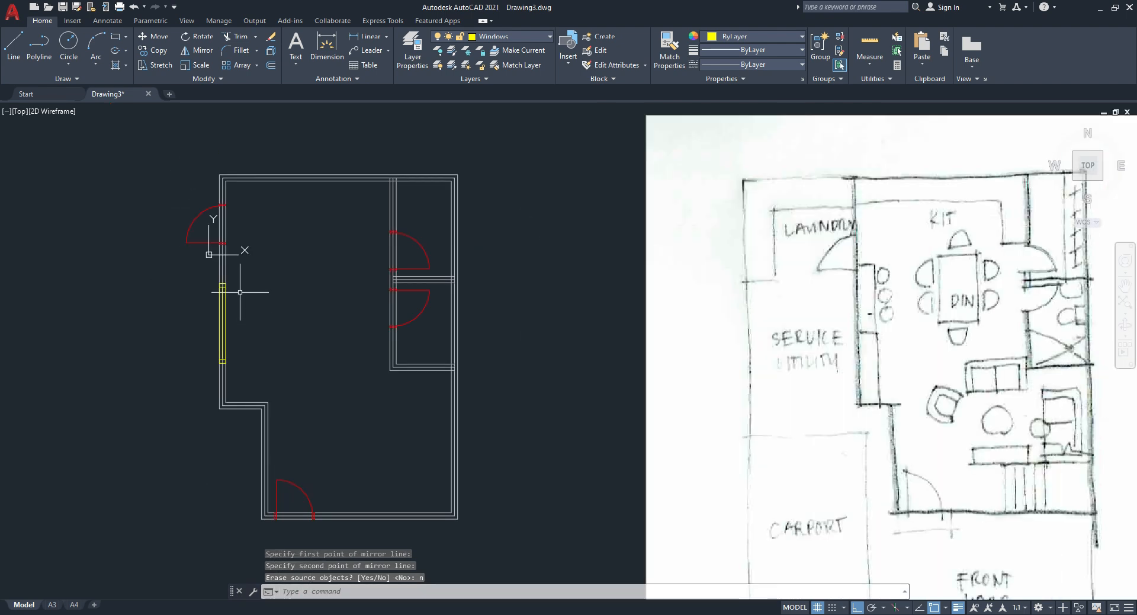
scroll(253, 315, up, 2)
scroll(240, 289, down, 2)
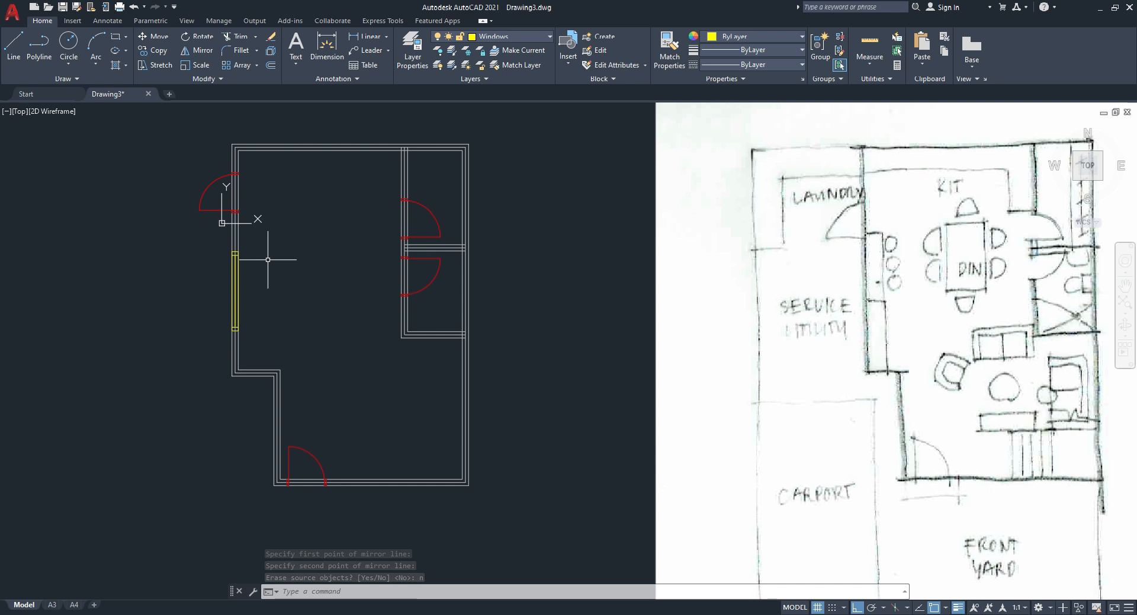
scroll(204, 172, up, 2)
middle_drag(290, 325, 282, 229)
click(236, 212)
click(291, 354)
middle_drag(154, 88, 154, 174)
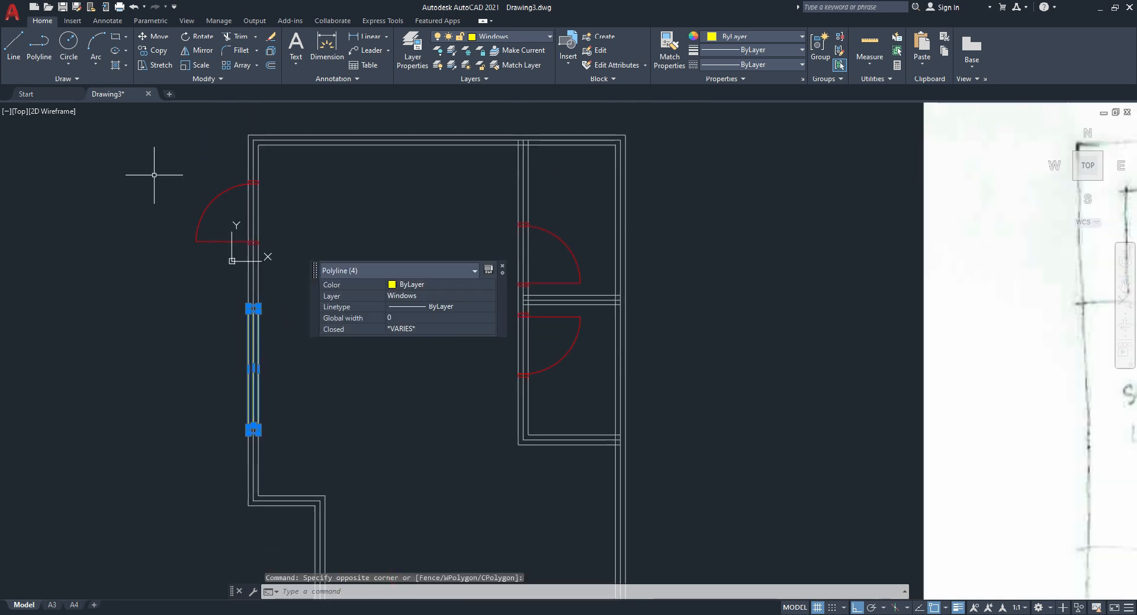
key(Escape)
click(274, 131)
click(261, 161)
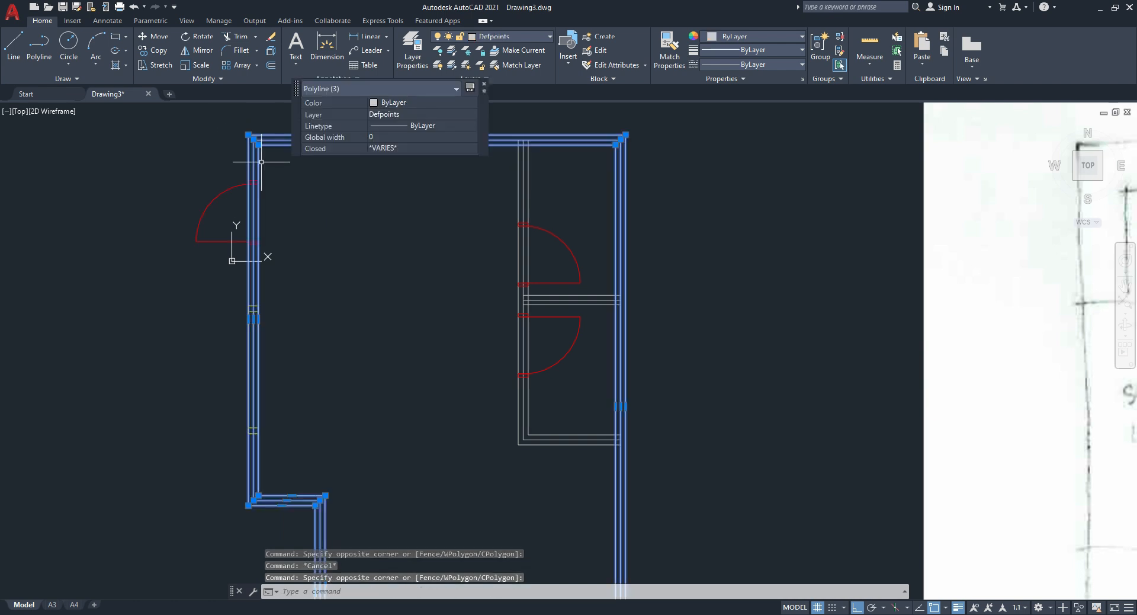
key(Escape)
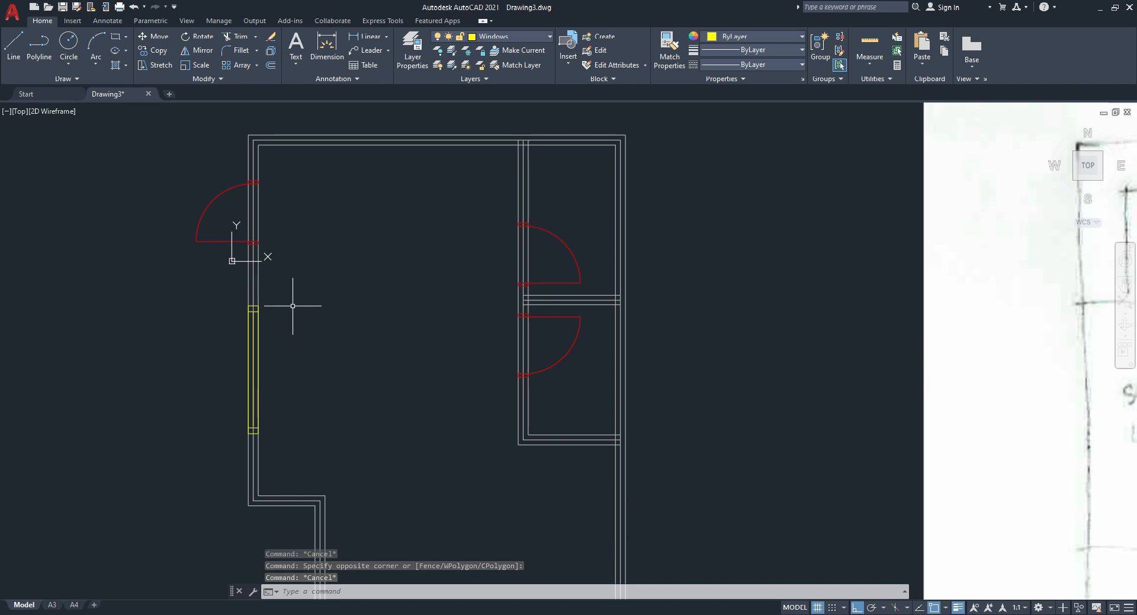
middle_drag(299, 307, 264, 272)
scroll(272, 279, down, 2)
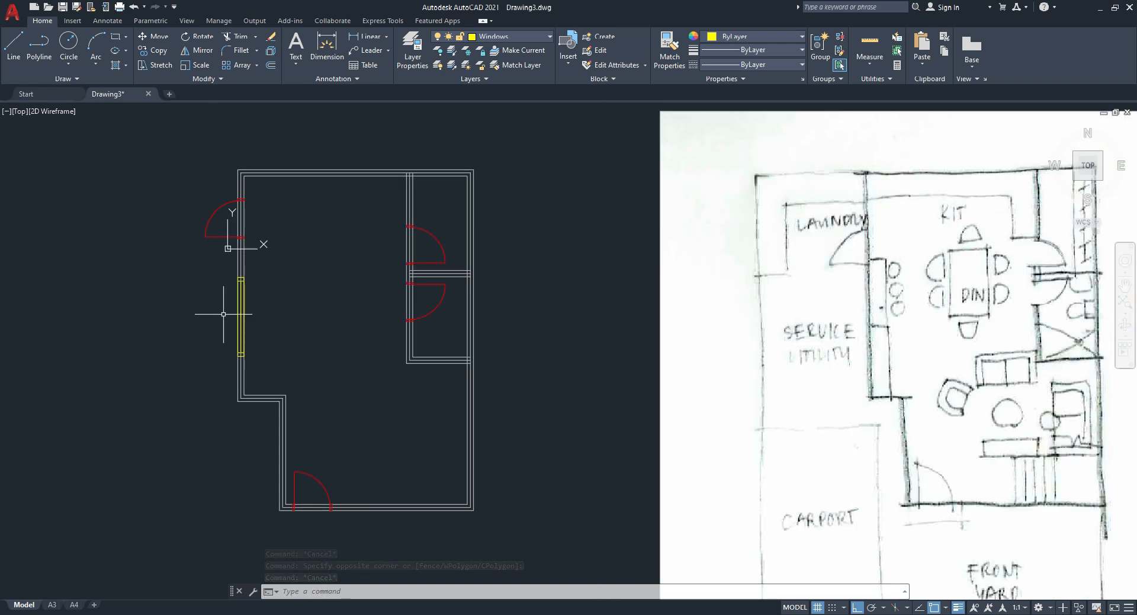
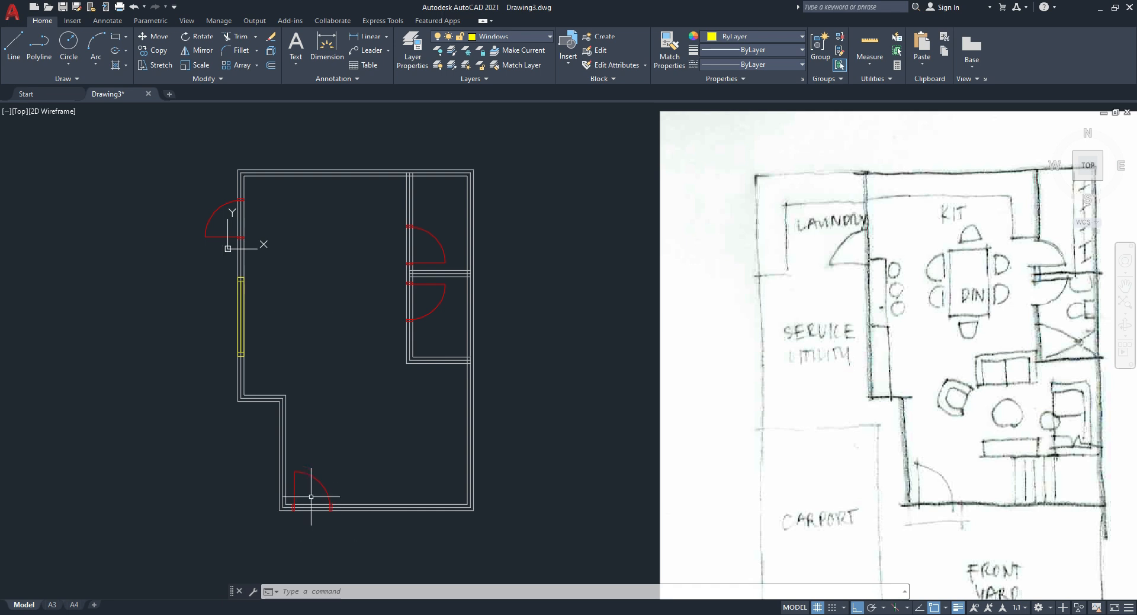
Step: Convert the window's four polylines into a block named Window 1
click(228, 270)
click(299, 372)
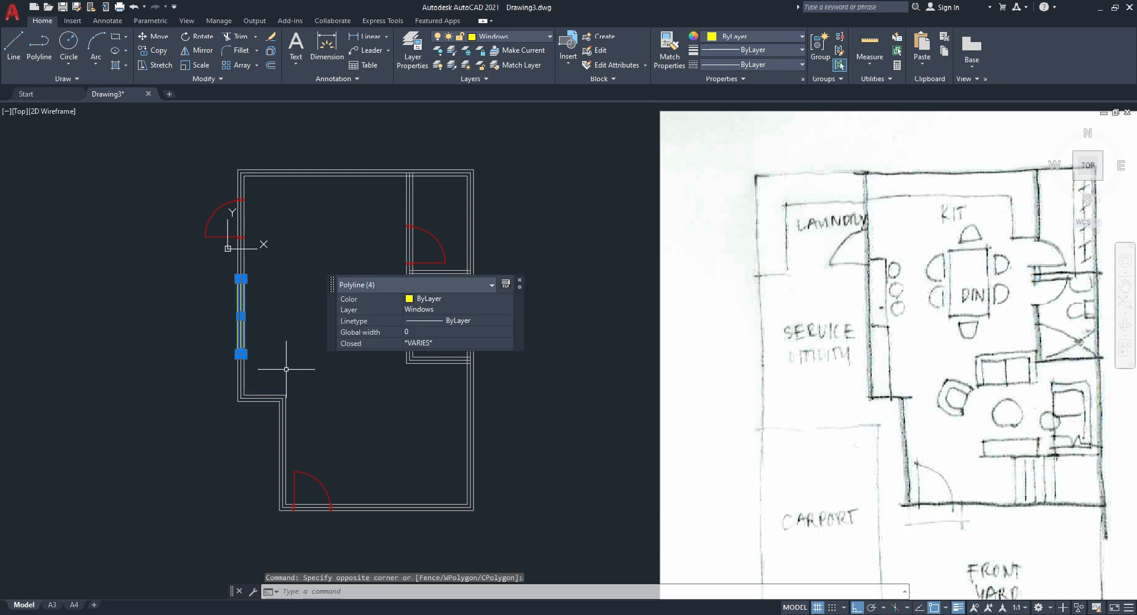
text(blo)
key(Return)
text(Window)
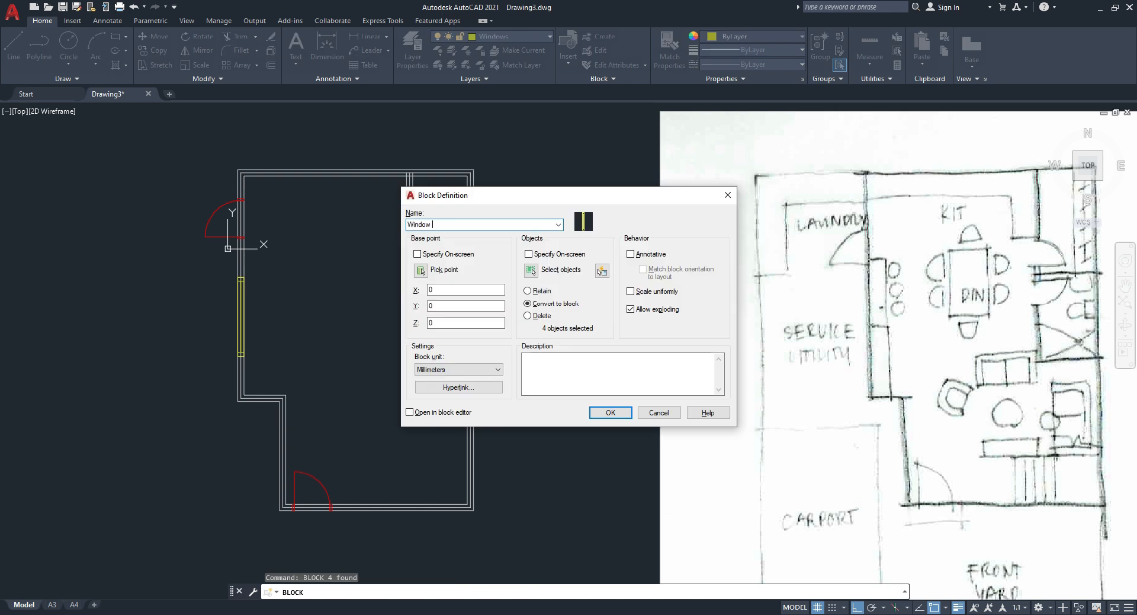
text( 1)
key(Return)
key(Escape)
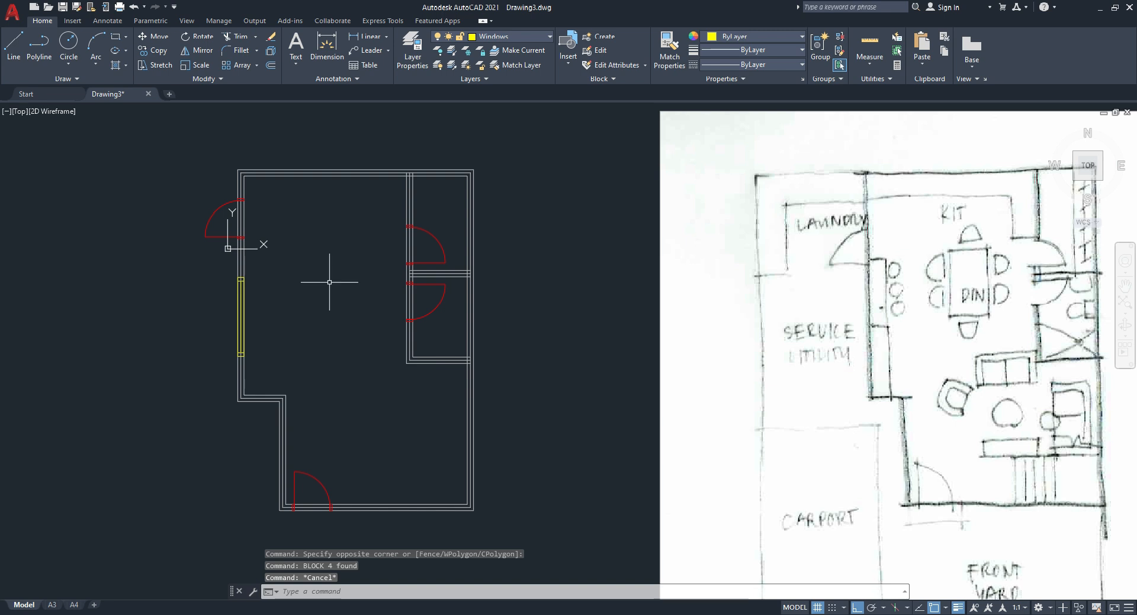
Step: Copy the Window 1 block horizontally from the outer left wall into the open room
click(241, 292)
text(co)
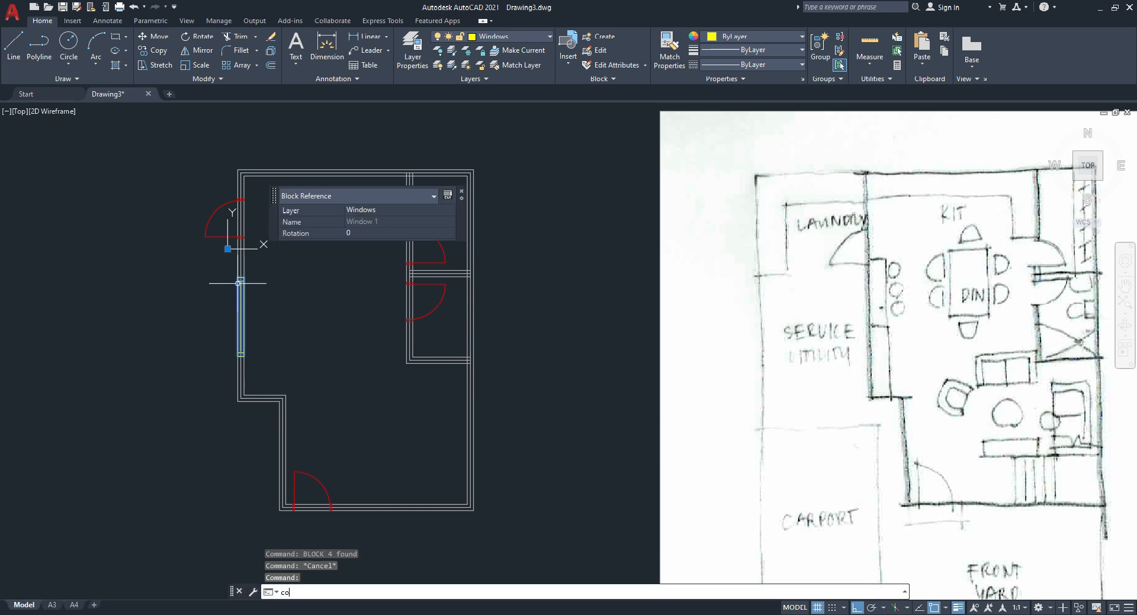
key(Return)
click(241, 285)
key(Escape)
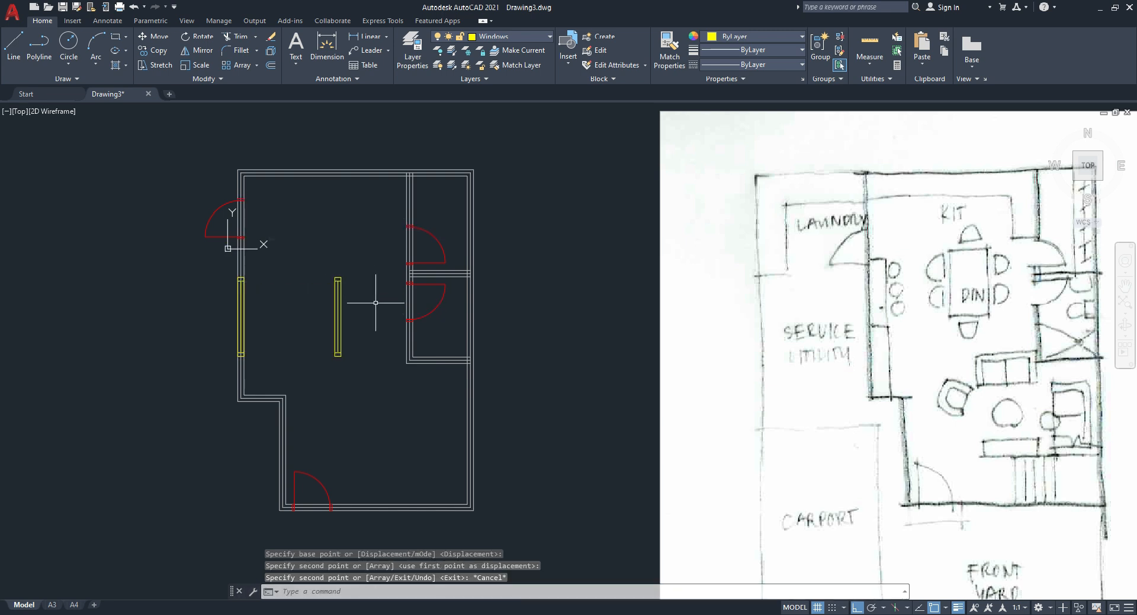
Step: Rotate the copied window block 90° clockwise so it lies horizontally
click(376, 302)
click(319, 252)
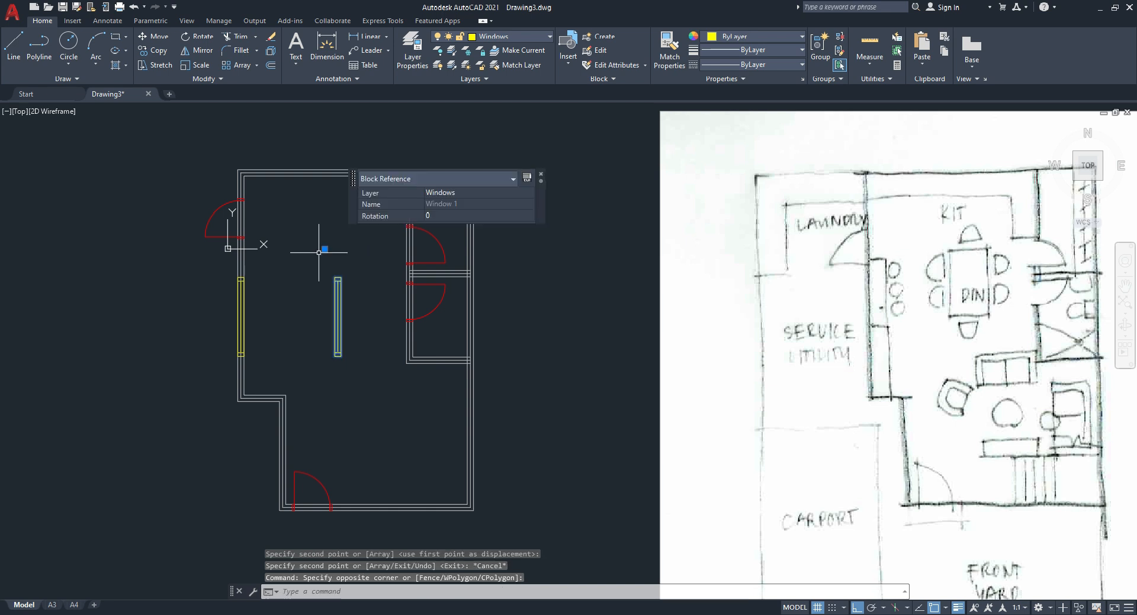
text(ro)
key(Return)
click(334, 295)
click(329, 450)
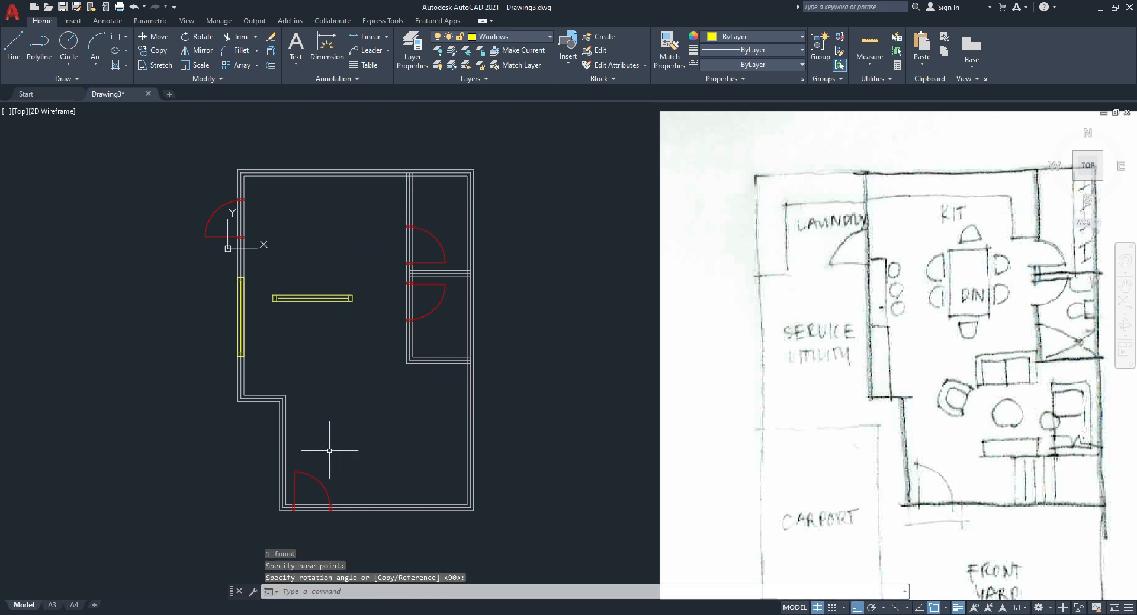
Step: Move the horizontal window block straight up into the outer top wall's thickness
click(312, 298)
text(M)
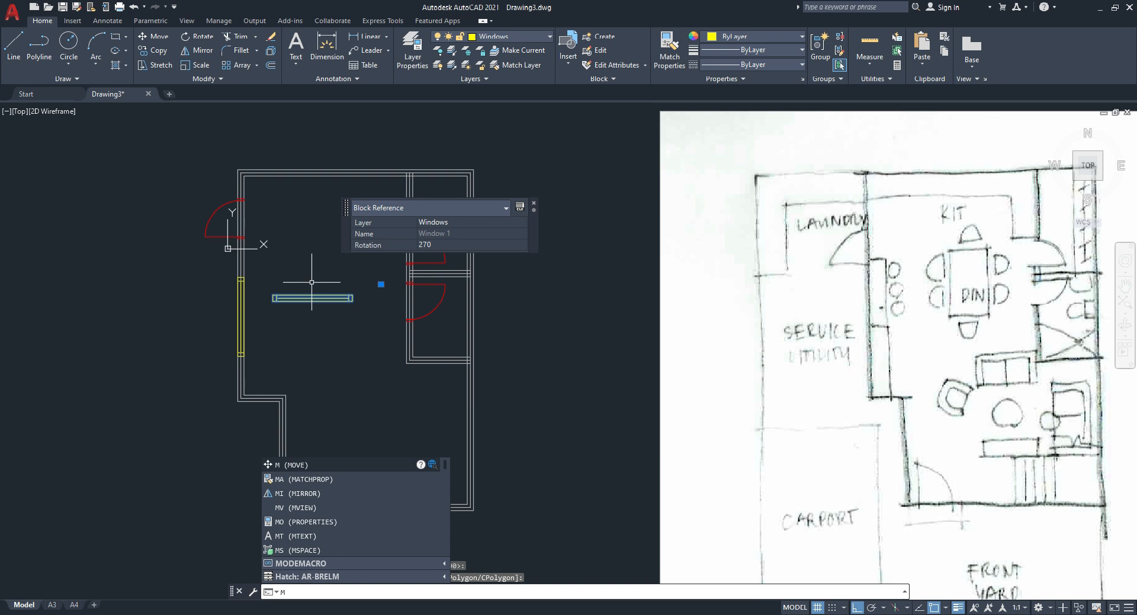
key(Return)
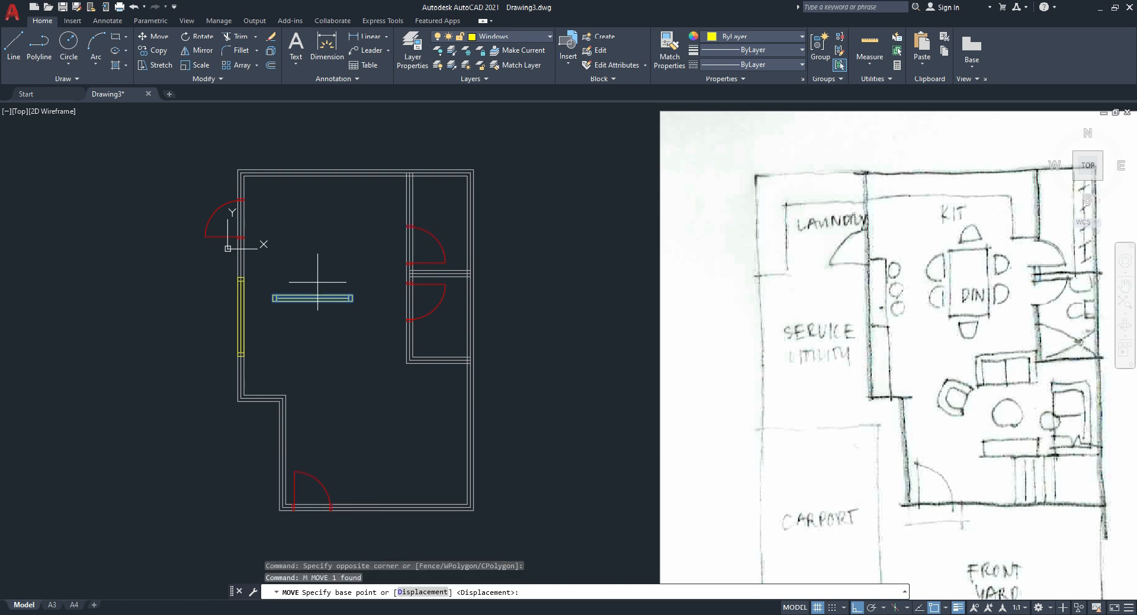
click(273, 295)
click(272, 170)
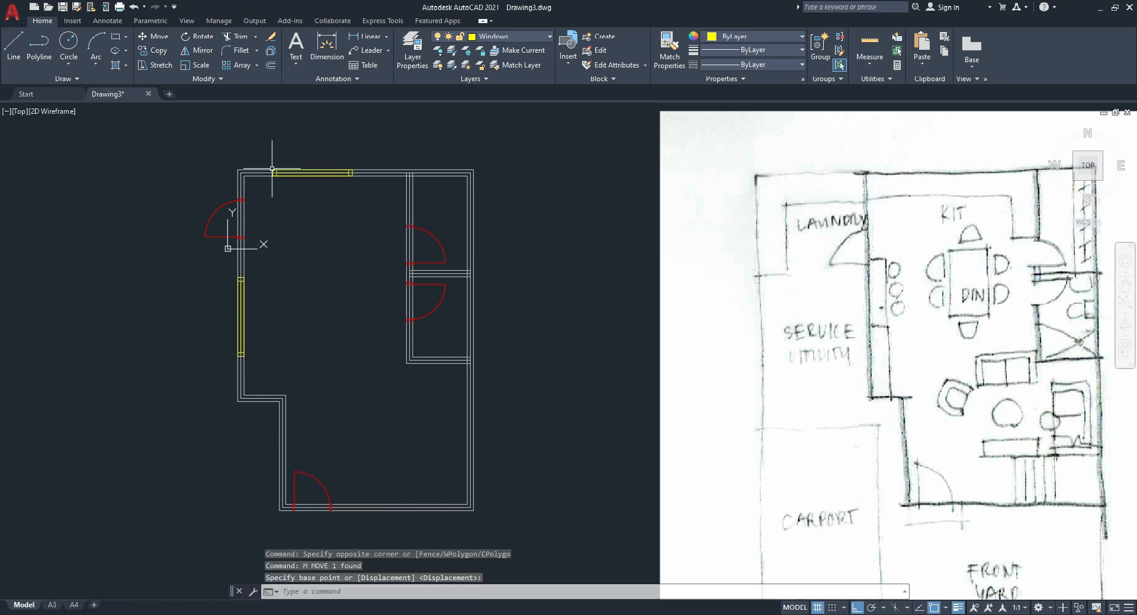
Step: Copy the top wall's window block into the bottom wall beside the entrance door and against the outer right wall
click(243, 122)
click(384, 214)
text(co)
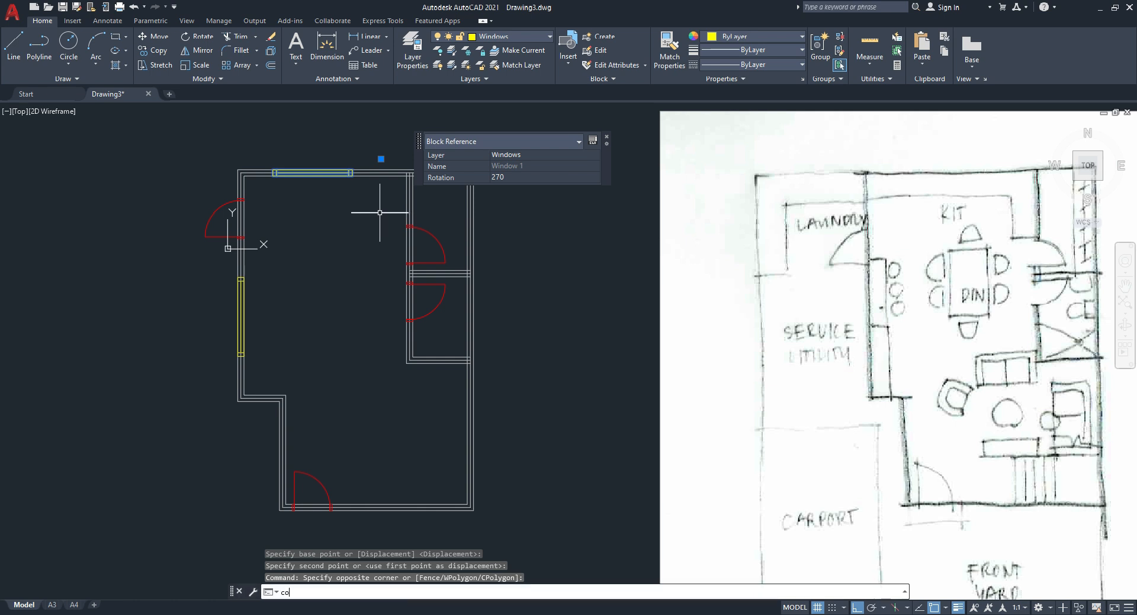
key(Return)
click(273, 169)
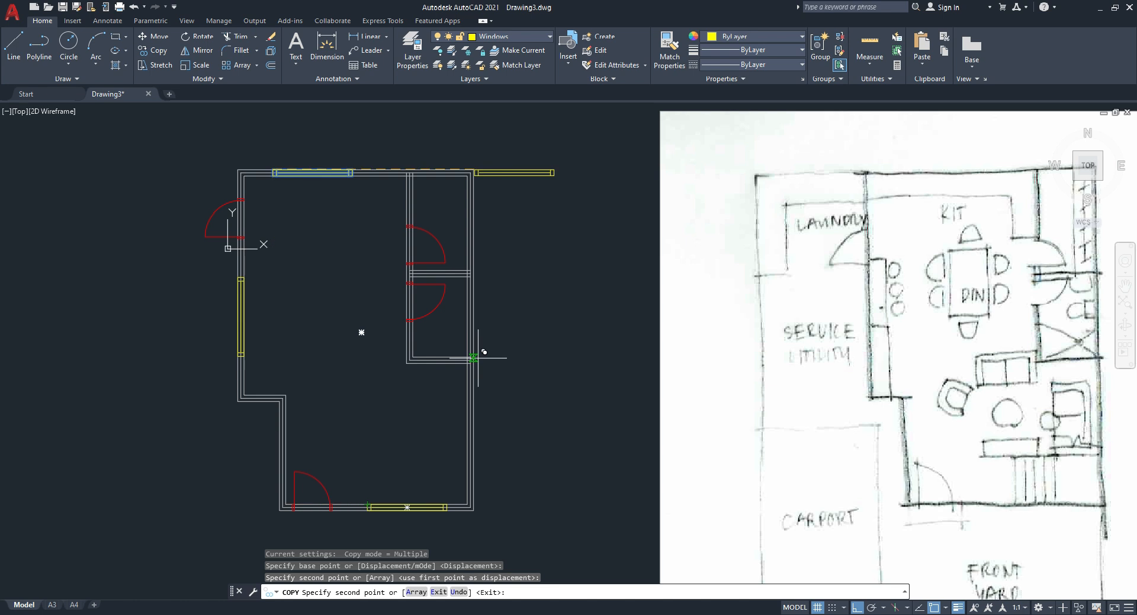
middle_drag(471, 334, 424, 317)
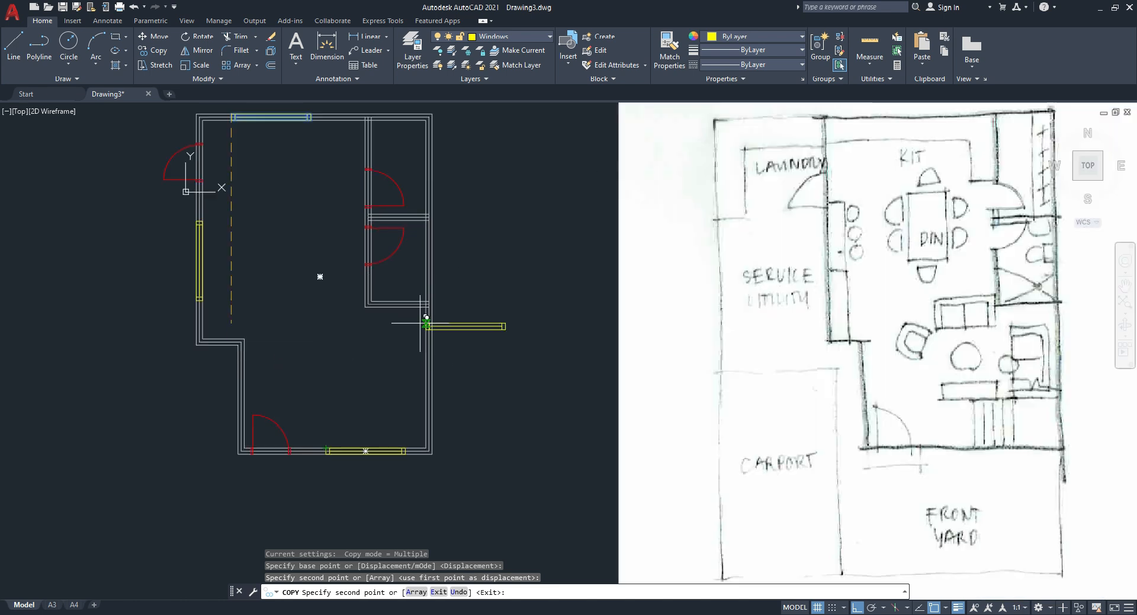
key(Escape)
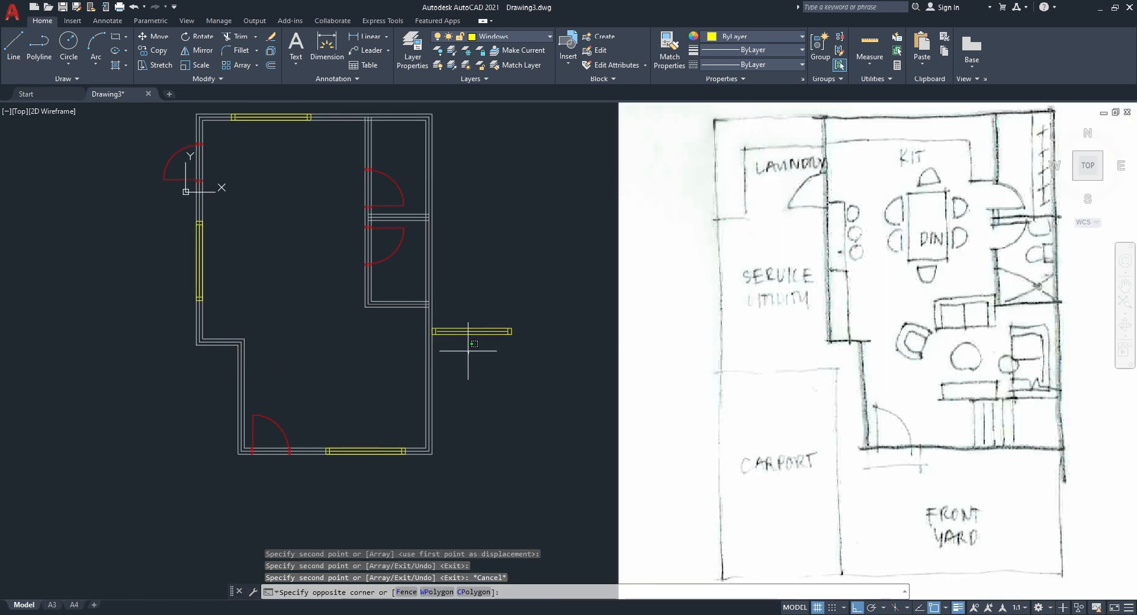
click(444, 331)
text(ro)
key(Return)
scroll(444, 330, up, 7)
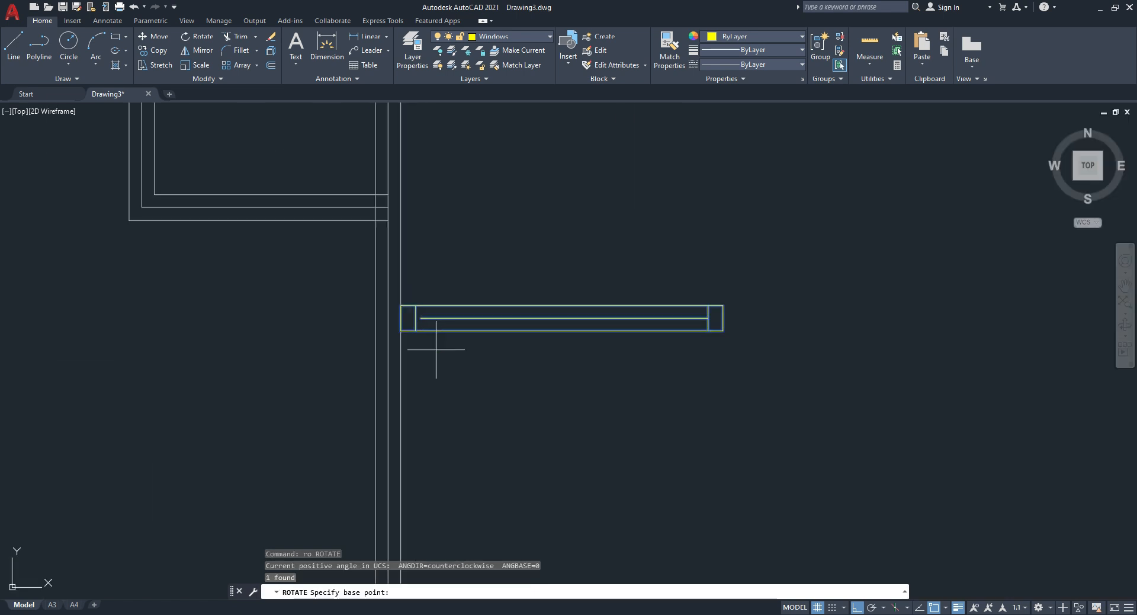
key(Escape)
click(433, 323)
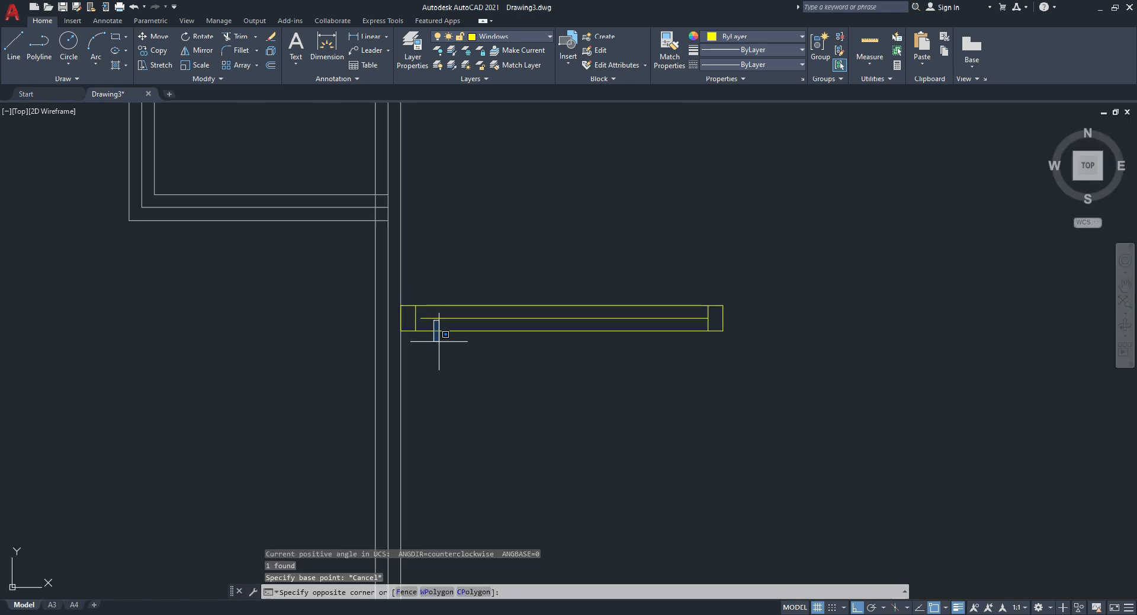
click(454, 366)
click(451, 337)
scroll(446, 324, up, 4)
key(Escape)
Step: Open the Window 1 block definition for editing and stretch its centre line to meet the lower crossline
click(439, 308)
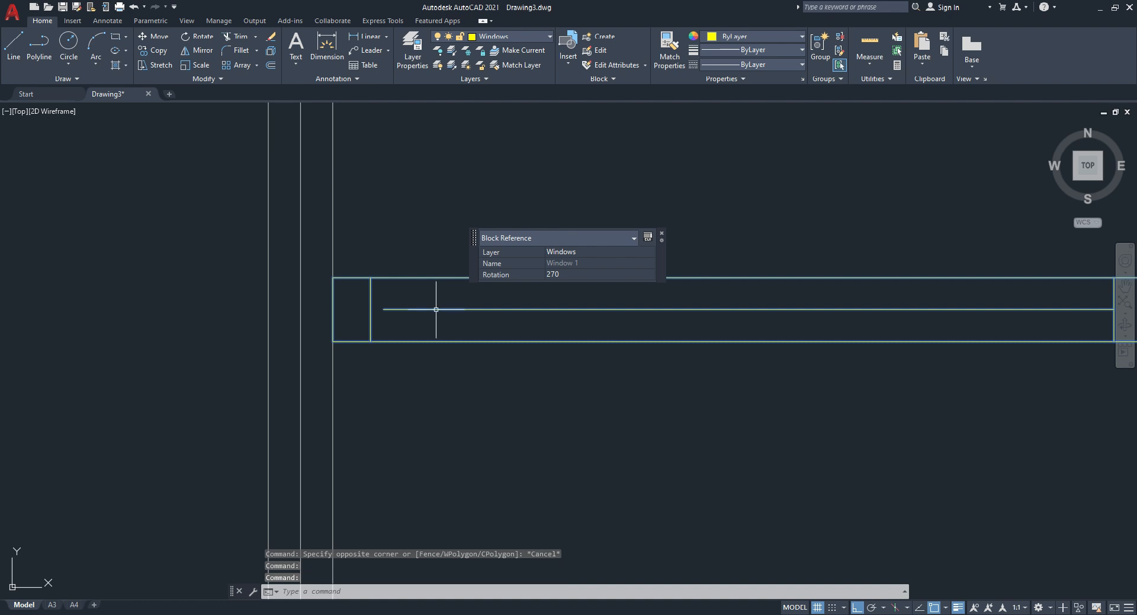
double_click(436, 309)
click(555, 392)
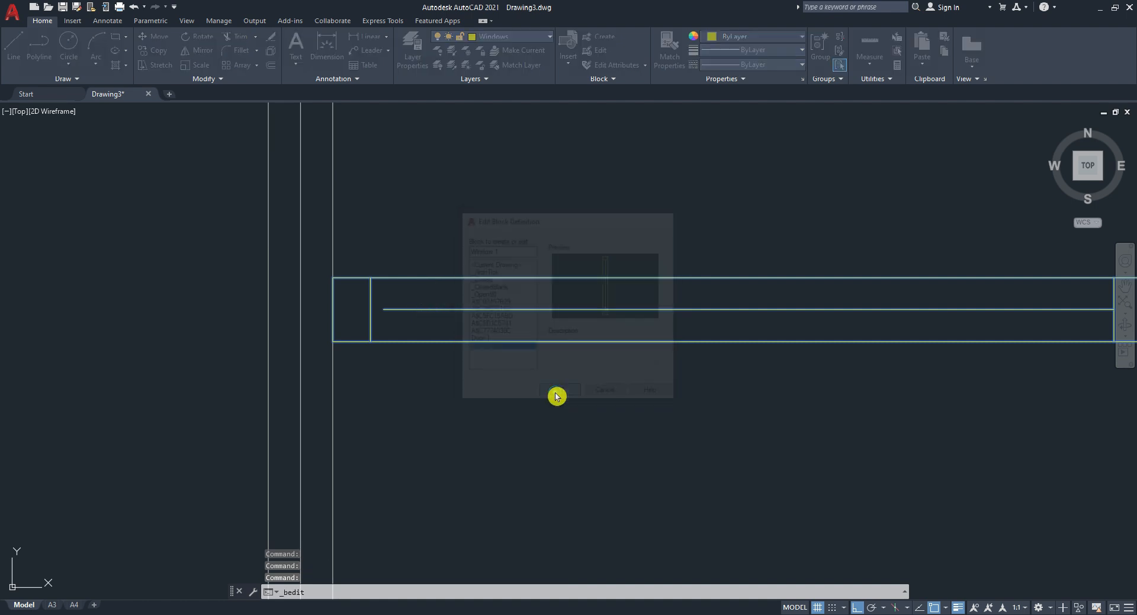
scroll(557, 507, up, 5)
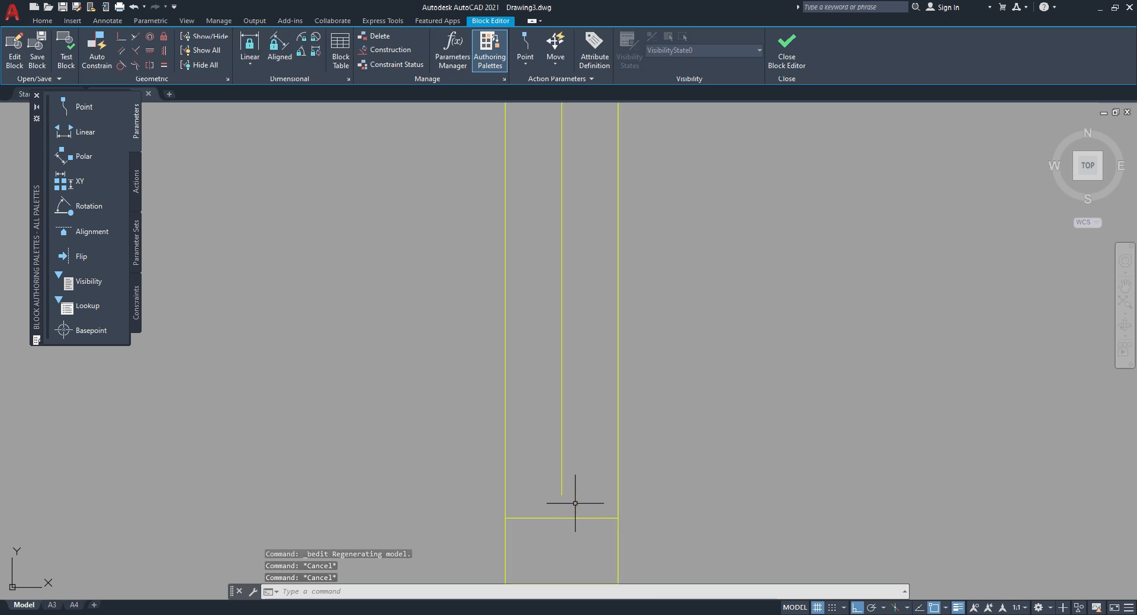
click(578, 500)
click(535, 472)
click(562, 494)
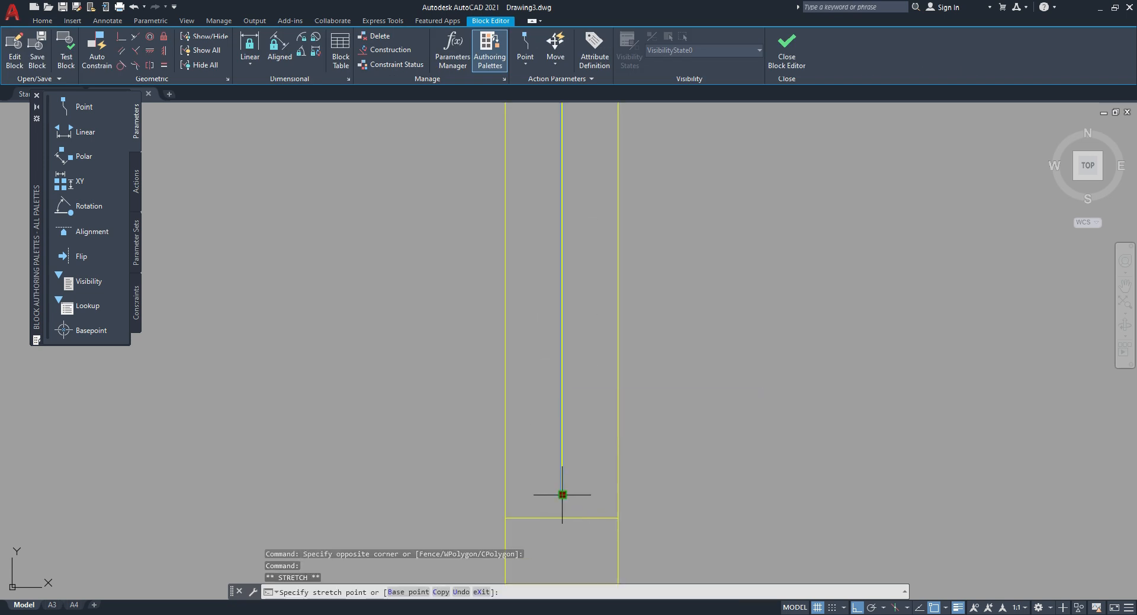
key(Escape)
key(Escape)
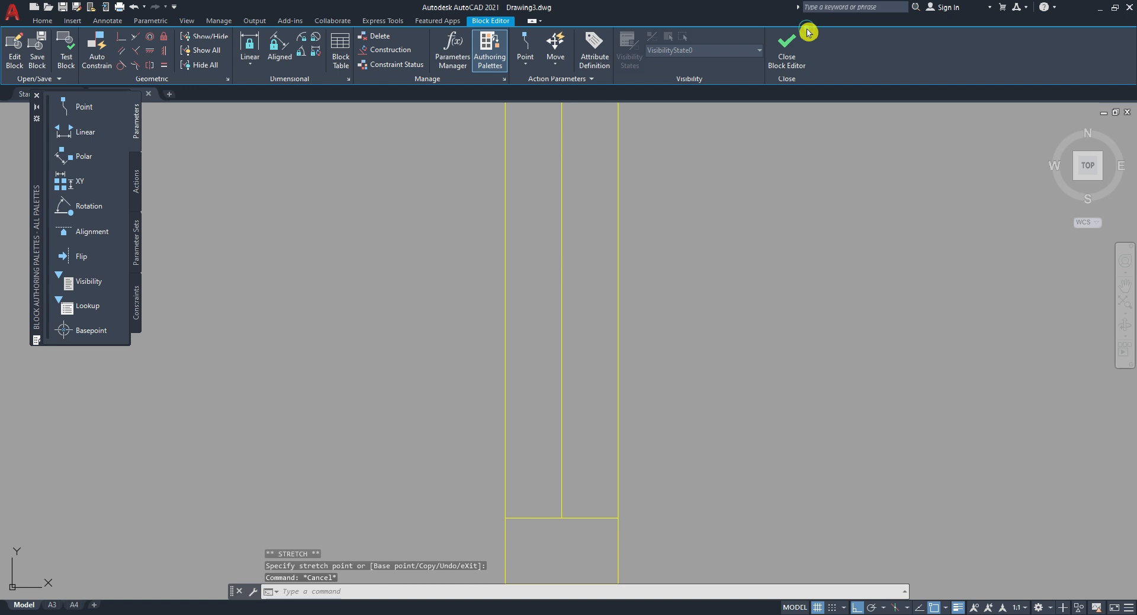
Step: Close the block definition with its changes saved, and rotate the horizontal window block beside the outer right wall into that wall's thickness
click(788, 68)
click(545, 290)
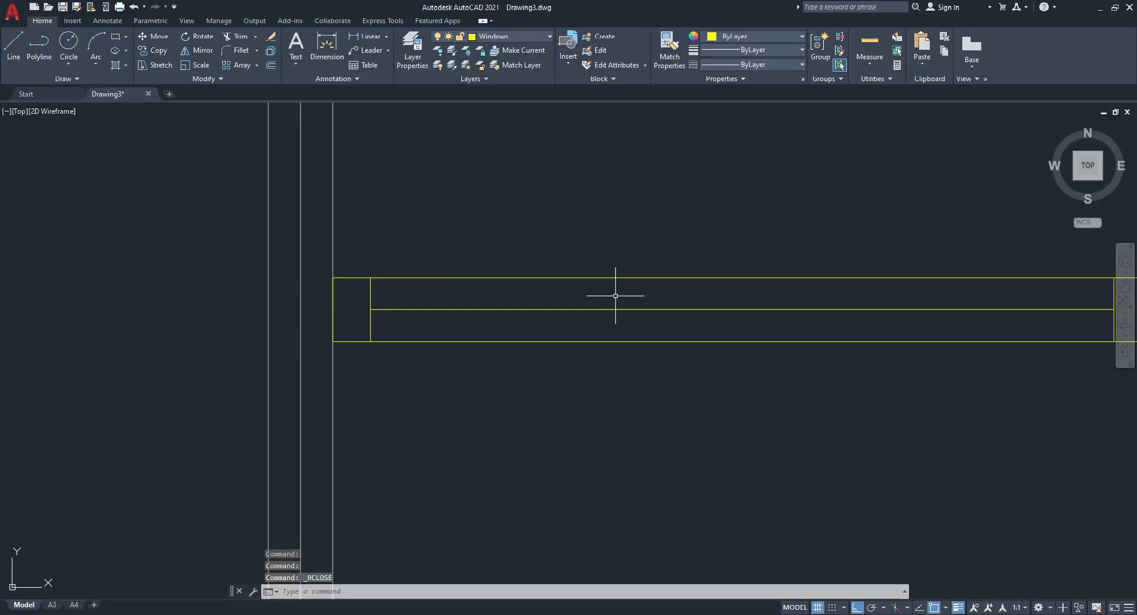
click(337, 274)
click(517, 360)
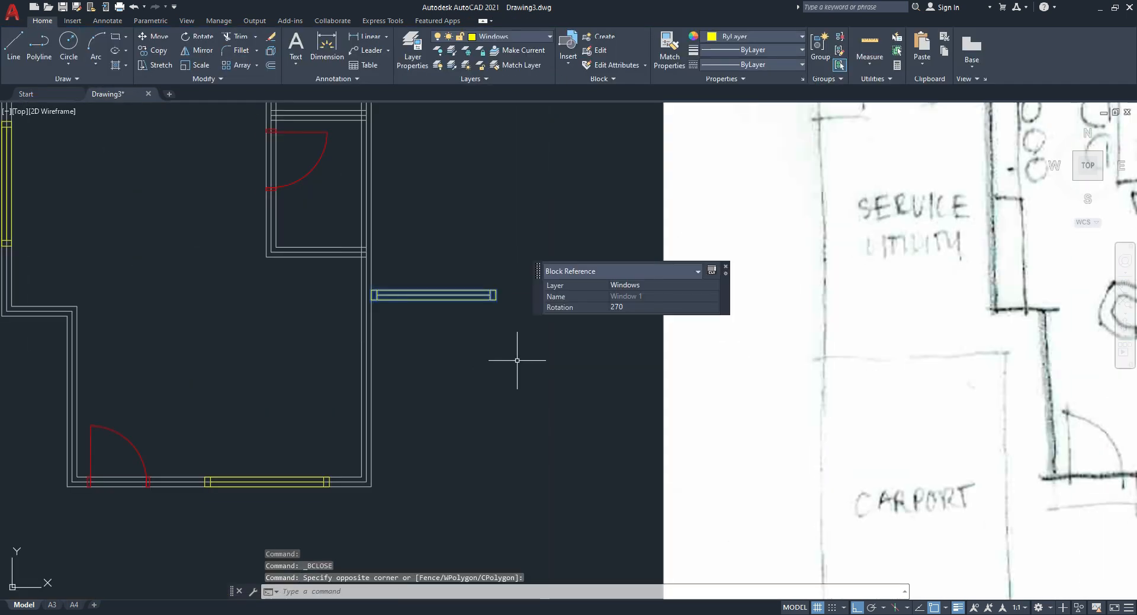
text(ro)
key(Return)
click(372, 295)
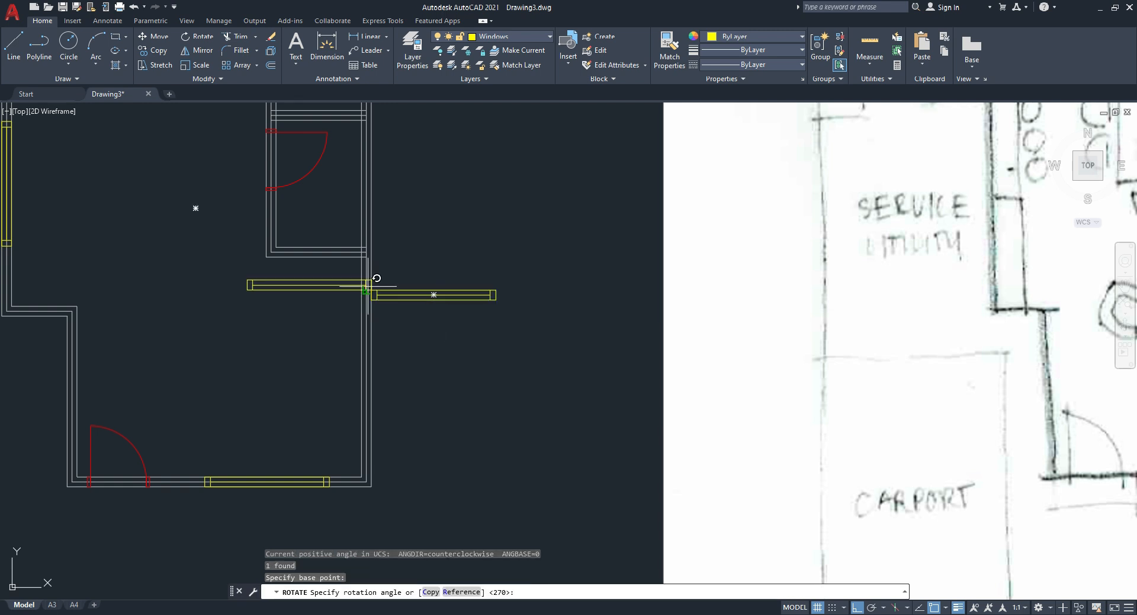
key(Escape)
scroll(437, 433, down, 4)
middle_drag(443, 391, 441, 380)
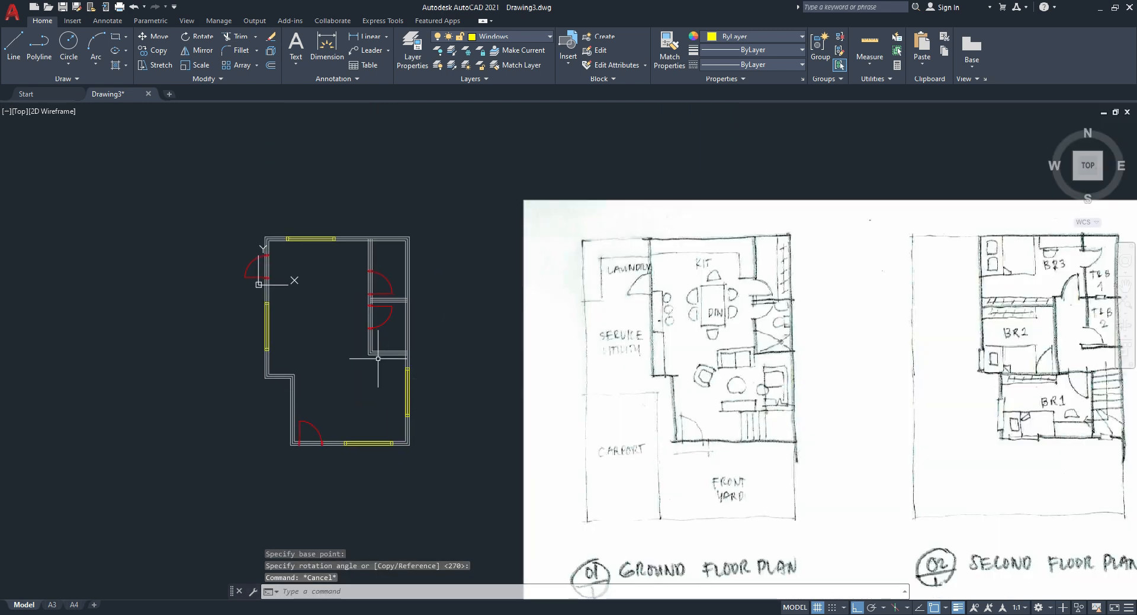
Step: Move the right wall's window block straight down a short distance along the wall
scroll(379, 357, up, 2)
click(407, 372)
click(471, 503)
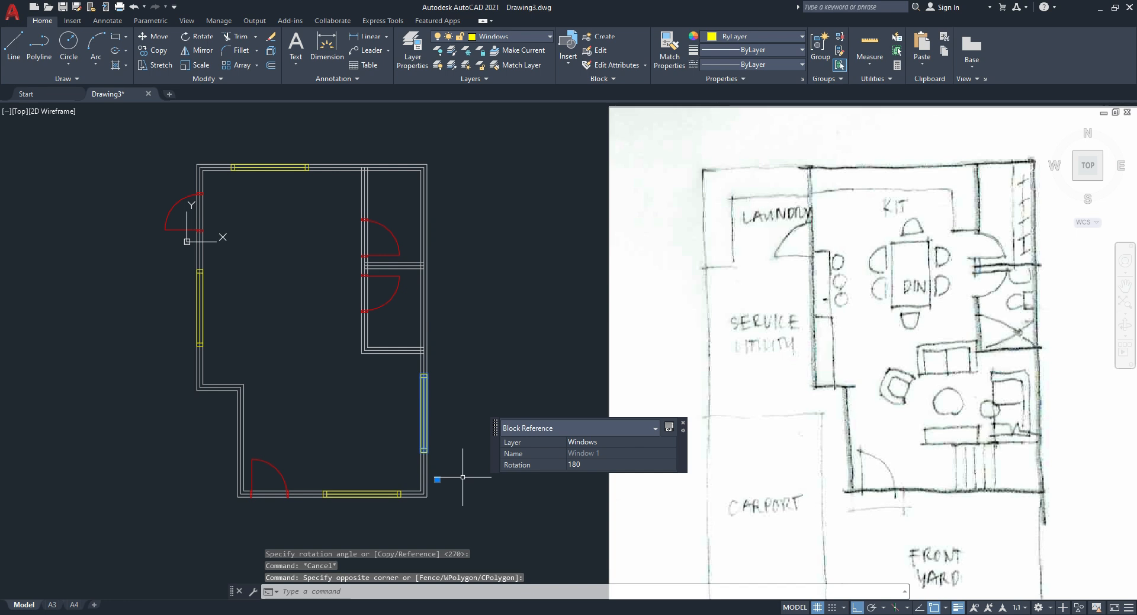
text(m)
key(Return)
click(483, 433)
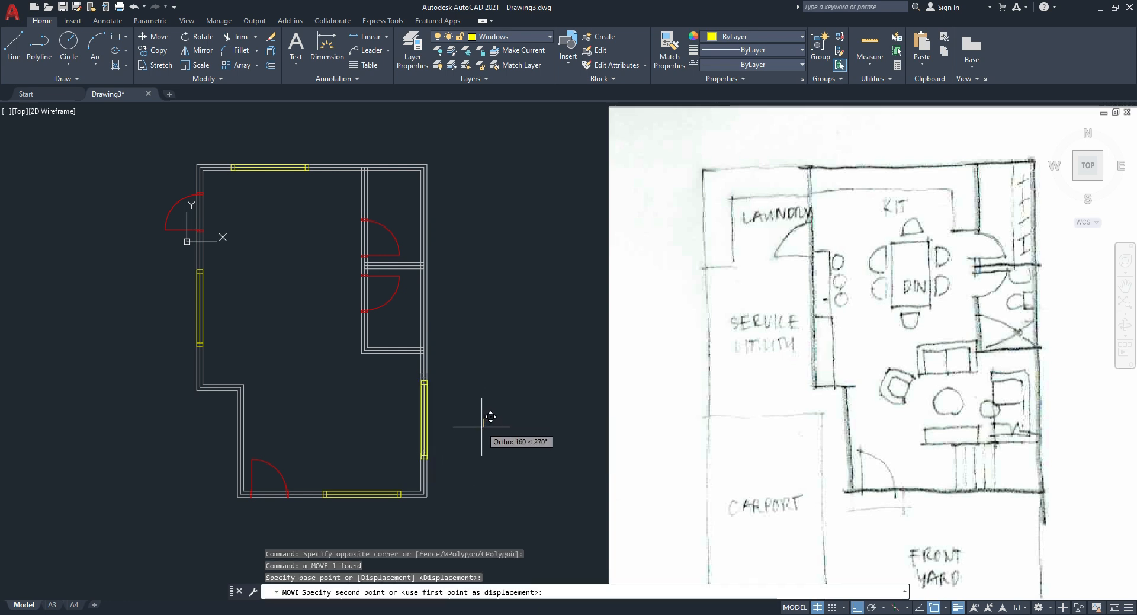
click(481, 441)
key(Escape)
key(Escape)
key(Escape)
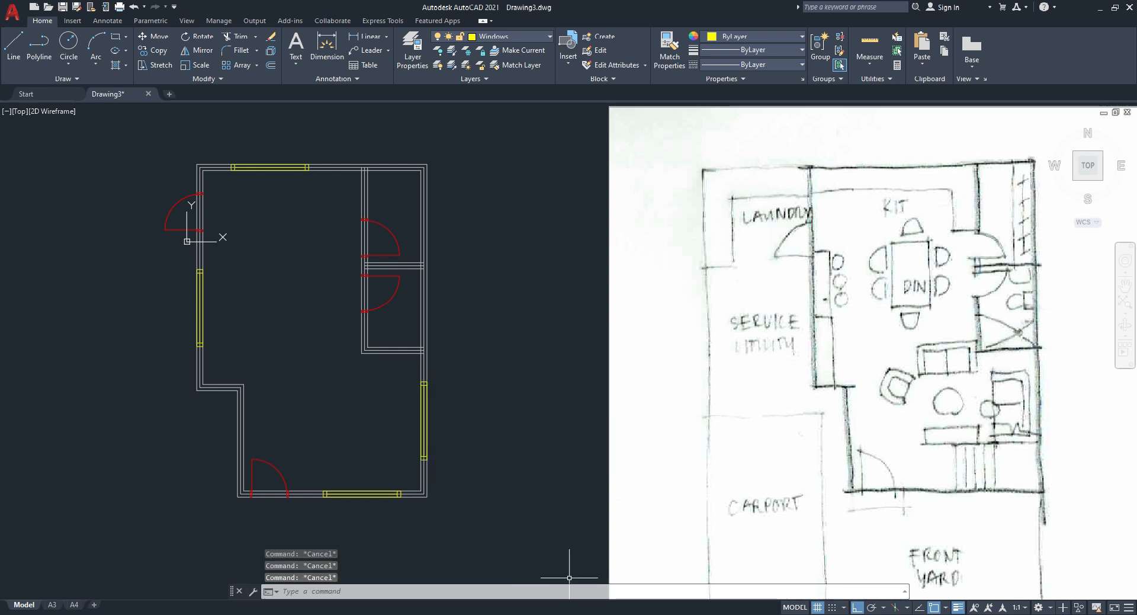
Step: Switch to the PowerPoint exercise slides and examine step 5 on outlining the walls, including how the outlines meet doors and windows
click(505, 614)
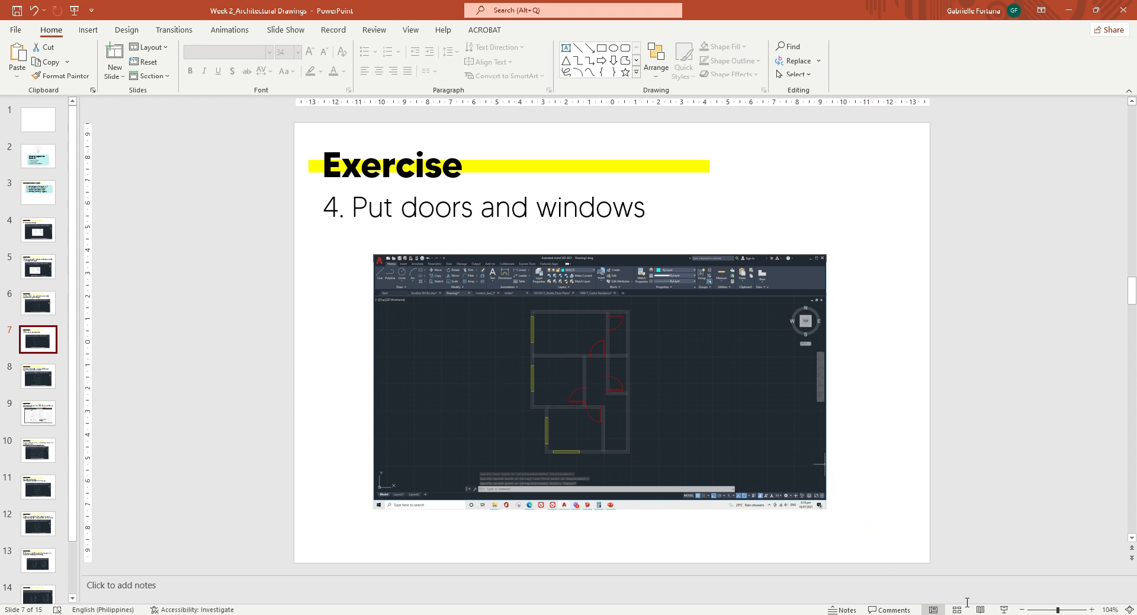
click(39, 375)
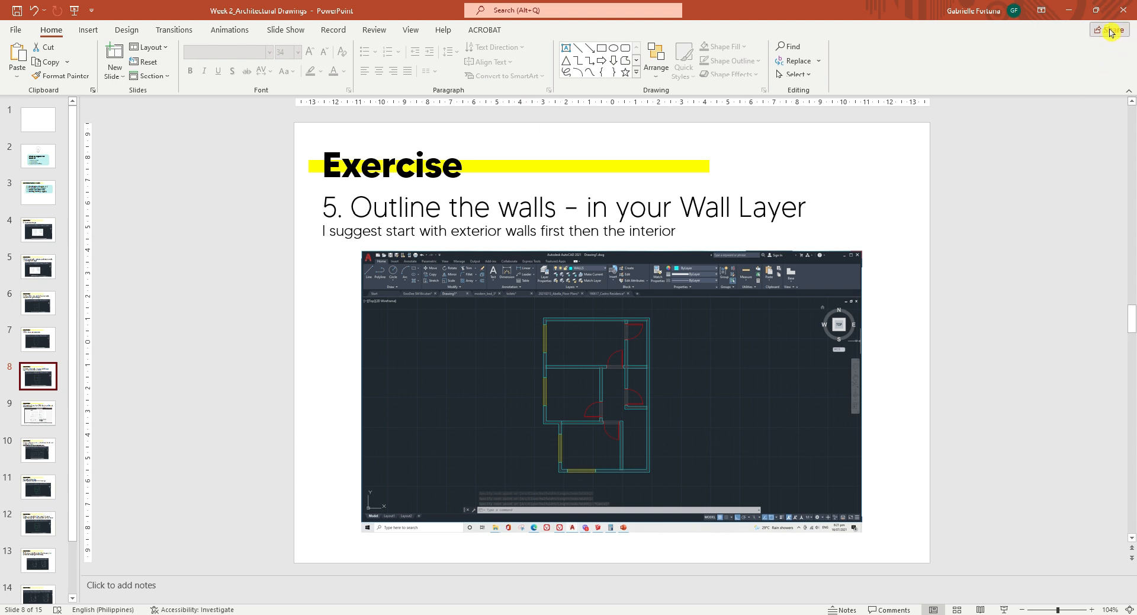
click(1070, 10)
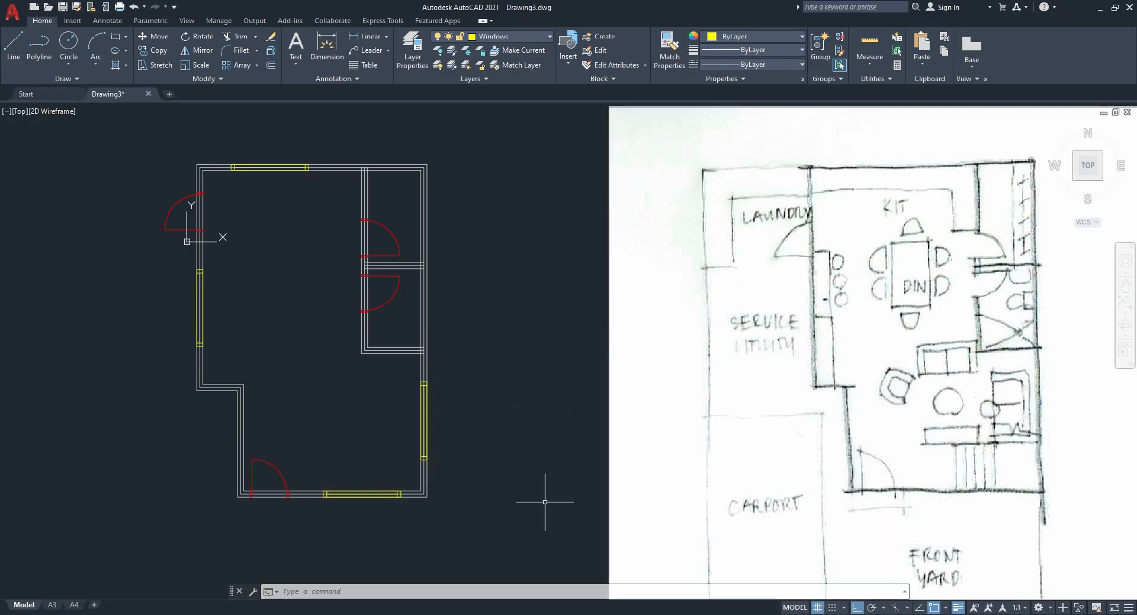
click(561, 614)
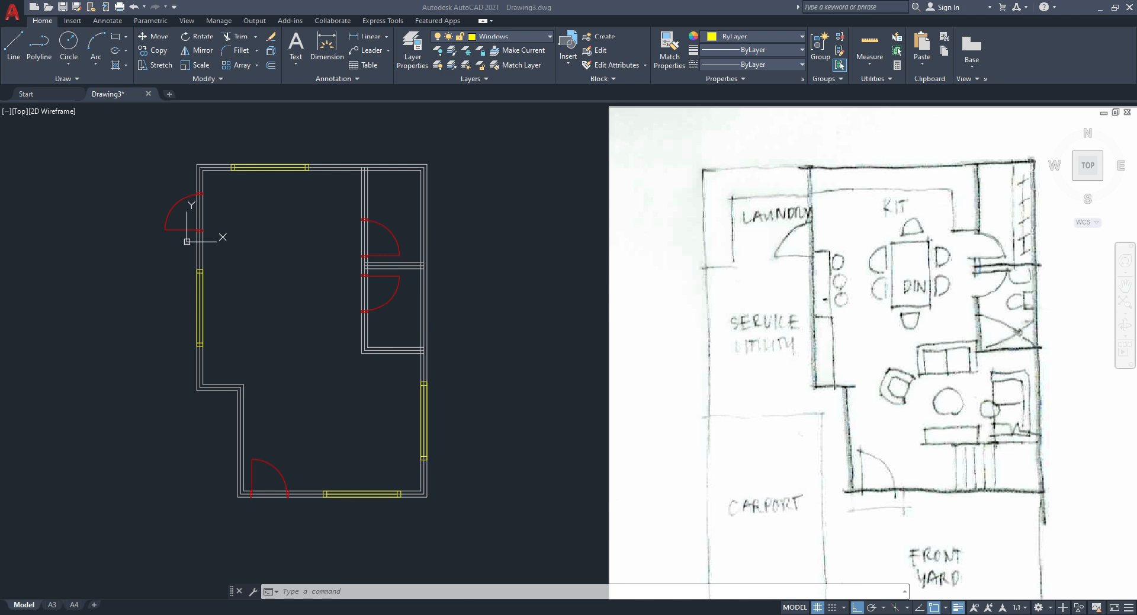
click(565, 613)
ctrl+scroll(589, 409, up, 15)
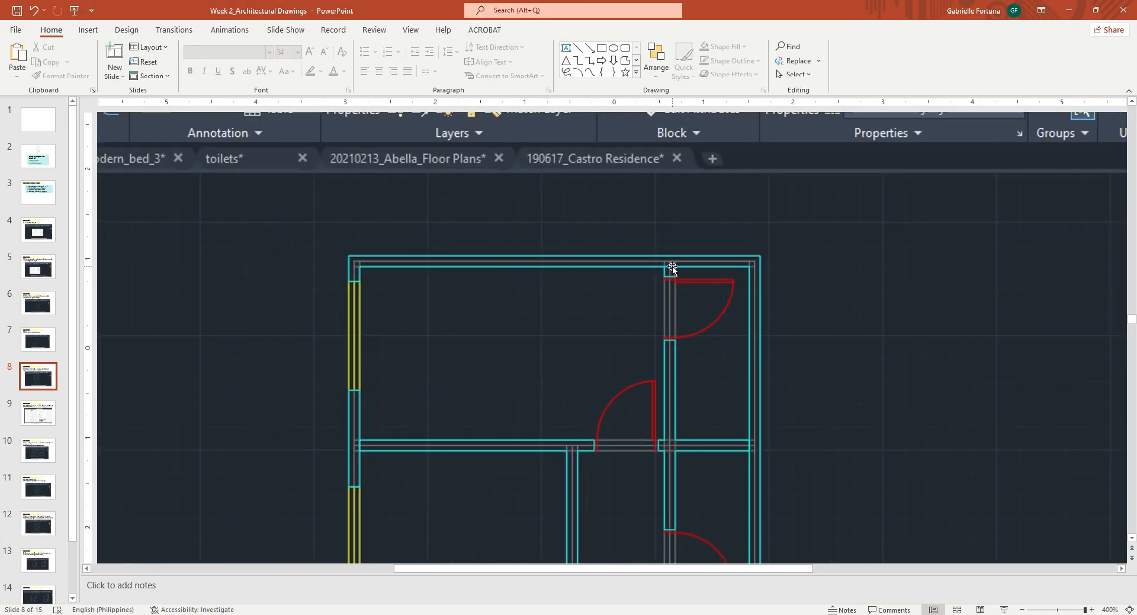
scroll(343, 393, down, 2)
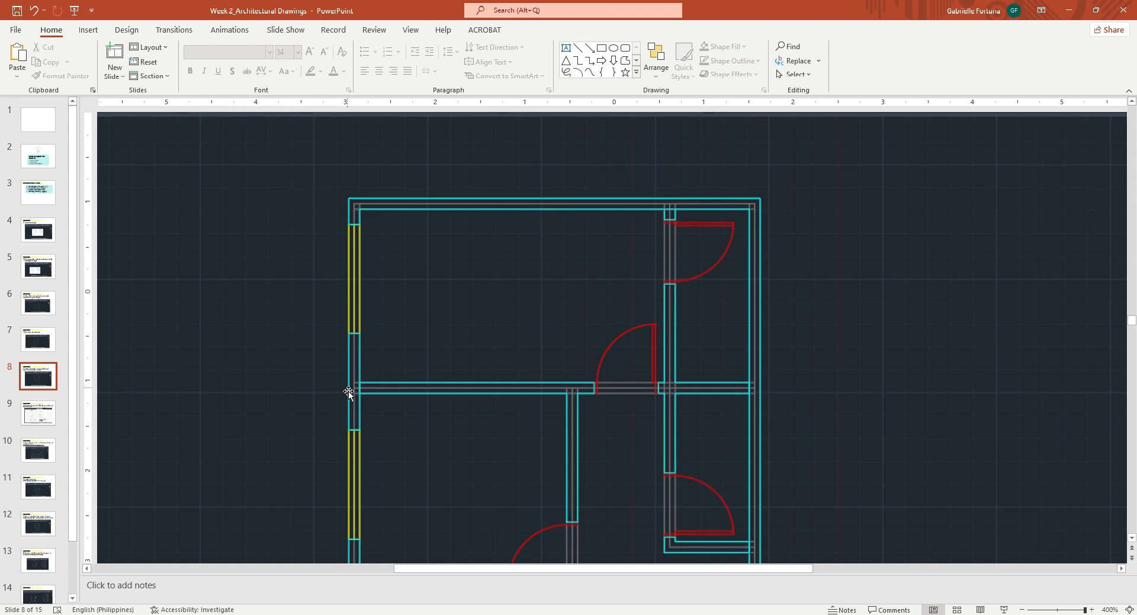
click(1068, 10)
Step: Create a new layer named Wall in cyan
middle_drag(249, 171, 376, 231)
text(la)
key(Return)
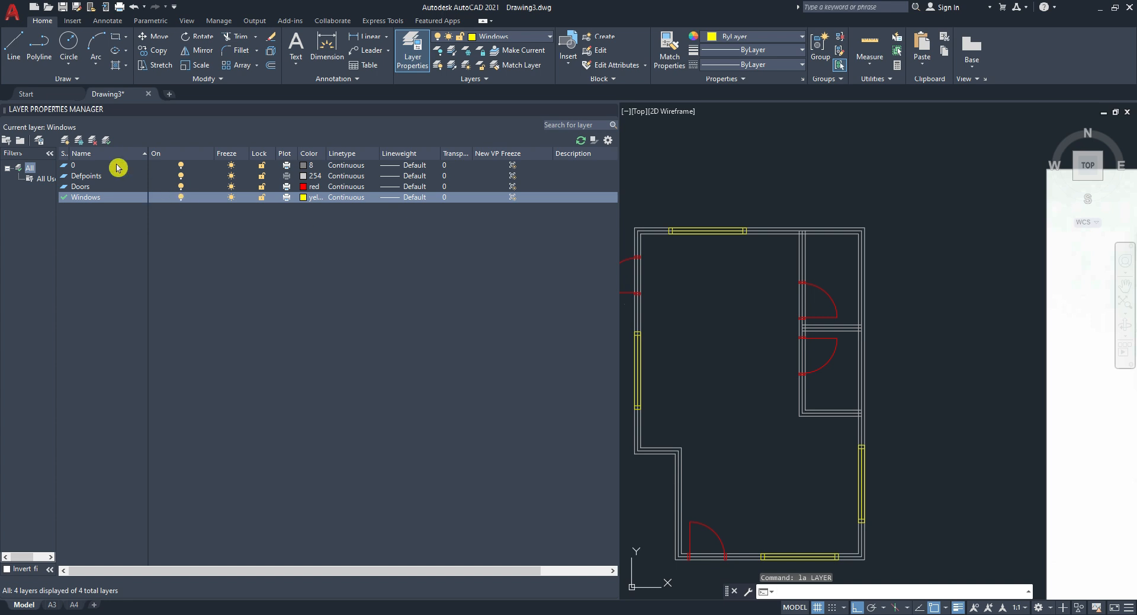
click(65, 140)
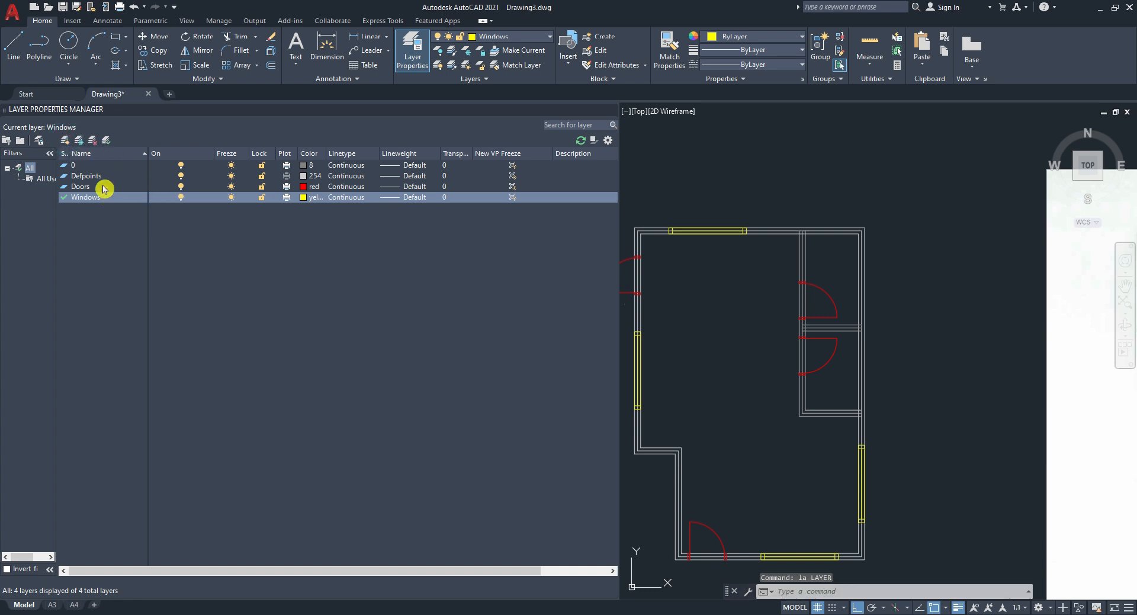
click(63, 142)
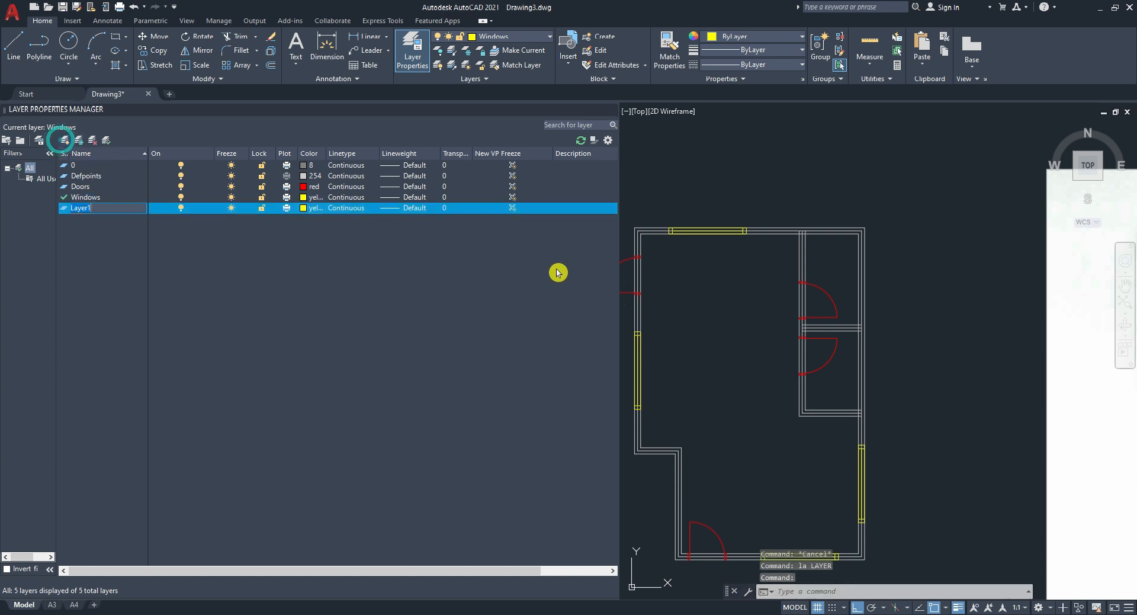
text(Wal)
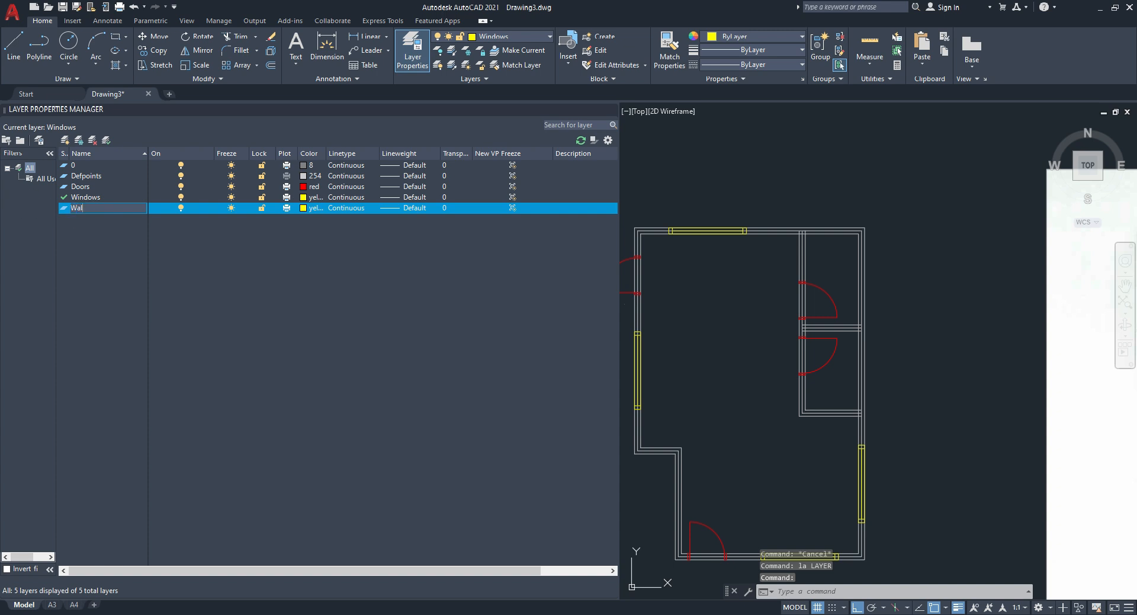
text(l)
click(318, 208)
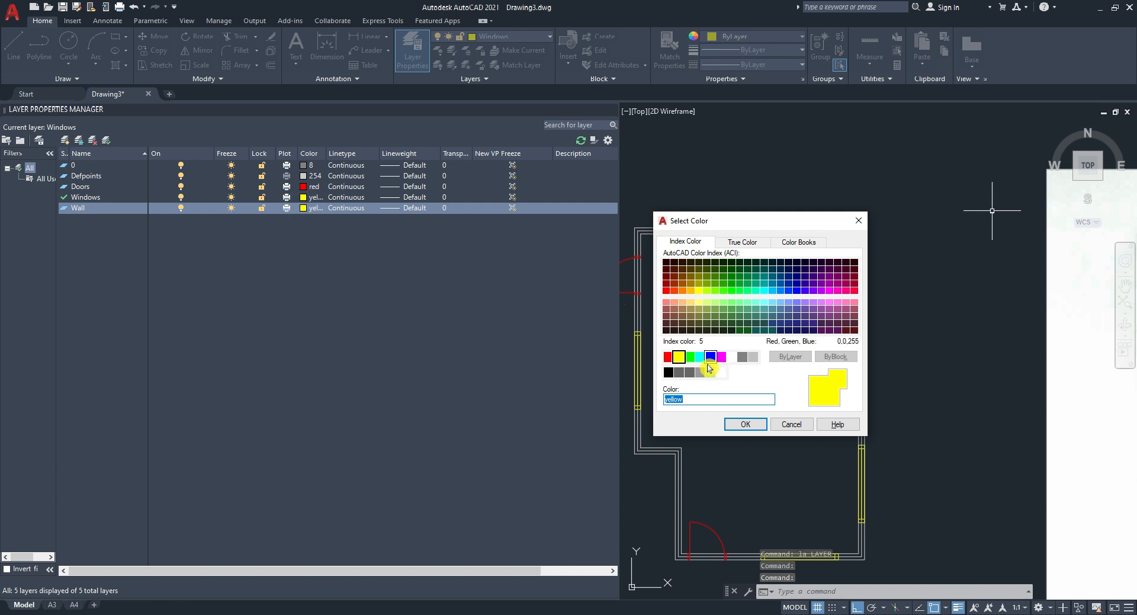
click(710, 357)
click(701, 357)
click(744, 423)
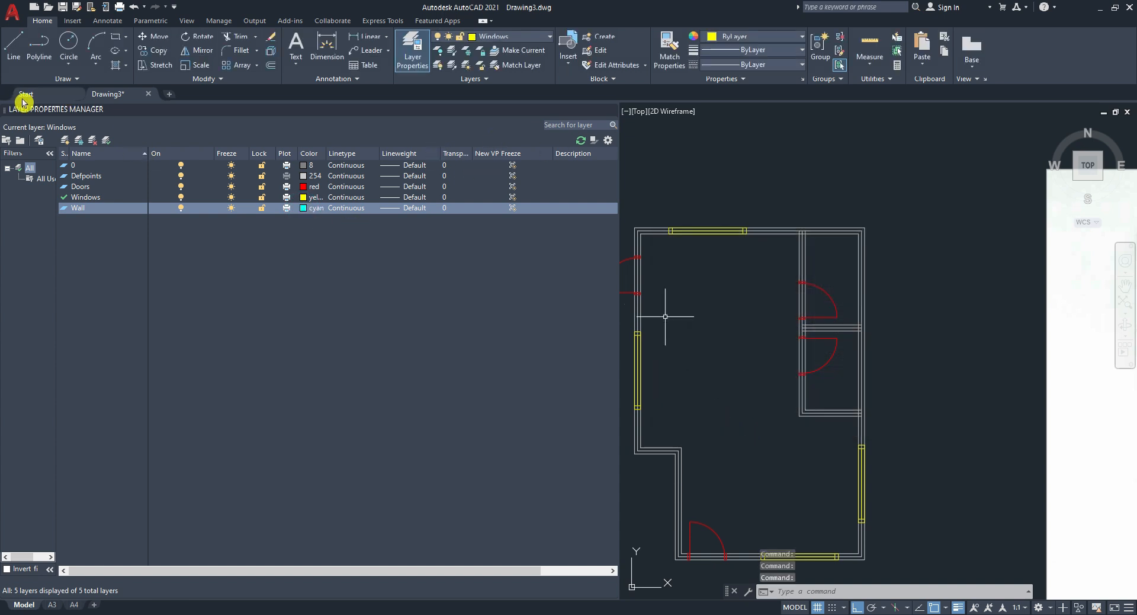
click(611, 110)
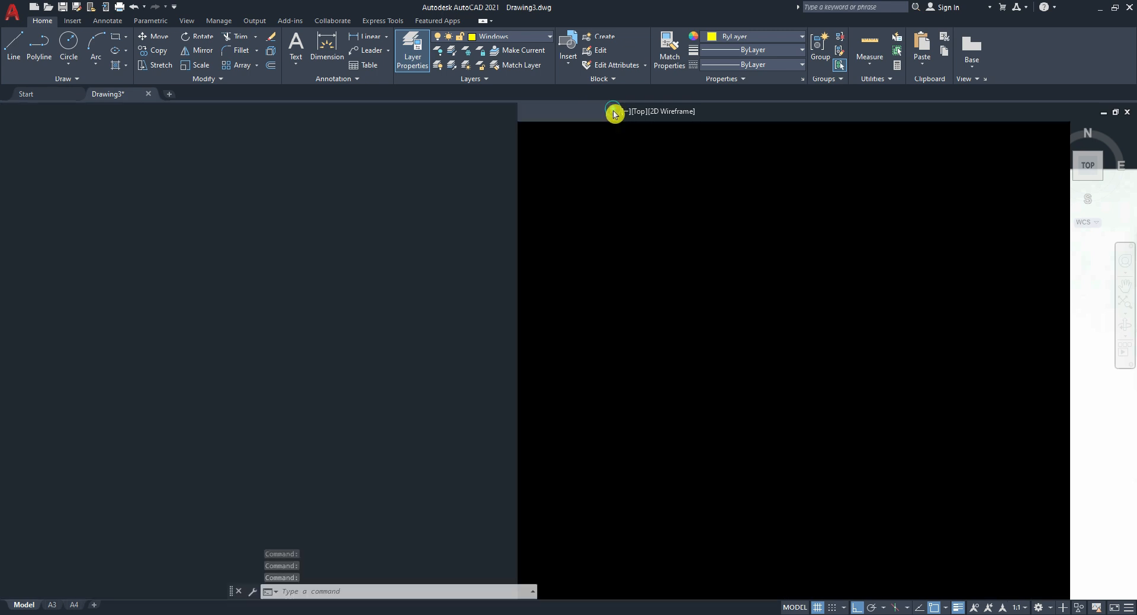
middle_drag(372, 320, 367, 333)
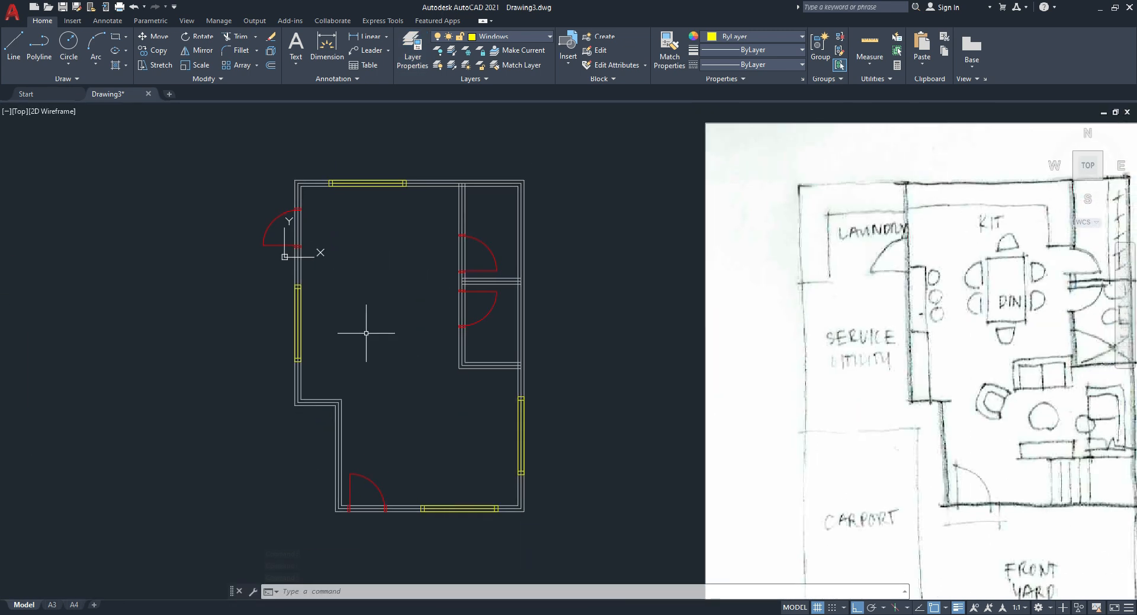
text(pl)
key(Return)
scroll(296, 384, up, 4)
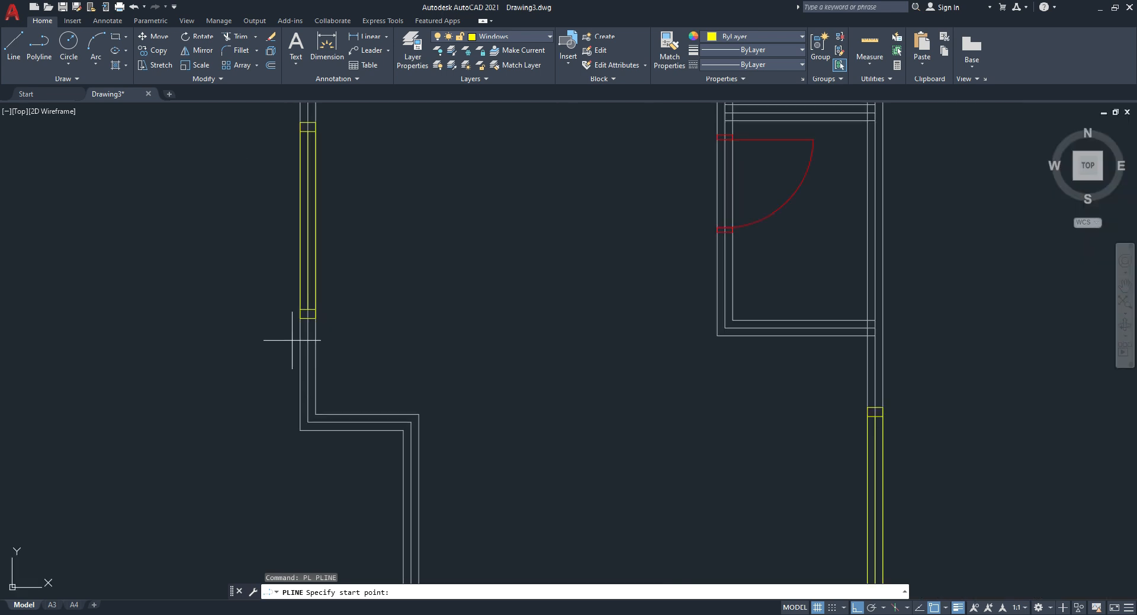
click(301, 318)
key(Escape)
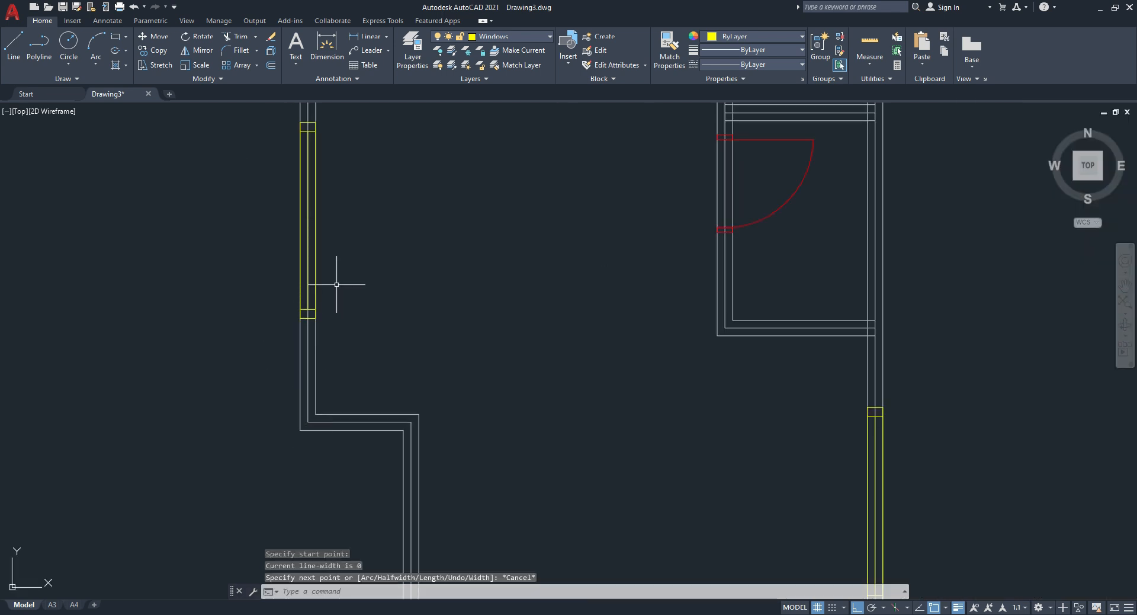
Step: Make Wall the current layer and trace the stepped left wall's outer face with a polyline from the left window to the entrance door frame
click(514, 36)
click(500, 96)
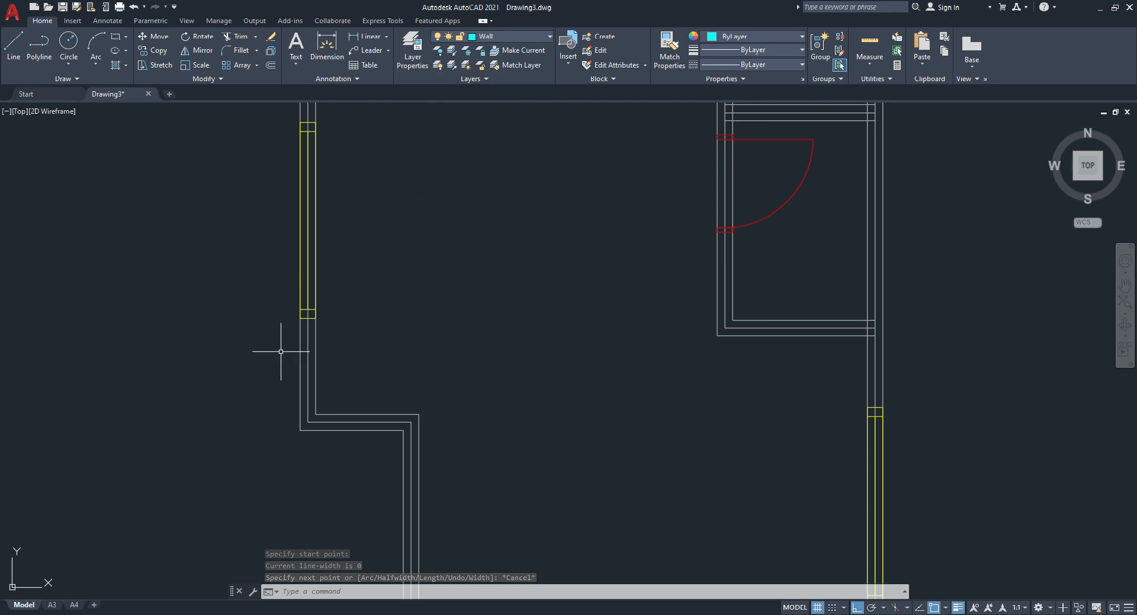
text(pl)
key(Return)
click(300, 318)
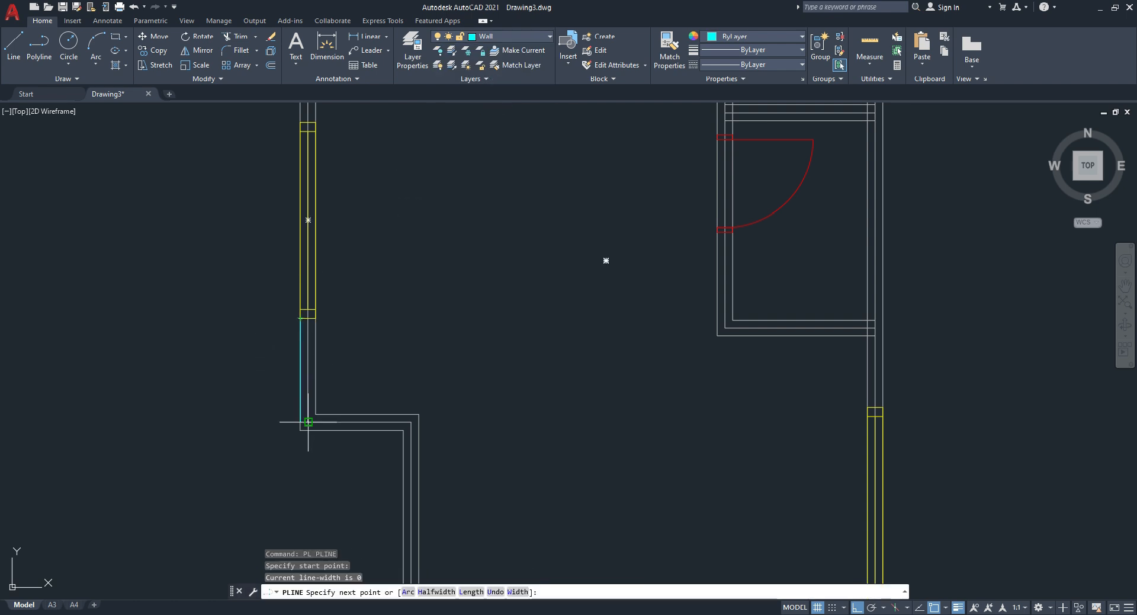
click(300, 430)
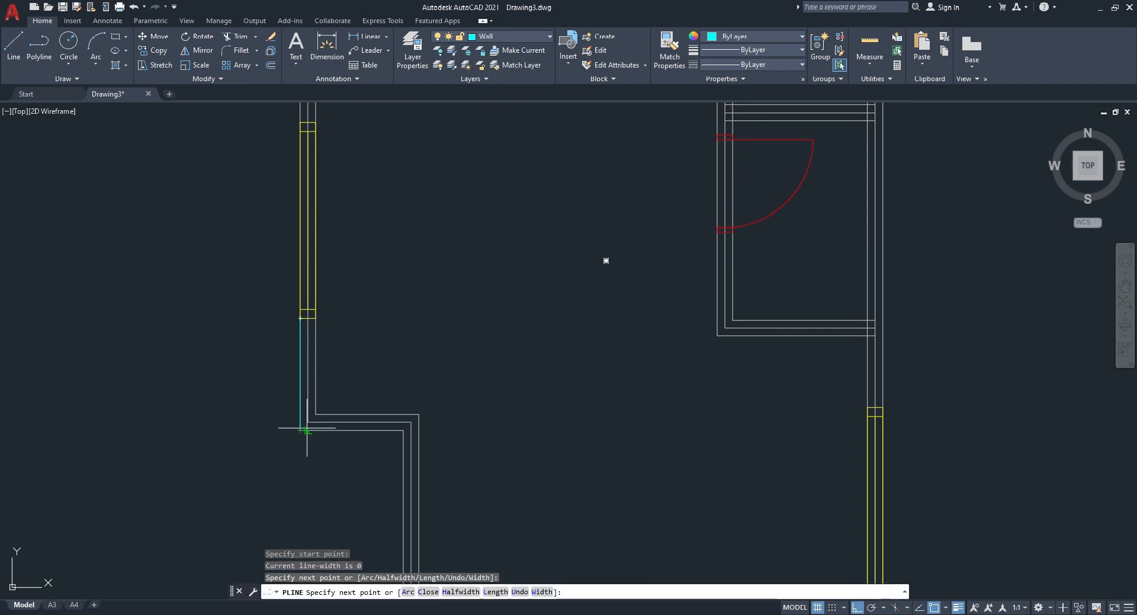
click(403, 430)
middle_drag(382, 463, 373, 243)
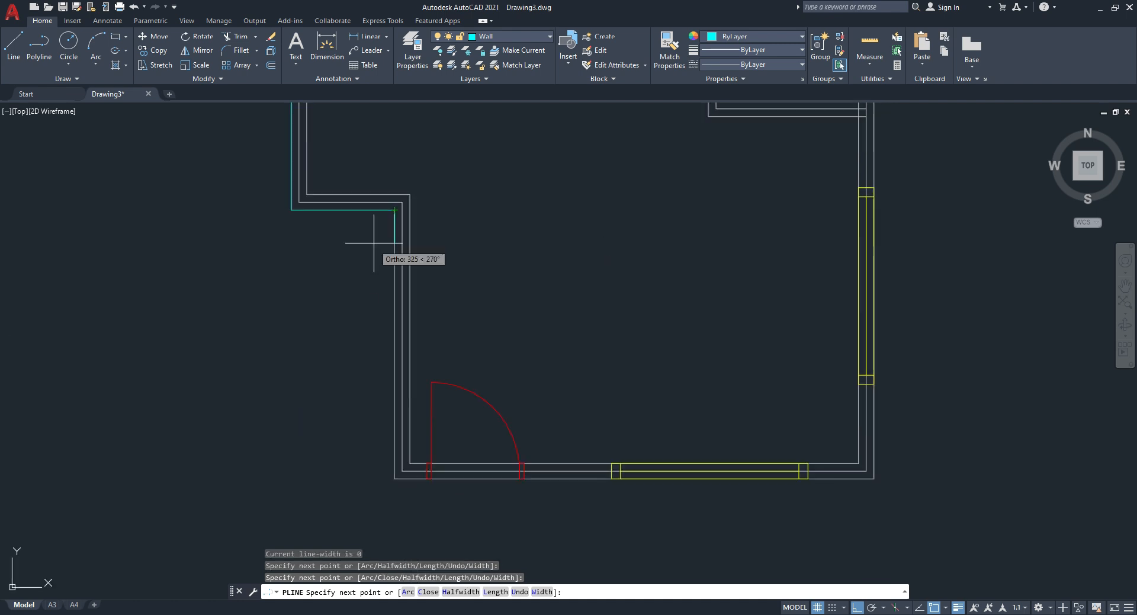
click(394, 479)
click(426, 479)
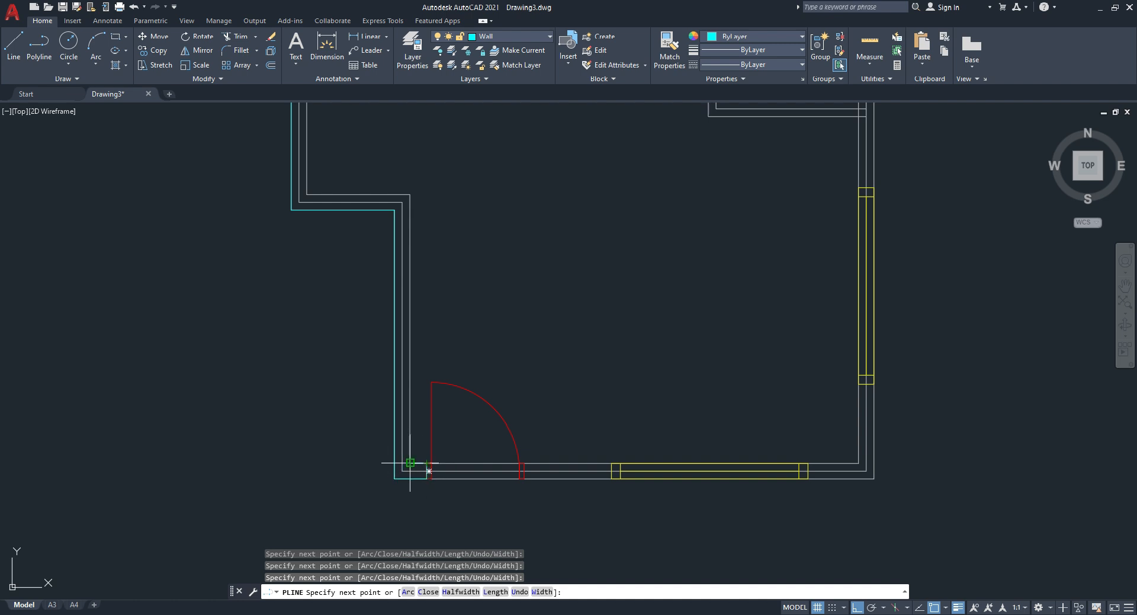
Step: Continue the polyline back along the stepped left wall's inner face up to the left window and end it there
click(409, 194)
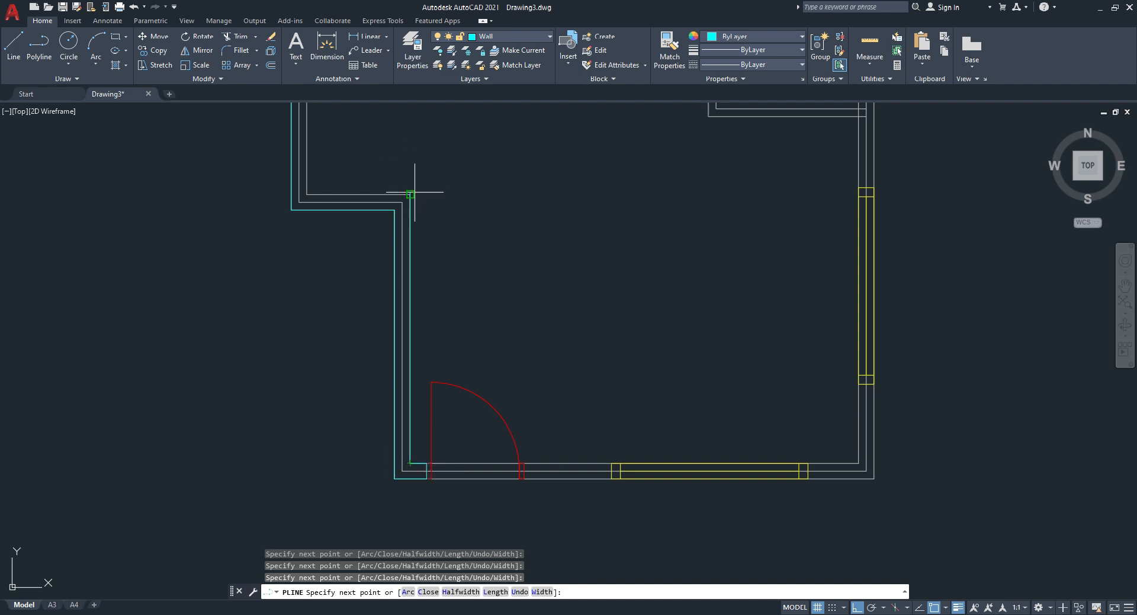
middle_drag(295, 208, 293, 410)
click(304, 398)
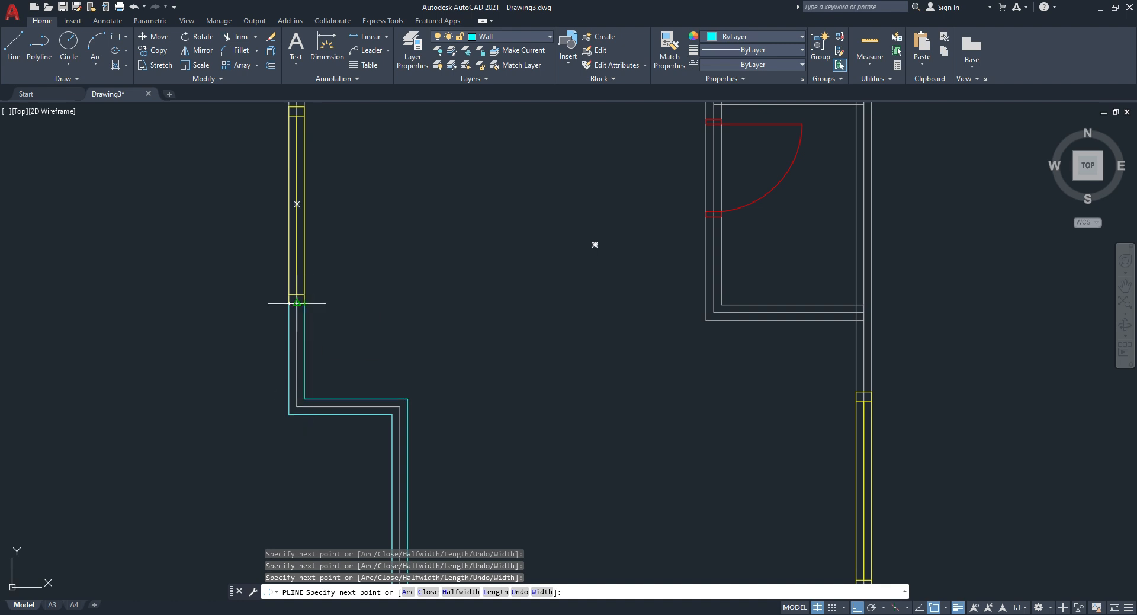
key(Escape)
Step: Outline the bottom wall section between the entrance door frame and the bottom window with a rectangle
scroll(393, 256, down, 5)
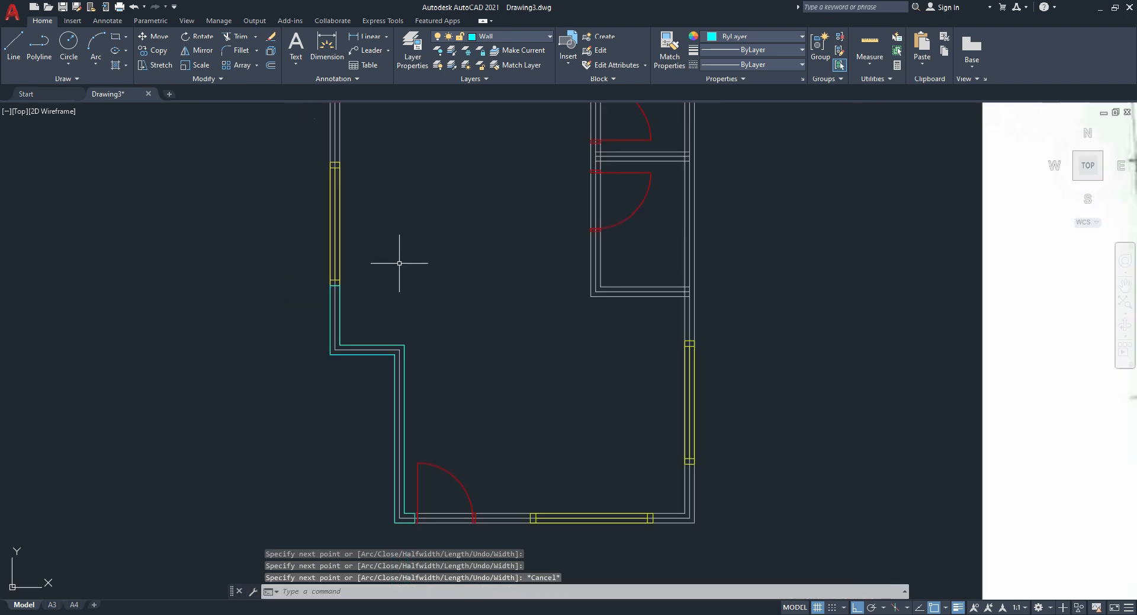
scroll(328, 495, up, 2)
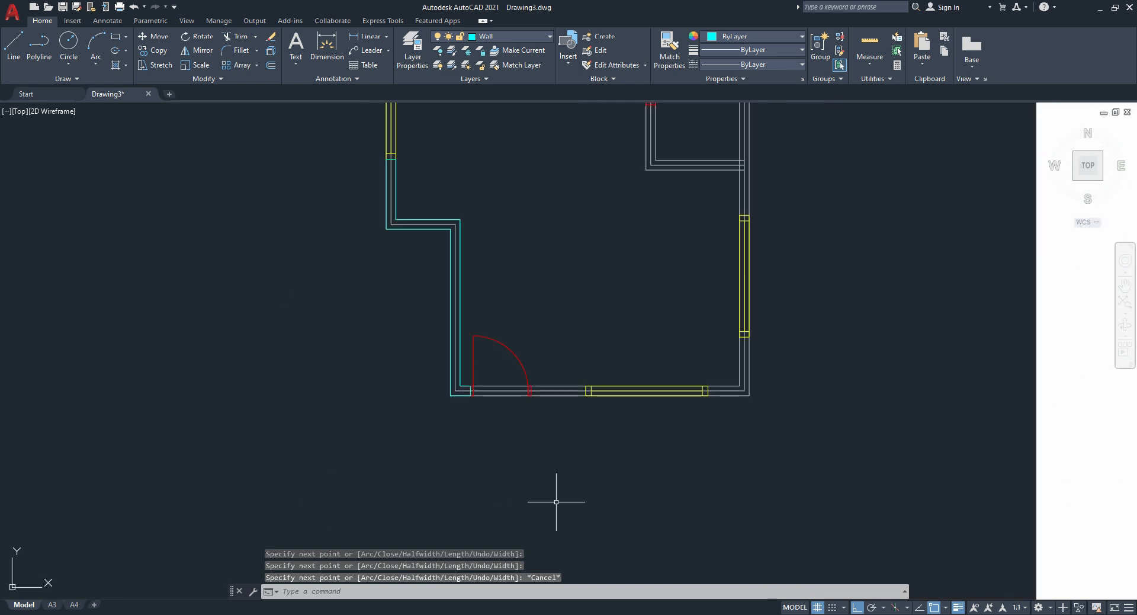
scroll(609, 317, up, 6)
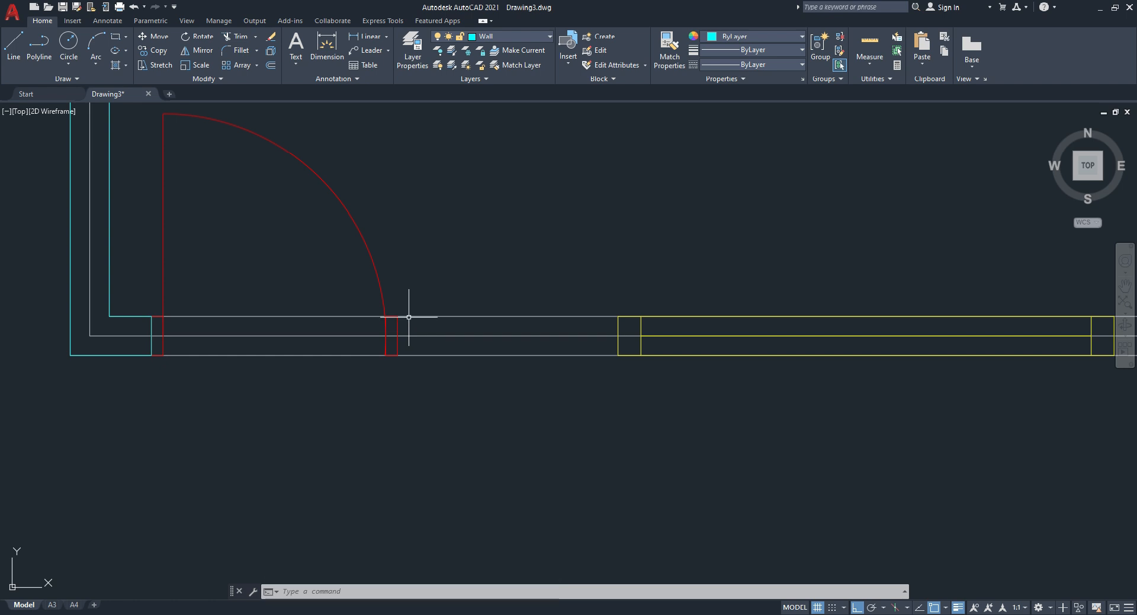
text(REC)
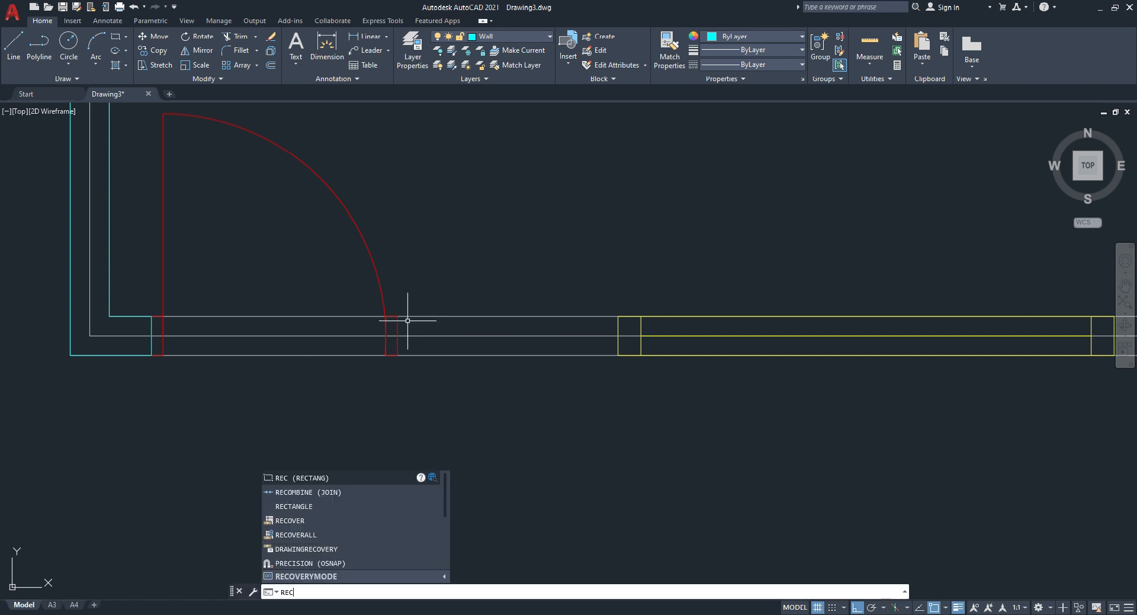
key(Return)
key(F8)
click(397, 316)
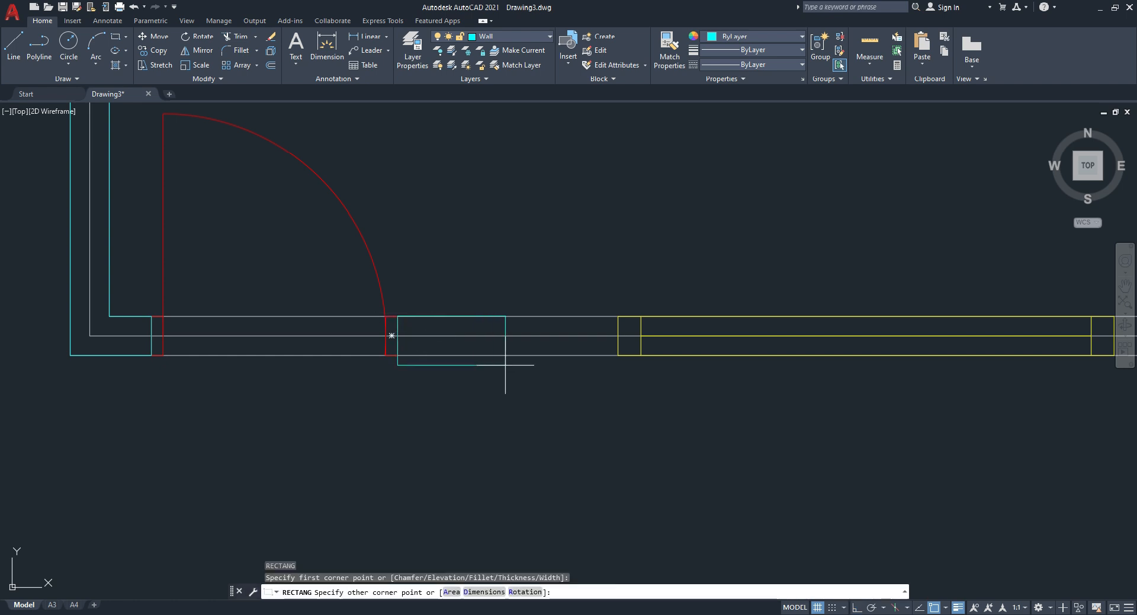
click(611, 355)
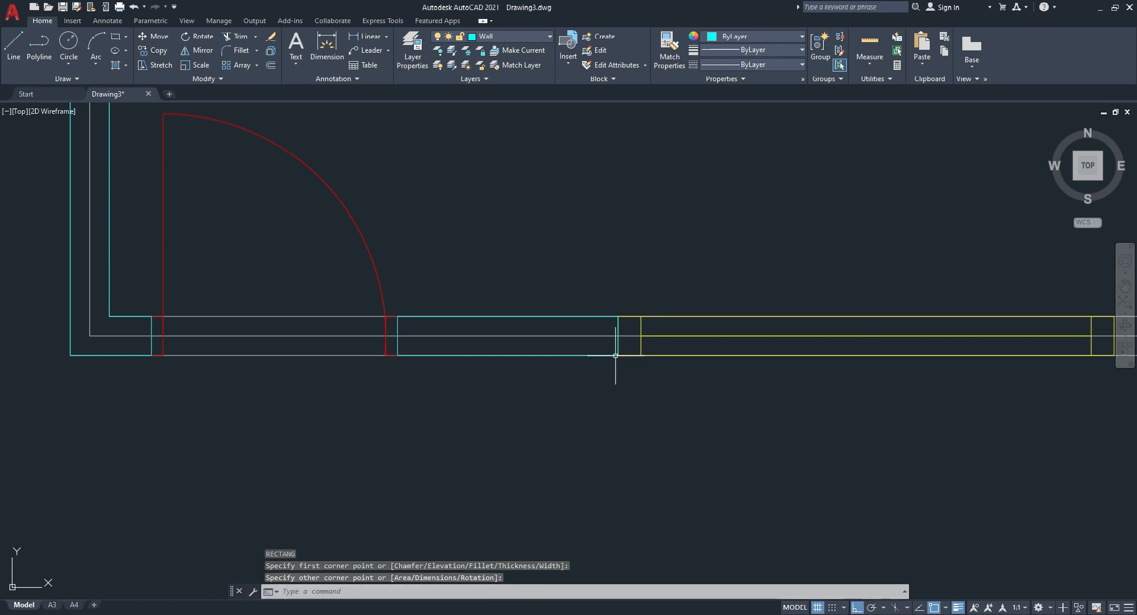
Step: Trace the lower-right corner wall as a closed polyline outline from the bottom window's right end around to the right window's lower end
scroll(610, 354, down, 4)
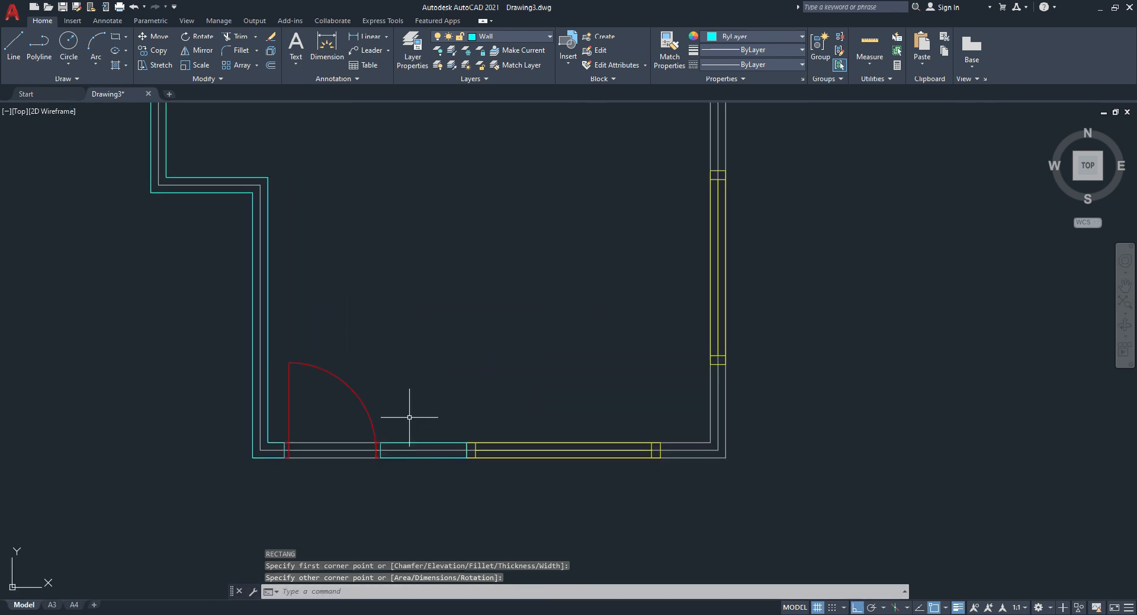
text(pl)
key(Return)
scroll(673, 450, up, 2)
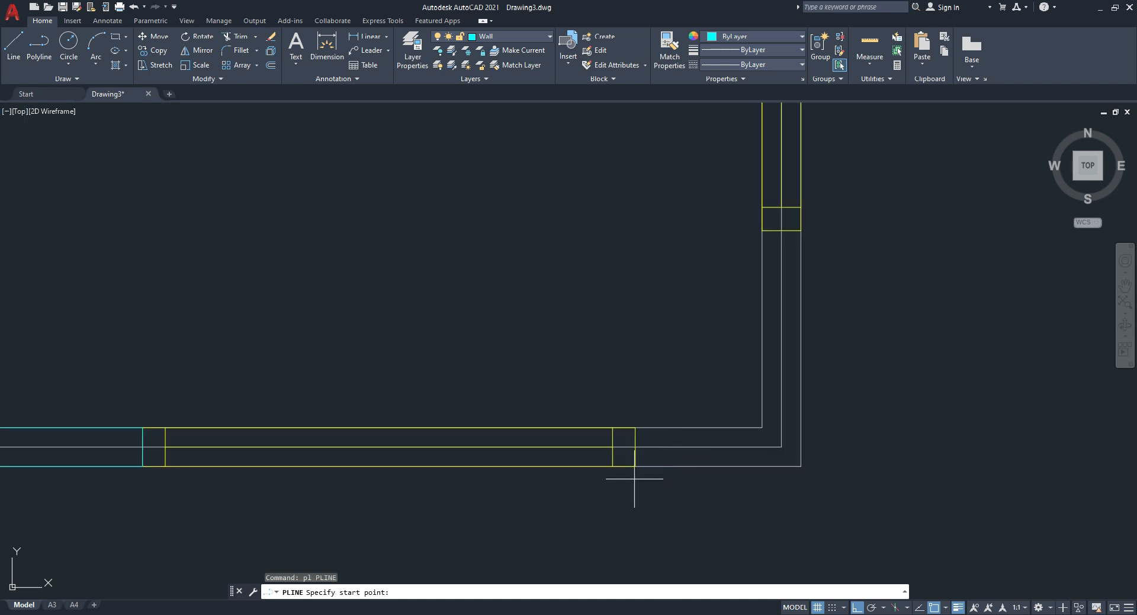
click(636, 466)
click(801, 465)
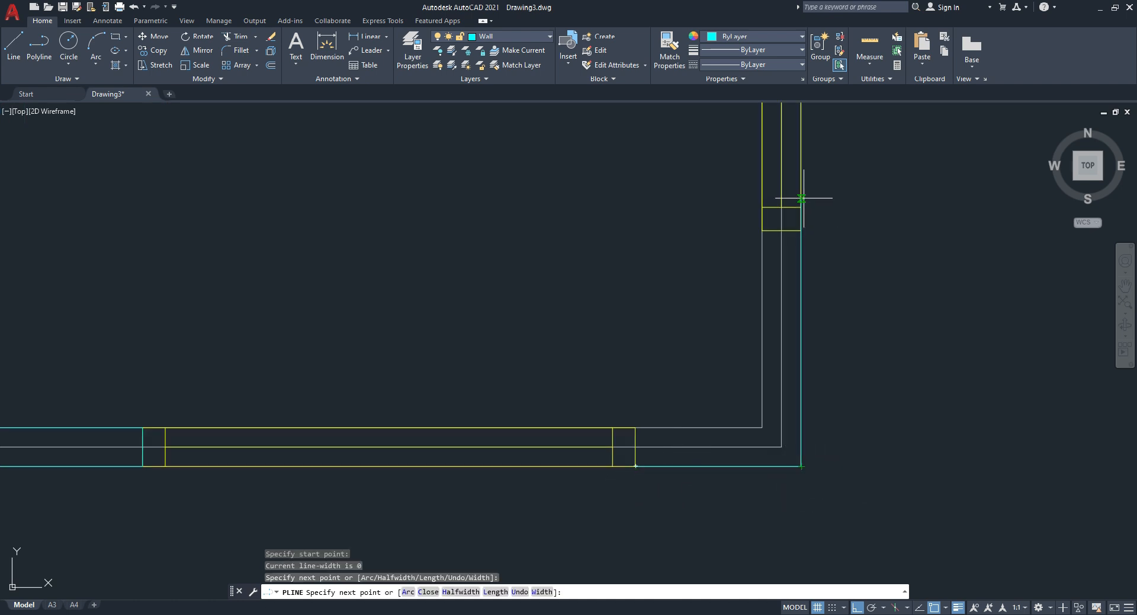
click(800, 231)
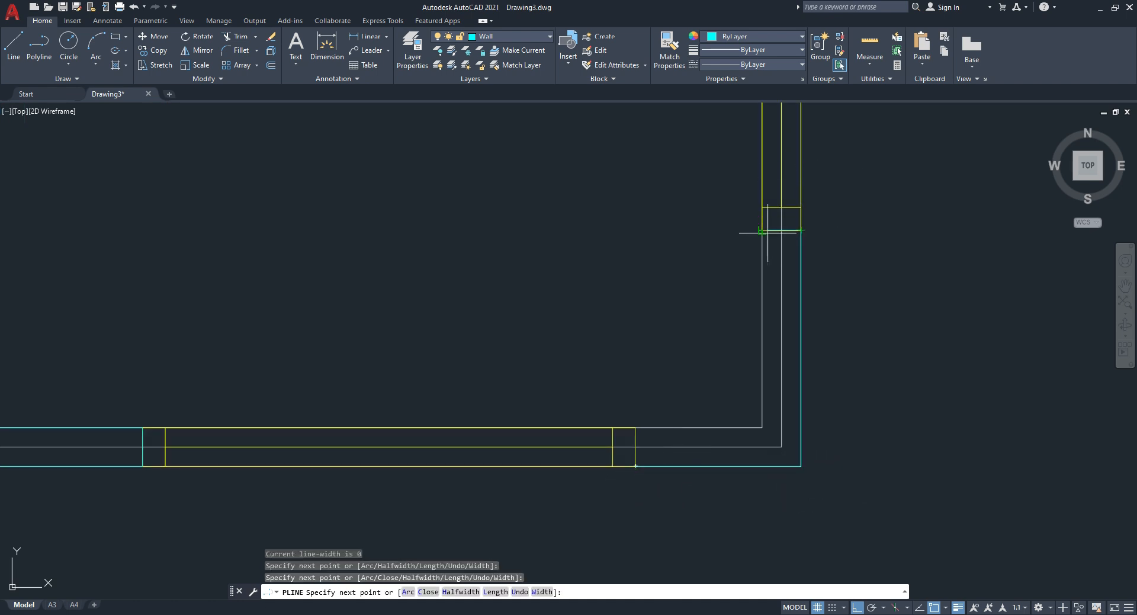
click(762, 230)
click(762, 427)
click(635, 427)
click(635, 466)
key(Escape)
scroll(580, 481, down, 3)
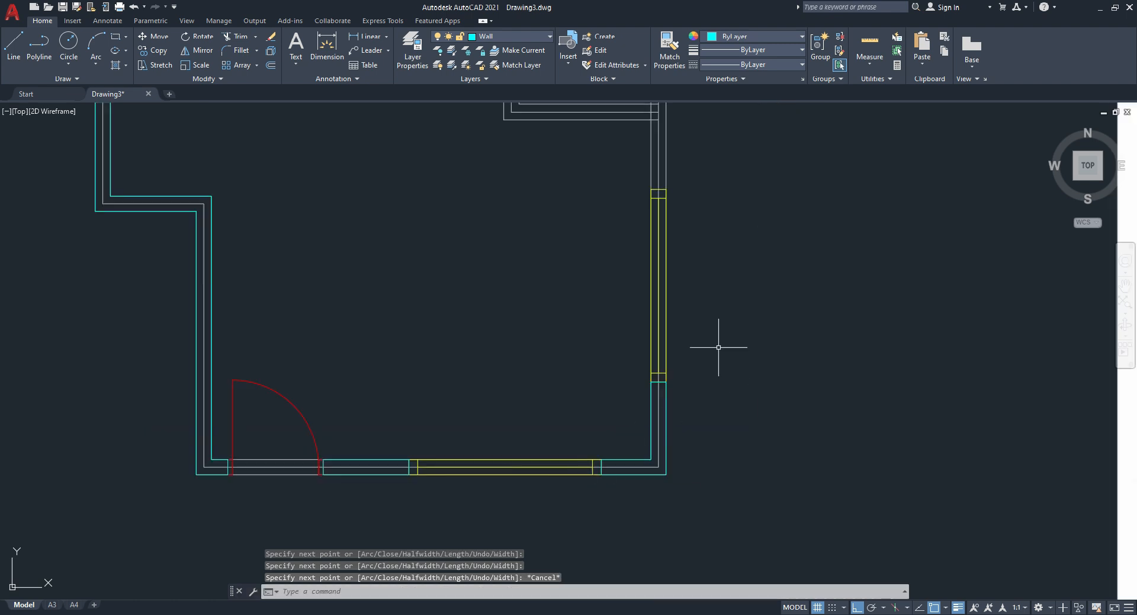
key(Escape)
middle_drag(701, 228, 665, 444)
middle_drag(635, 354, 625, 405)
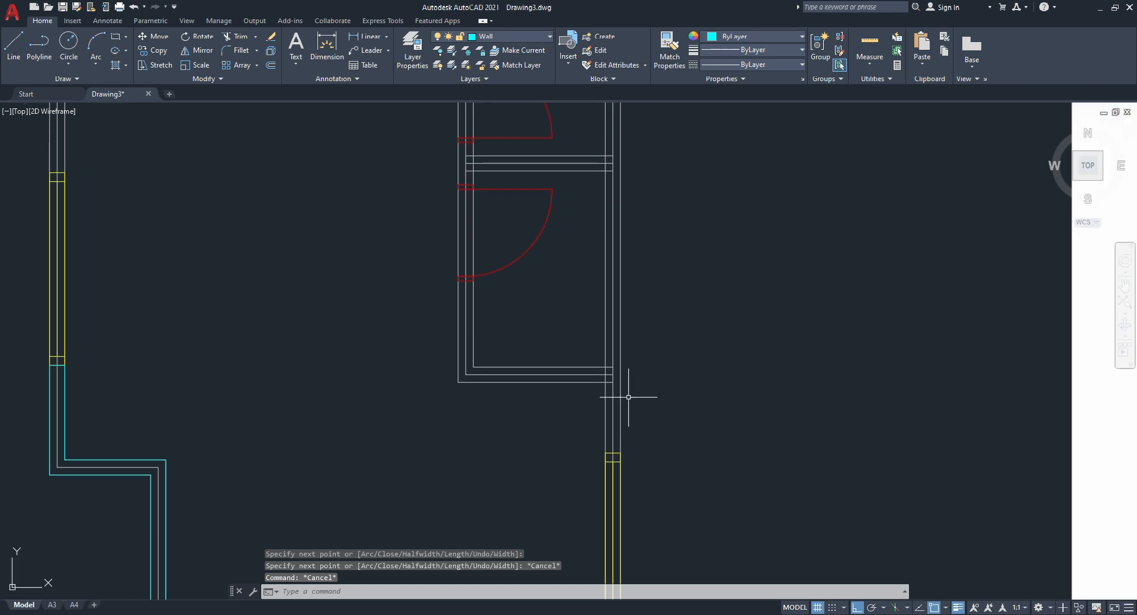
text(pl)
key(Return)
scroll(610, 410, up, 4)
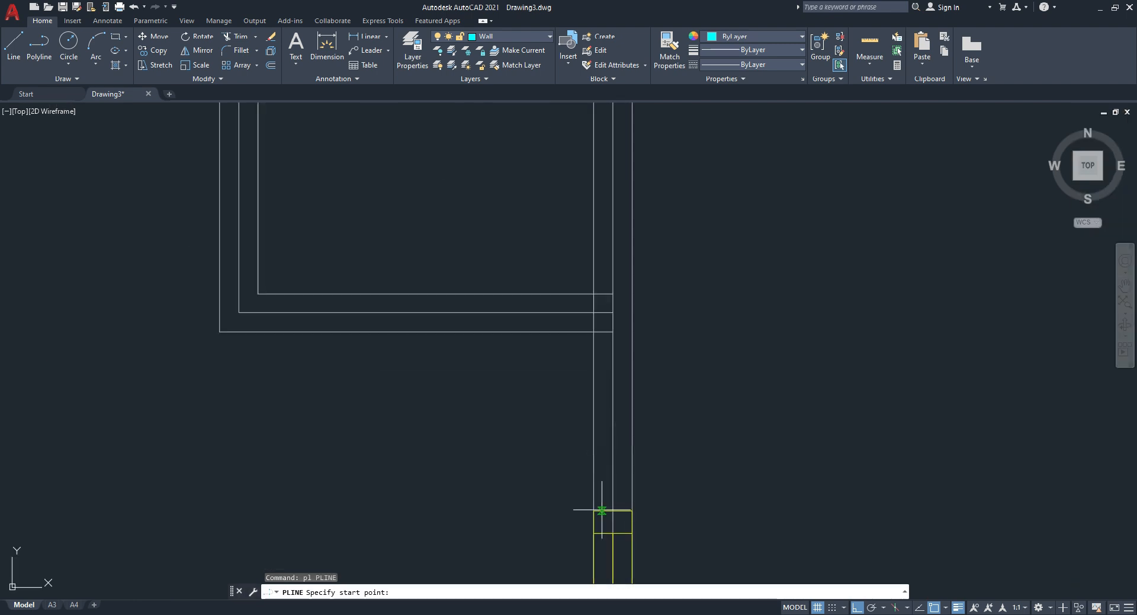
key(Escape)
Step: Start a rectangle for outlining the right outer wall above the lower right window
text(rec)
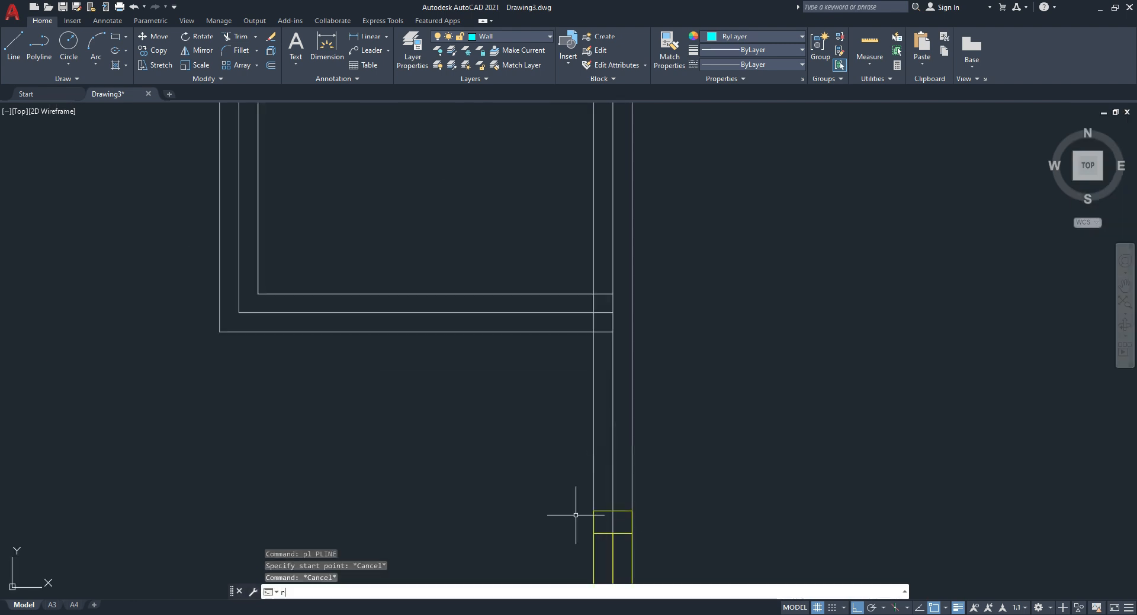
Step: Try to outline the right exterior wall with a rectangle from the window jamb up to the plan's upper outer corner, and undo it
key(Return)
click(593, 510)
scroll(592, 521, down, 3)
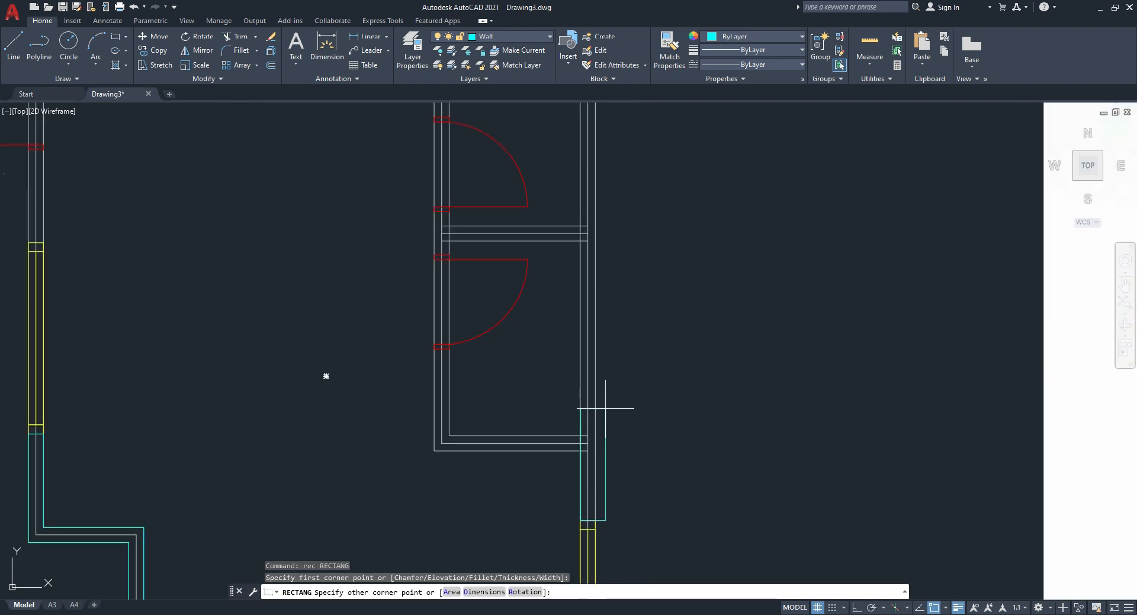
scroll(594, 203, down, 4)
scroll(590, 270, up, 6)
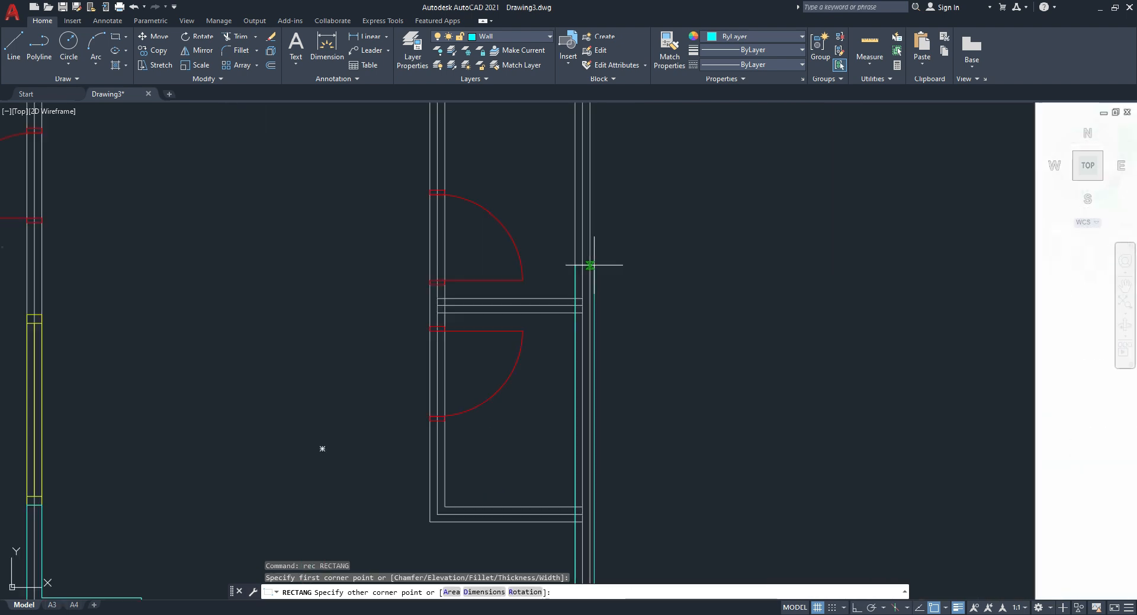
middle_drag(578, 172, 589, 236)
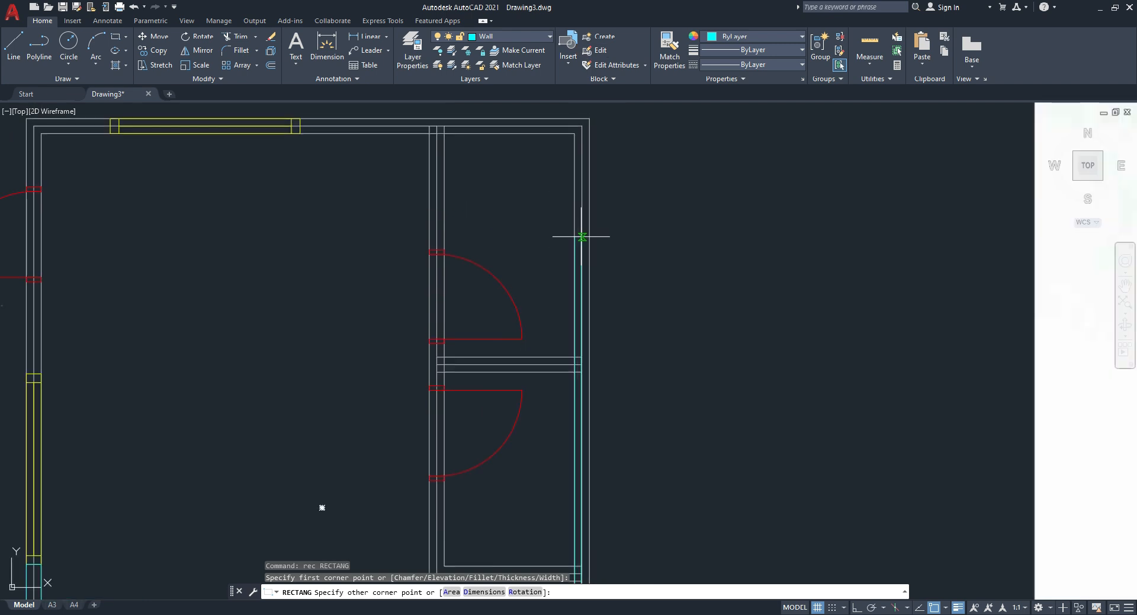
click(589, 118)
middle_drag(597, 140, 594, 111)
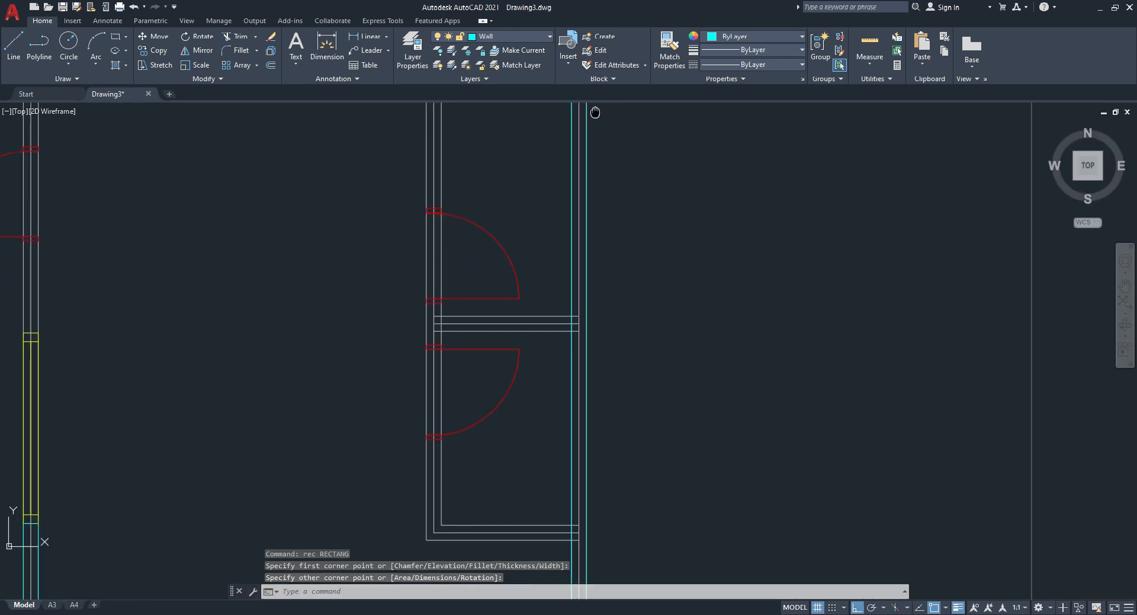
key(ctrl+z)
key(ctrl+z)
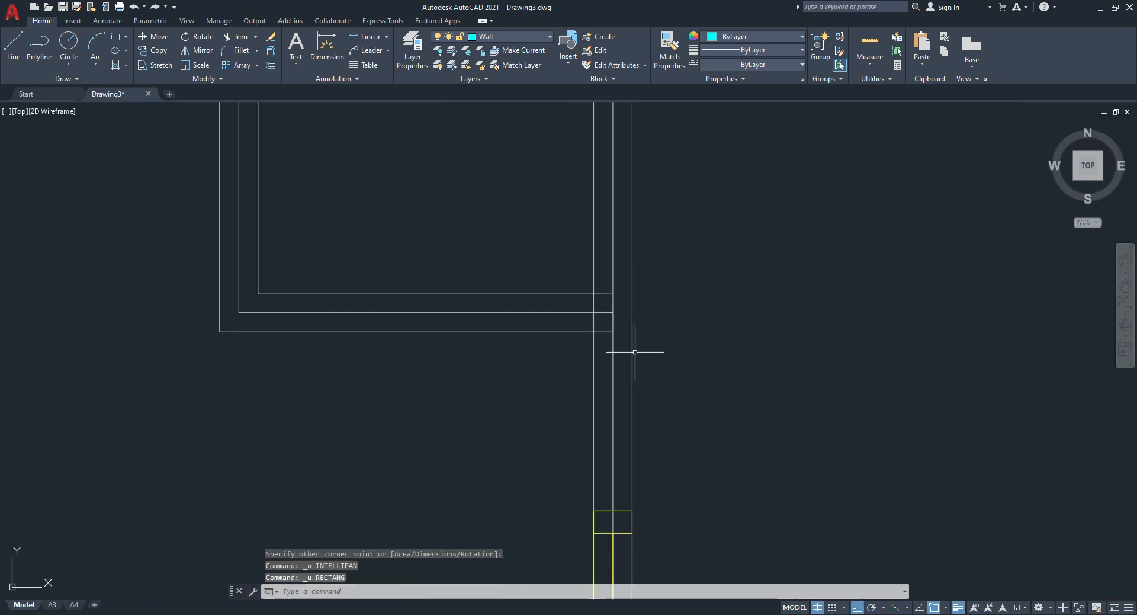
Step: Start a wall polyline at the right window's upper inside corner, tracing the small room's outer bottom and left faces up and across its lower door jamb
text(pl)
key(Return)
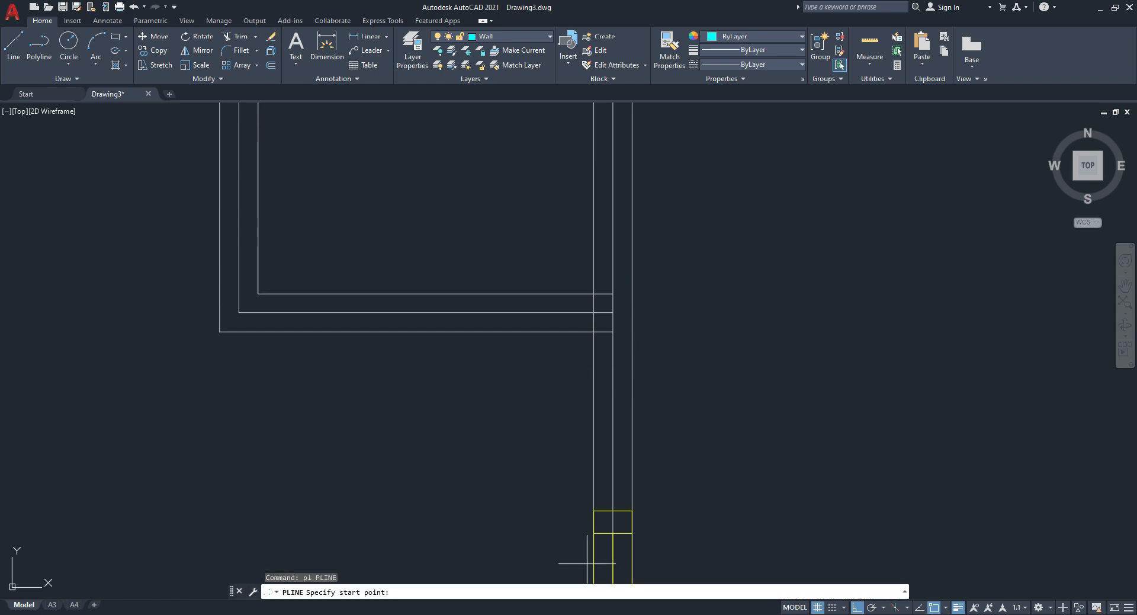
click(593, 510)
click(594, 331)
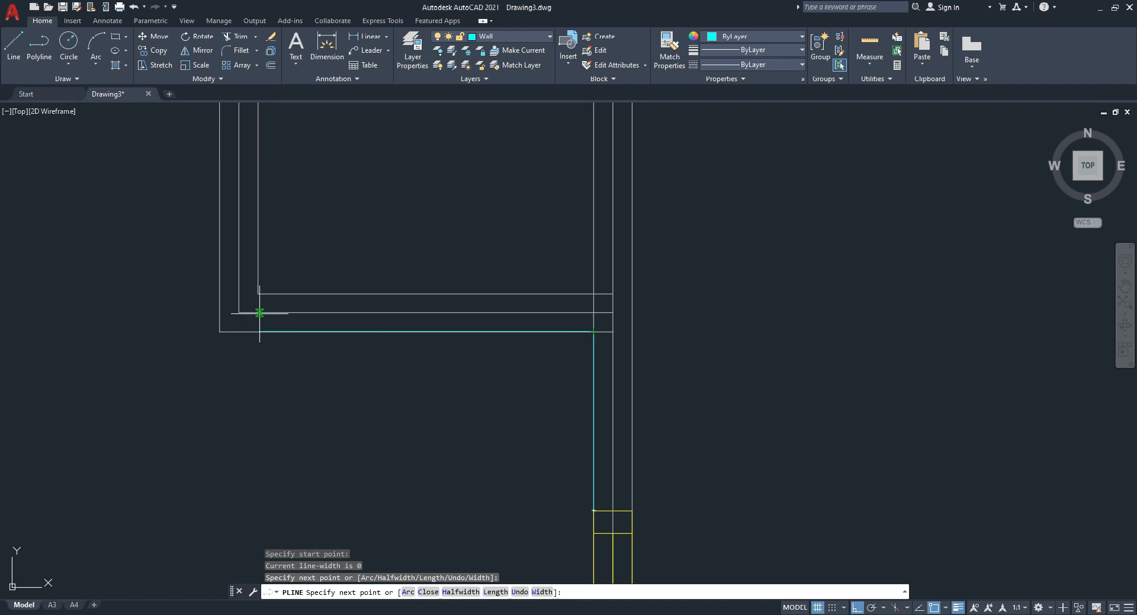
click(219, 332)
scroll(308, 240, down, 2)
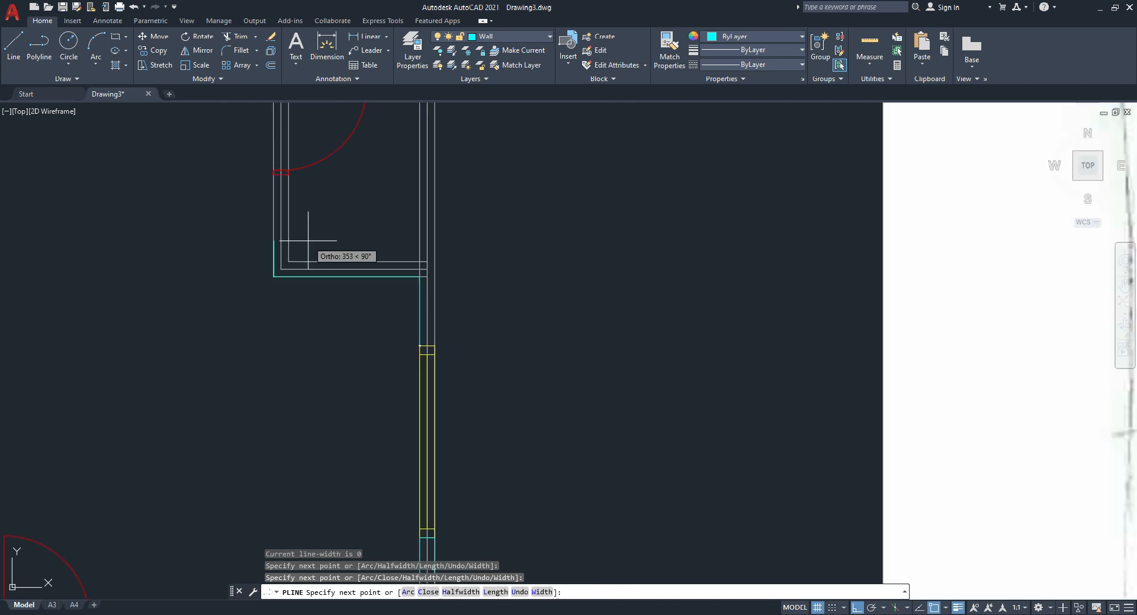
middle_drag(307, 240, 195, 389)
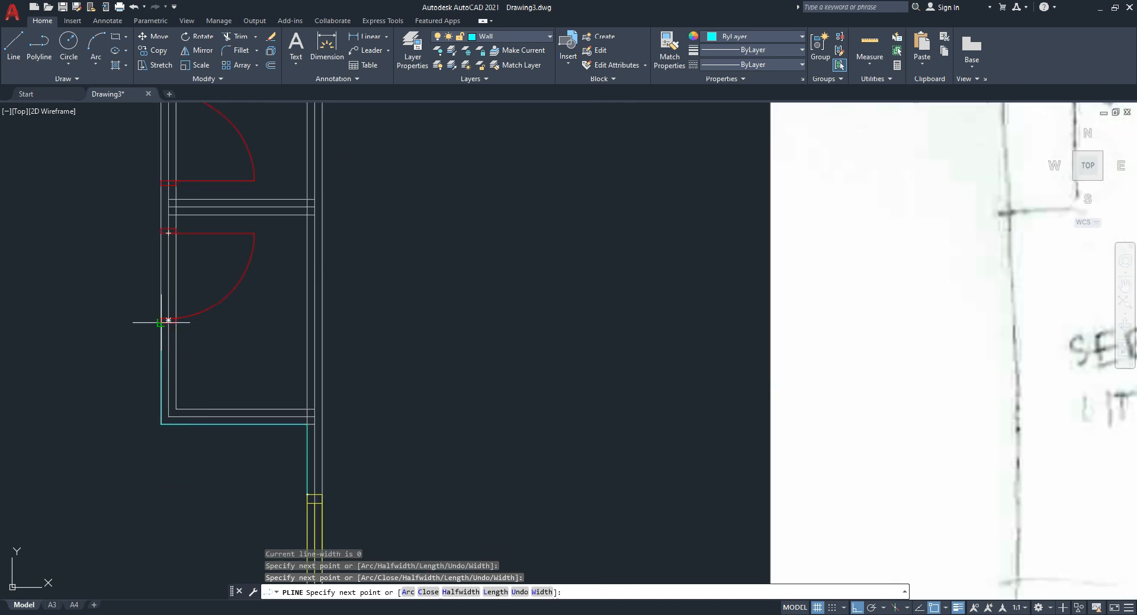
click(161, 322)
click(176, 322)
Step: Continue the wall polyline around the small room's interior faces, along the bottom, right side and underside of the partition to the left wall
click(182, 409)
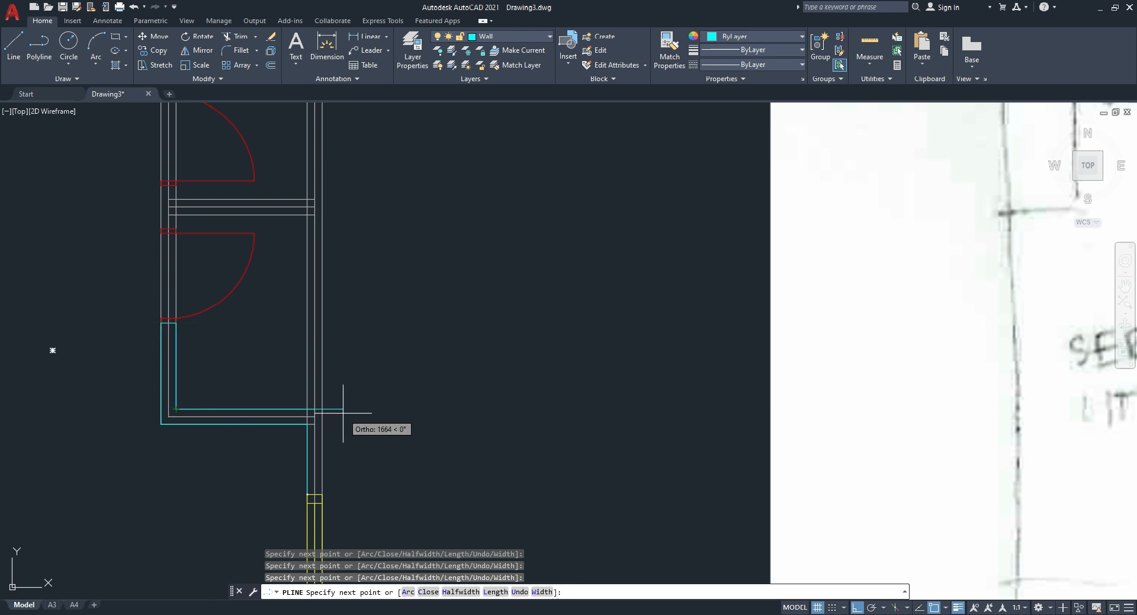
click(307, 408)
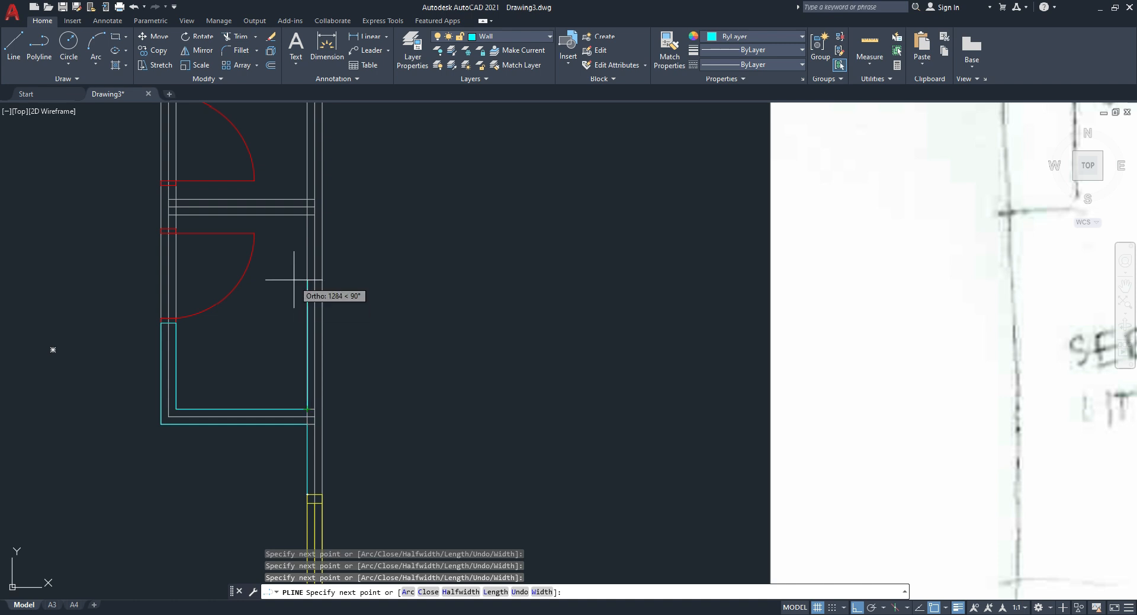
click(307, 214)
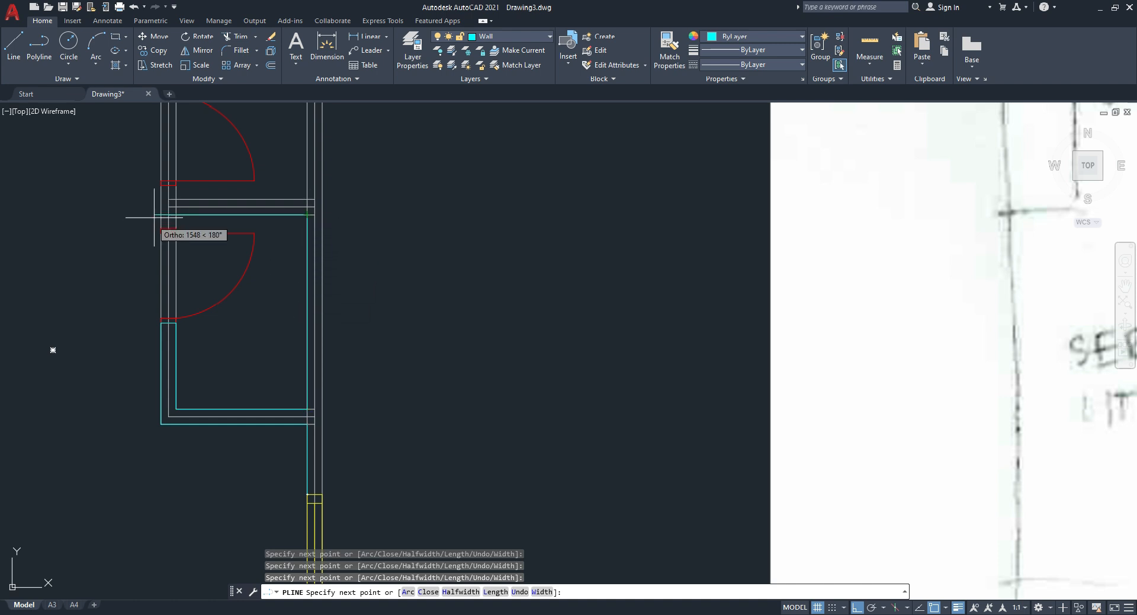
scroll(161, 216, up, 4)
click(196, 213)
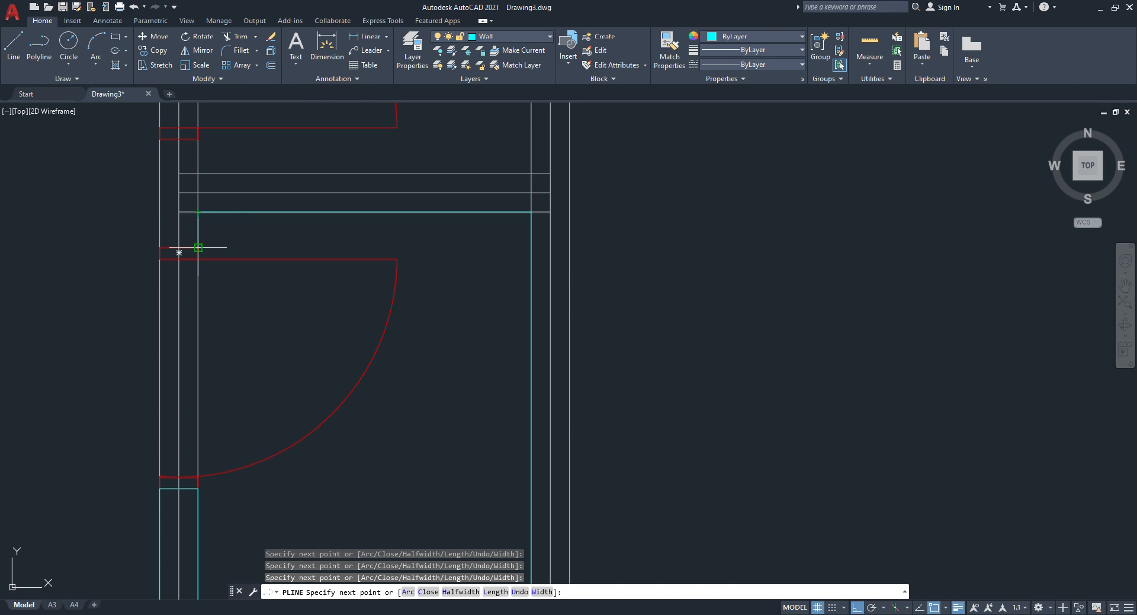
Step: Continue the polyline around the wall piece between the two door jambs, ending at the partition's upper face
click(160, 247)
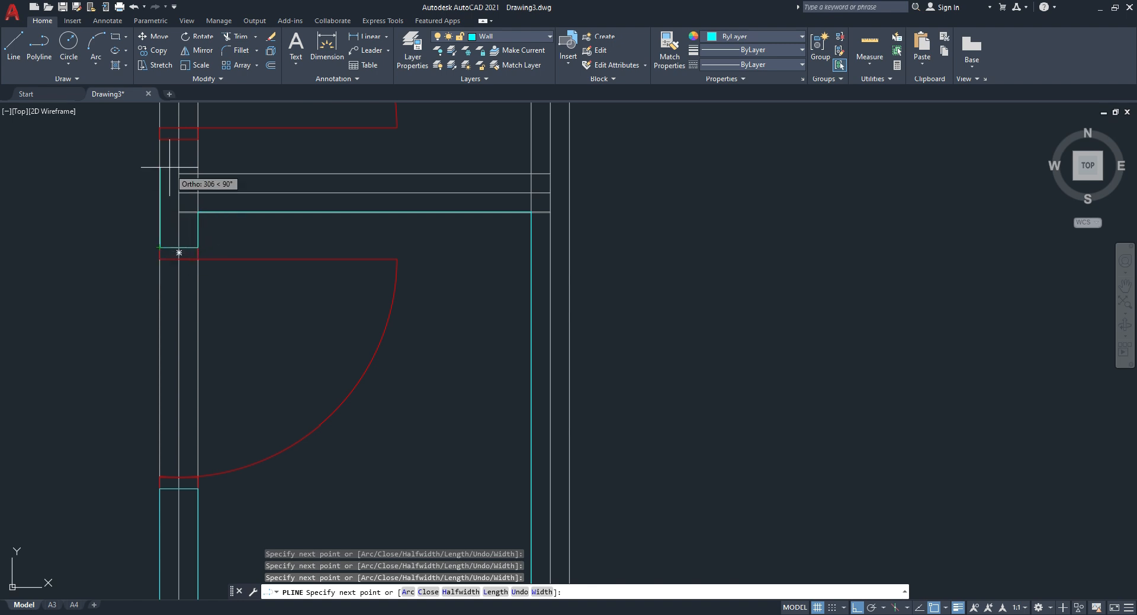
click(160, 140)
click(198, 139)
click(197, 173)
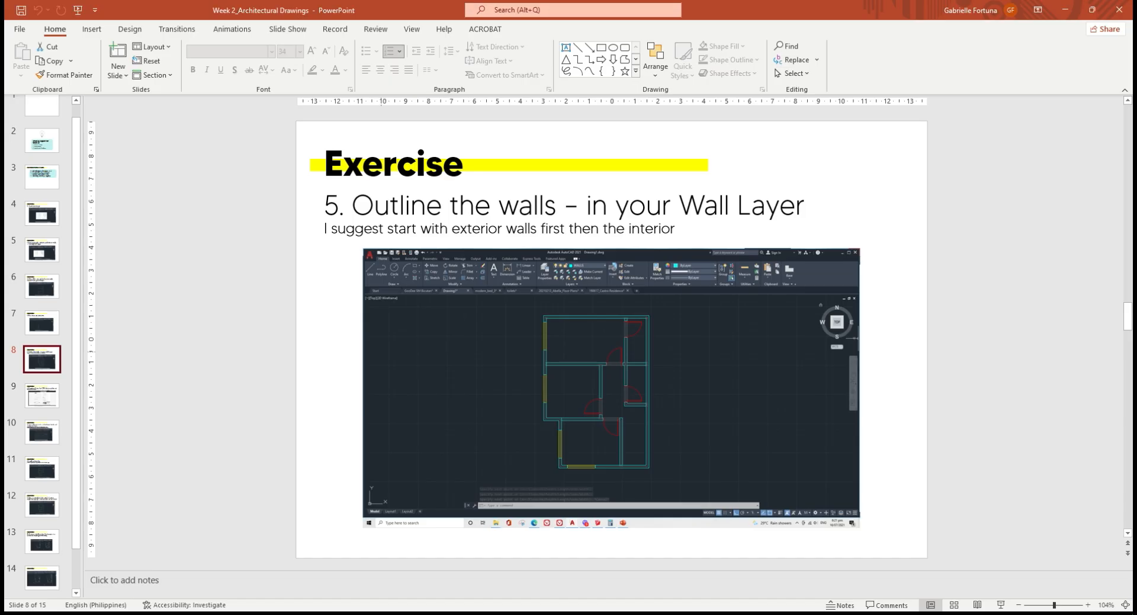
Step: Switch to the PowerPoint deck and view slide 9 on CAD blocks, highlighting the words "Download/shop" and selecting the website picture
click(42, 396)
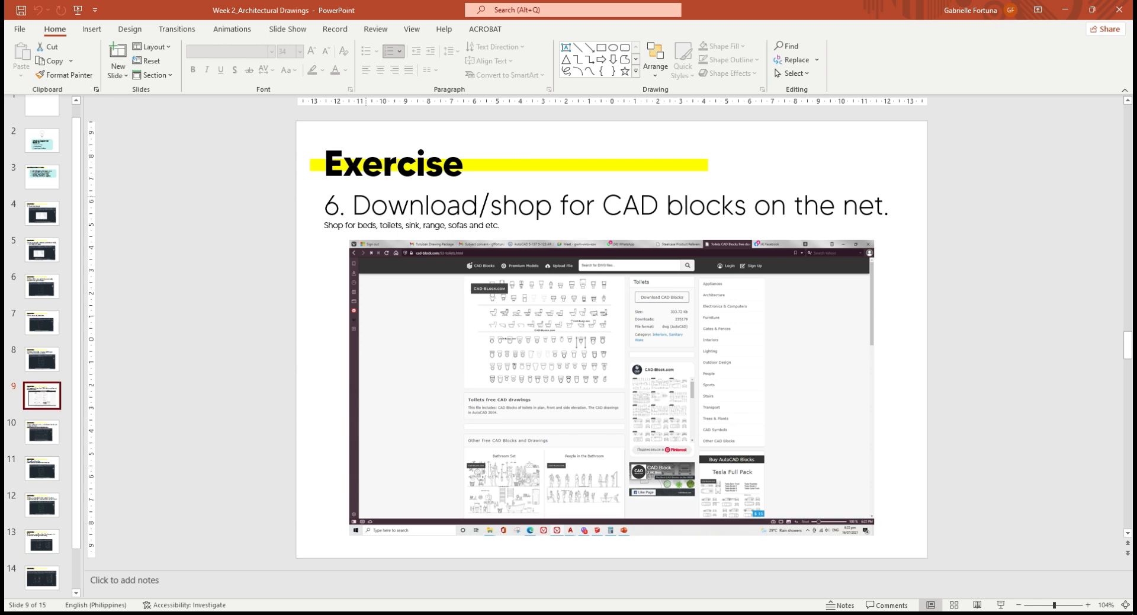
drag(363, 204, 539, 207)
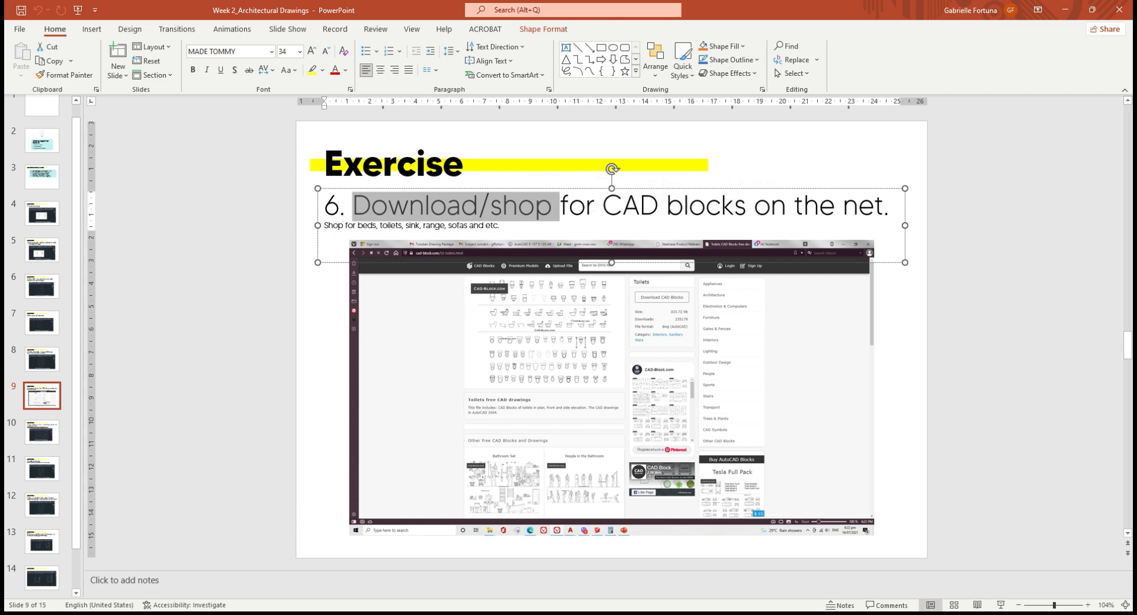
click(601, 354)
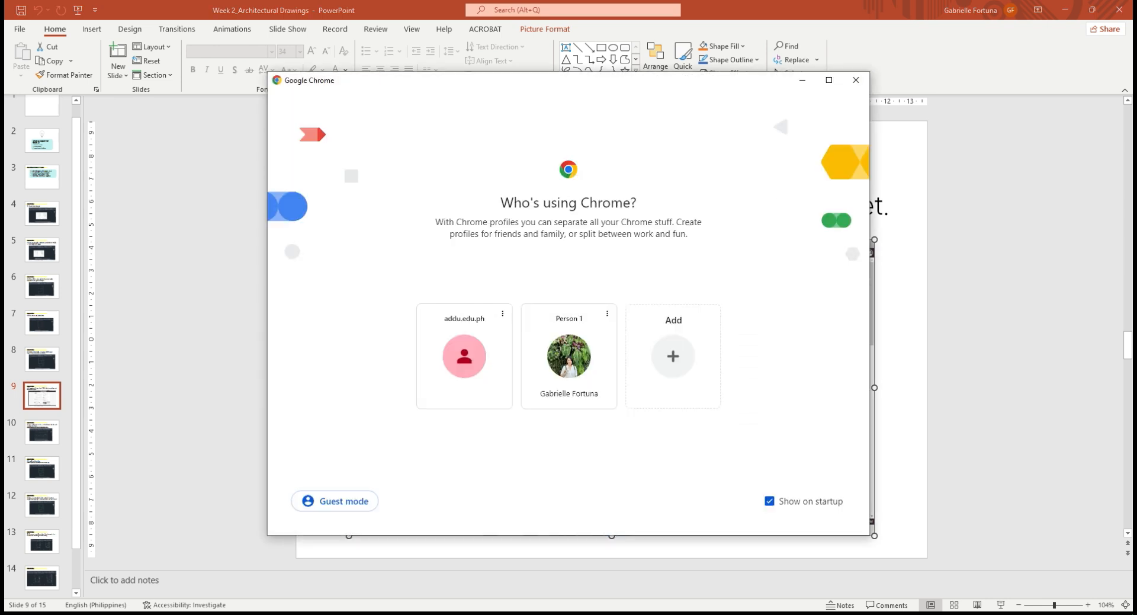
Step: Switch to Chrome with the addu.edu.ph profile and search Google for "BATHROOM CAD BLOCKS"
click(478, 363)
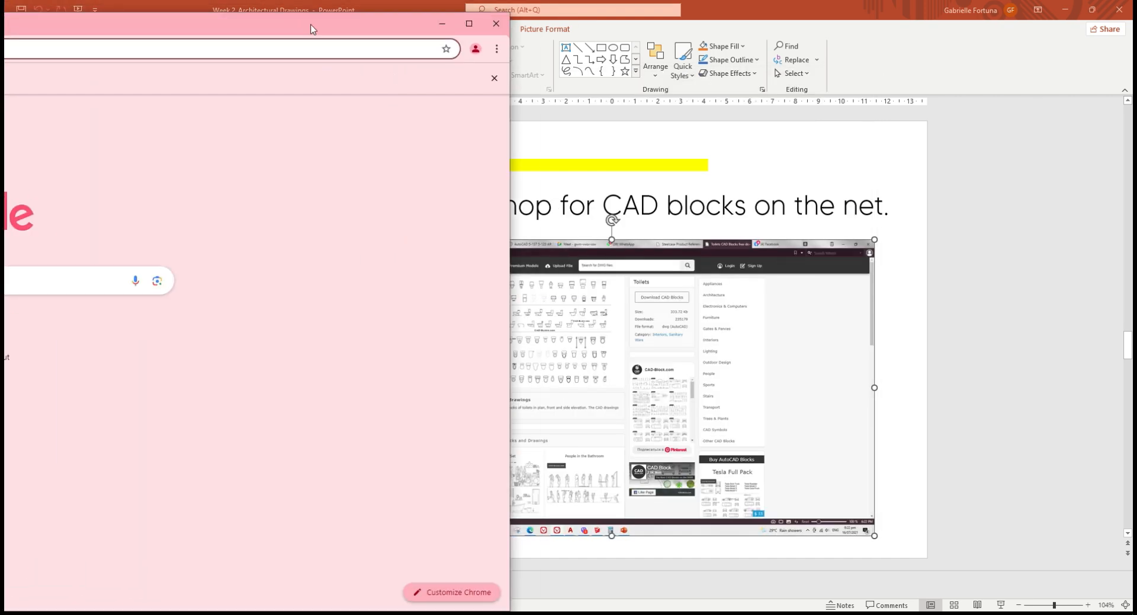
click(526, 36)
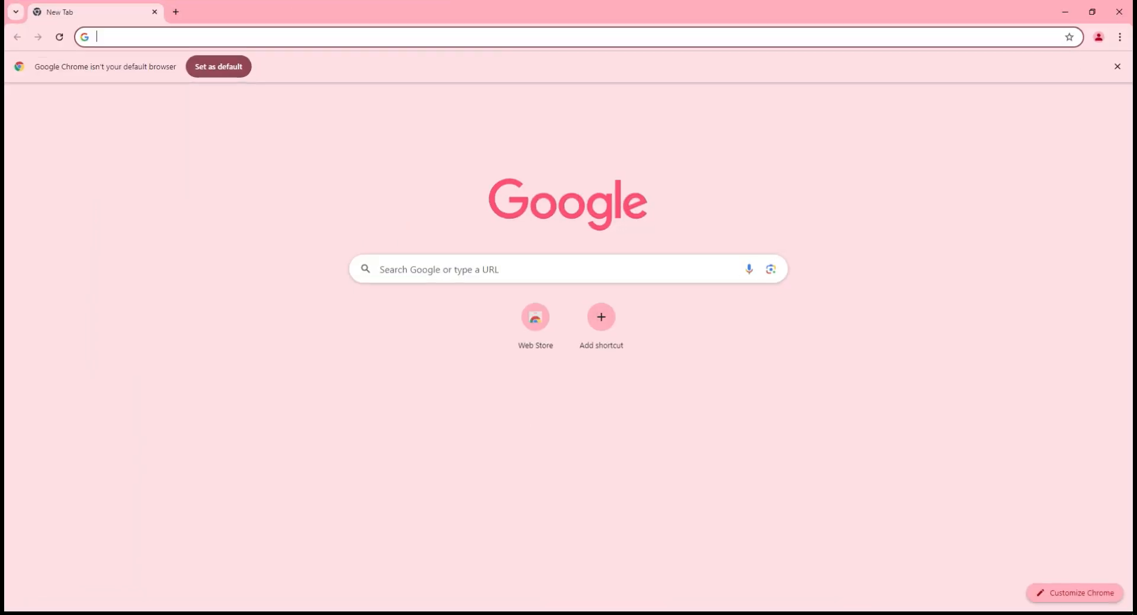
click(526, 36)
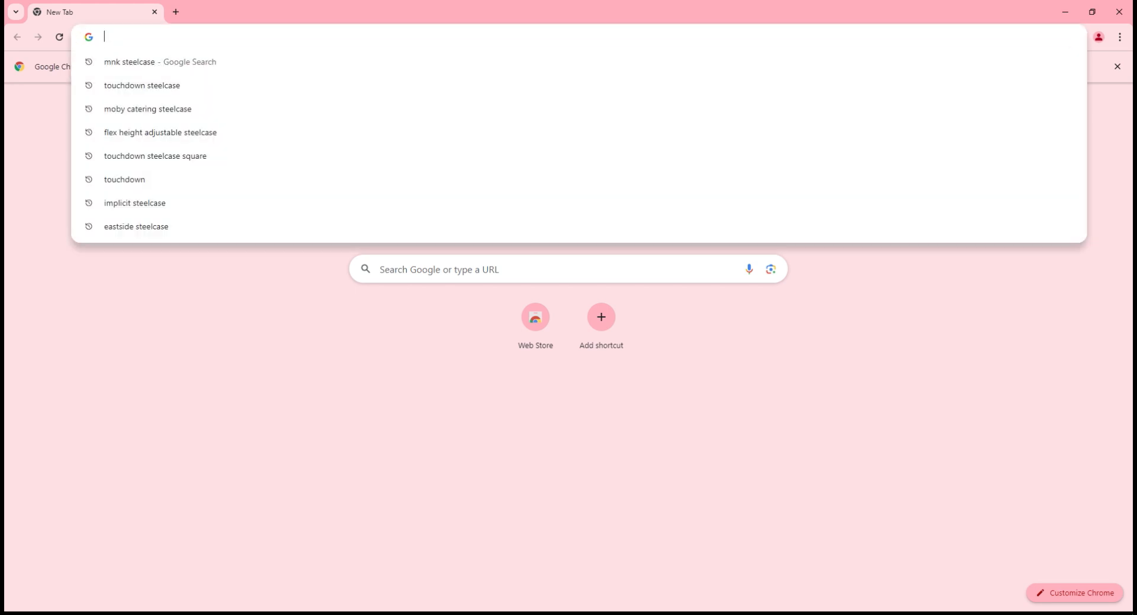
text(BATH)
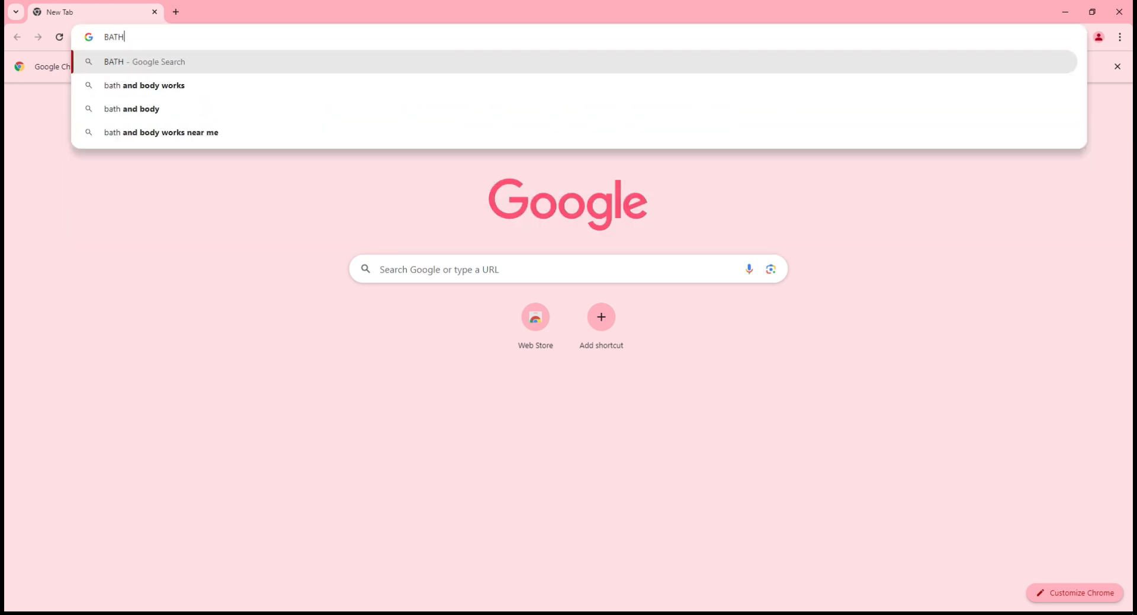
text(ROOM CAD)
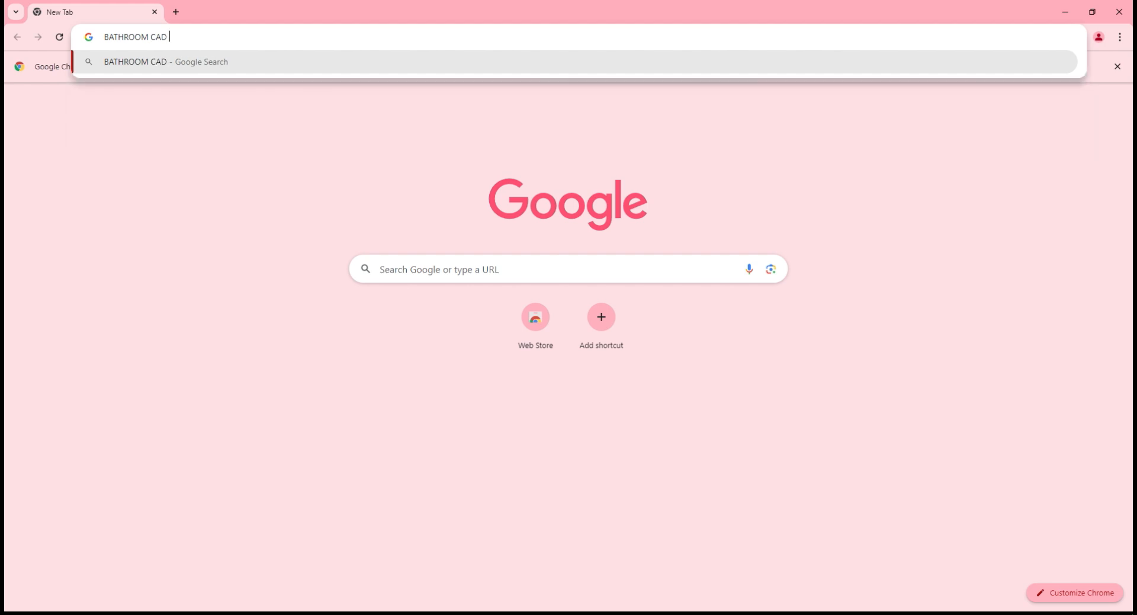
text( BLOOC)
key(BackSpace)
key(BackSpace)
text(CKS)
key(Return)
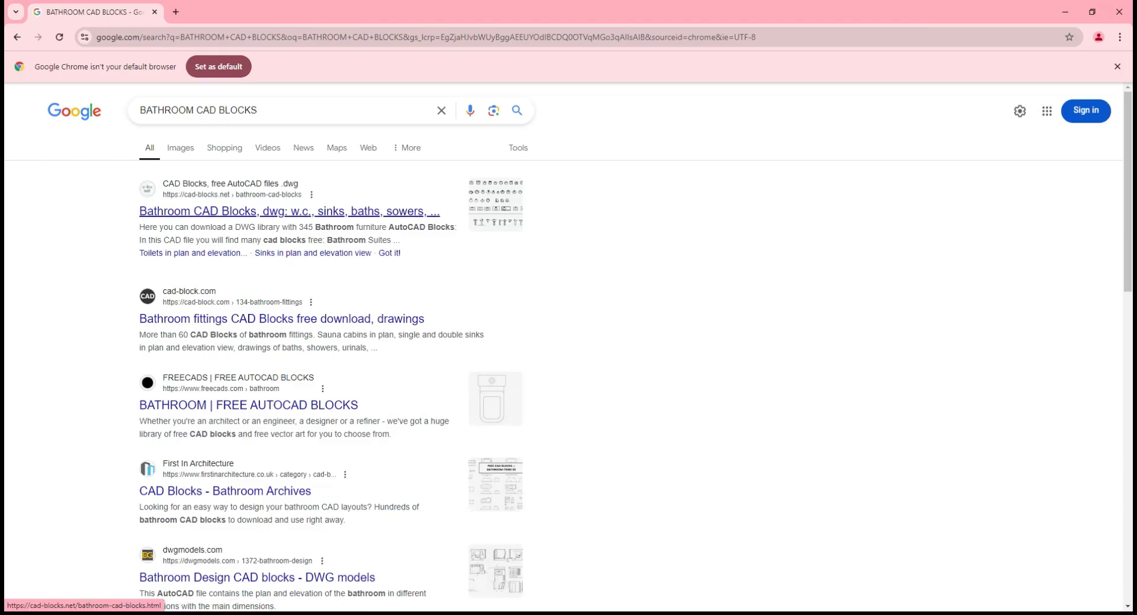
Step: Open the cad-blocks.net bathroom result and go to its W.C. CAD Blocks collection
click(290, 212)
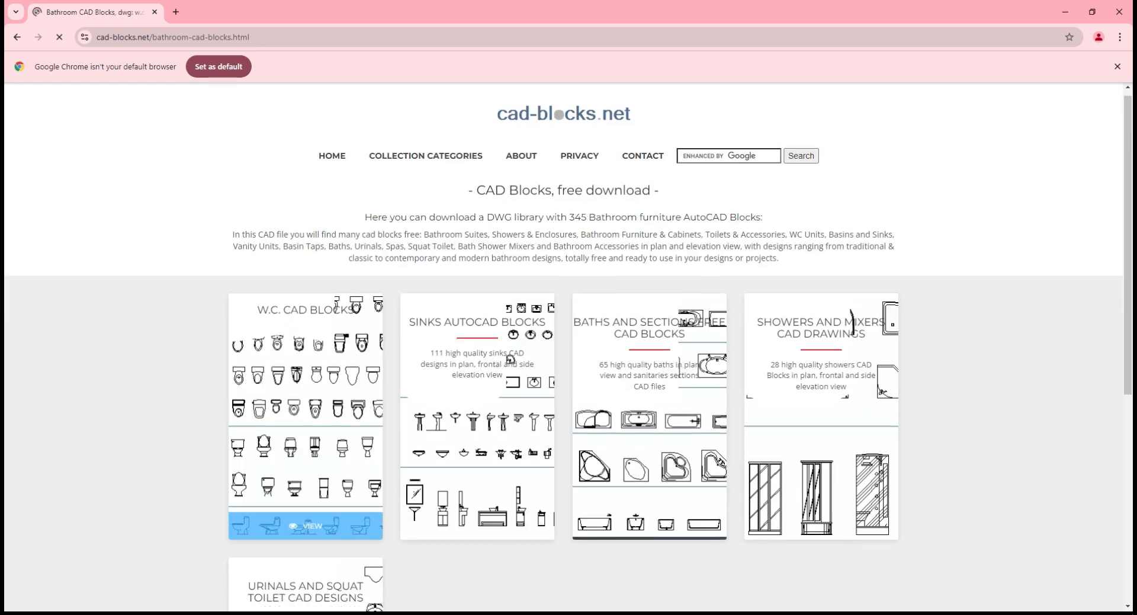
scroll(511, 308, down, 1)
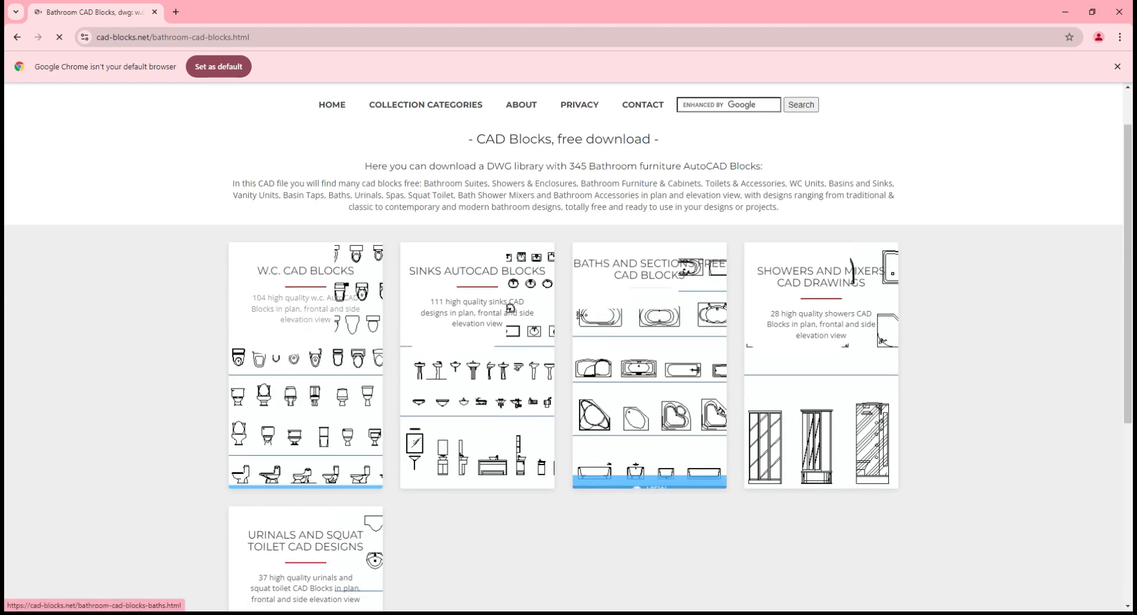
click(305, 474)
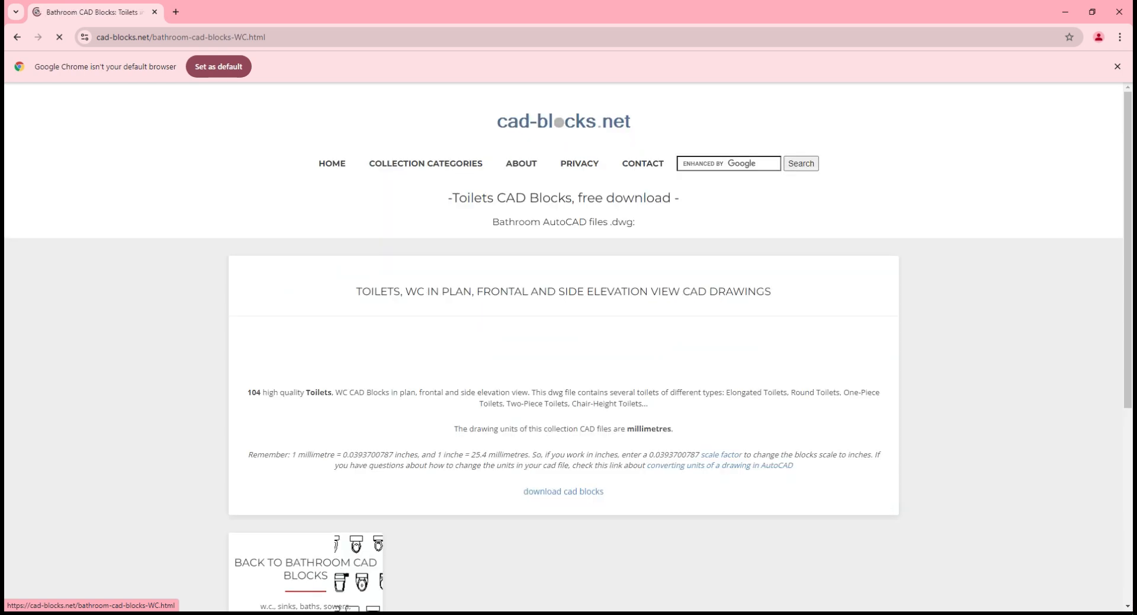
Step: Look over the toilet blocks preview and download the W.C. CAD blocks archive
scroll(563, 346, down, 4)
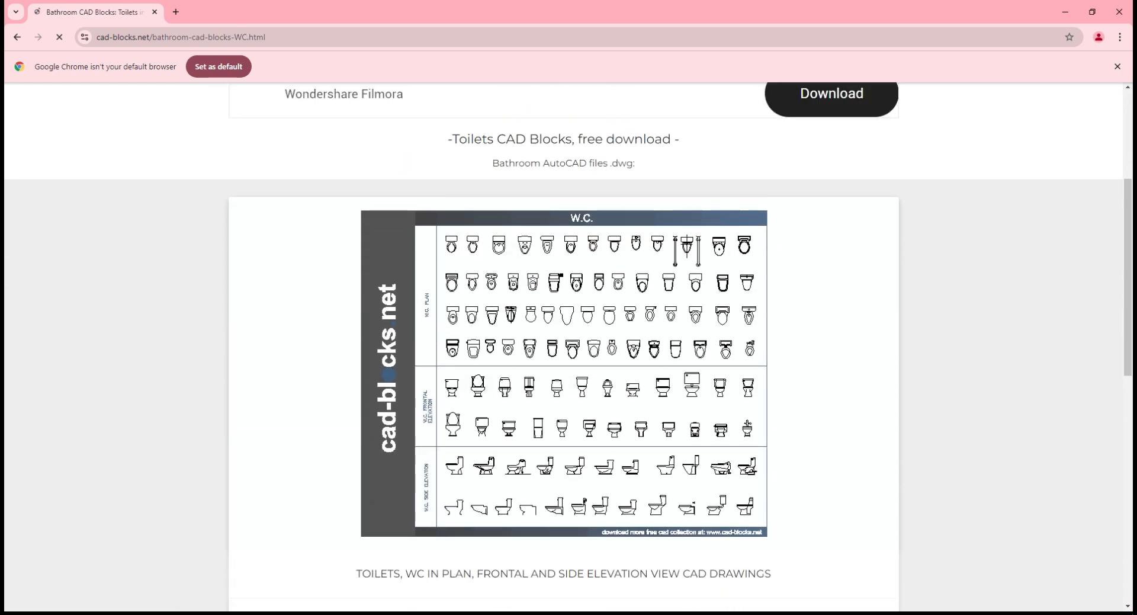
scroll(563, 347, down, 2)
scroll(563, 420, down, 4)
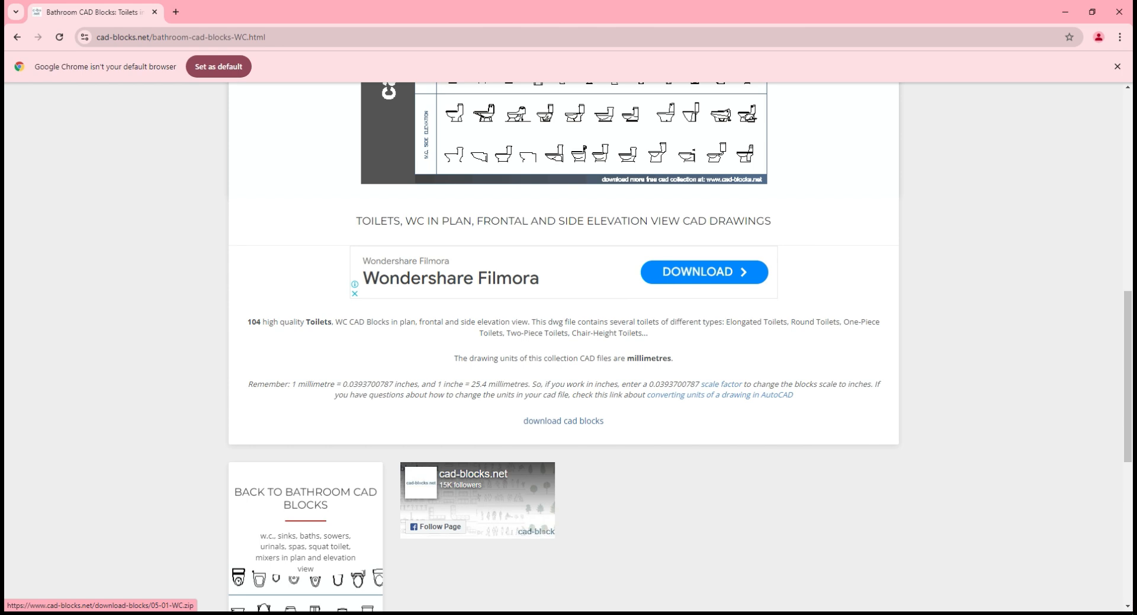
click(563, 420)
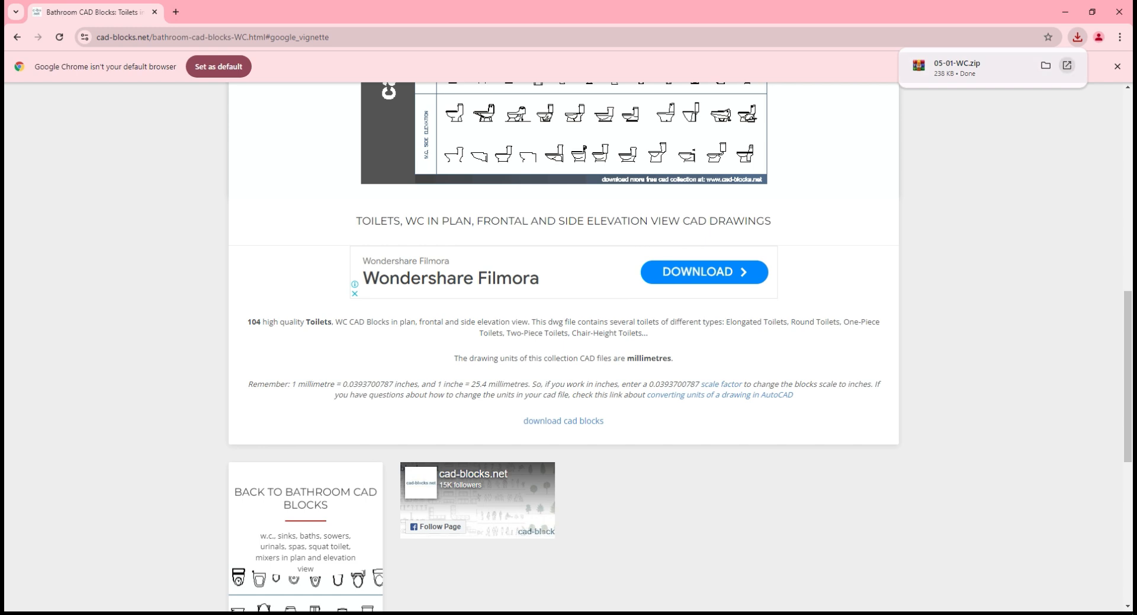
Step: Extract the downloaded 05-01-WC archive in the Downloads folder, and select the 05-01-WC drawing inside the extracted folder
click(1045, 65)
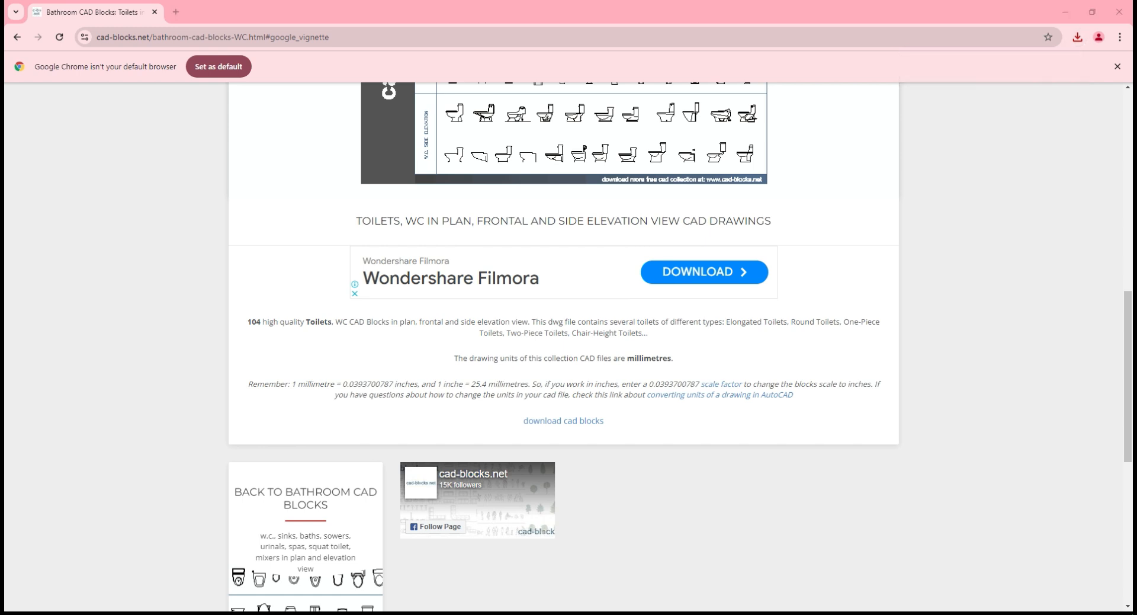
right_click(402, 232)
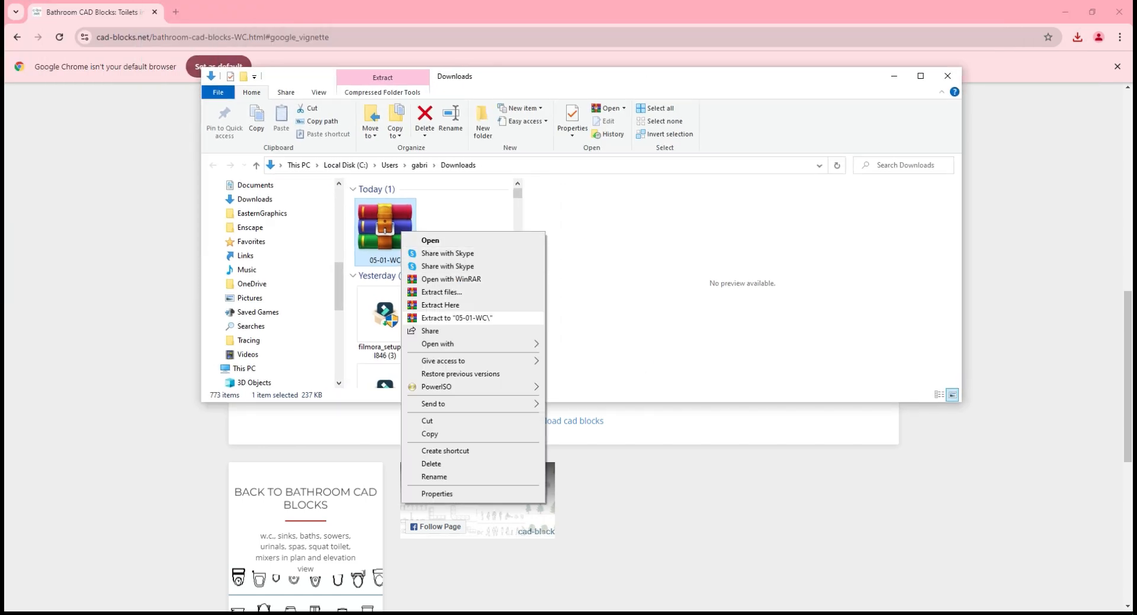
click(441, 292)
click(602, 442)
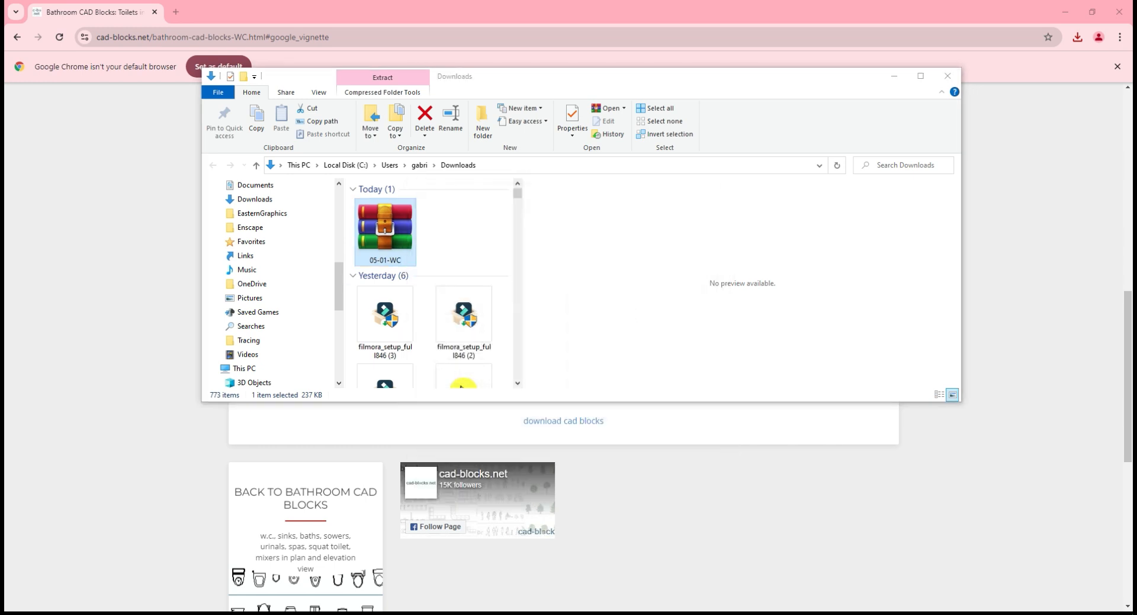
double_click(465, 231)
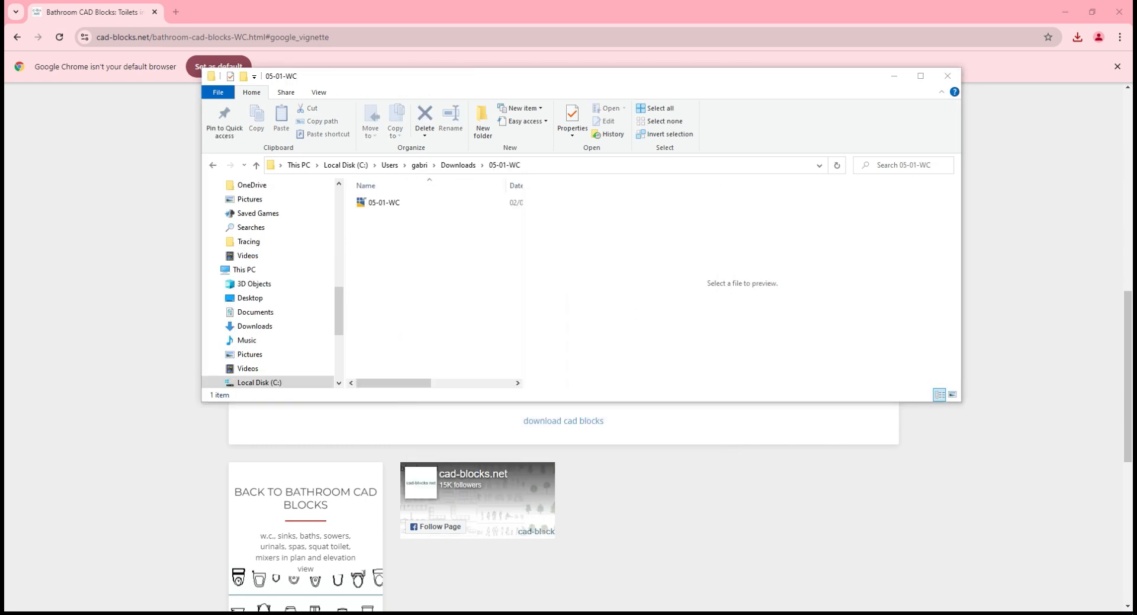
click(409, 203)
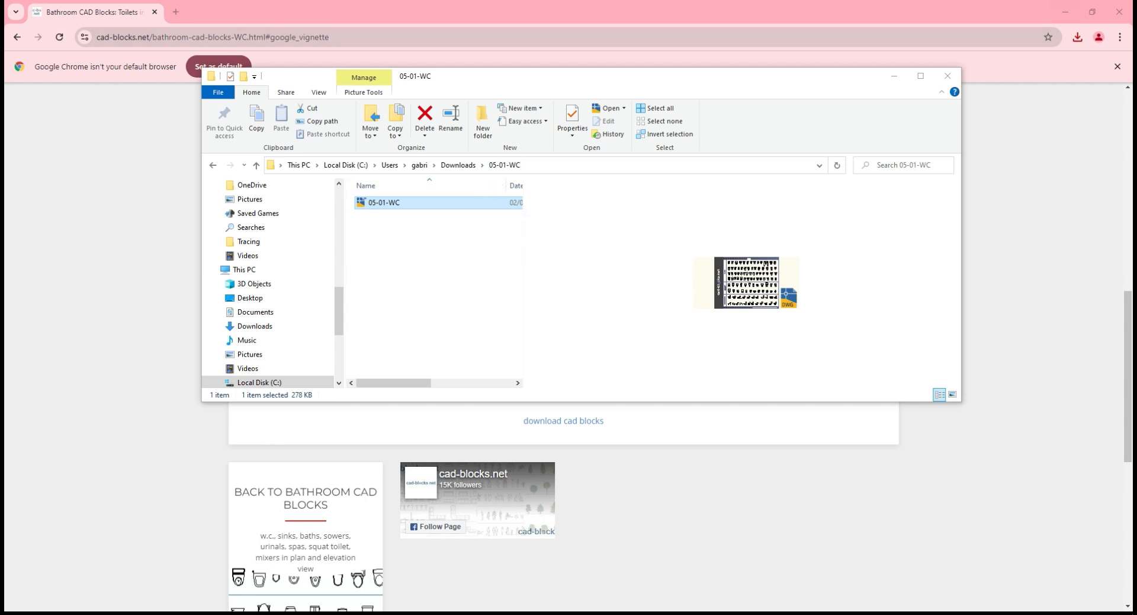
Step: Switch to AutoCAD and open the extracted 05-01-WC drawing alongside the Floor Plan drawing
click(1065, 12)
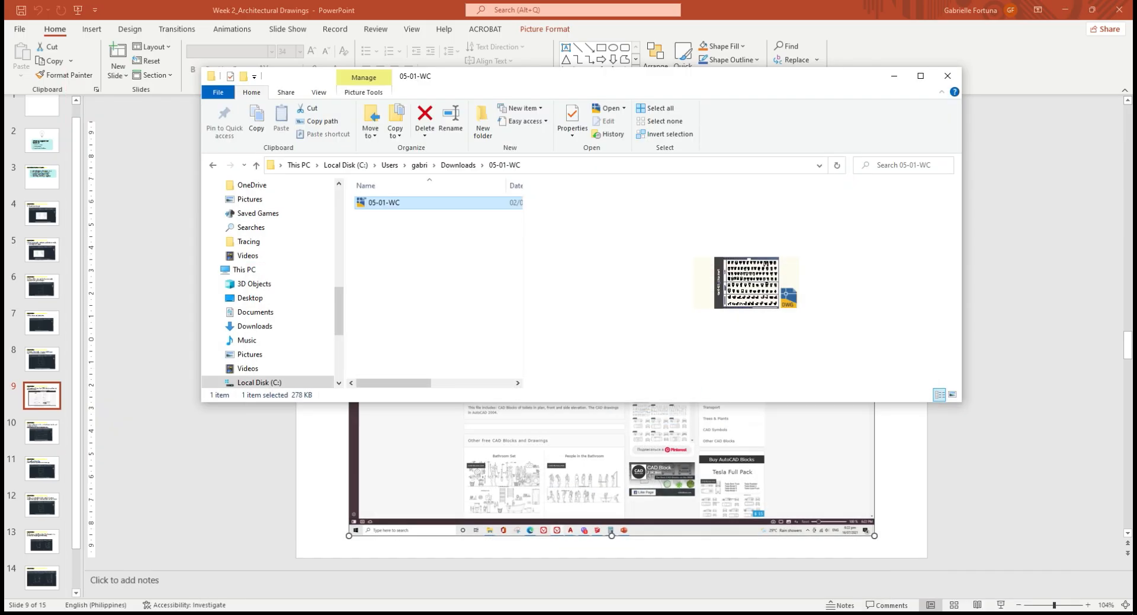
click(1064, 10)
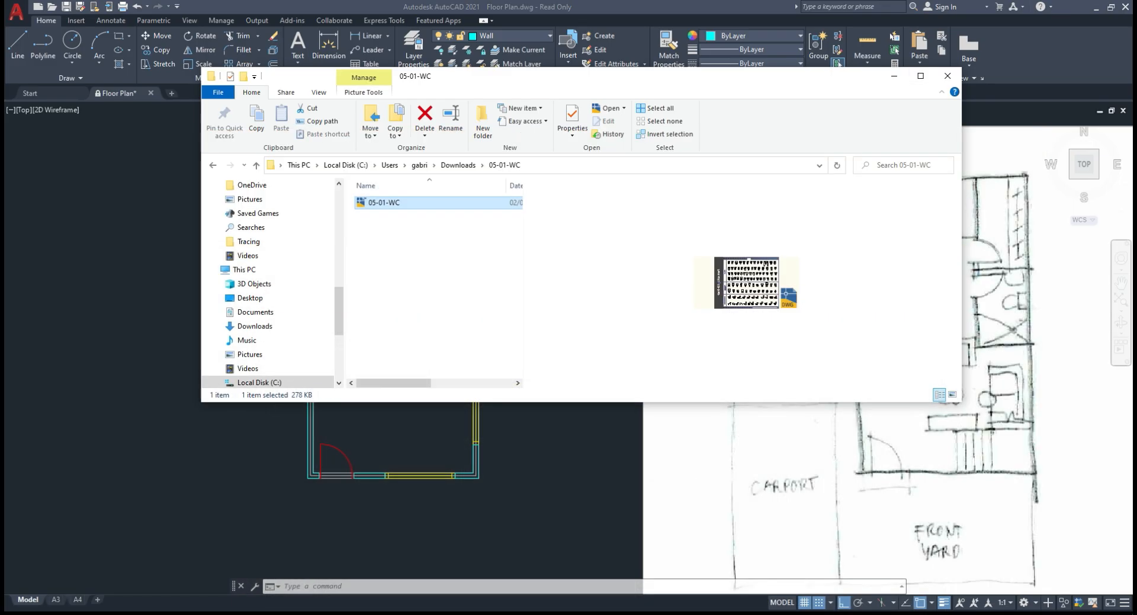
drag(489, 77, 619, 77)
drag(507, 204, 382, 418)
drag(275, 233, 613, 259)
drag(550, 383, 521, 383)
double_click(513, 203)
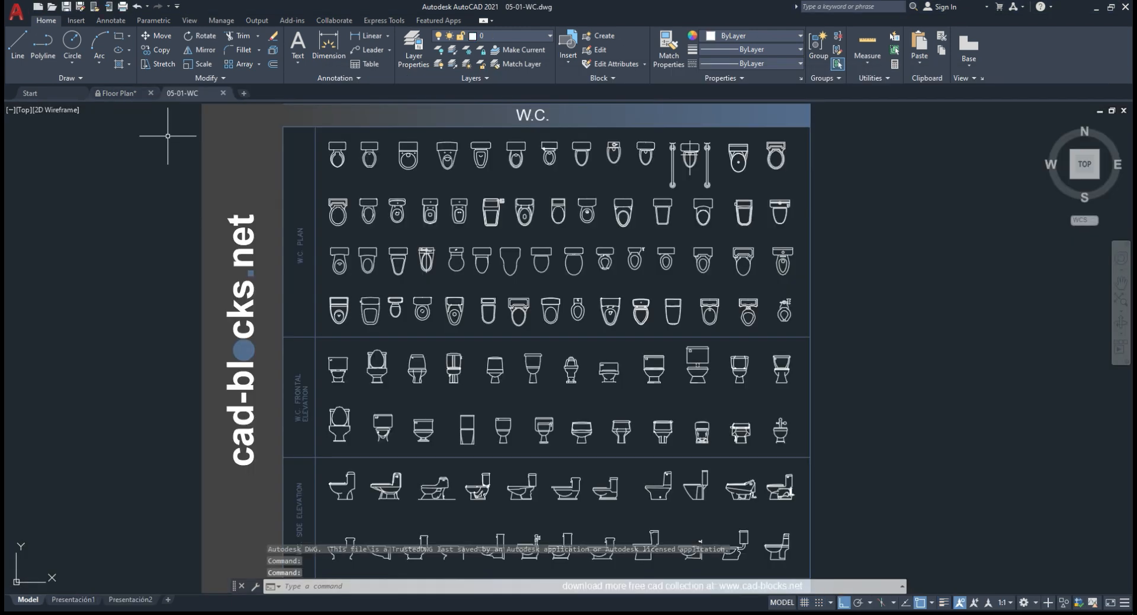
mouse_move(183, 93)
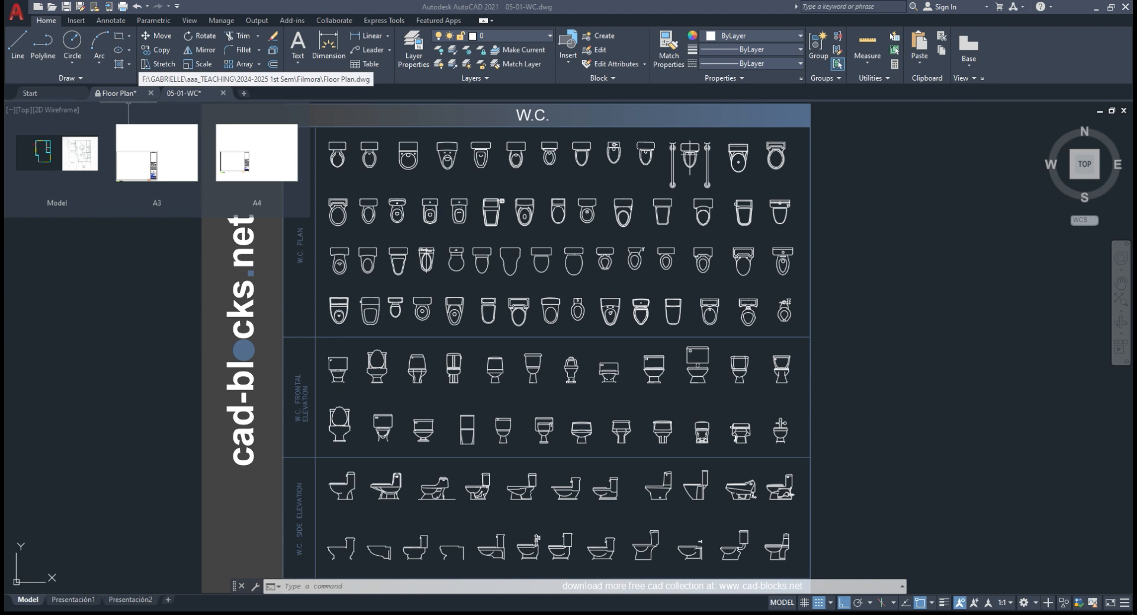
click(128, 94)
click(184, 93)
click(127, 93)
click(184, 94)
click(127, 94)
click(185, 93)
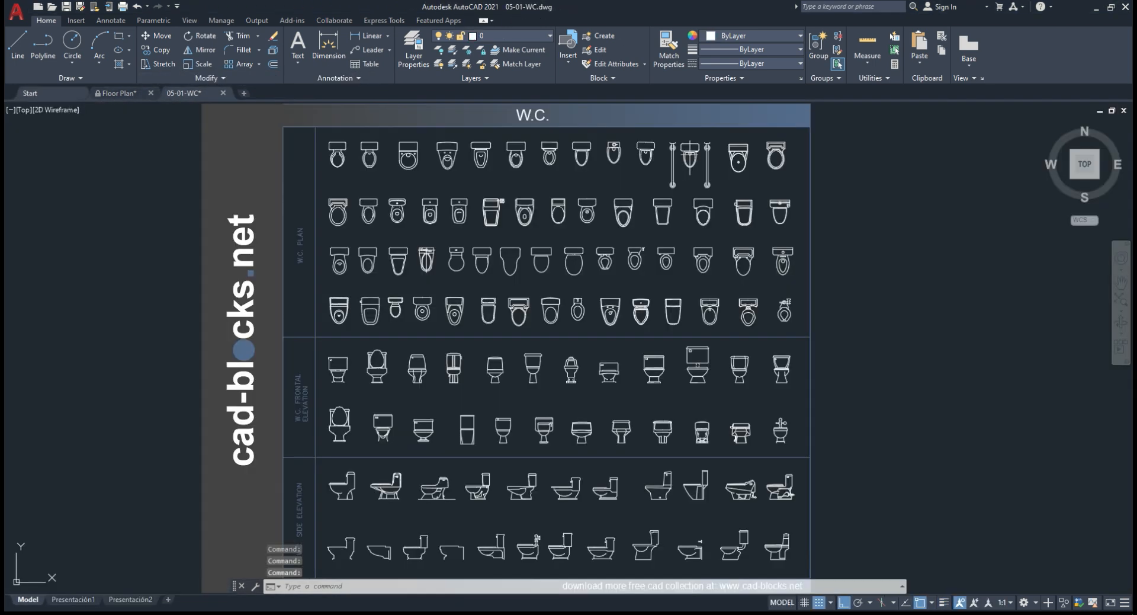
click(118, 94)
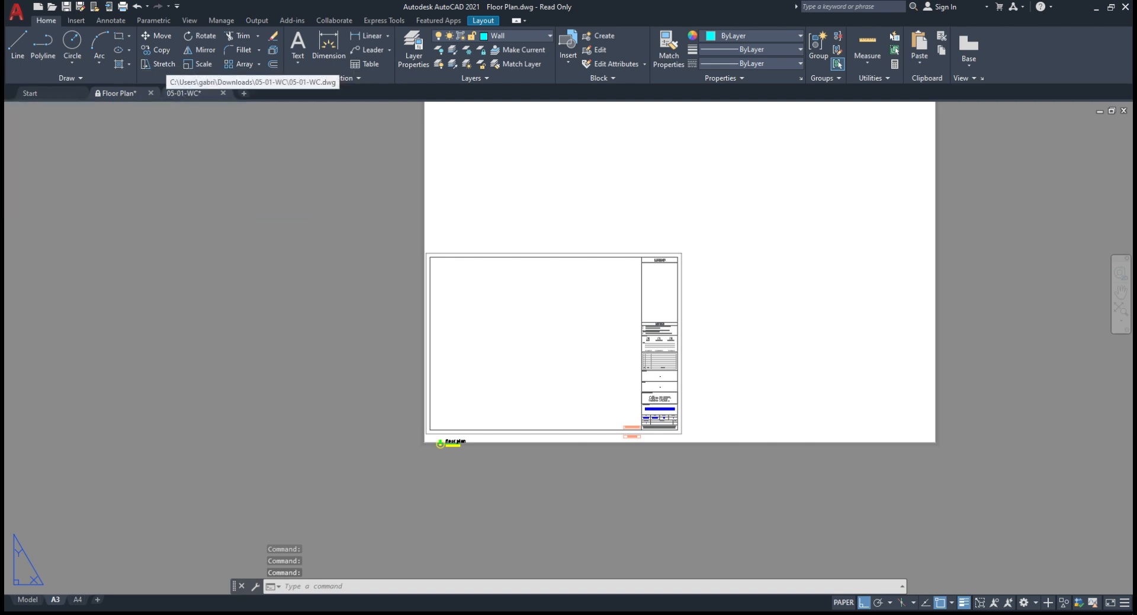
click(184, 93)
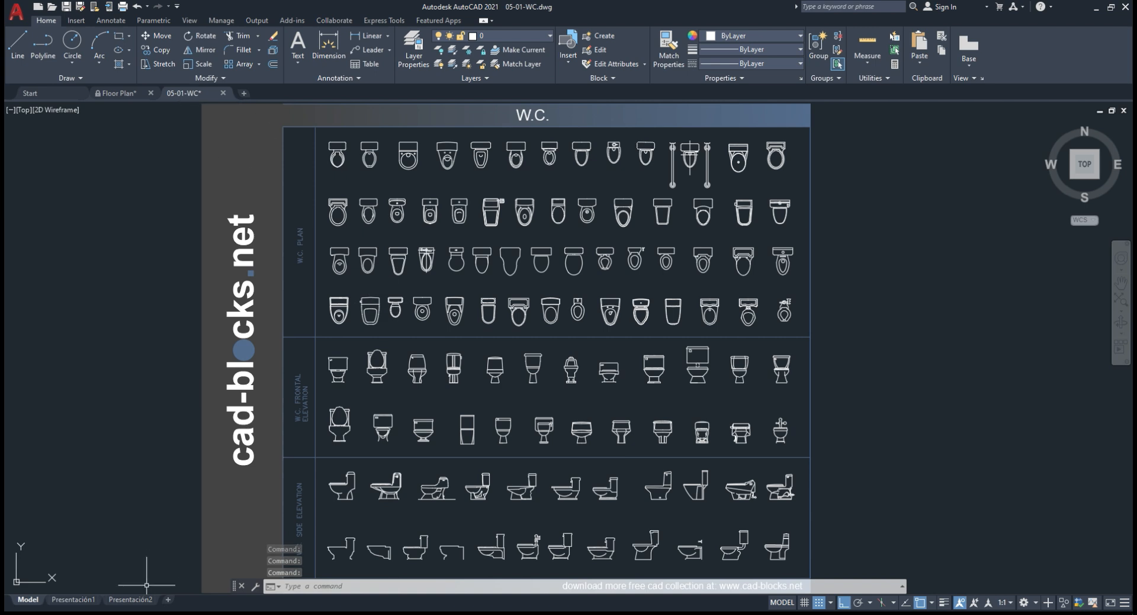
Step: Copy the plan-view toilet block just before the grab-bar toilet in the first W.C. row of the 05-01-WC drawing
scroll(488, 172, up, 3)
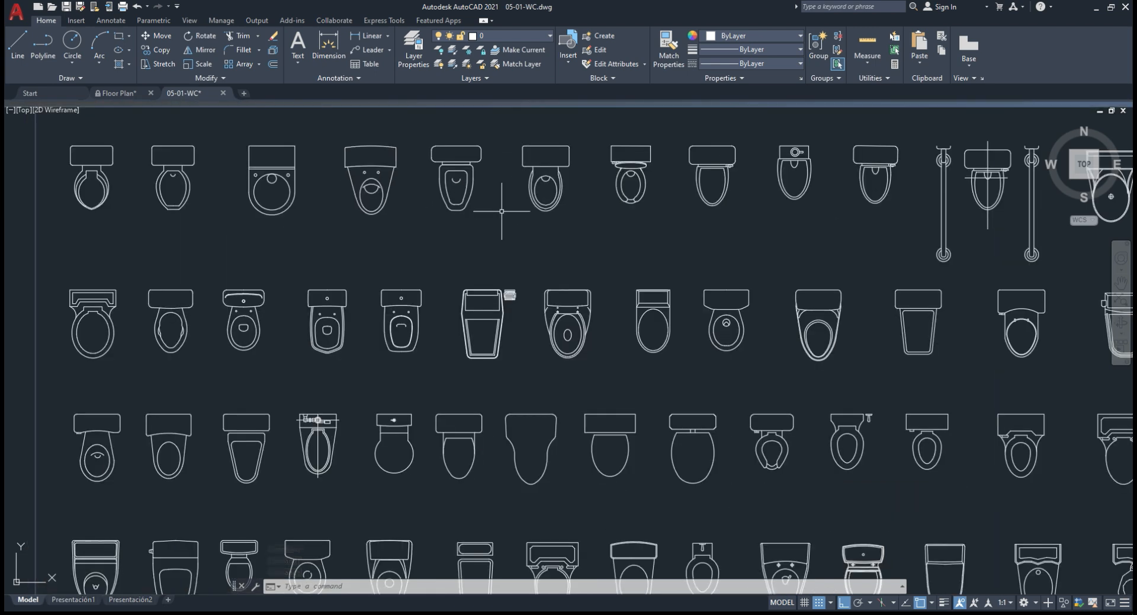
scroll(508, 223, down, 1)
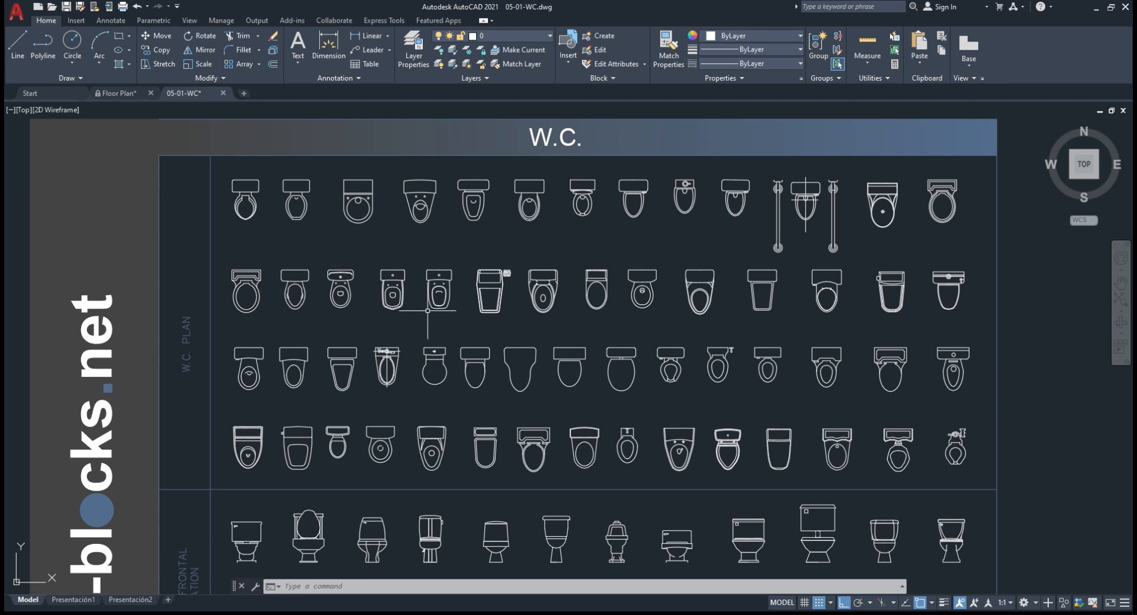
scroll(438, 363, down, 1)
scroll(513, 414, up, 2)
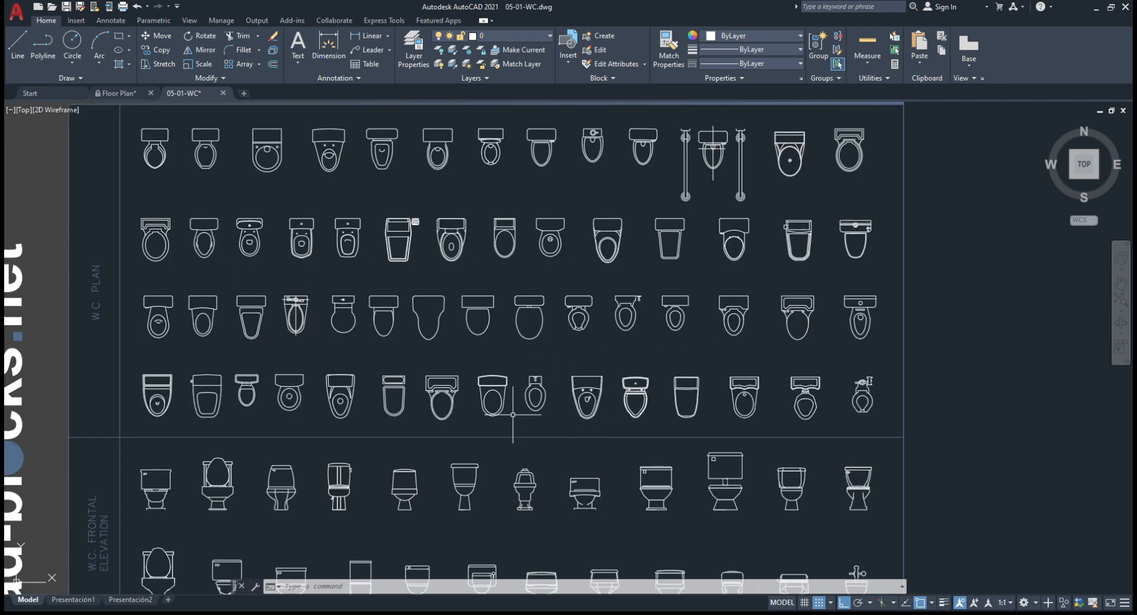
scroll(679, 229, up, 2)
click(700, 177)
click(767, 264)
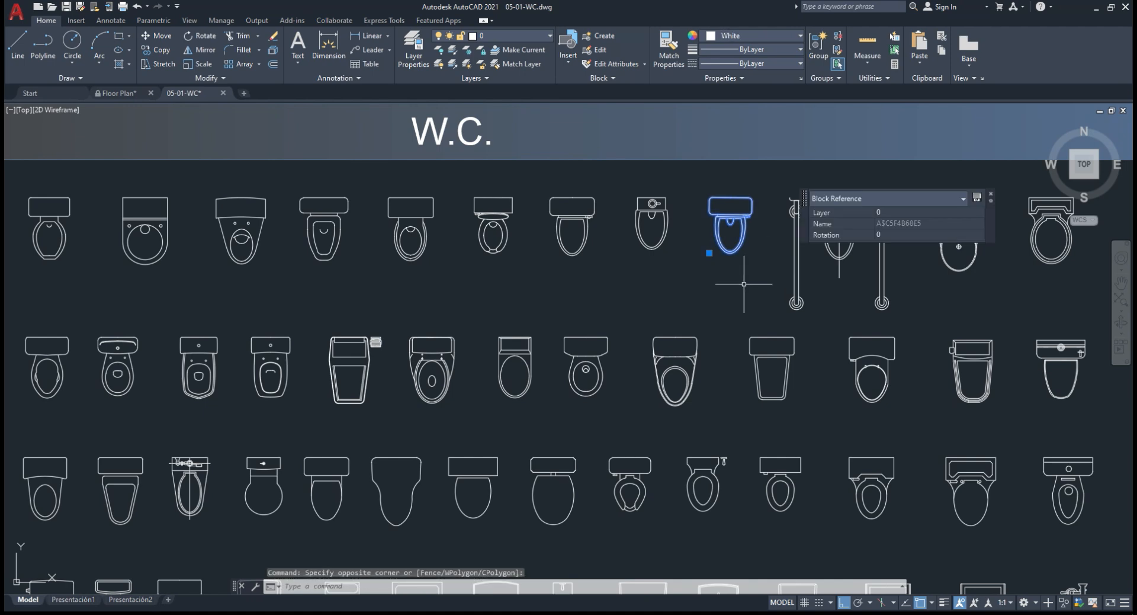
key(ctrl+c)
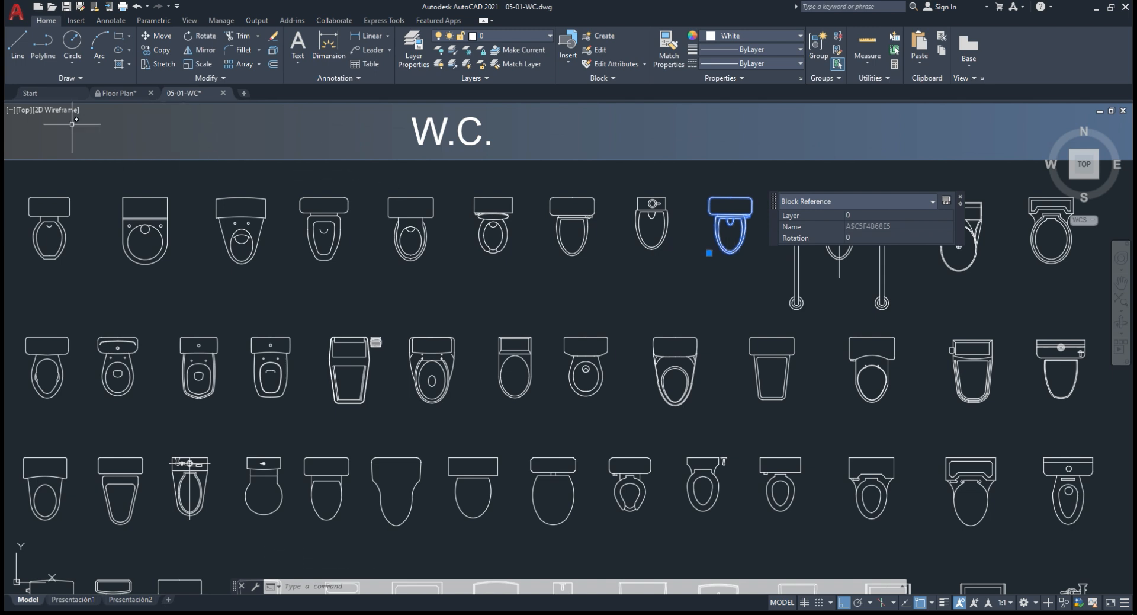
Step: Paste the copied toilet block into the Floor Plan drawing's model space, in the empty area between the plan and the sketch
click(118, 93)
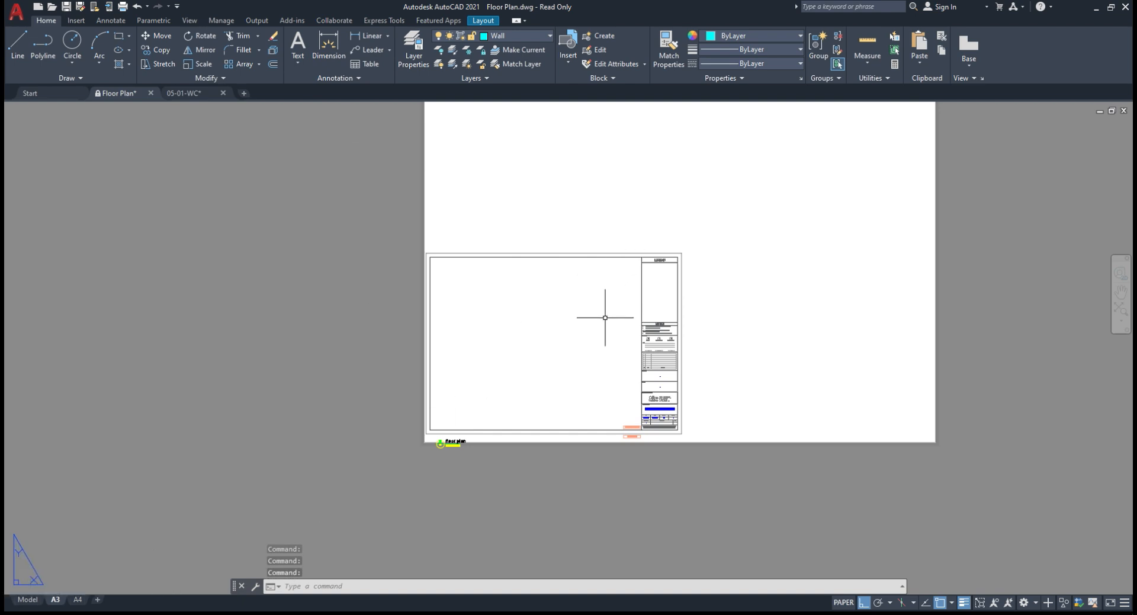
click(27, 599)
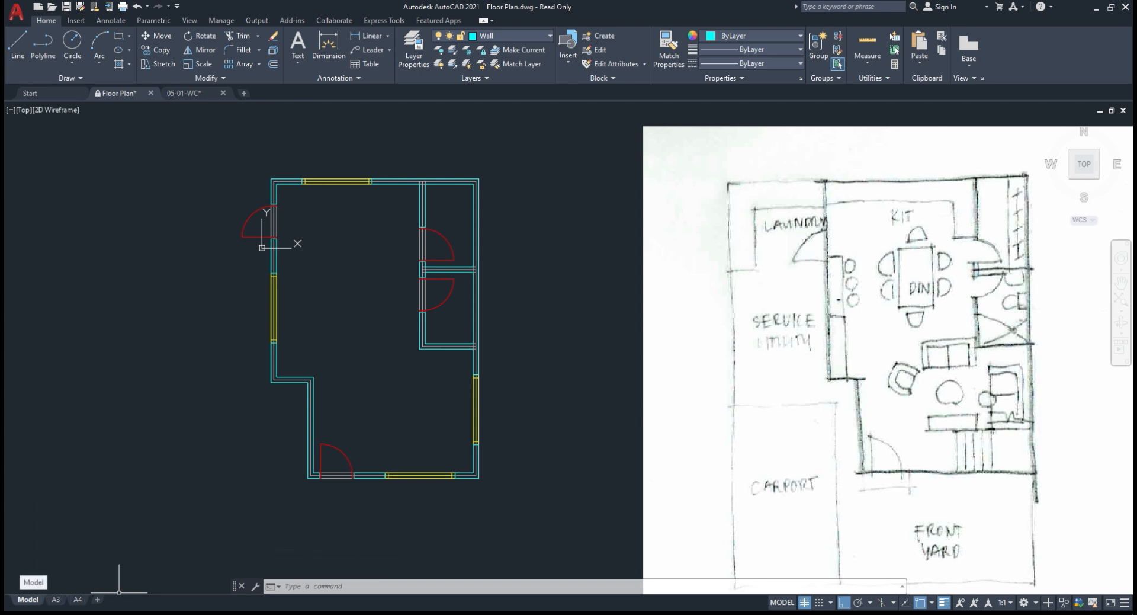
scroll(439, 213, up, 4)
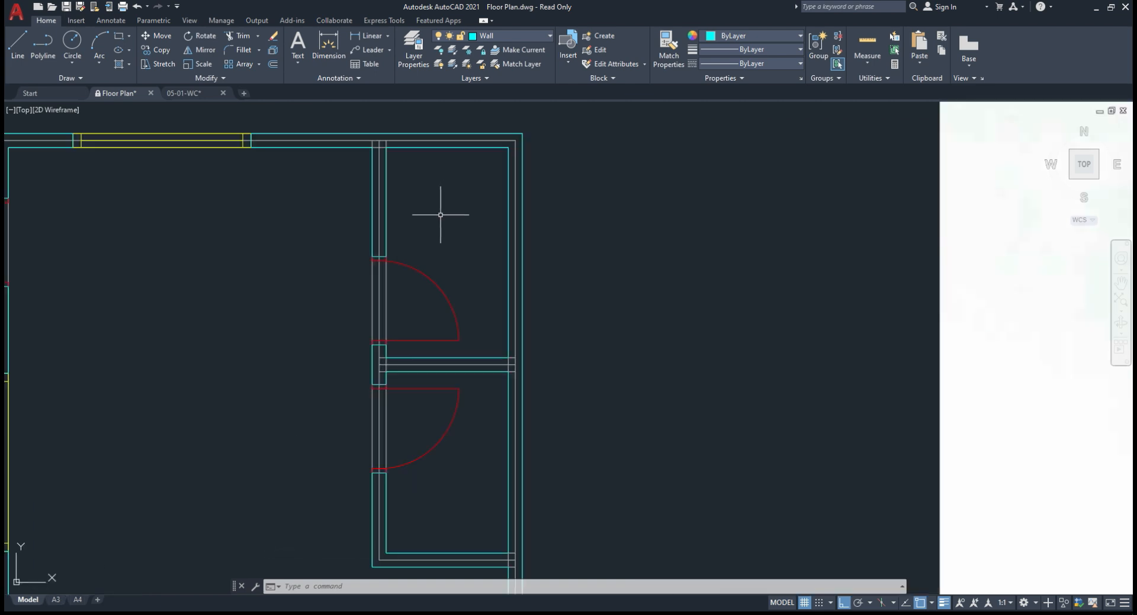
key(ctrl+v)
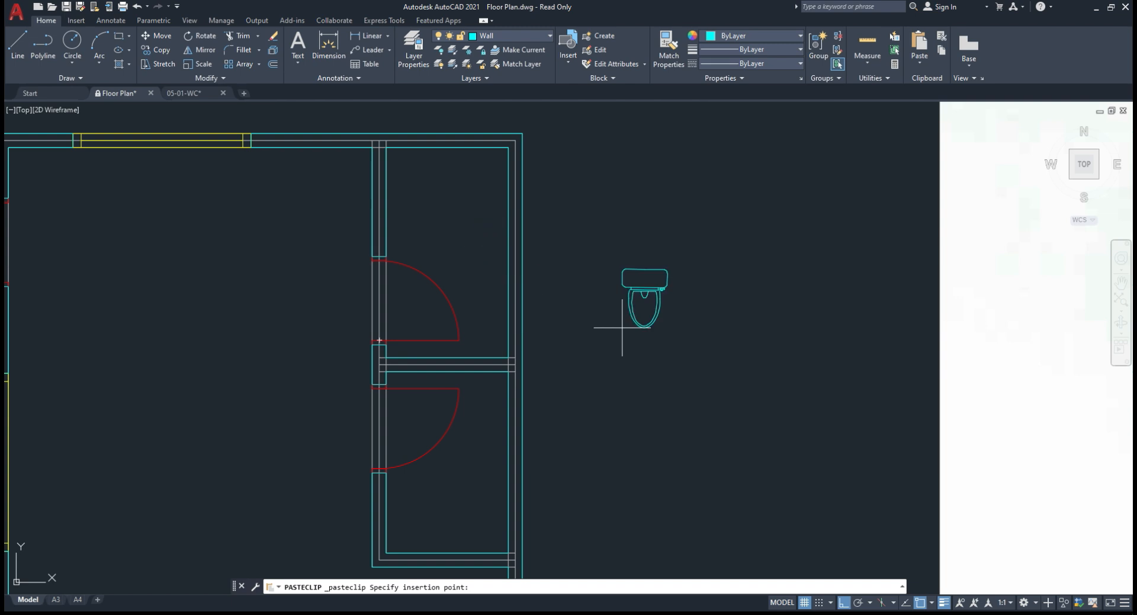
click(628, 294)
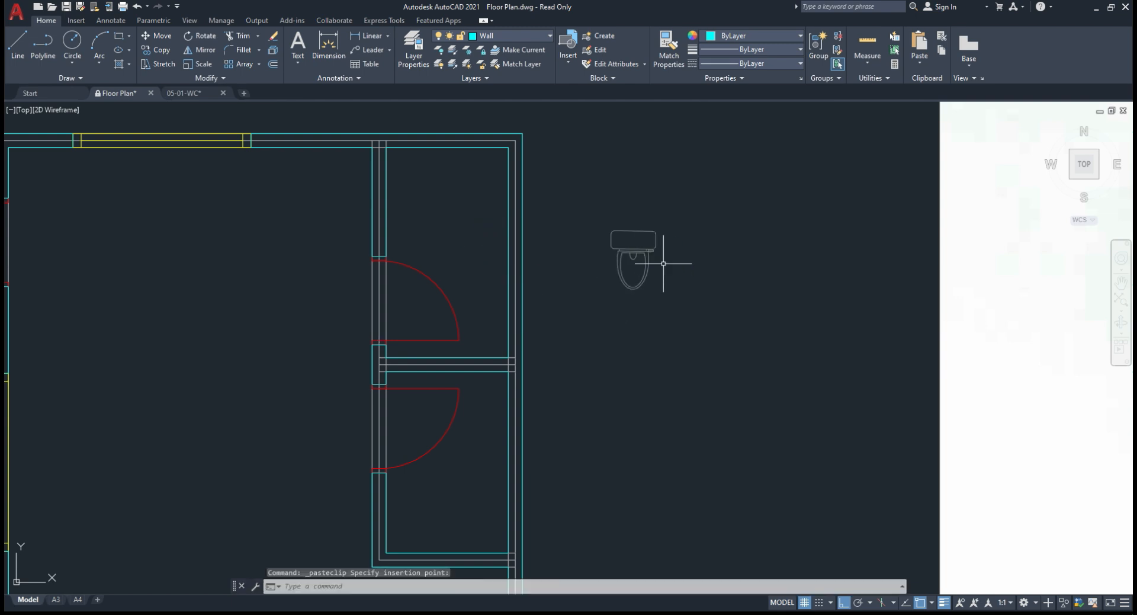
scroll(655, 254, up, 3)
middle_drag(621, 285, 512, 386)
drag(563, 436, 436, 272)
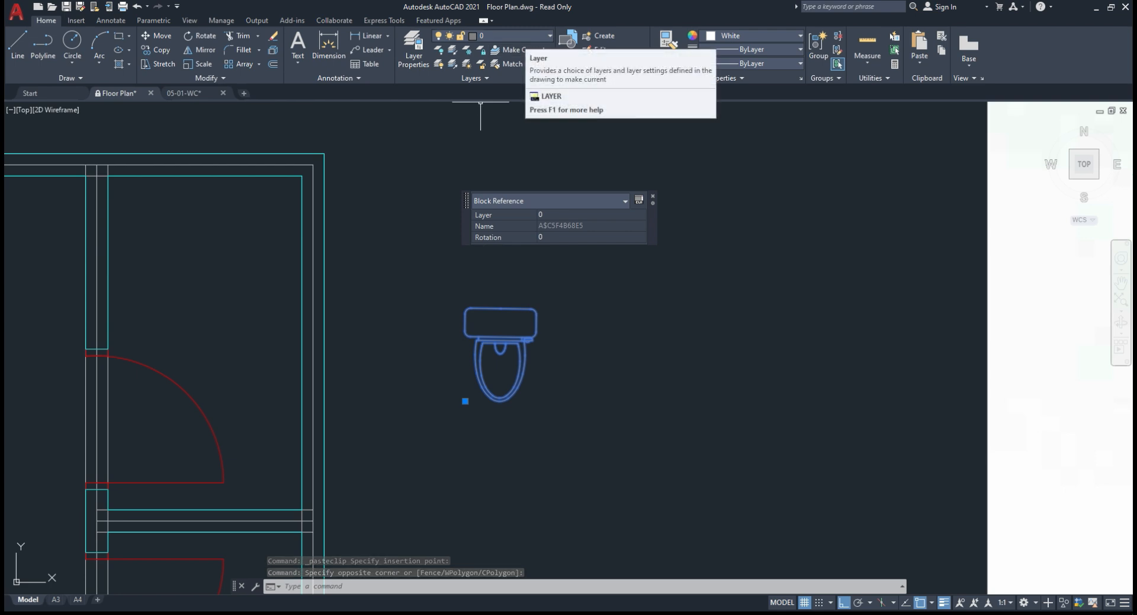
click(515, 35)
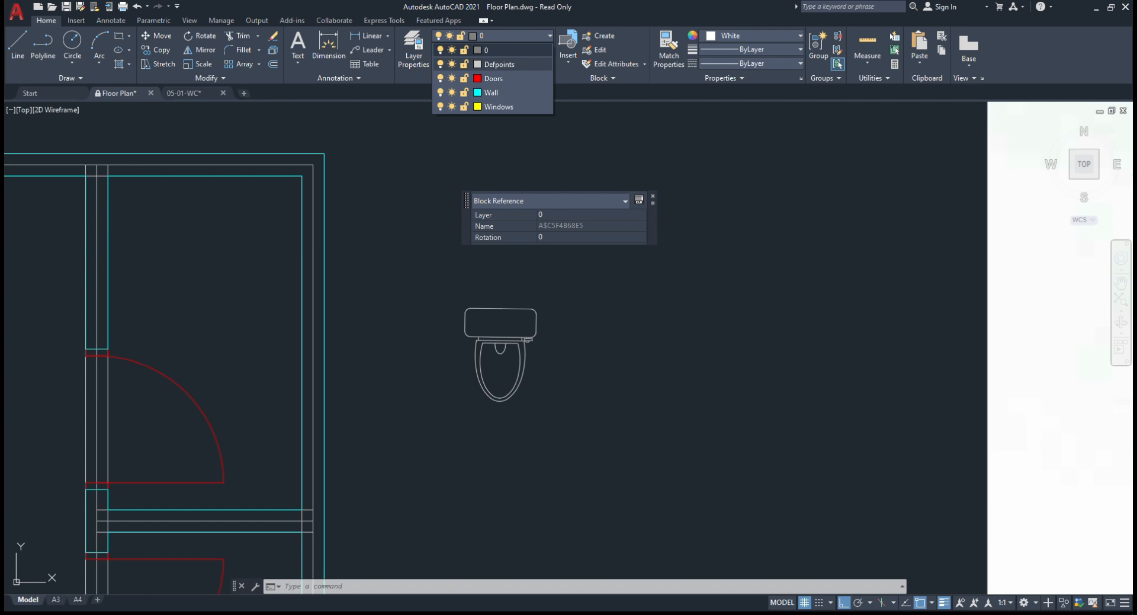
key(Escape)
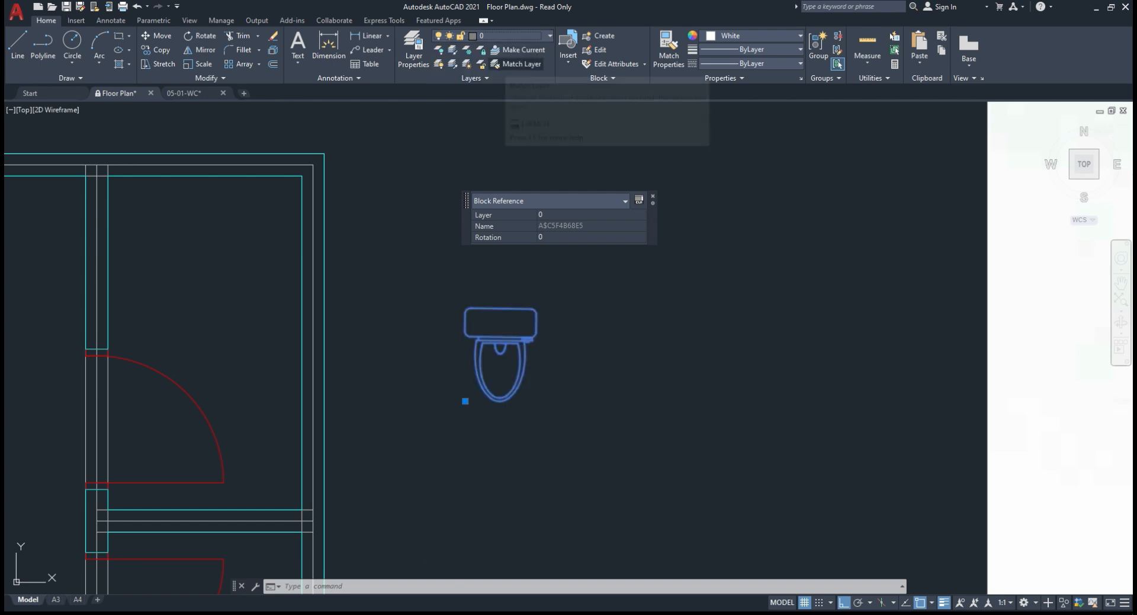
key(Escape)
Step: Create a new layer named Furniture in the Floor Plan drawing
text(LA)
key(Return)
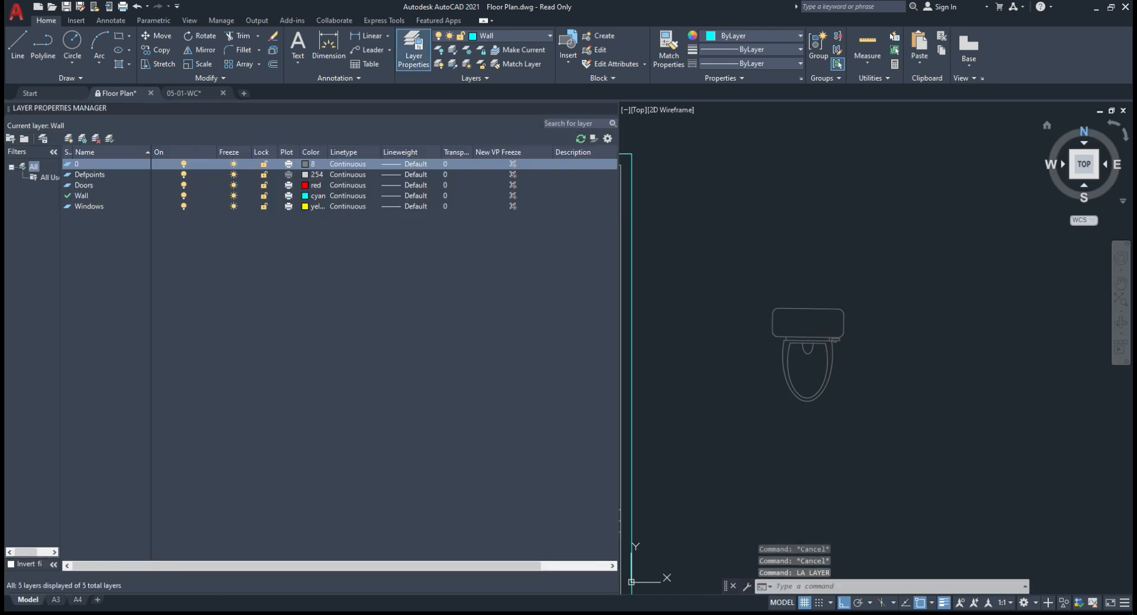
key(alt+n)
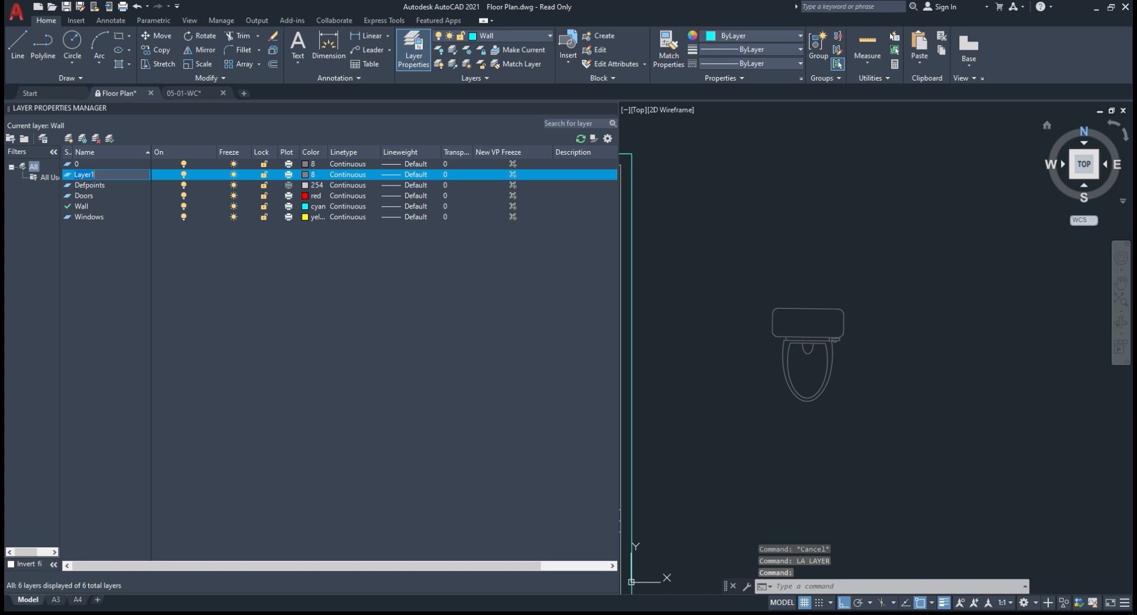
text(FU)
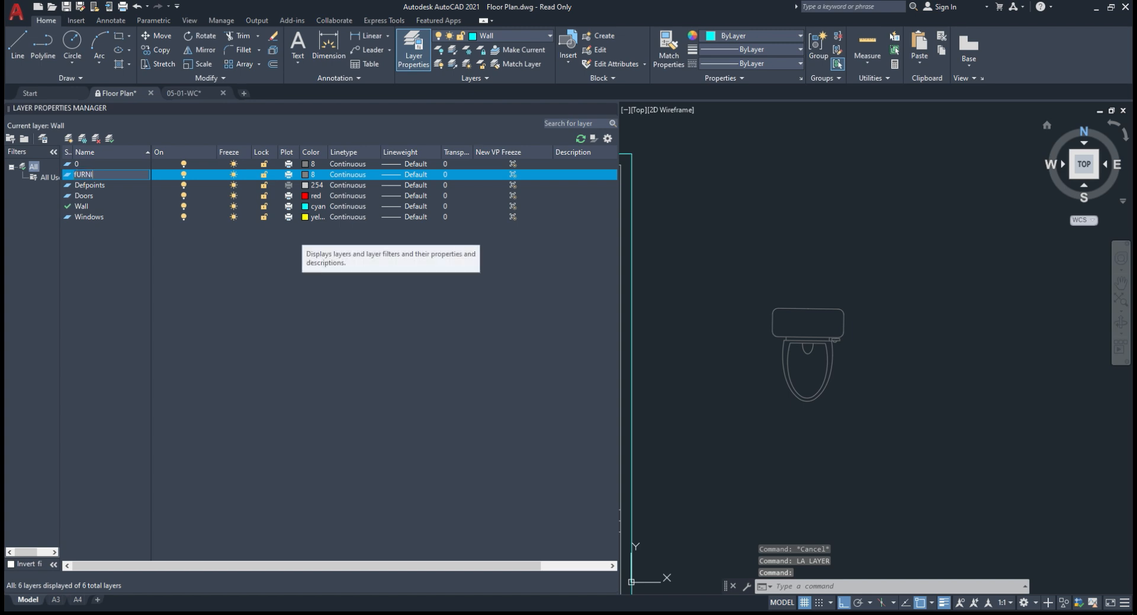
key(BackSpace)
key(BackSpace)
key(BackSpace)
key(BackSpace)
key(BackSpace)
key(BackSpace)
text(Furniture)
key(Return)
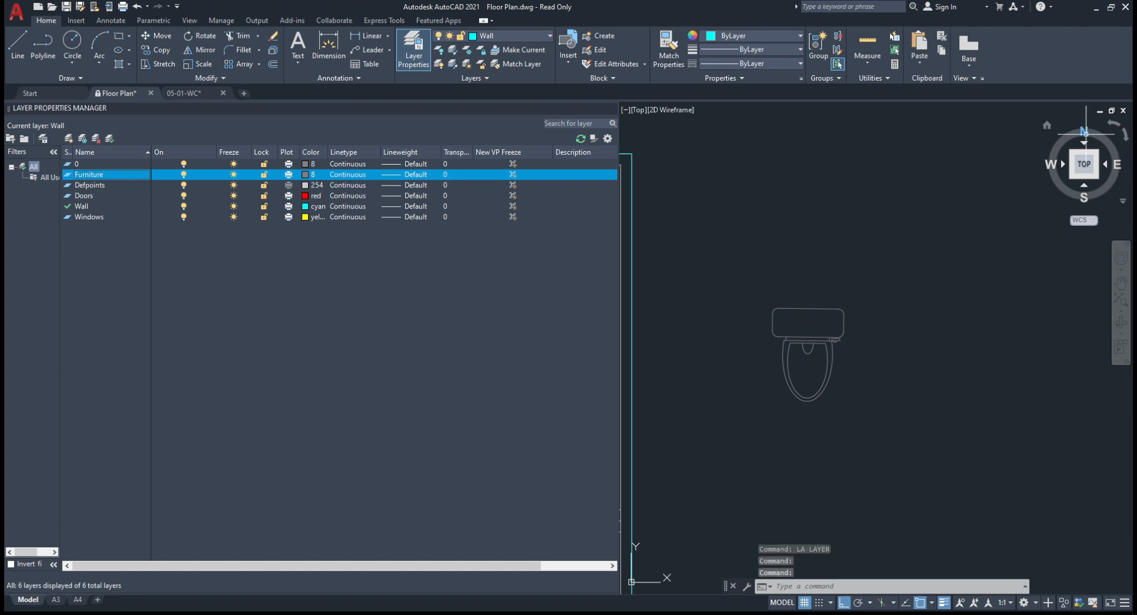
Step: Set the Furniture layer's color to a medium gray true color and close the layer manager
click(306, 175)
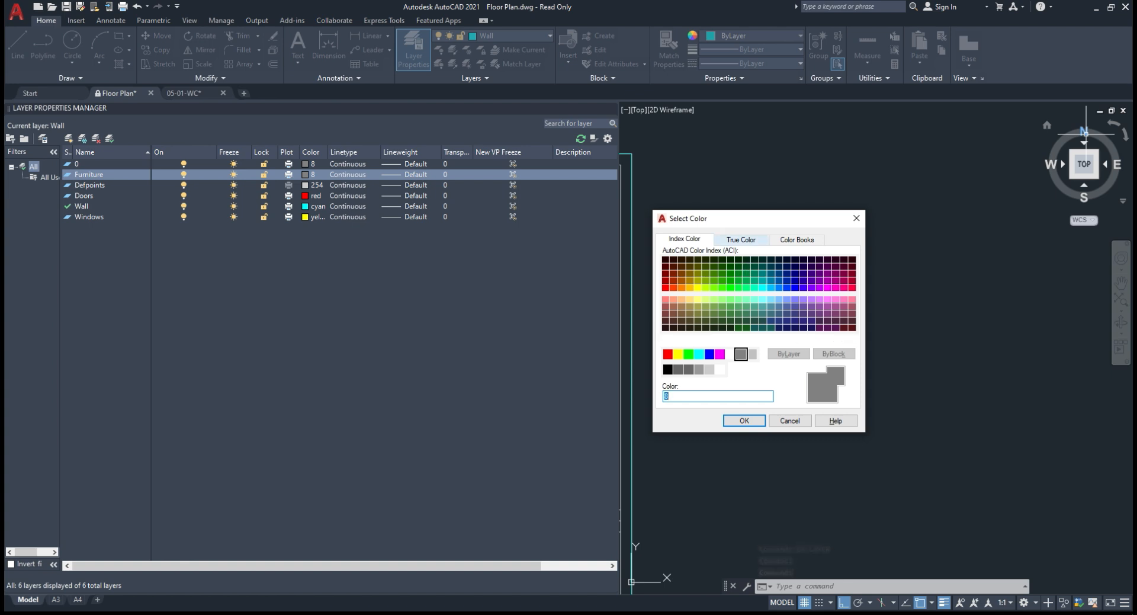
click(741, 239)
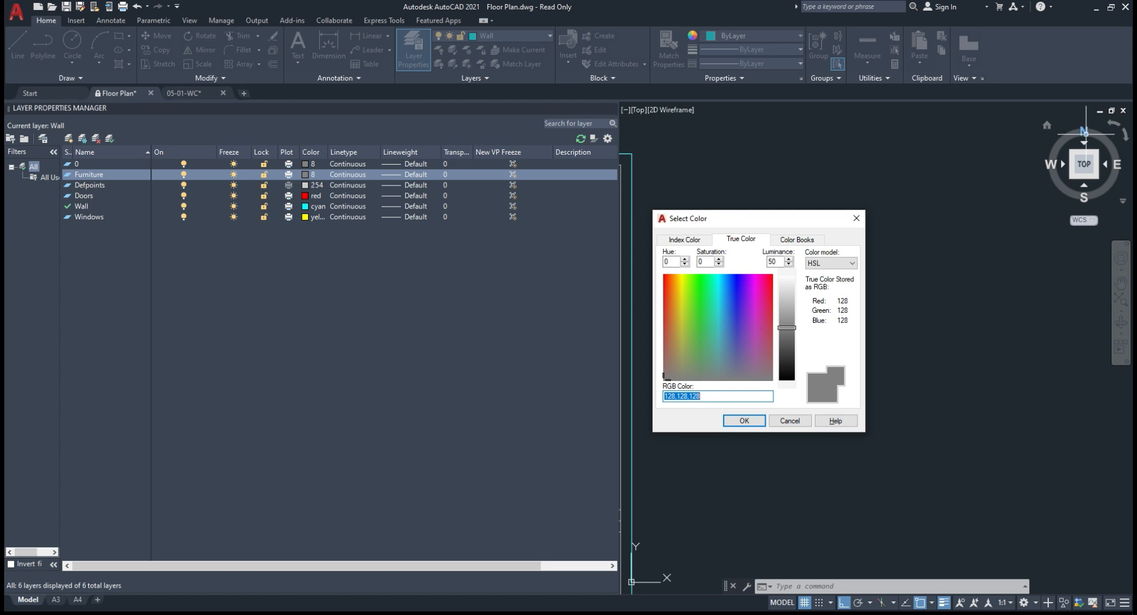
drag(787, 327, 787, 323)
click(744, 420)
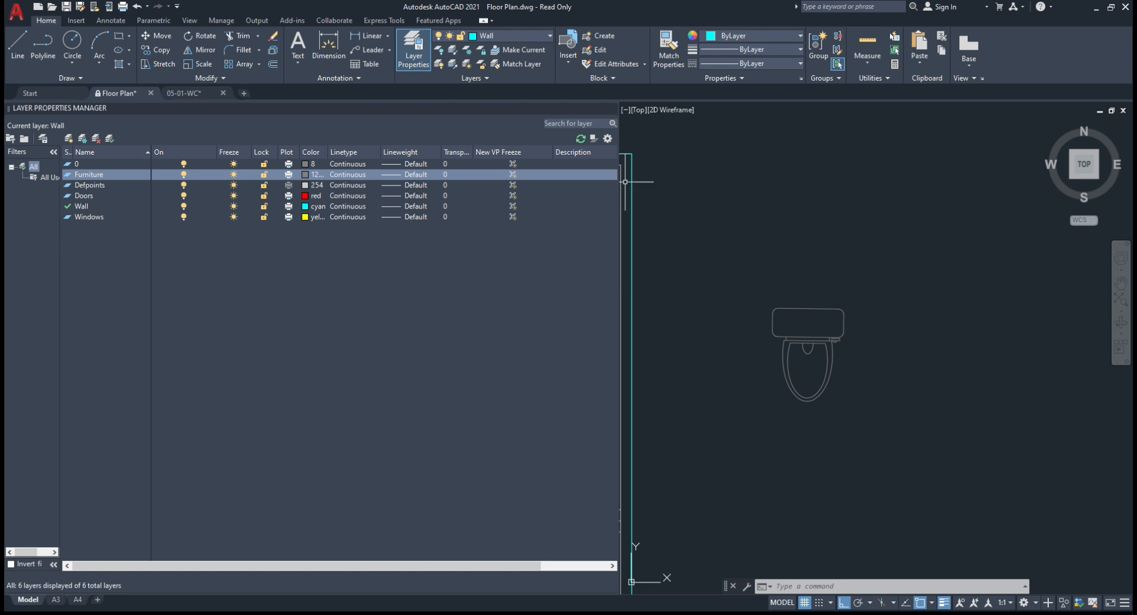
key(F9)
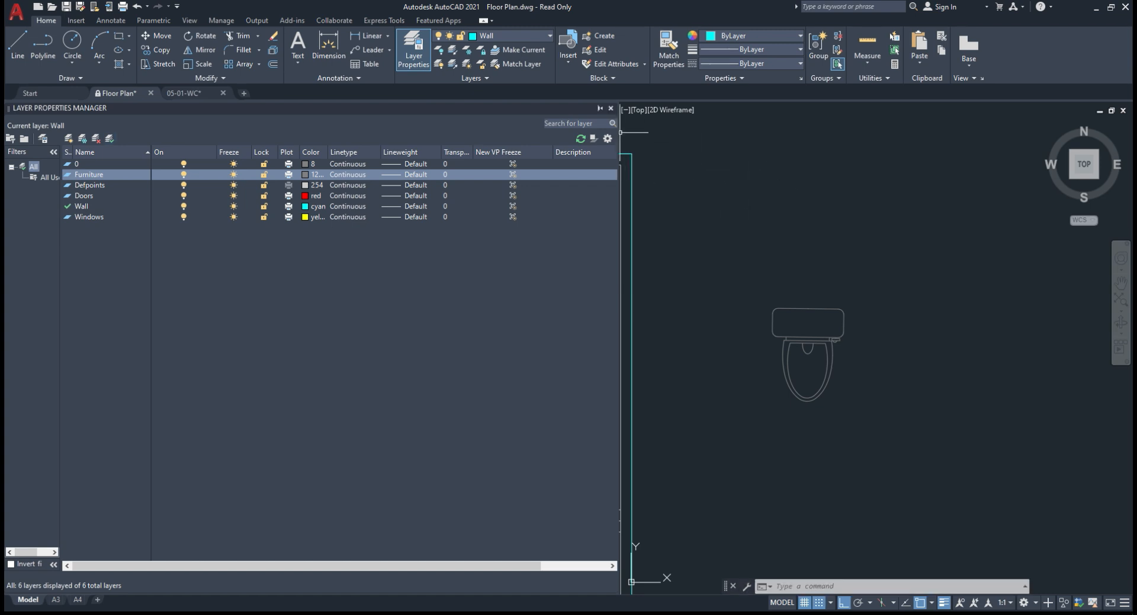
click(611, 108)
key(Escape)
key(Escape)
Step: Move the pasted toilet block to the Furniture layer and check its layer assignment
click(541, 381)
click(456, 294)
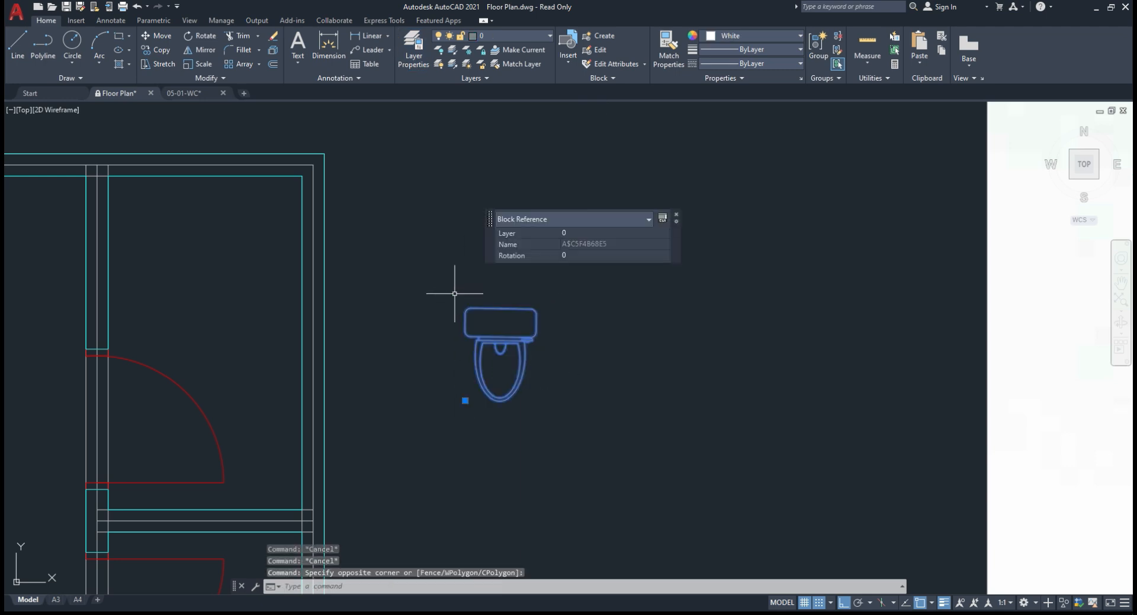
click(533, 387)
click(470, 317)
click(510, 36)
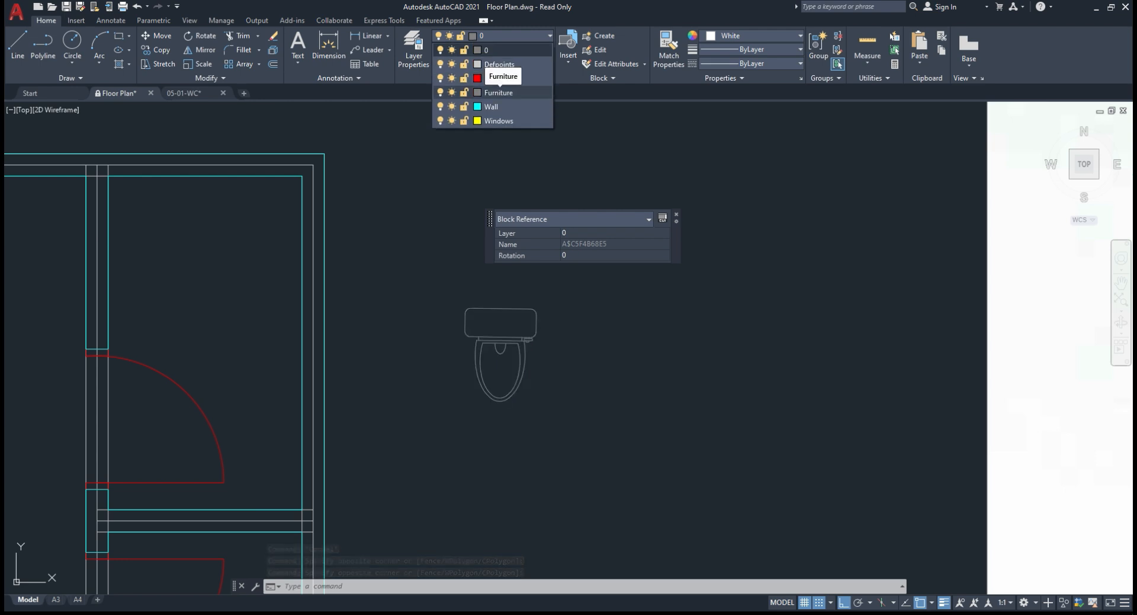
click(498, 93)
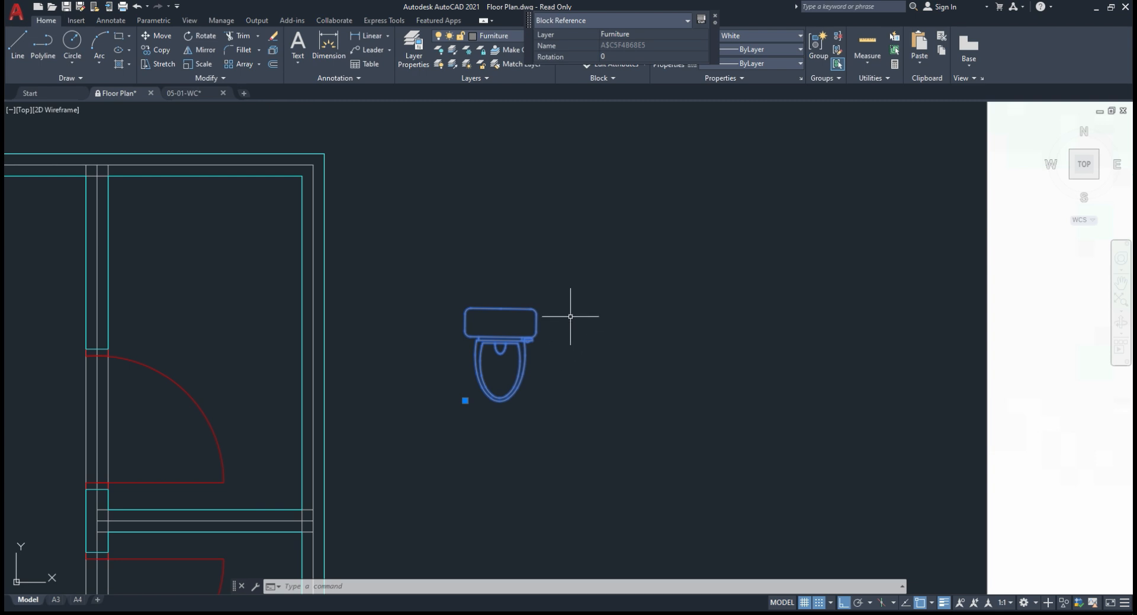
key(Escape)
click(529, 338)
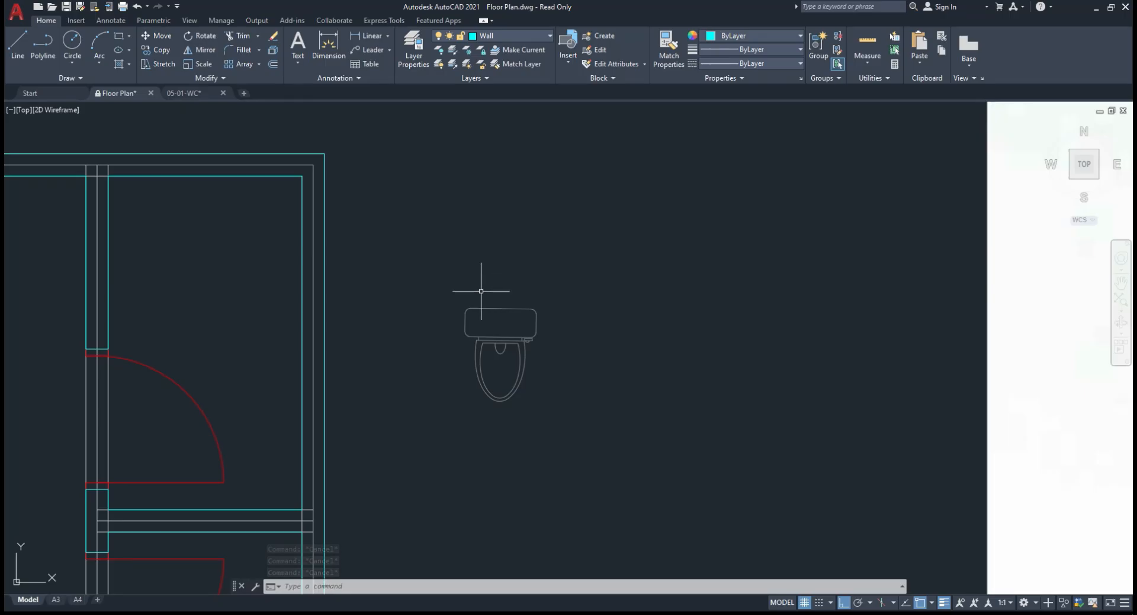
click(472, 308)
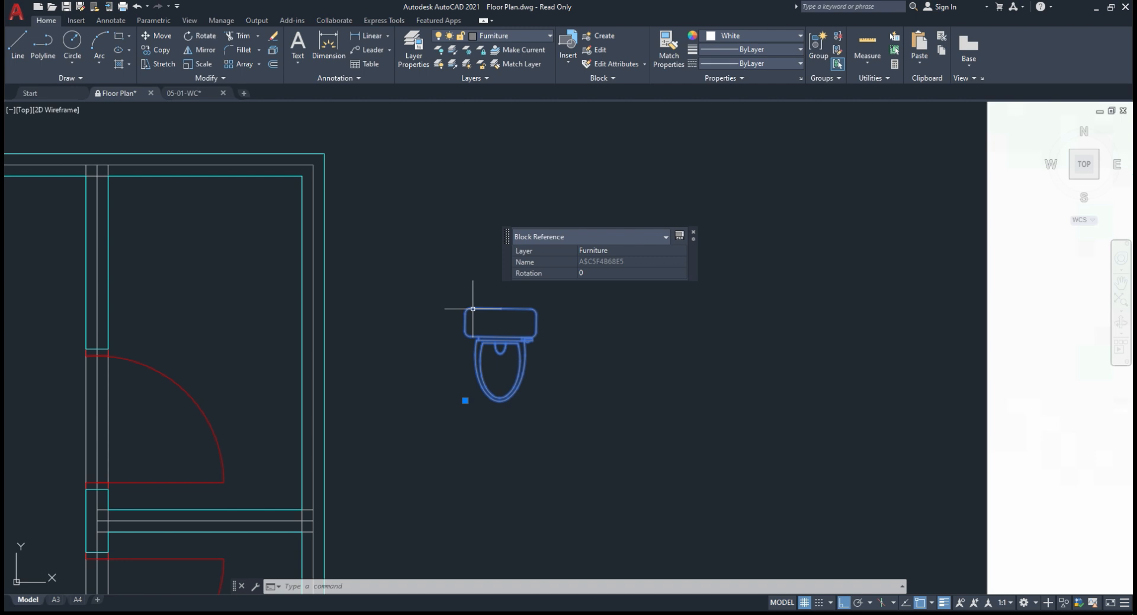
key(Escape)
Step: Explode the toilet block and check the layer of its individual lines
click(436, 281)
click(657, 479)
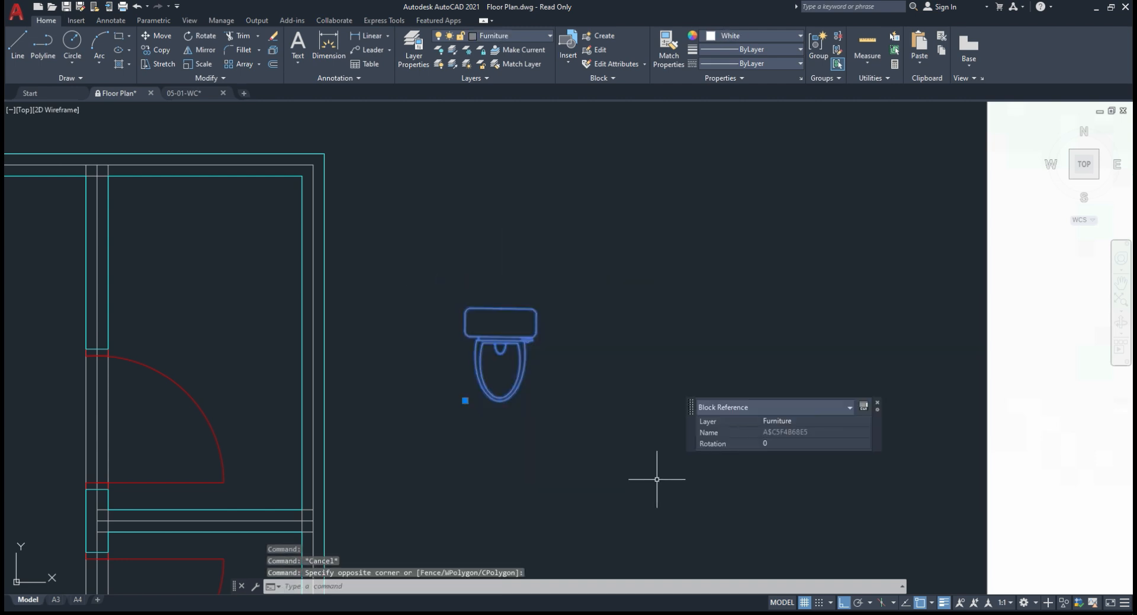
text(x)
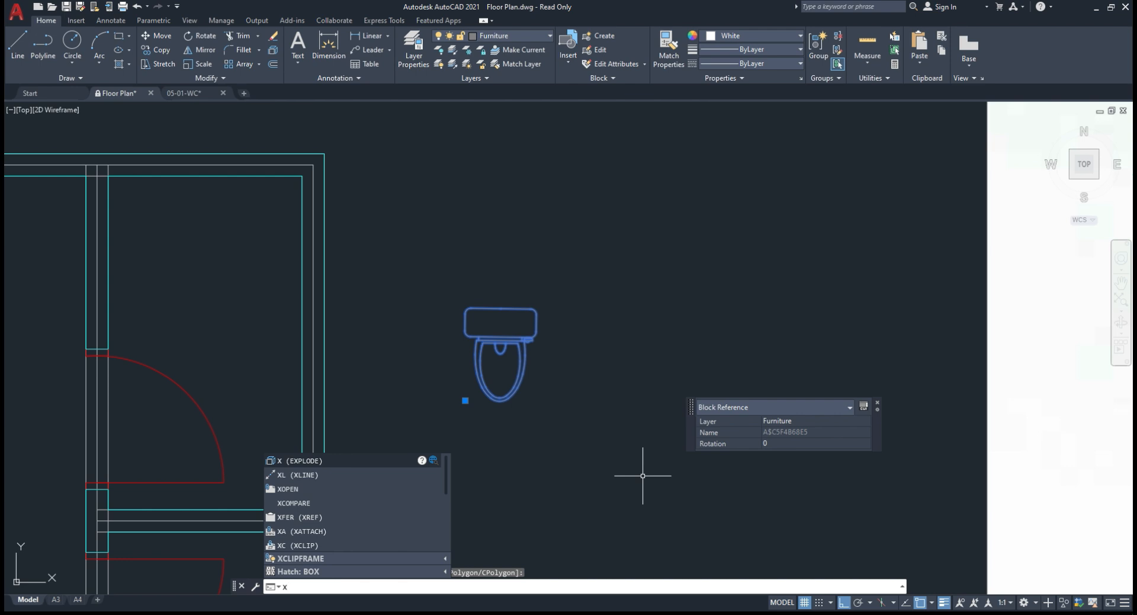
key(Return)
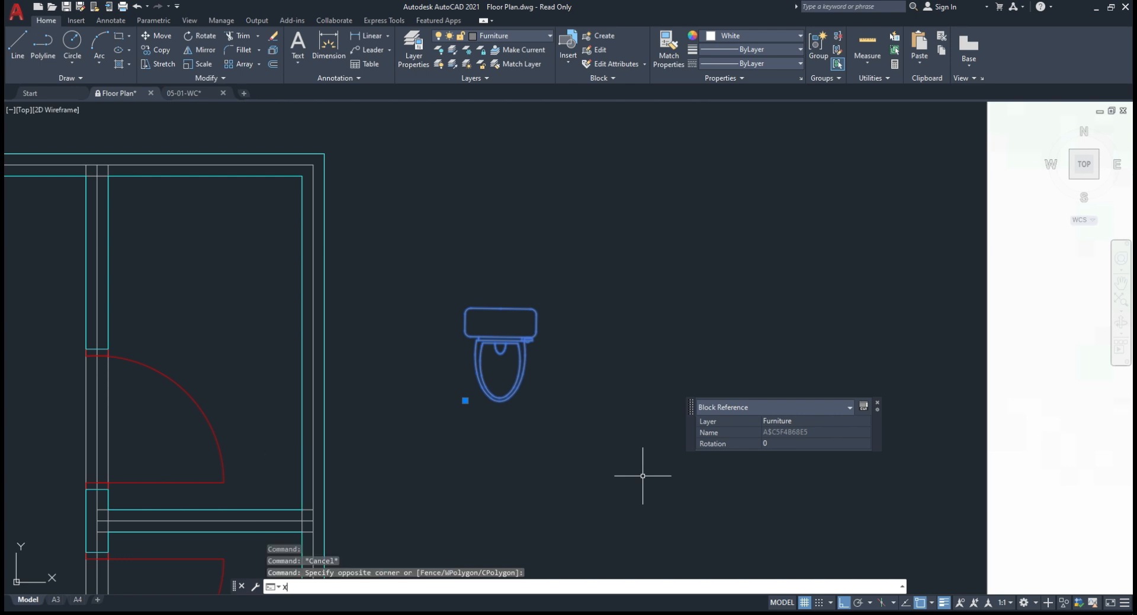
click(517, 307)
key(Escape)
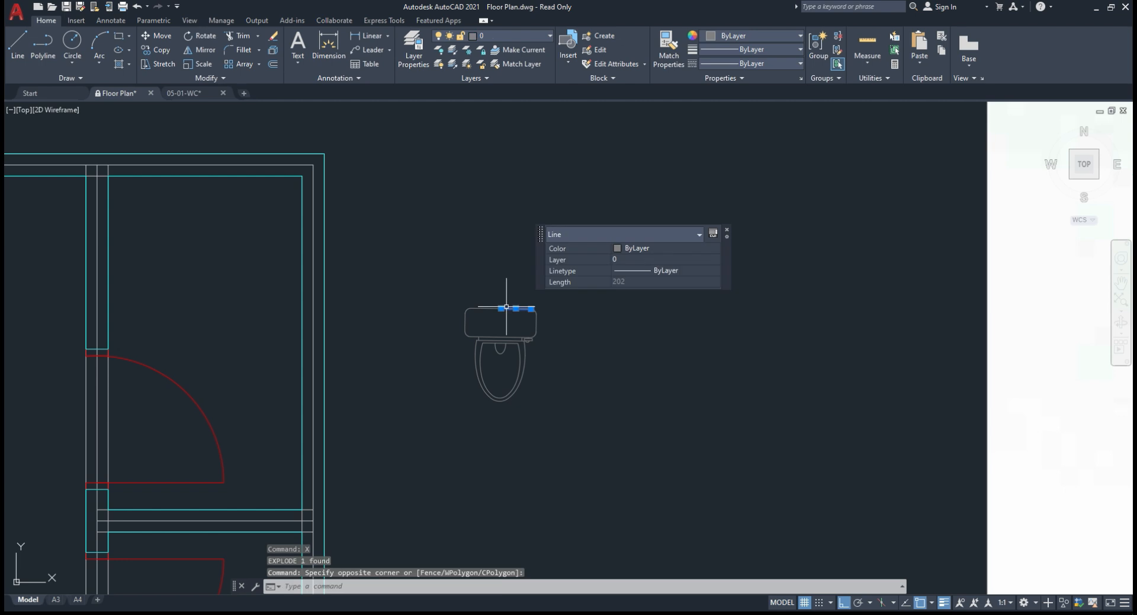
scroll(513, 317, up, 5)
scroll(511, 326, down, 2)
click(497, 339)
key(Escape)
Step: Select all parts of the exploded toilet and assign them to the Furniture layer
click(471, 283)
click(446, 246)
click(387, 229)
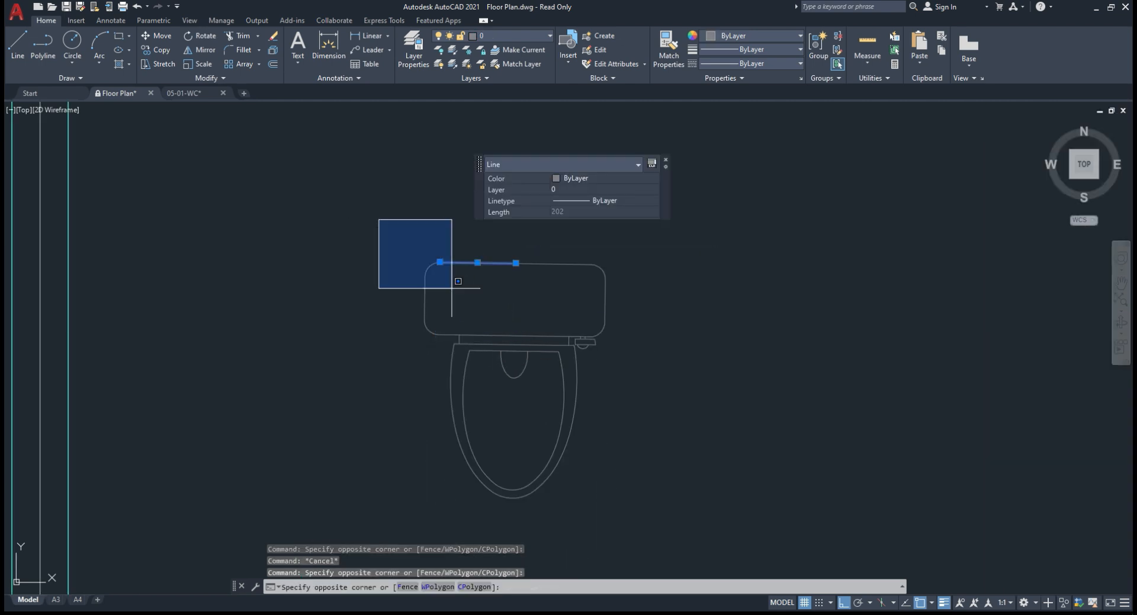
click(674, 513)
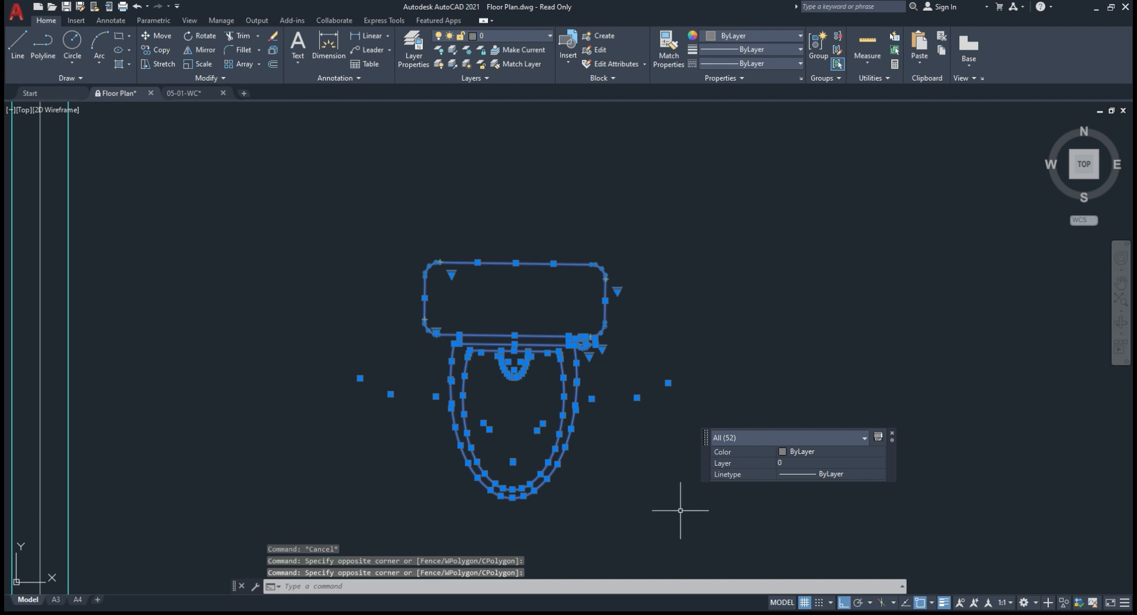
key(Escape)
click(302, 180)
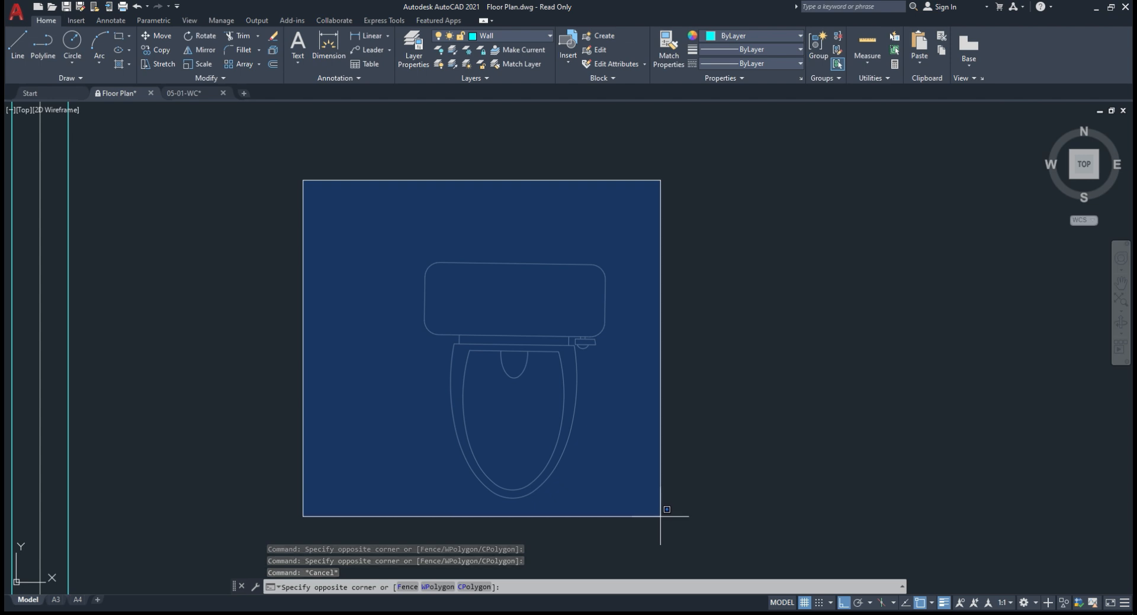
click(661, 514)
click(359, 203)
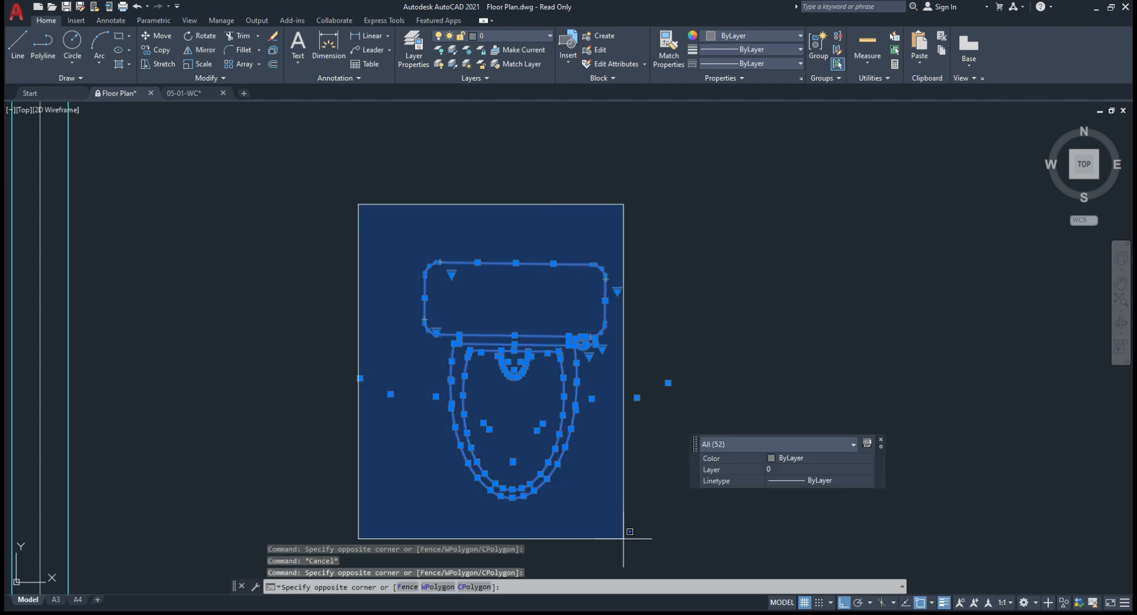
click(678, 527)
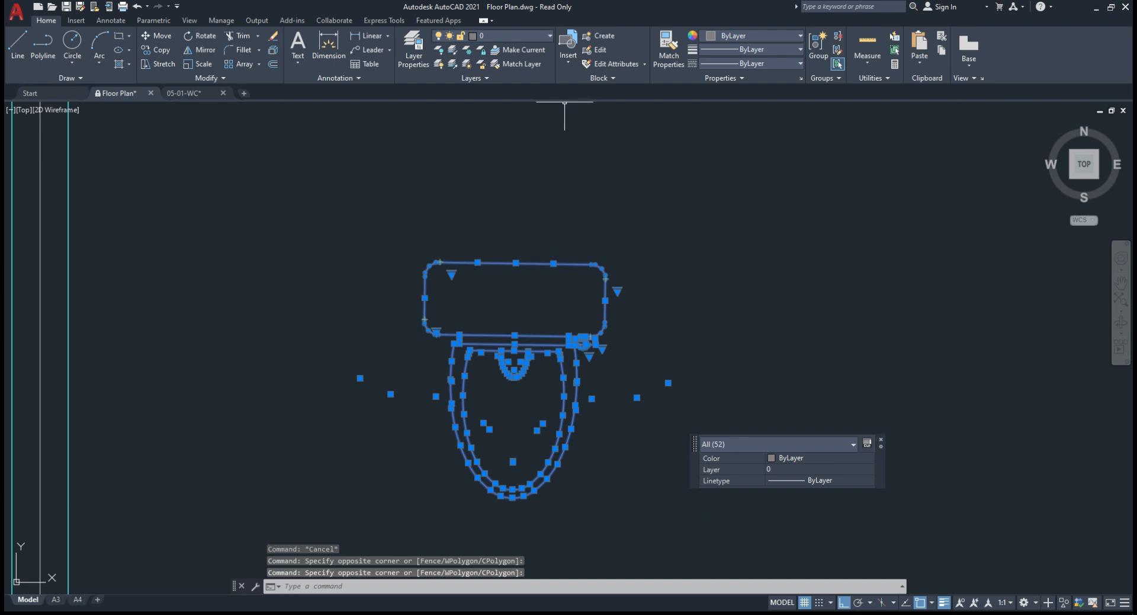
click(521, 36)
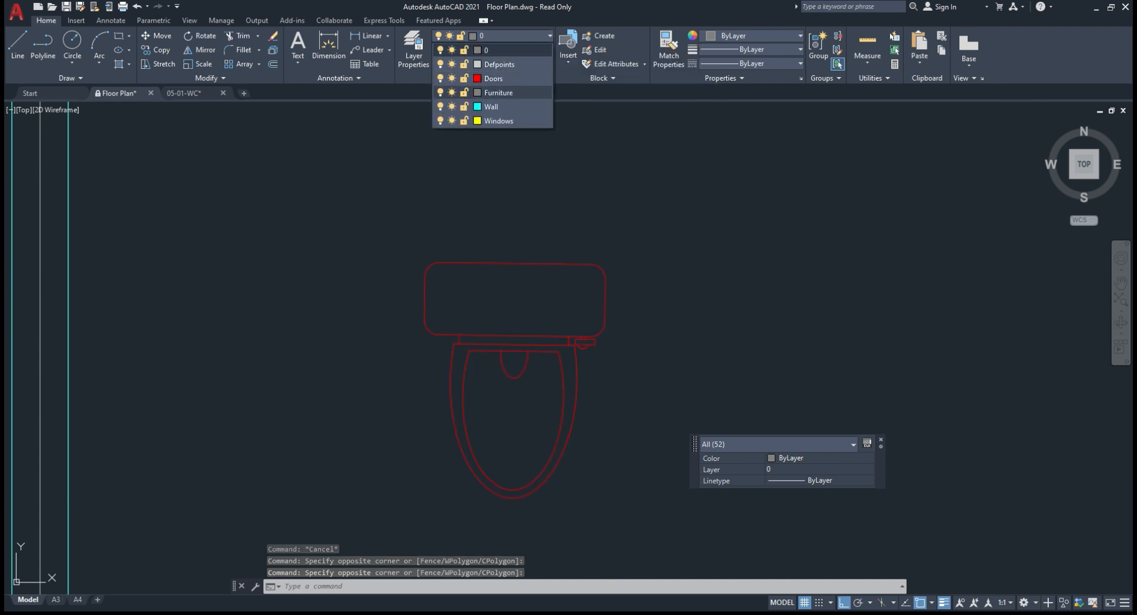
click(499, 92)
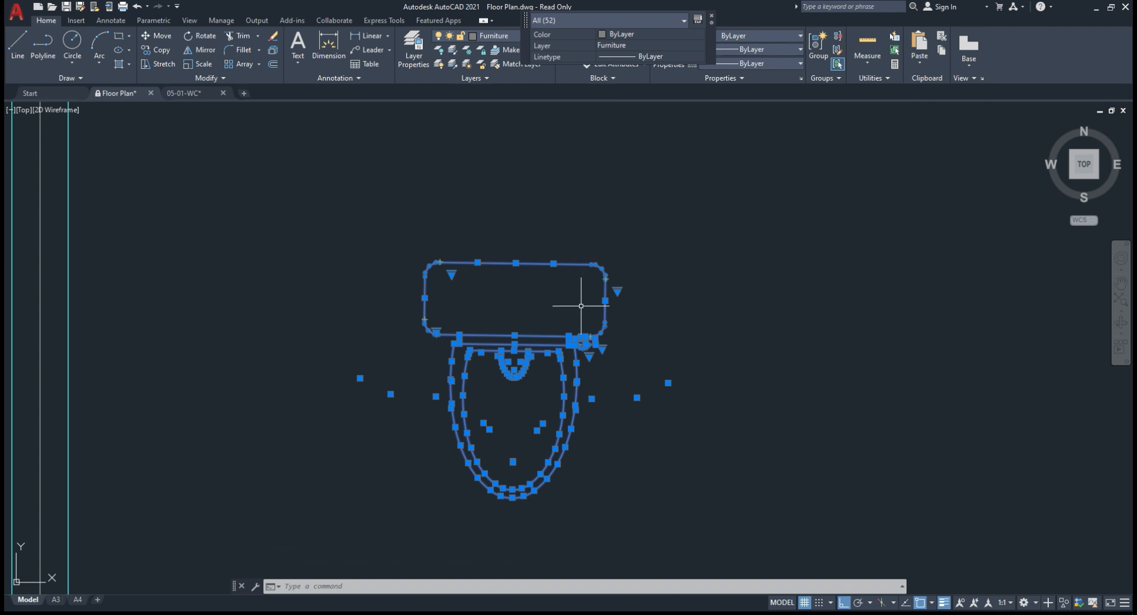
Step: Define the selected toilet parts as a new block named TOILET
text(b)
key(Return)
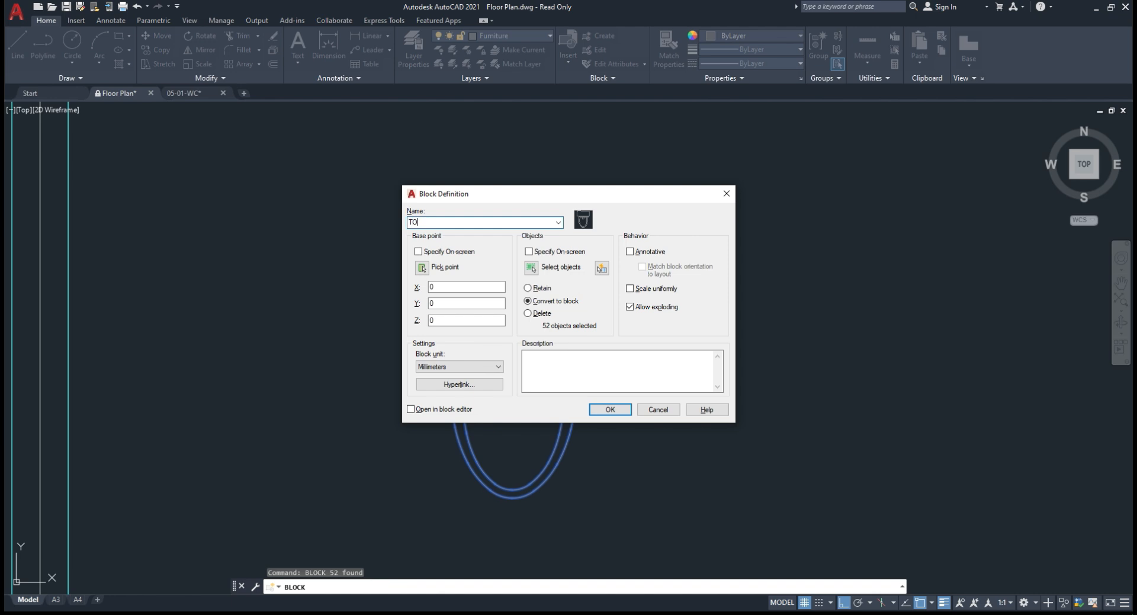
text(T)
key(Return)
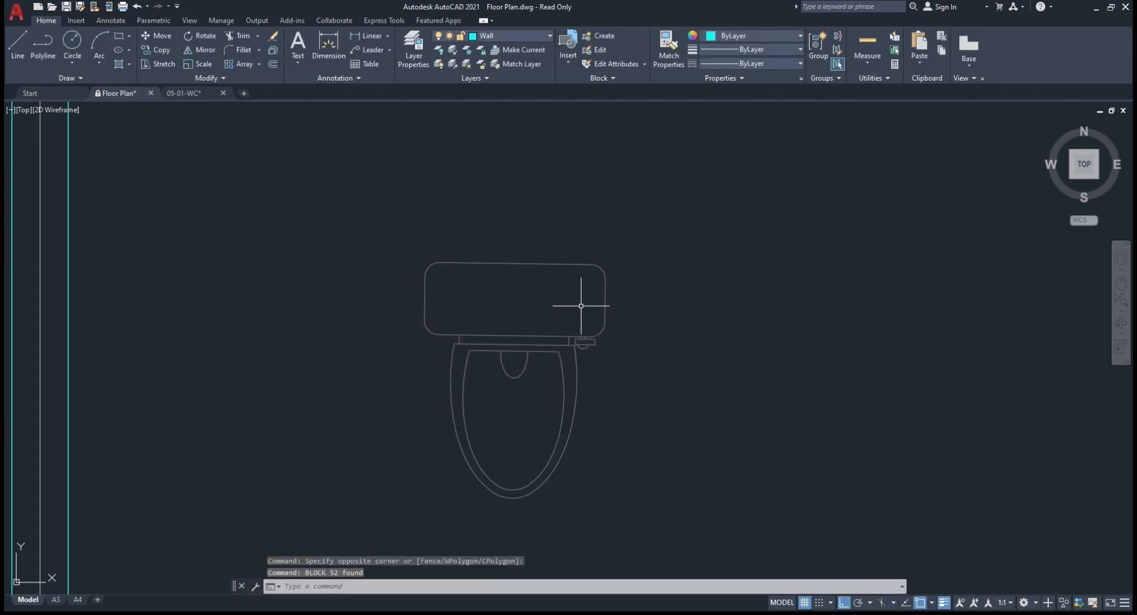
Step: Rotate the toilet block 270 degrees about the midpoint of its tank's back edge so the bowl faces the plan
scroll(584, 312, down, 4)
click(548, 318)
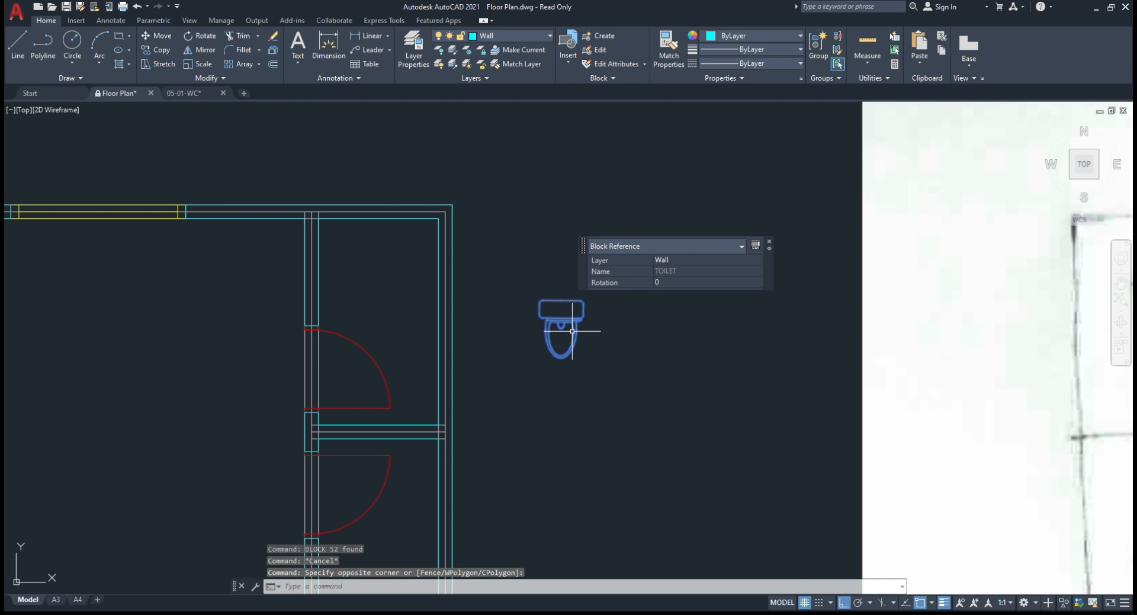
text(ro)
key(Return)
click(561, 301)
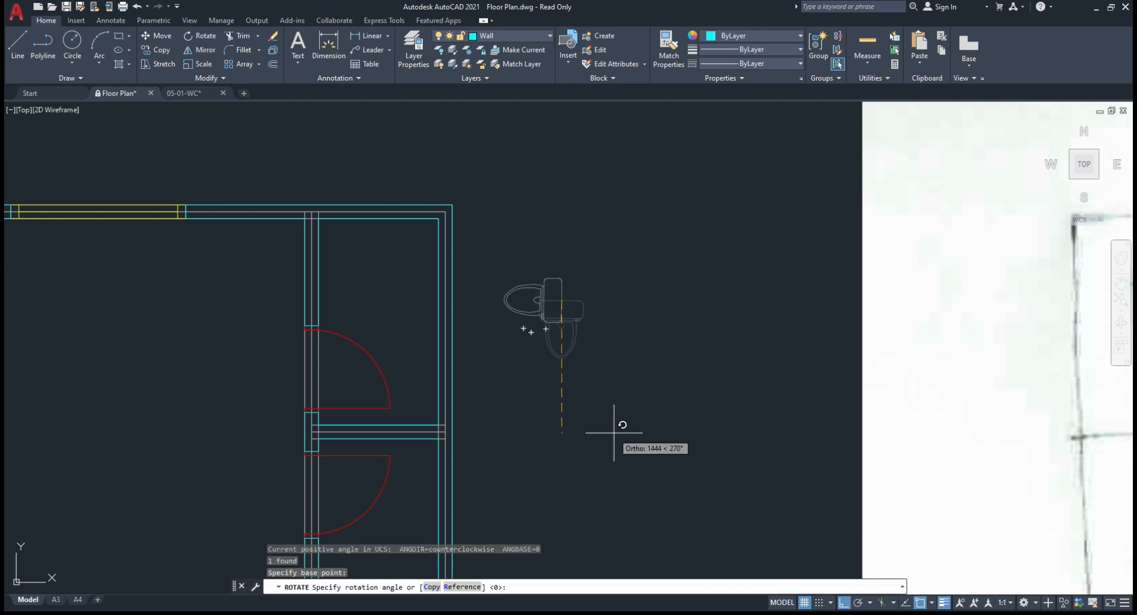
click(614, 433)
Step: Move the toilet block by its tank's back midpoint onto the inner face of the small upper room's exterior wall
drag(592, 358, 516, 295)
text(m)
key(Return)
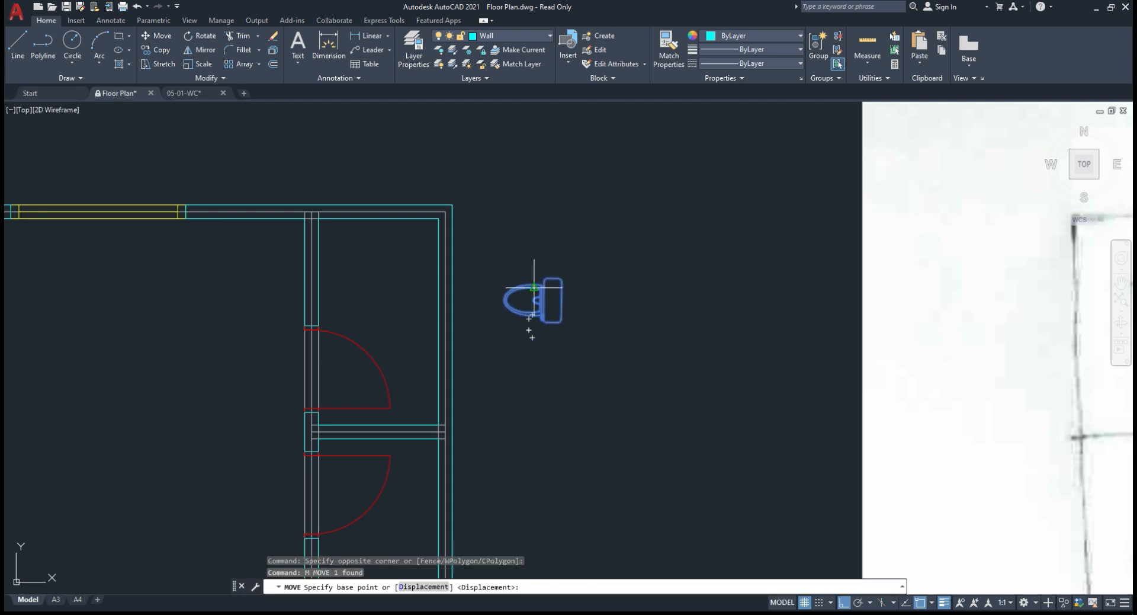
click(561, 300)
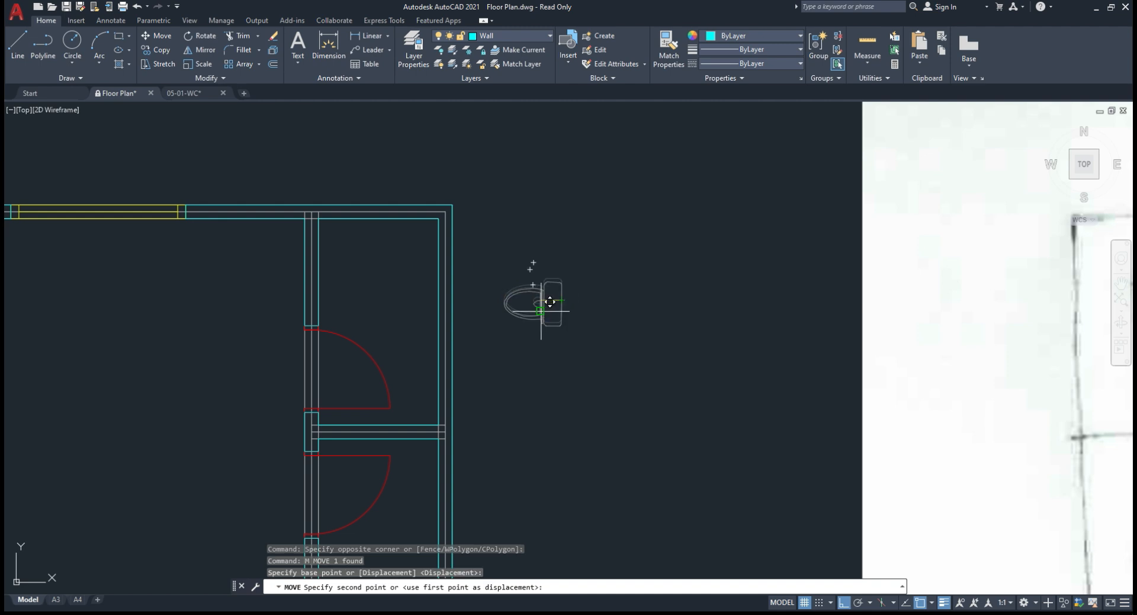
click(438, 342)
key(Escape)
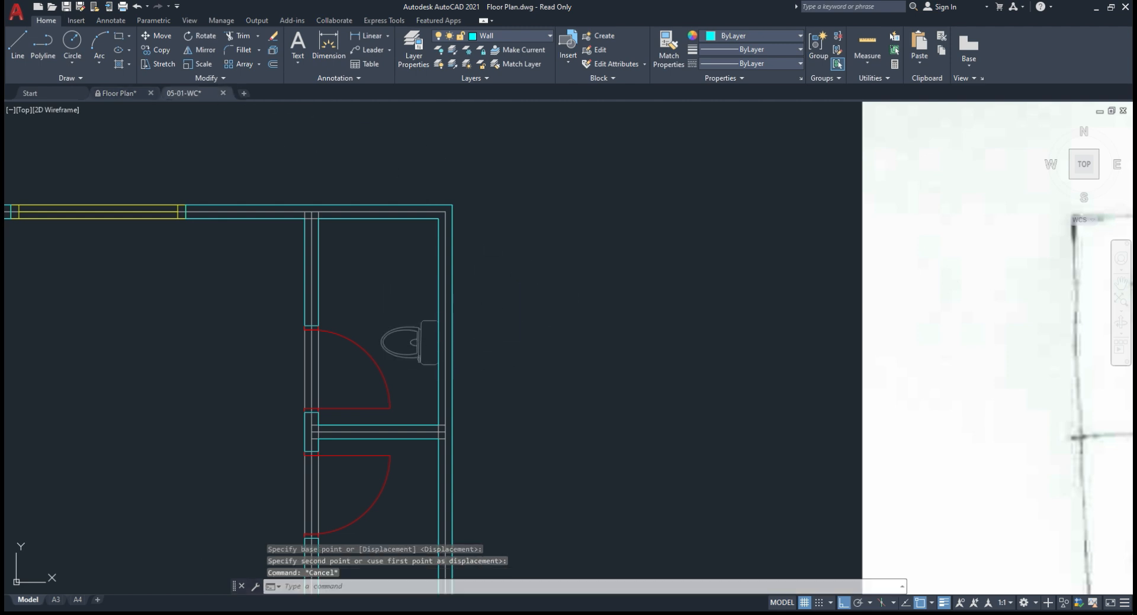
Step: Switch to the 05-01-WC drawing, look over its toilet collection and glance at its download page in the browser
click(184, 93)
scroll(550, 328, down, 6)
scroll(583, 438, up, 4)
middle_drag(490, 364, 489, 445)
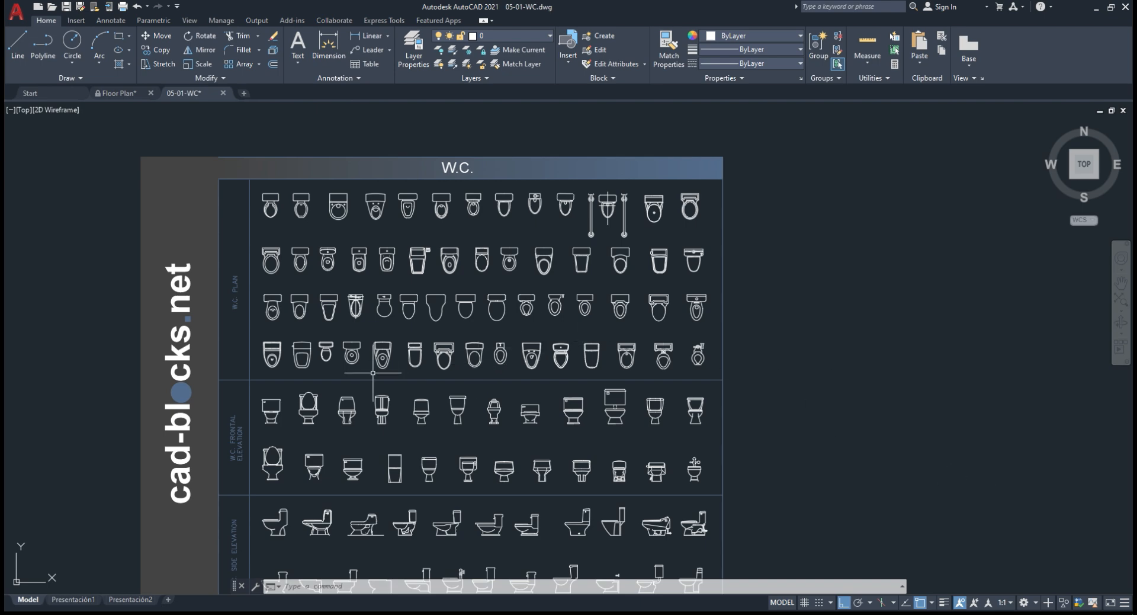
key(alt+Tab)
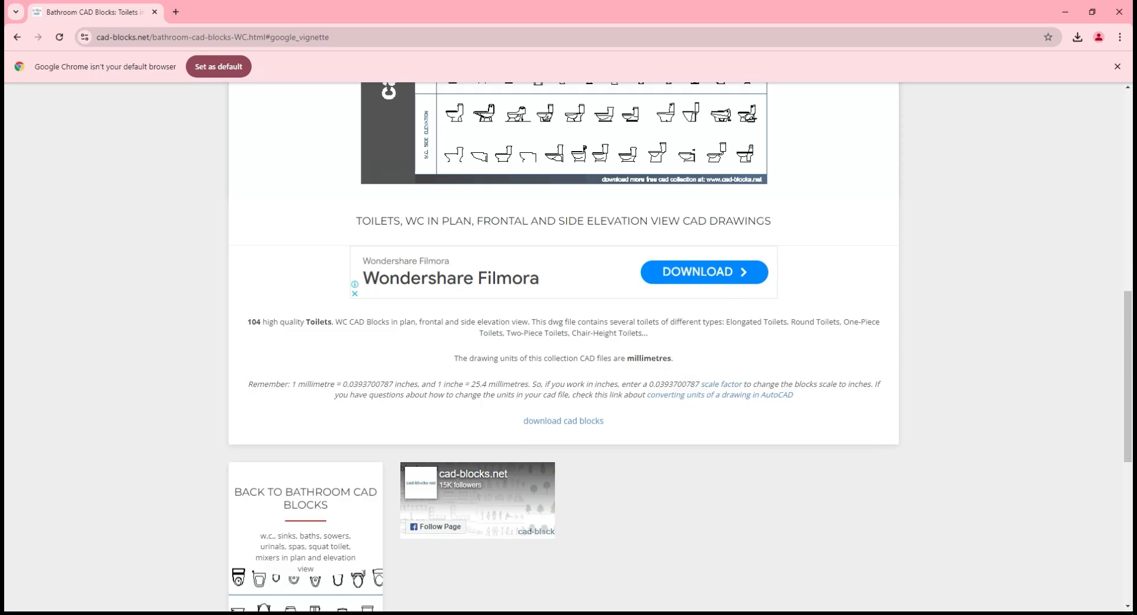
key(alt+Tab)
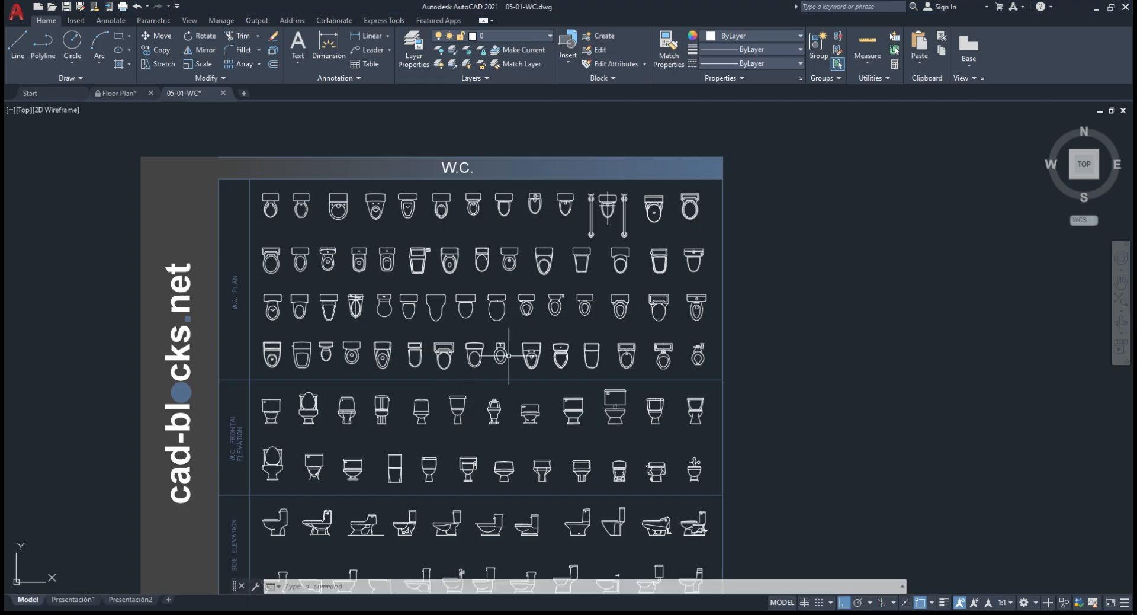
Step: Examine the frontal and side elevation toilet blocks in the 05-01-WC drawing
scroll(503, 314, down, 3)
scroll(518, 437, up, 3)
scroll(373, 474, up, 2)
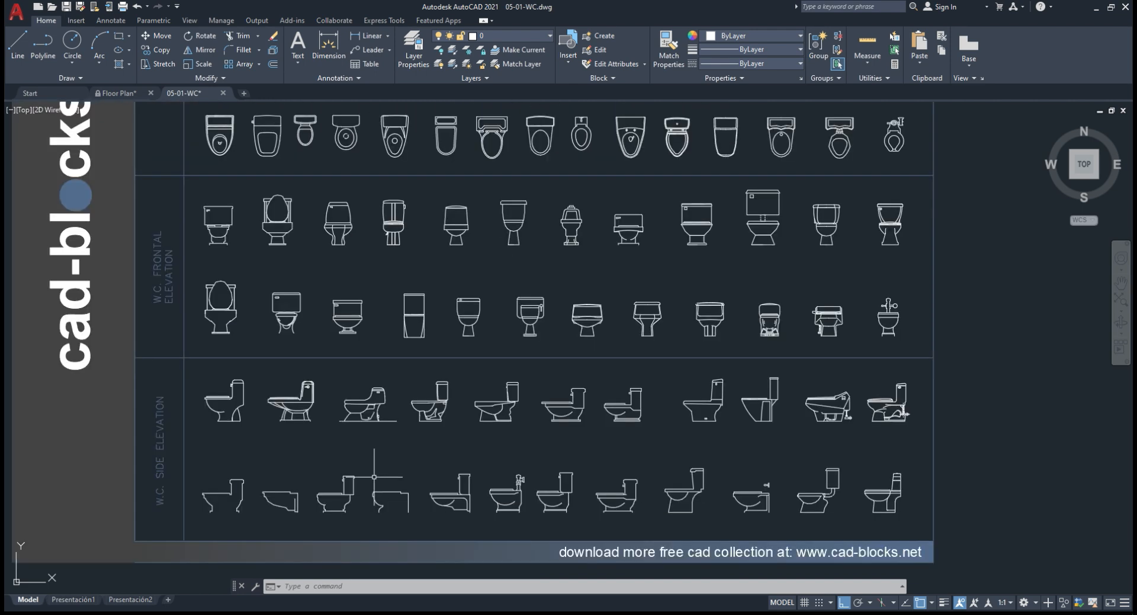
click(373, 392)
key(Escape)
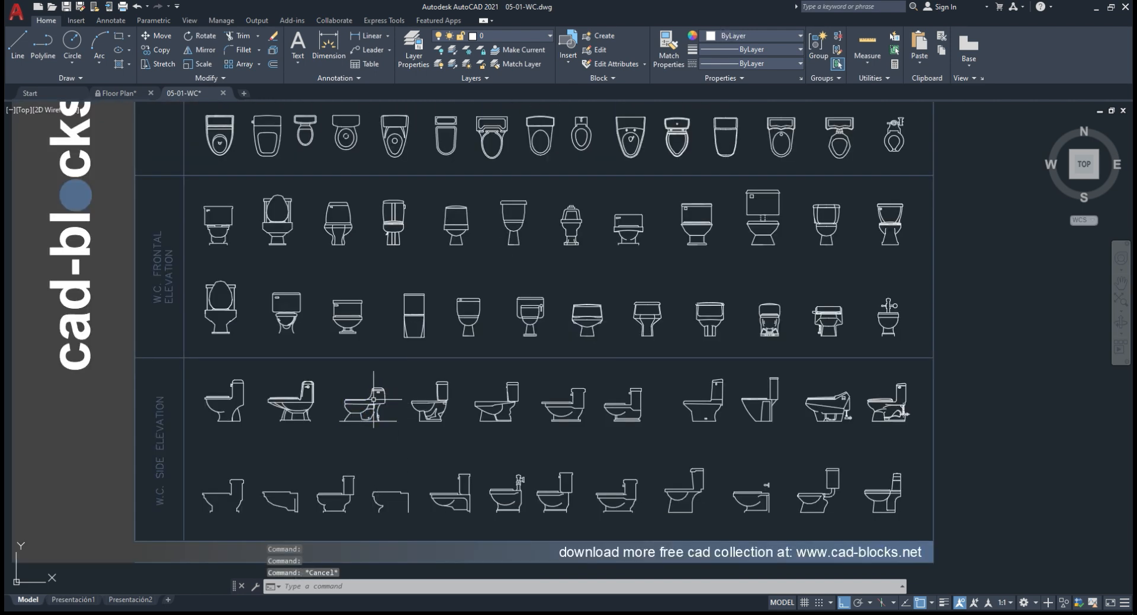
click(373, 399)
key(Escape)
scroll(360, 302, down, 2)
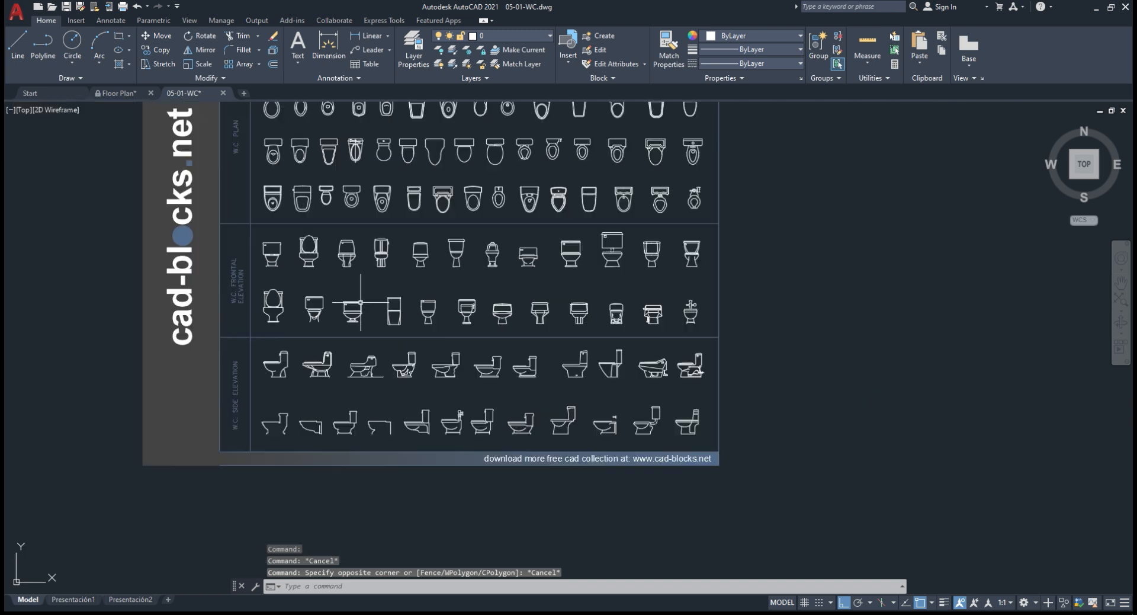
scroll(598, 325, up, 2)
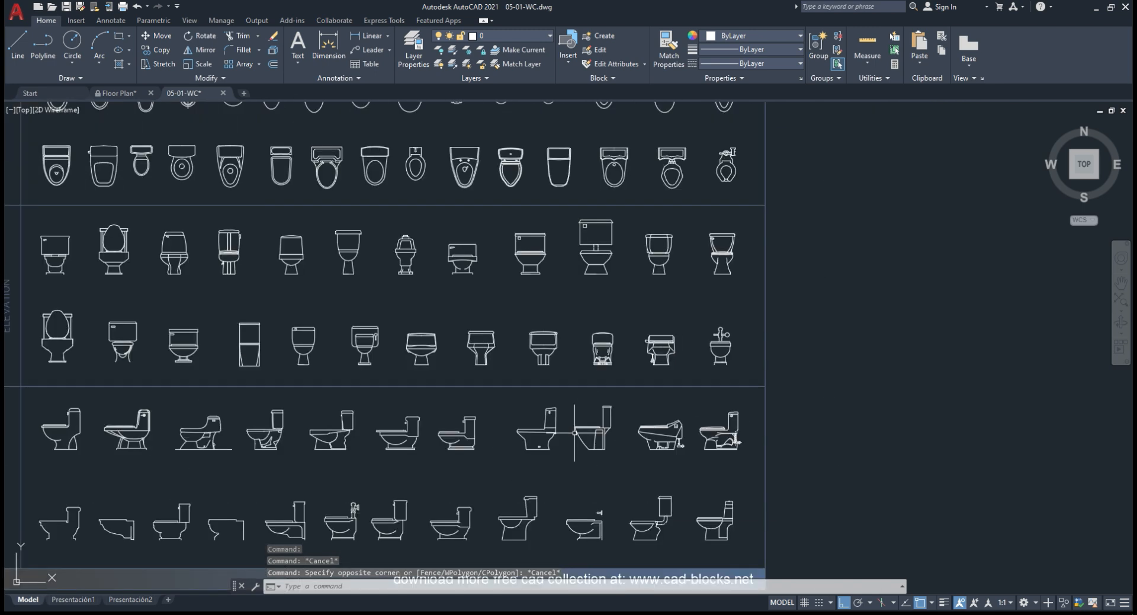
scroll(323, 401, down, 2)
scroll(323, 401, up, 2)
middle_drag(339, 399, 446, 446)
scroll(446, 445, down, 2)
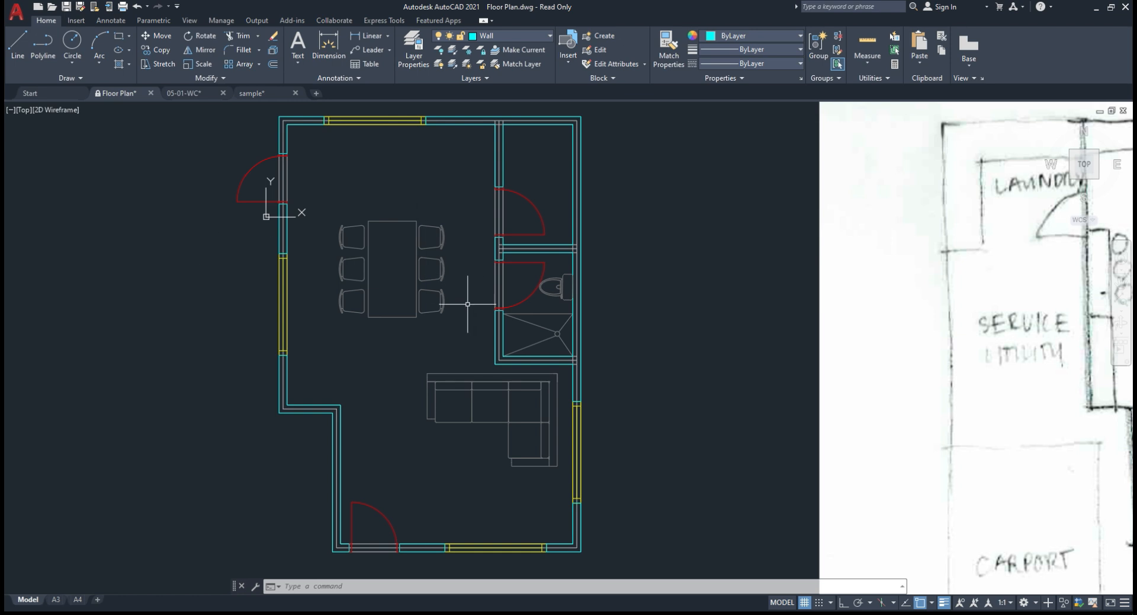
Step: Inspect the furnished plan in the Floor Plan drawing and check the dining table block's properties
middle_drag(384, 223, 373, 264)
middle_drag(462, 408, 418, 313)
middle_drag(419, 363, 415, 416)
middle_drag(337, 287, 329, 334)
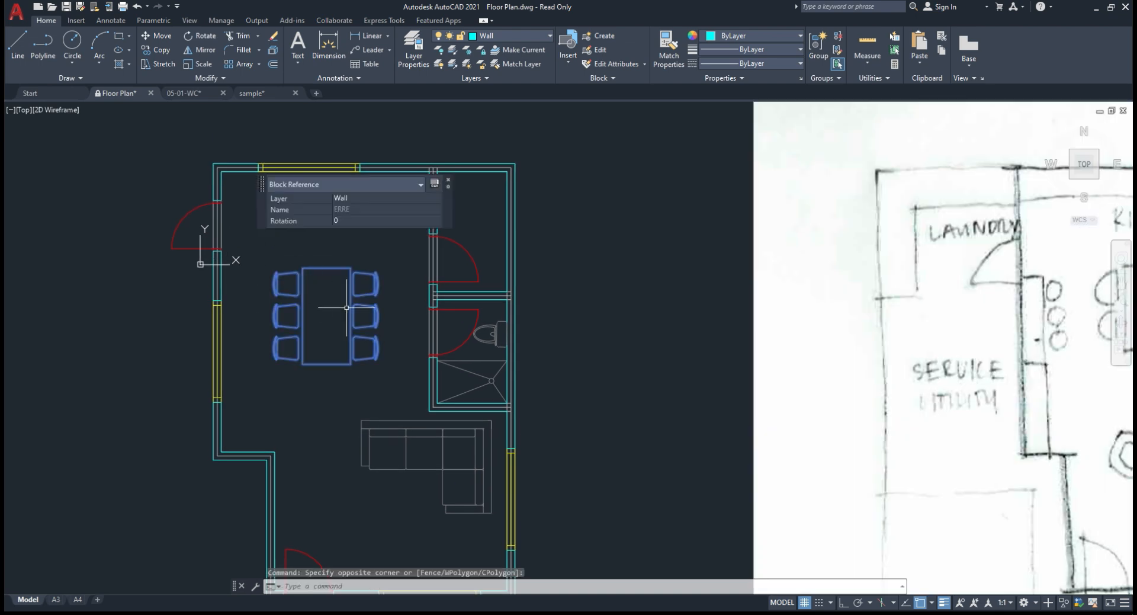
key(Escape)
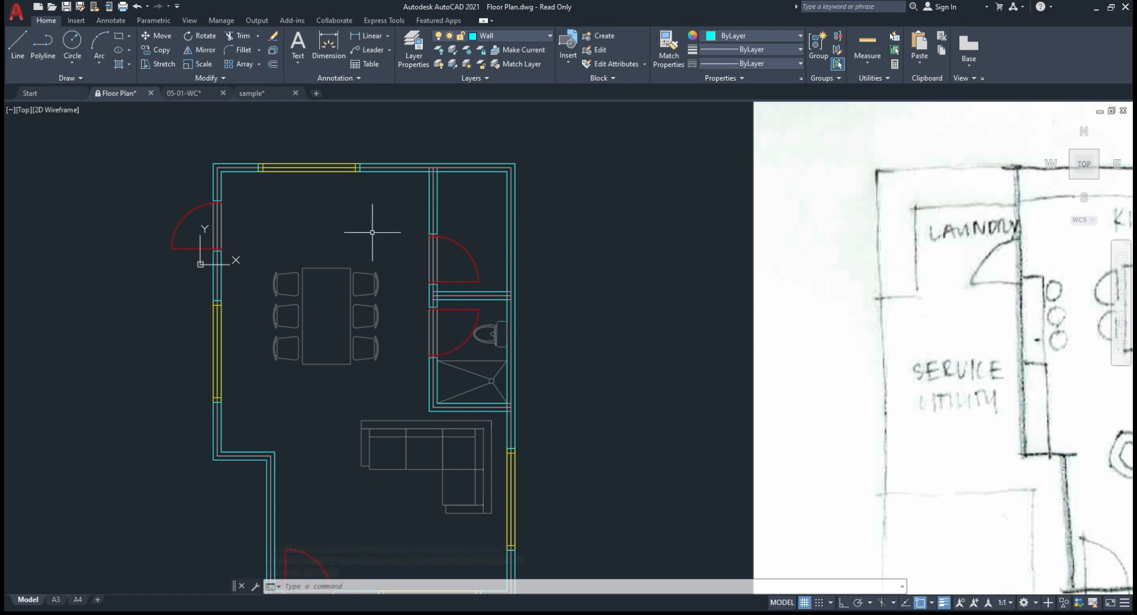
Step: Compare the furnished floor plan with the furniture layout and rooms in the hand-drawn sketches
scroll(385, 234, down, 2)
middle_drag(786, 385, 675, 373)
scroll(675, 373, up, 2)
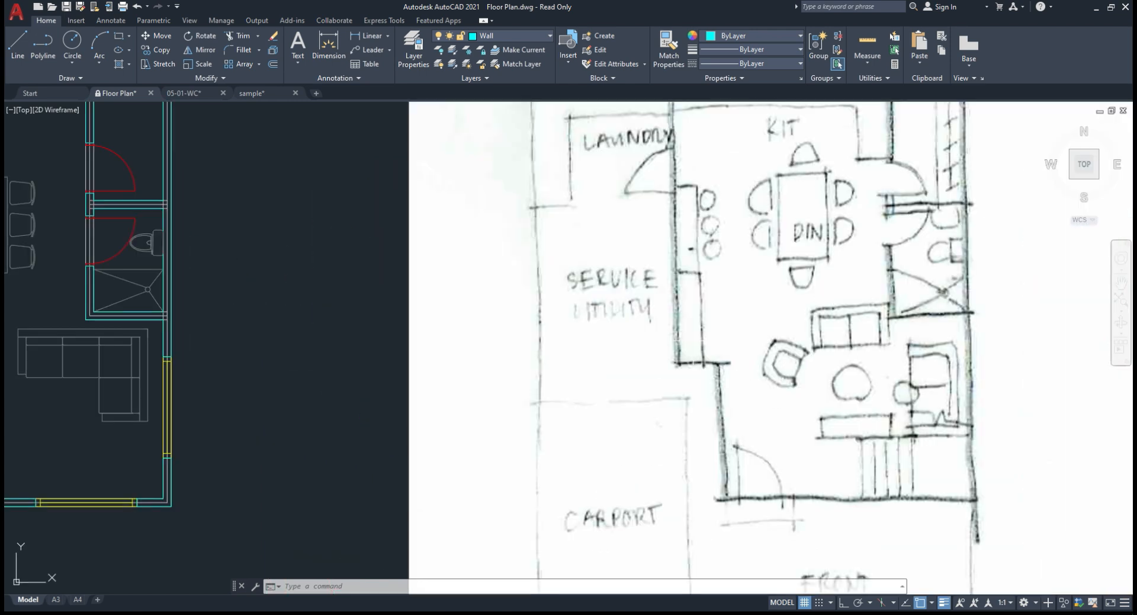
scroll(661, 326, down, 2)
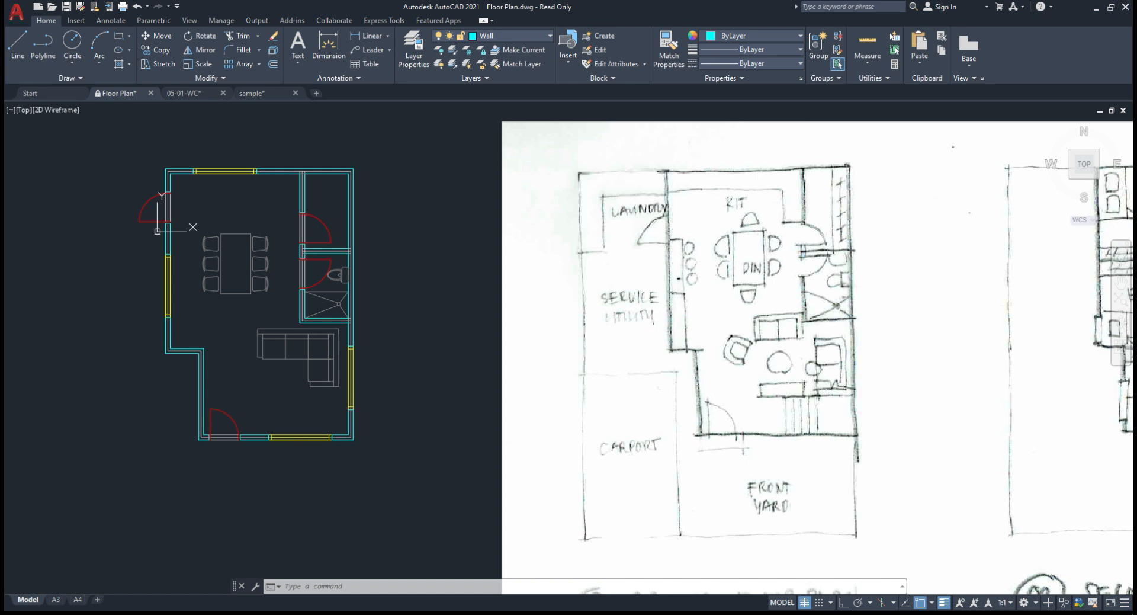
scroll(839, 235, up, 1)
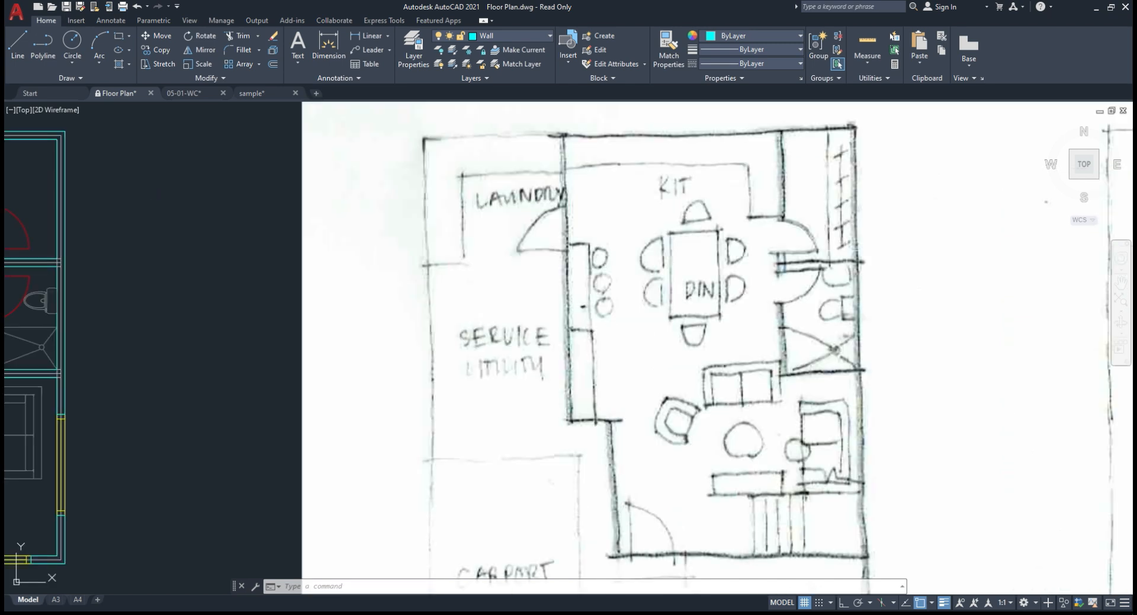
middle_drag(842, 252, 441, 227)
scroll(447, 248, up, 1)
scroll(521, 304, down, 1)
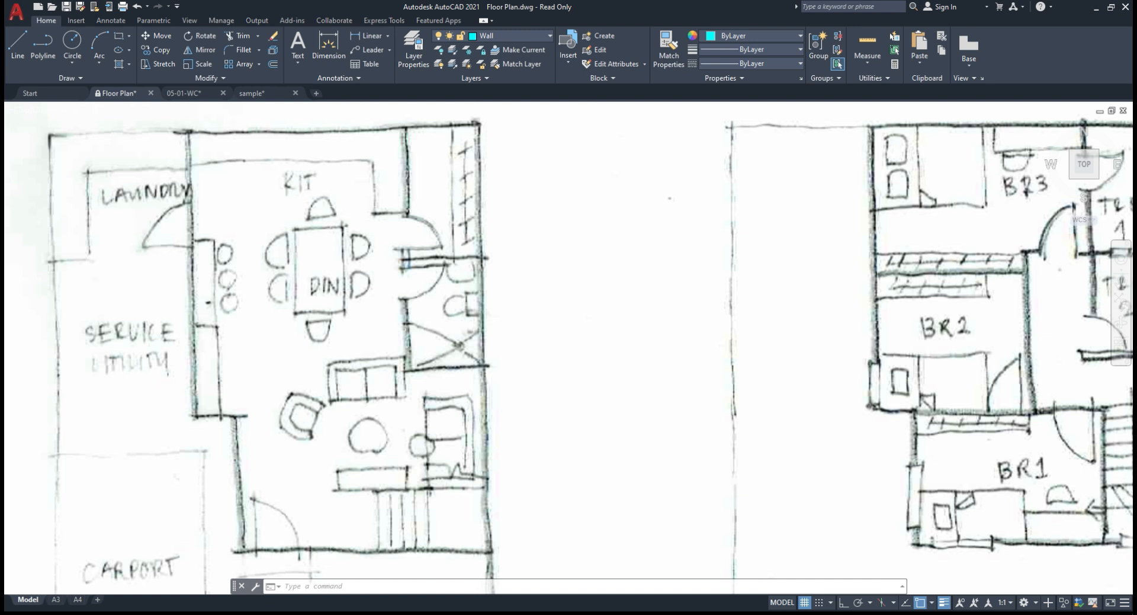
scroll(569, 349, down, 6)
scroll(330, 292, up, 6)
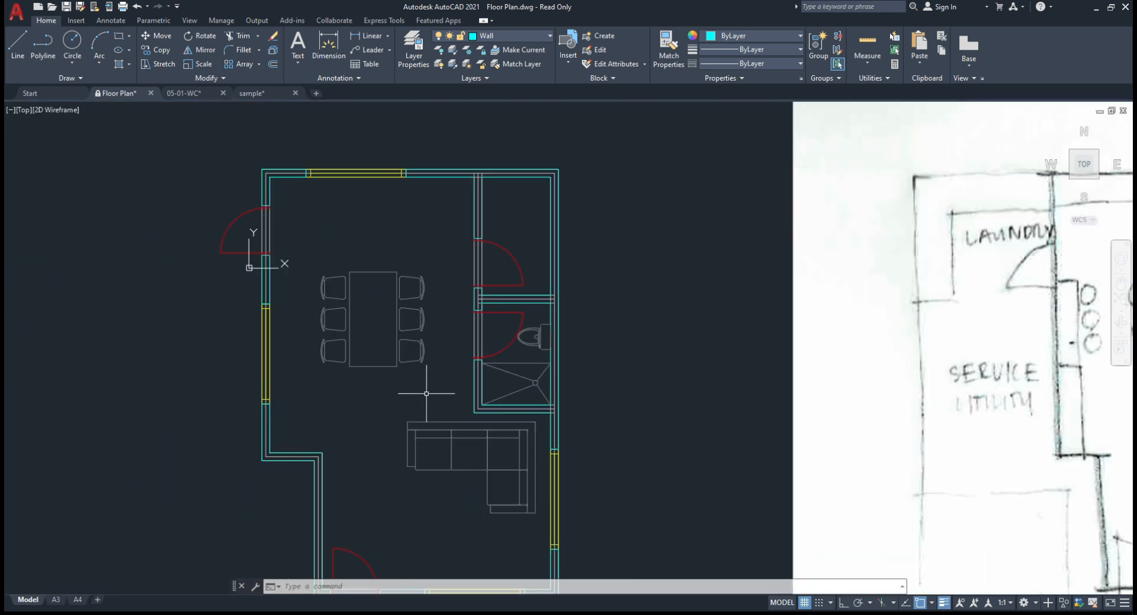
middle_drag(426, 393, 409, 343)
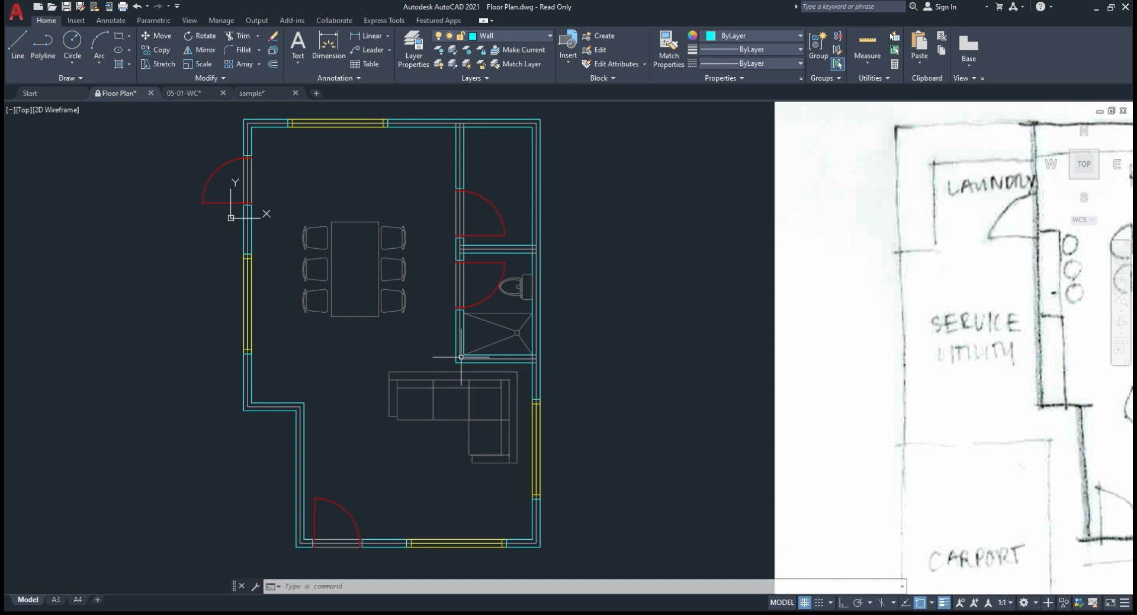
middle_drag(521, 371, 553, 373)
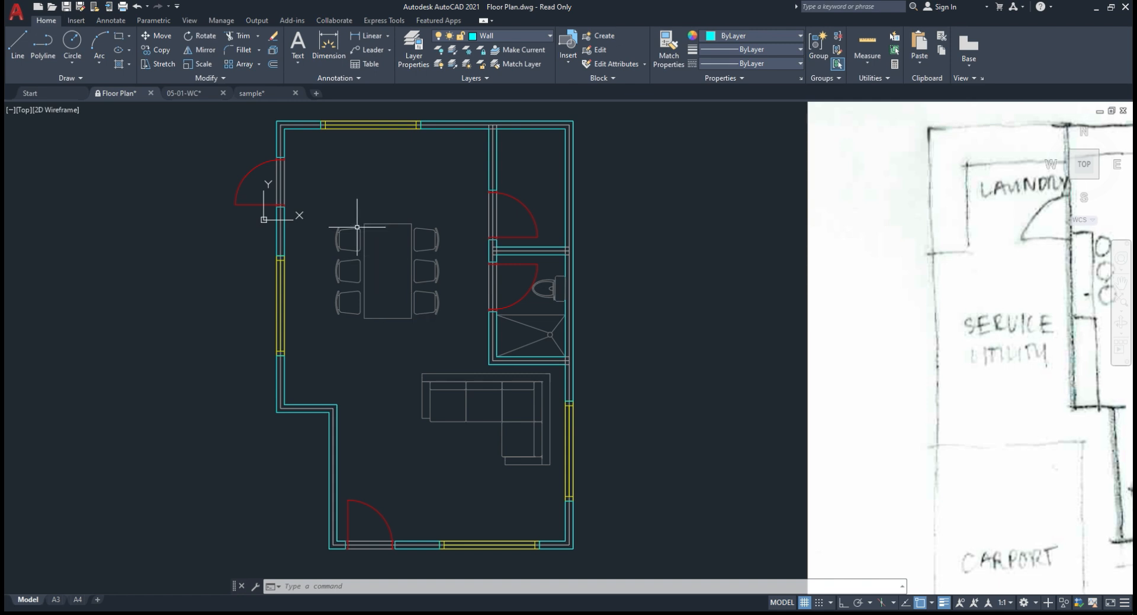
Step: Switch to the PowerPoint presentation and review Exercise slides 7 and 8 on pasting blocks, changing layers and the expected plan, continuing to slide 12
click(551, 613)
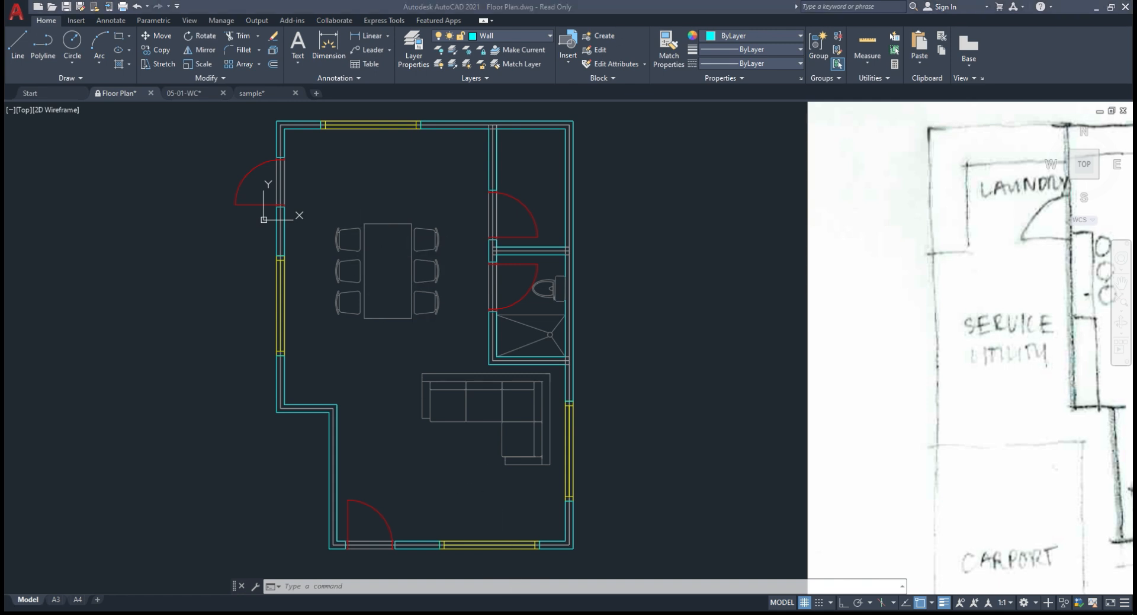
key(Page_Down)
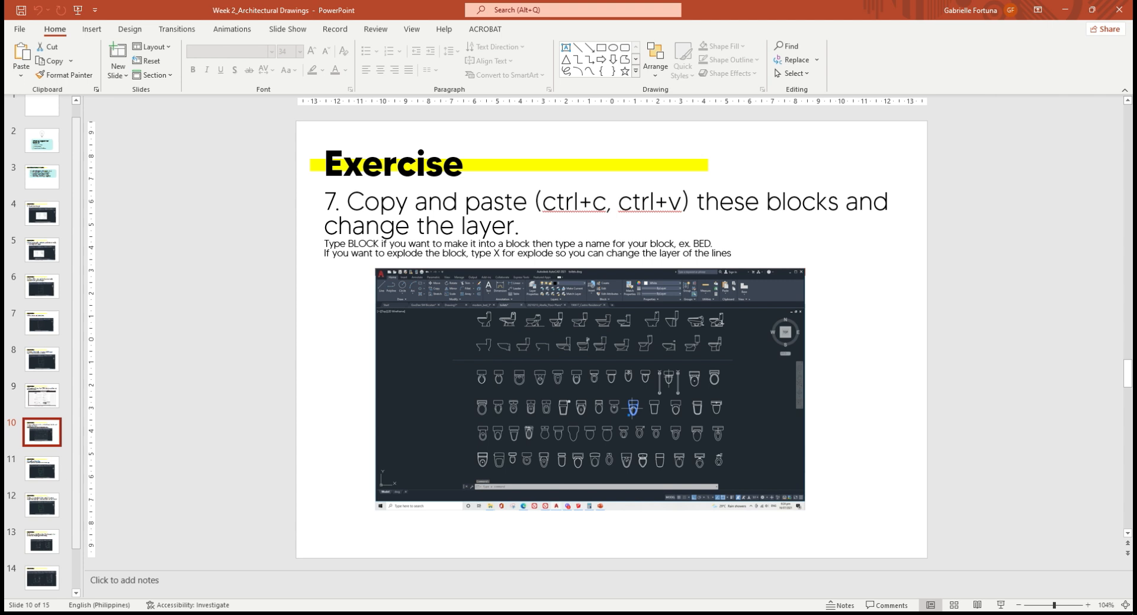
click(41, 471)
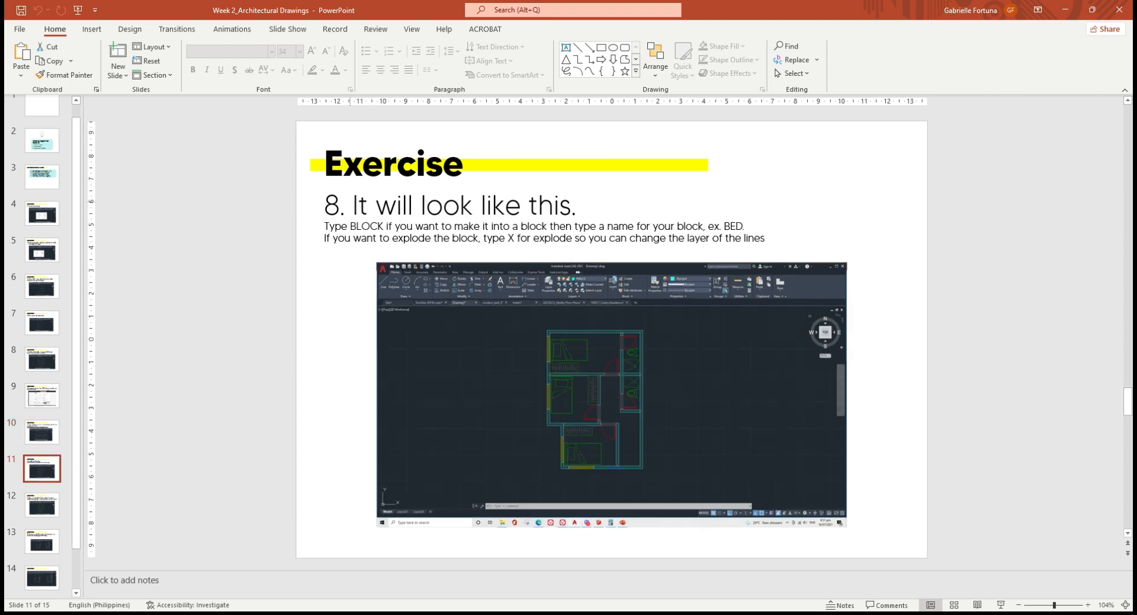
drag(354, 208, 622, 209)
click(610, 353)
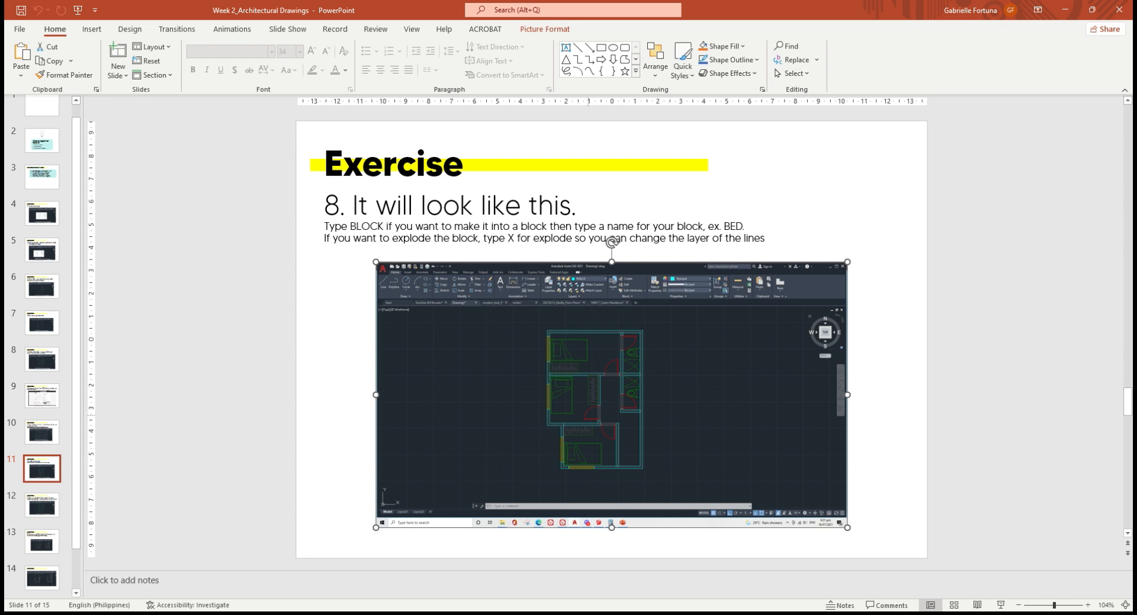
click(41, 504)
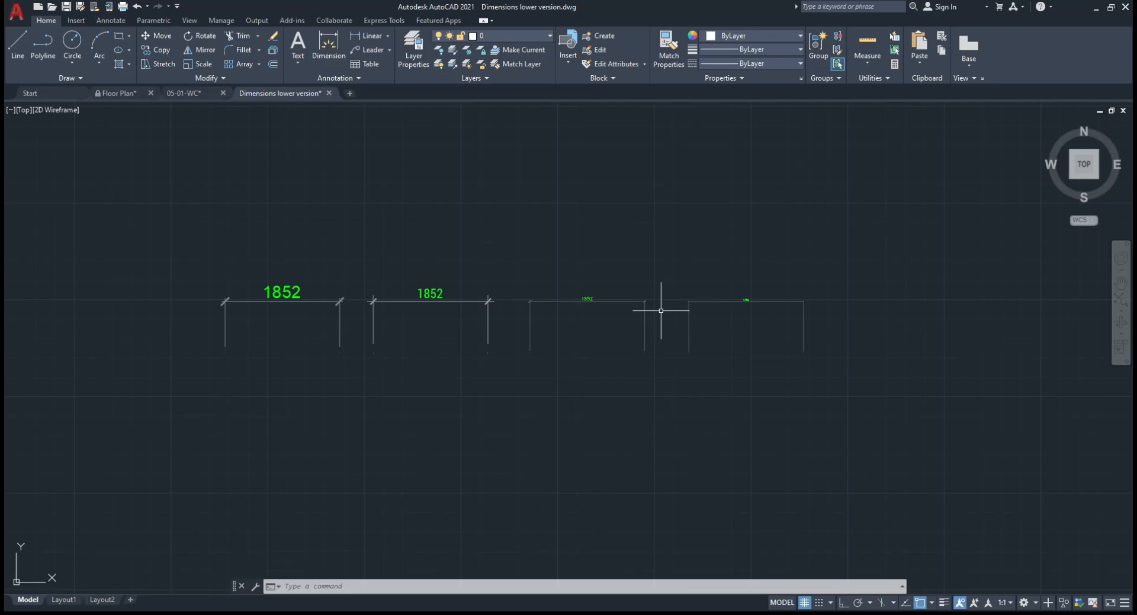
Step: Examine the four sample dimensions in the Dimensions lower version drawing, comparing their text sizes and tick marks
mouse_move(284, 93)
click(144, 193)
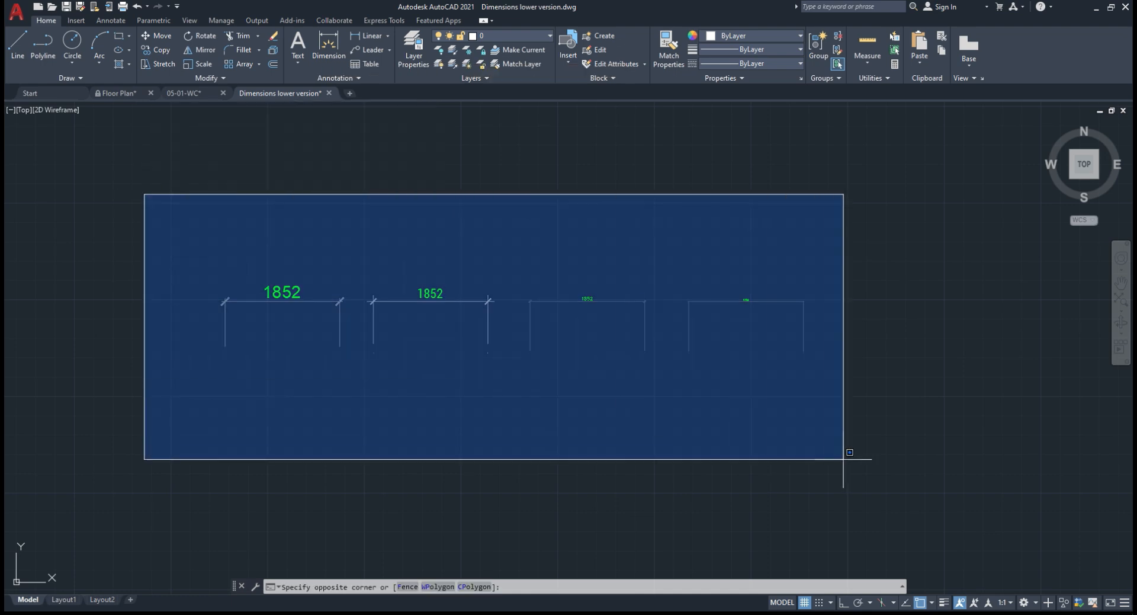
click(866, 446)
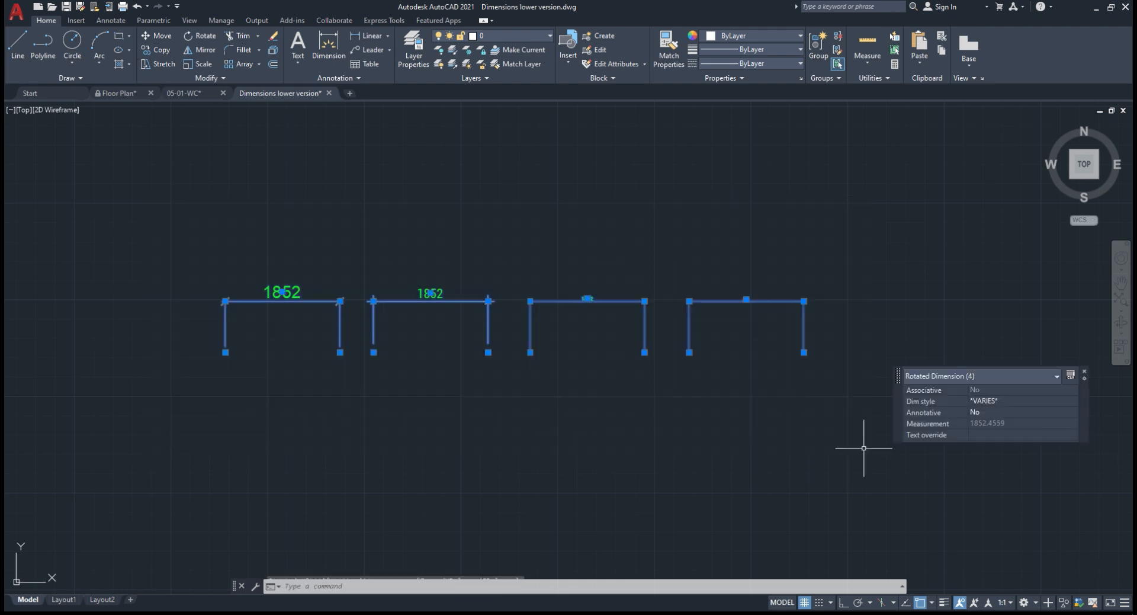
key(Escape)
scroll(254, 292, up, 2)
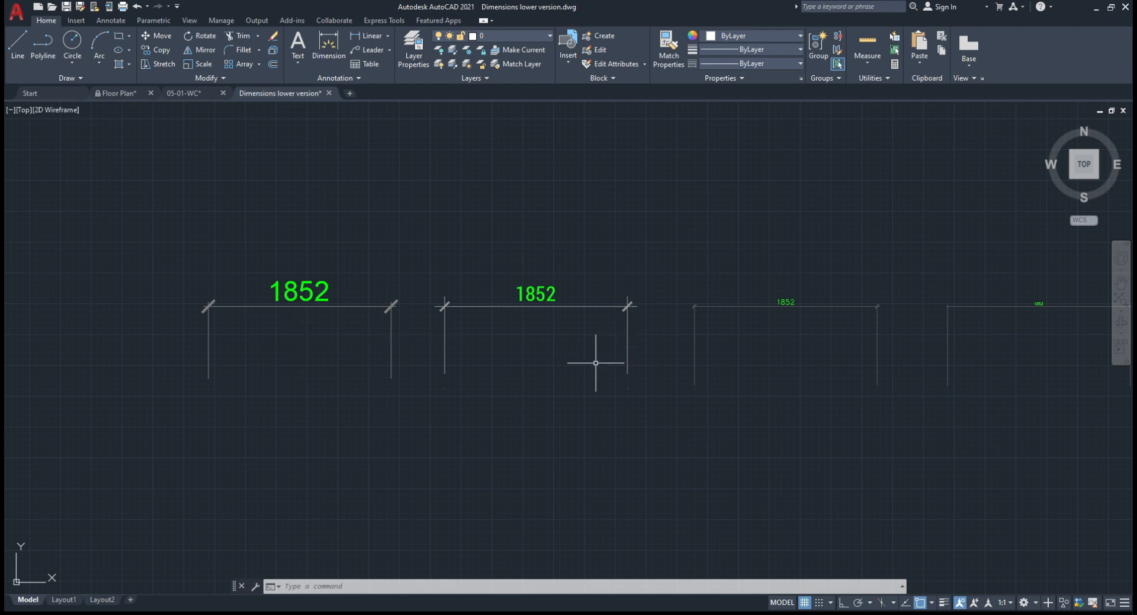
middle_drag(596, 363, 550, 385)
mouse_move(846, 380)
middle_down()
mouse_move(735, 394)
mouse_move(685, 386)
middle_up()
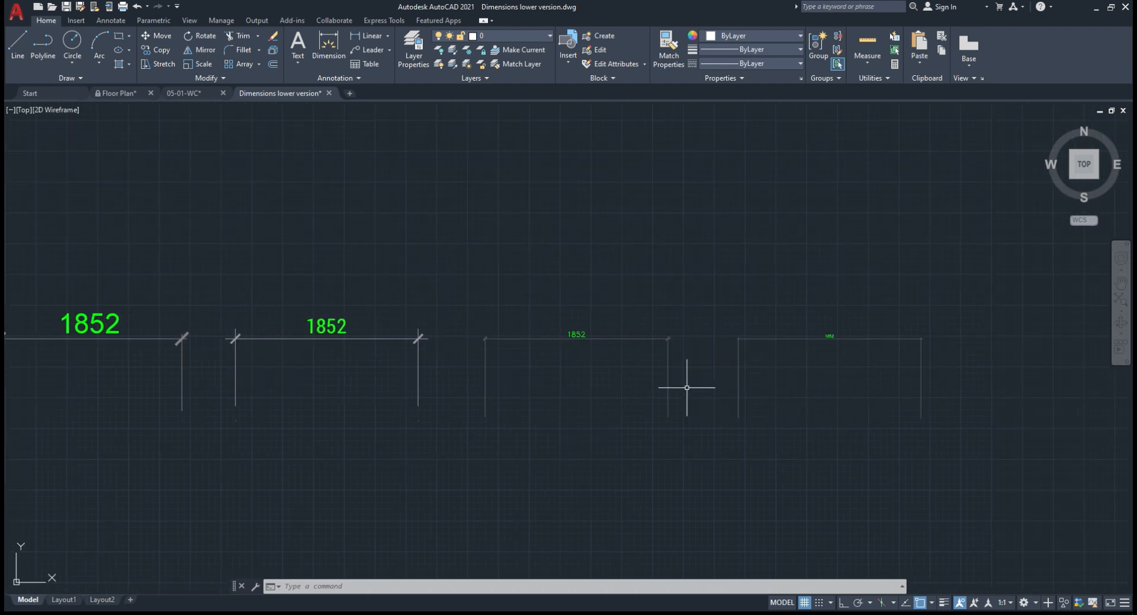
scroll(828, 347, up, 2)
scroll(832, 331, up, 2)
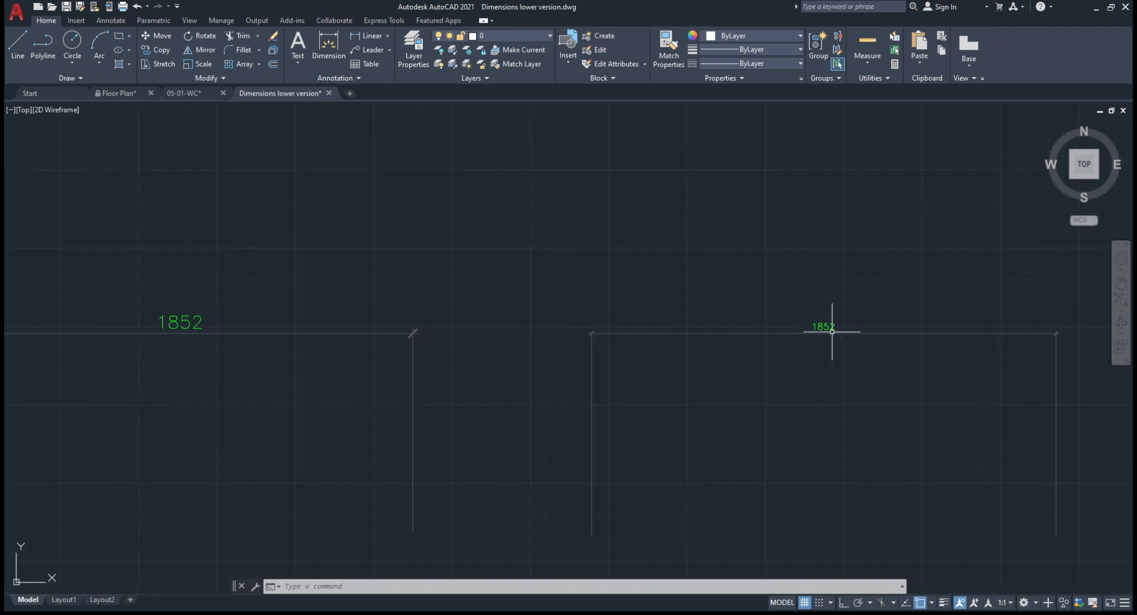
scroll(826, 327, down, 4)
middle_drag(616, 345, 691, 348)
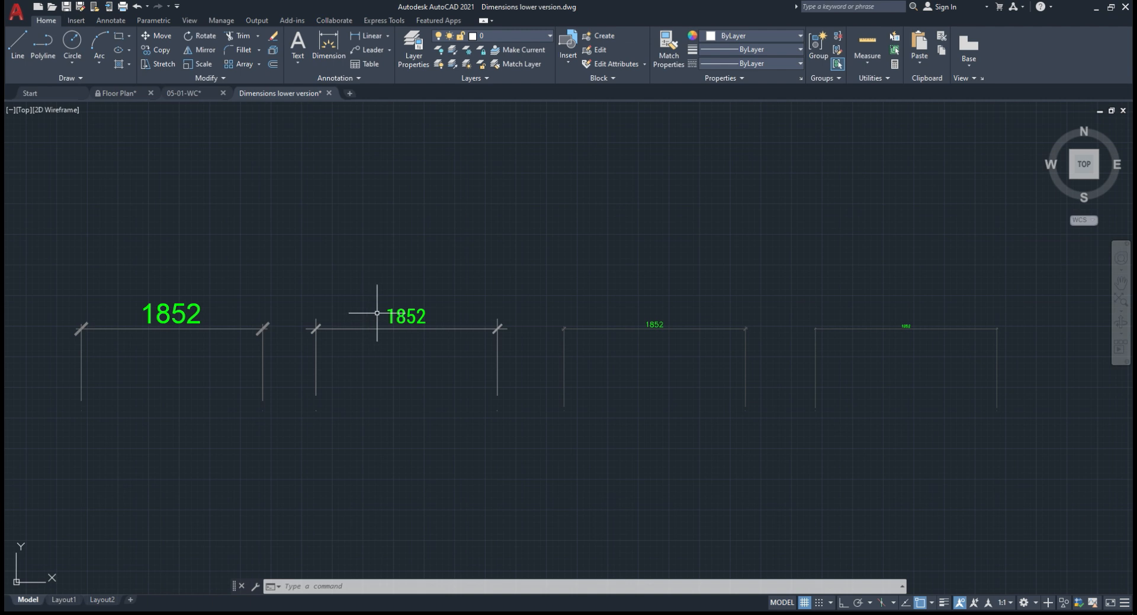
mouse_move(293, 94)
Step: In the Floor Plan drawing, add a vertical linear dimension outside the left exterior wall, between its lower and upper outer corners, and inspect its text
click(118, 93)
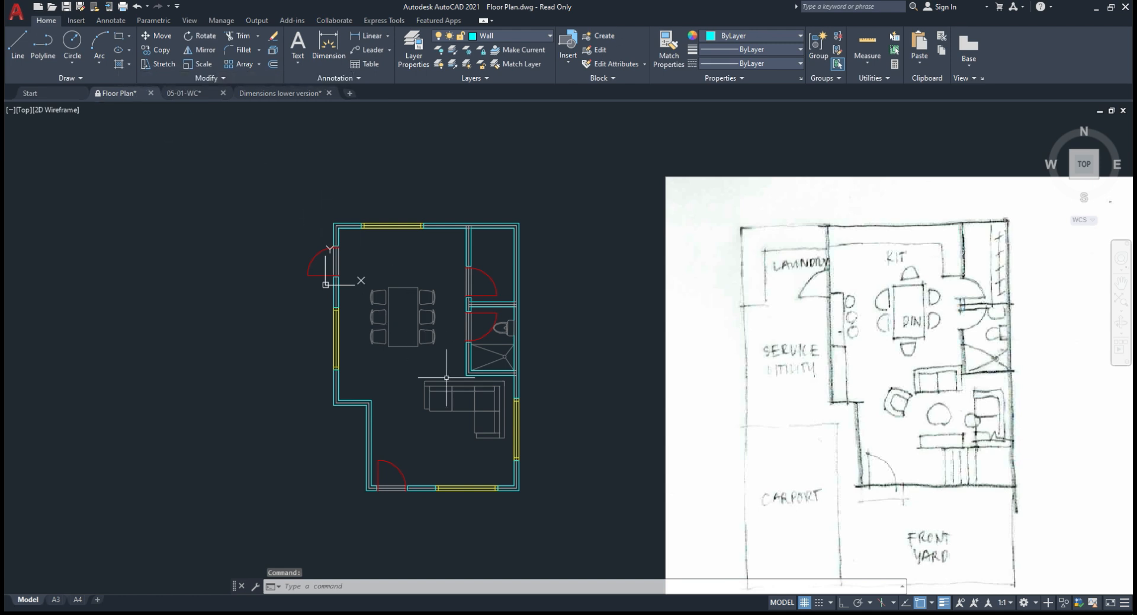
scroll(447, 377, up, 2)
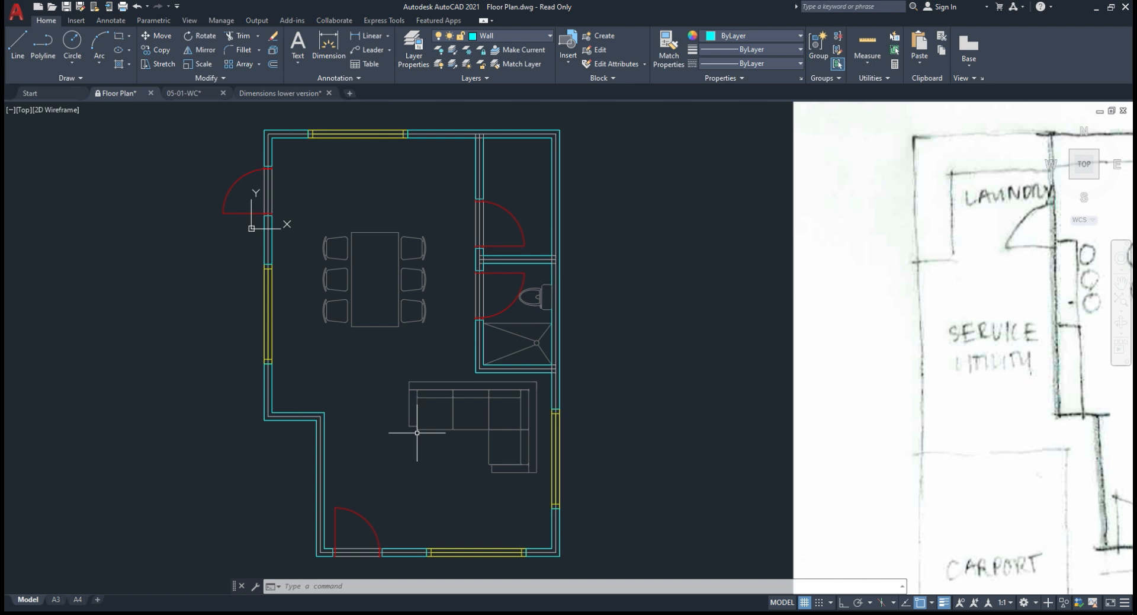
scroll(417, 433, down, 2)
scroll(403, 414, up, 2)
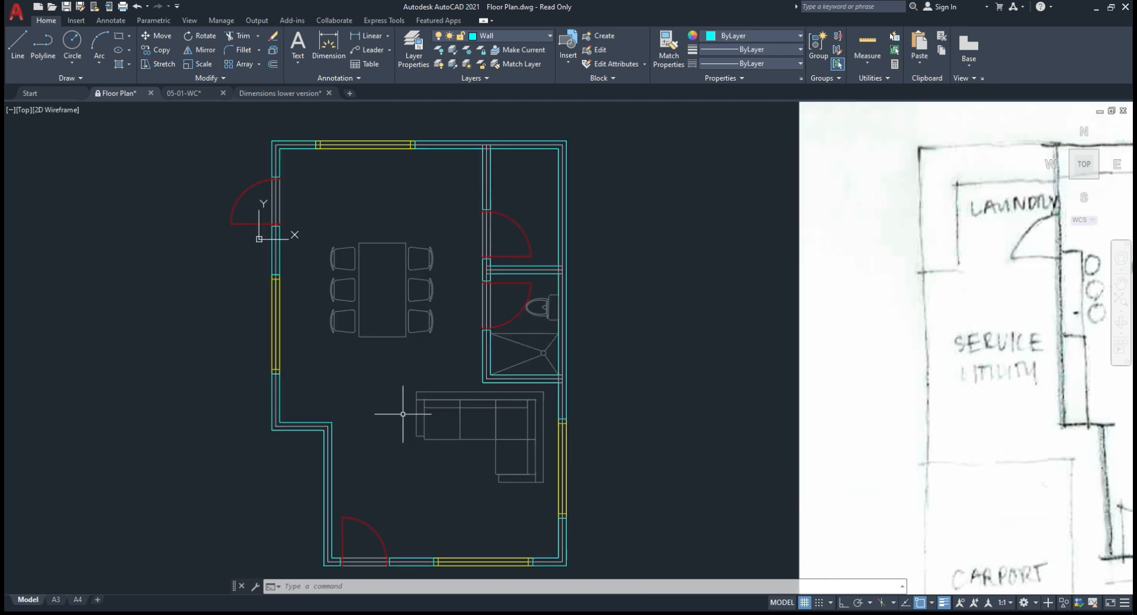
key(Escape)
key(Escape)
text(dli)
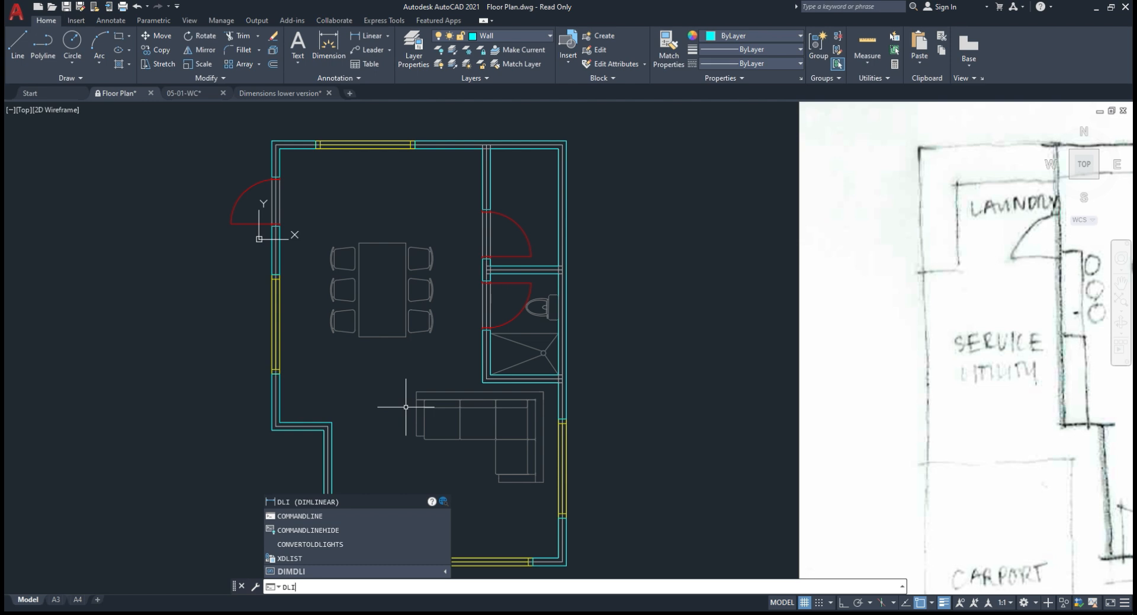
key(Return)
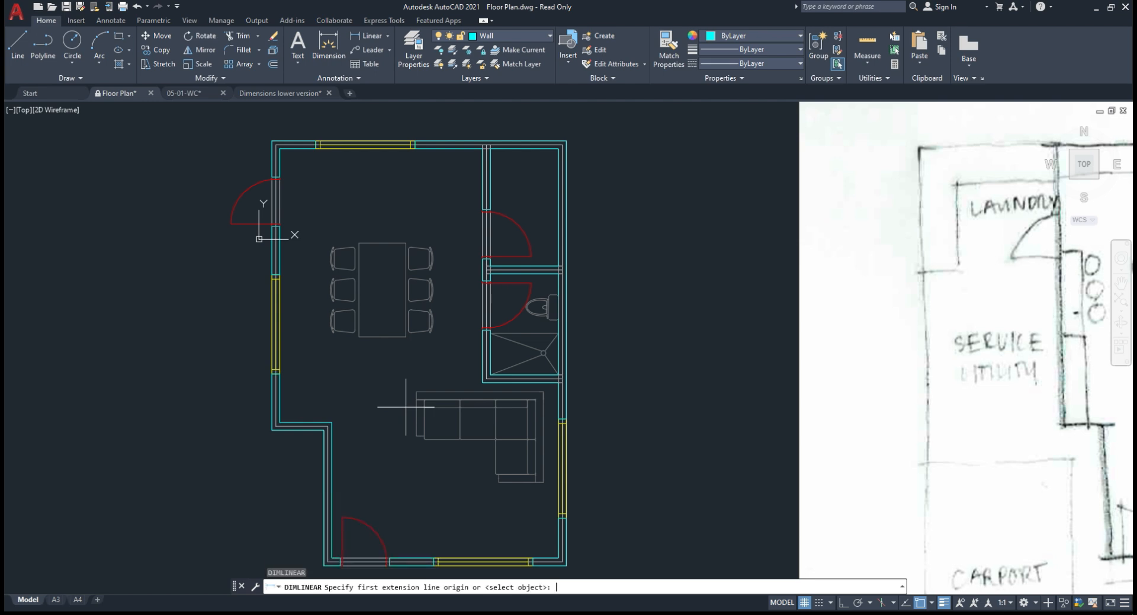
click(272, 429)
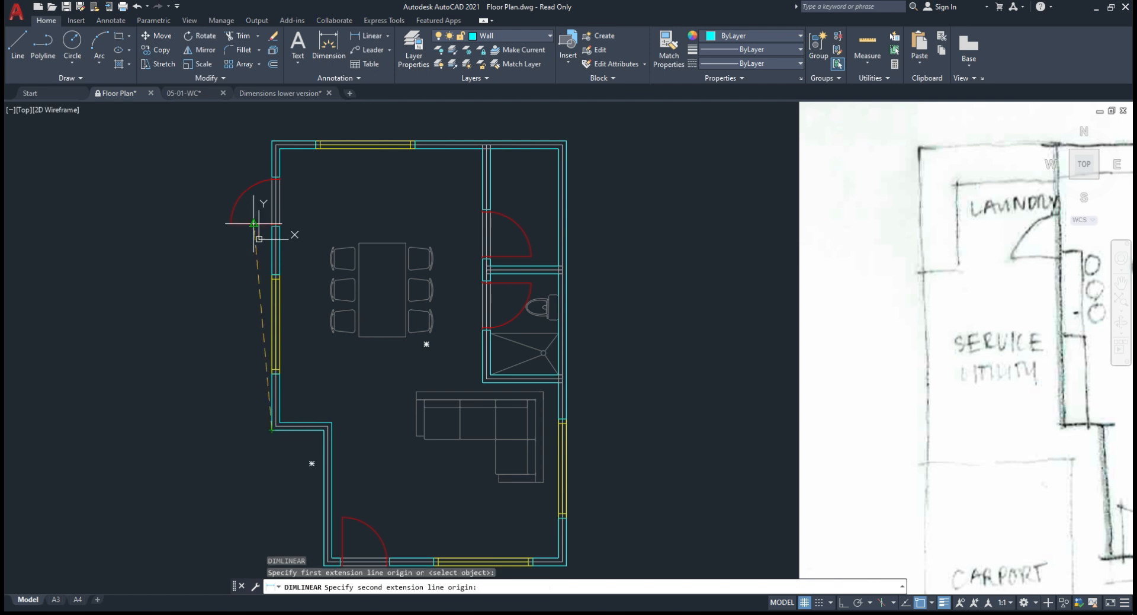
click(272, 141)
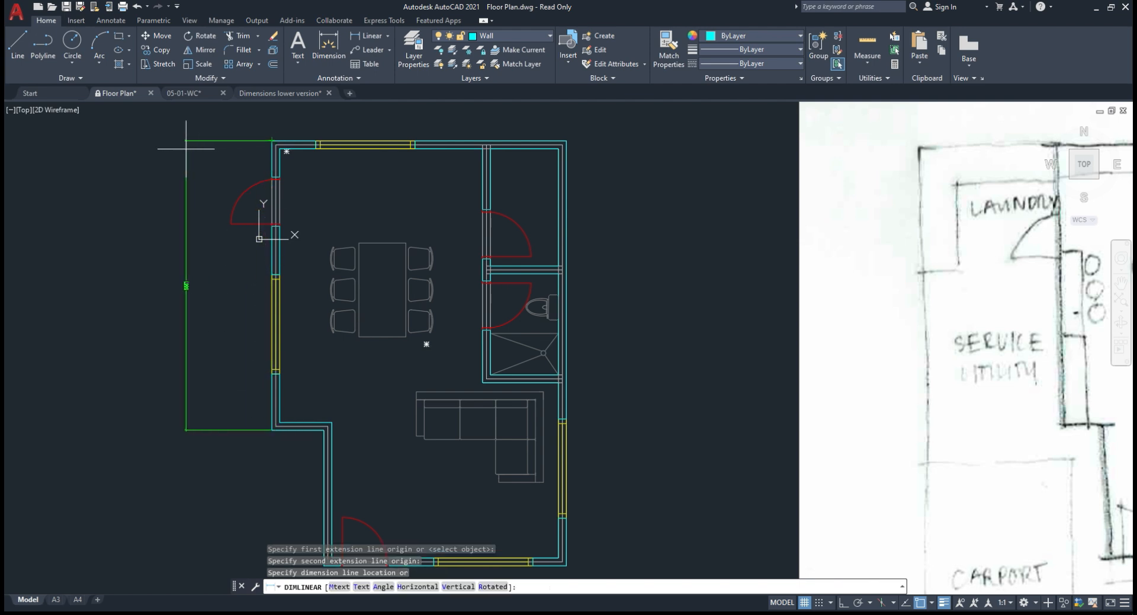
click(157, 142)
key(Escape)
scroll(159, 275, up, 6)
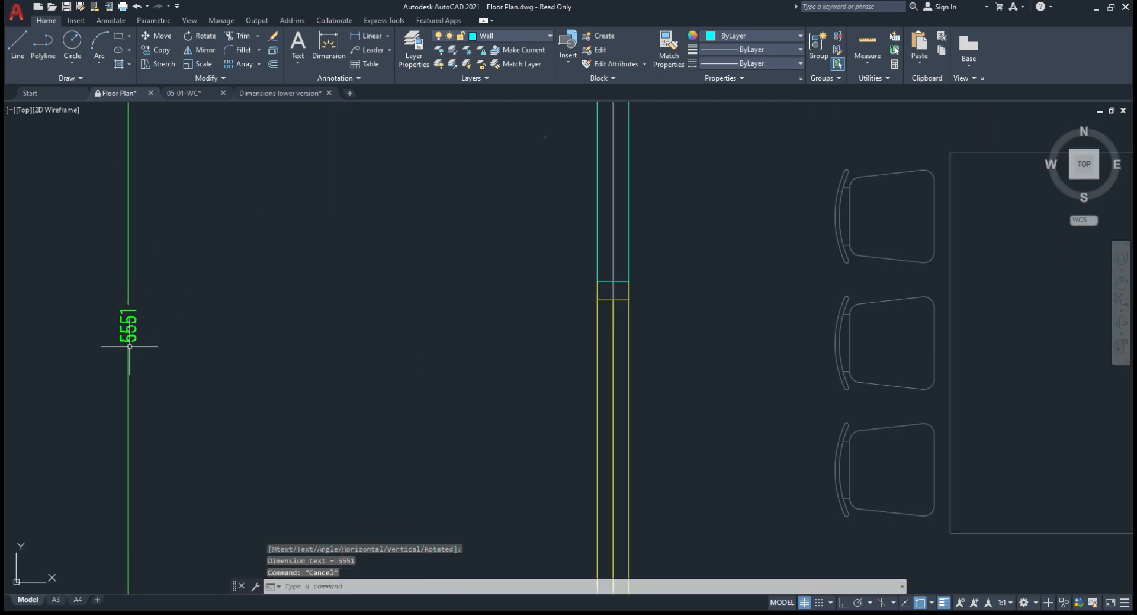
scroll(142, 326, down, 7)
scroll(261, 296, up, 4)
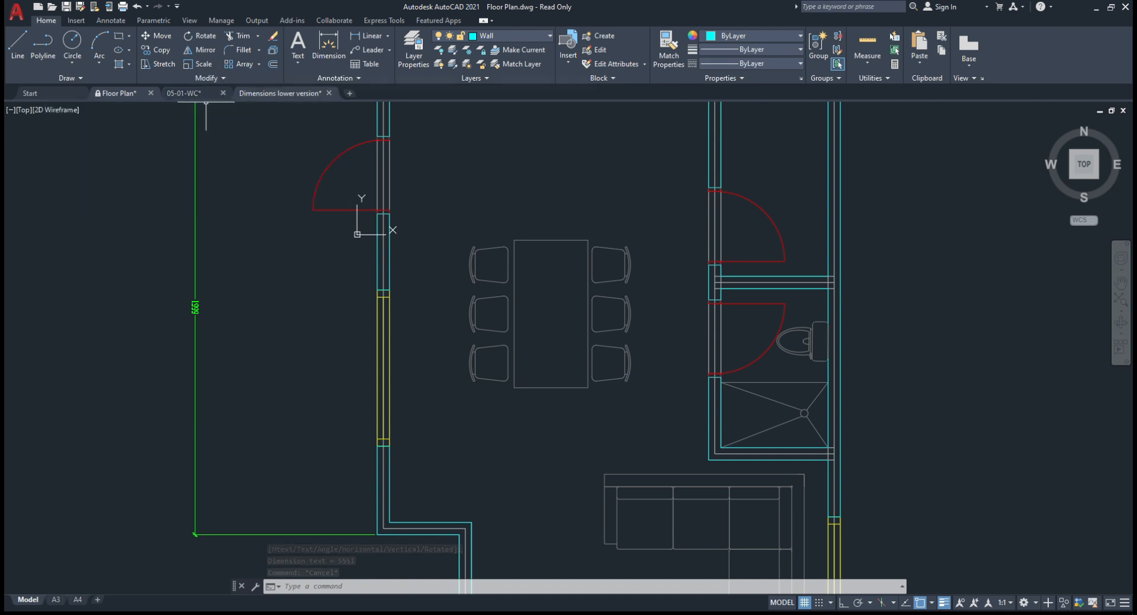
Step: Copy the four sample dimensions from the Dimensions lower version drawing and paste them above the house in the Floor Plan drawing
click(280, 93)
click(833, 429)
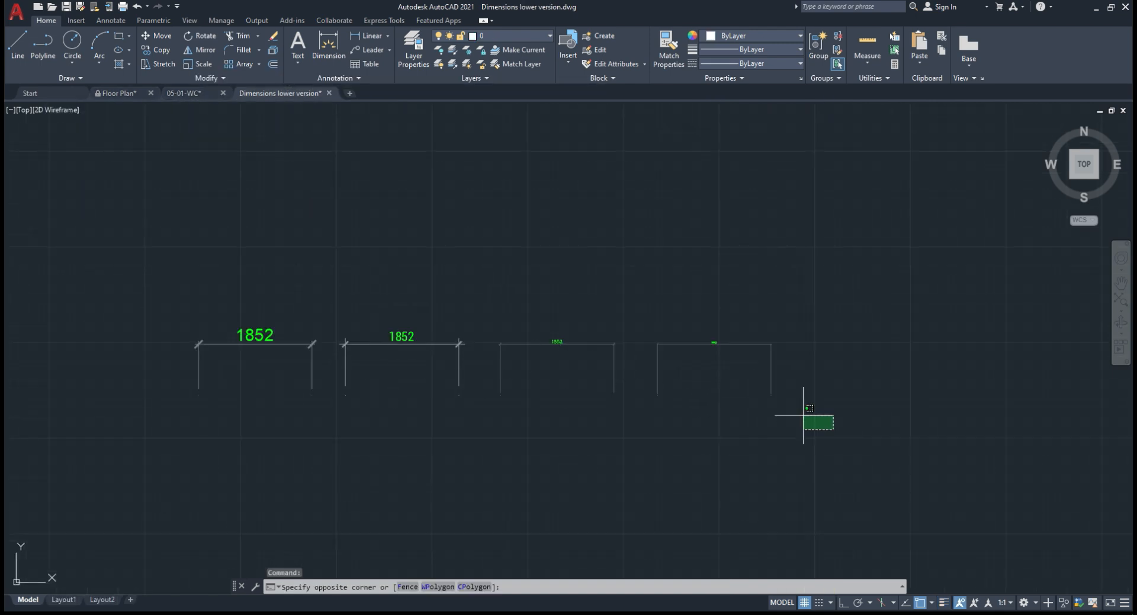
click(157, 263)
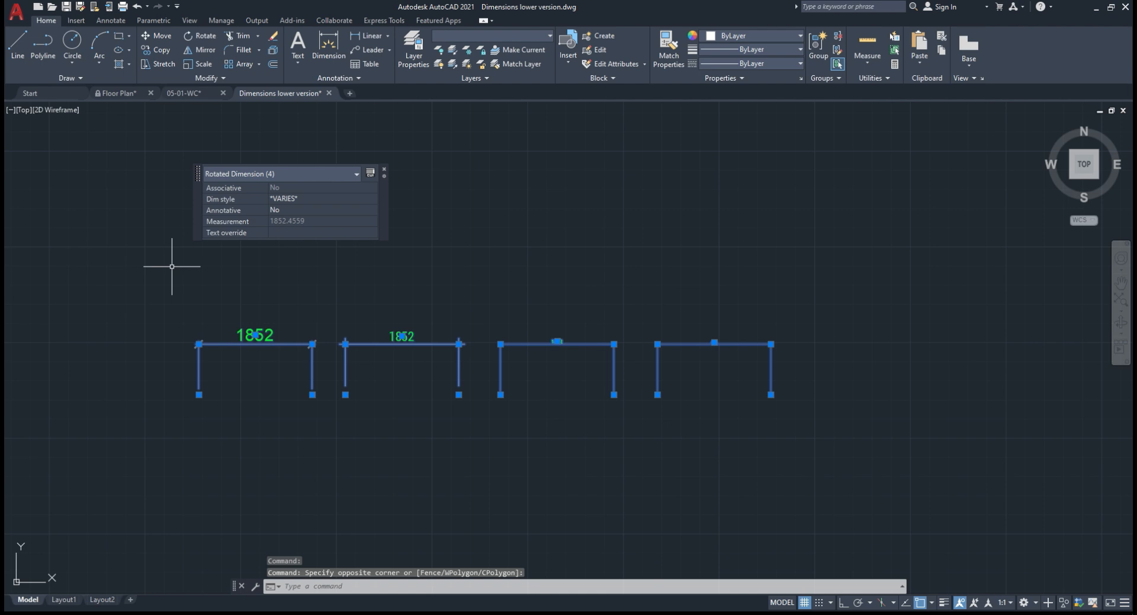
click(116, 93)
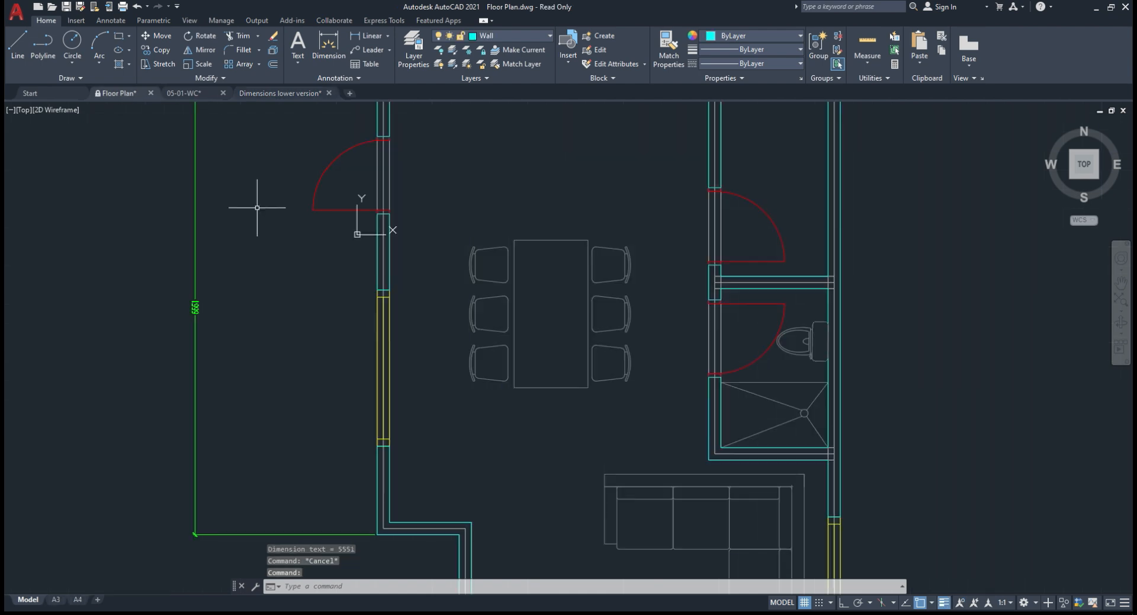
key(ctrl+v)
scroll(470, 331, down, 4)
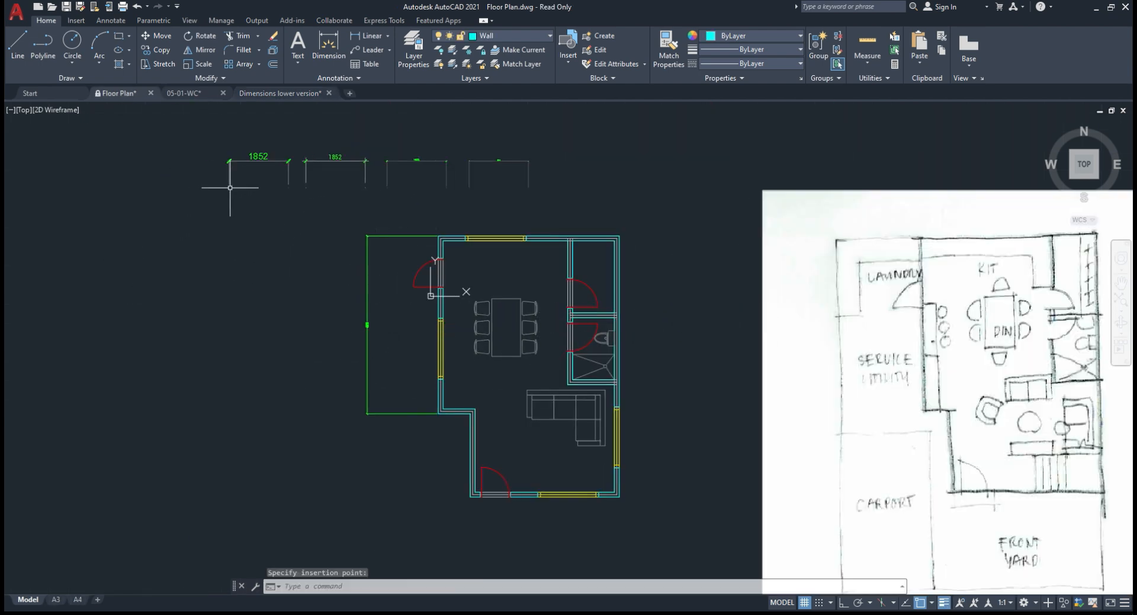
key(Escape)
key(Escape)
Step: Compare the pasted sample dimensions with the vertical wall dimension on the floor plan
scroll(379, 234, up, 2)
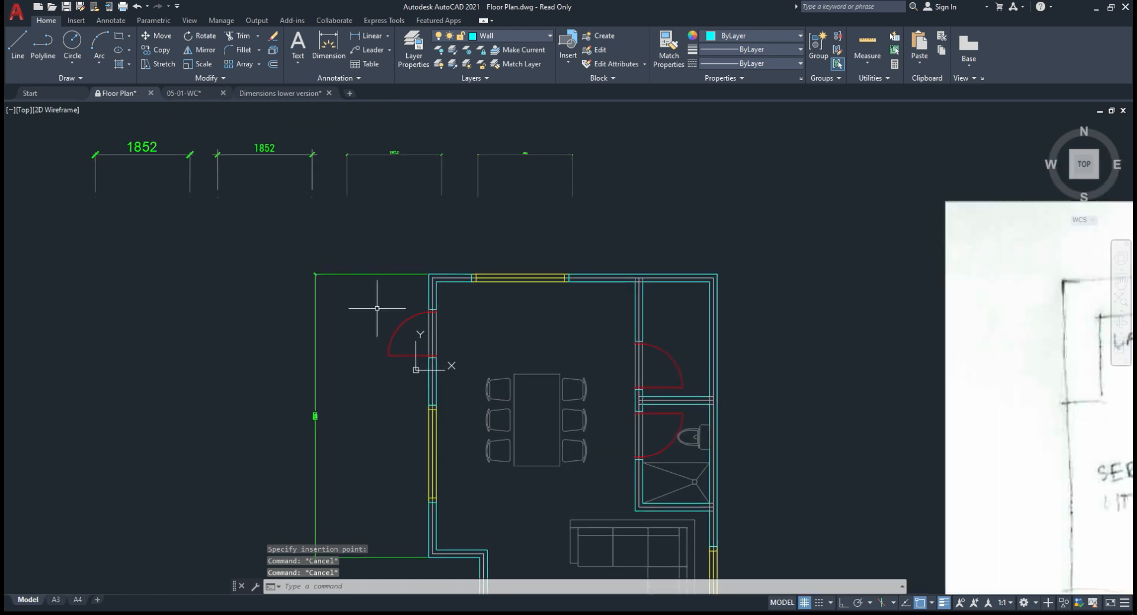
mouse_move(431, 292)
middle_down()
mouse_move(458, 305)
mouse_move(466, 232)
mouse_move(427, 204)
mouse_move(424, 219)
middle_up()
middle_drag(423, 290, 437, 391)
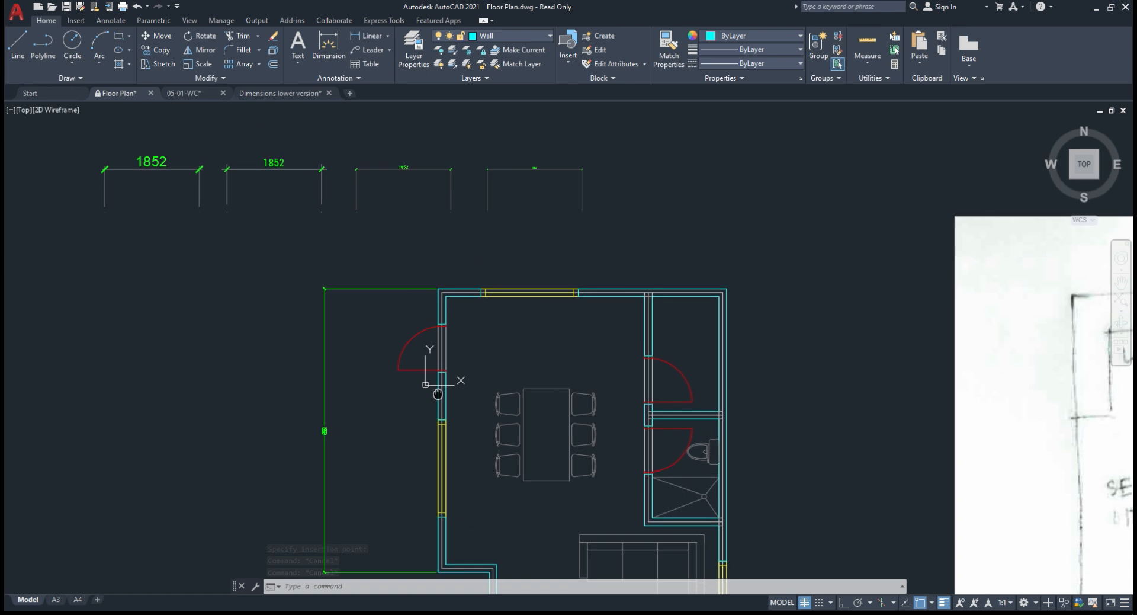
scroll(376, 290, up, 4)
scroll(320, 247, down, 3)
scroll(302, 250, down, 4)
middle_drag(303, 252, 340, 328)
scroll(317, 296, up, 4)
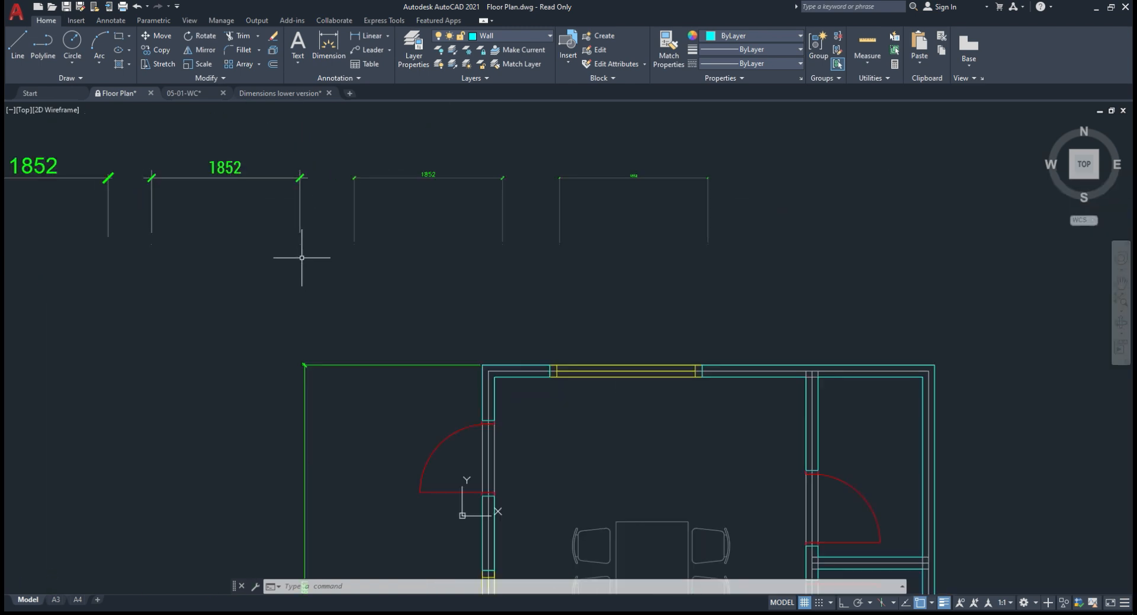
middle_drag(302, 257, 380, 272)
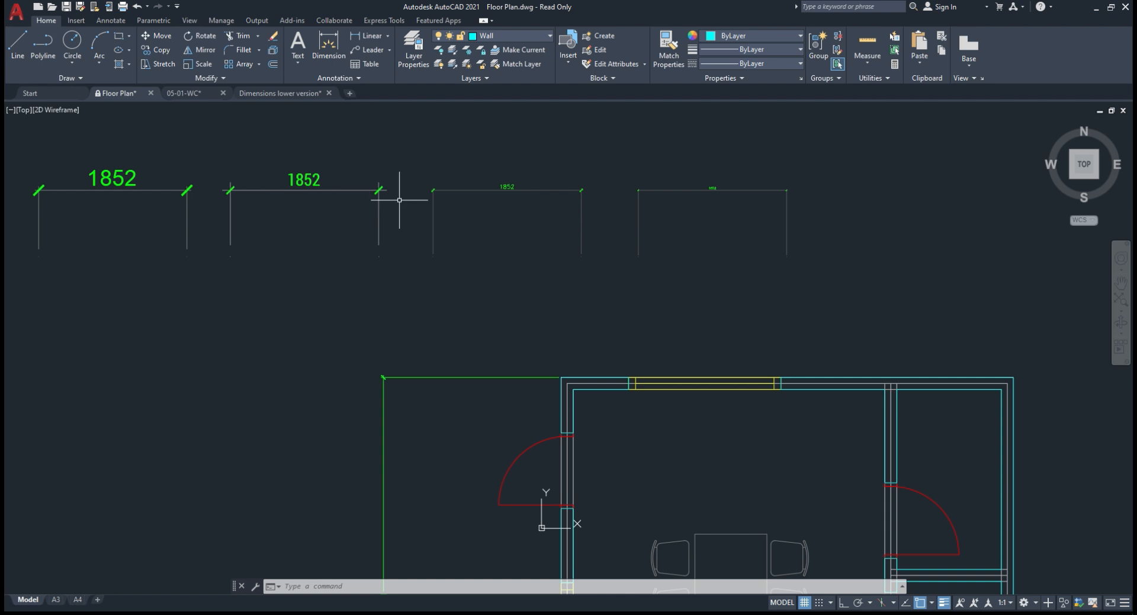
Step: Check the dimension style of the second pasted sample dimension and look closely at its text
scroll(337, 176, down, 2)
click(318, 178)
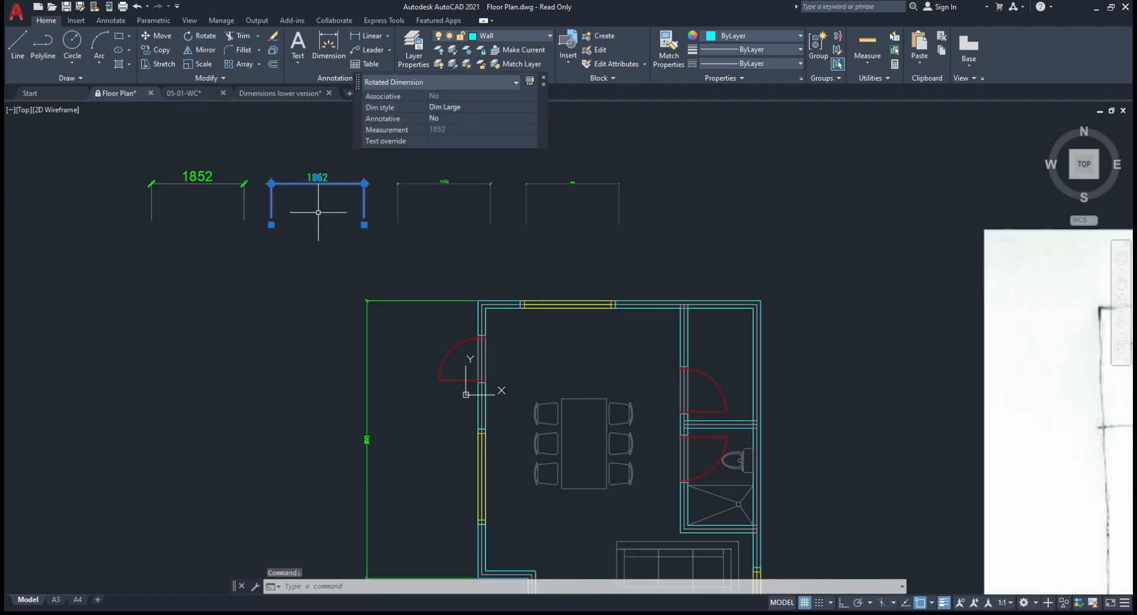
key(Escape)
key(Escape)
scroll(318, 178, up, 4)
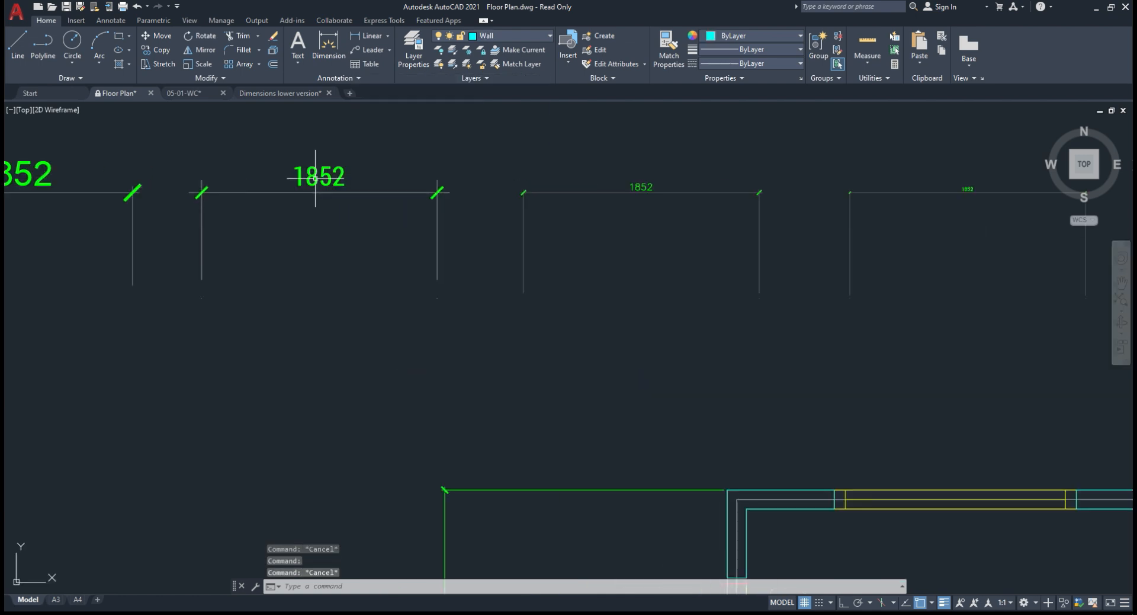
scroll(317, 177, down, 3)
click(257, 134)
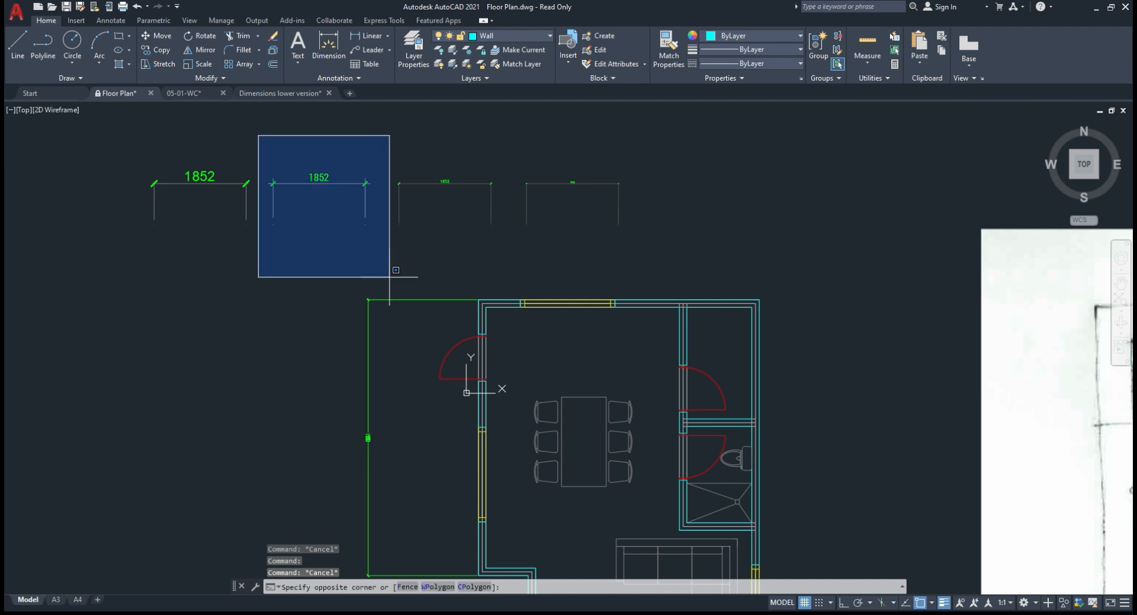
key(Escape)
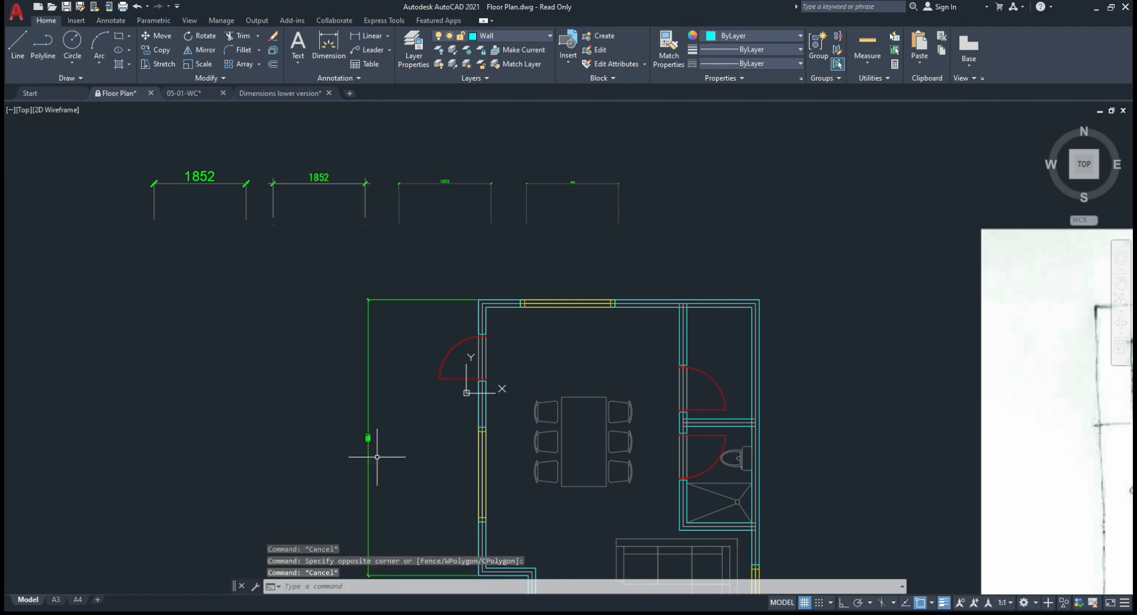
Step: Compare the text size of the left wall's dimension with that of the second pasted sample dimension
scroll(363, 437, up, 5)
scroll(351, 415, up, 2)
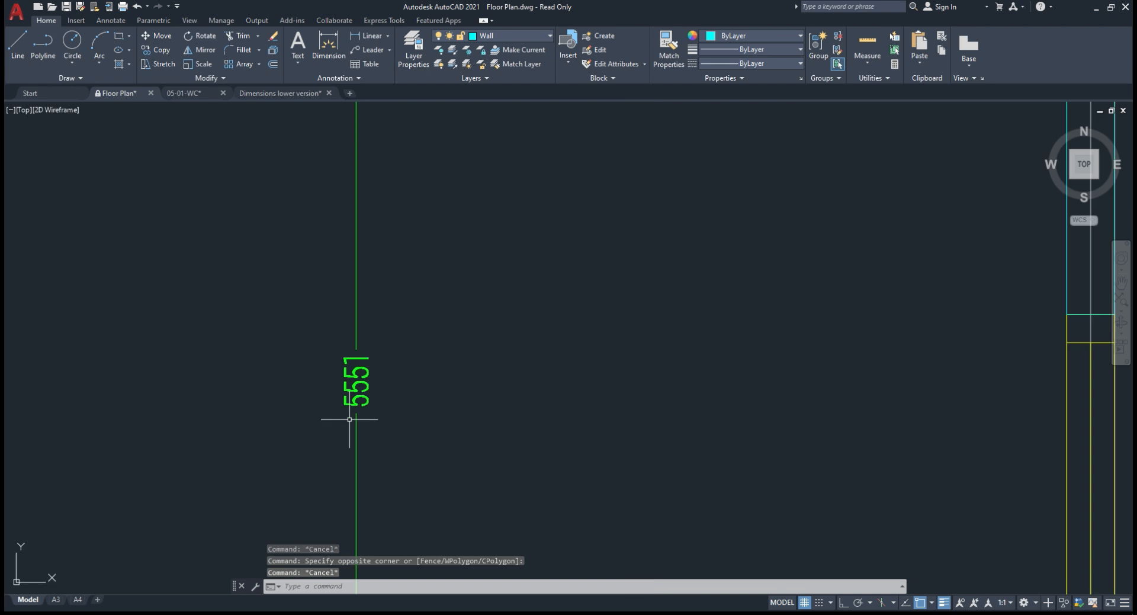
scroll(370, 390, down, 5)
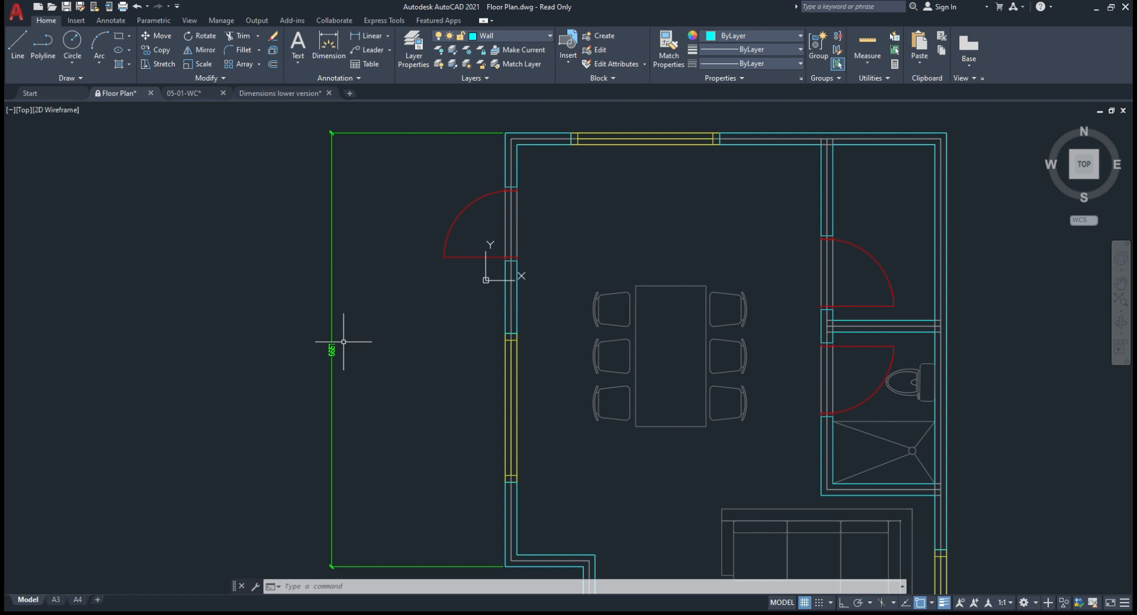
scroll(360, 320, down, 3)
middle_drag(362, 327, 369, 469)
scroll(296, 259, up, 5)
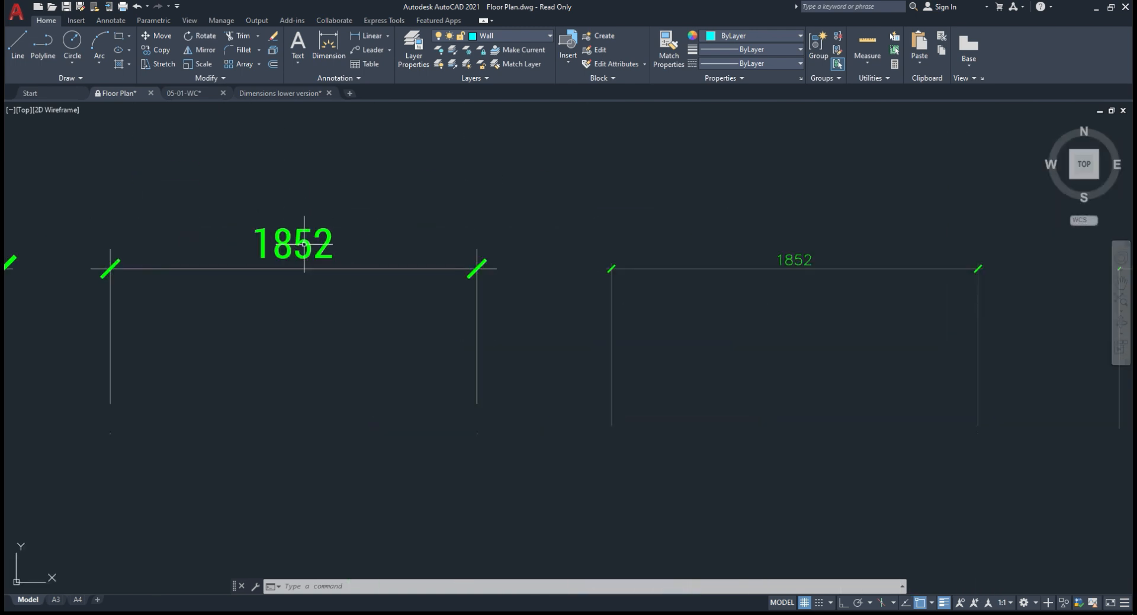
Step: Check the dimension properties of the second pasted sample dimension and select the left wall's vertical dimension for comparison
scroll(347, 220, down, 2)
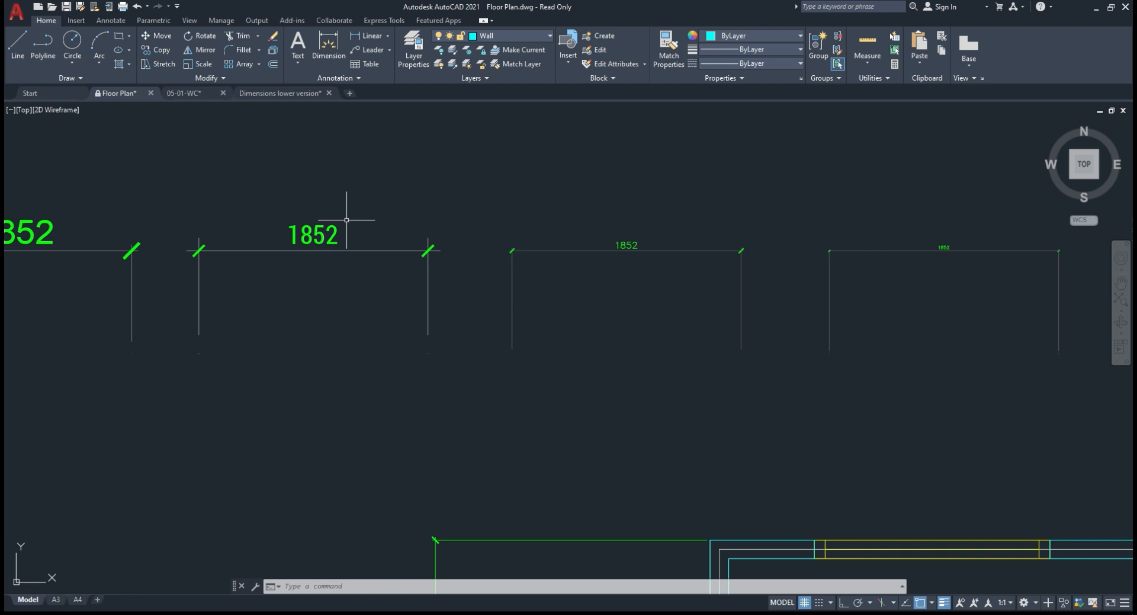
scroll(346, 220, down, 4)
middle_drag(381, 379, 380, 326)
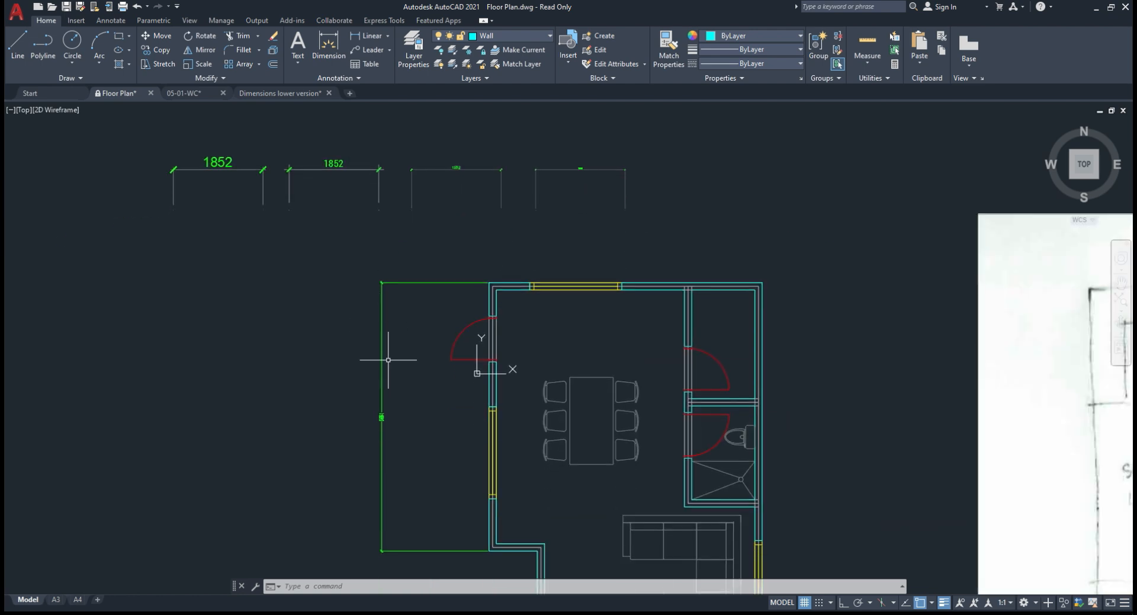
click(359, 186)
click(341, 151)
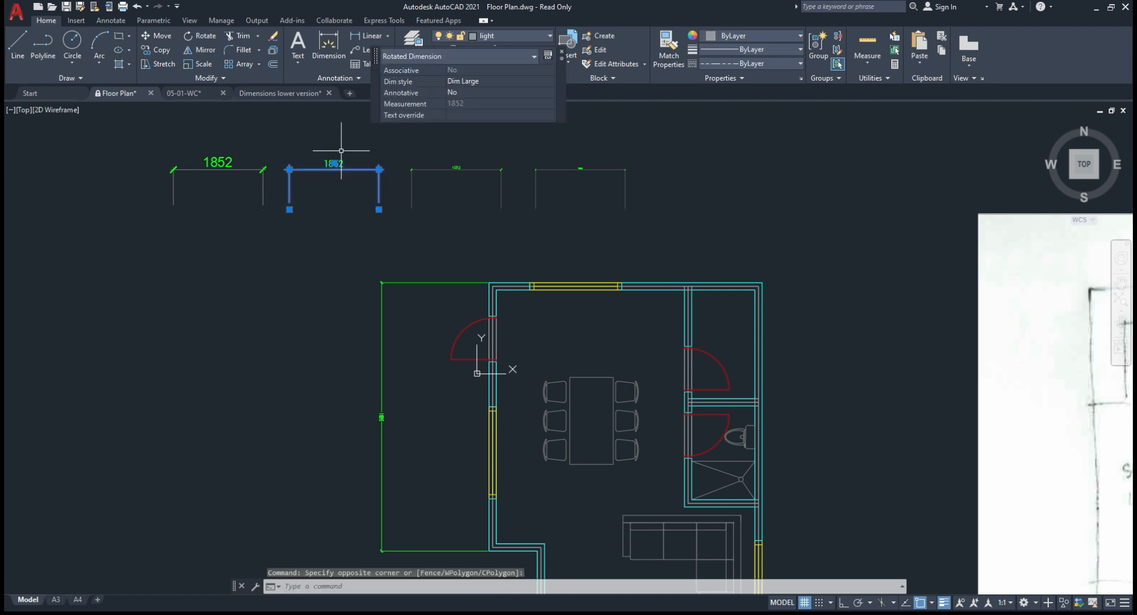
key(Escape)
click(385, 335)
click(356, 300)
key(Escape)
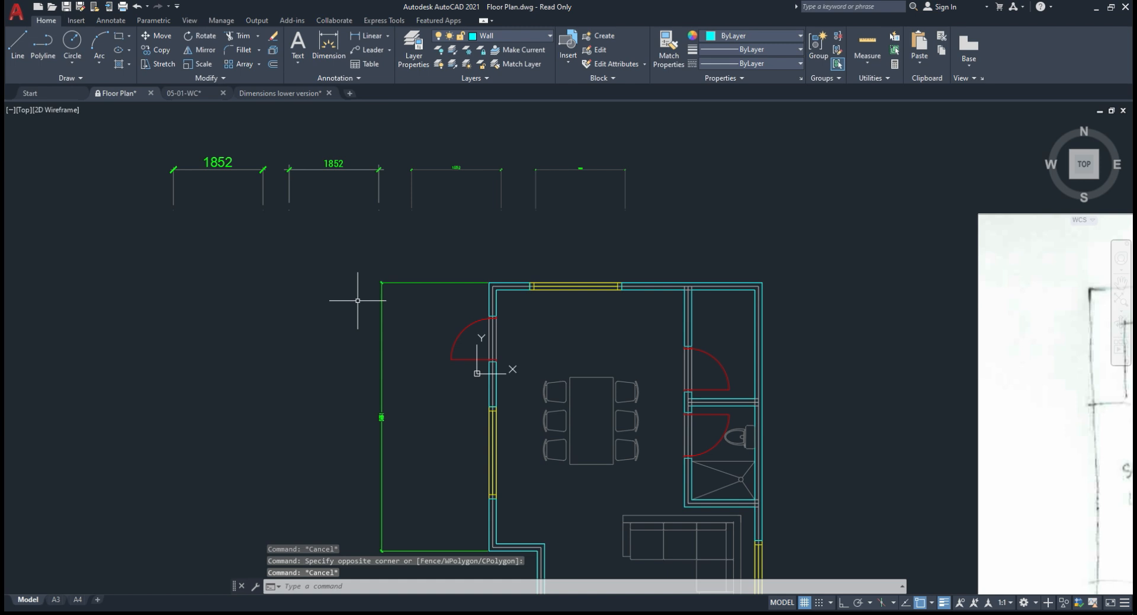
Step: Match the properties of the second sample dimension onto the left wall's vertical dimension
text(ma)
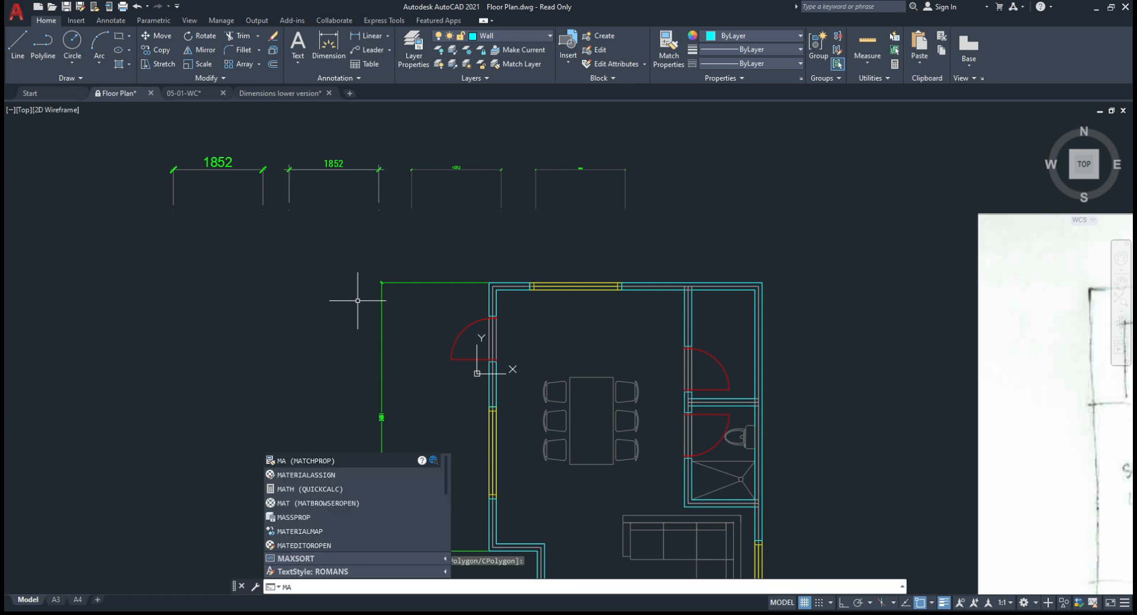
key(Return)
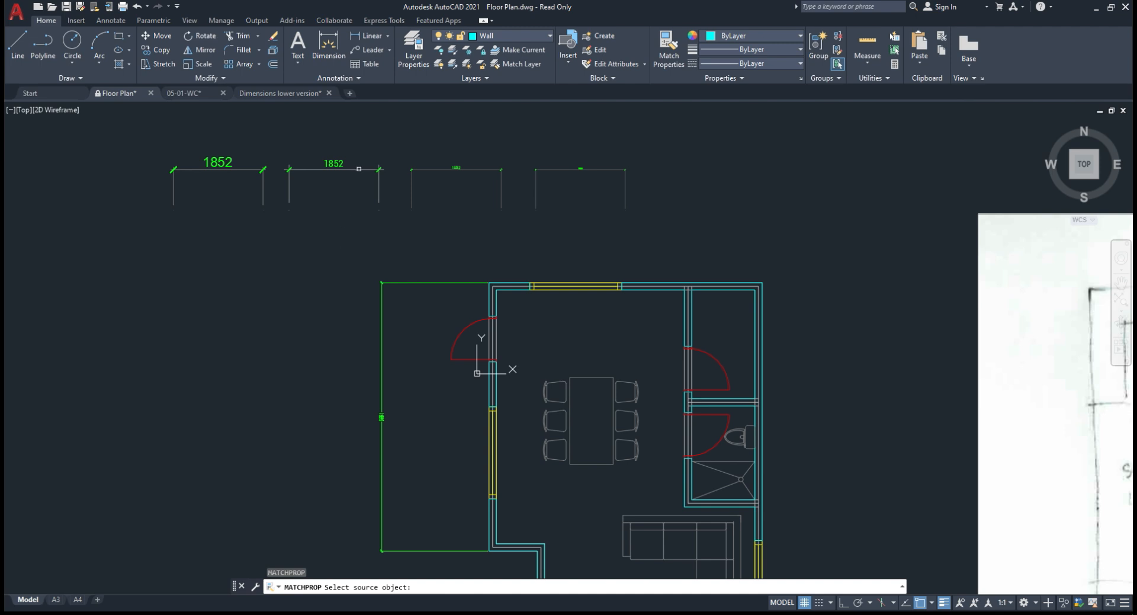
click(359, 169)
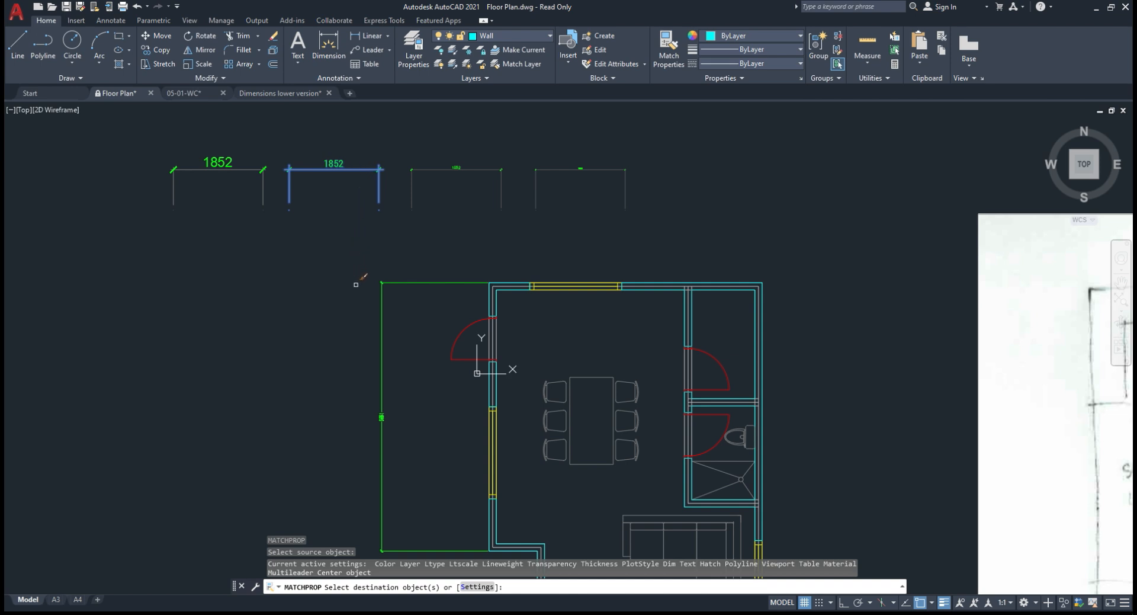
click(380, 325)
click(382, 322)
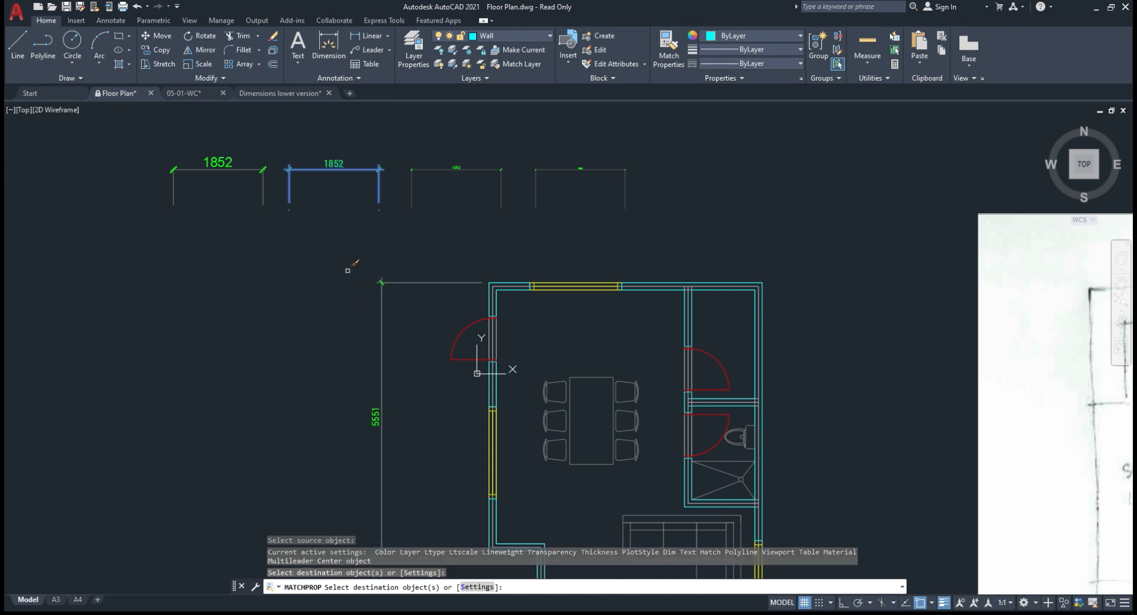
scroll(348, 270, down, 2)
scroll(379, 355, up, 4)
scroll(382, 359, down, 4)
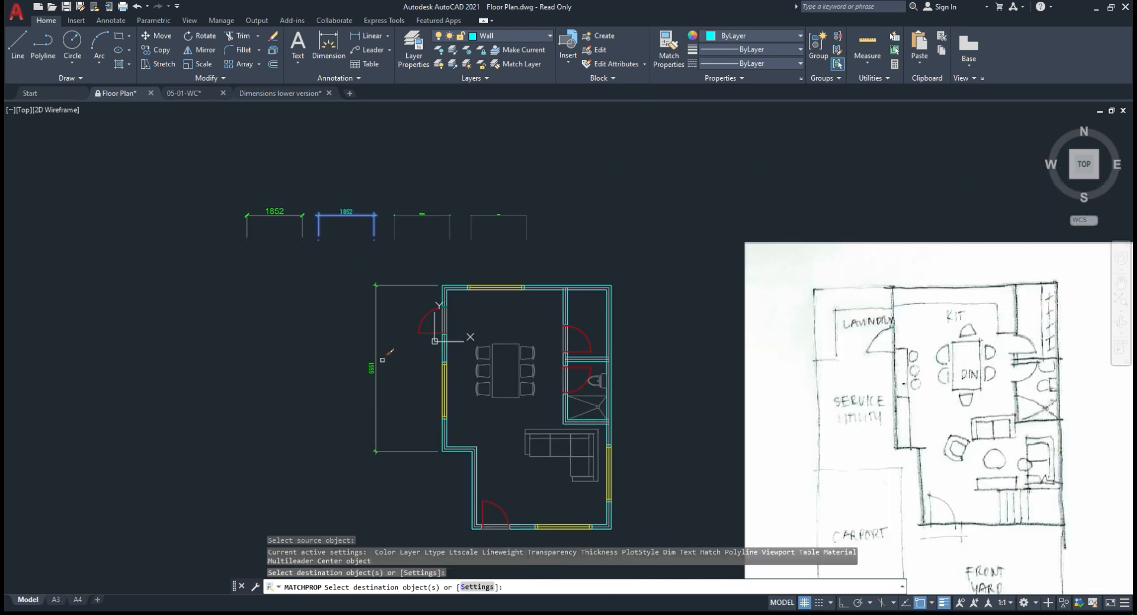
scroll(433, 323, up, 2)
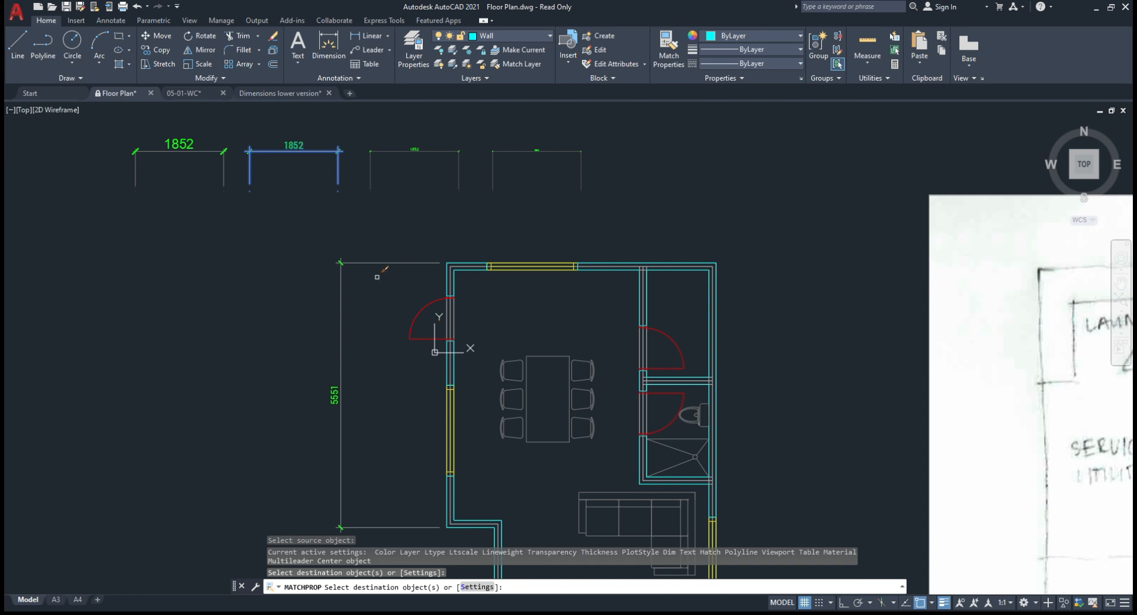
key(Escape)
Step: Move the four sample dimensions straight up, farther above the house, to clear space over the upper wall
scroll(381, 292, down, 2)
click(588, 317)
click(172, 172)
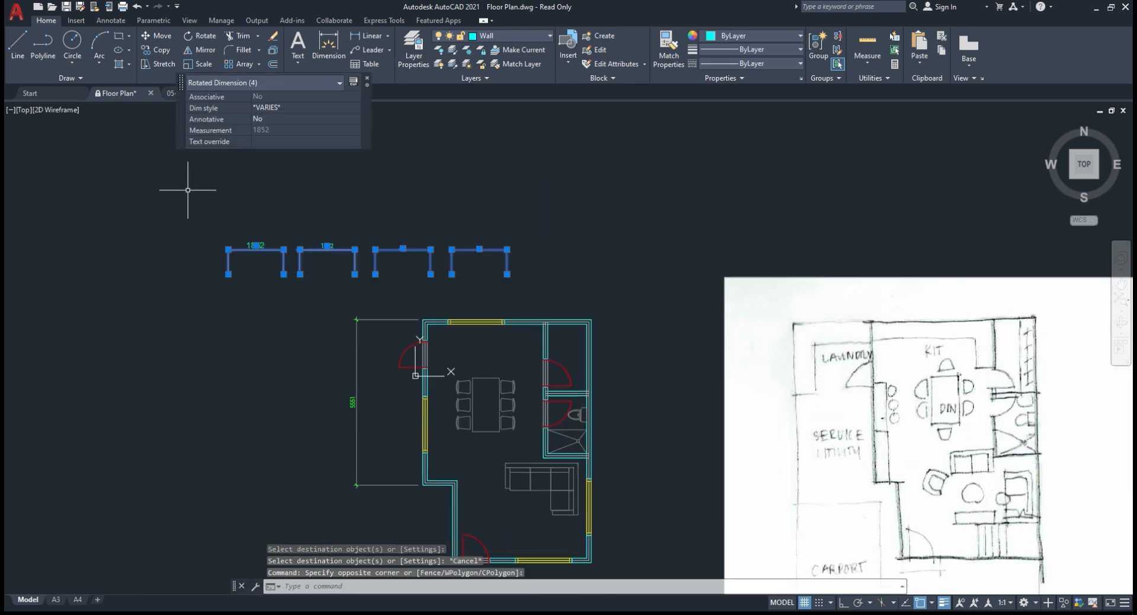
text(m)
key(Return)
click(430, 248)
click(432, 179)
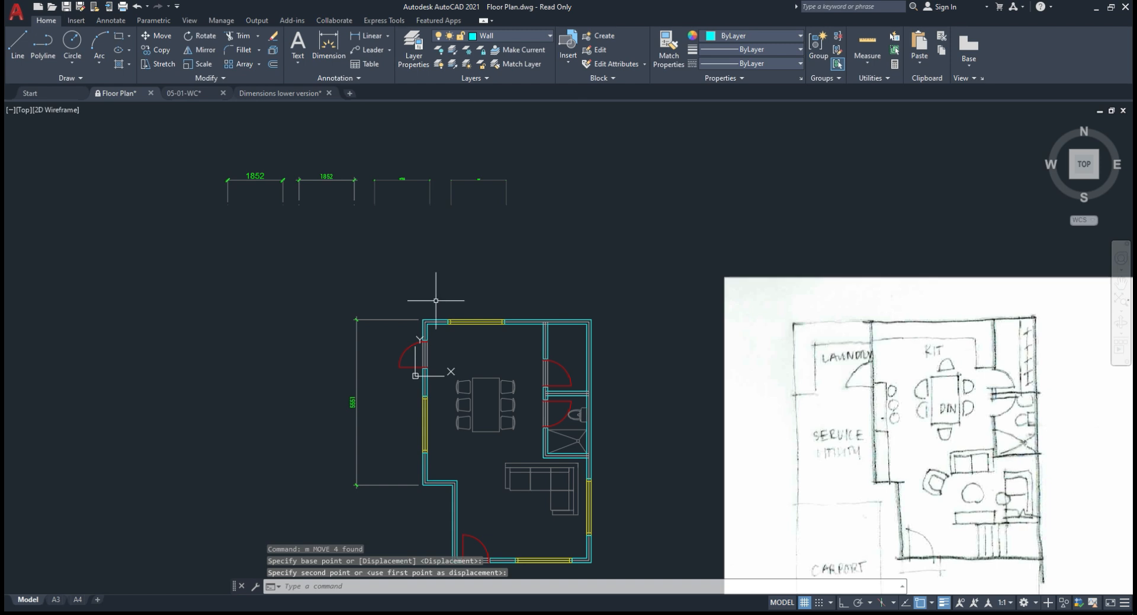
key(Escape)
Step: Add linear dimensions above the house's upper wall for the segment left of the window and for the window's width, in one line
text(d)
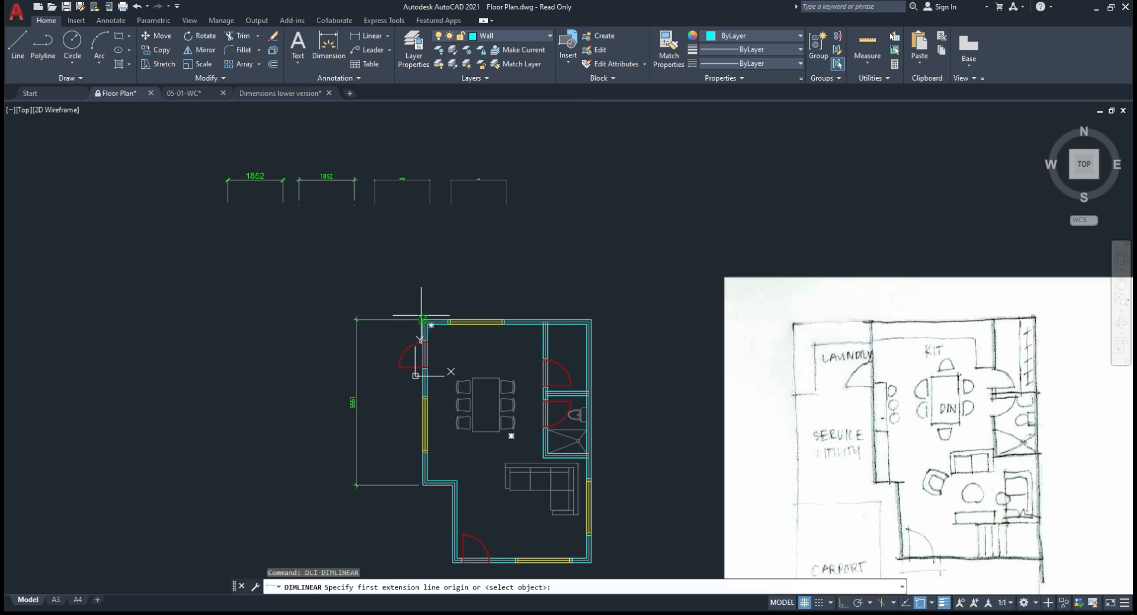
click(427, 321)
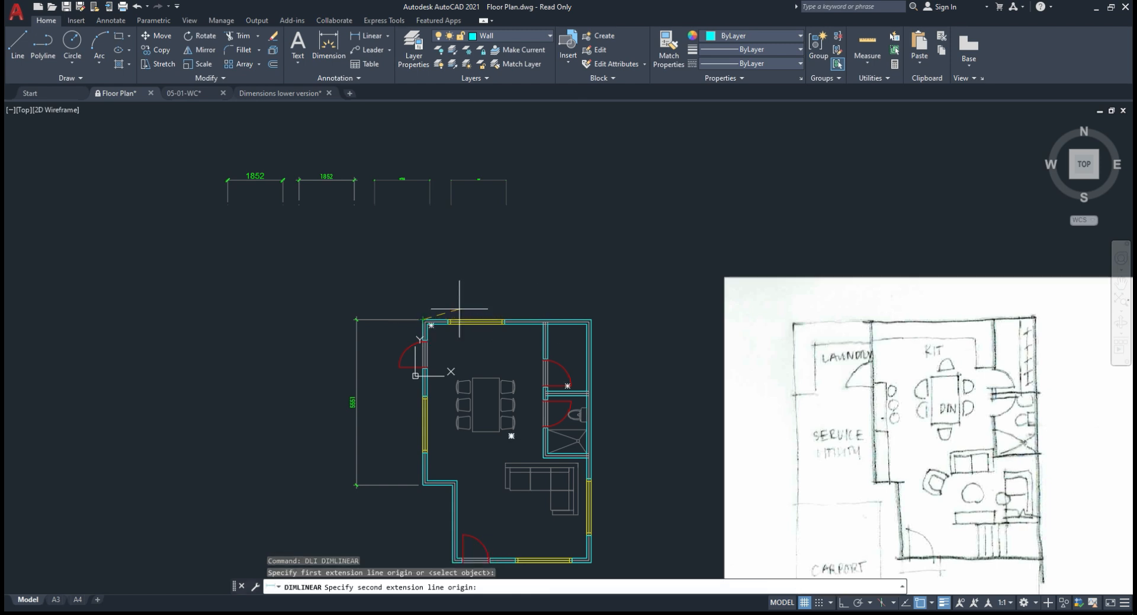
scroll(448, 318, up, 4)
click(447, 320)
click(467, 231)
key(Return)
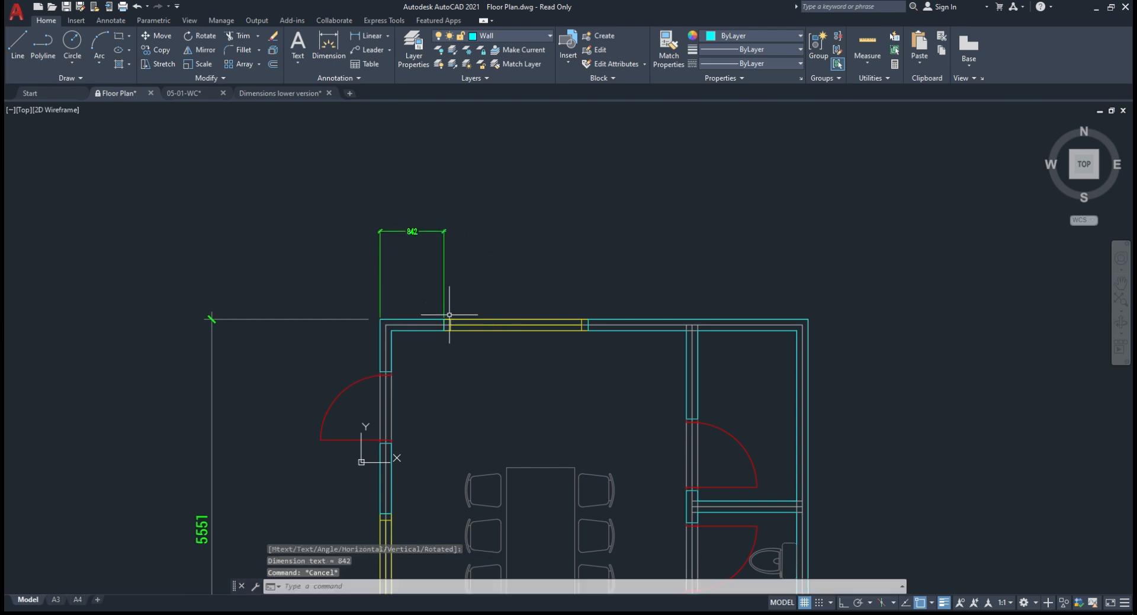
click(444, 320)
click(588, 325)
click(444, 231)
Step: Dimension the upper wall's segment from the window to the right outer corner, in line with the two existing dimensions
key(Return)
click(594, 318)
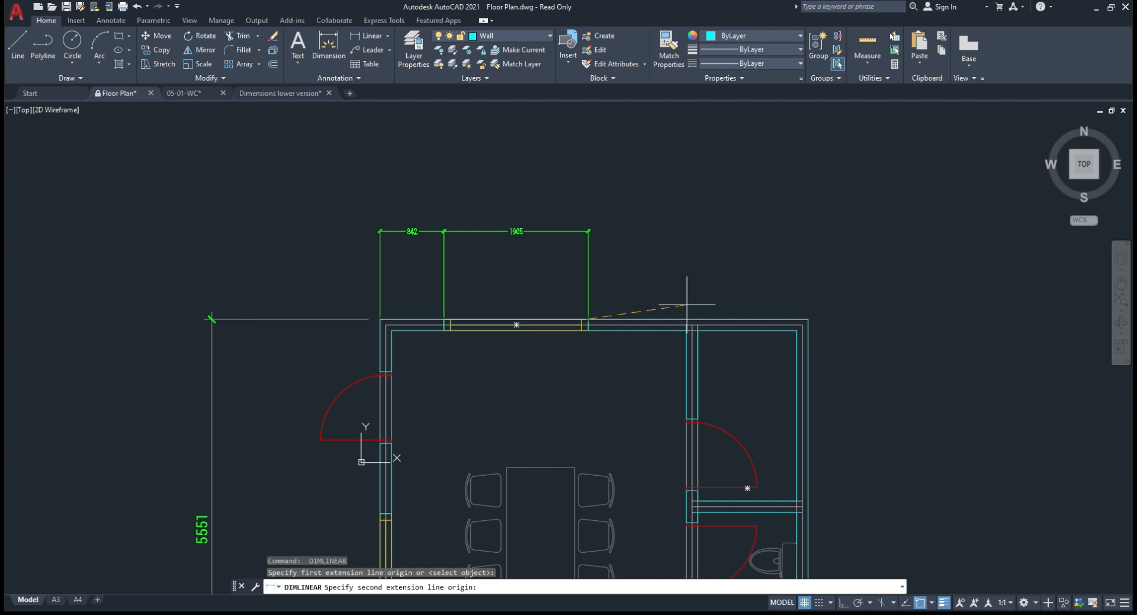
click(808, 319)
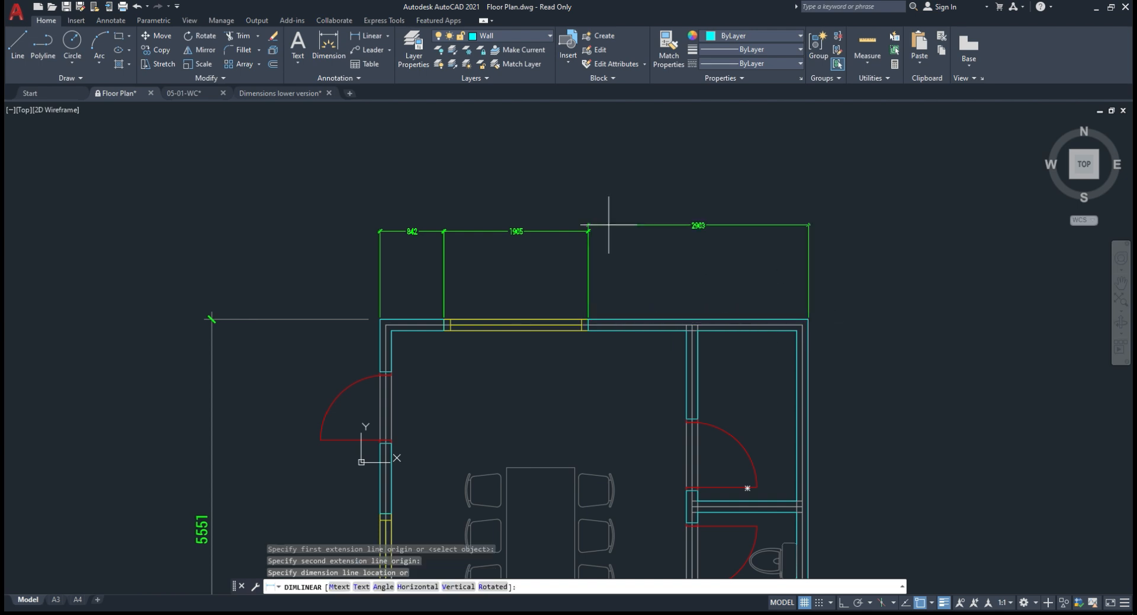
click(576, 231)
scroll(576, 222, down, 6)
scroll(554, 178, up, 4)
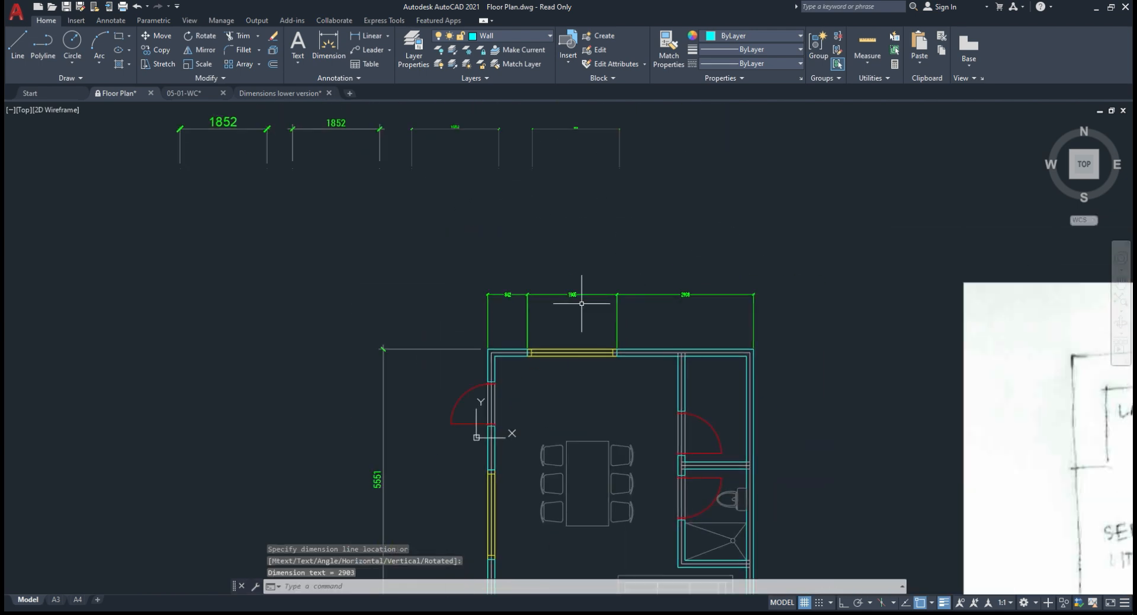
Step: Add an overall linear dimension of the upper wall between its outer corners, placed above the row of segment dimensions
key(Return)
click(704, 349)
click(753, 350)
click(754, 274)
key(Escape)
Step: Match the properties of the second sample dimension onto the four dimensions above the upper wall
scroll(717, 250, down, 2)
scroll(716, 280, up, 2)
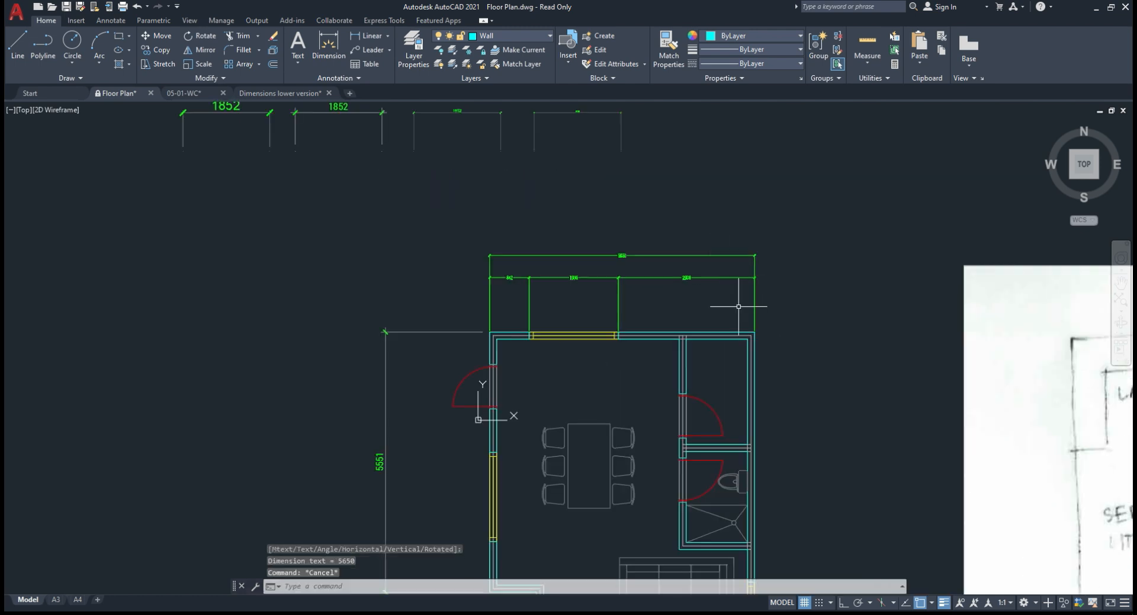
middle_drag(744, 304, 702, 326)
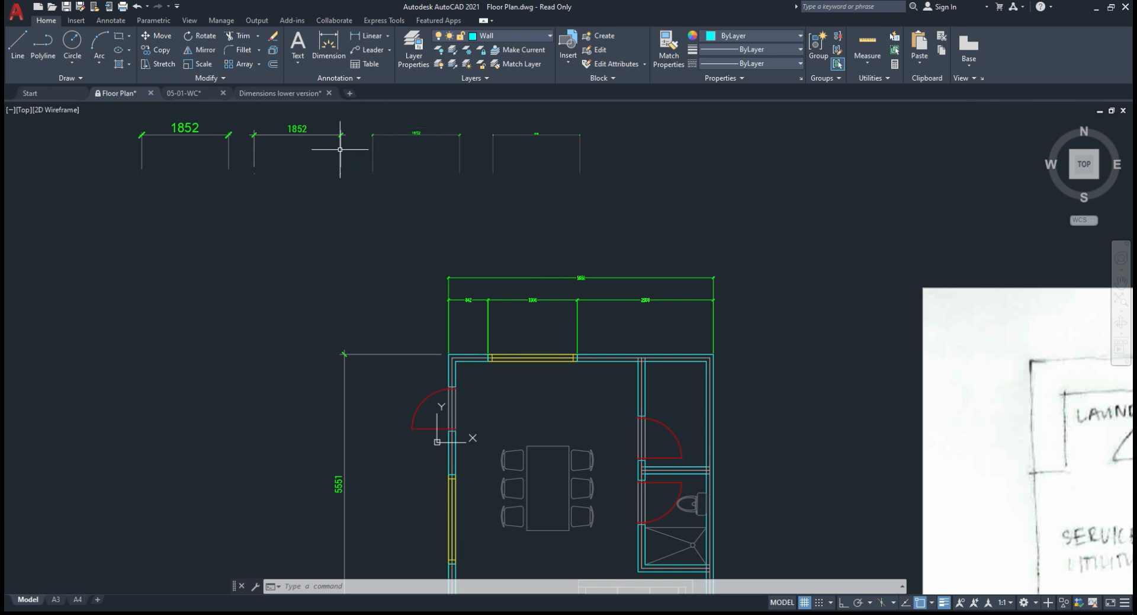
text(ma)
key(Return)
click(321, 135)
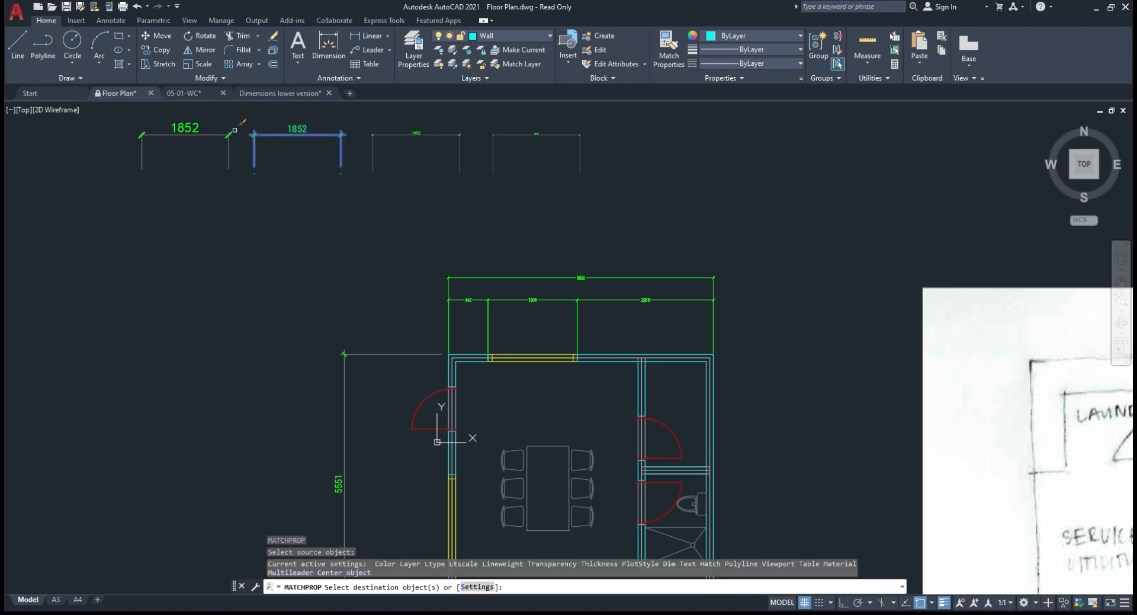
click(763, 326)
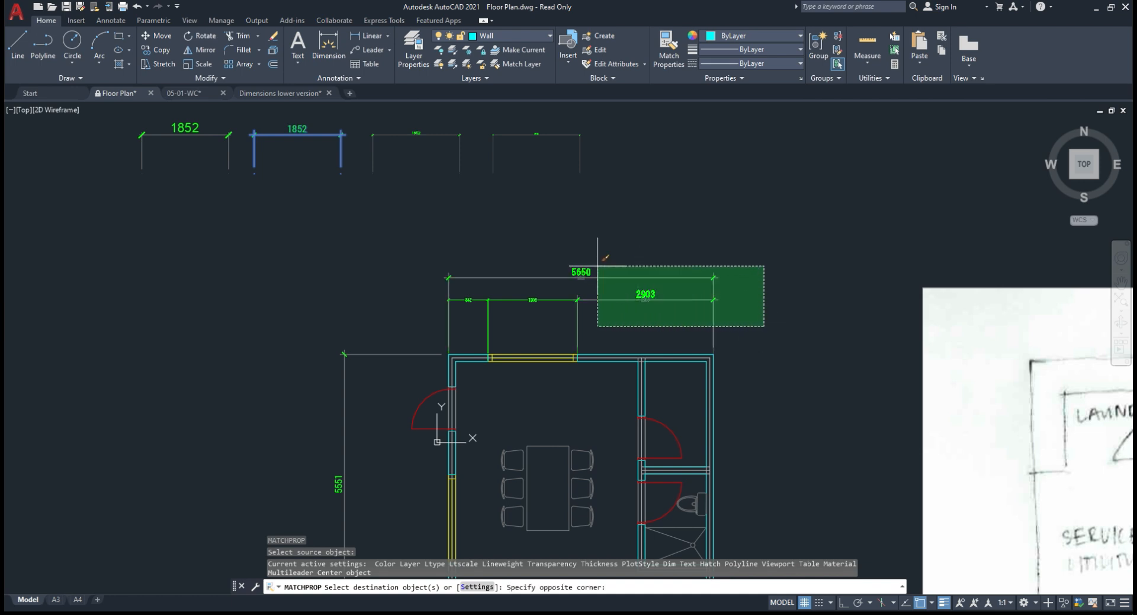
click(402, 247)
scroll(462, 237, down, 2)
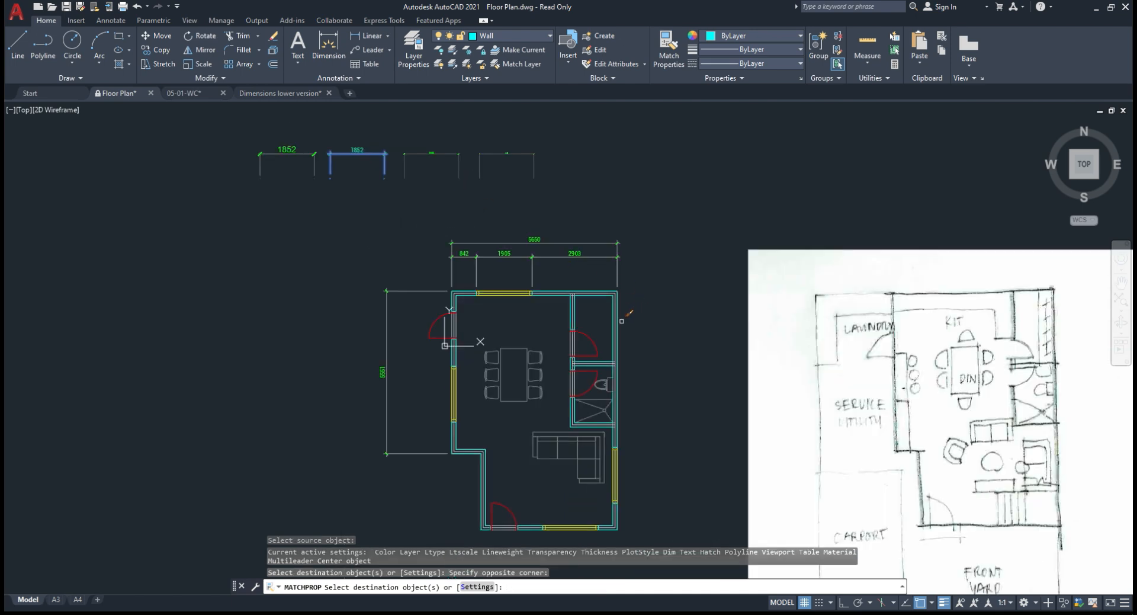
middle_drag(621, 320, 567, 282)
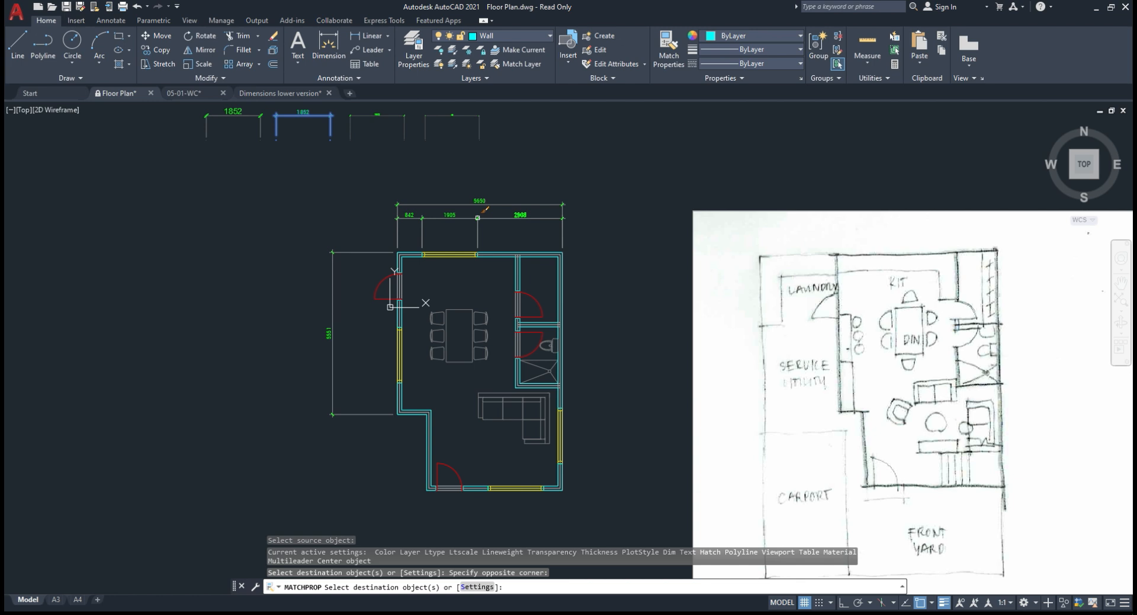
key(Escape)
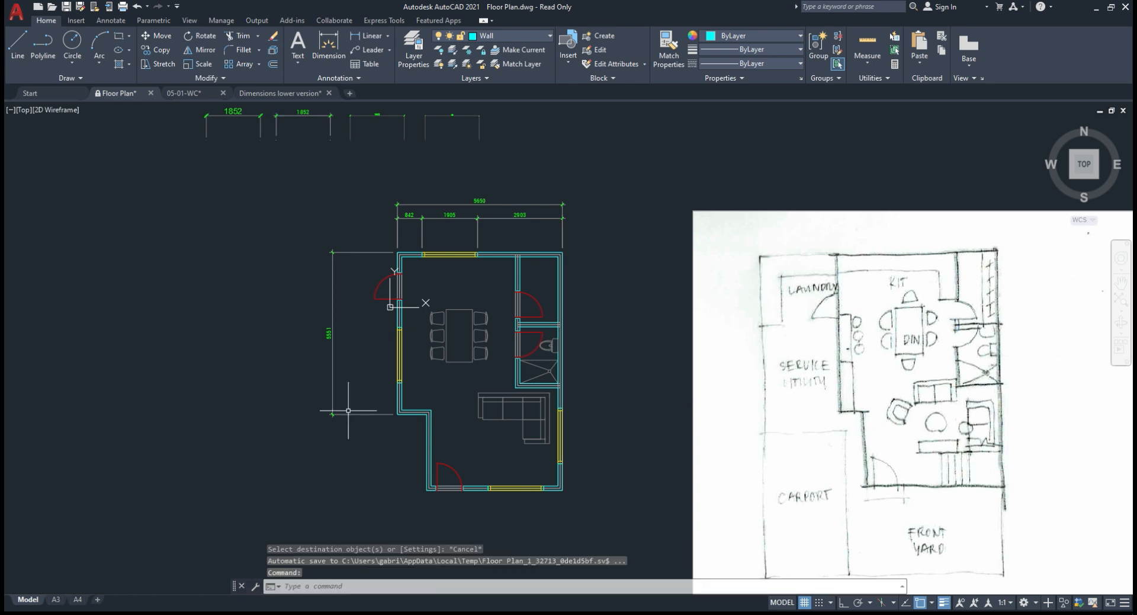
scroll(416, 369, up, 2)
scroll(416, 368, down, 2)
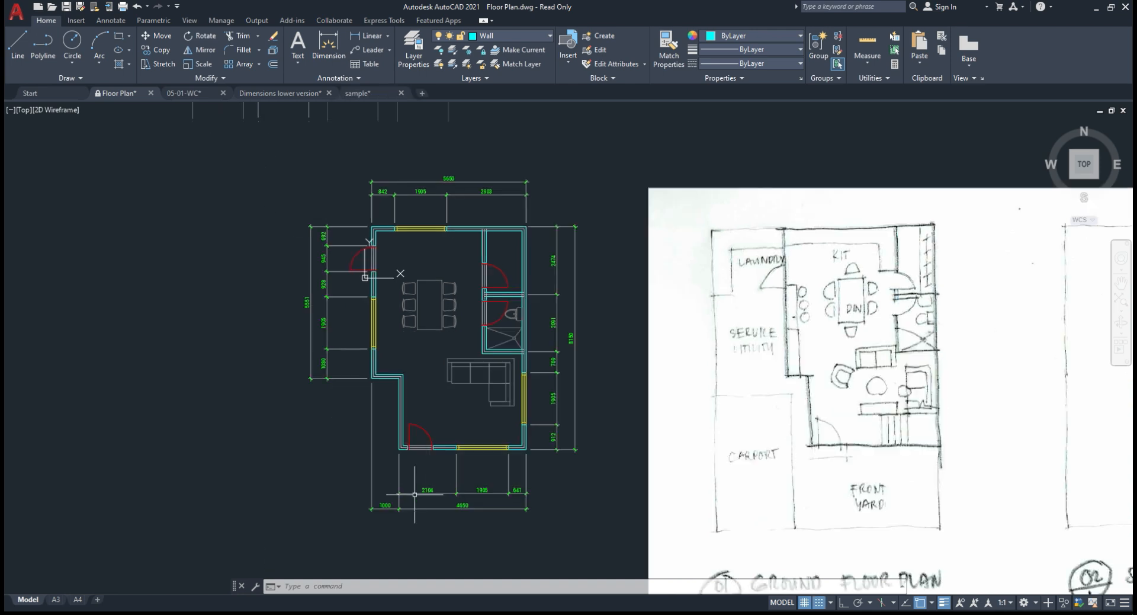
Step: Stretch the four dimensions above the upper wall upward, moving both dimension rows farther from the house
middle_drag(467, 220, 471, 261)
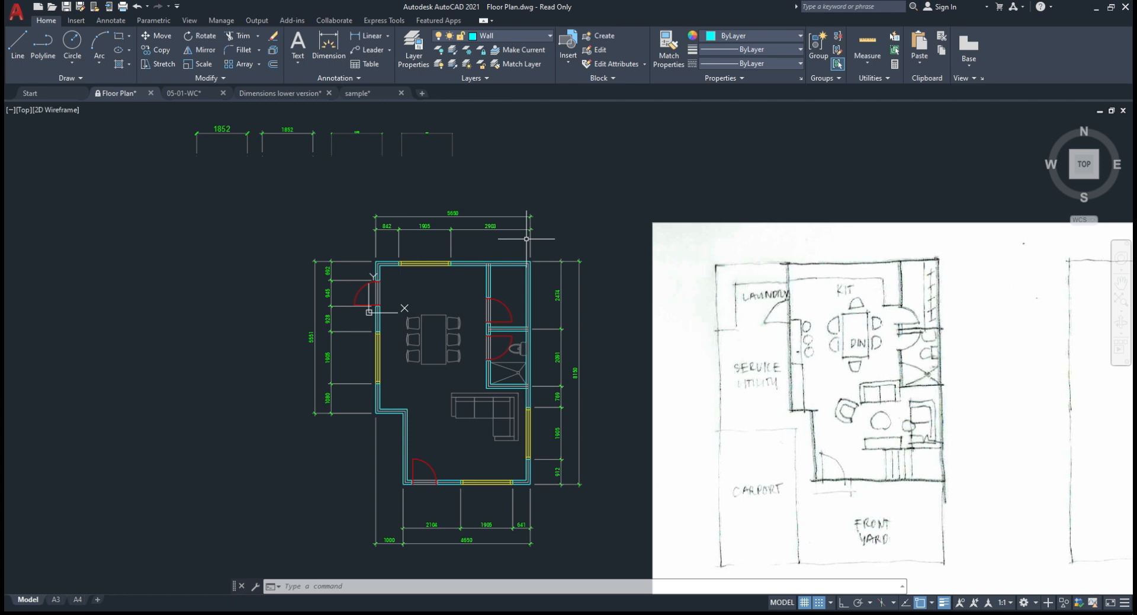
scroll(526, 238, up, 4)
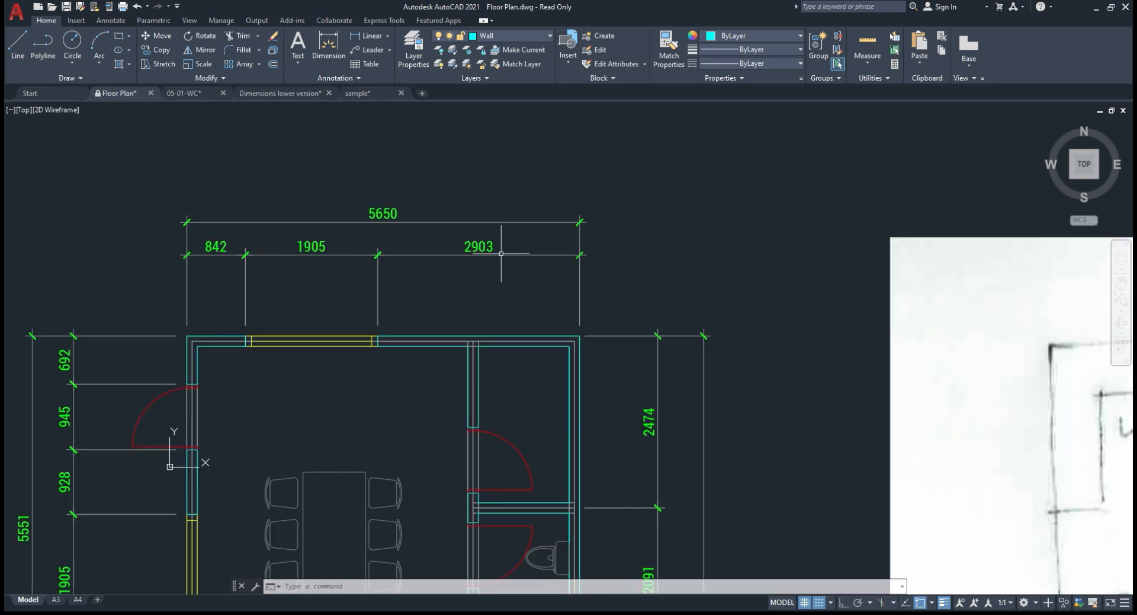
scroll(581, 240, down, 2)
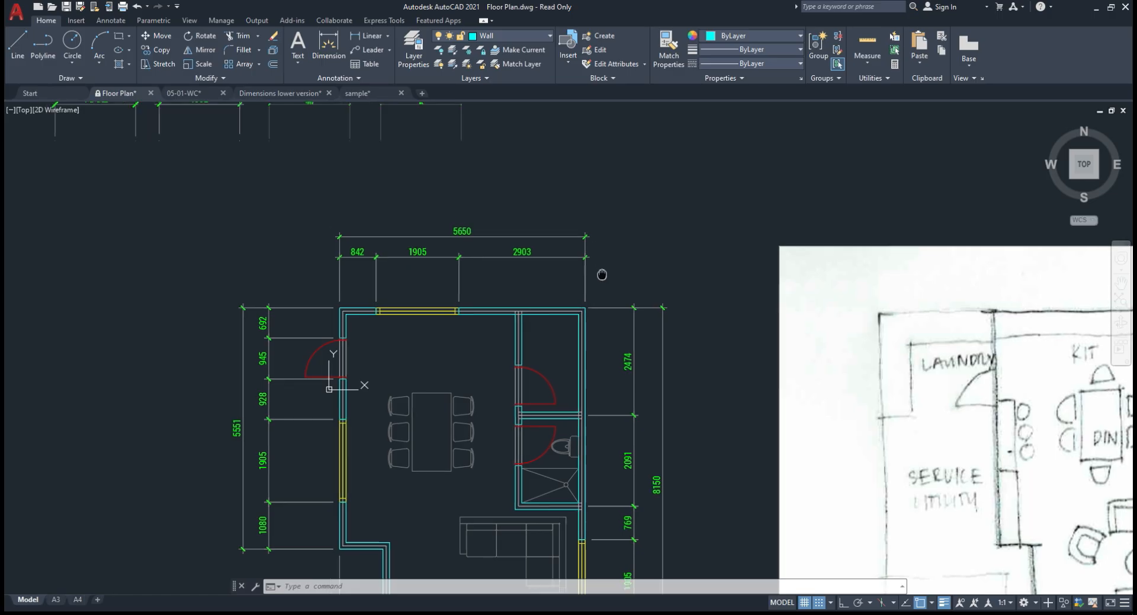
middle_drag(602, 272, 614, 278)
text(s)
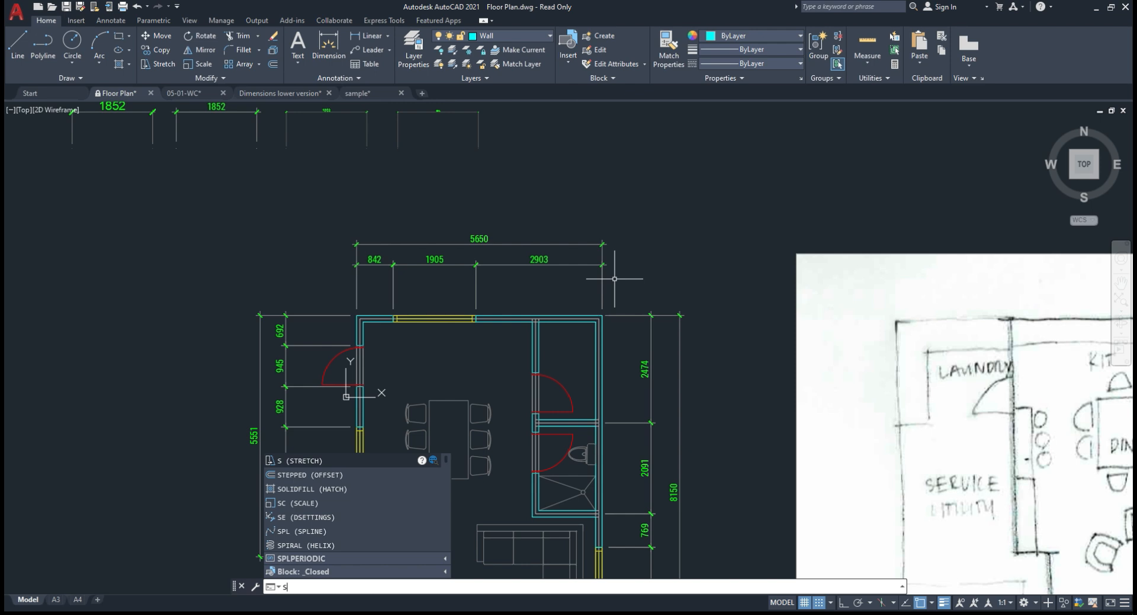
key(Return)
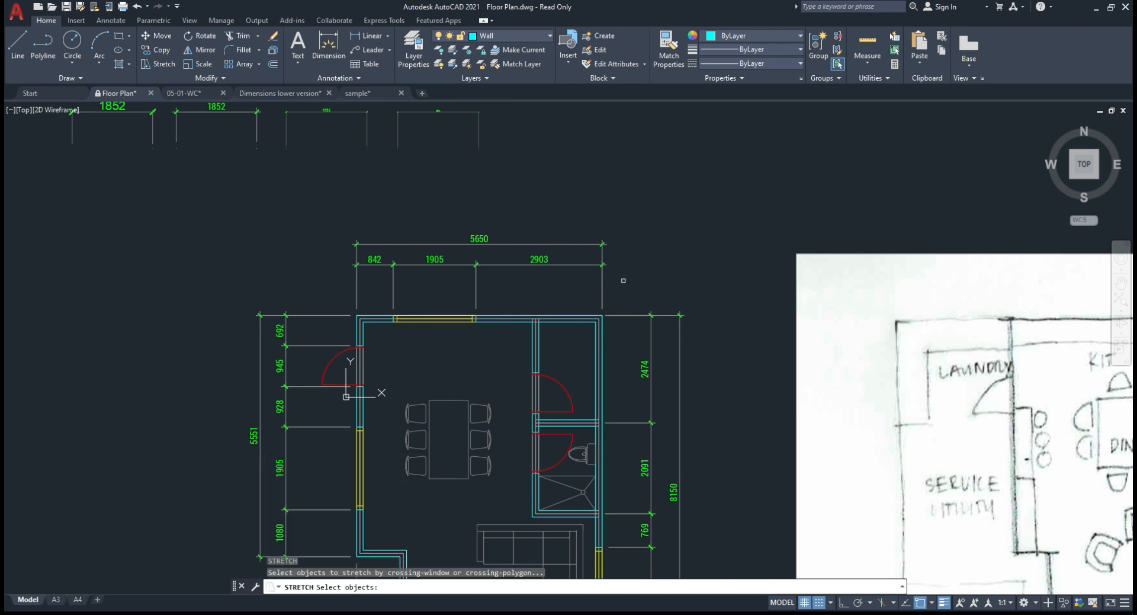
click(629, 282)
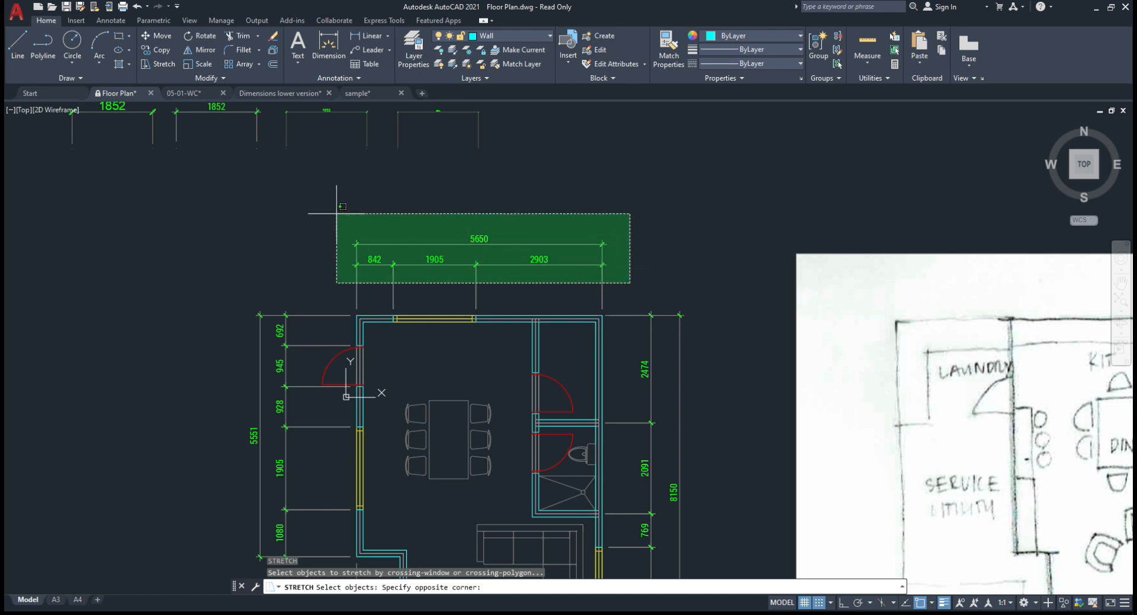
click(283, 184)
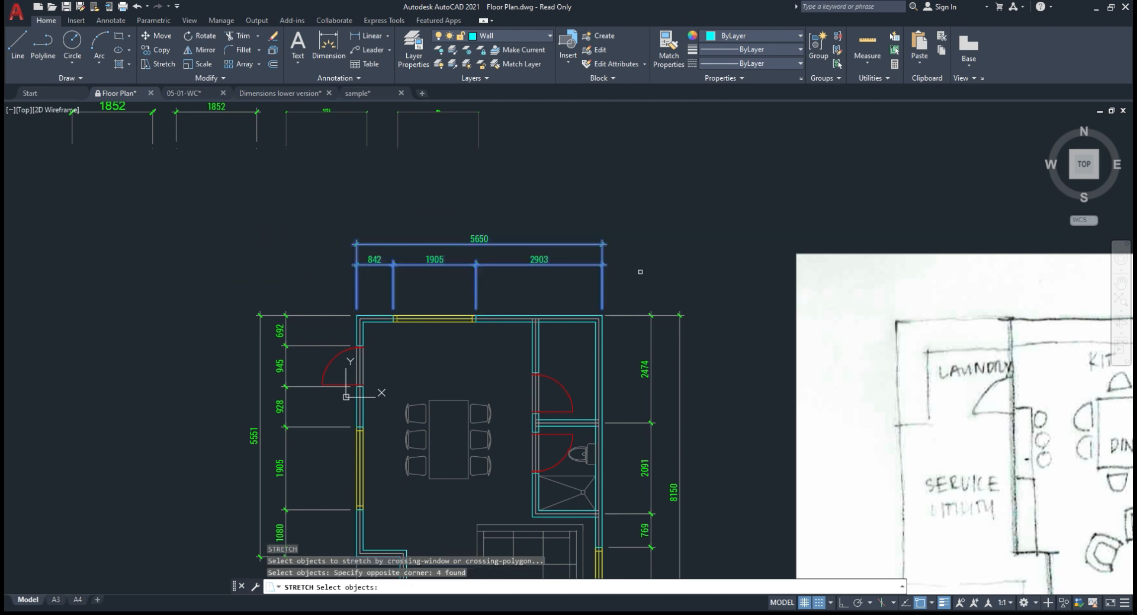
key(Return)
click(619, 285)
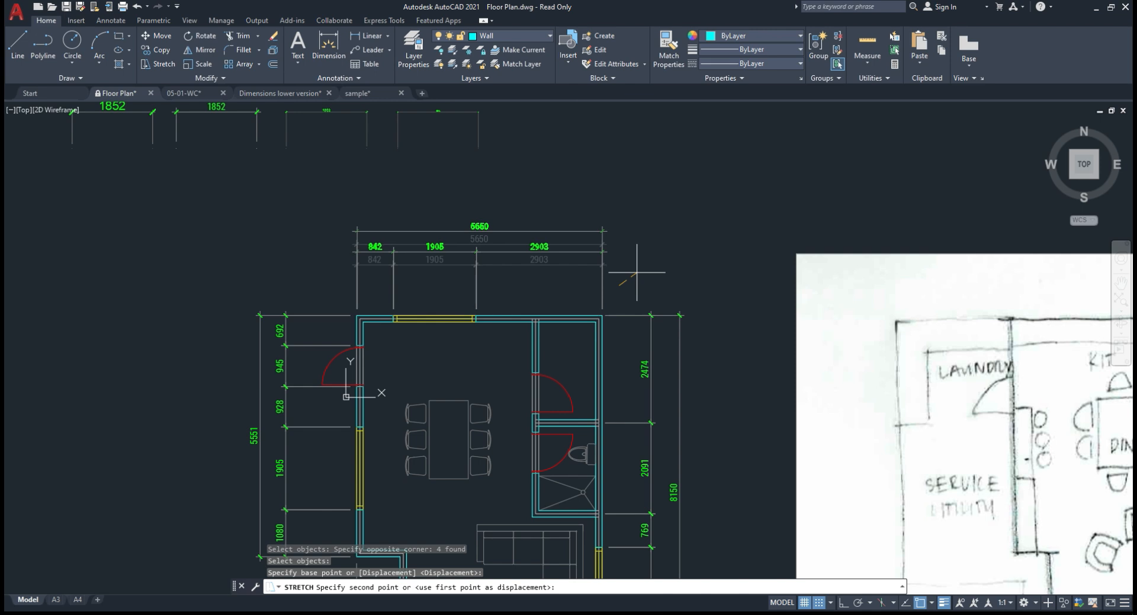
scroll(637, 272, down, 2)
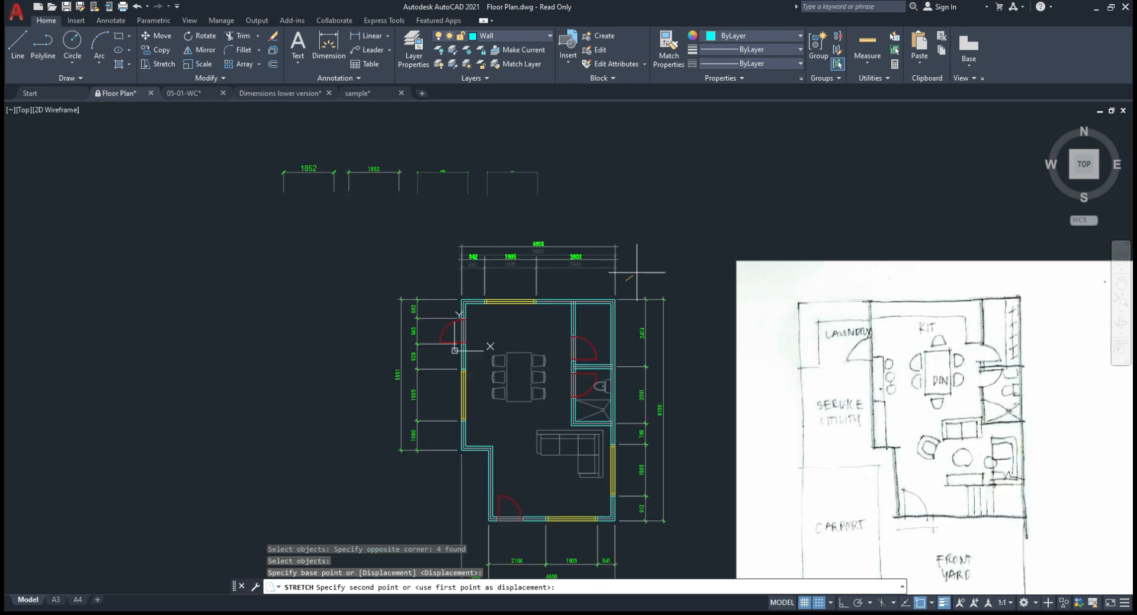
middle_drag(626, 451, 623, 389)
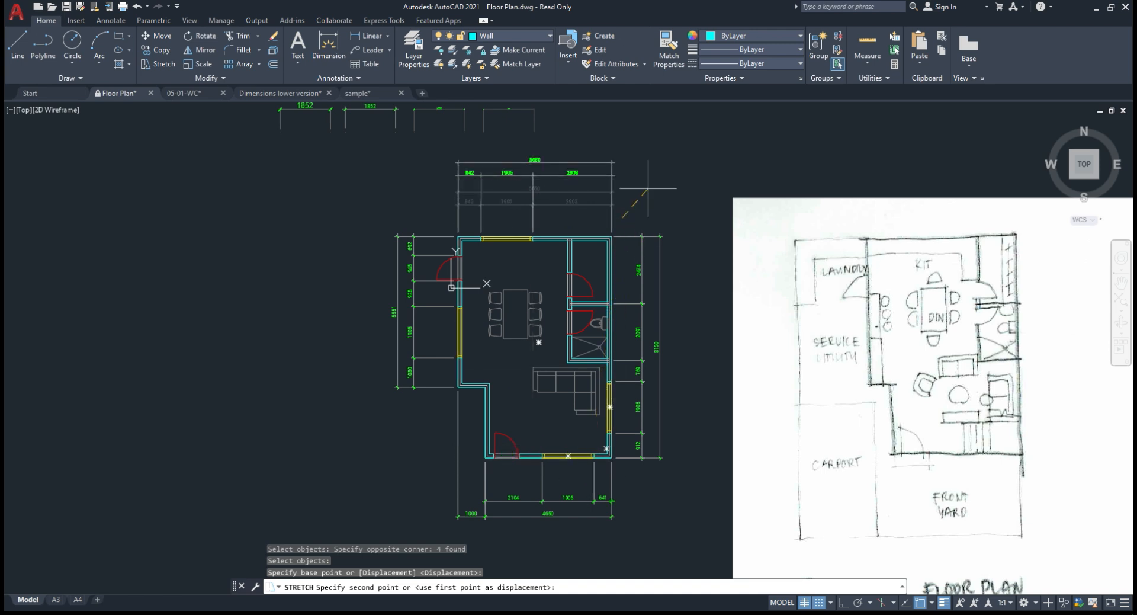
scroll(639, 204, up, 2)
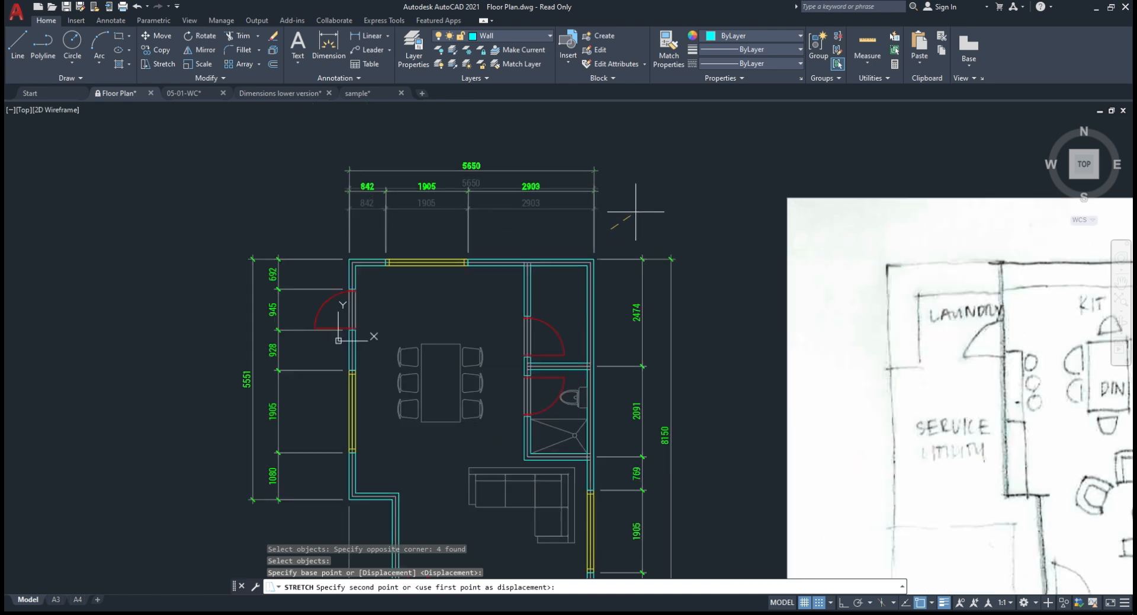
click(635, 212)
Step: Stretch the row of segment dimensions beside the left wall slightly toward the house, widening its gap to the overall dimension
middle_drag(351, 390, 370, 347)
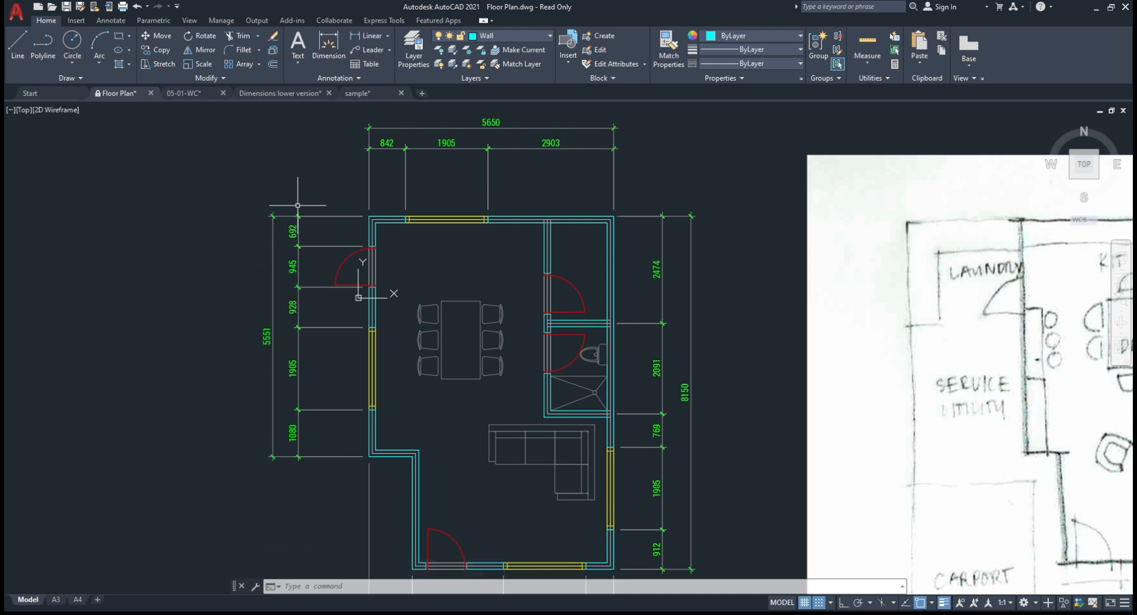
text(s)
key(Return)
click(315, 481)
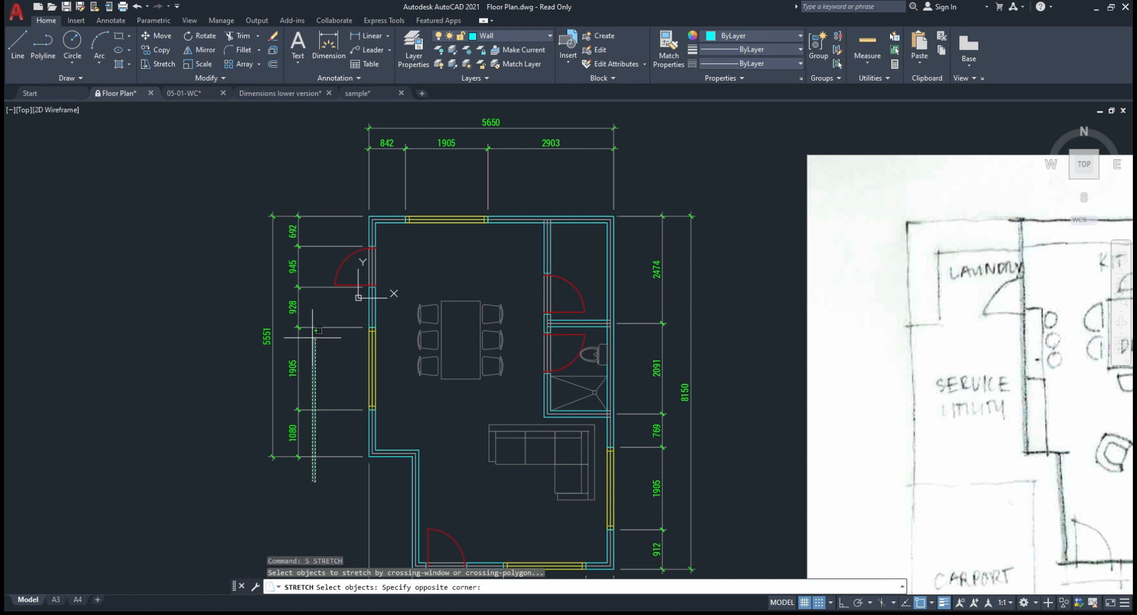
click(282, 186)
key(Return)
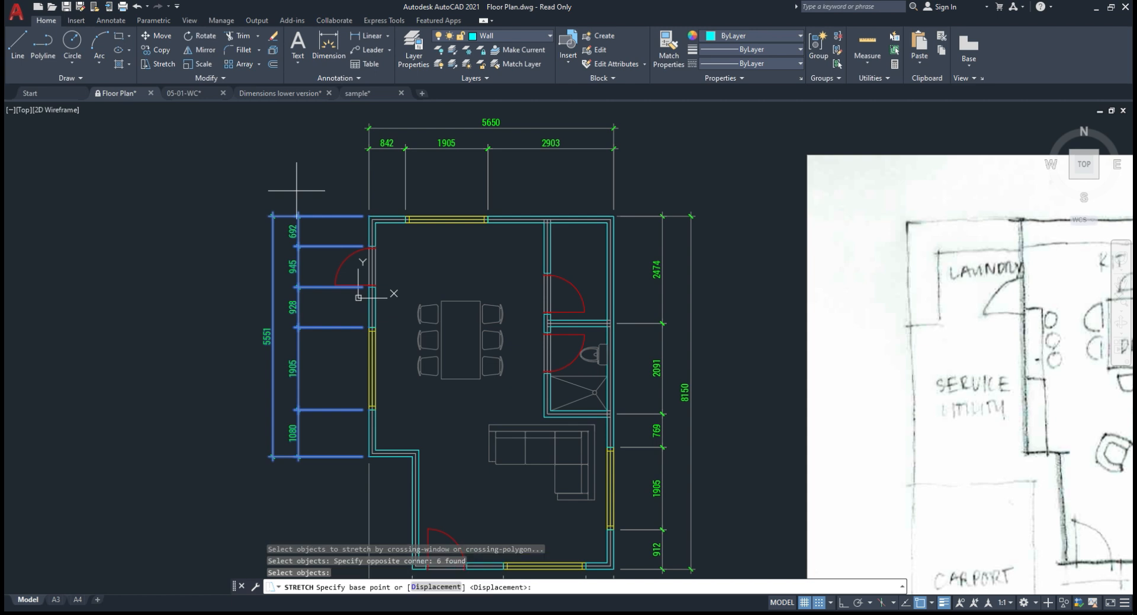
click(295, 187)
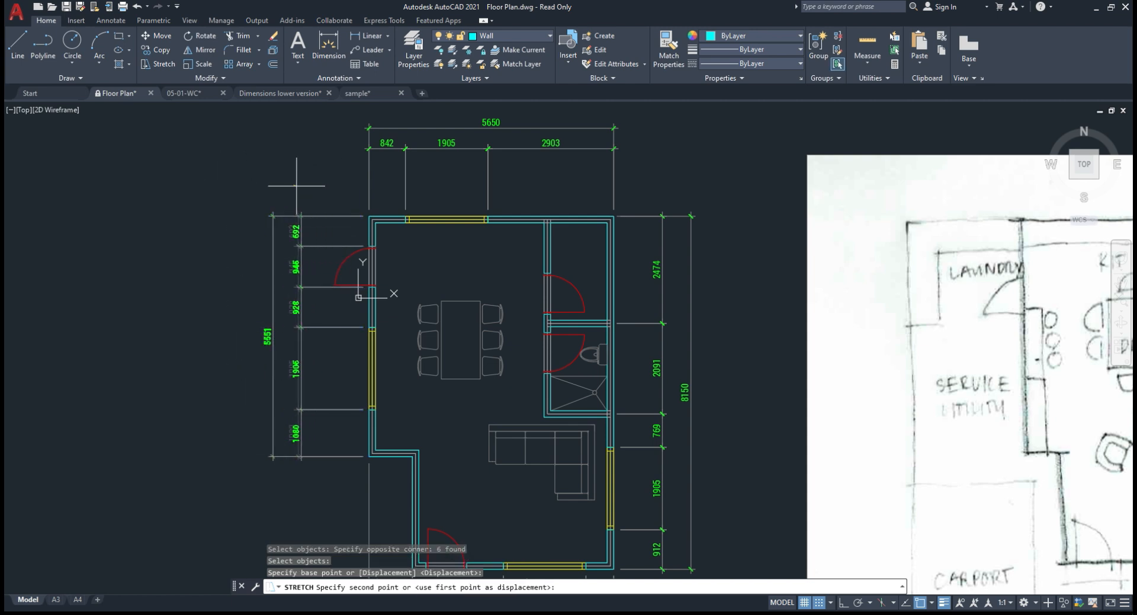
click(297, 194)
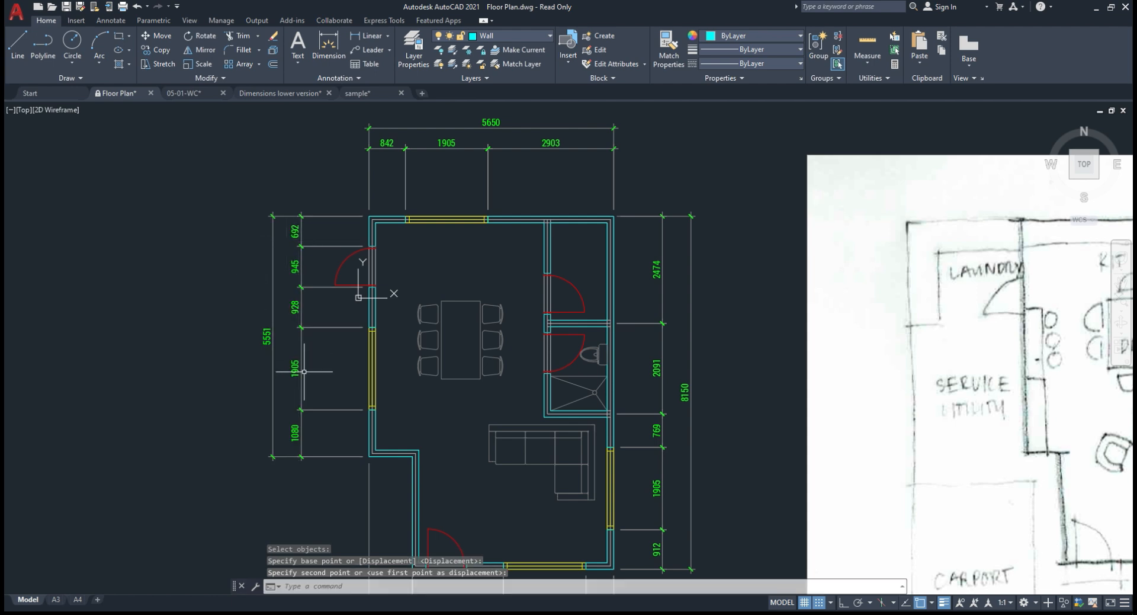
Step: Stretch both columns of dimensions beside the left wall together, slightly farther away from the house
text(s)
key(Return)
click(320, 484)
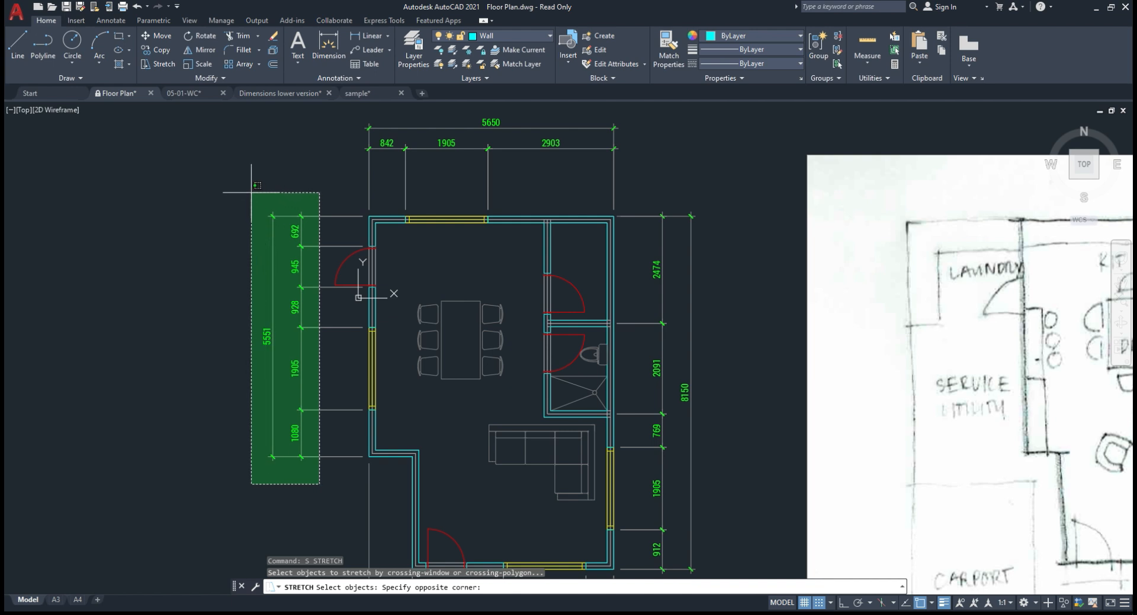
click(254, 188)
key(Return)
click(311, 182)
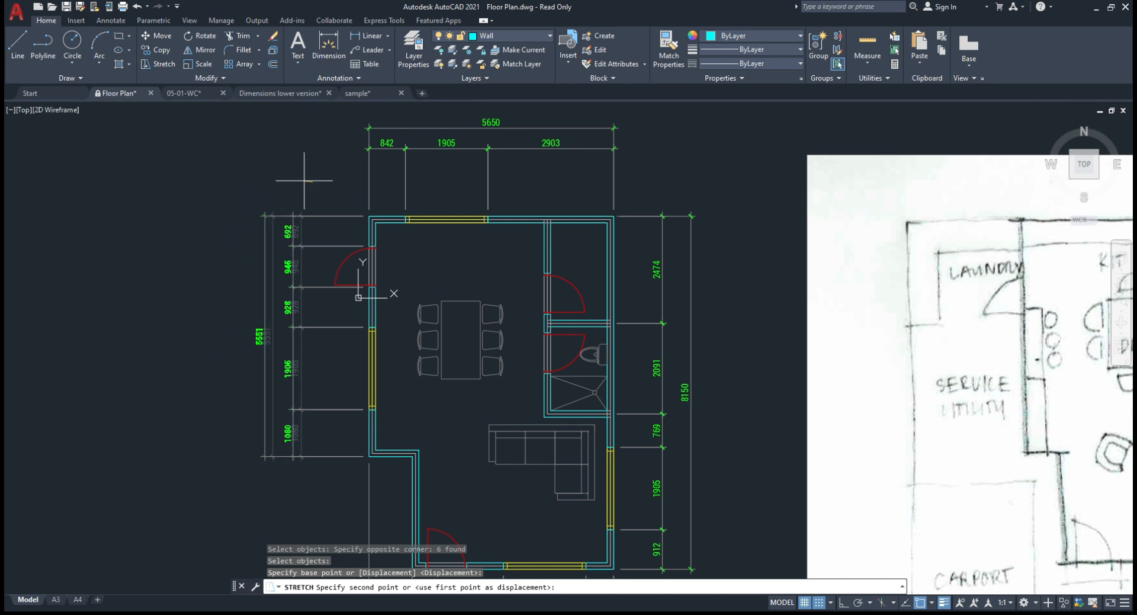
click(303, 182)
mouse_move(503, 272)
middle_down()
mouse_move(386, 211)
mouse_move(411, 243)
middle_up()
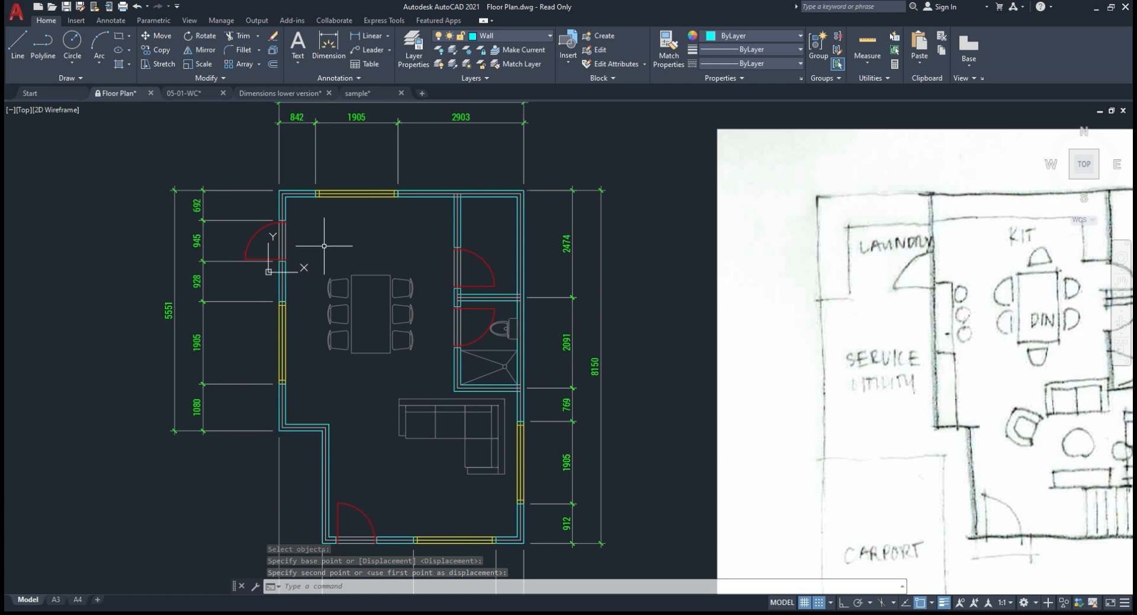
scroll(381, 186, down, 2)
scroll(465, 258, up, 2)
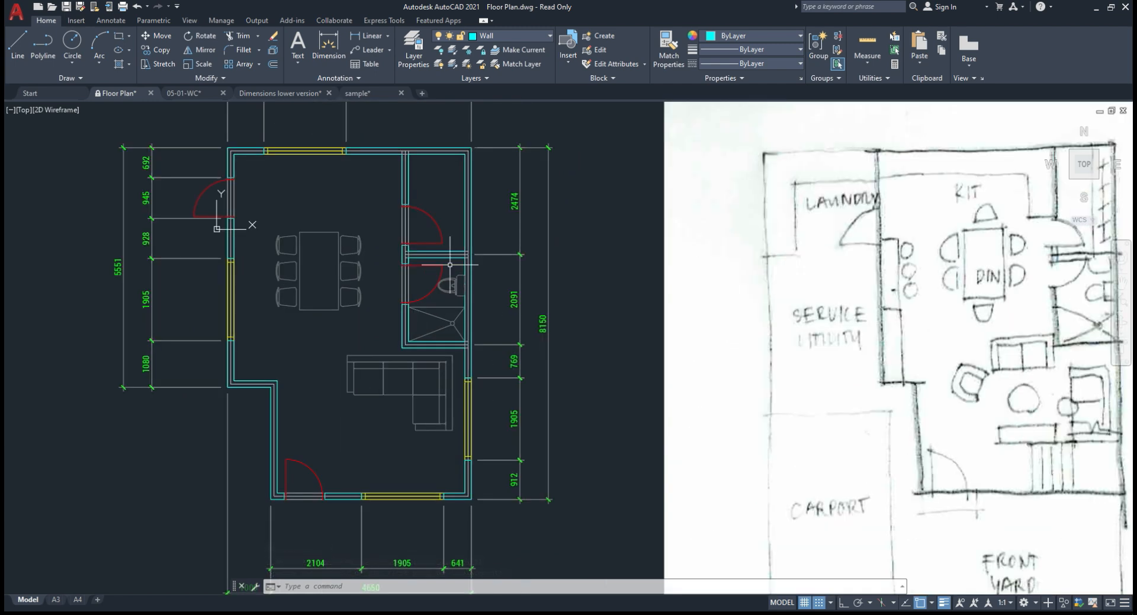
text(s)
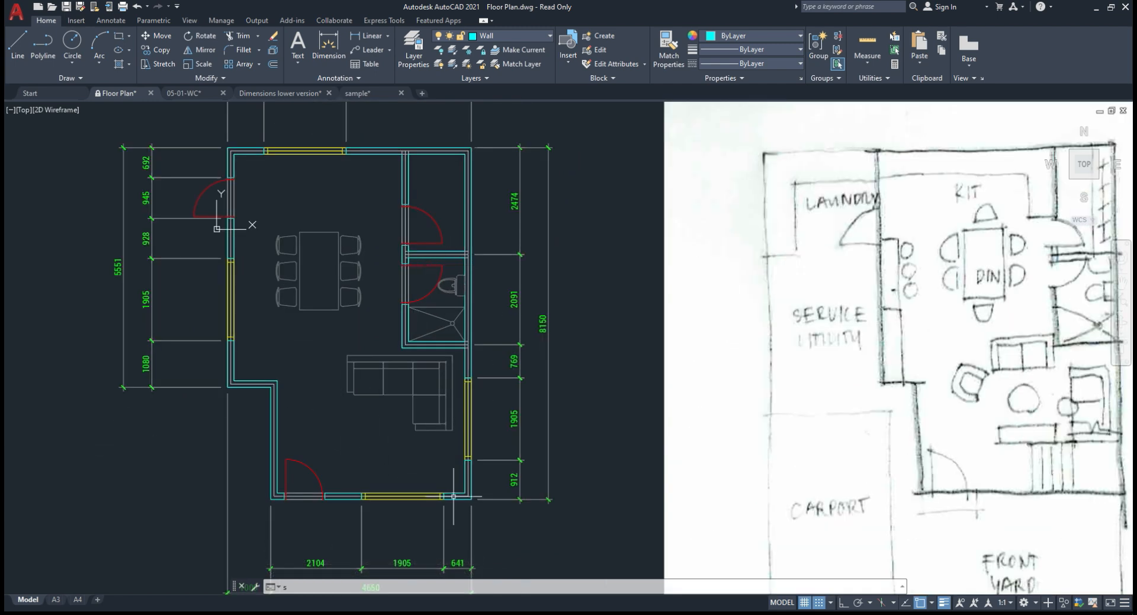
key(Return)
click(492, 521)
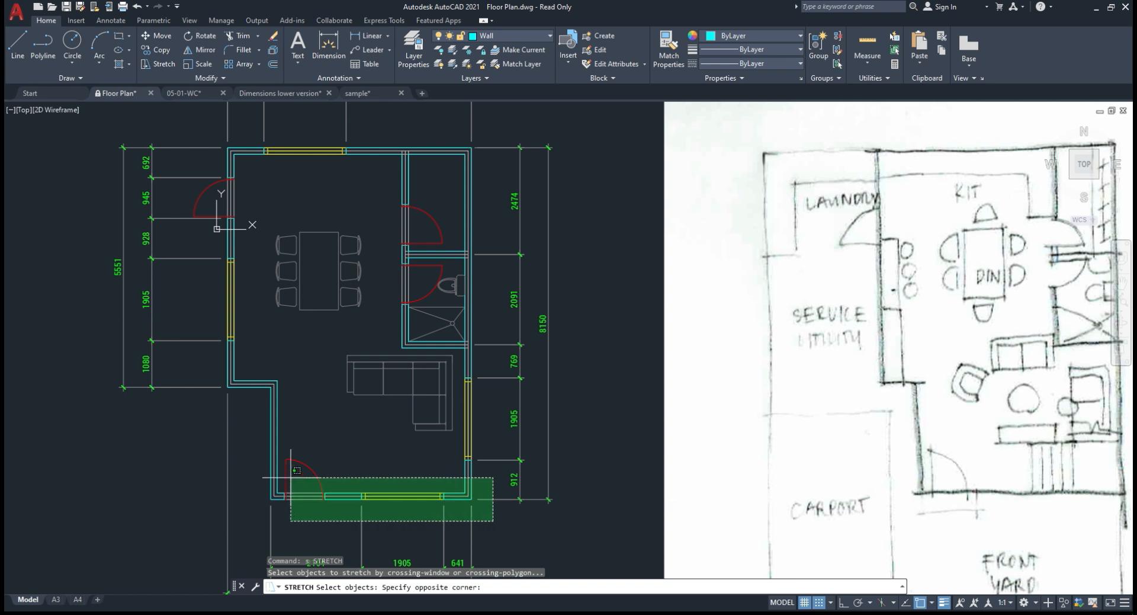
click(251, 438)
key(Return)
click(585, 421)
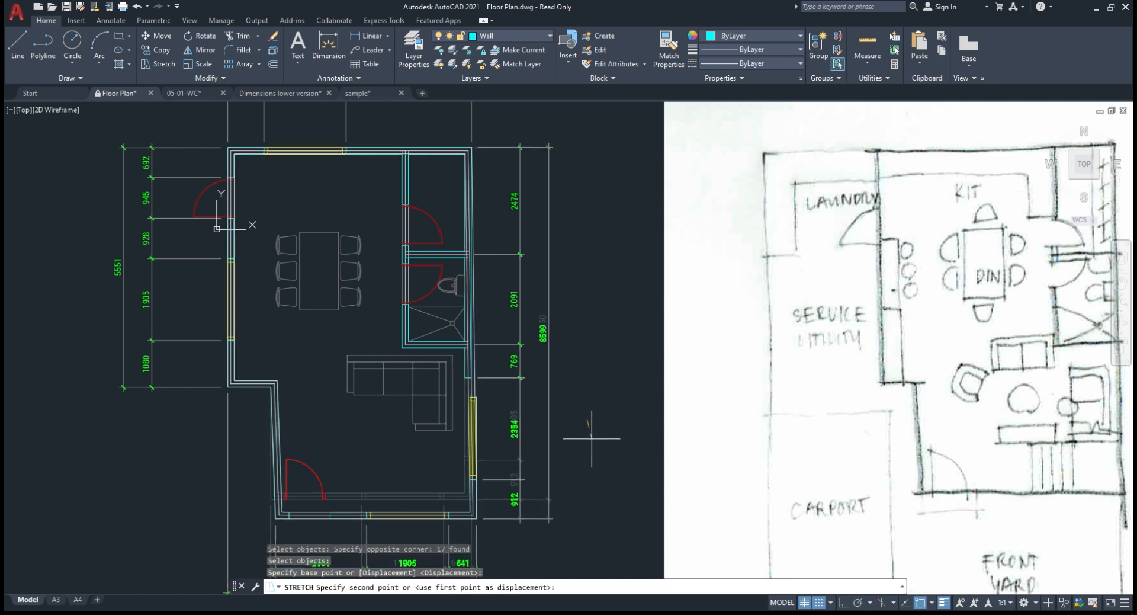
middle_drag(619, 271, 620, 257)
middle_drag(629, 389, 629, 336)
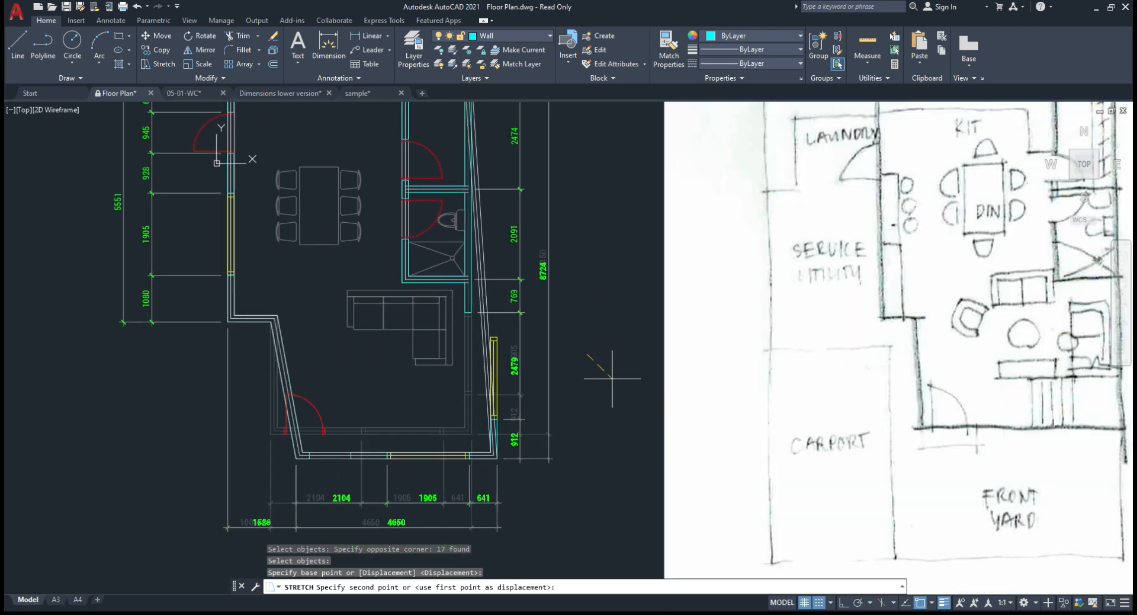
key(F8)
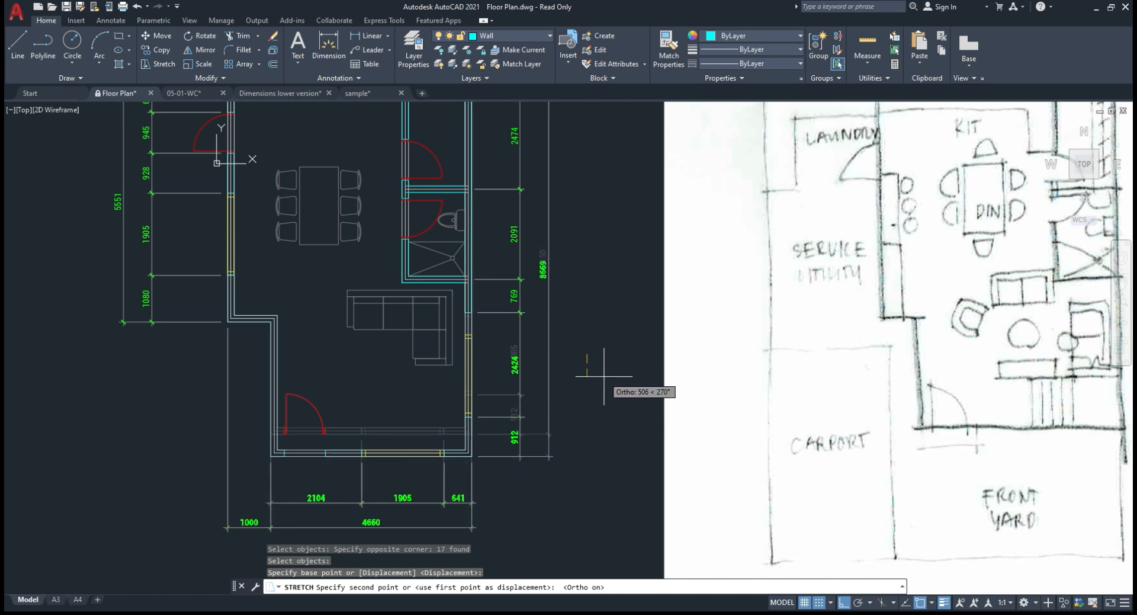
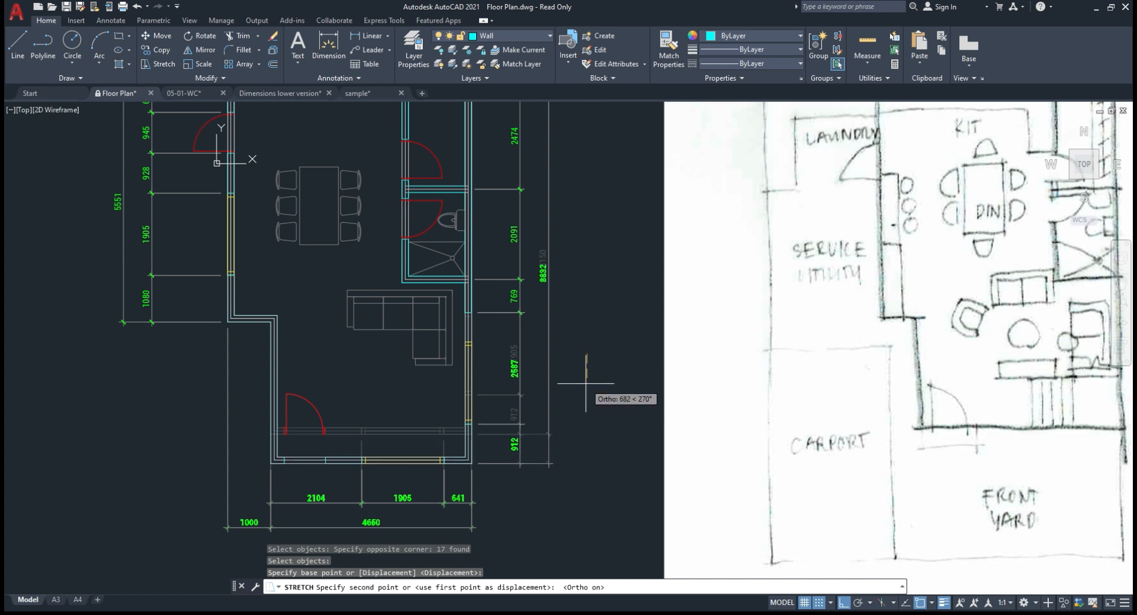
key(Escape)
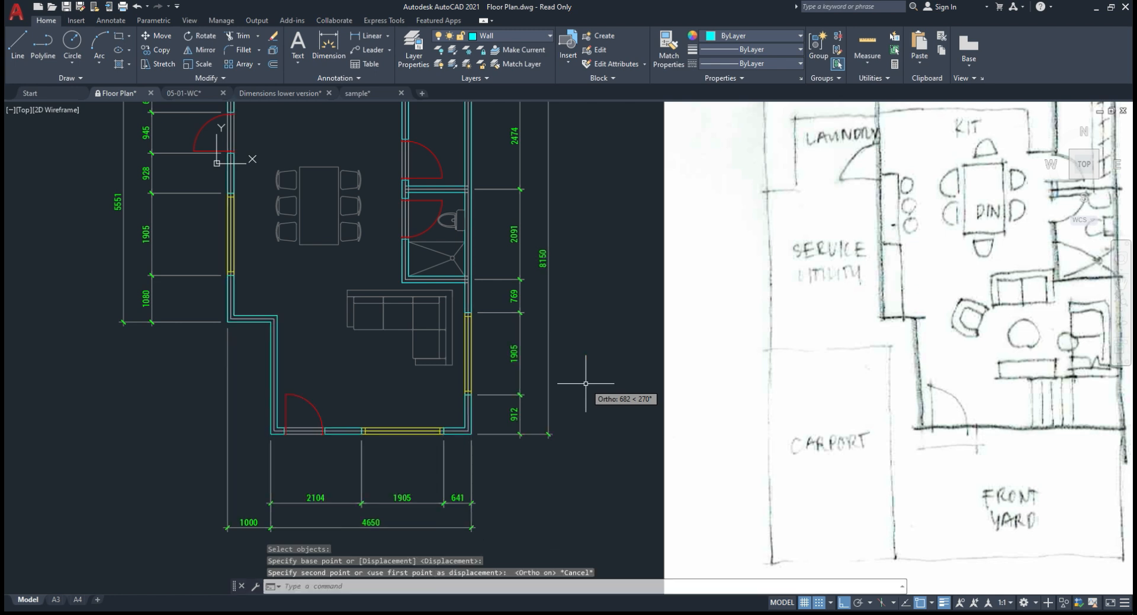
Step: Create a new layer named Column in the drawing's layer list
scroll(567, 345, down, 3)
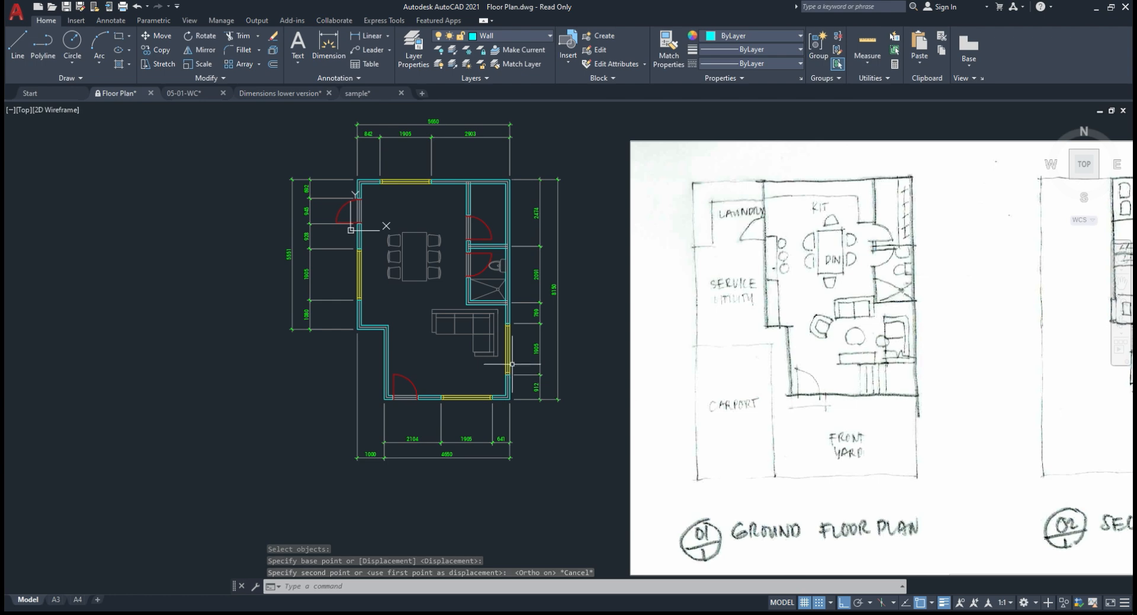
middle_drag(540, 308, 521, 352)
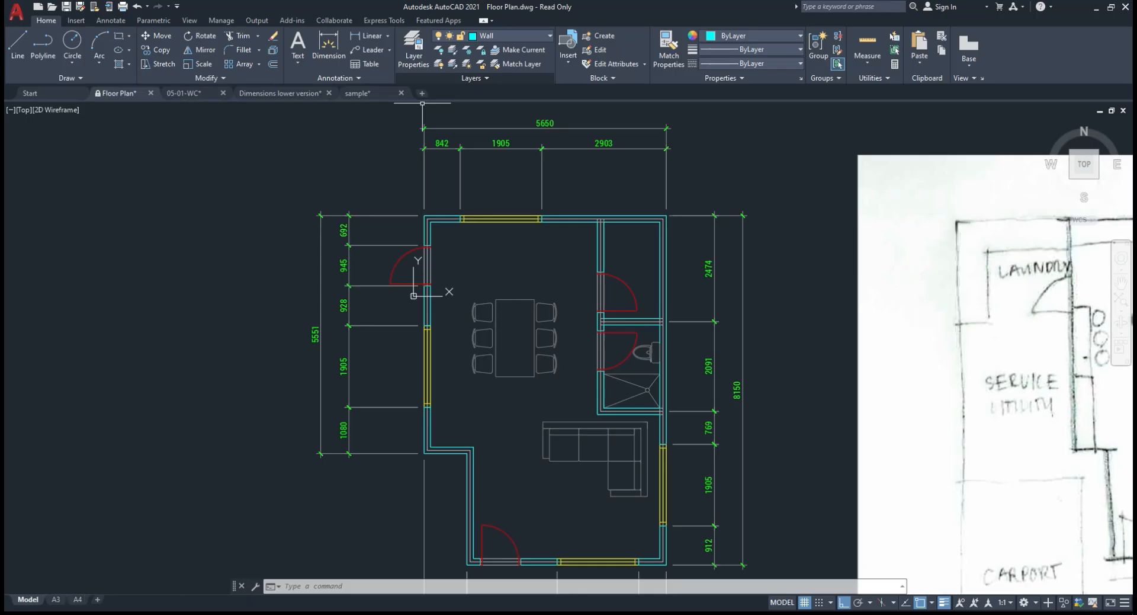
text(la)
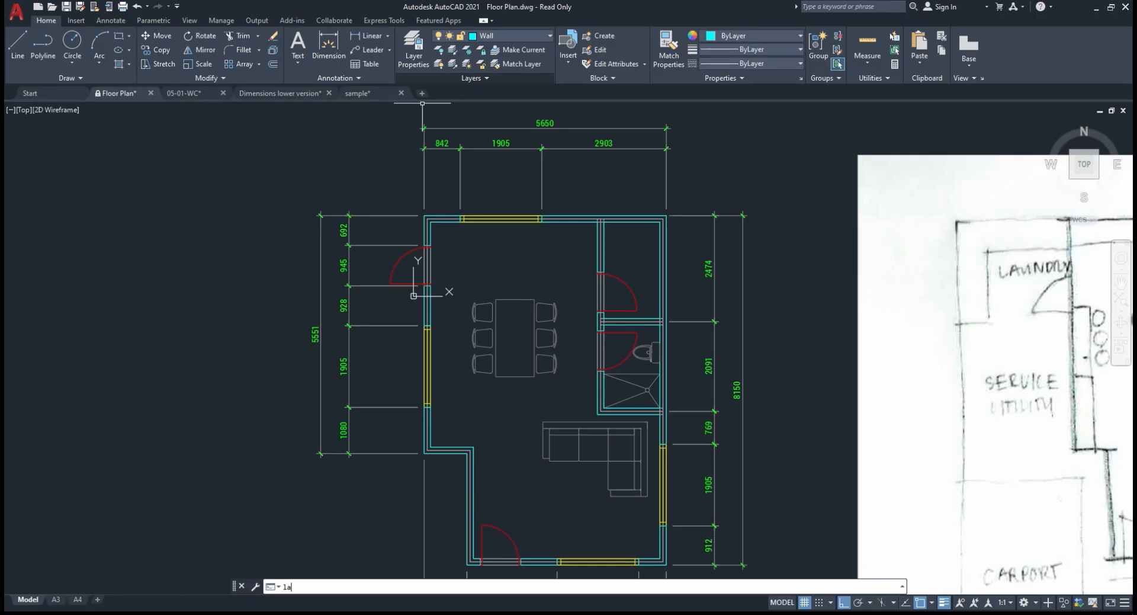
key(Return)
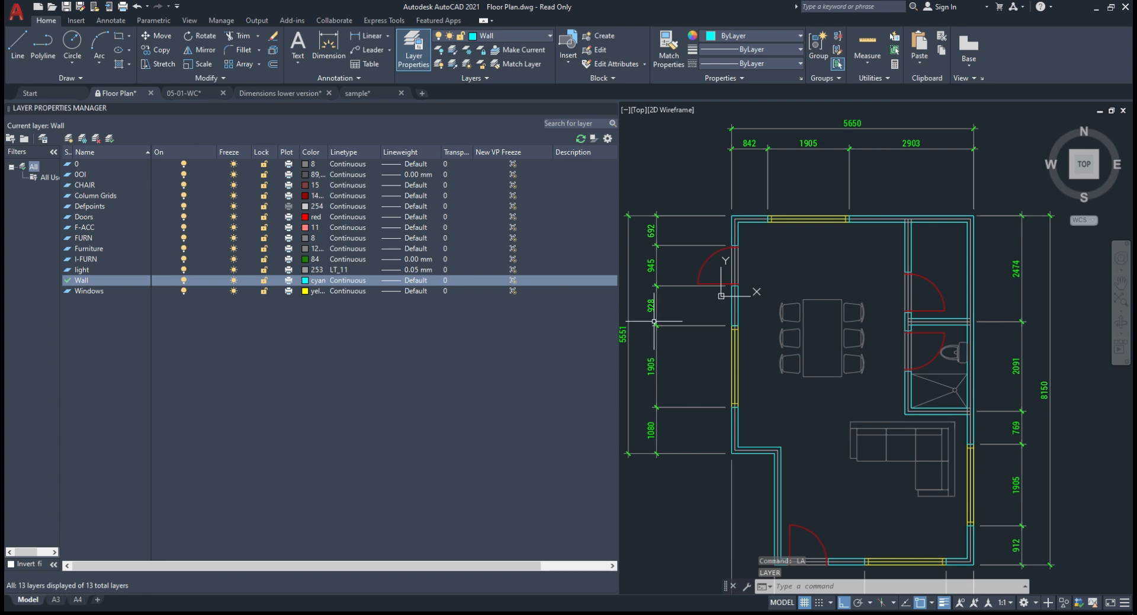
click(89, 174)
shift+click(89, 290)
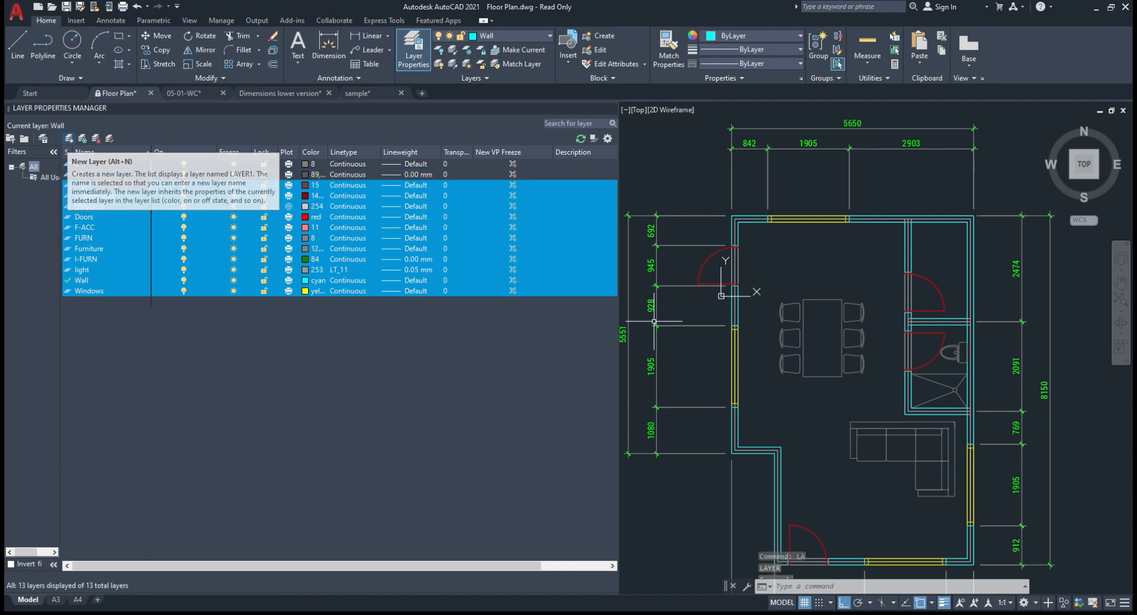
click(68, 138)
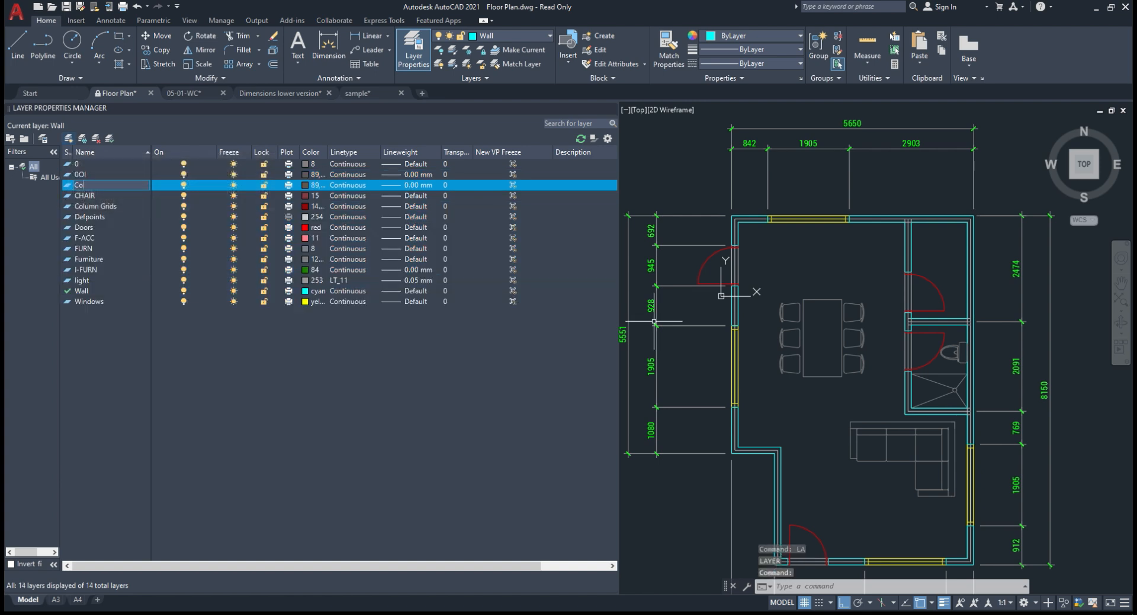
key(Return)
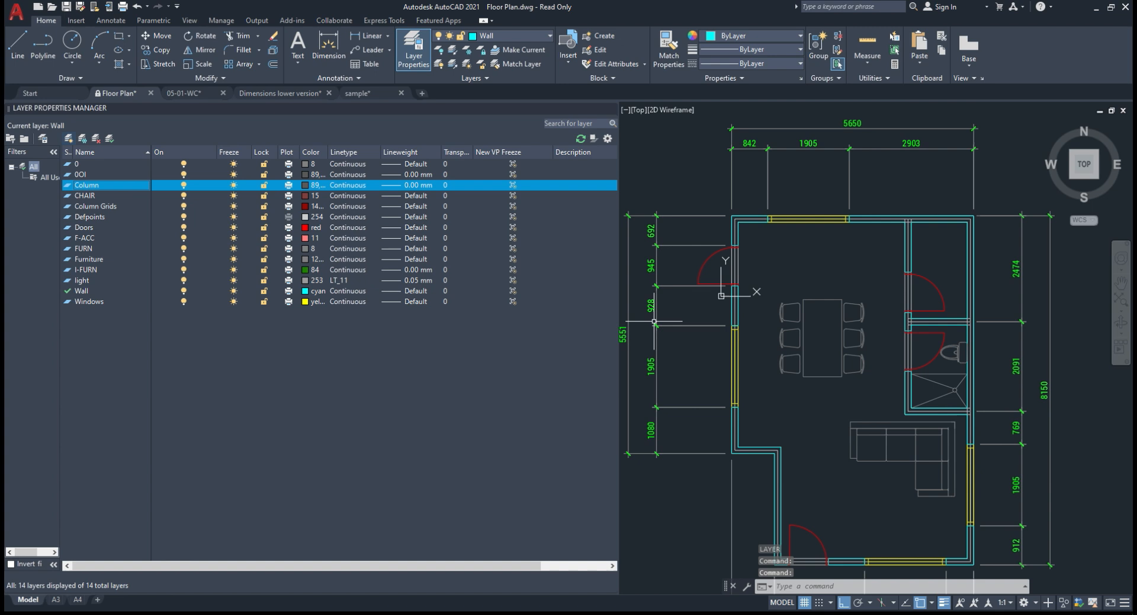
Step: Set the Column layer's color to index color blue and close the layer properties
click(305, 185)
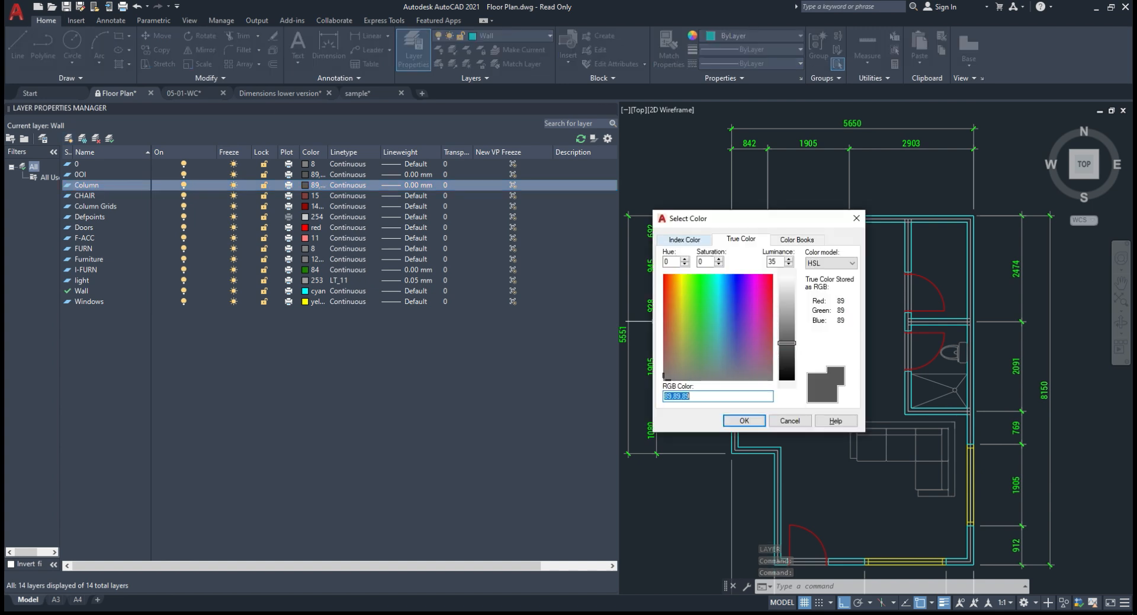
click(685, 240)
click(709, 354)
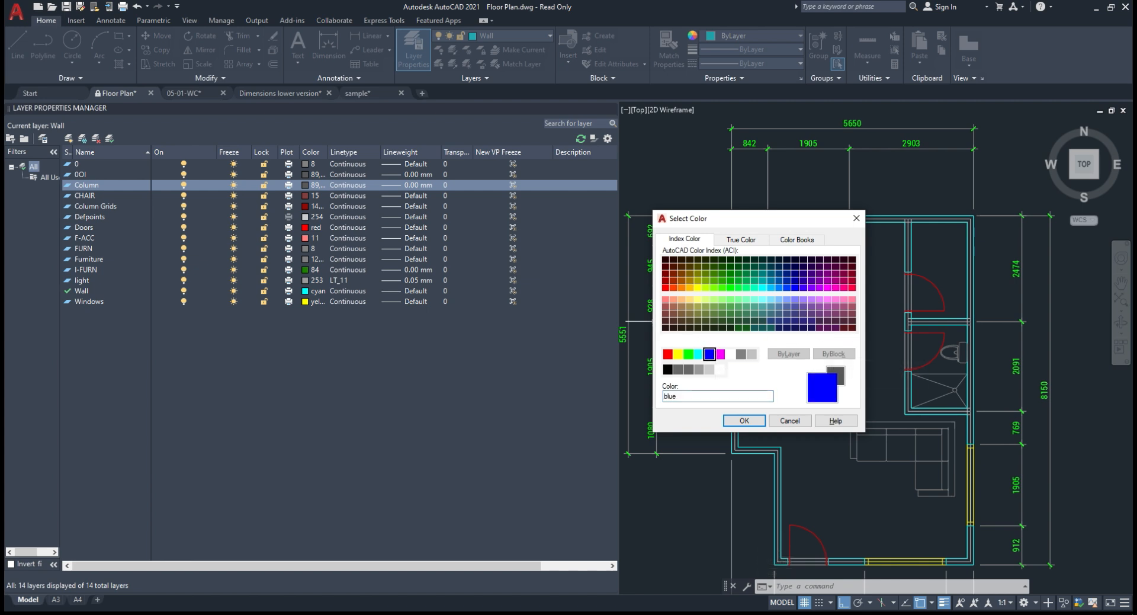
click(745, 421)
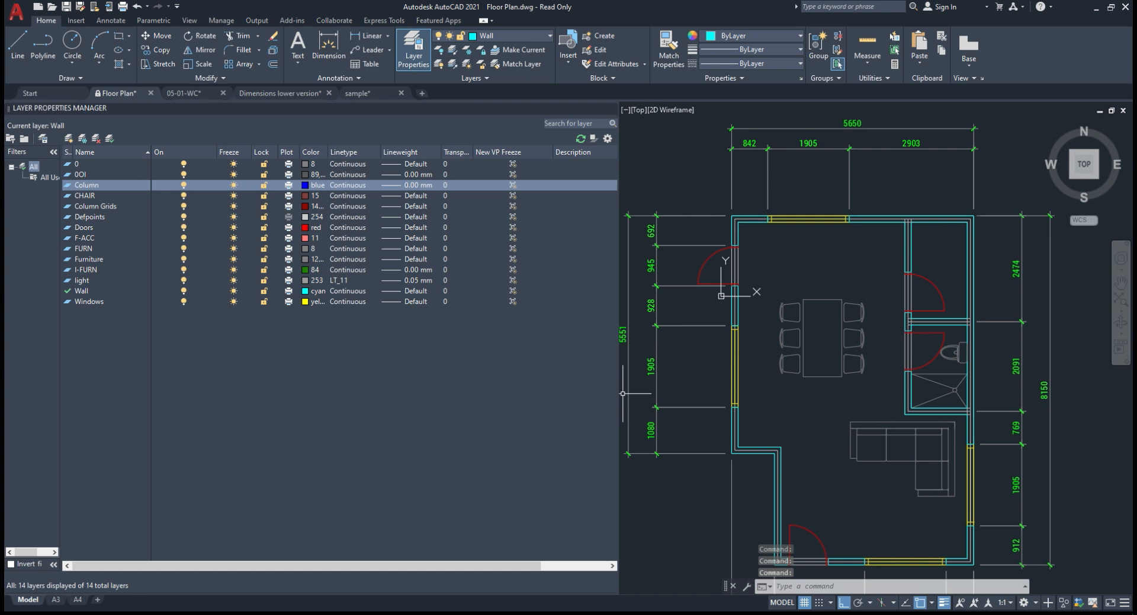
click(611, 109)
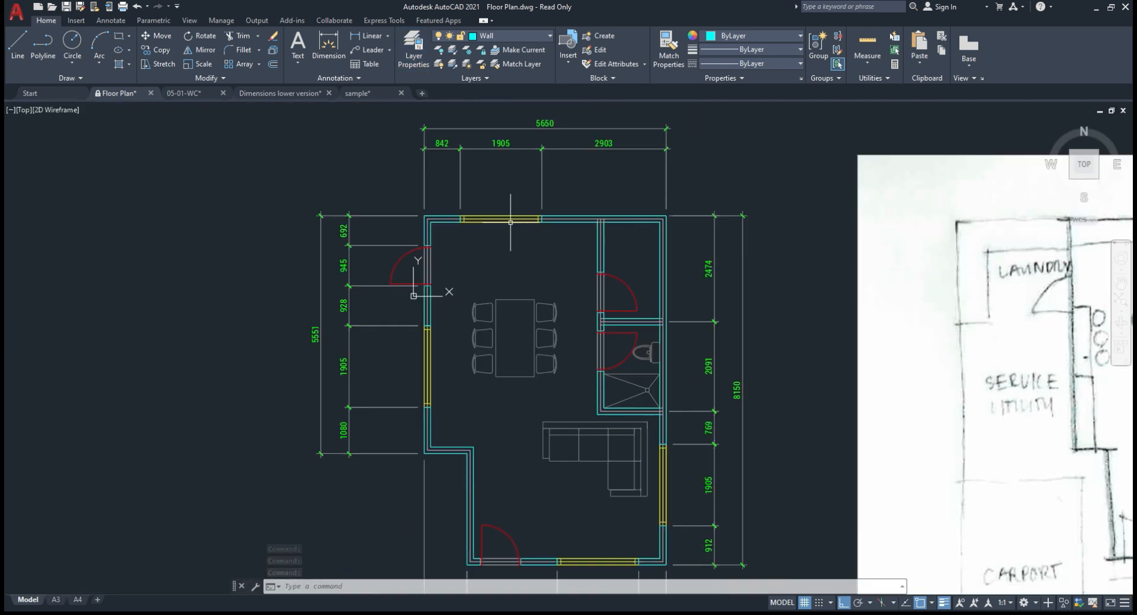
Step: Draw a column outline 200 wide and 300 high with a polyline, starting at the house's upper-left outer wall corner
middle_drag(511, 223, 624, 236)
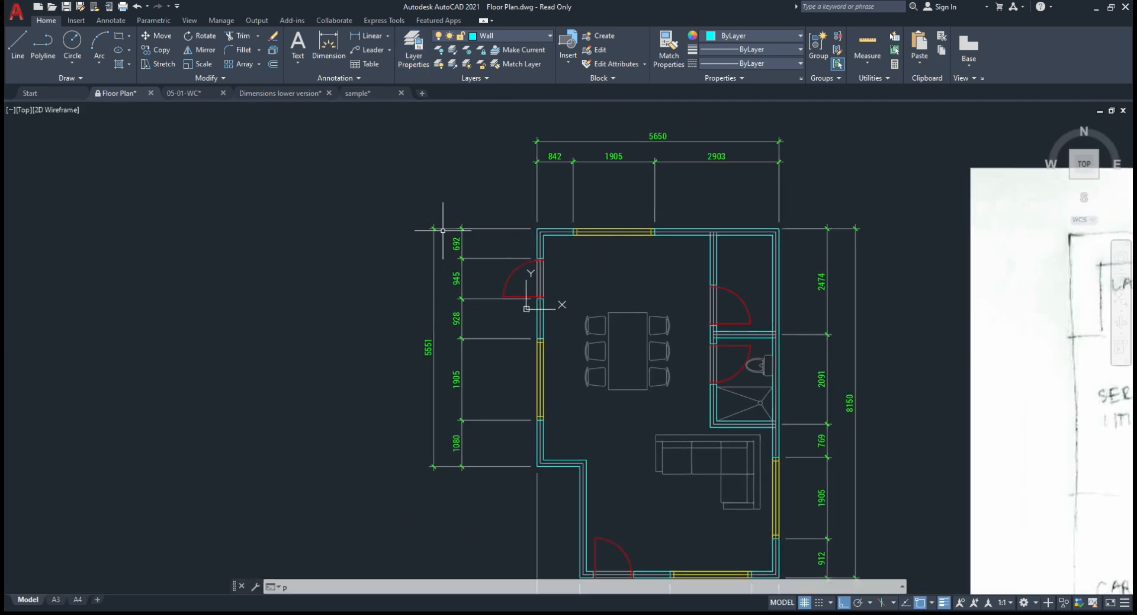
text(PL)
key(Return)
scroll(542, 220, up, 5)
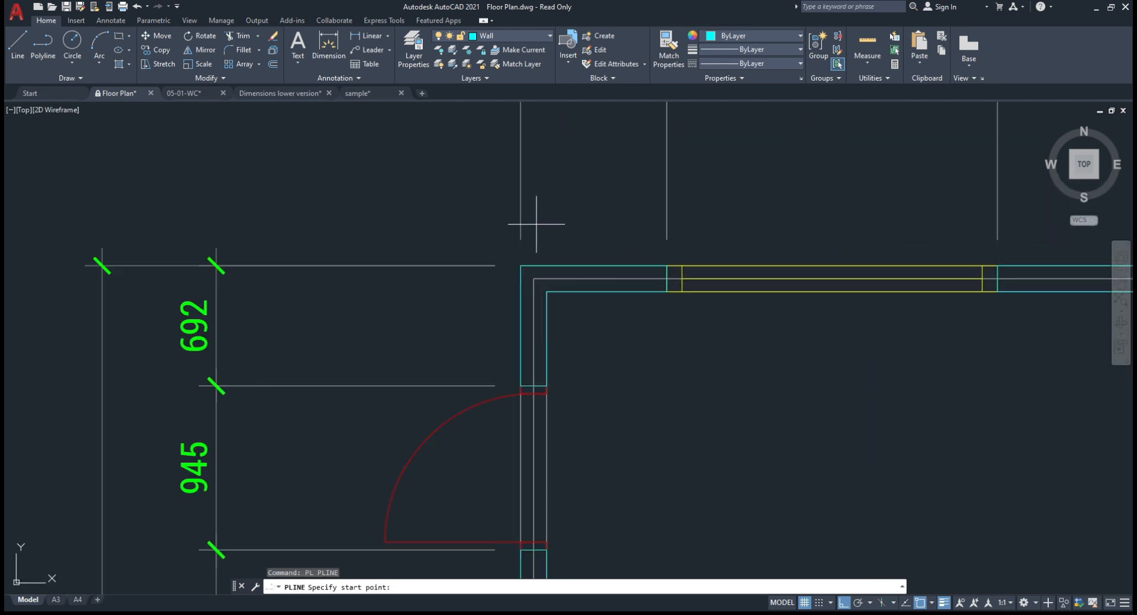
click(521, 265)
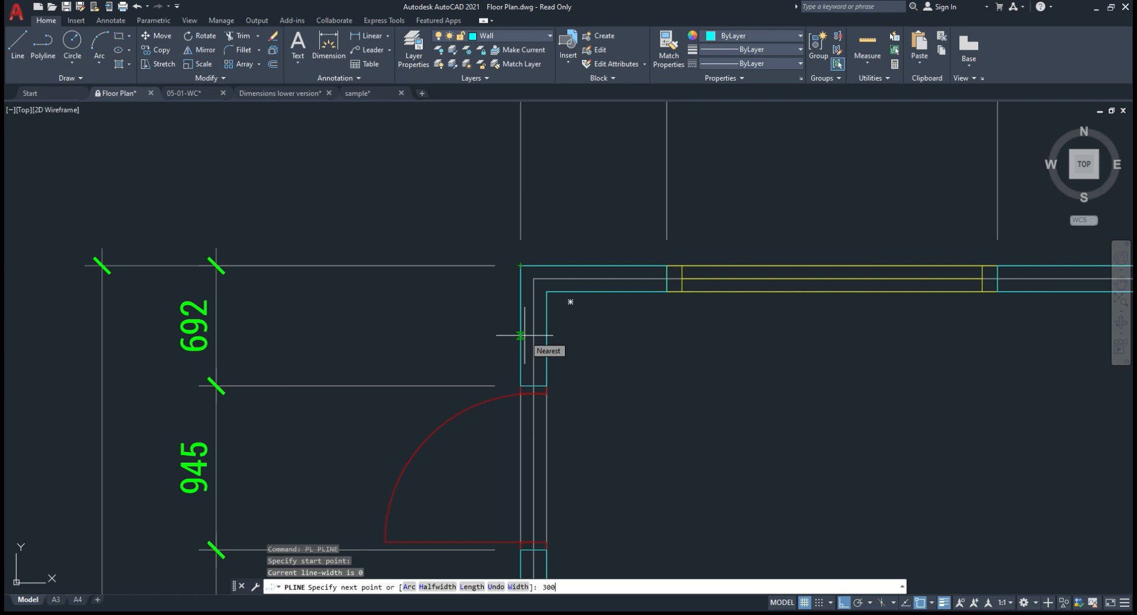
key(Return)
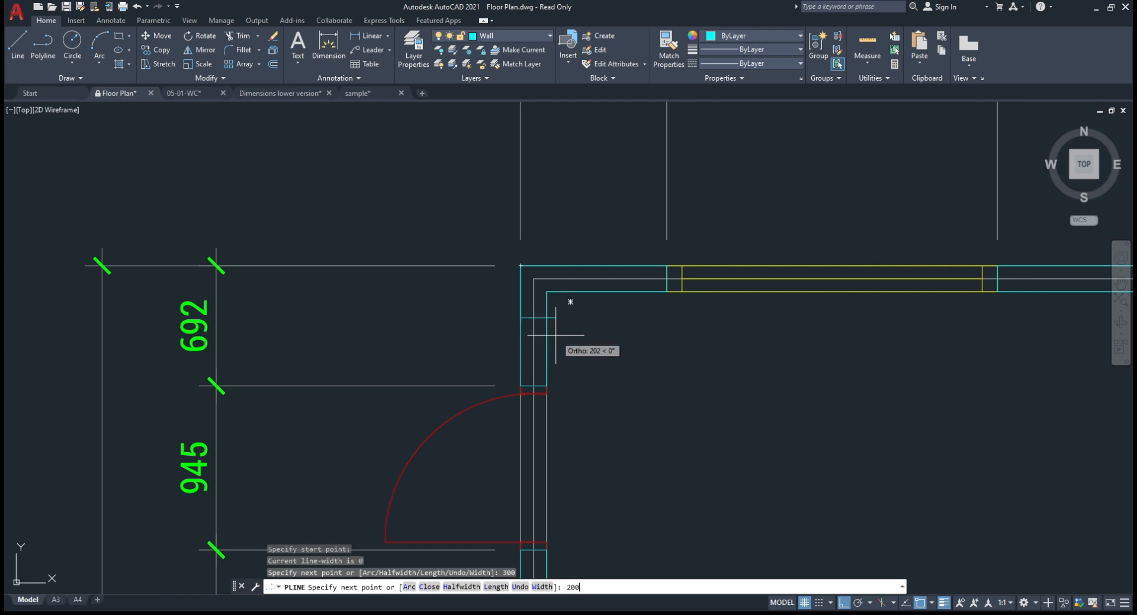
key(Return)
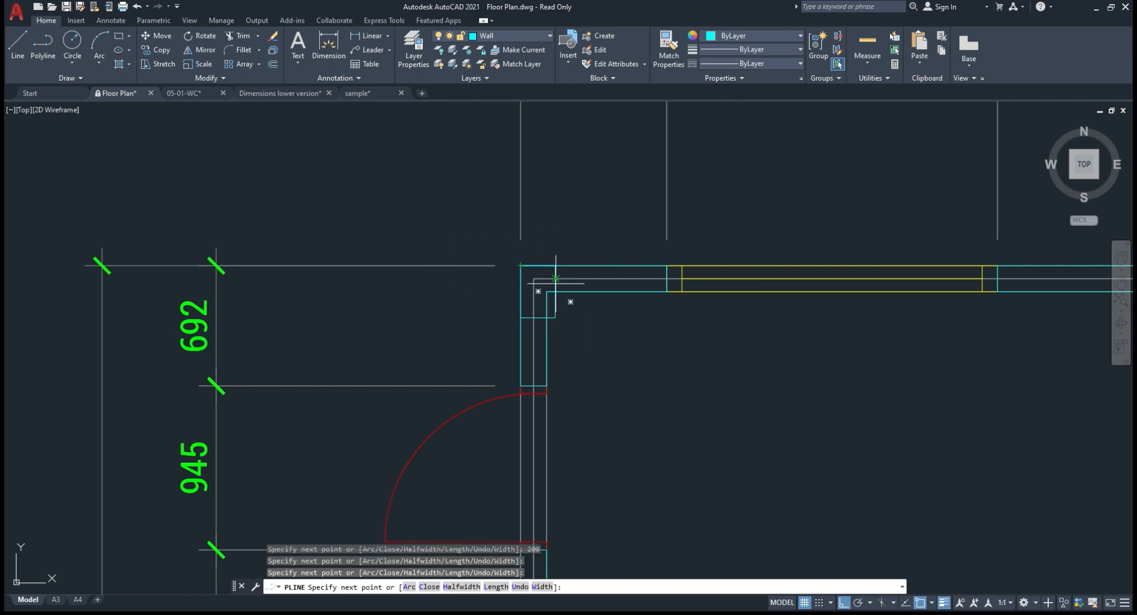
key(Escape)
Step: Move the column outline horizontally out of the wall corner into the empty space left of the dimensions
click(501, 248)
click(573, 337)
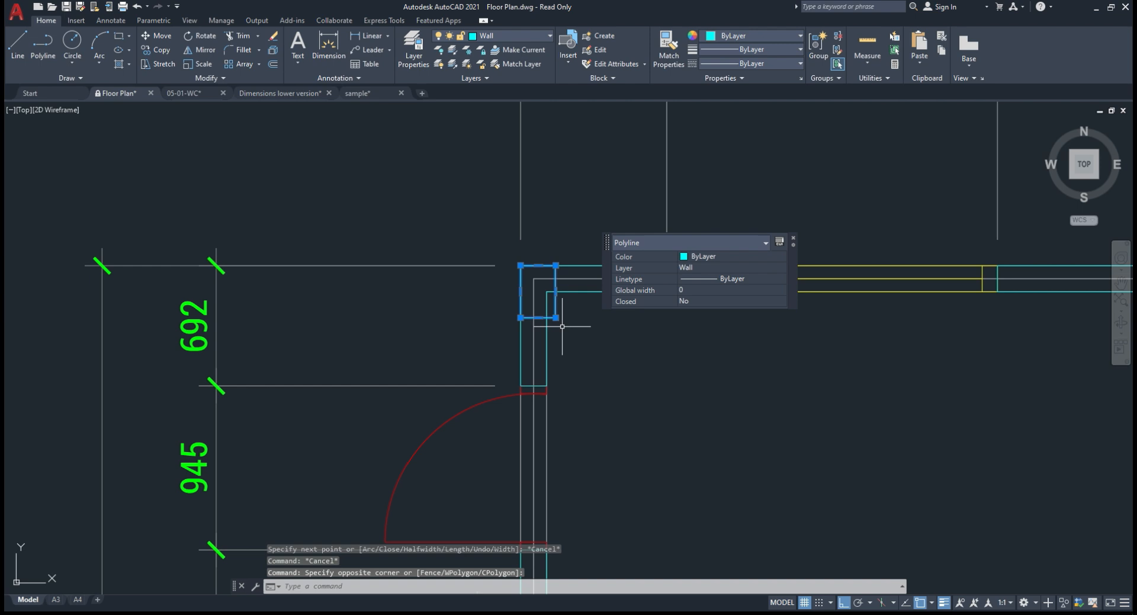
scroll(566, 277, up, 2)
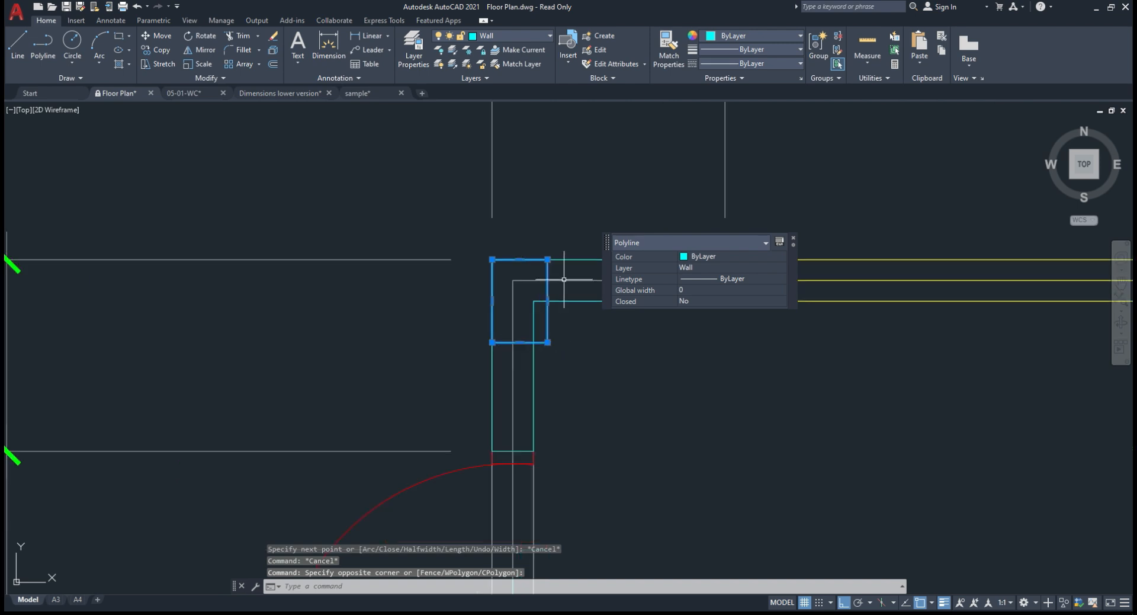
scroll(566, 334, down, 2)
text(m)
key(Return)
click(595, 349)
middle_drag(392, 349, 819, 373)
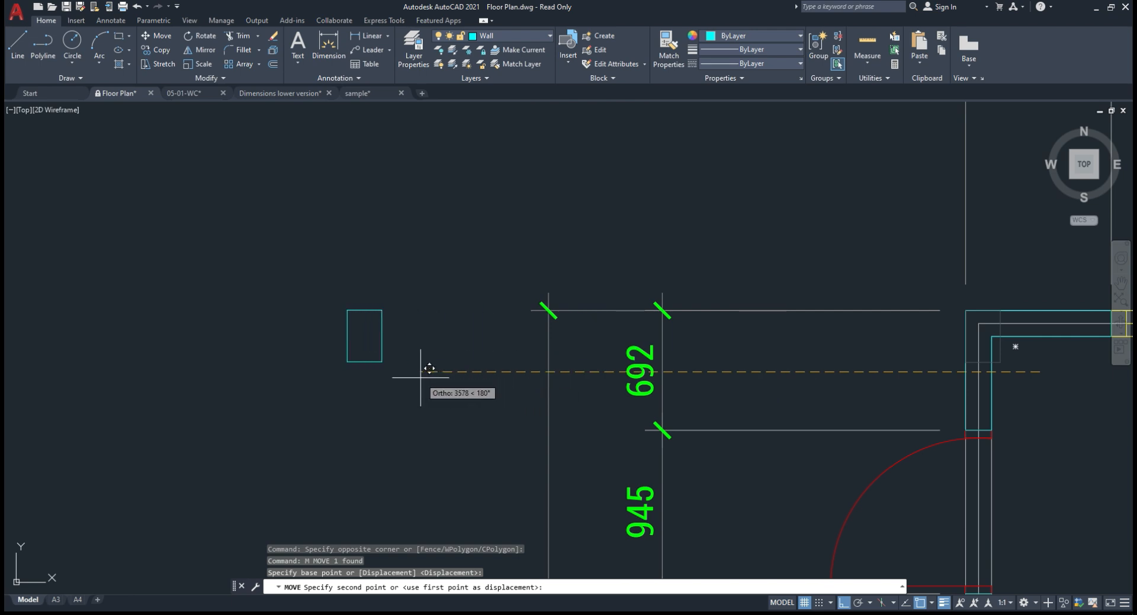
scroll(426, 370, down, 2)
middle_drag(394, 367, 423, 371)
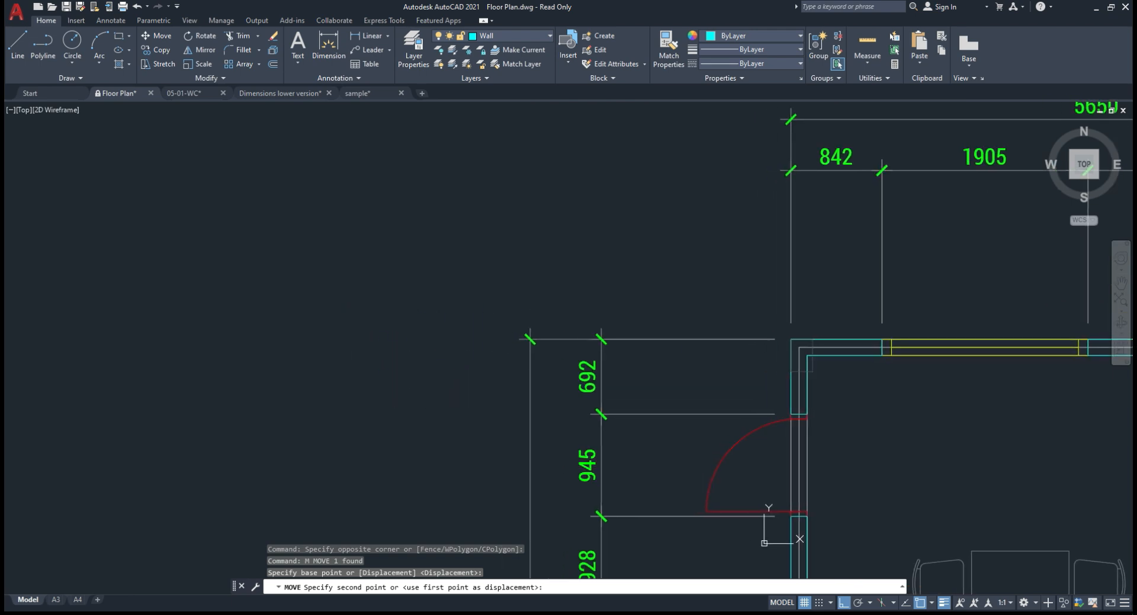
click(413, 380)
Step: Assign the column outline to the Column layer and make Column the current layer
scroll(407, 362, up, 2)
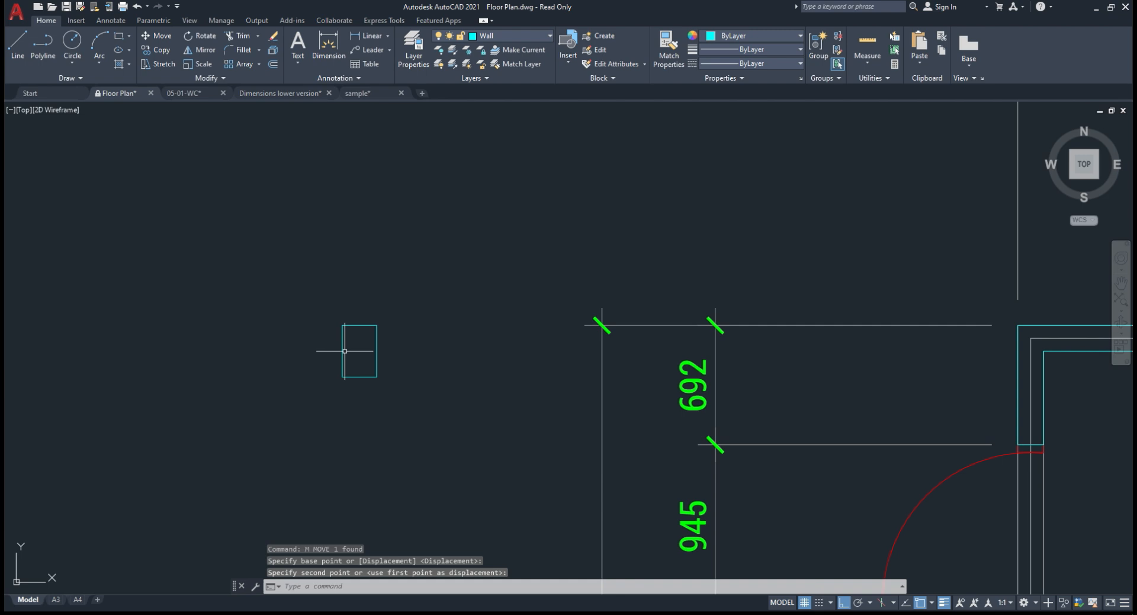
click(317, 296)
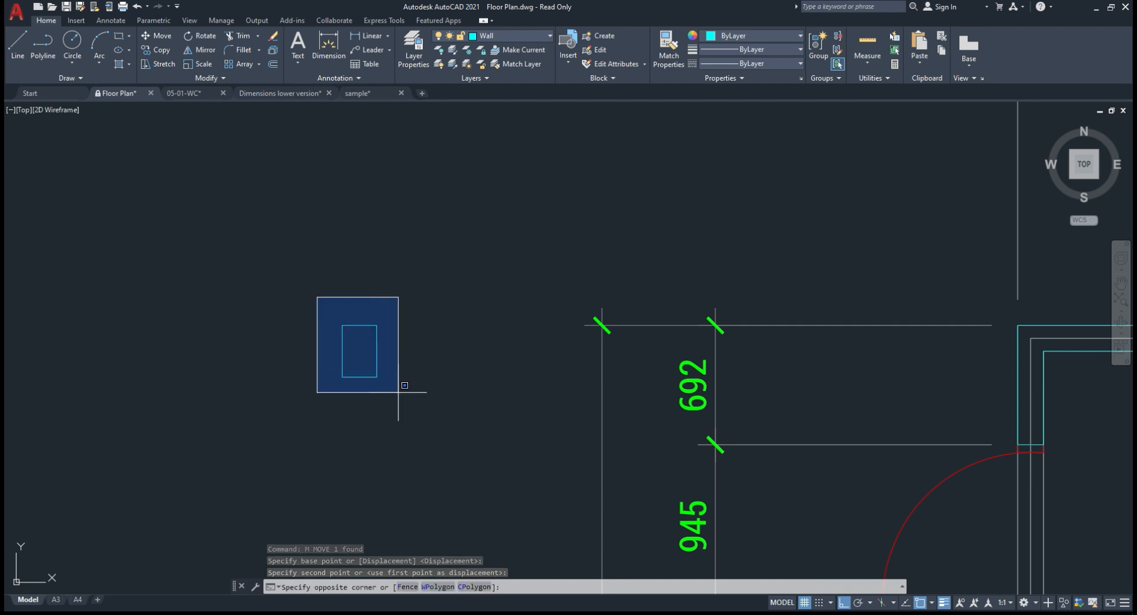
click(403, 388)
click(511, 36)
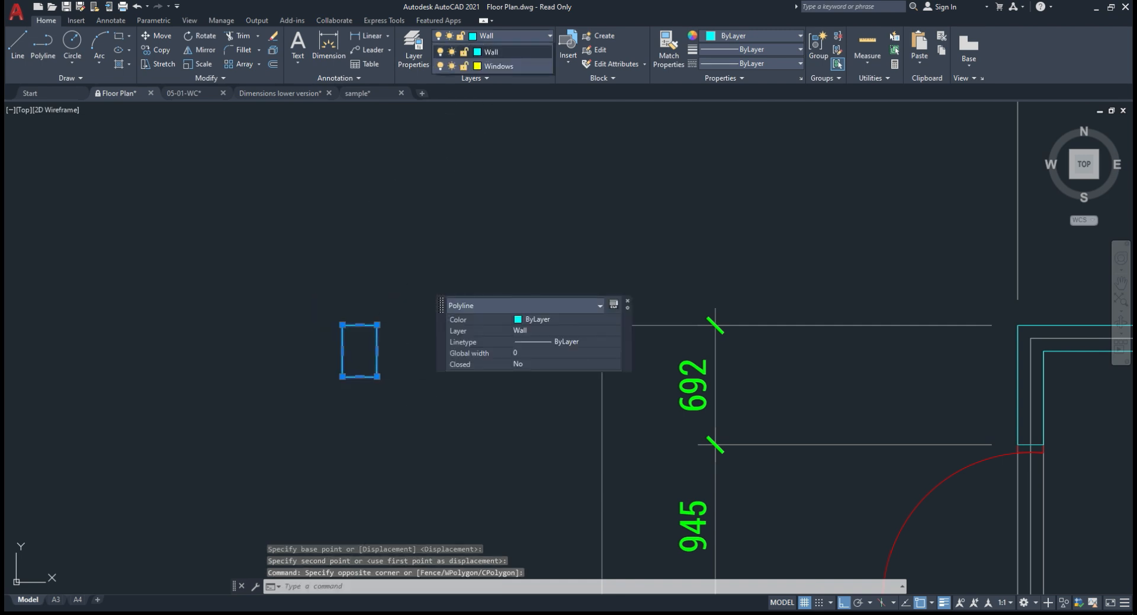
click(473, 91)
key(Return)
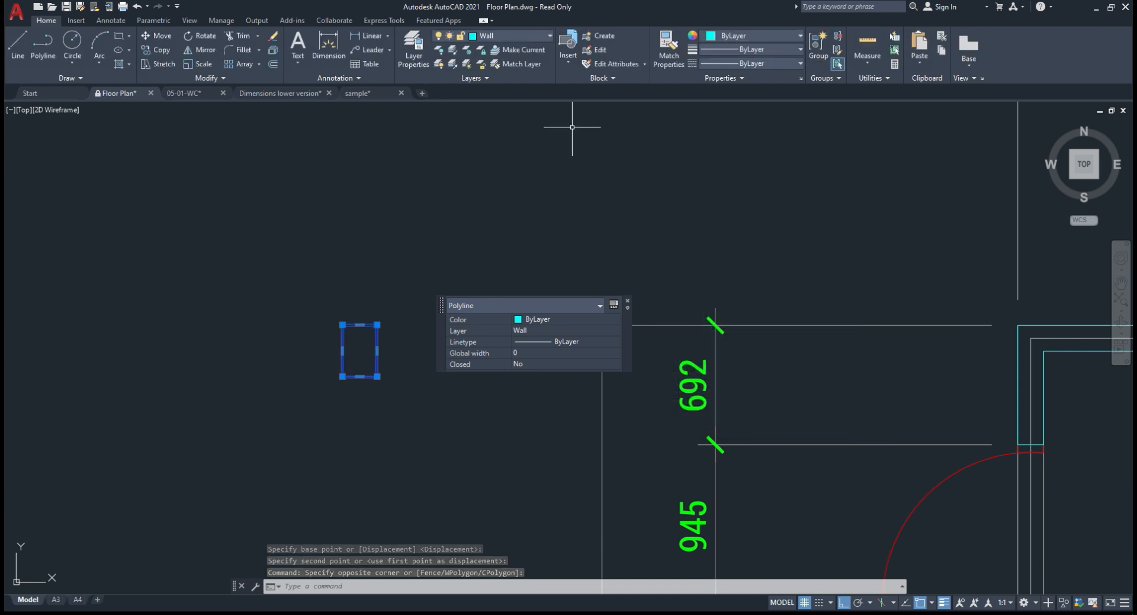
click(511, 36)
key(Escape)
key(Escape)
key(Escape)
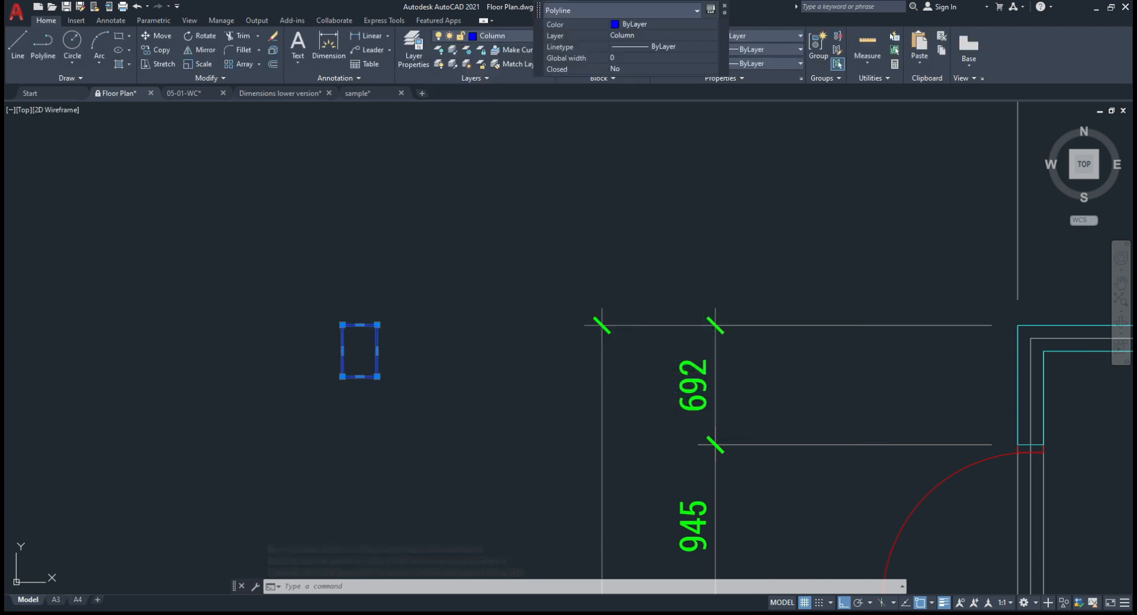
click(511, 36)
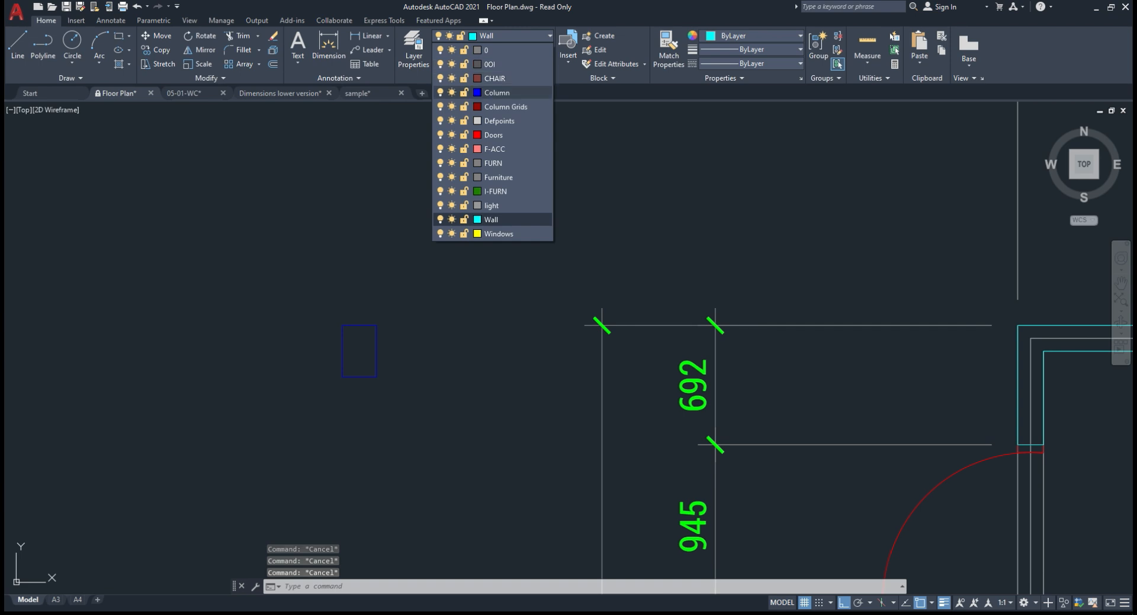
click(496, 92)
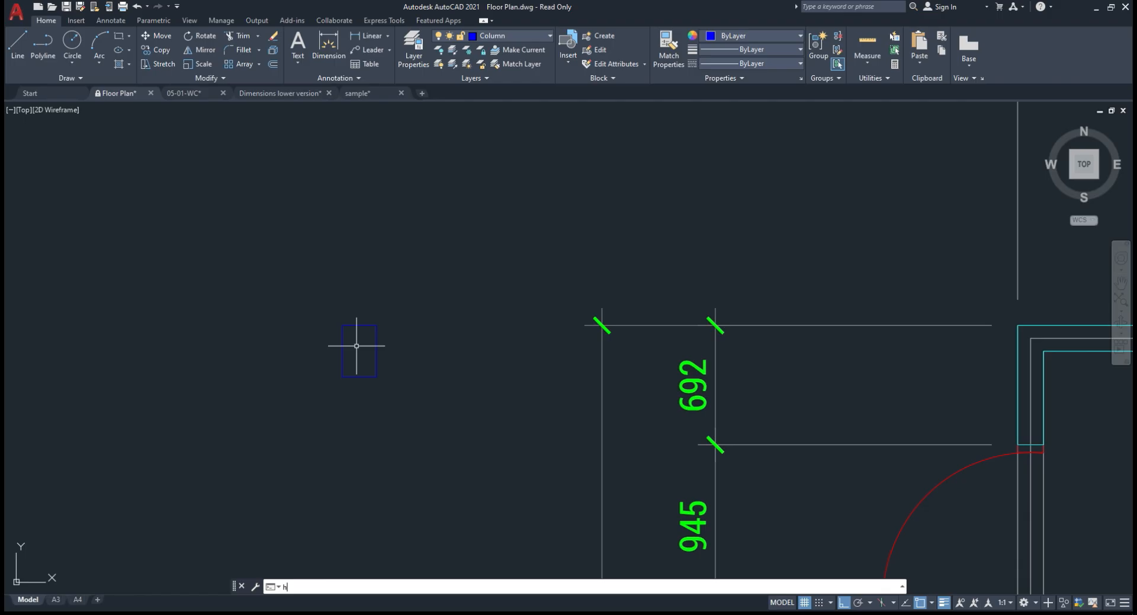
Step: Hatch the inside of the column outline with the SOLID pattern
text(H)
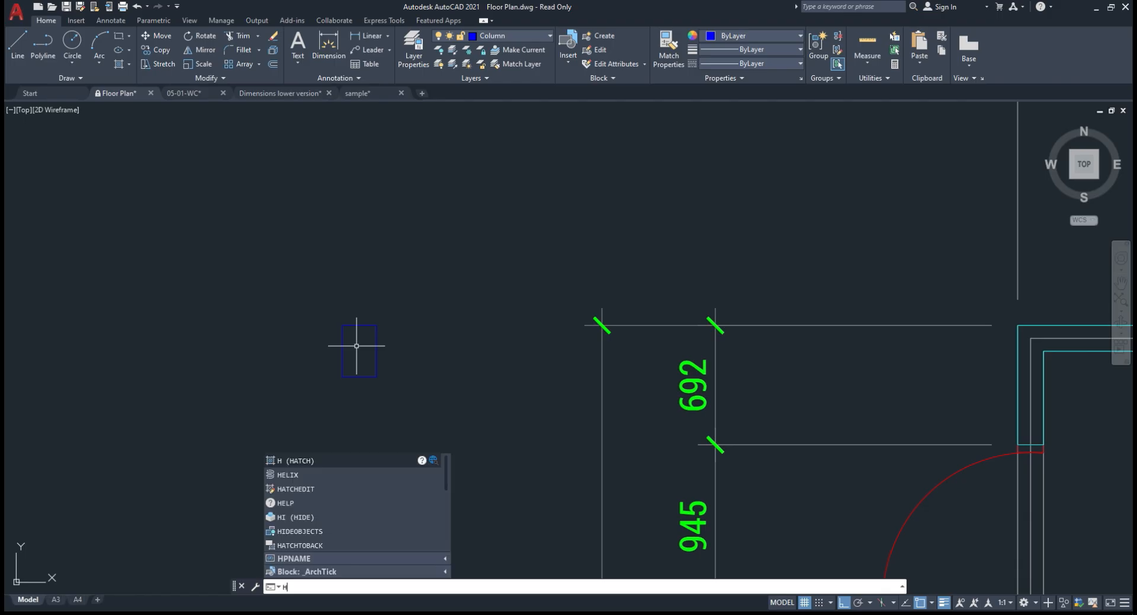
key(Return)
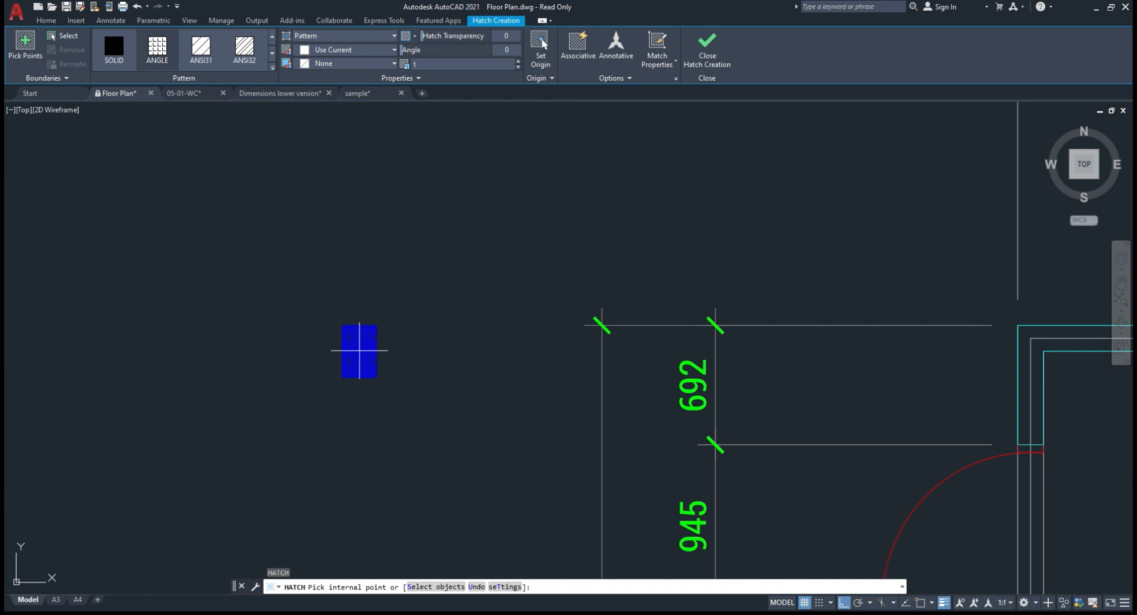
click(273, 67)
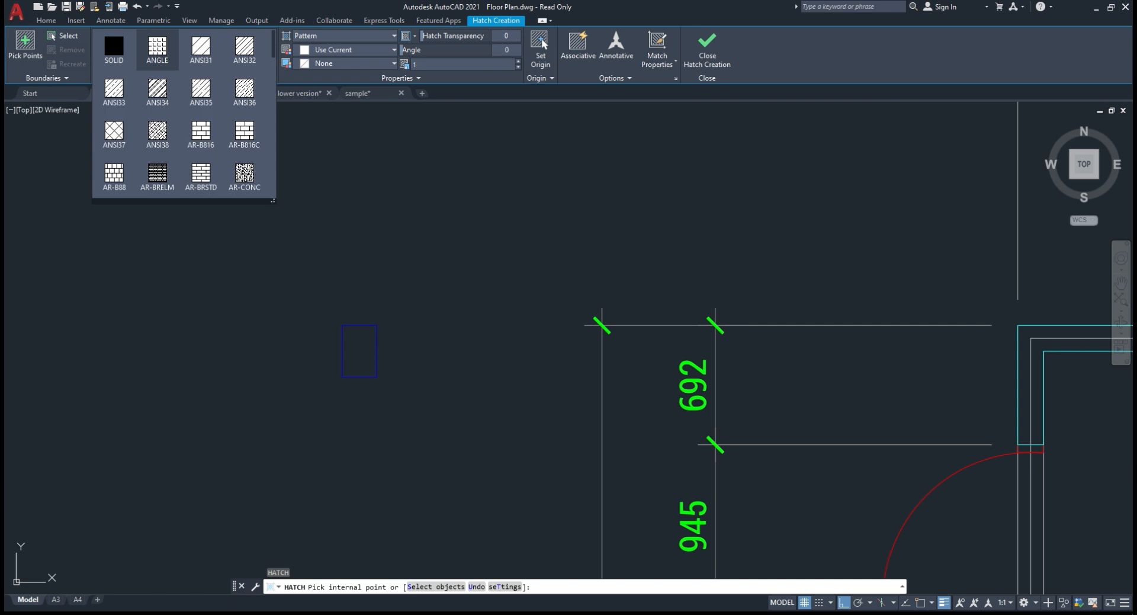
scroll(210, 139, down, 1)
scroll(210, 139, up, 1)
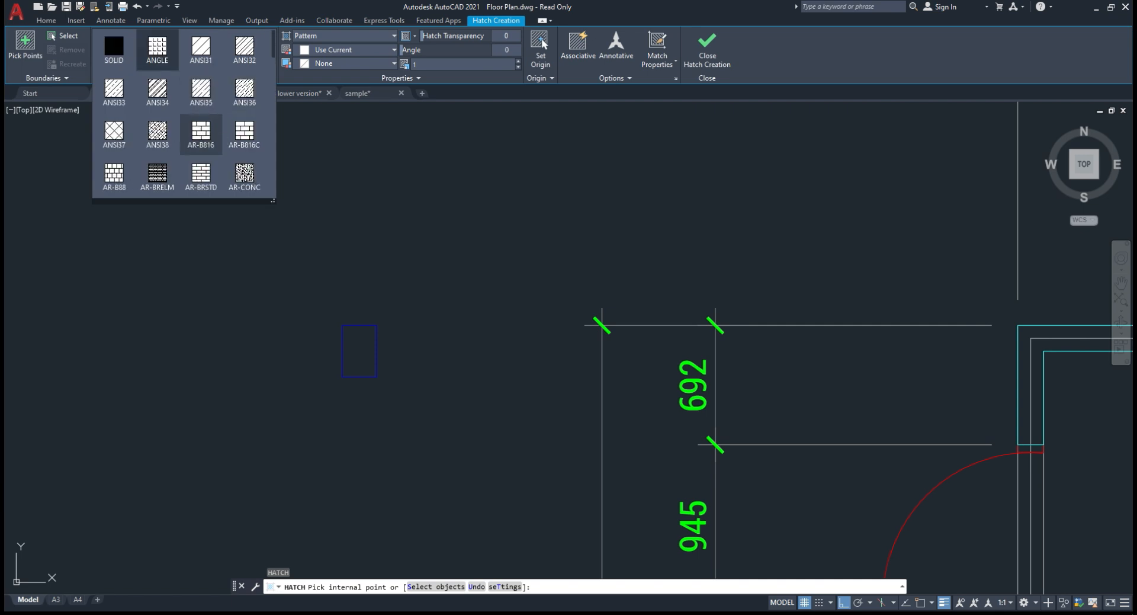
scroll(200, 177, down, 1)
scroll(200, 176, up, 1)
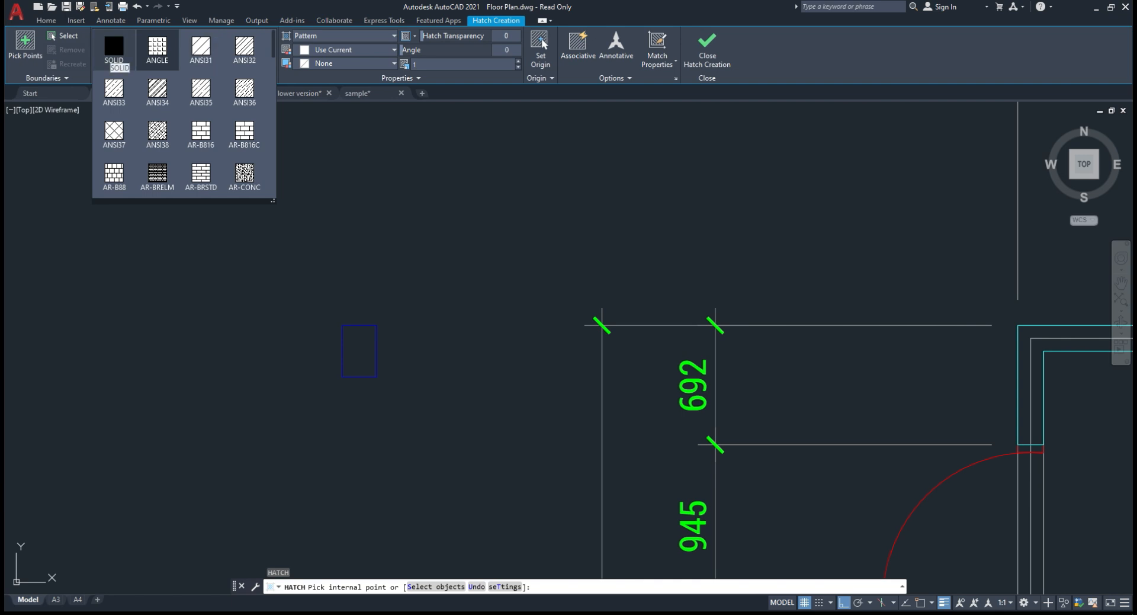
click(114, 47)
click(363, 351)
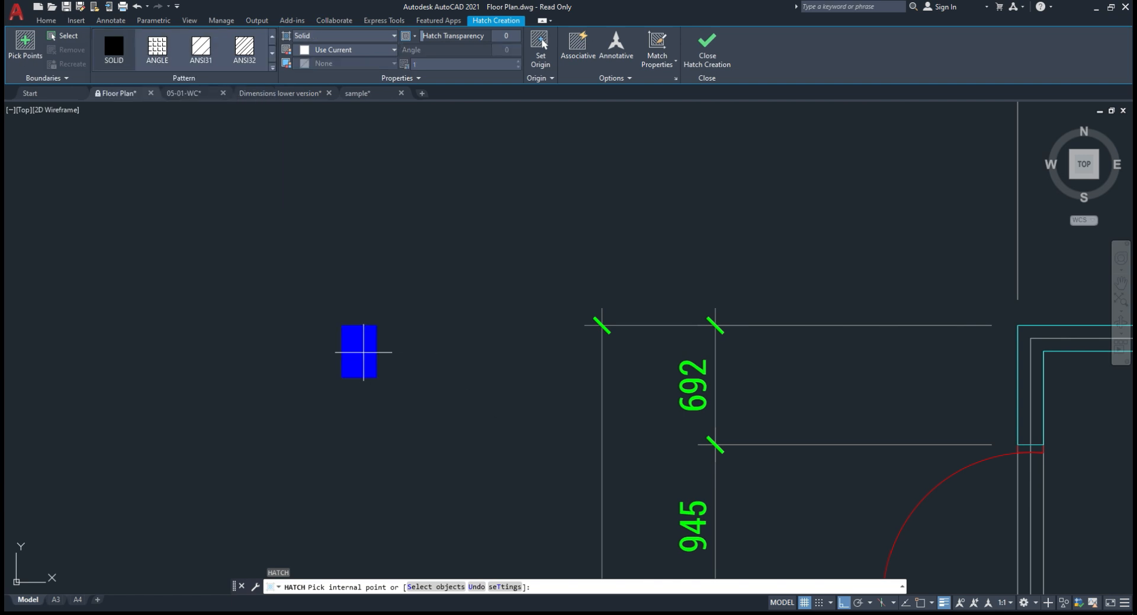
click(363, 347)
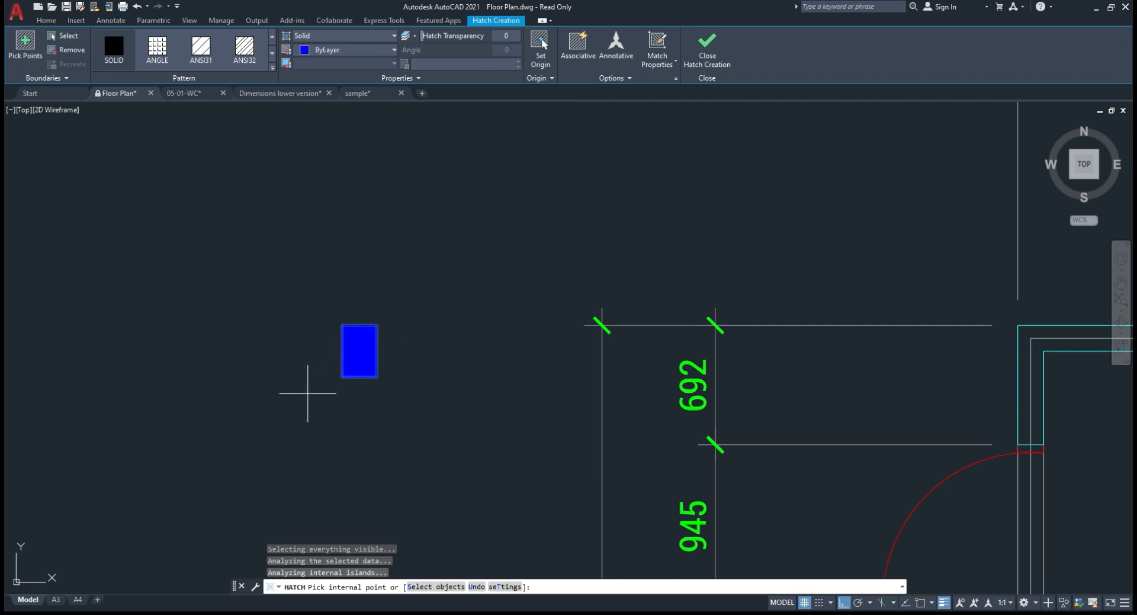
key(Return)
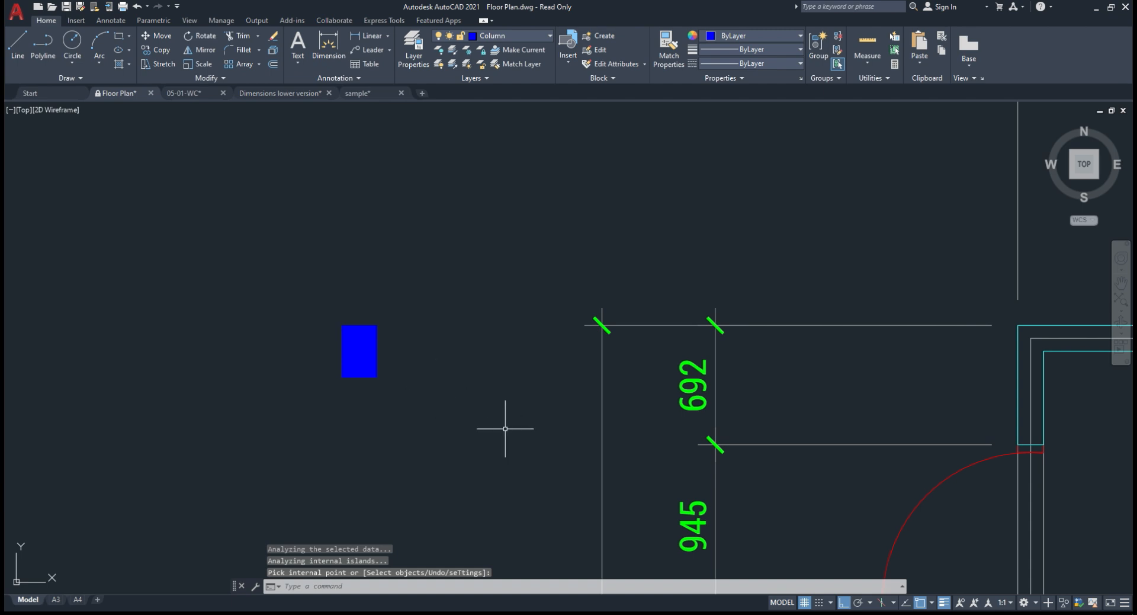
key(Escape)
key(Escape)
click(317, 285)
click(401, 400)
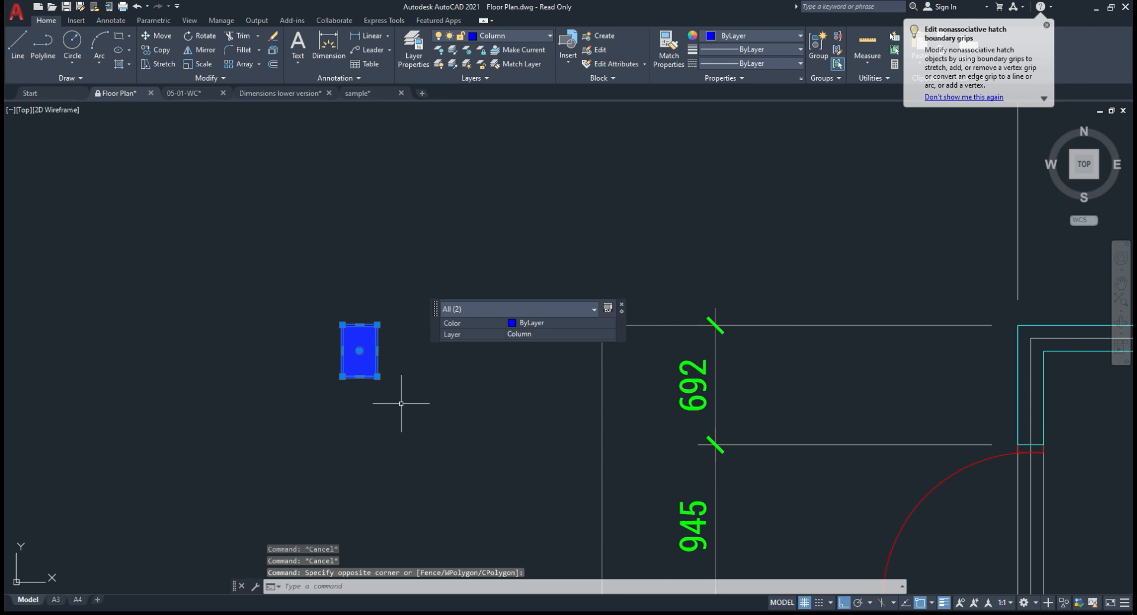
key(Escape)
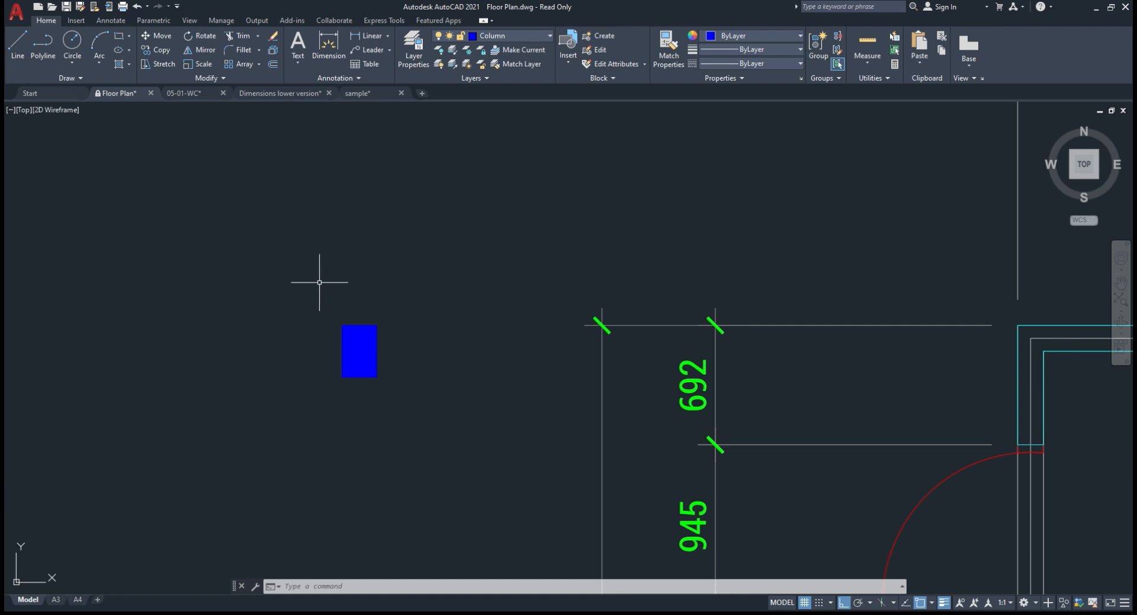
Step: Convert the column outline and its solid hatch into a block named Column 1
drag(318, 279, 415, 439)
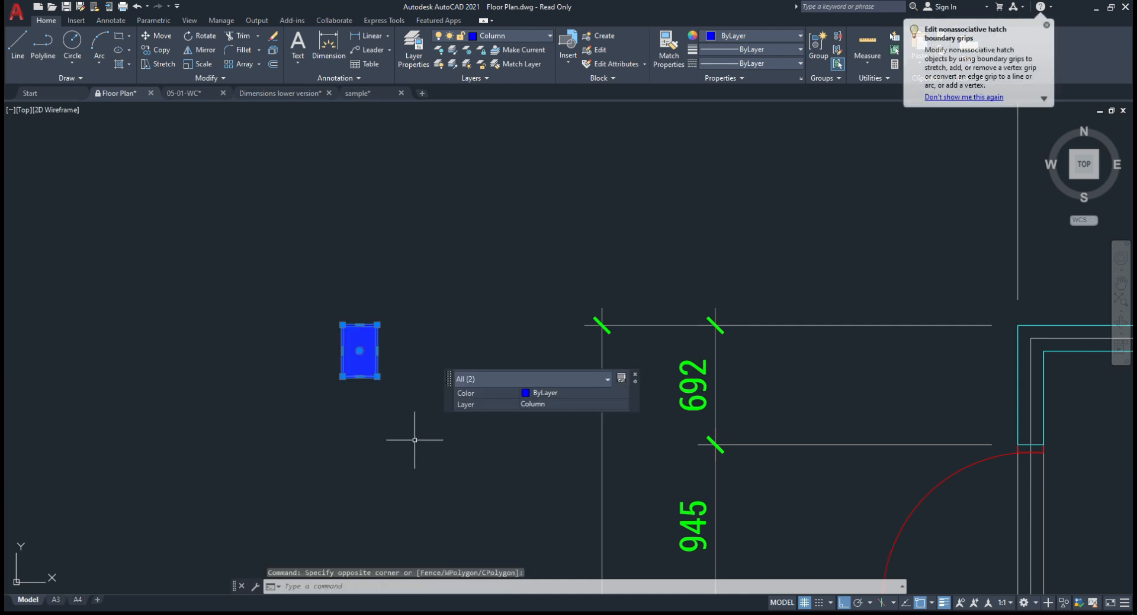
text(block)
key(Return)
text(Column 1)
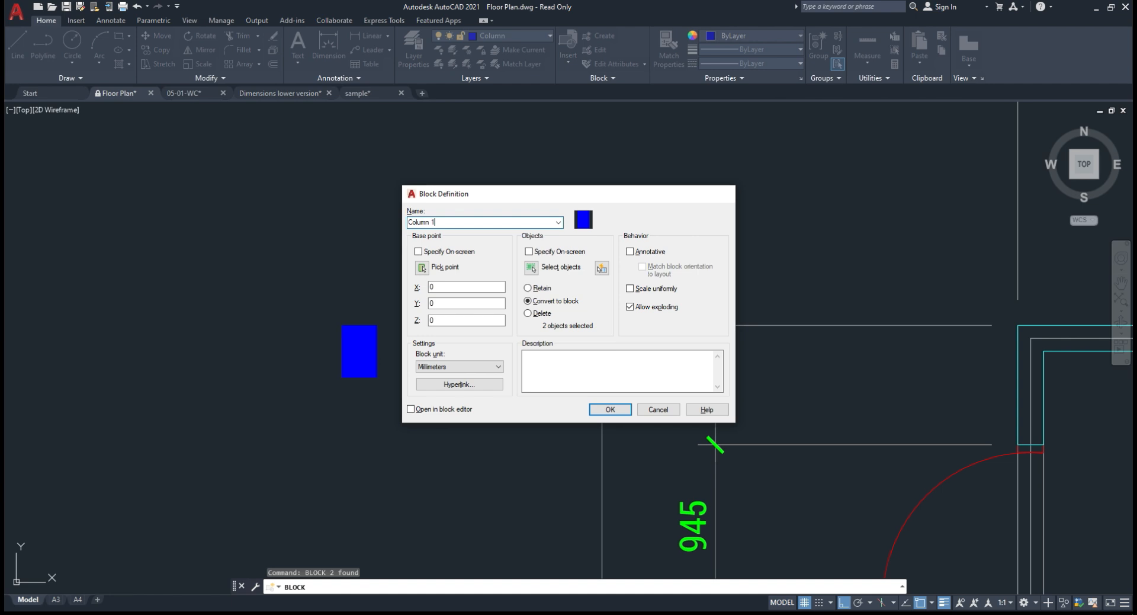
key(Return)
Step: Copy the Column 1 block from its geometric centre onto the centreline intersection at the house's upper-left wall corner
click(307, 299)
click(409, 432)
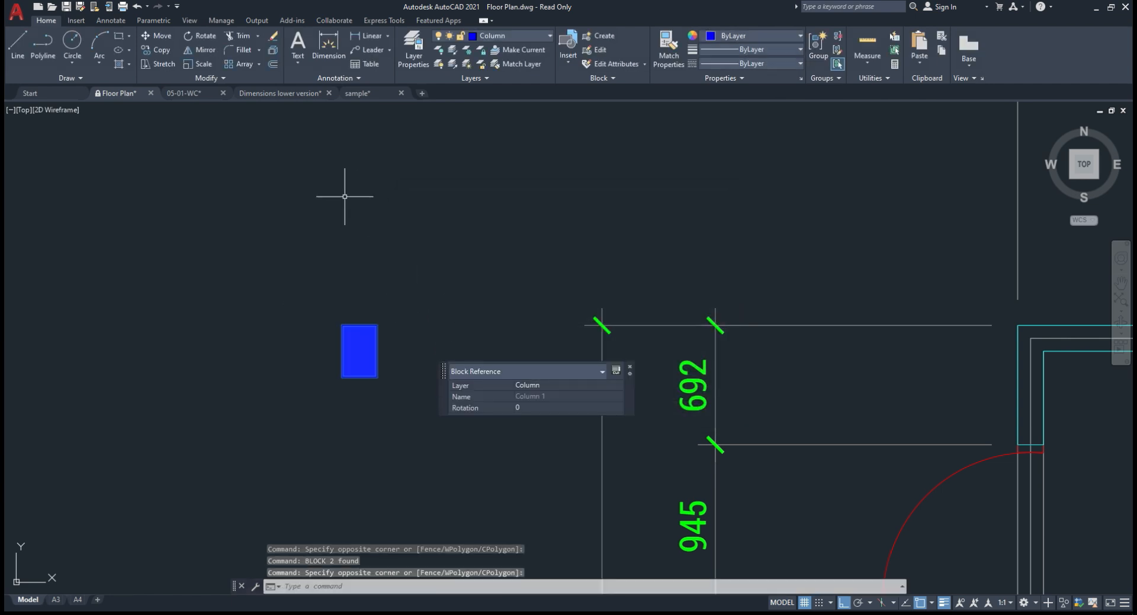
text(co)
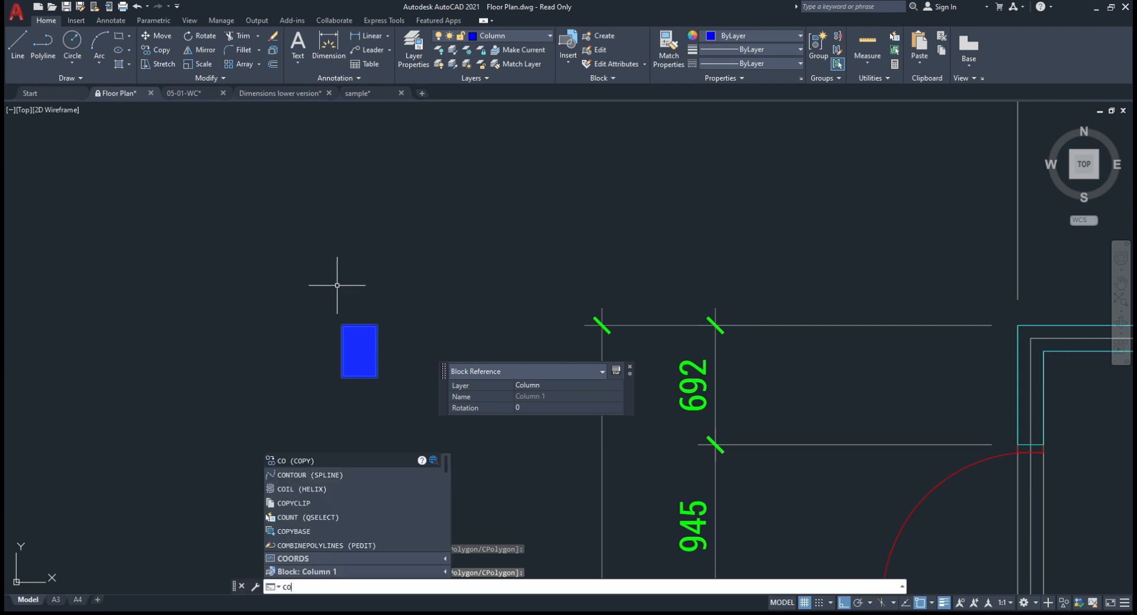
key(Return)
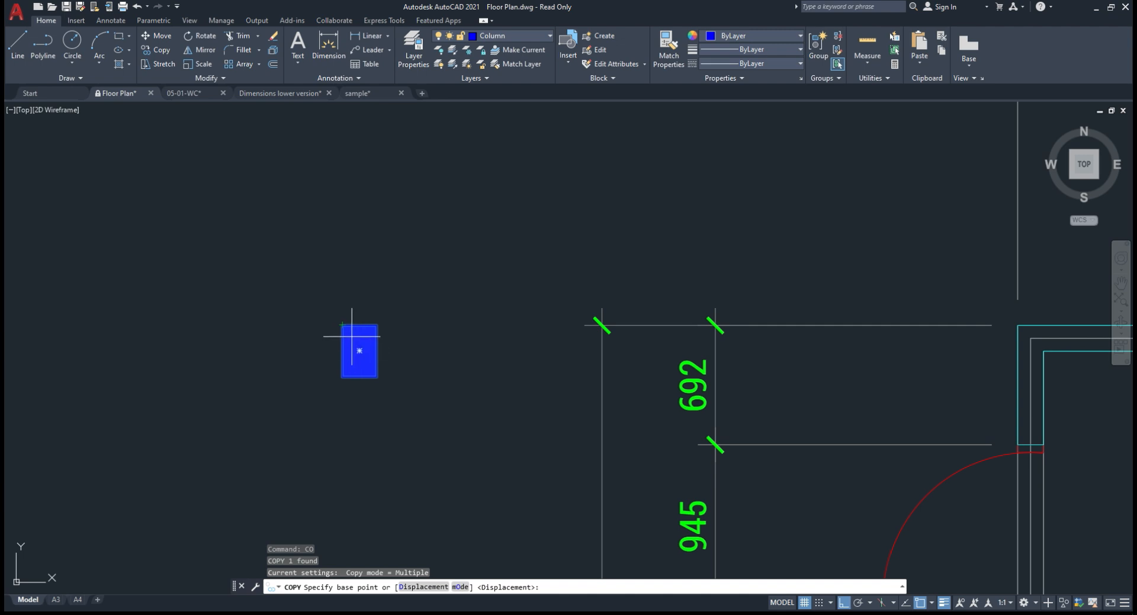
click(359, 350)
scroll(237, 275, down, 5)
scroll(389, 279, up, 7)
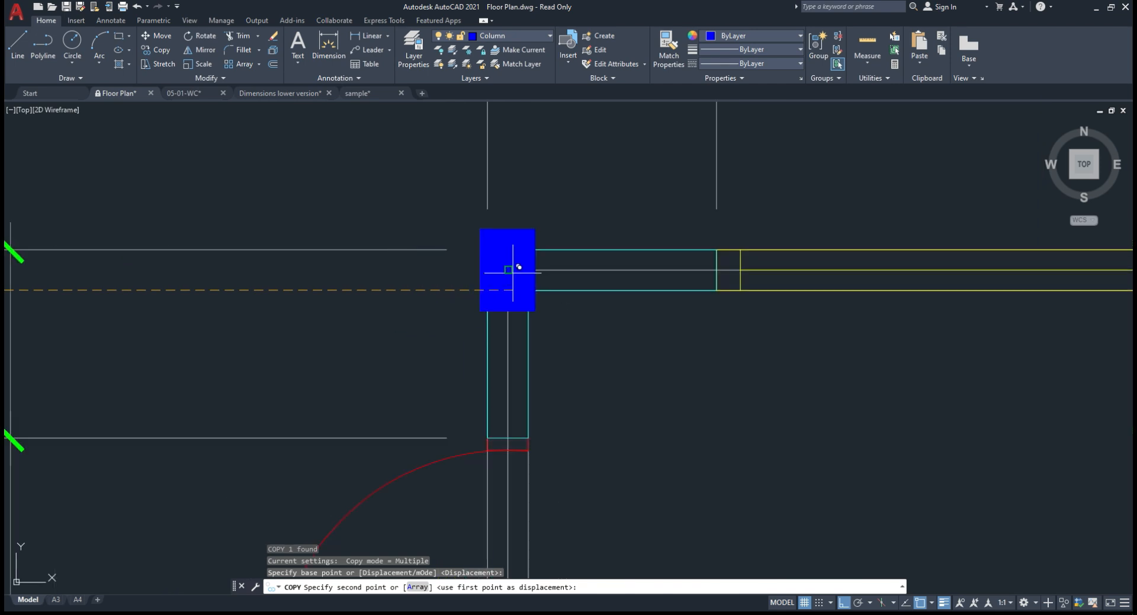
click(508, 270)
key(Escape)
key(Escape)
Step: Move the corner column straight down from its upper-right corner so its top edge sits just above the outer wall face
middle_drag(570, 295, 497, 324)
scroll(451, 257, down, 2)
scroll(497, 288, up, 2)
click(435, 241)
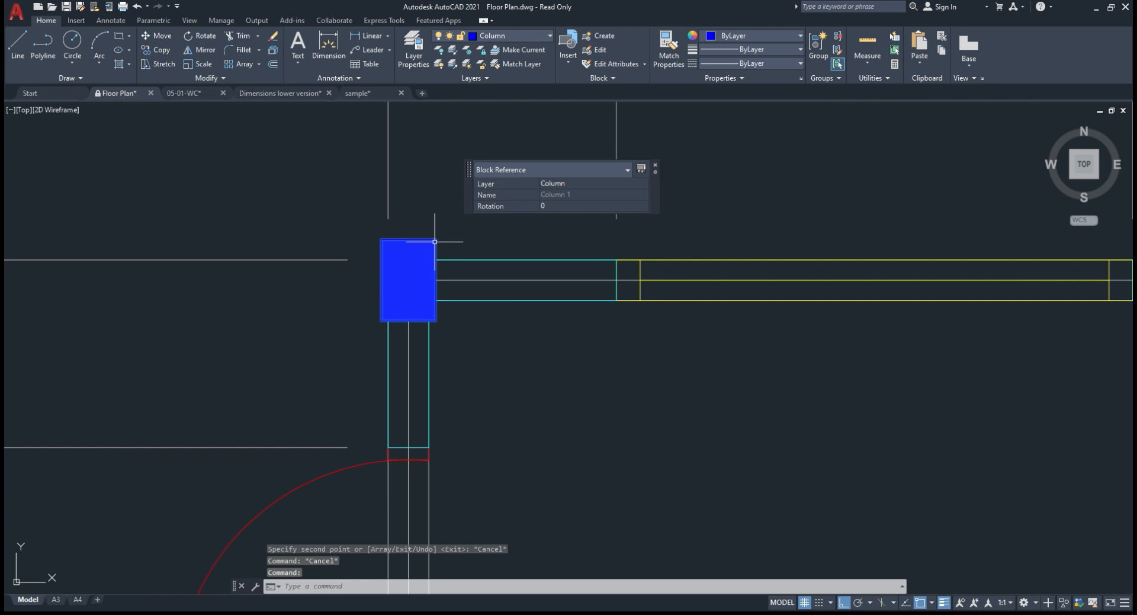
scroll(433, 256, up, 4)
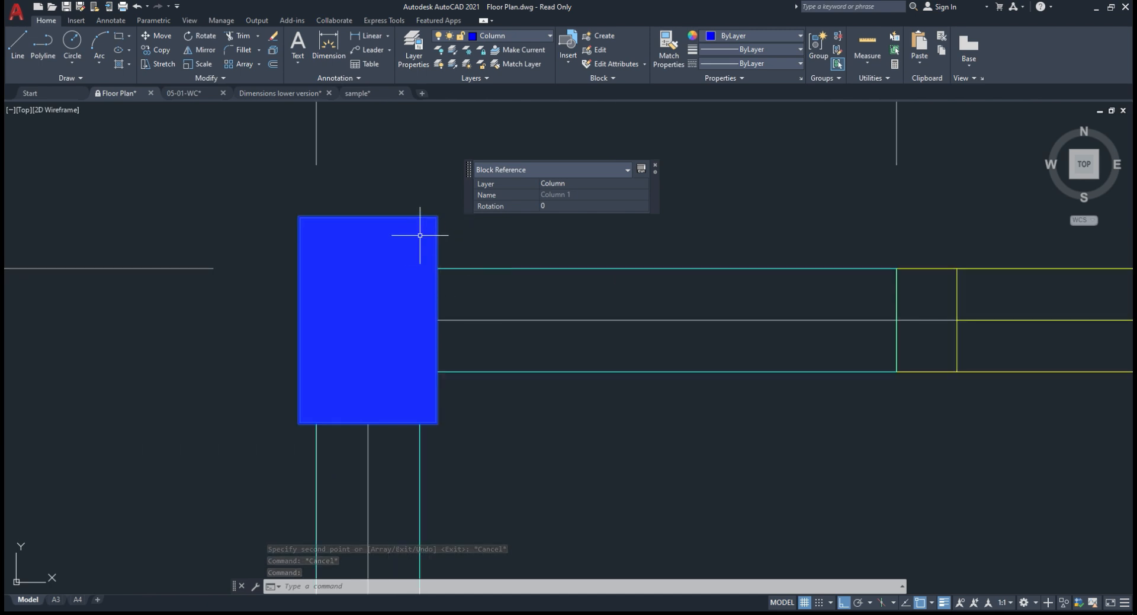
text(m)
key(Return)
click(438, 217)
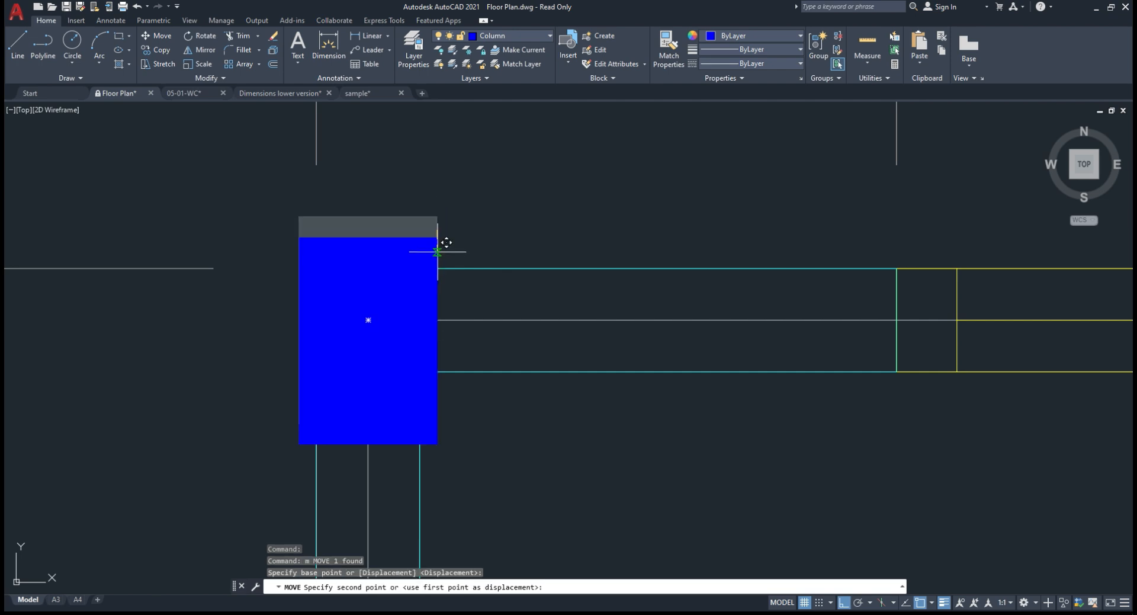
click(437, 254)
Step: Move the corner column left so its lower-right corner meets the inner face of the vertical wall
middle_drag(339, 444, 355, 380)
scroll(450, 303, down, 4)
scroll(447, 339, up, 5)
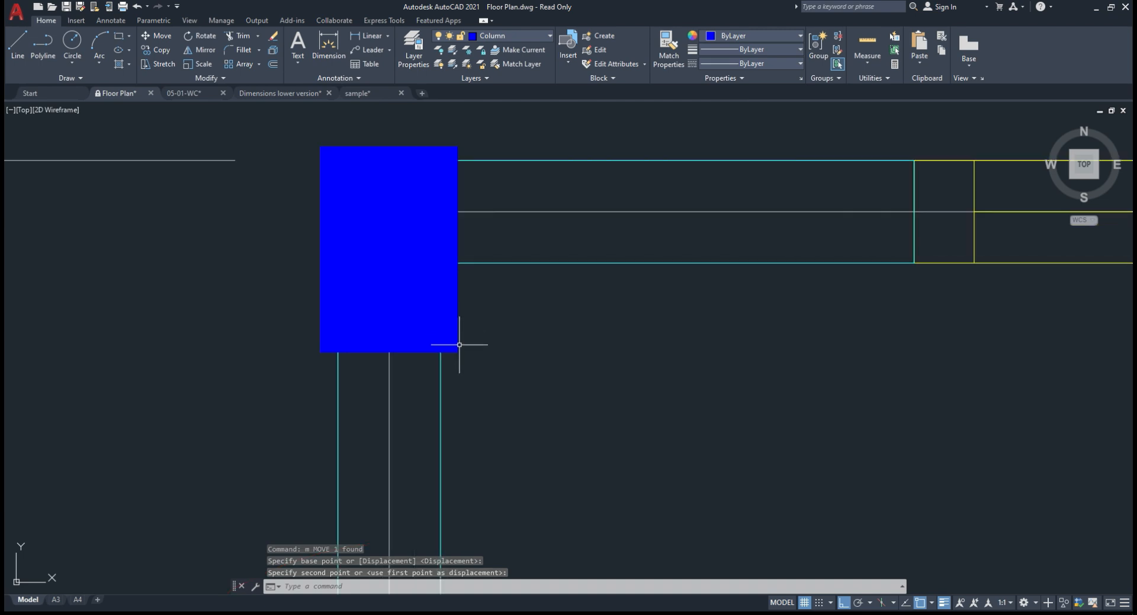
click(459, 344)
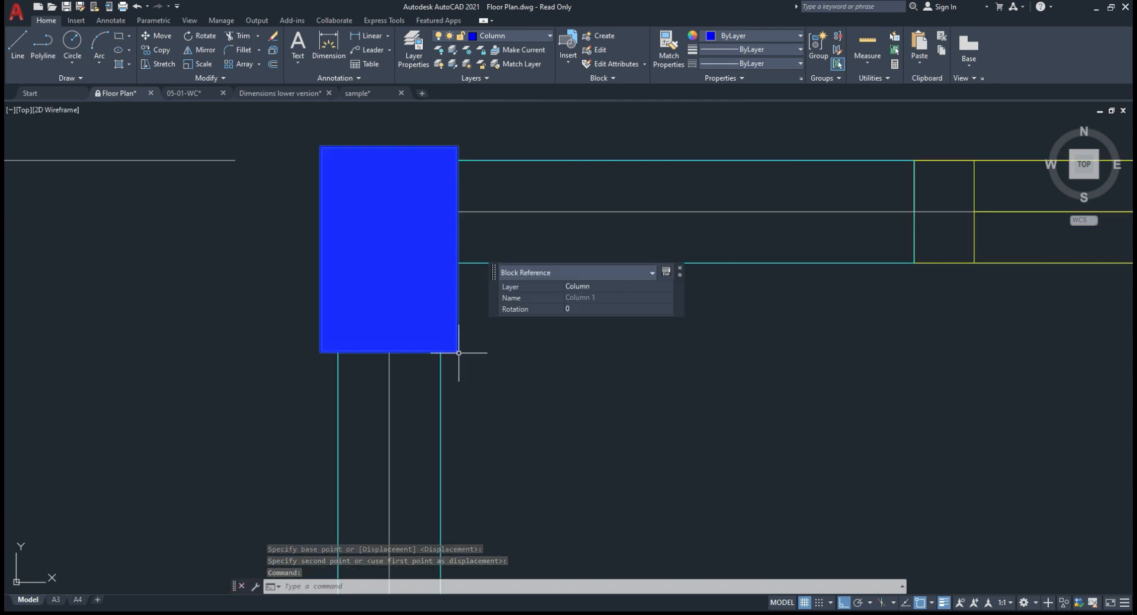
text(m)
key(Return)
click(459, 352)
click(441, 352)
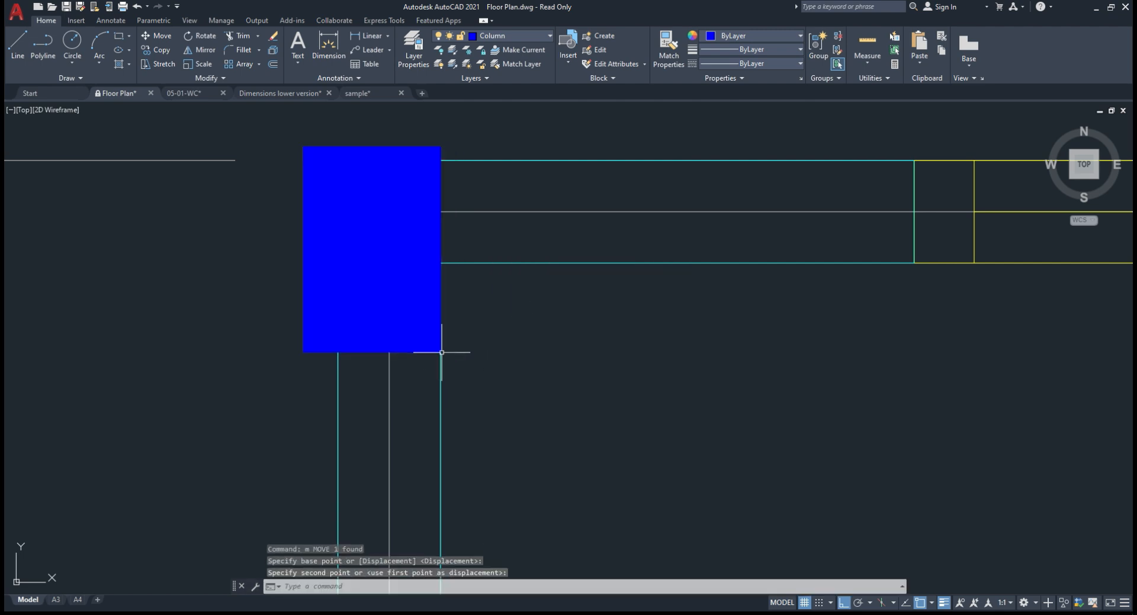
scroll(489, 344, down, 2)
scroll(489, 342, down, 2)
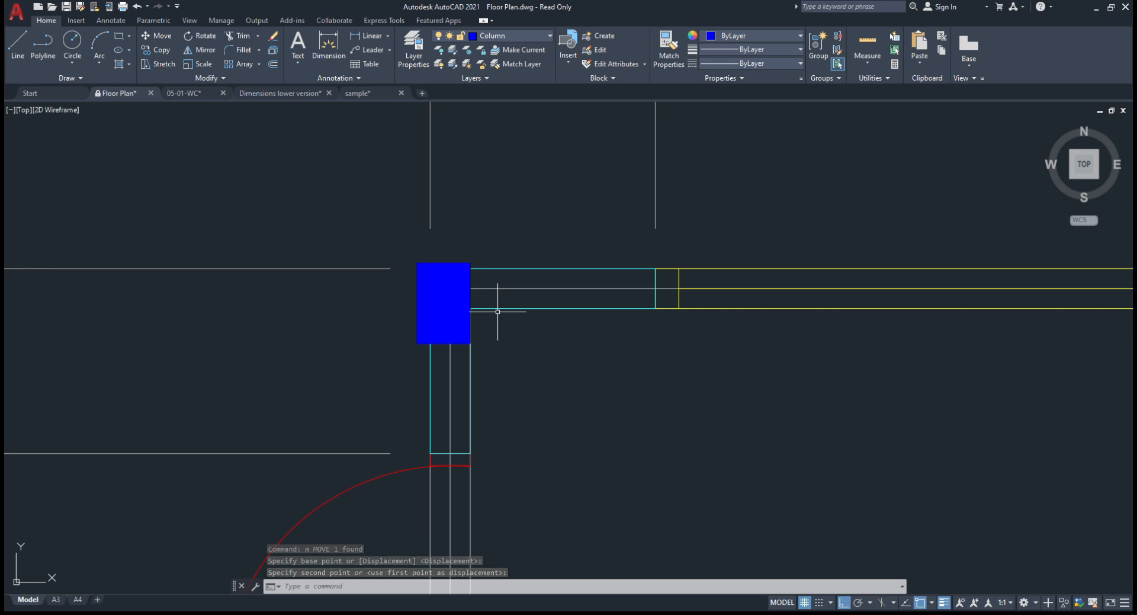
text(M)
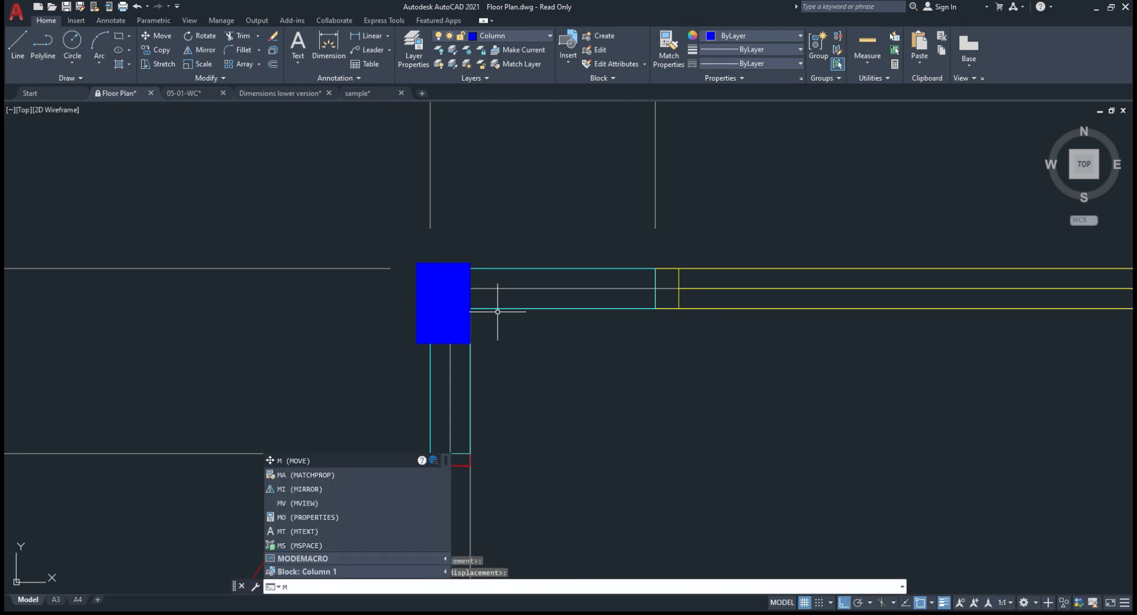
text(V)
key(Return)
scroll(442, 349, up, 5)
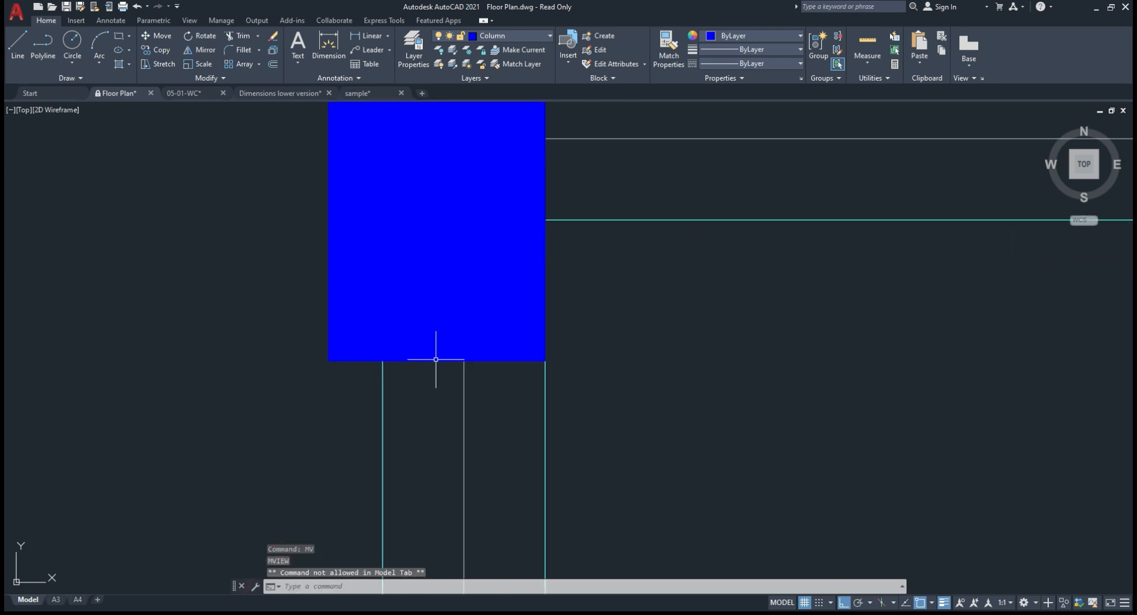
key(Escape)
key(Escape)
Step: Move the corner column by the midpoint of its lower edge onto the vertical wall's centreline
click(431, 346)
text(m)
key(Return)
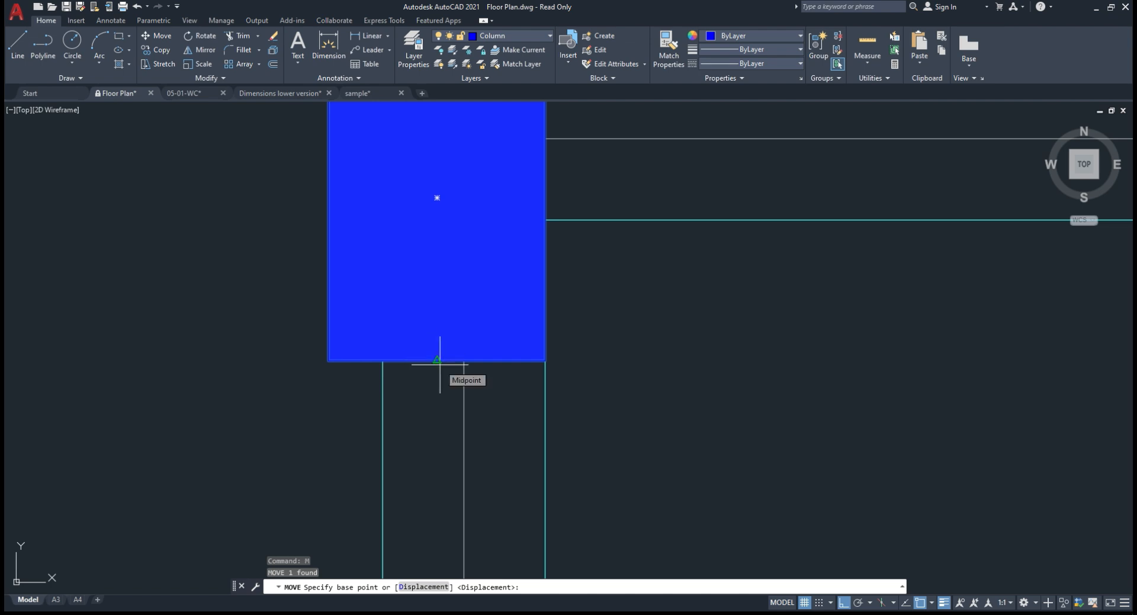
click(438, 361)
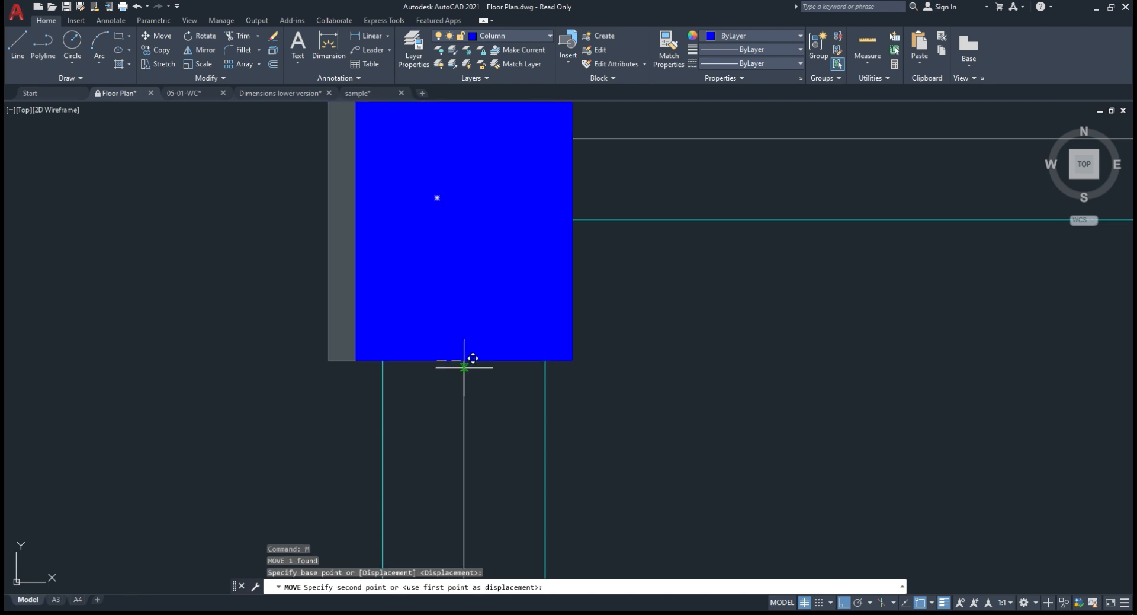
click(464, 360)
scroll(437, 378, down, 2)
scroll(519, 244, down, 3)
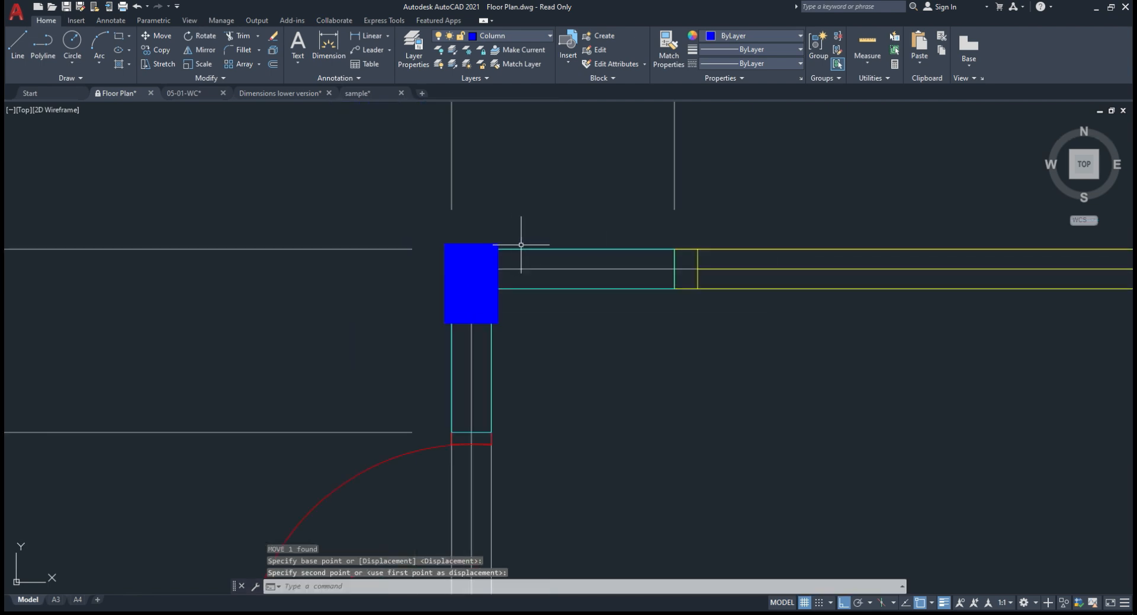
Step: Copy the upper-left corner column from its geometric centre horizontally to the house's upper-right wall corner
scroll(363, 310, down, 2)
click(382, 261)
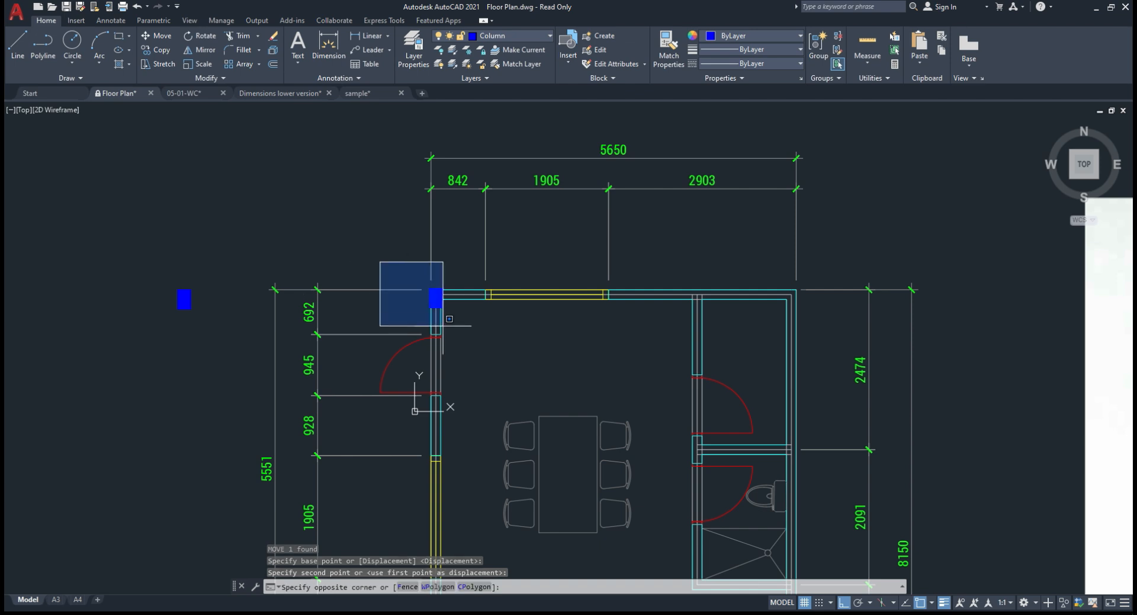
click(450, 325)
text(co)
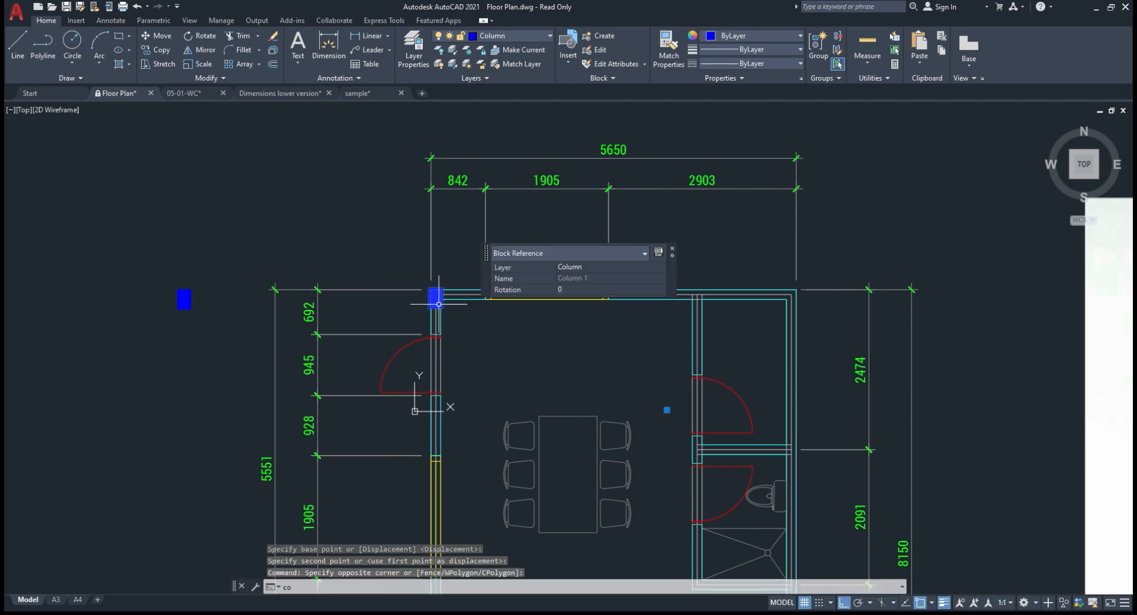
key(Return)
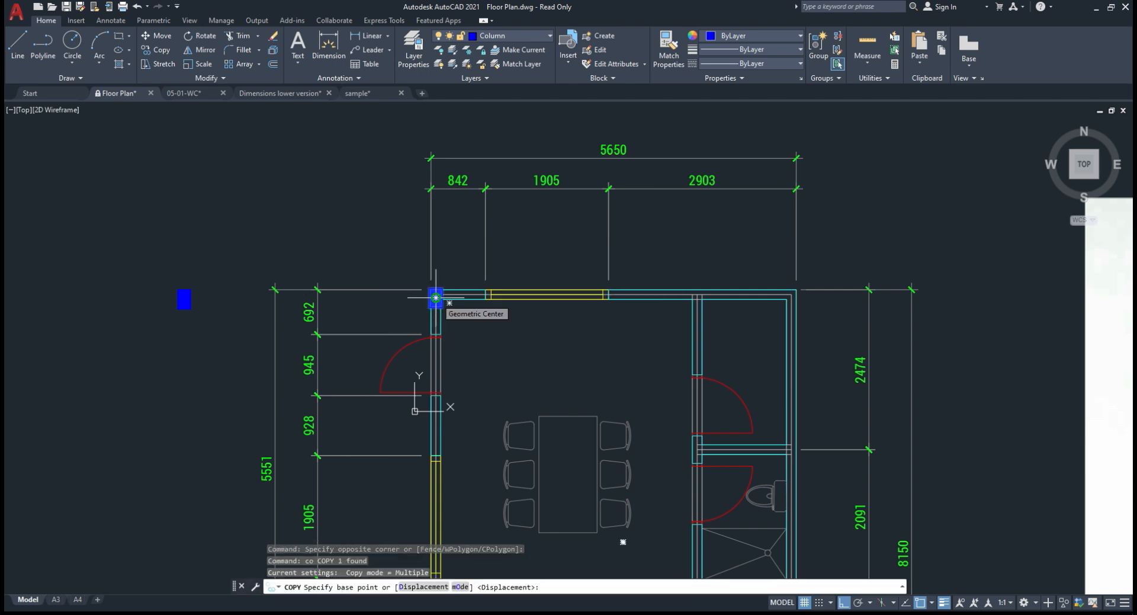
click(435, 297)
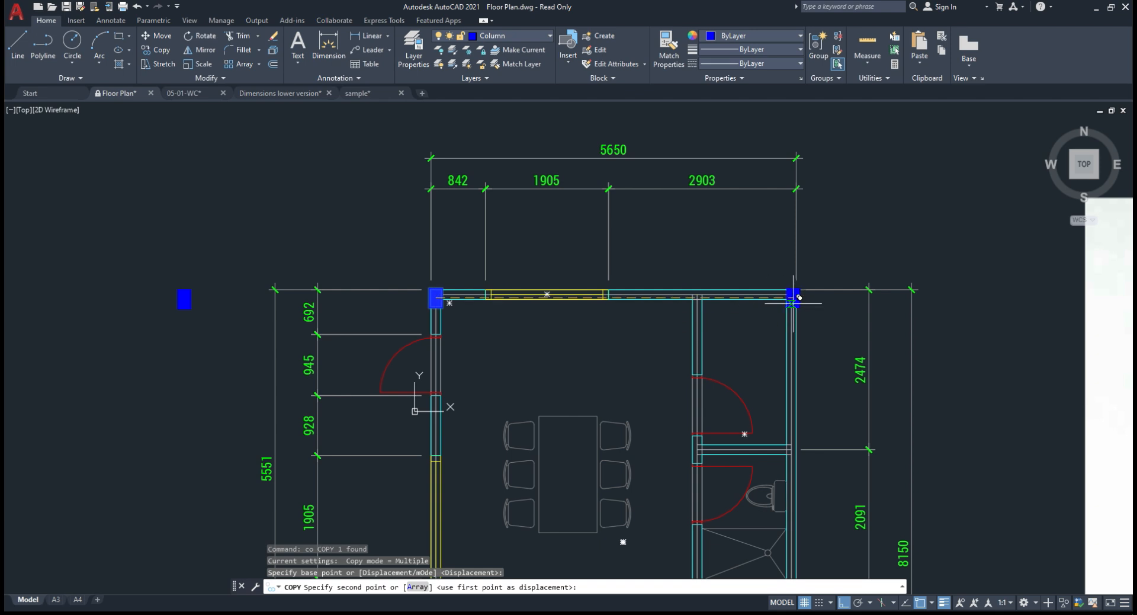
click(793, 297)
middle_drag(793, 297, 743, 247)
key(Escape)
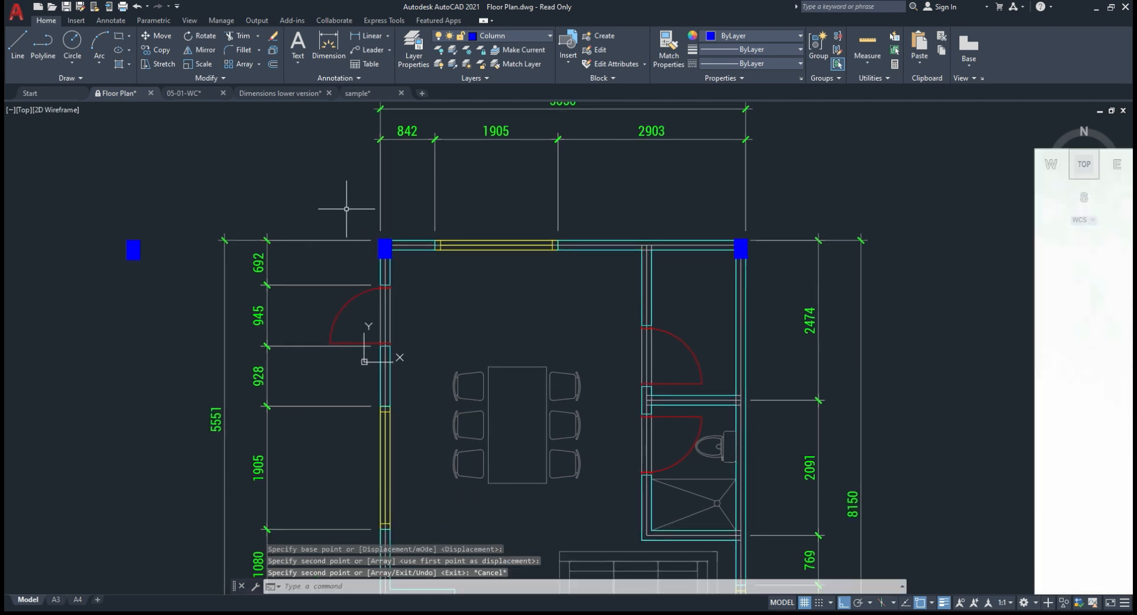
Step: Copy both upper corner columns straight down so the right-hand copy lands on the house's lower-right wall corner
click(368, 203)
click(408, 274)
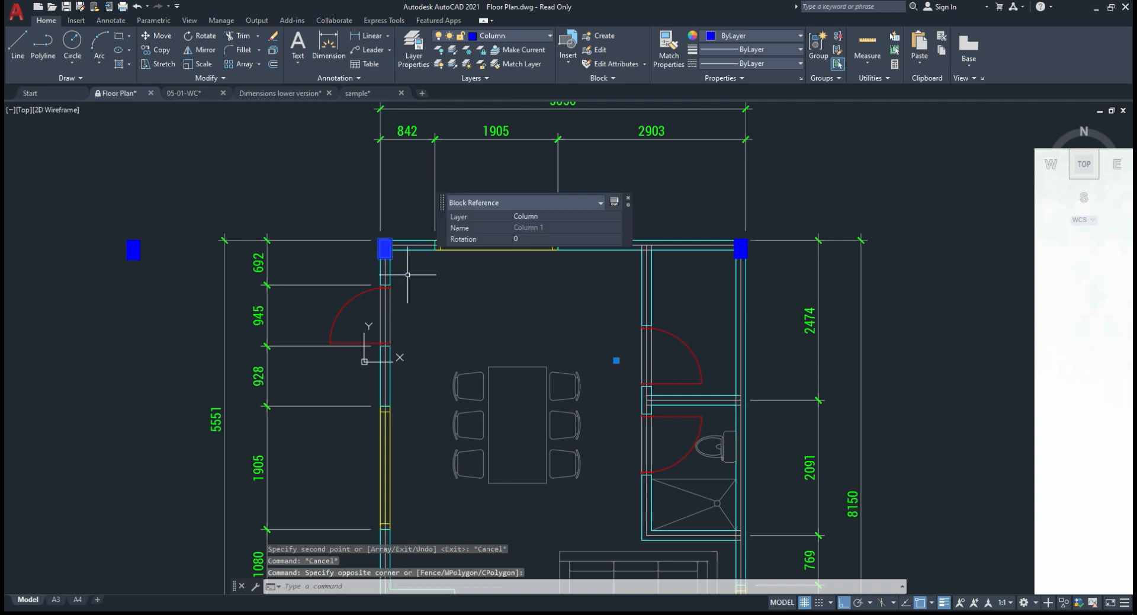
click(697, 216)
click(782, 299)
middle_drag(712, 305, 672, 245)
text(c)
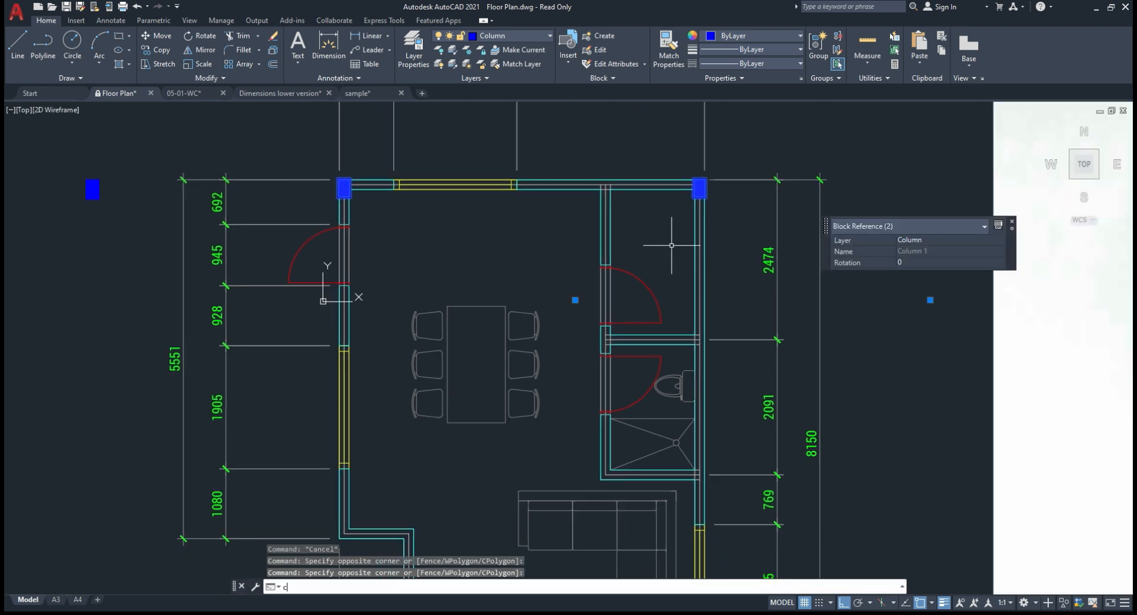
text(o)
key(Return)
click(700, 188)
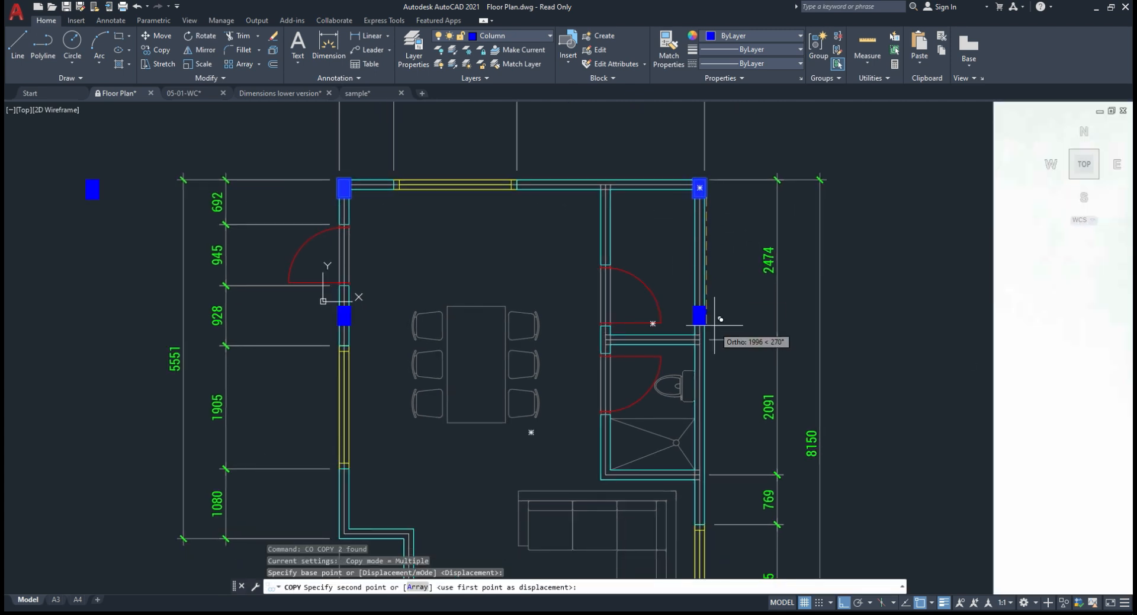
middle_drag(703, 315, 661, 134)
scroll(685, 503, up, 4)
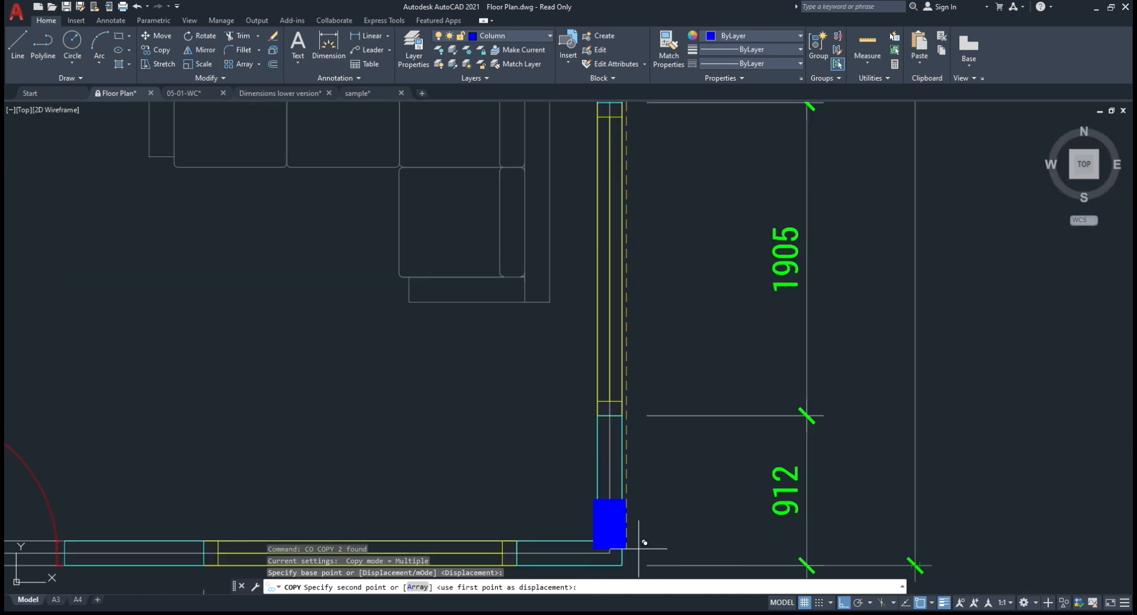
middle_drag(642, 572, 636, 516)
click(636, 510)
scroll(704, 468, down, 4)
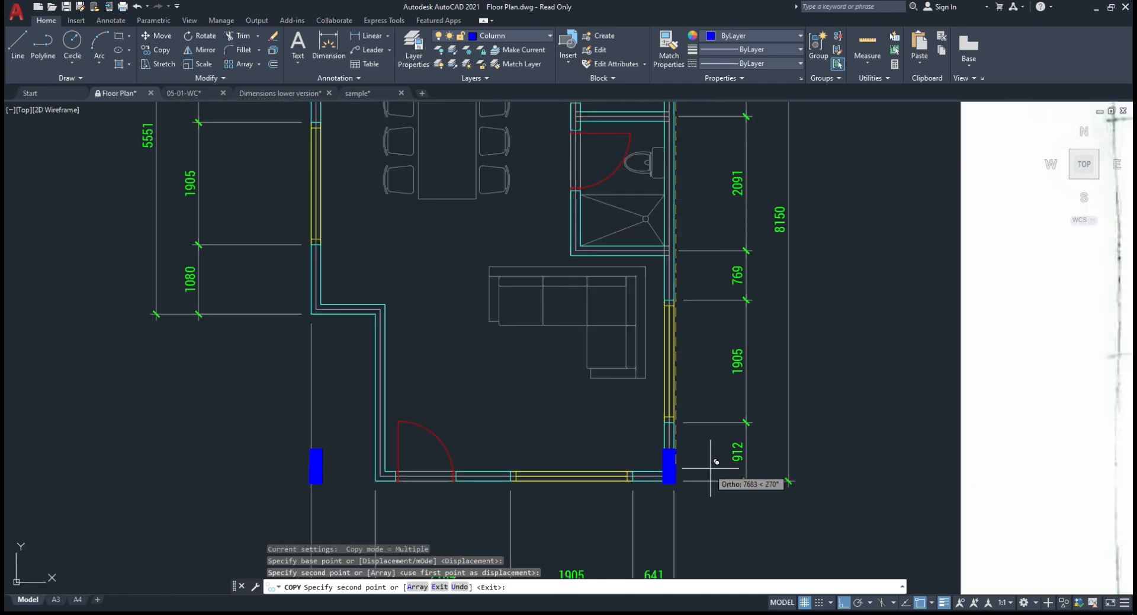
key(Escape)
Step: Move the stray lower-left column copy straight up to the wall corner where the left outer wall steps inward
click(318, 467)
click(317, 470)
click(318, 469)
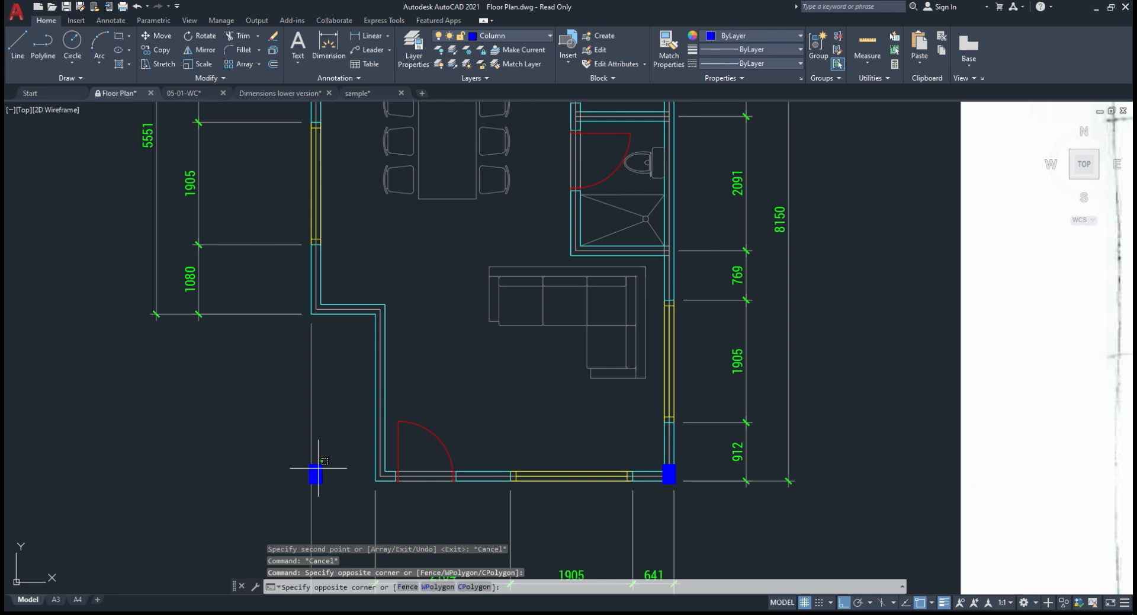
click(319, 462)
click(319, 465)
text(m)
key(Return)
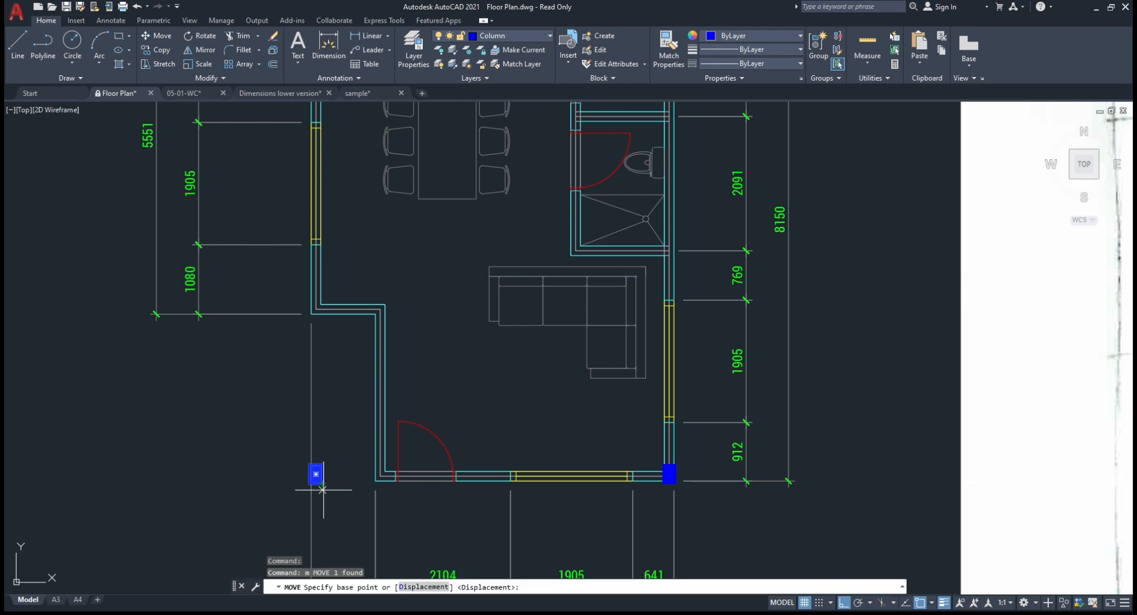
click(322, 473)
scroll(327, 294, up, 7)
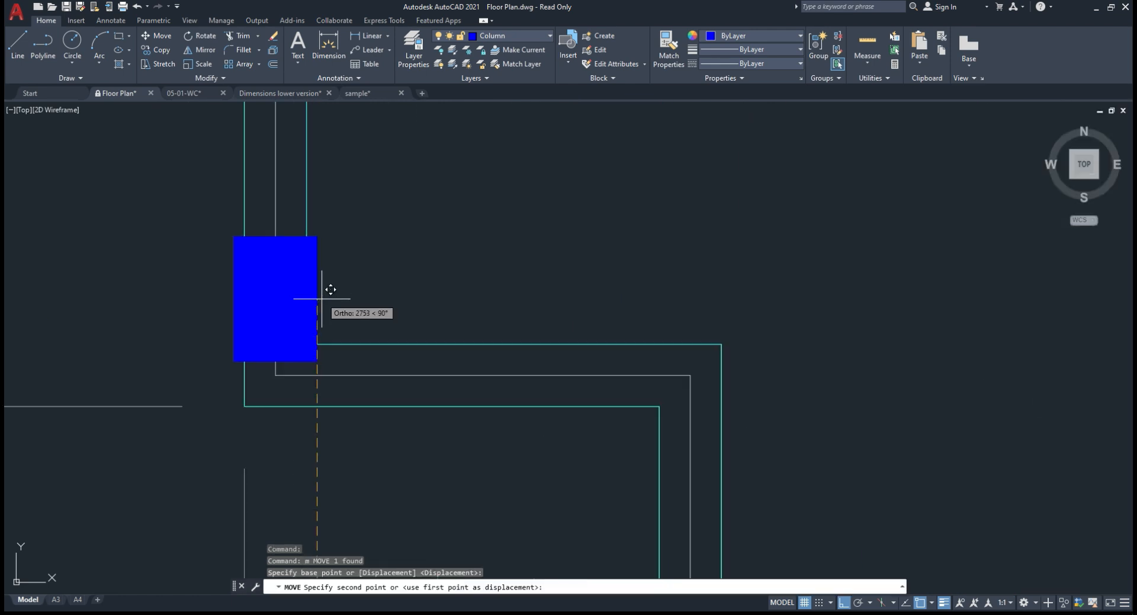
click(322, 350)
scroll(323, 358, down, 6)
Step: Copy the column at the left wall's inward step from its geometric centre horizontally onto the right outer wall
click(272, 329)
click(339, 405)
text(co)
key(Return)
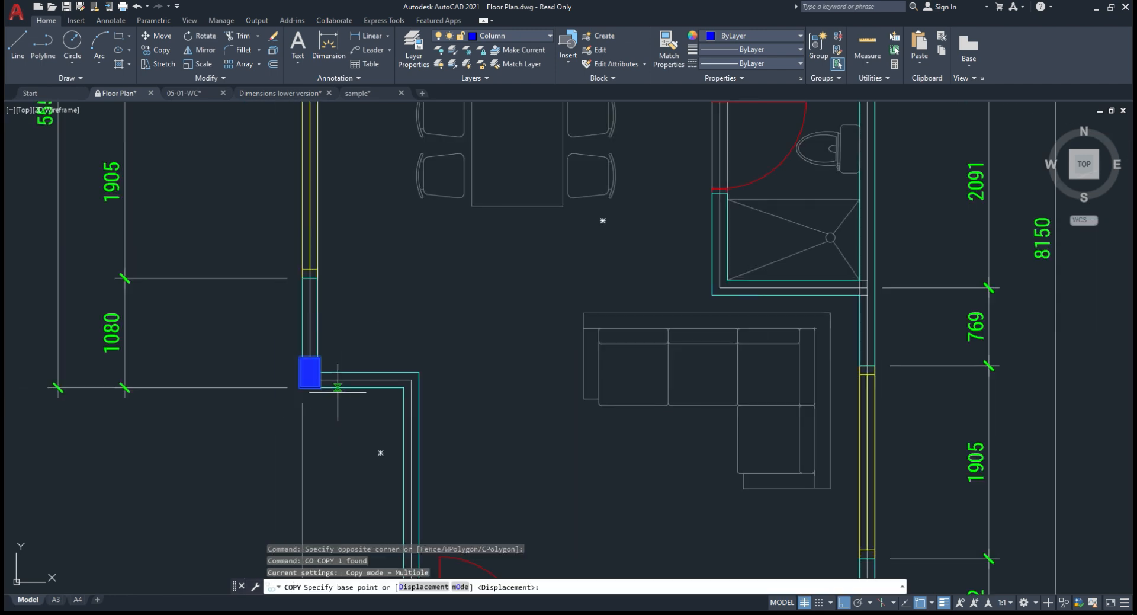
click(310, 372)
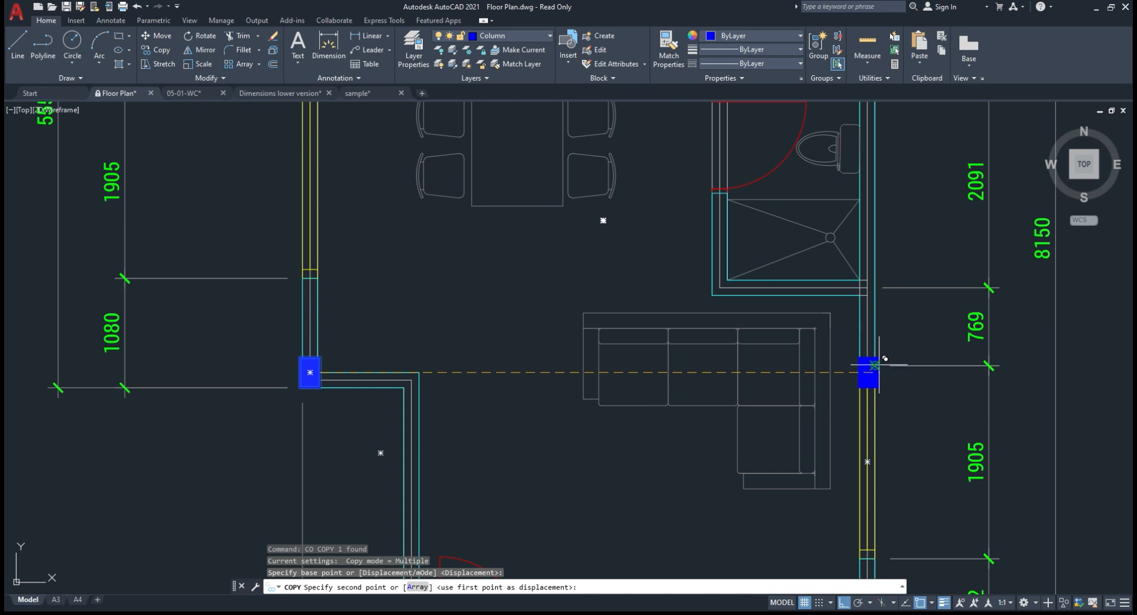
scroll(817, 372, up, 6)
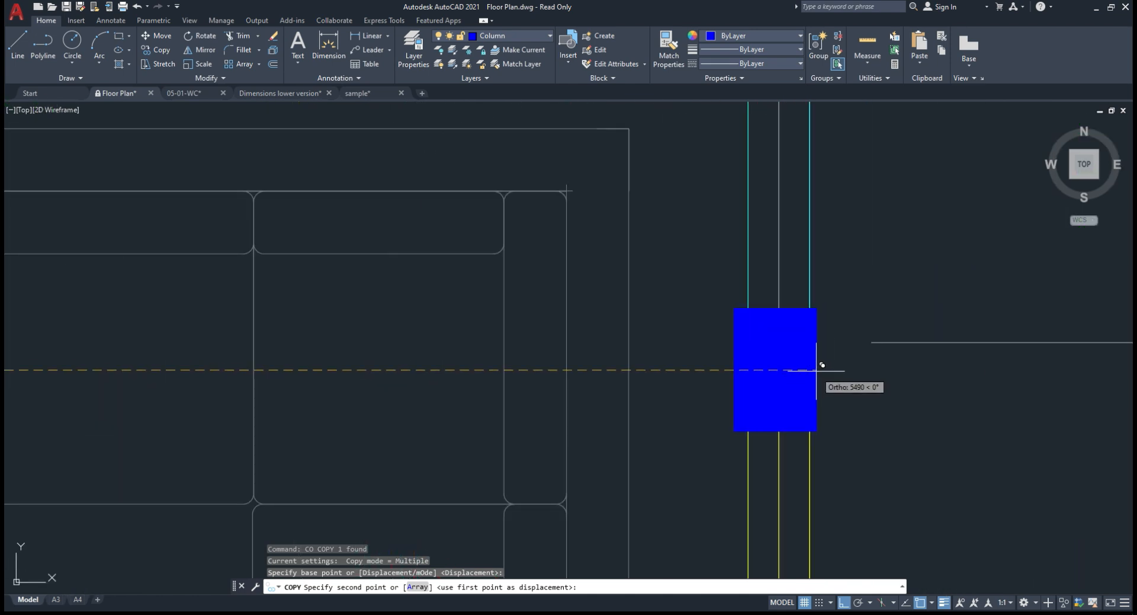
click(814, 374)
key(Escape)
click(798, 307)
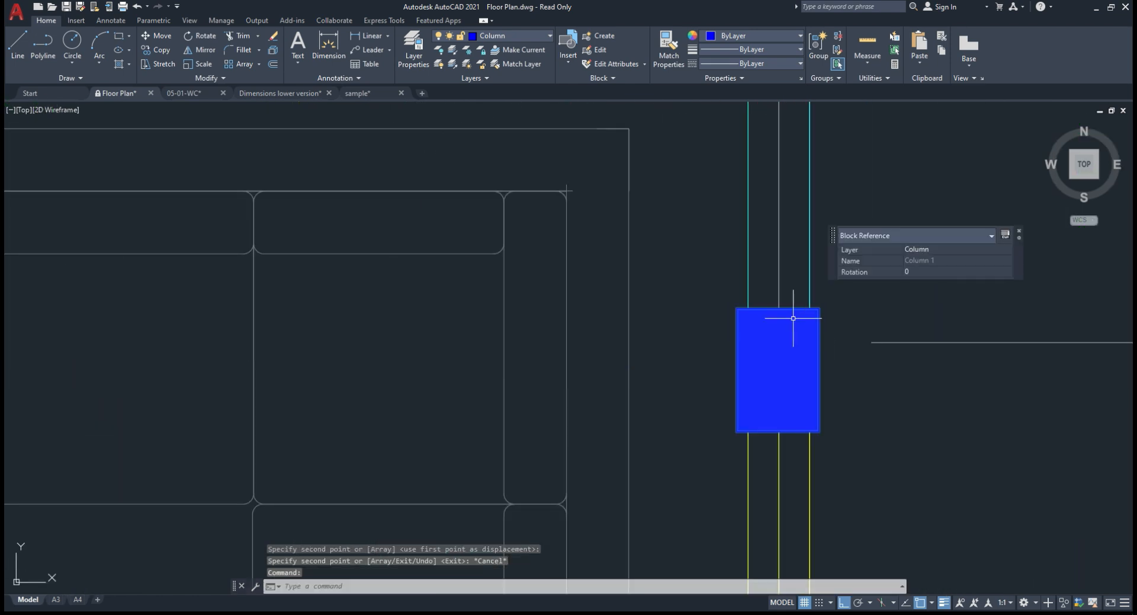
scroll(795, 324, down, 6)
key(Escape)
click(790, 396)
middle_drag(785, 368, 750, 317)
key(Escape)
click(750, 317)
key(Escape)
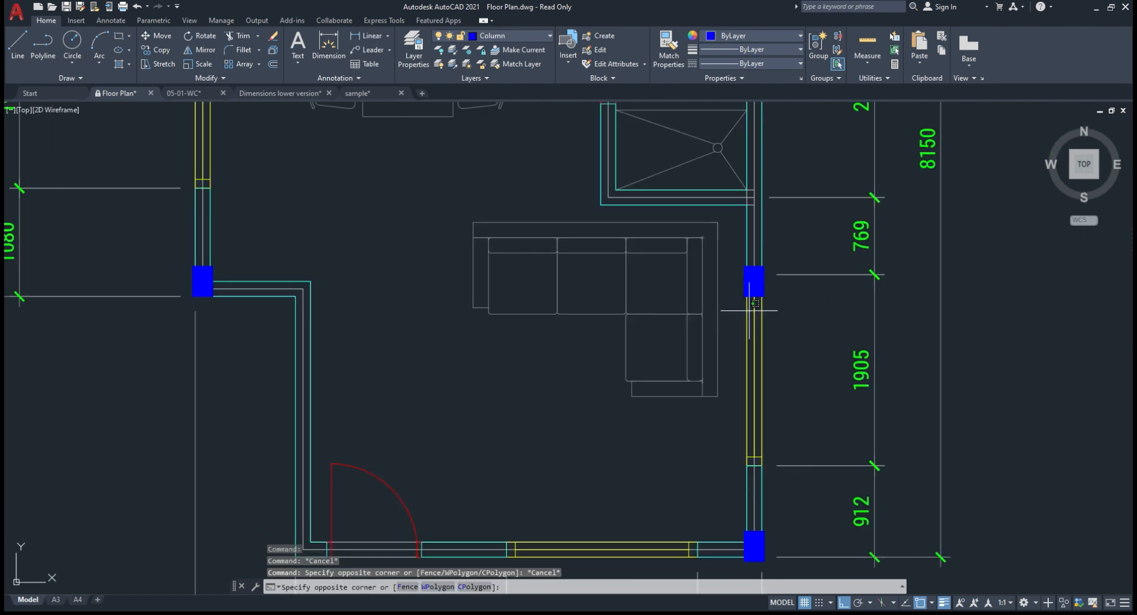
click(746, 308)
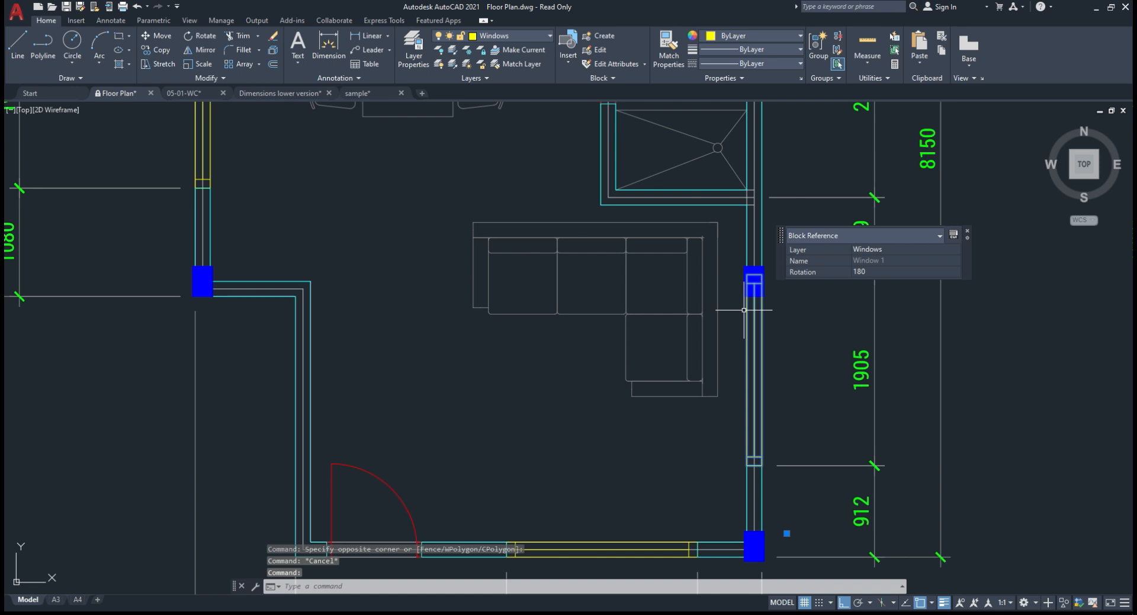
key(Escape)
key(Escape)
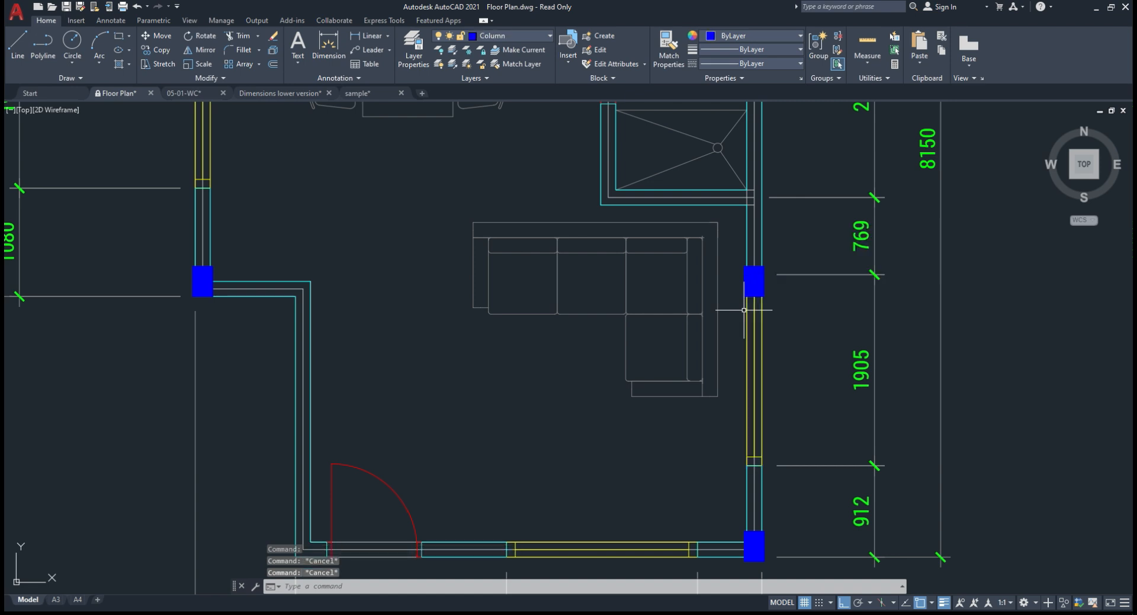
Step: Stretch the right wall's window opening and its dimensions straight down by about 370, clear of the new column
text(s)
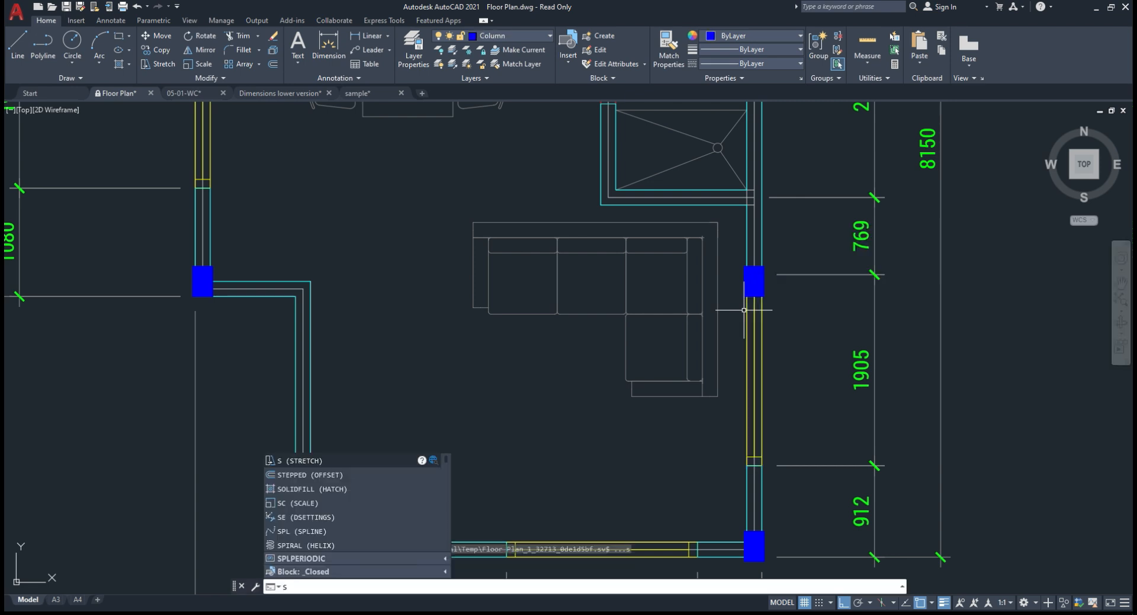
key(Return)
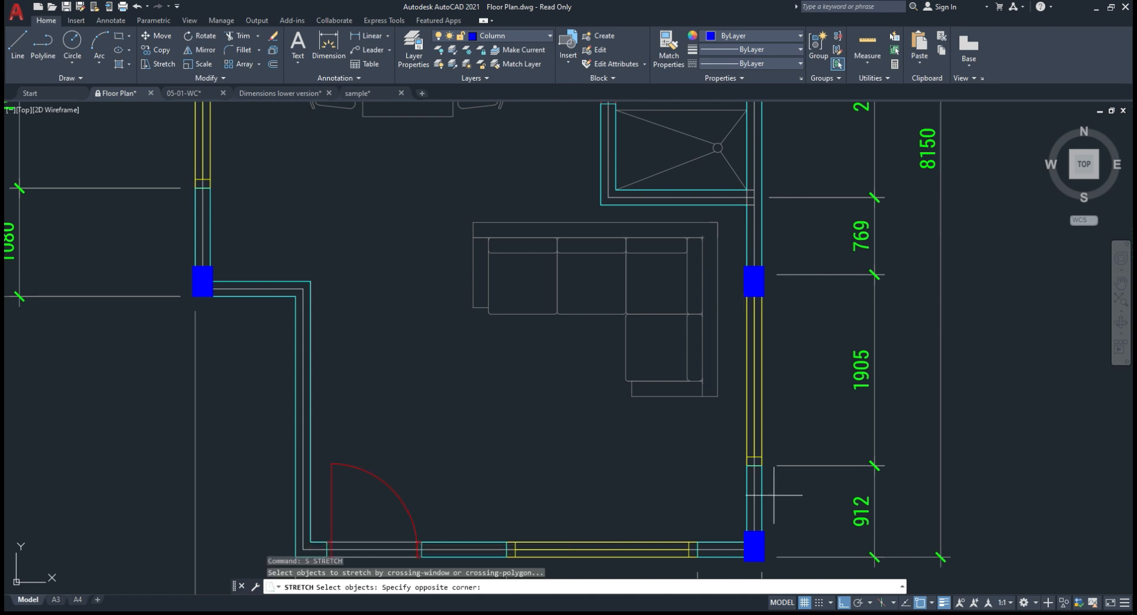
click(775, 495)
click(727, 269)
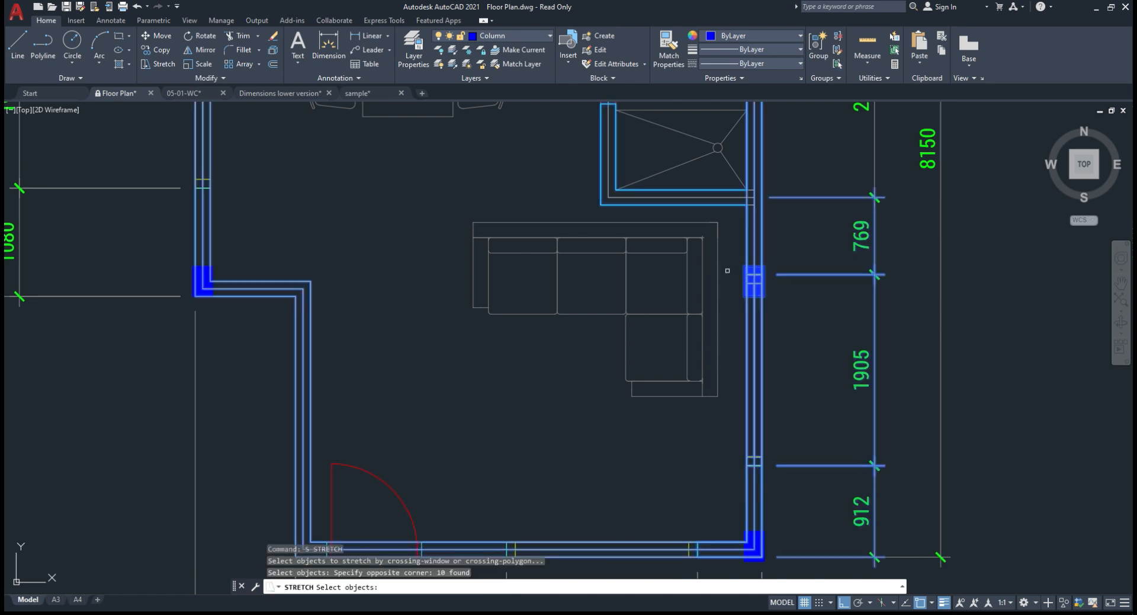
key(Return)
click(785, 305)
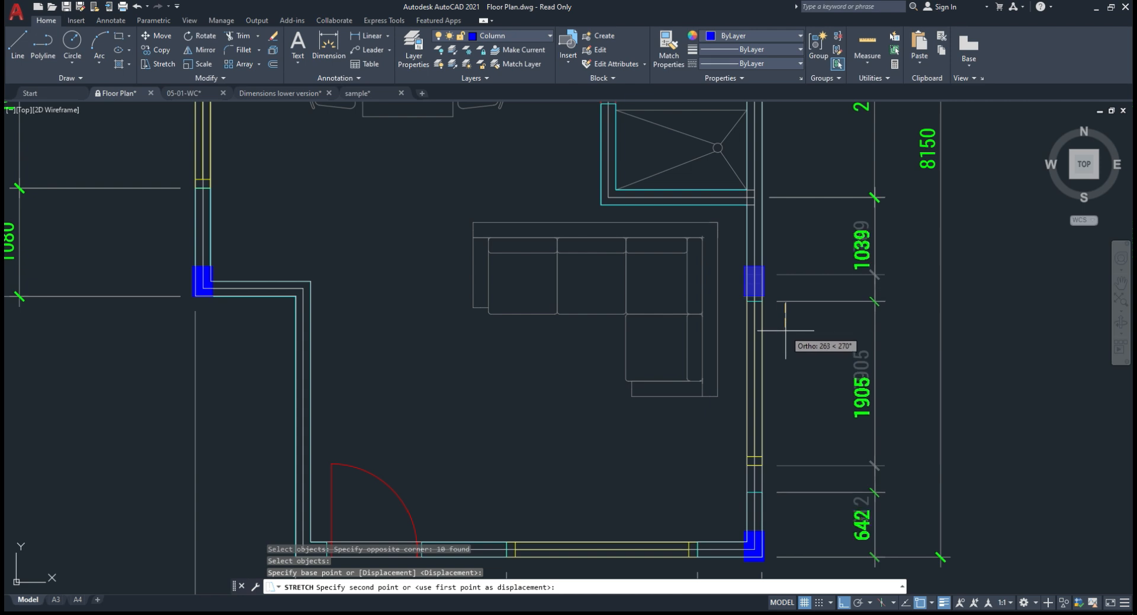
click(786, 340)
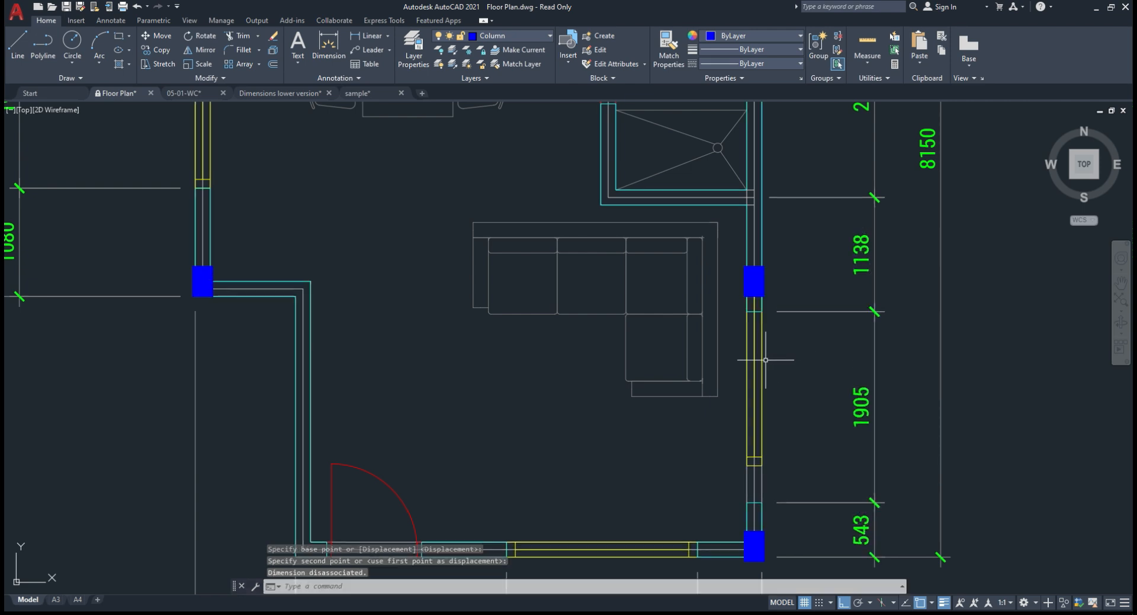
Step: Move the right wall's window block straight down so its lower outer corner meets the lower edge of the stretched opening
scroll(753, 517, up, 5)
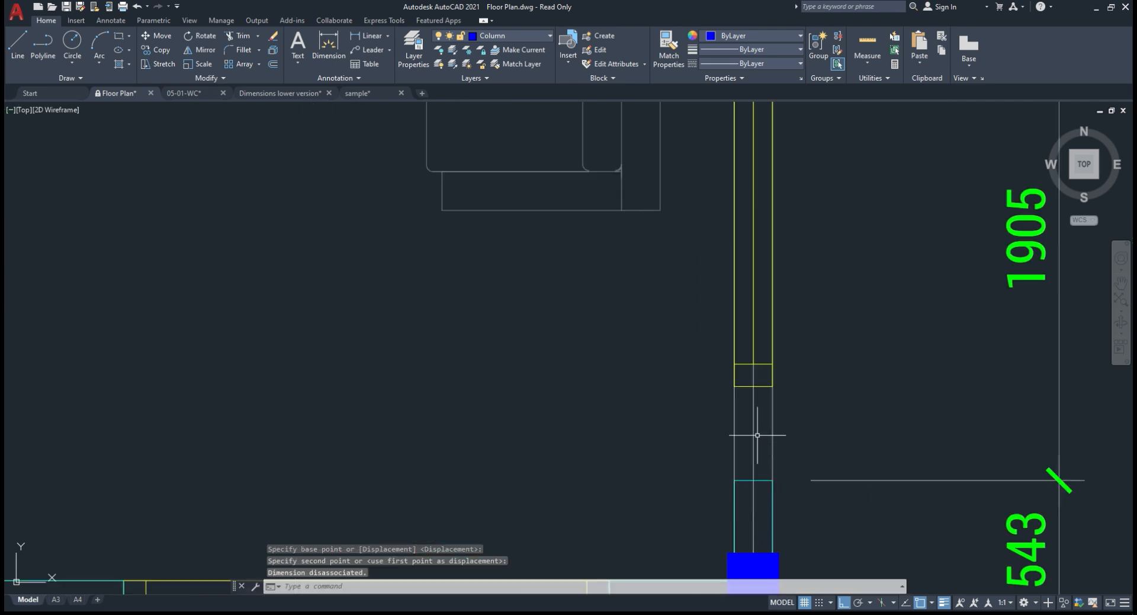
scroll(752, 419, down, 2)
click(760, 386)
click(759, 388)
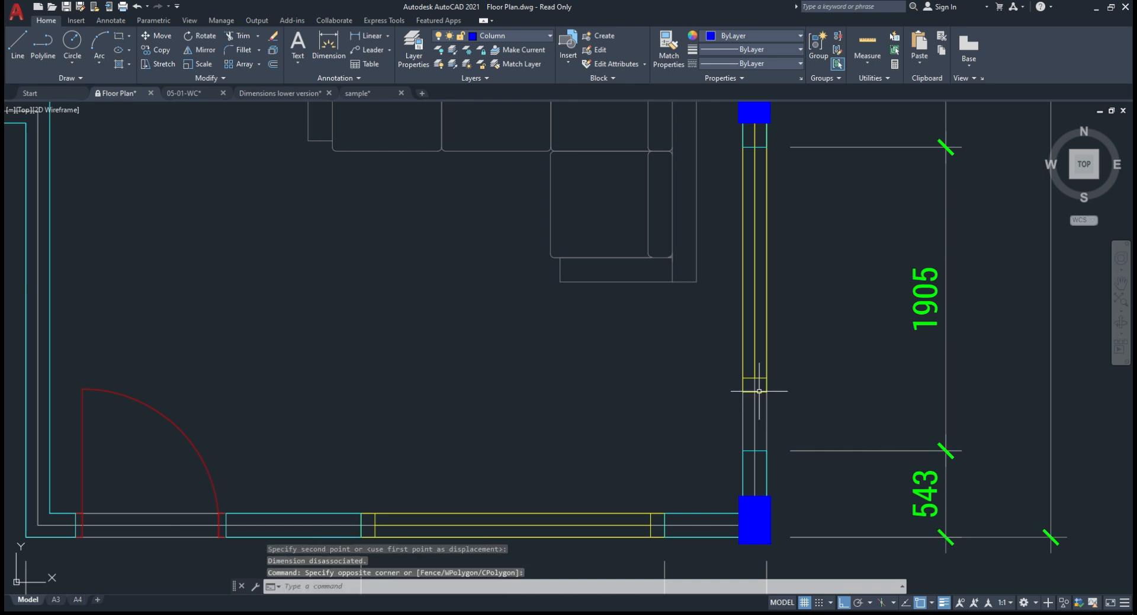
click(759, 390)
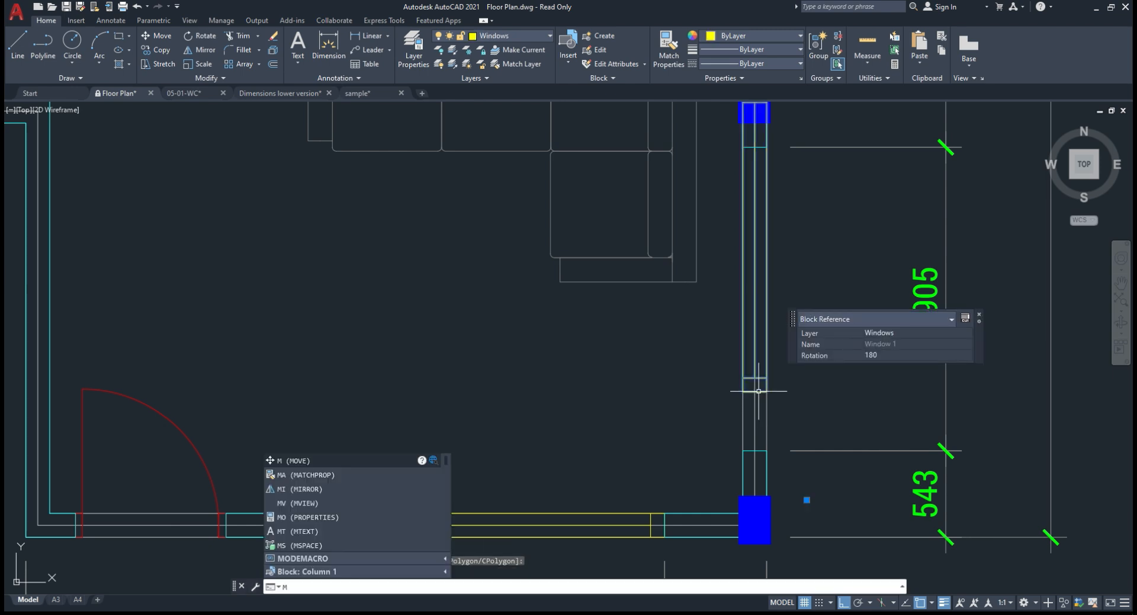
key(Return)
click(766, 390)
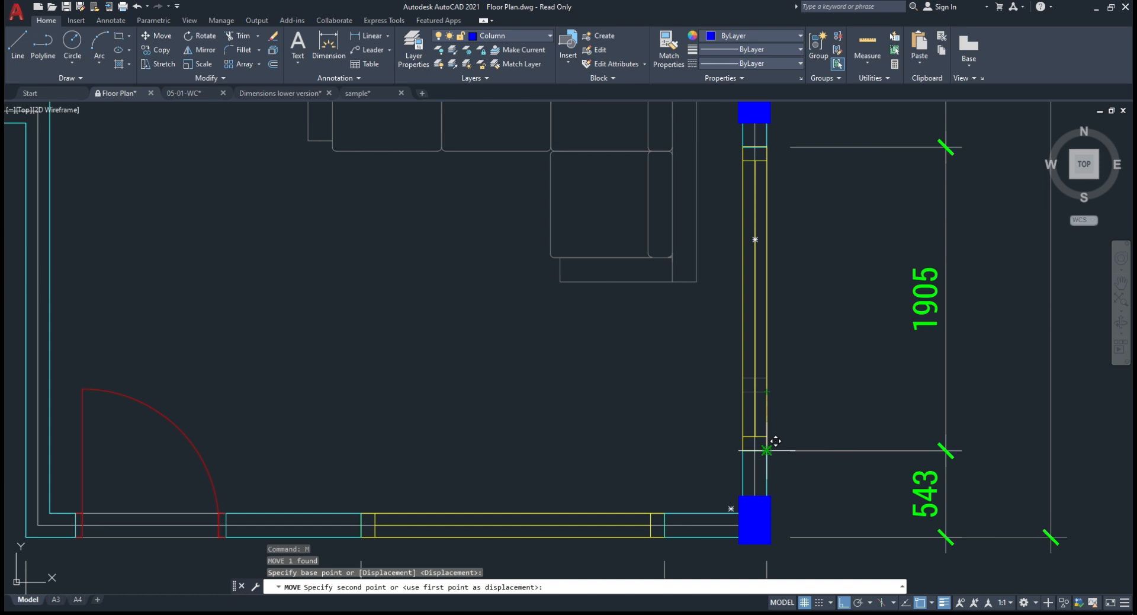
key(Escape)
scroll(793, 408, down, 4)
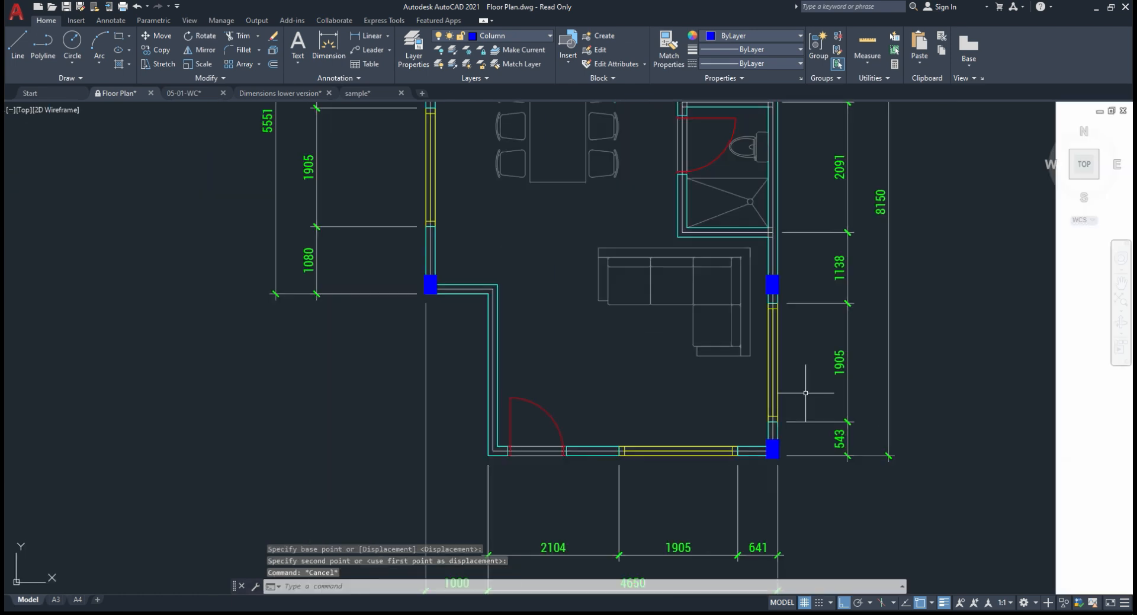
Step: Copy the right wall's middle column straight up to the junction with the bathroom's upper partition wall
scroll(792, 460, up, 3)
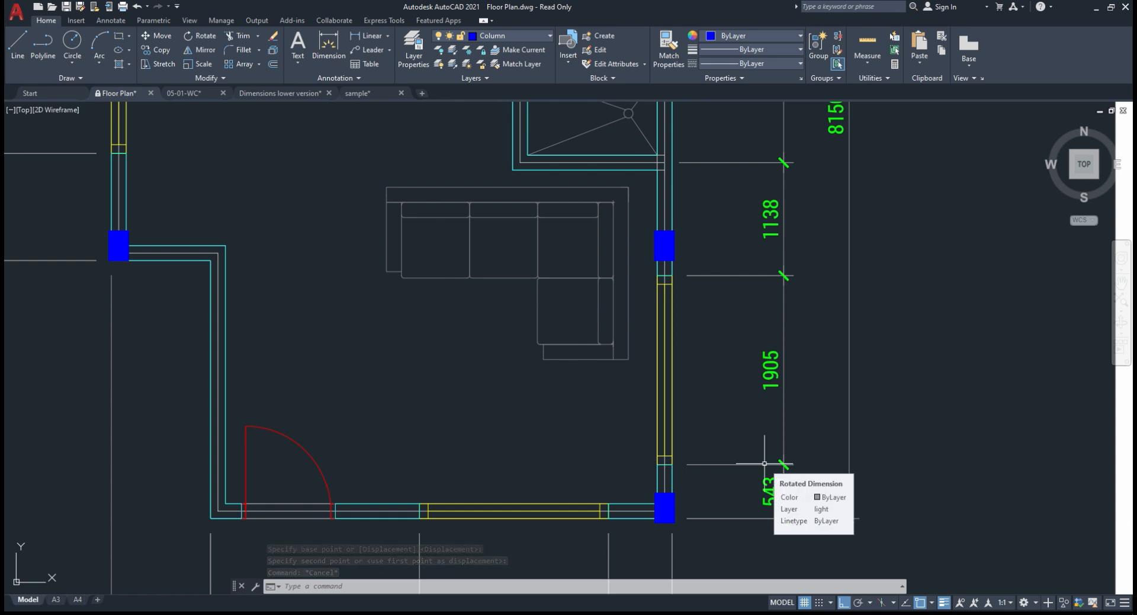
scroll(725, 299, down, 3)
scroll(642, 298, down, 3)
scroll(642, 298, up, 4)
click(708, 417)
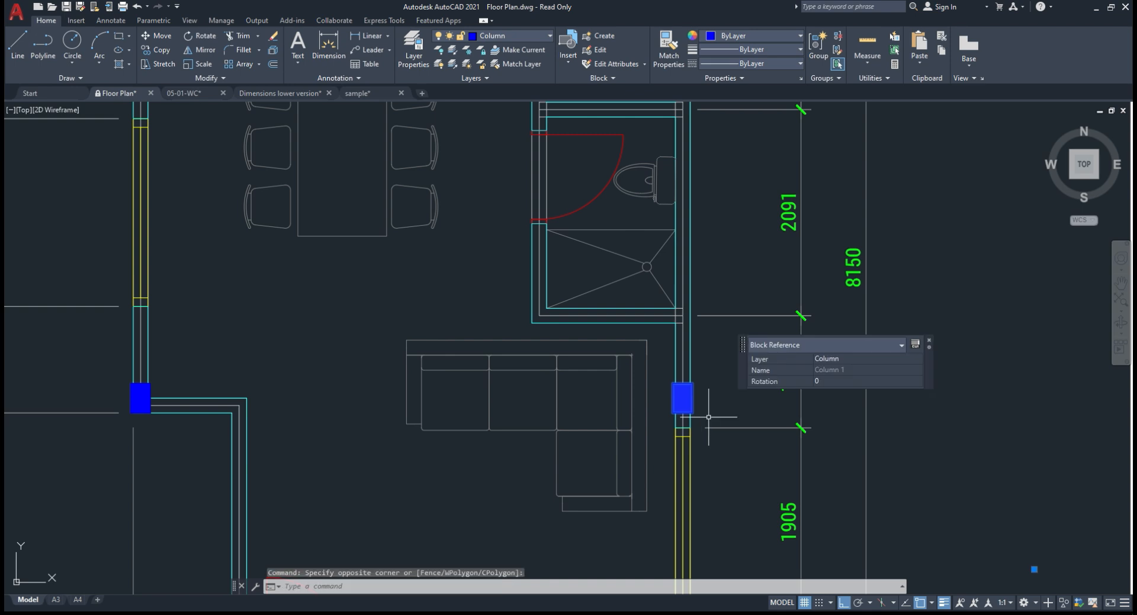
click(678, 403)
text(co)
key(Return)
click(682, 397)
middle_drag(694, 268, 675, 474)
click(675, 315)
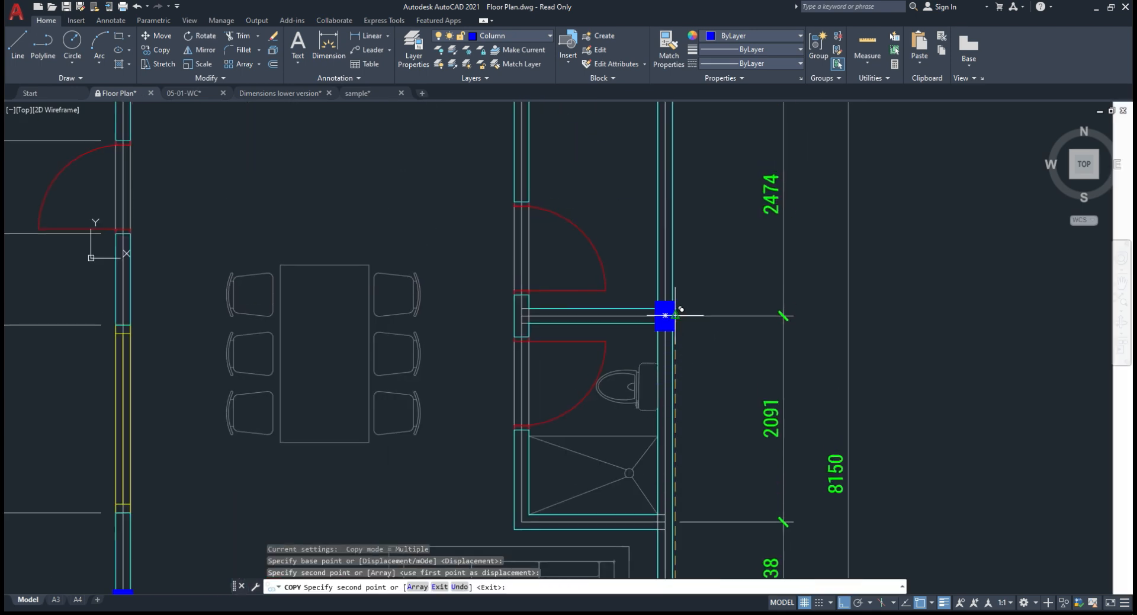
scroll(707, 371, down, 4)
key(Escape)
Step: Copy the lower-right corner column horizontally along the front wall to the house's lower-left corner beside the entrance door
scroll(673, 330, down, 3)
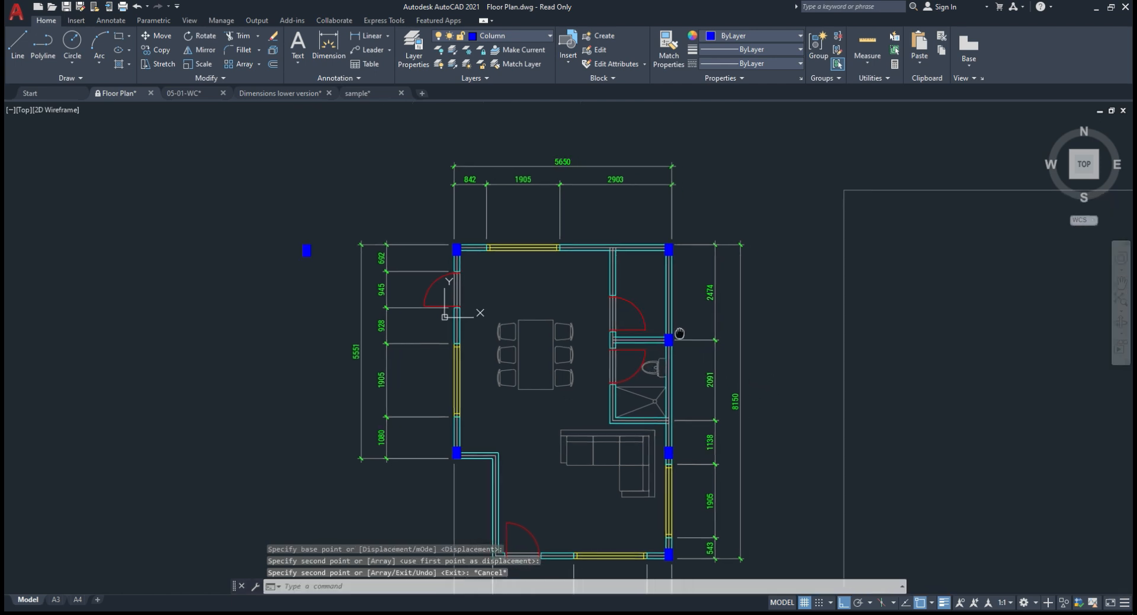
scroll(655, 299, up, 2)
middle_drag(655, 300, 630, 246)
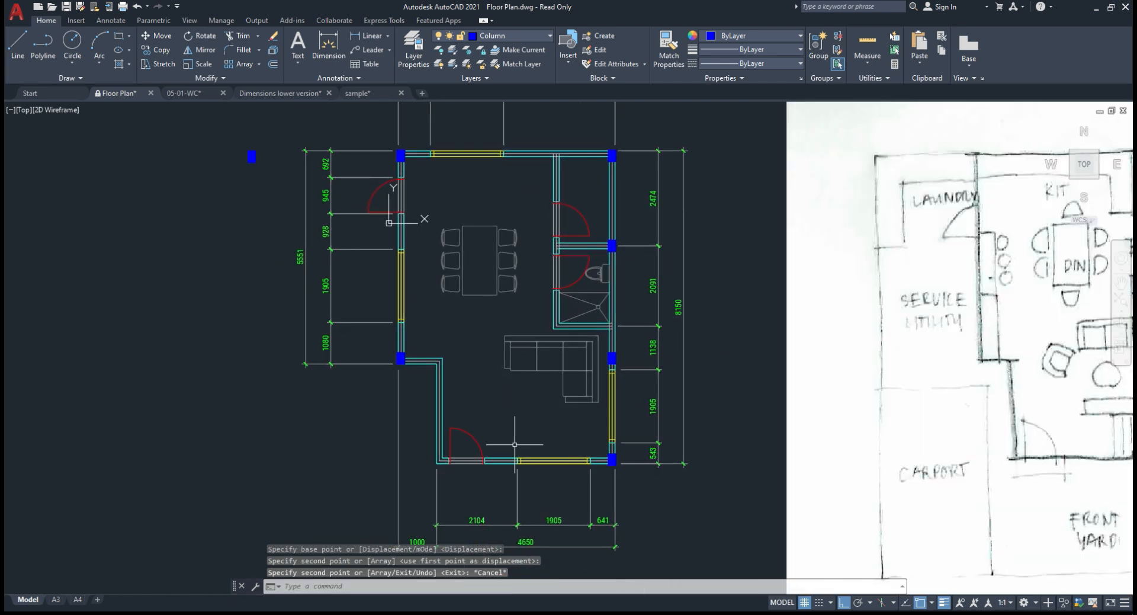
scroll(607, 436, up, 2)
click(607, 436)
click(644, 483)
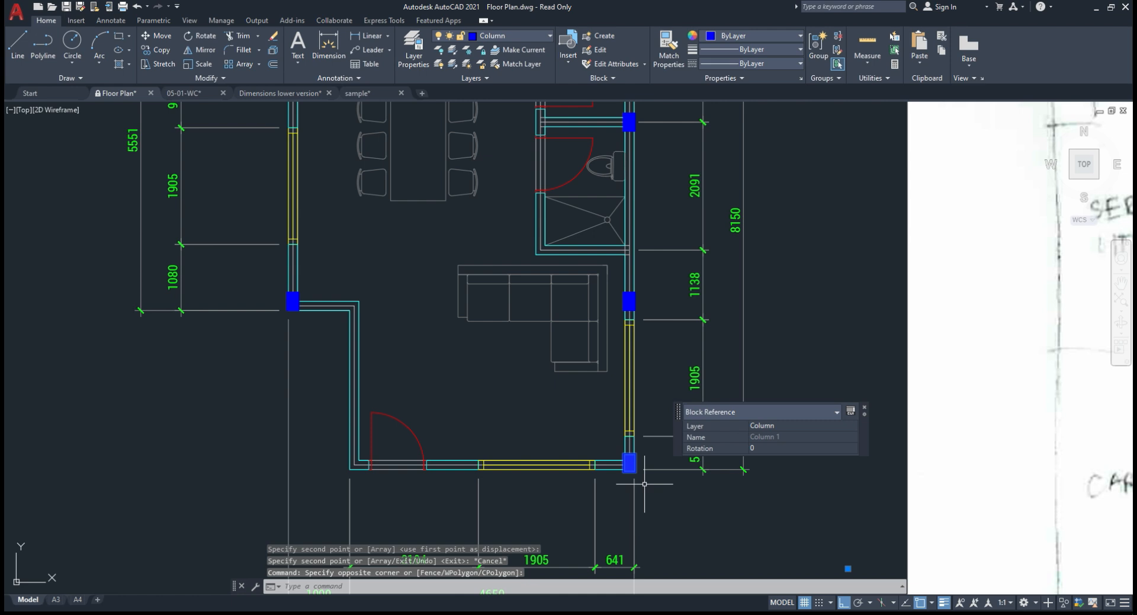
text(co)
key(Return)
scroll(630, 462, up, 4)
click(611, 456)
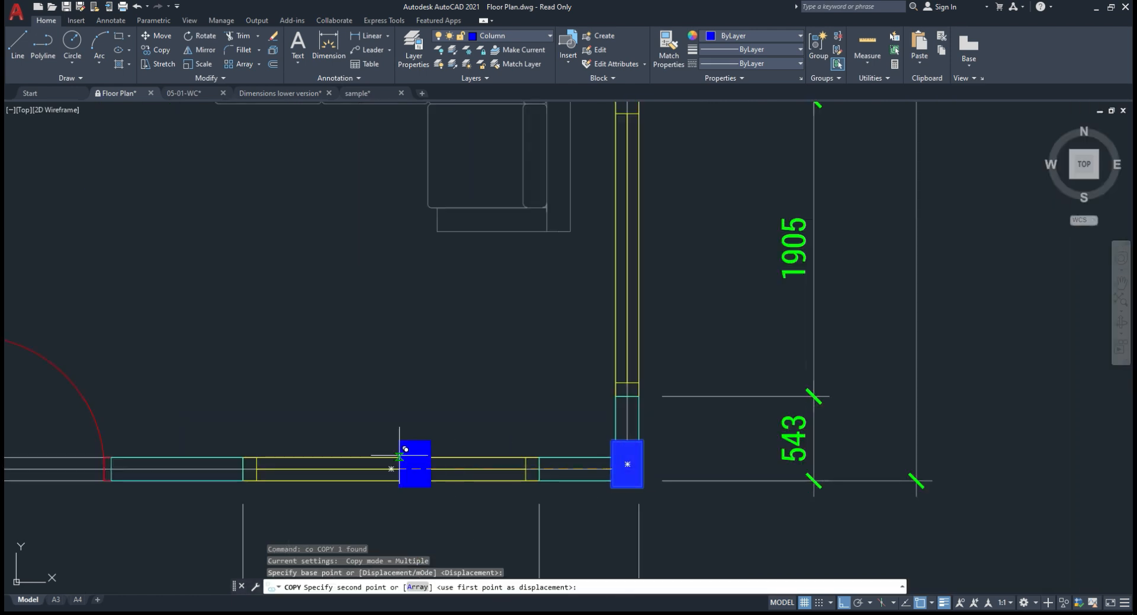
middle_drag(405, 449, 720, 456)
click(230, 456)
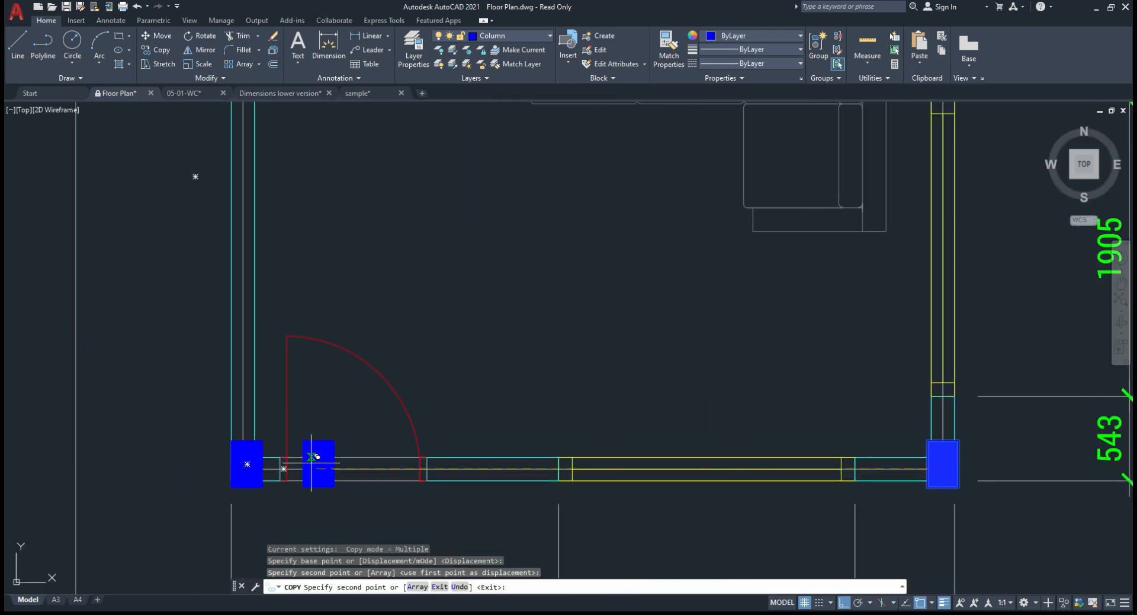
key(Escape)
Step: Move the lower-left corner column slightly left so it is centred on the vertical wall's centreline
scroll(444, 414, down, 6)
scroll(412, 431, up, 12)
click(243, 290)
click(235, 257)
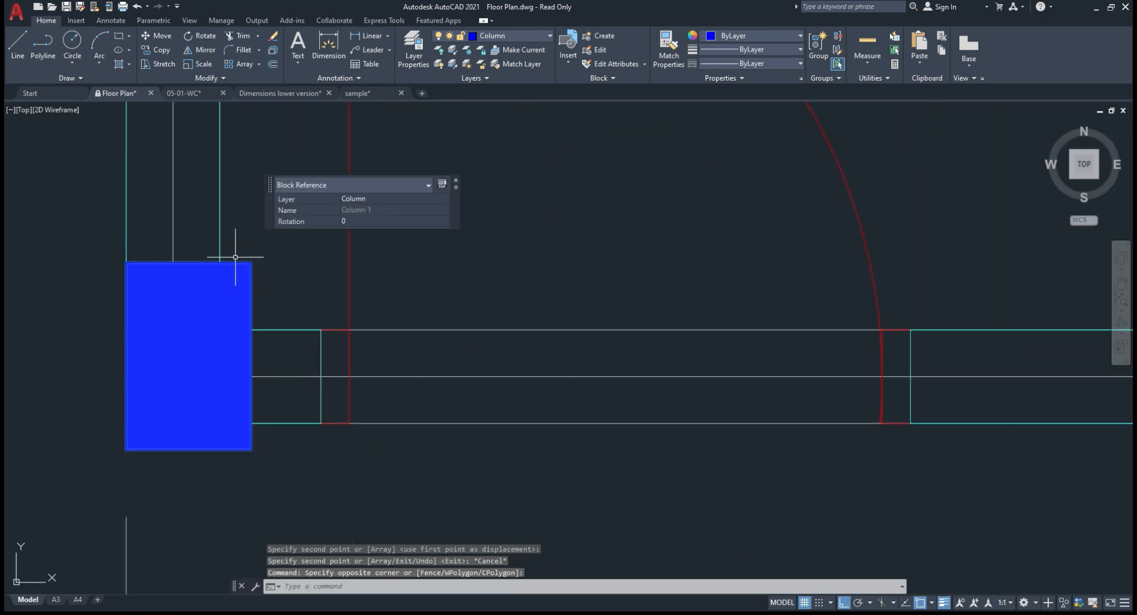
text(m)
key(Return)
click(242, 468)
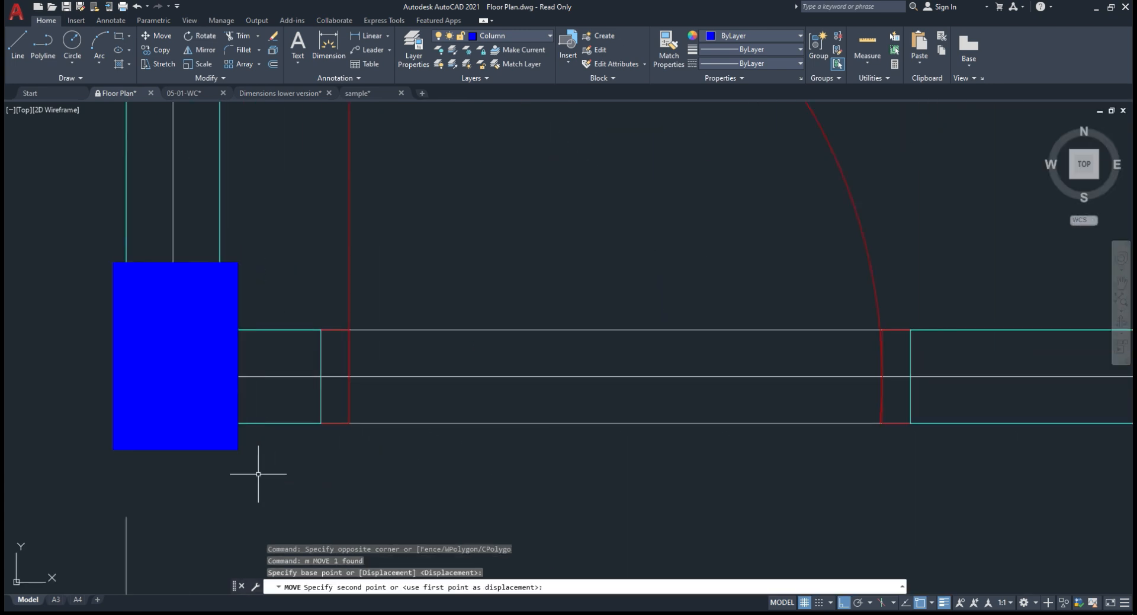
key(Escape)
scroll(394, 367, down, 8)
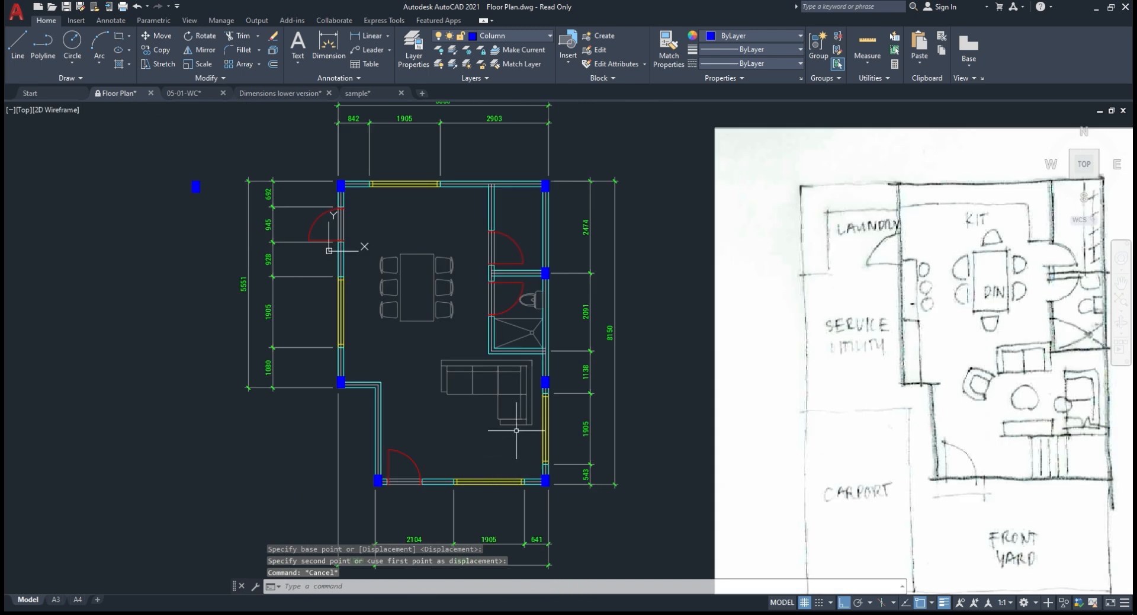
Step: Delete the spare column block lying outside the house beyond its upper-left corner
scroll(499, 330, up, 2)
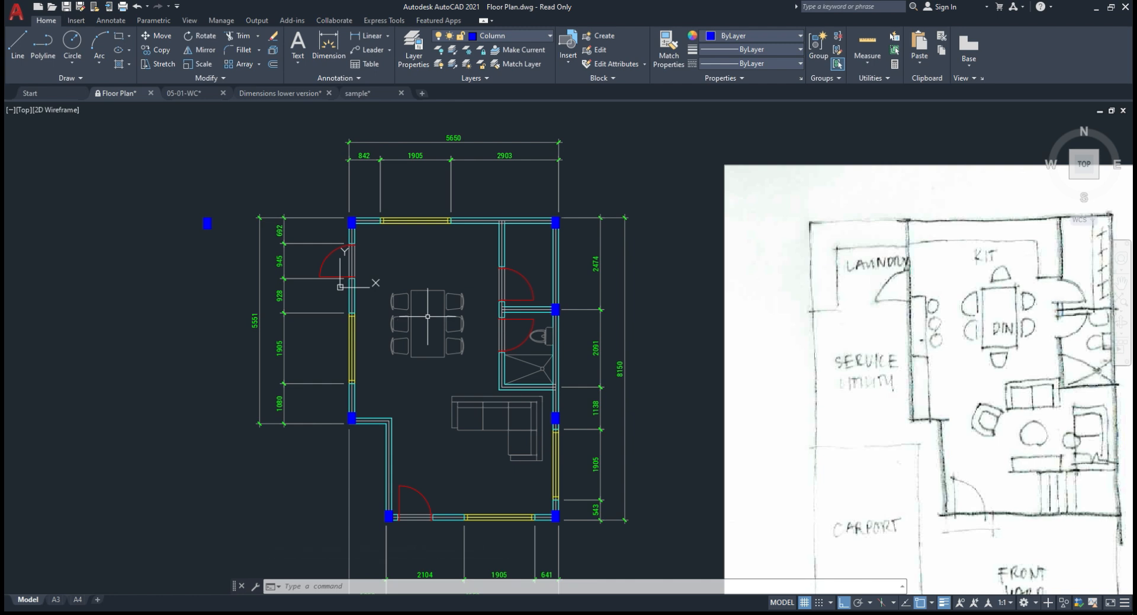
click(140, 172)
click(245, 271)
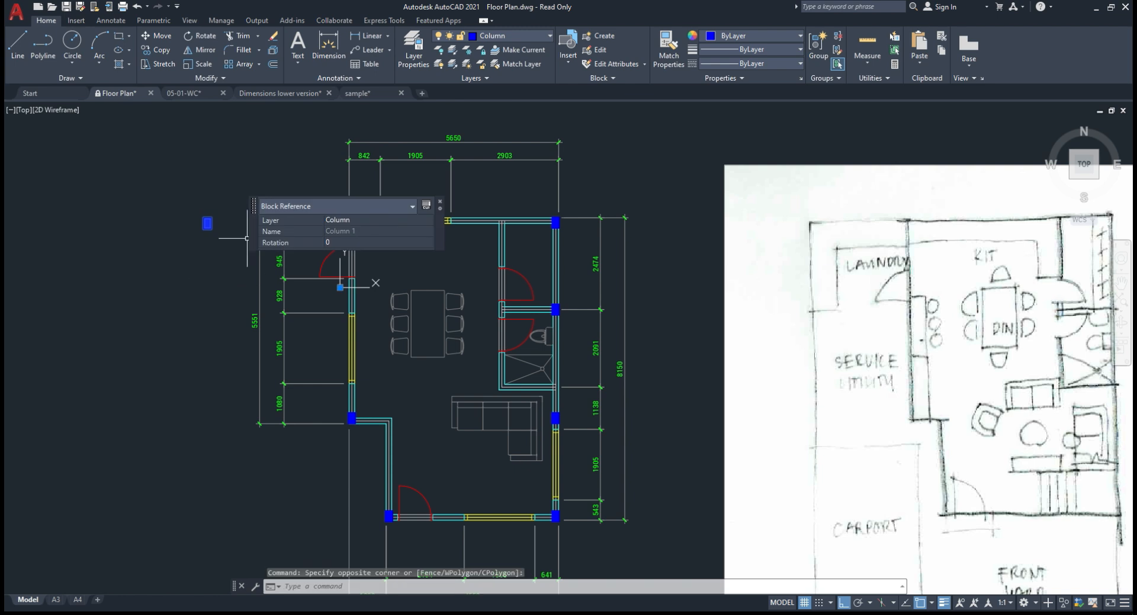
key(Delete)
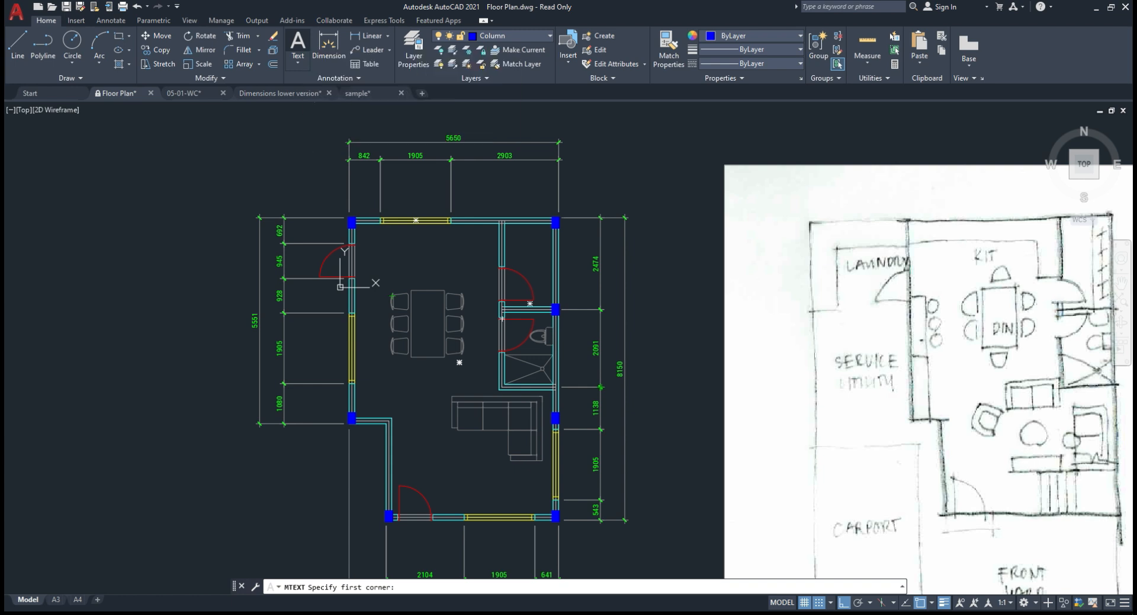
Step: Add a multiline text label reading DINING AREA in the open space above the dining table
click(298, 43)
scroll(417, 252, up, 4)
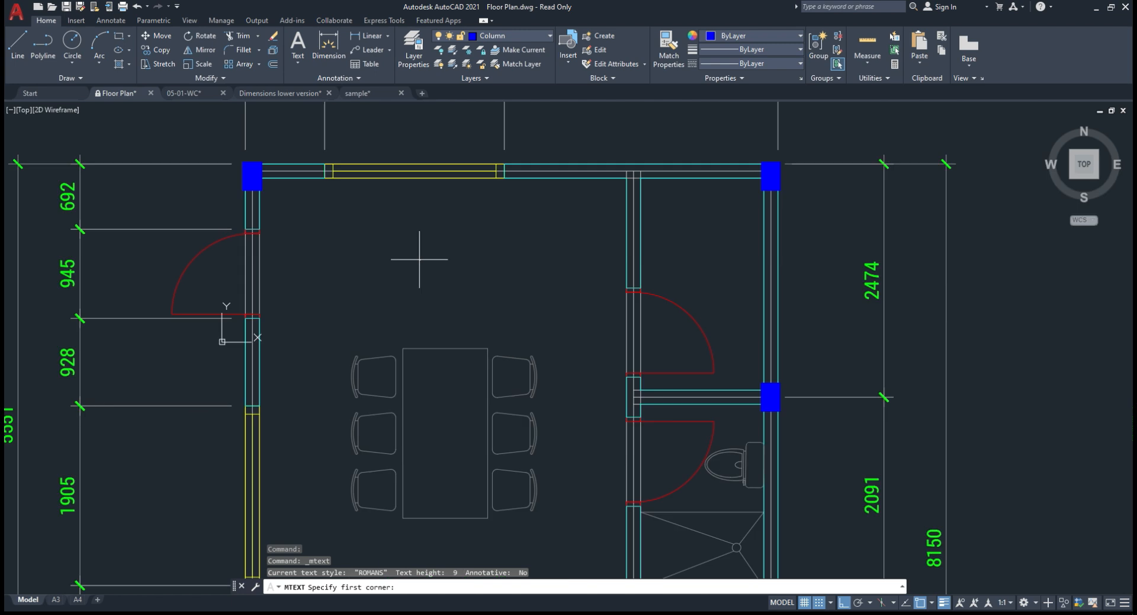
click(386, 275)
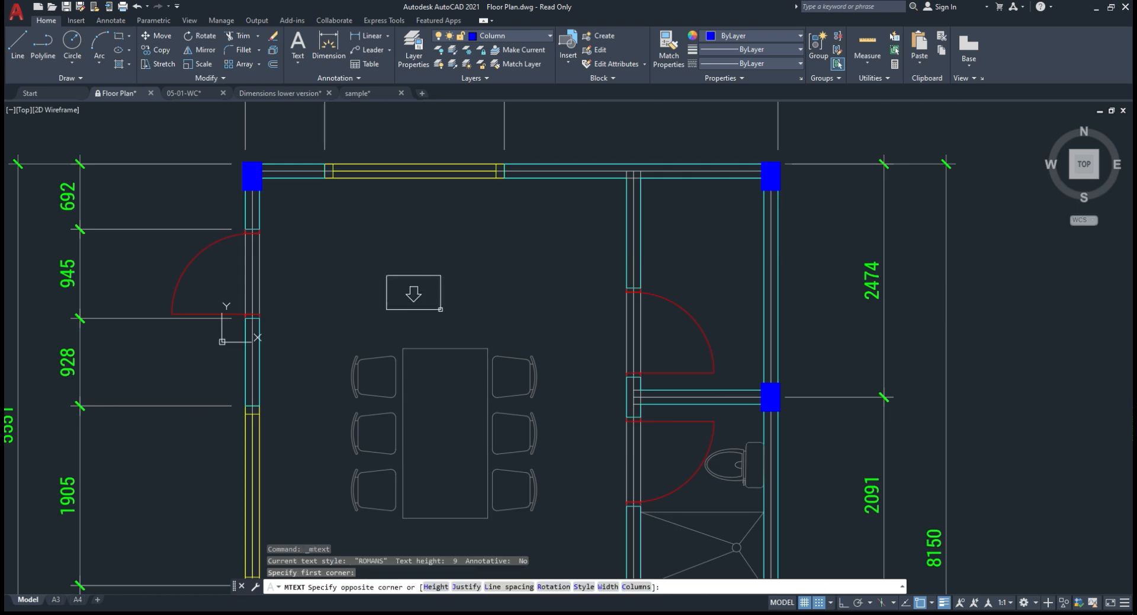
click(503, 301)
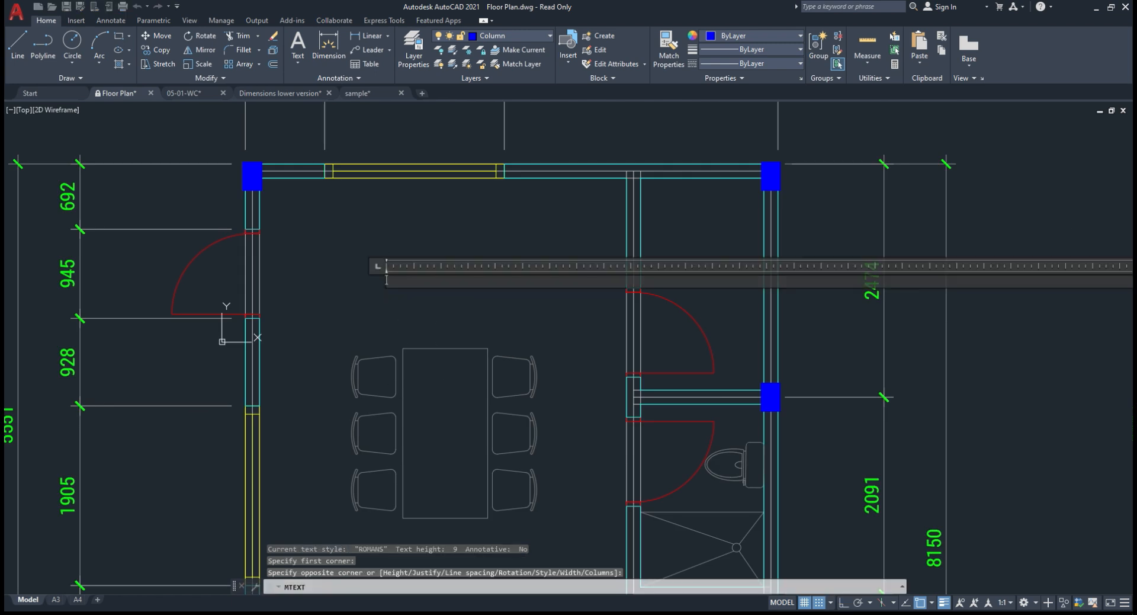
text(DININ)
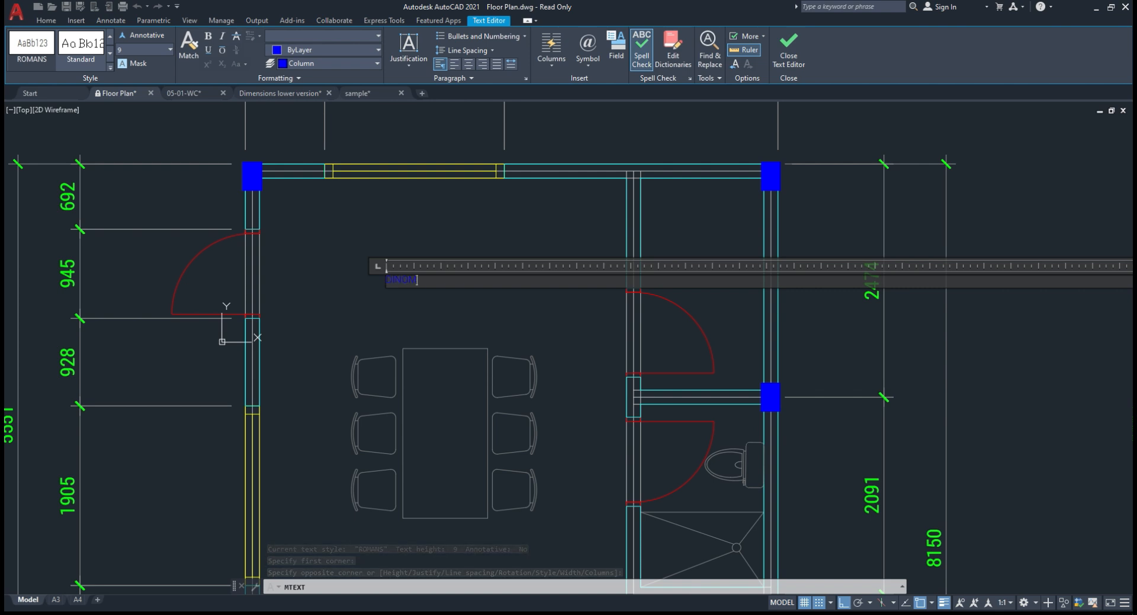
key(BackSpace)
key(BackSpace)
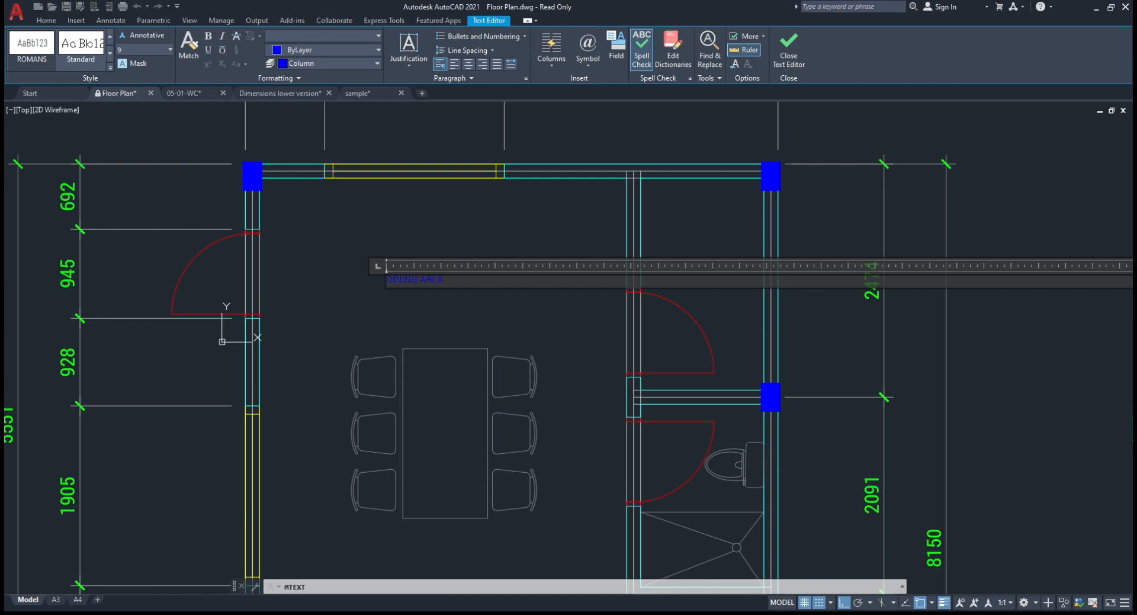
click(461, 200)
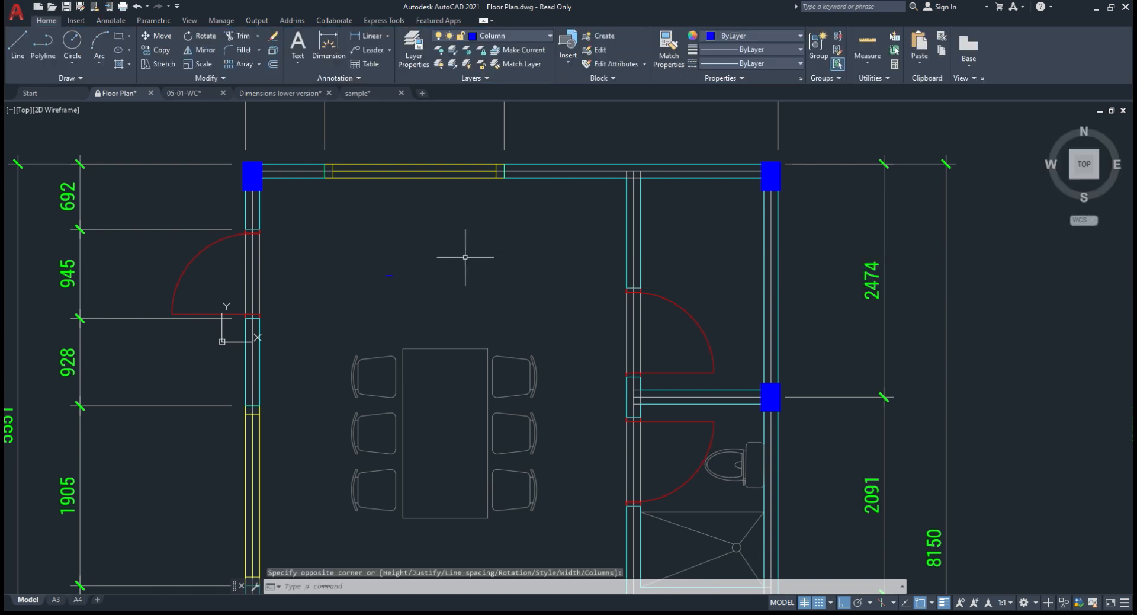
Step: Open the DINING AREA label for editing and choose a text height of 9
scroll(375, 274, up, 7)
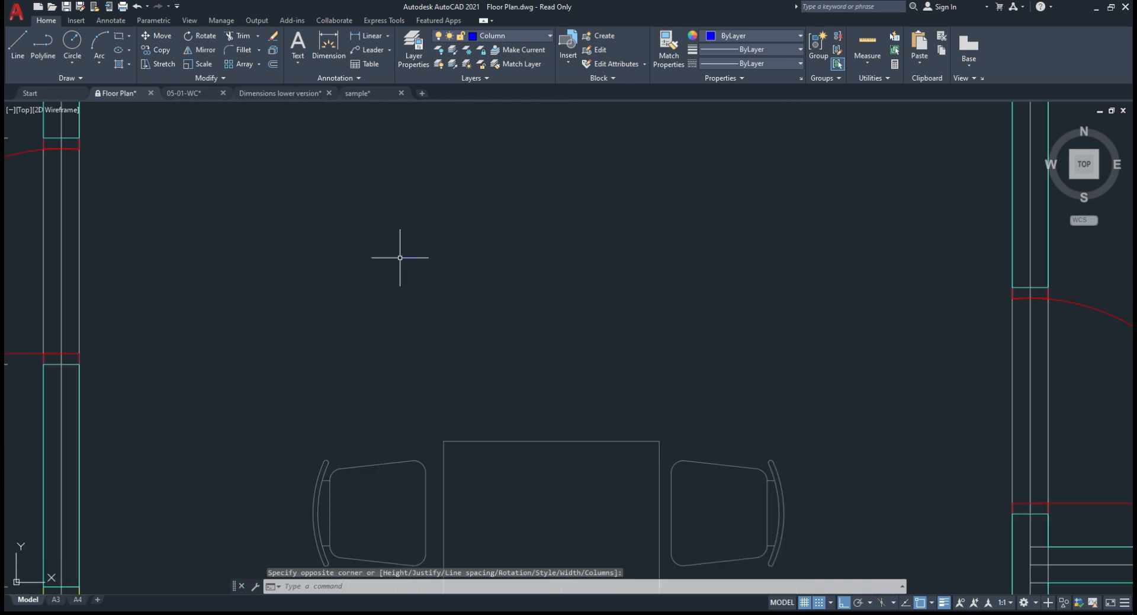
scroll(392, 262, down, 6)
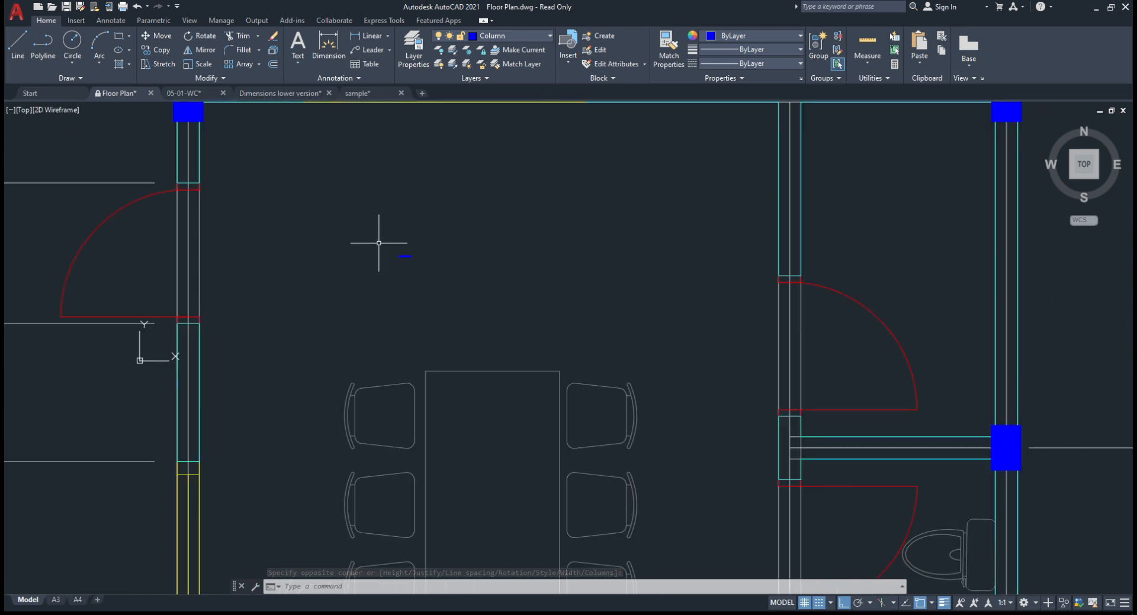
scroll(379, 242, down, 2)
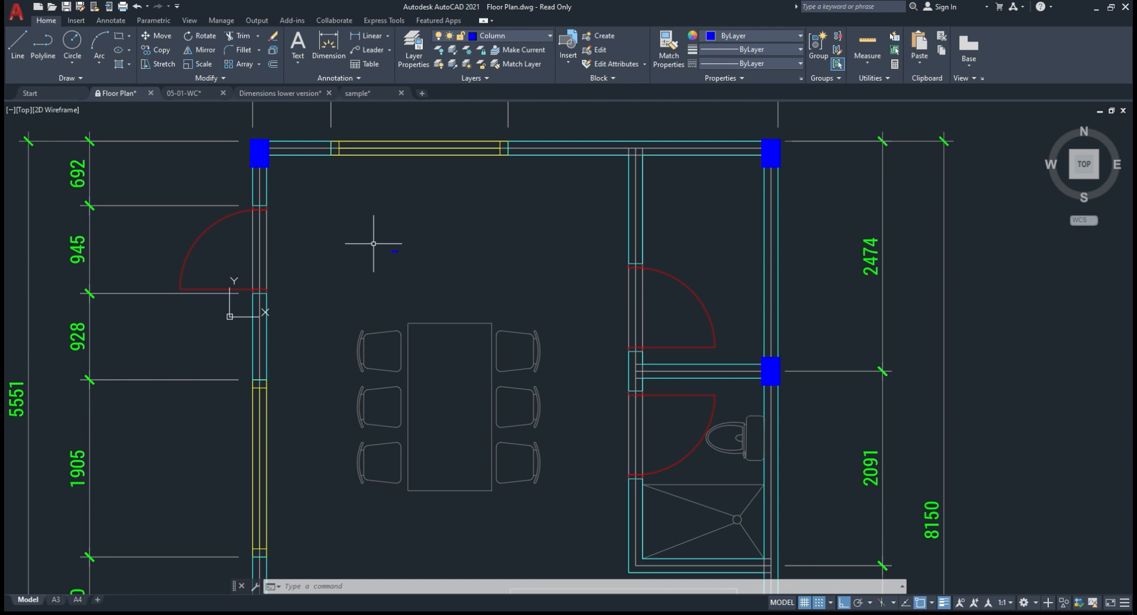
double_click(391, 250)
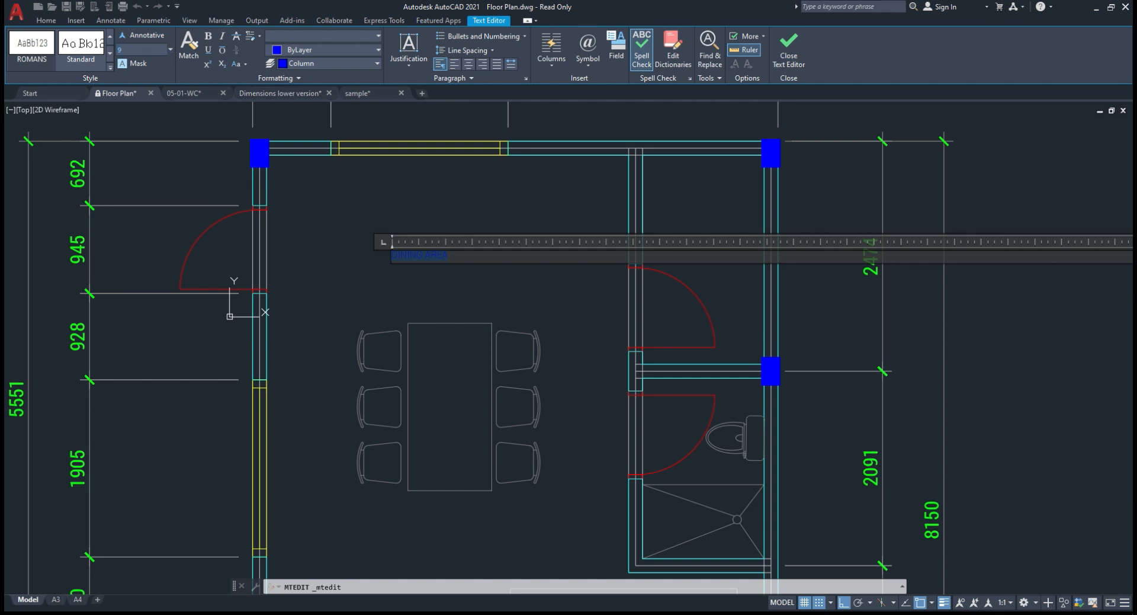
click(171, 50)
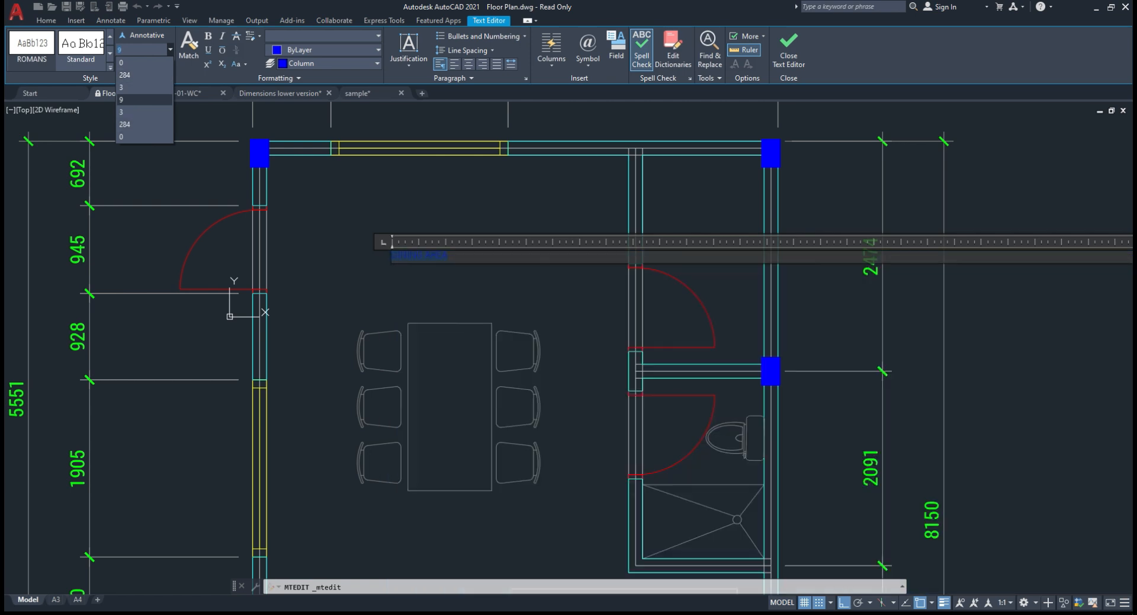
click(145, 100)
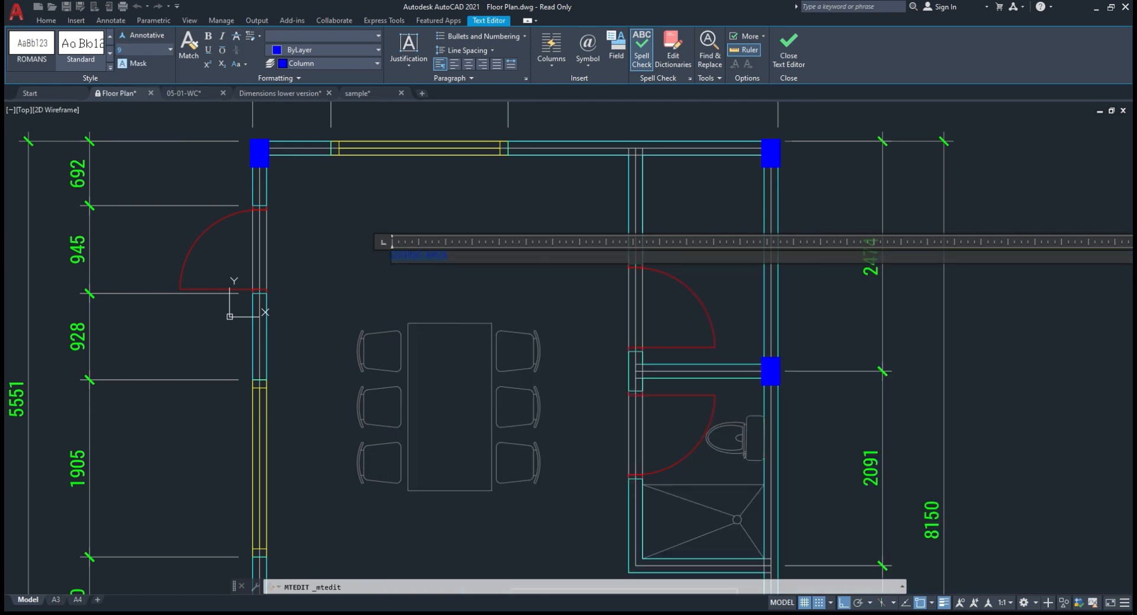
click(170, 50)
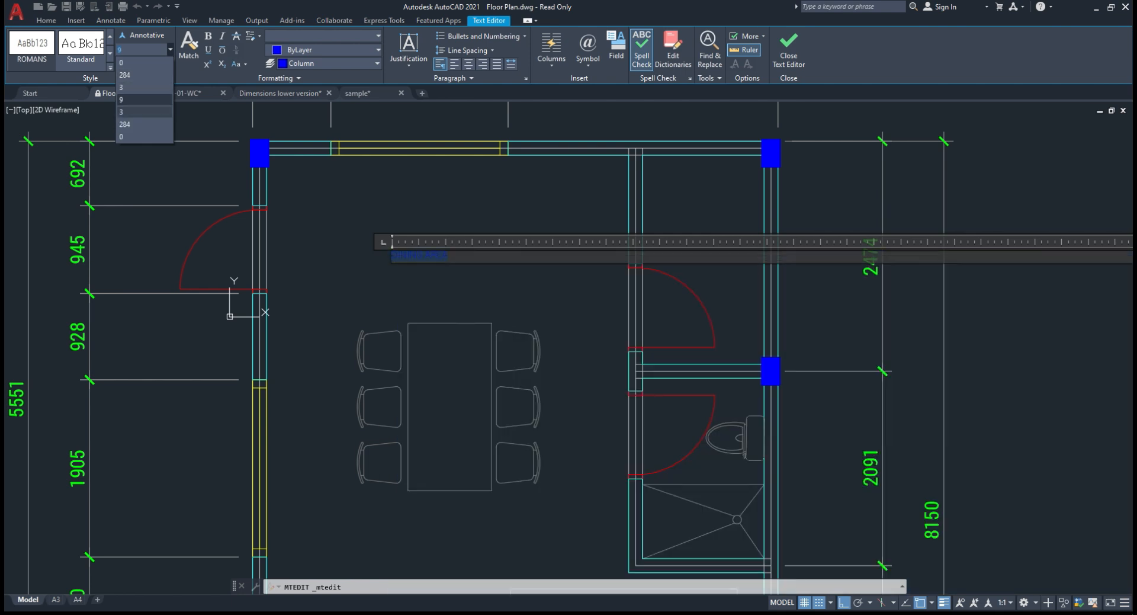
click(144, 100)
Step: Try other text styles on the DINING AREA label and apply Roboto Condensed
click(81, 47)
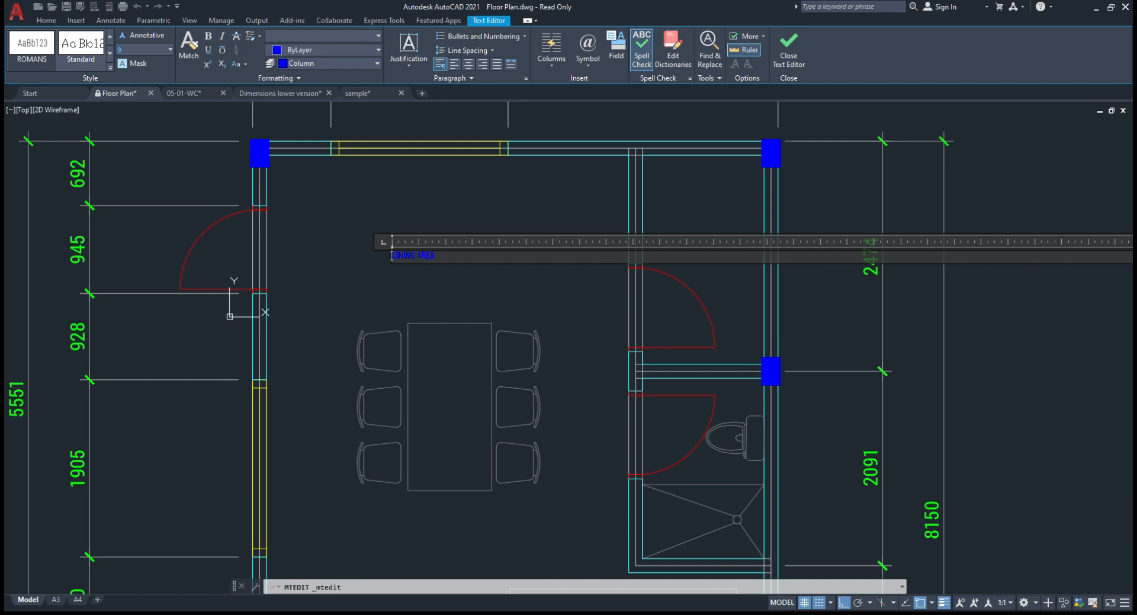
click(32, 47)
key(Return)
scroll(81, 53, up, 2)
click(81, 46)
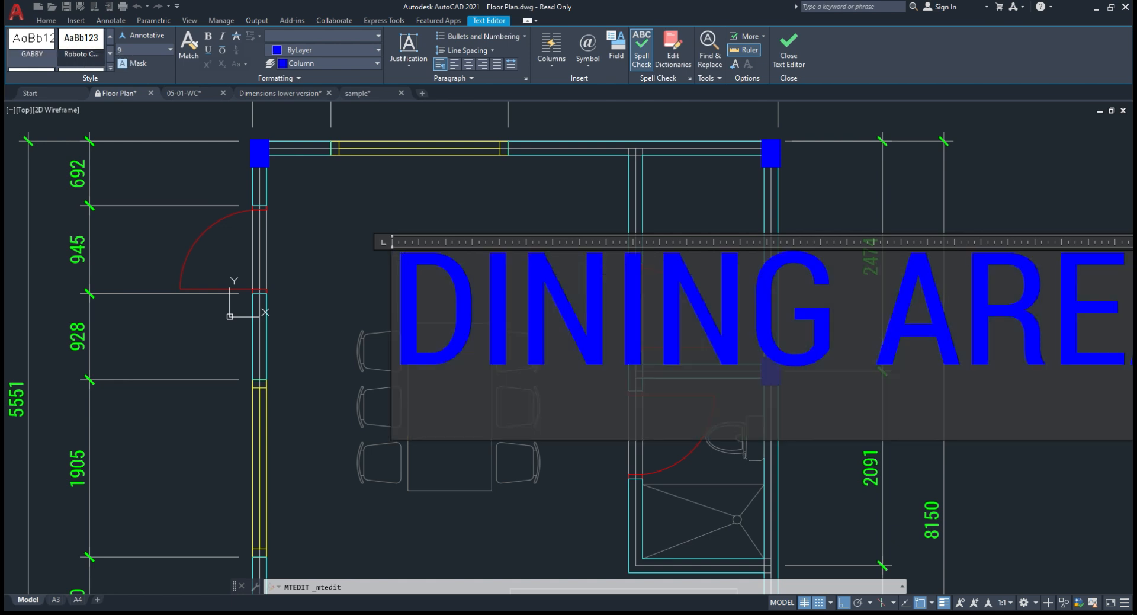
click(74, 45)
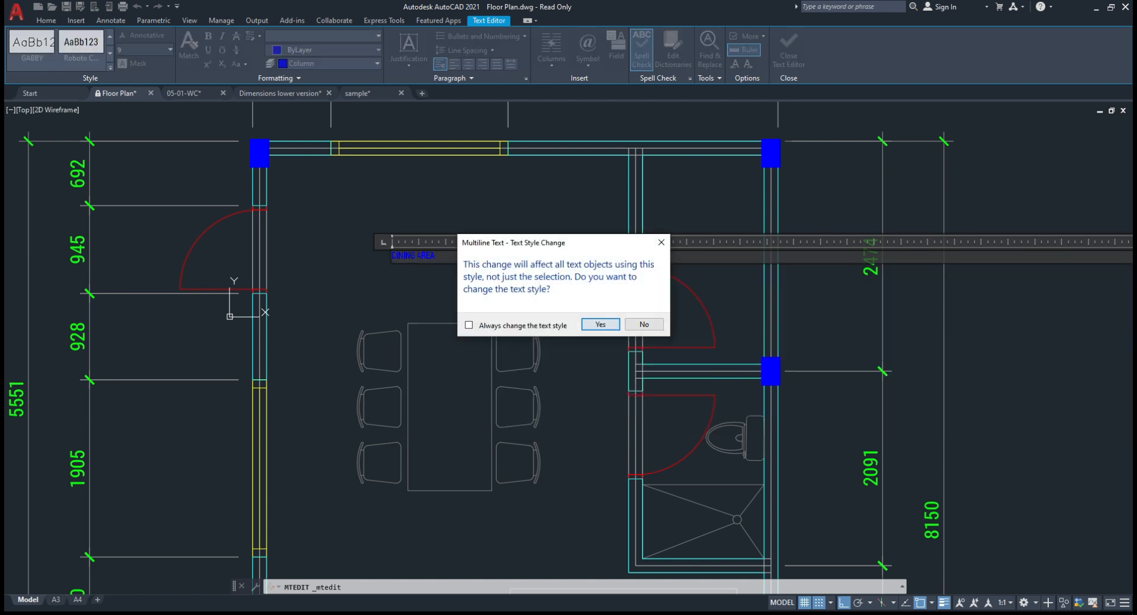
key(Return)
key(Escape)
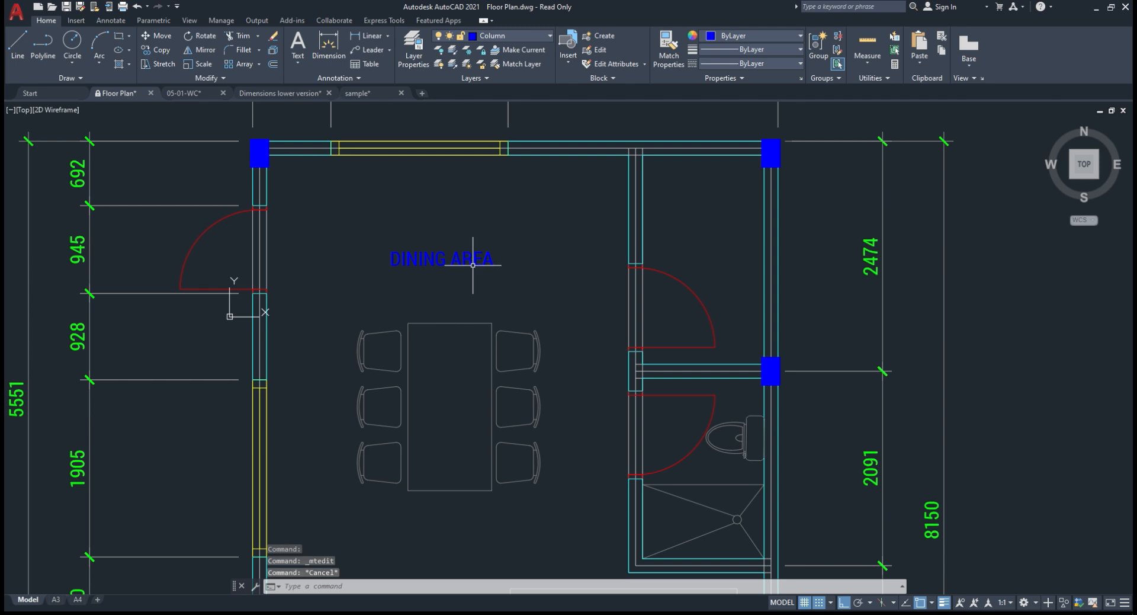
Step: Check the DINING AREA label's properties and undo its last text style change
click(453, 261)
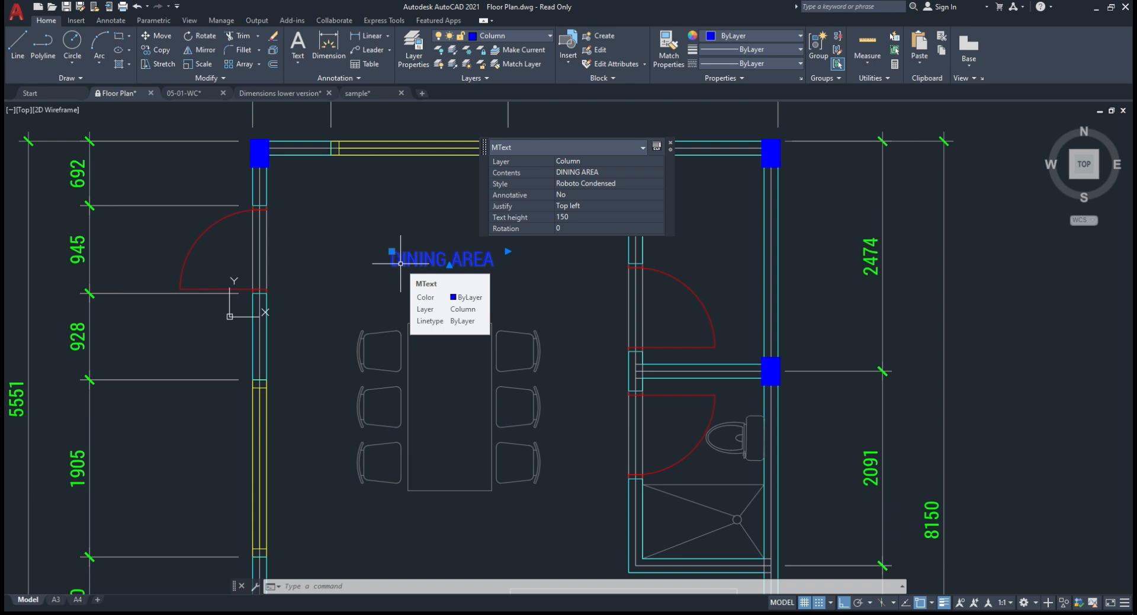
key(Escape)
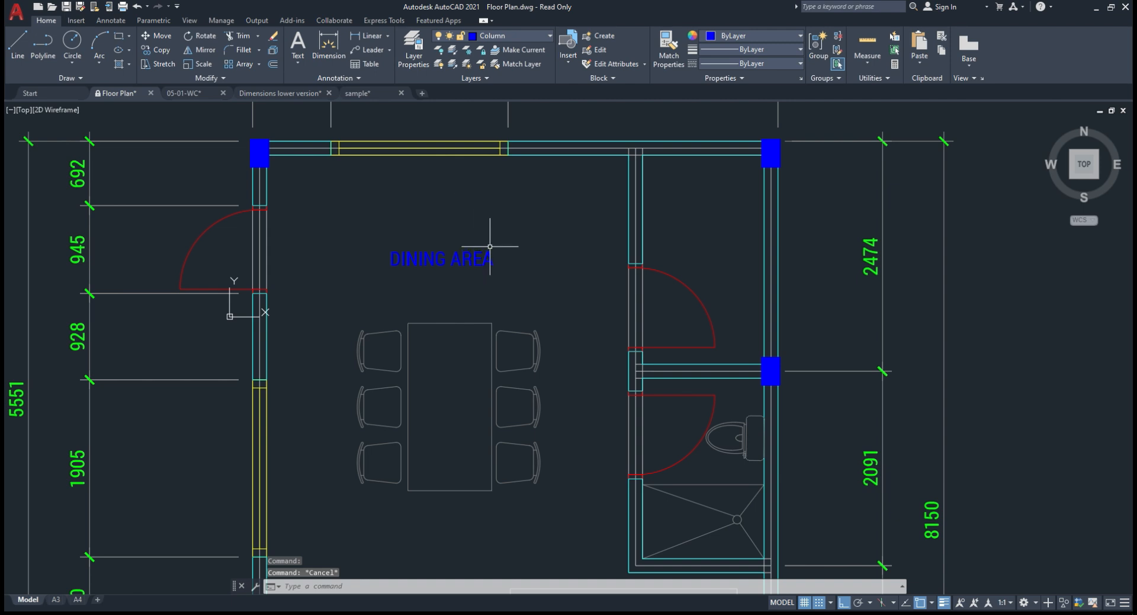
key(ctrl+z)
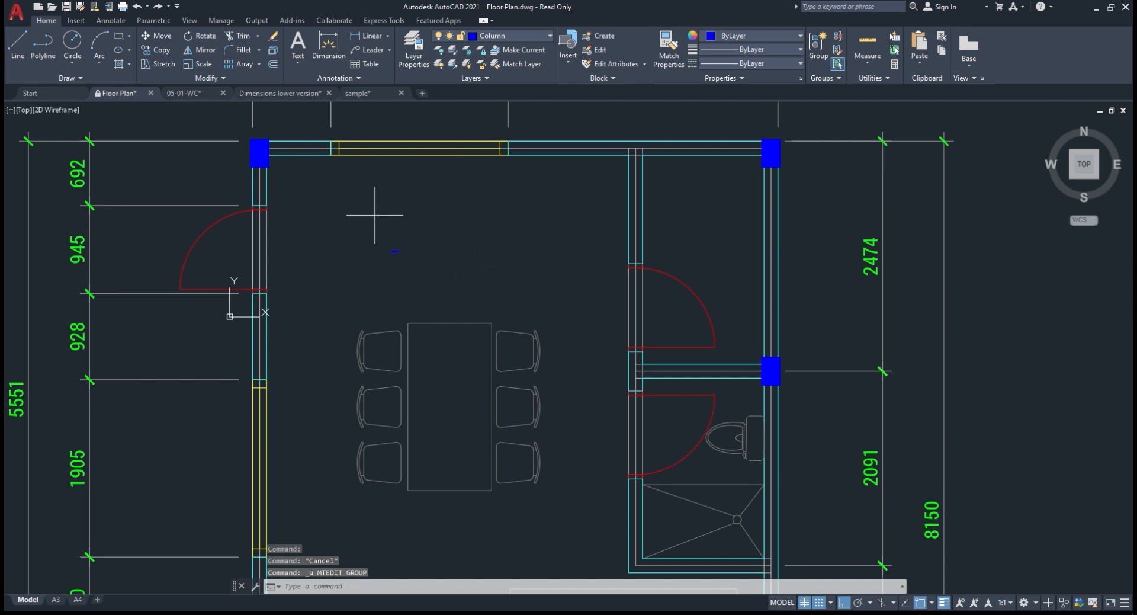
Step: Scale the DINING AREA label up freehand from its top-left corner to a text height of about 107
click(430, 266)
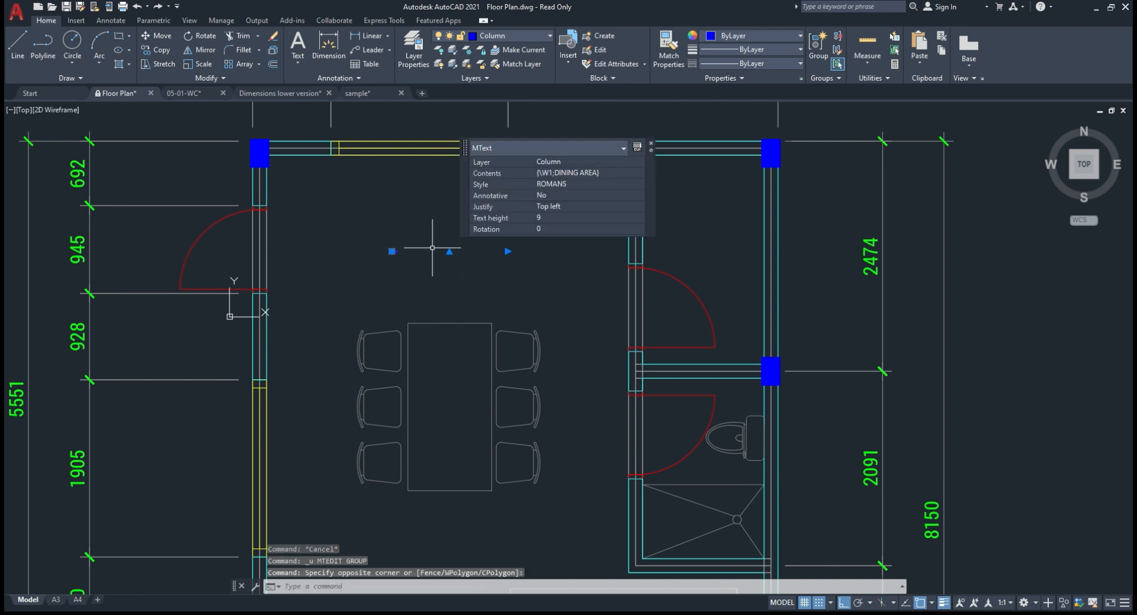
text(s)
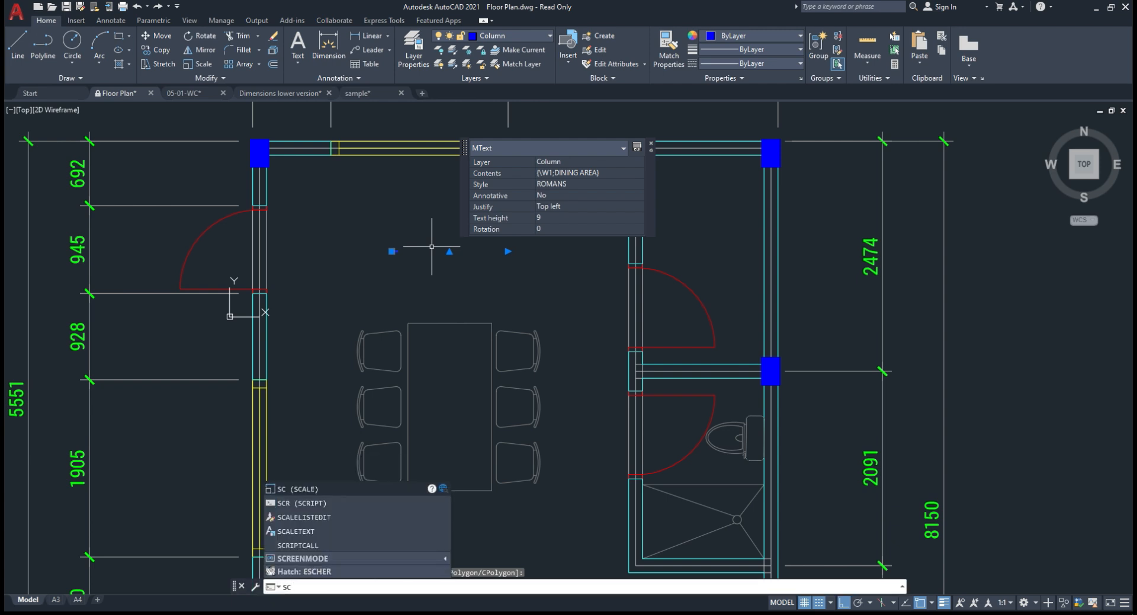
text(c)
key(Return)
click(392, 250)
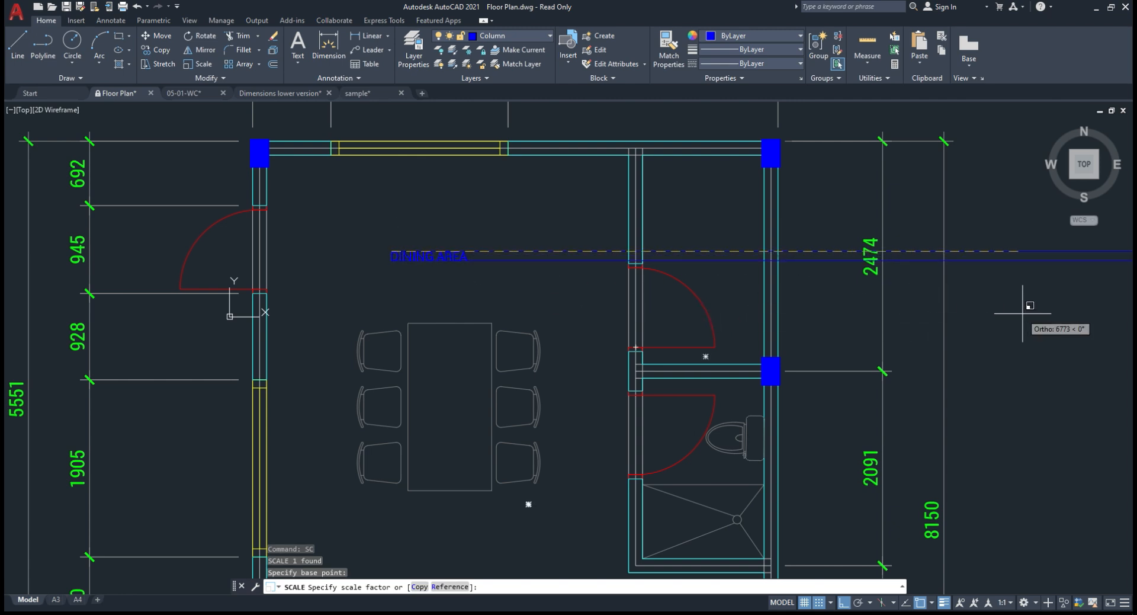
scroll(1024, 313, down, 4)
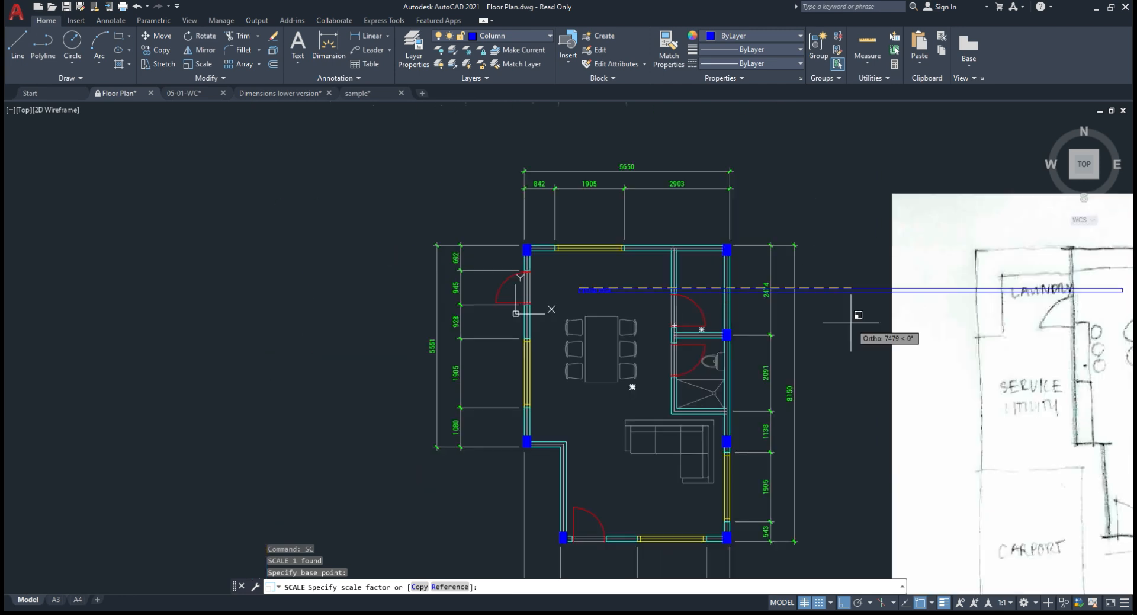
click(848, 308)
scroll(600, 292, up, 3)
click(602, 293)
click(553, 259)
scroll(517, 256, down, 1)
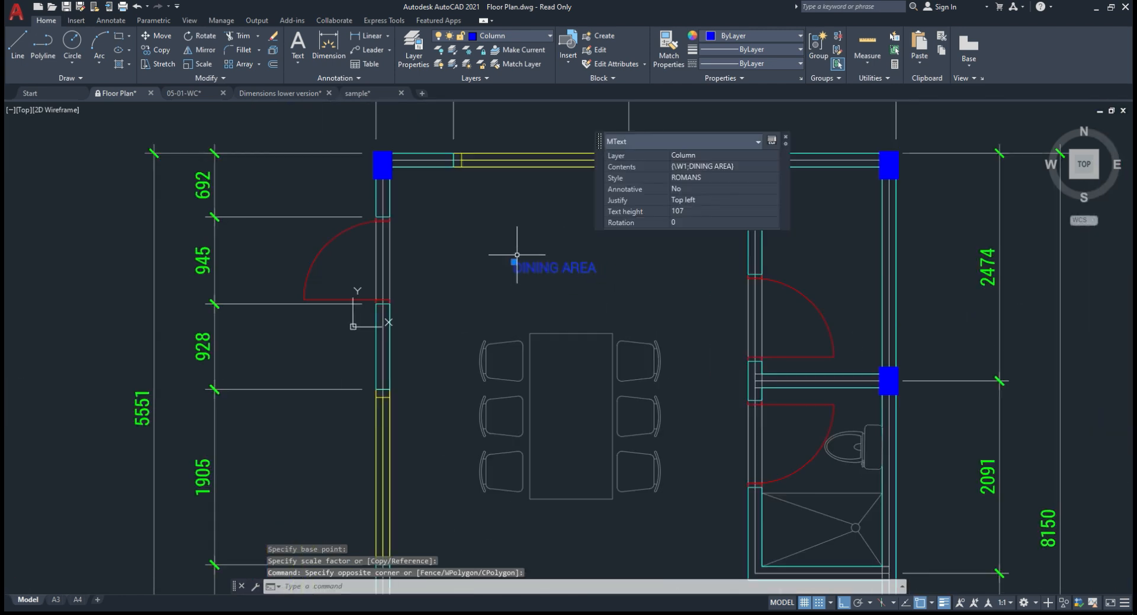
middle_drag(545, 271, 358, 241)
text(SC)
key(Return)
click(331, 233)
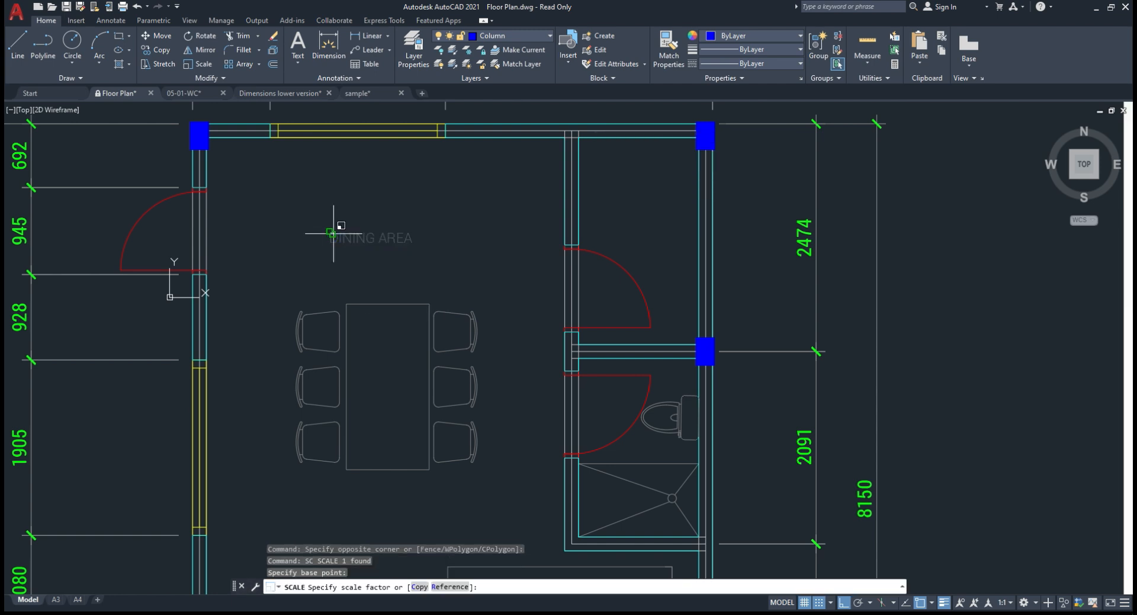
scroll(1025, 407, down, 4)
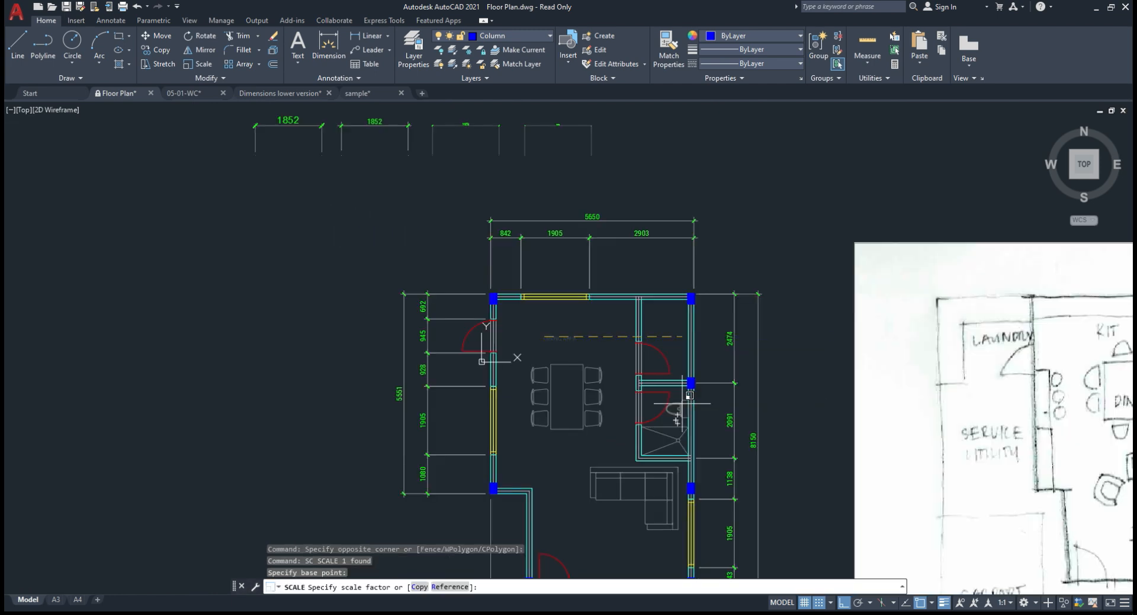
scroll(762, 383, up, 4)
key(Escape)
scroll(209, 255, up, 2)
scroll(264, 308, up, 2)
click(264, 307)
click(236, 242)
scroll(307, 311, down, 2)
text(s)
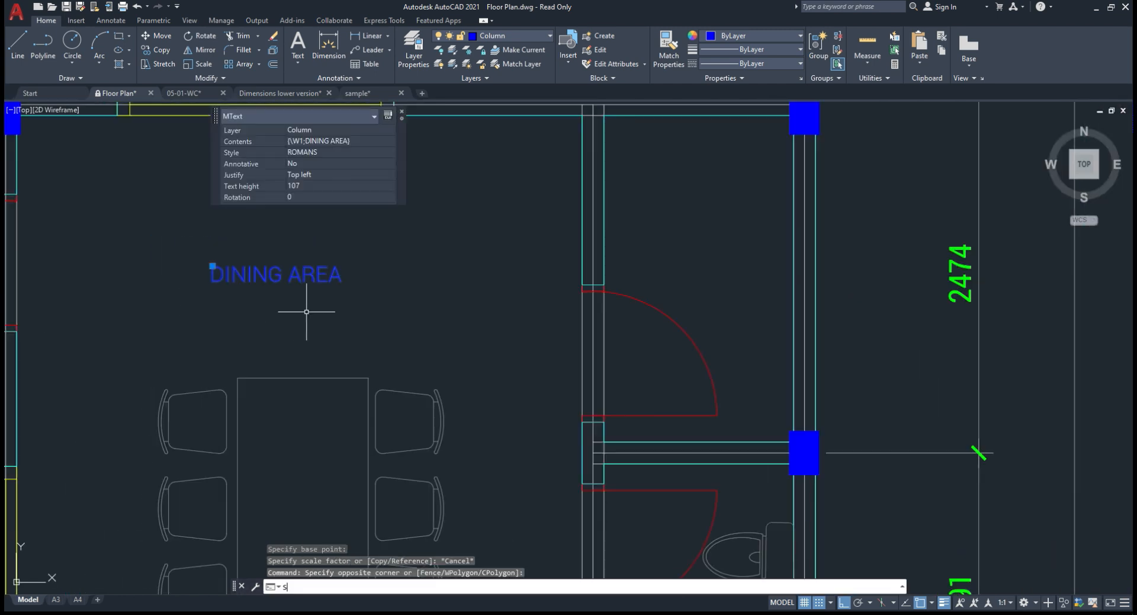
text(c)
key(Return)
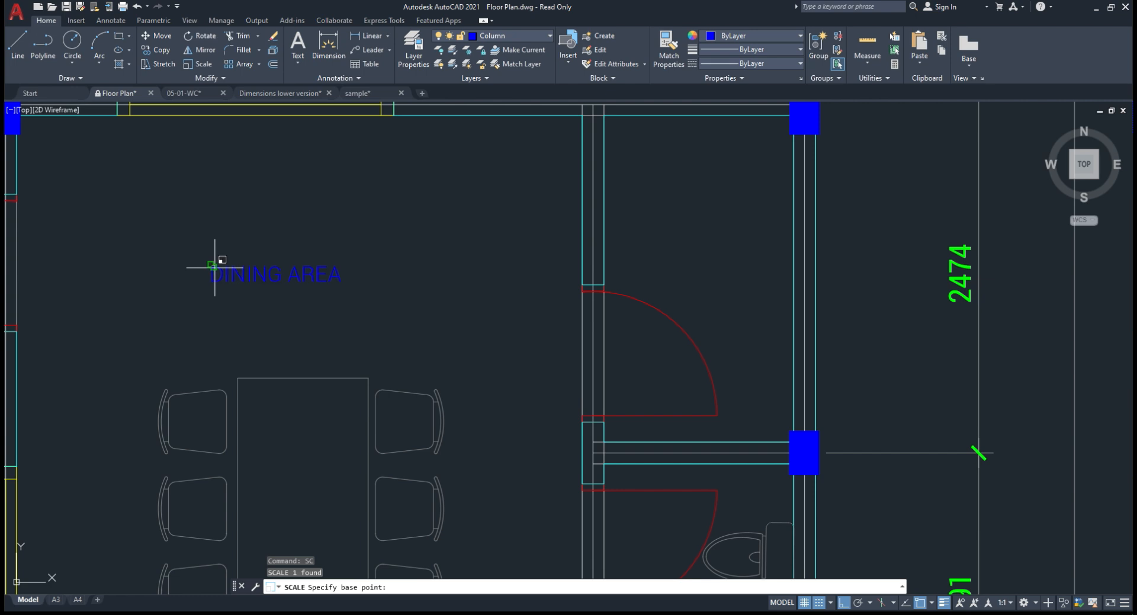
click(212, 264)
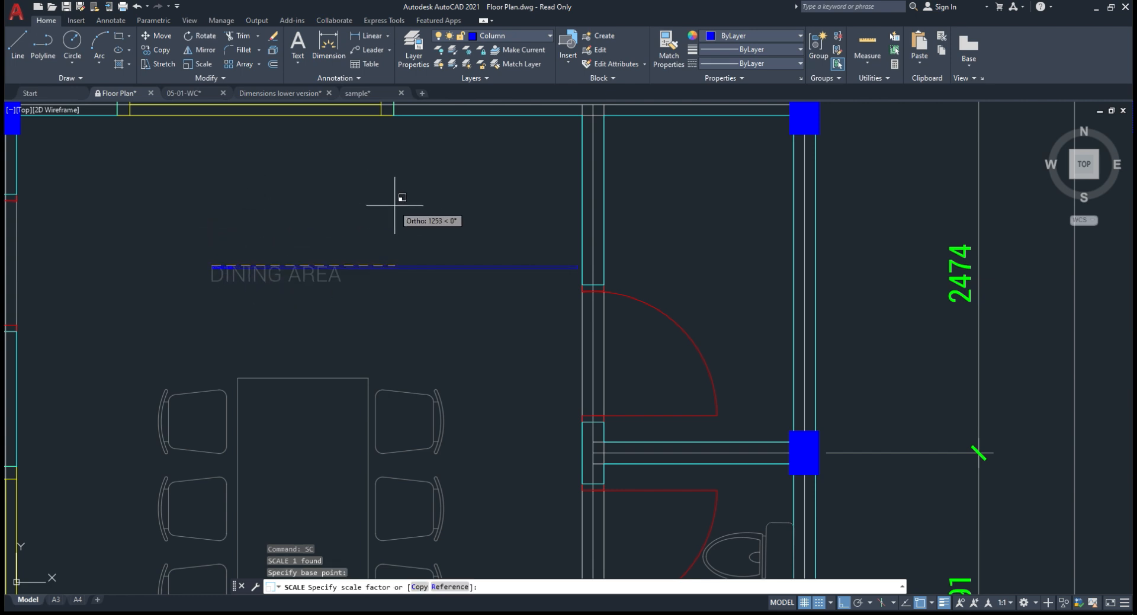
key(Escape)
Step: Scale the DINING AREA label by a factor of 1.25 from its top-left corner
click(282, 286)
click(250, 258)
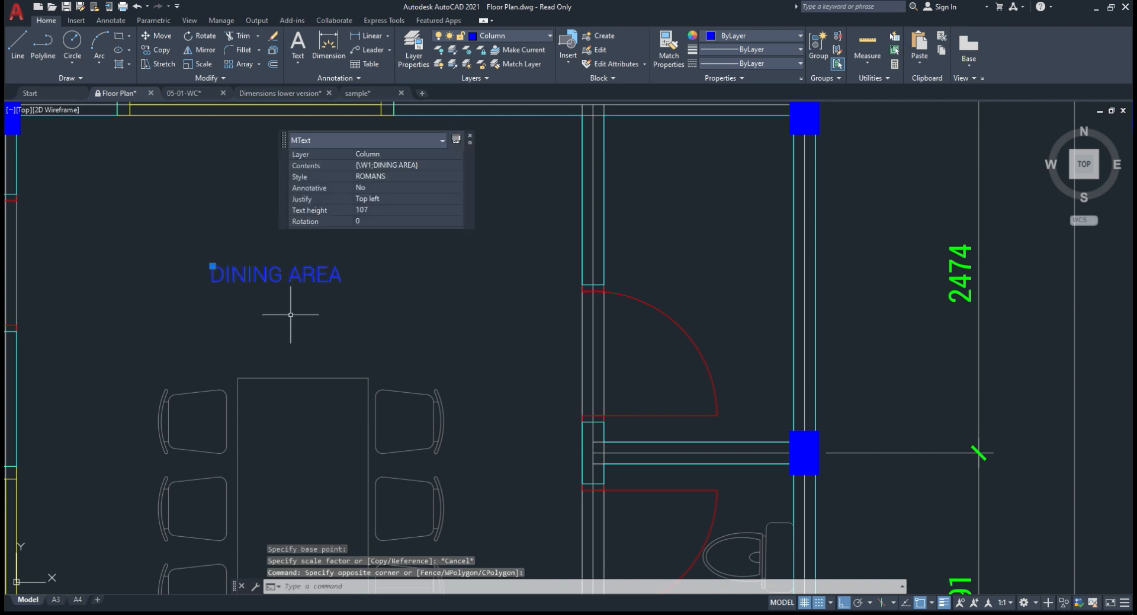
click(140, 211)
click(474, 359)
text(sc)
key(Return)
click(213, 276)
text(1.25)
key(Return)
scroll(398, 203, down, 2)
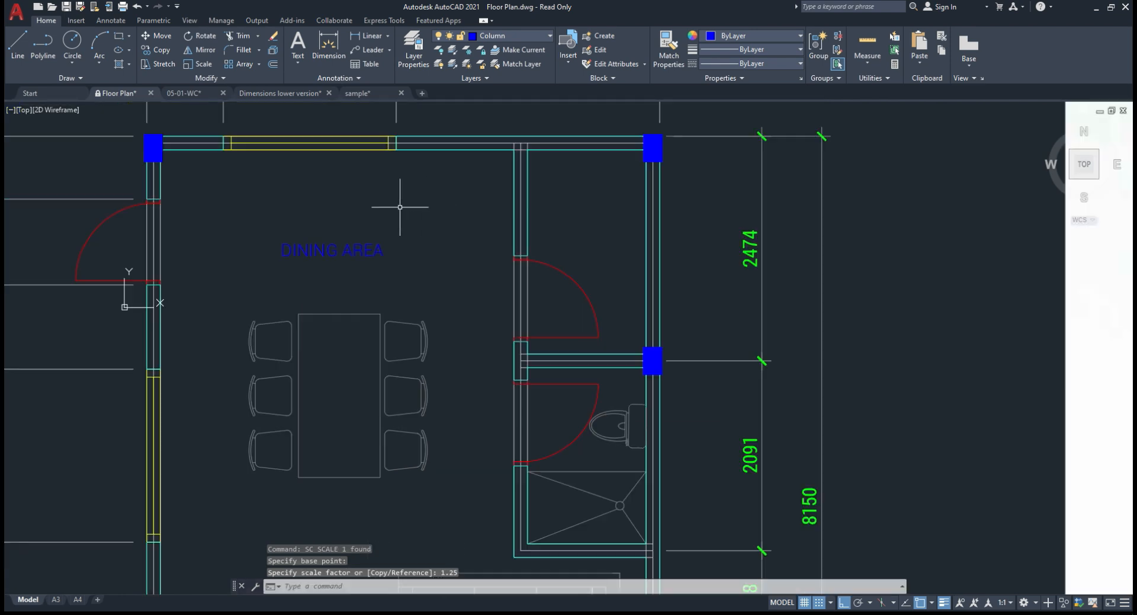
Step: Move the DINING AREA label down onto the middle of the dining table, with Ortho off for free placement
click(374, 239)
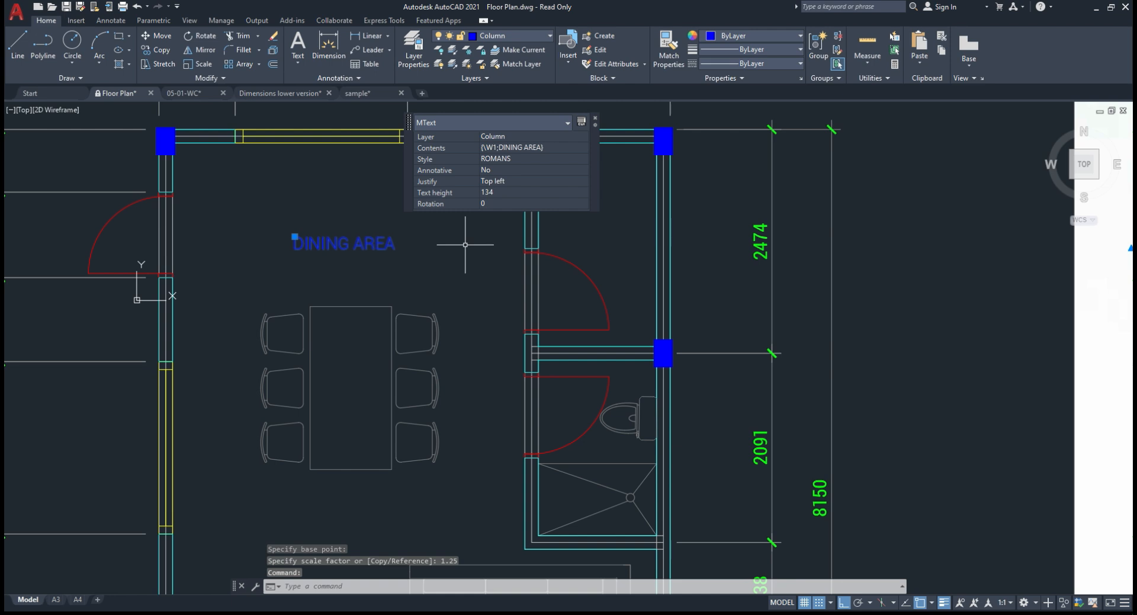
text(m)
key(Return)
click(427, 248)
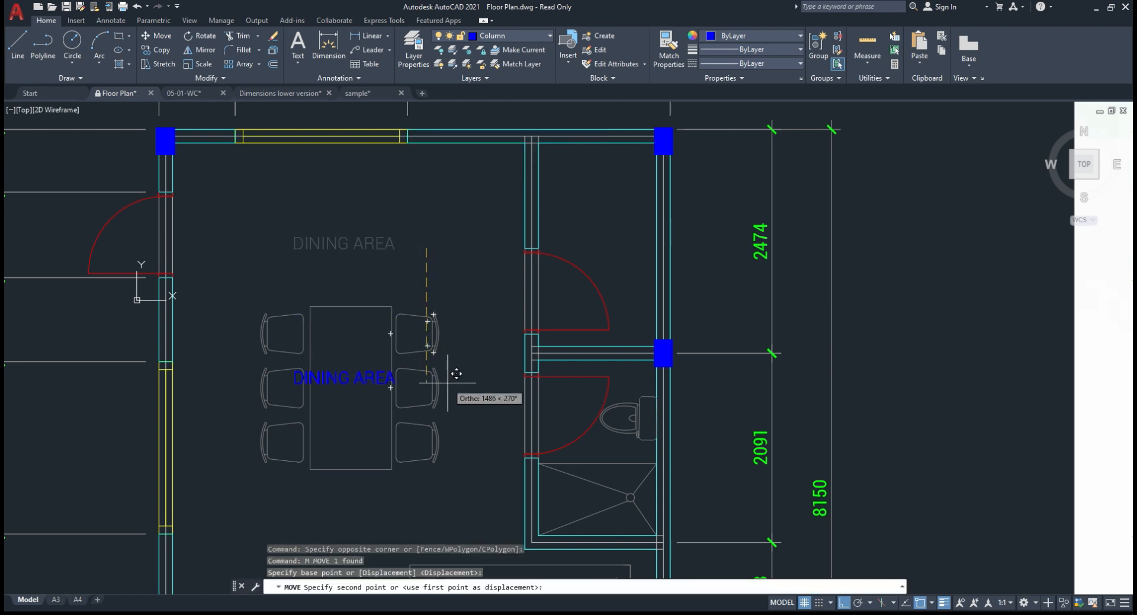
key(F8)
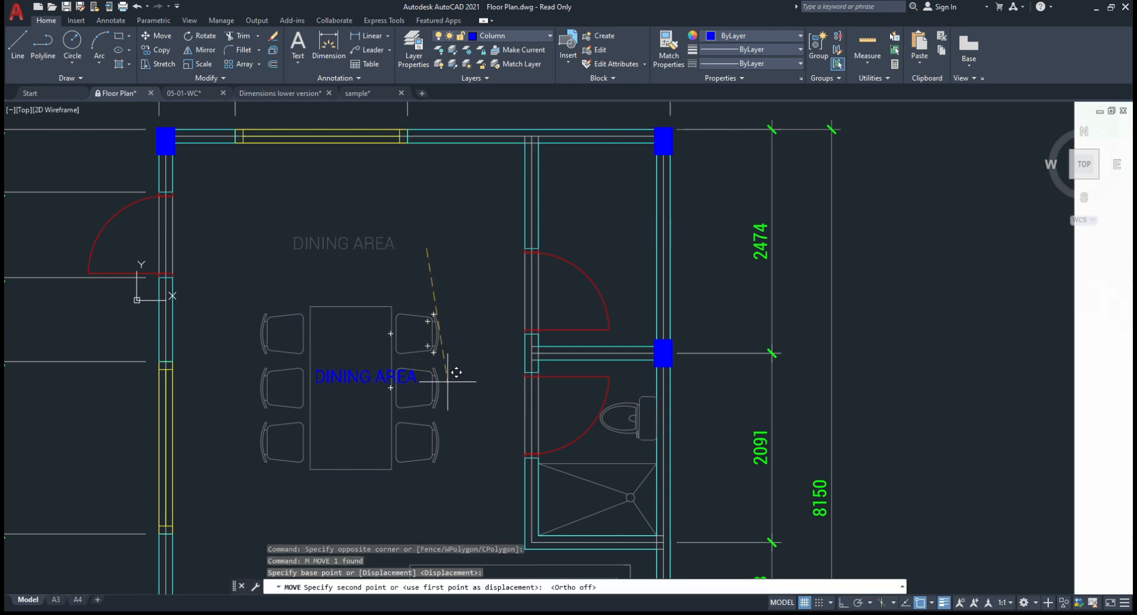
click(445, 379)
Step: Copy the DINING AREA label from its top-left corner onto the L-shaped sofa and into the toilet room
scroll(418, 310, down, 2)
middle_drag(418, 310, 405, 261)
click(366, 292)
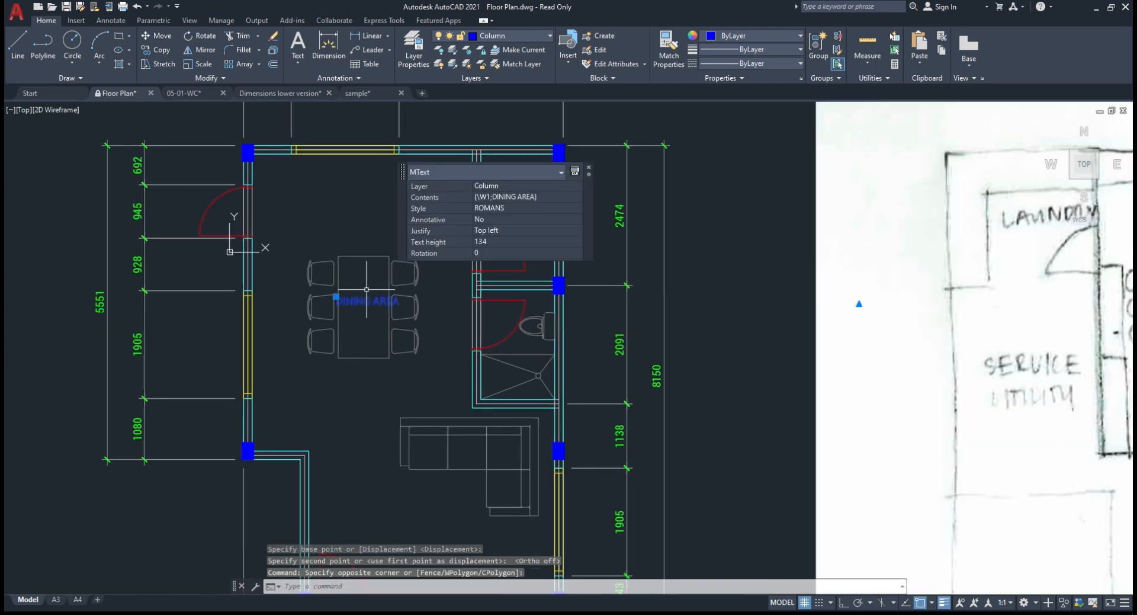
text(c)
key(Return)
click(335, 296)
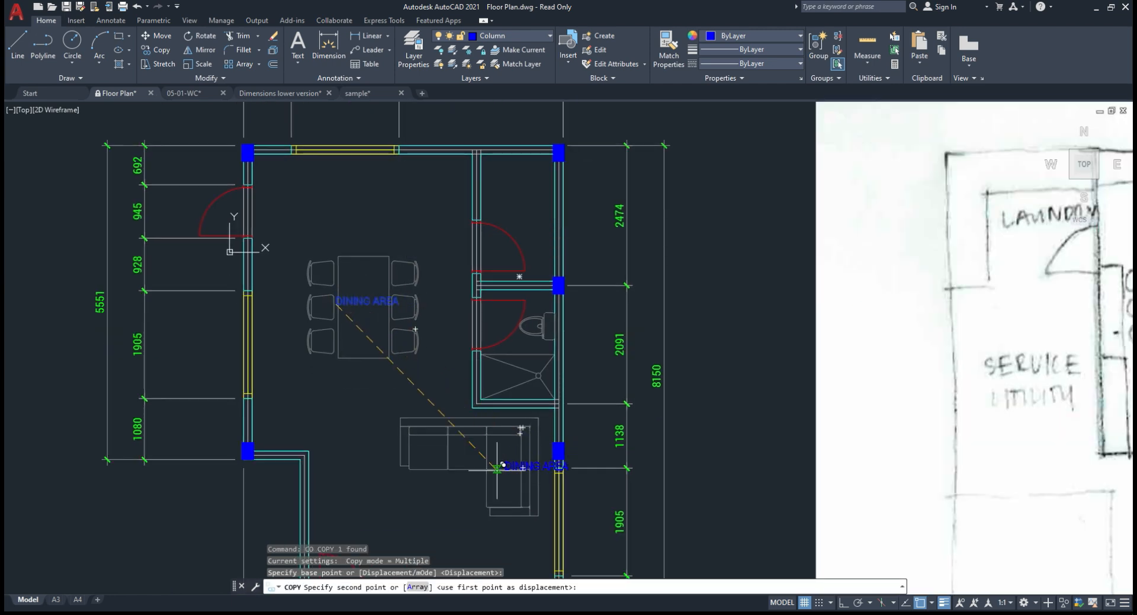
scroll(450, 460, up, 5)
click(403, 447)
scroll(426, 355, down, 4)
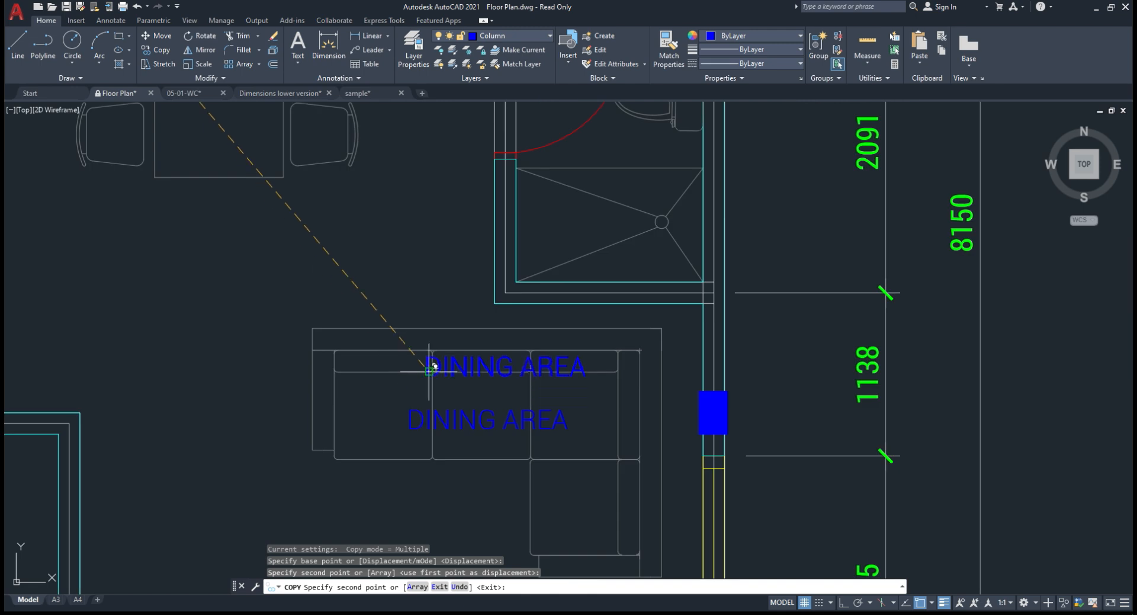
click(455, 307)
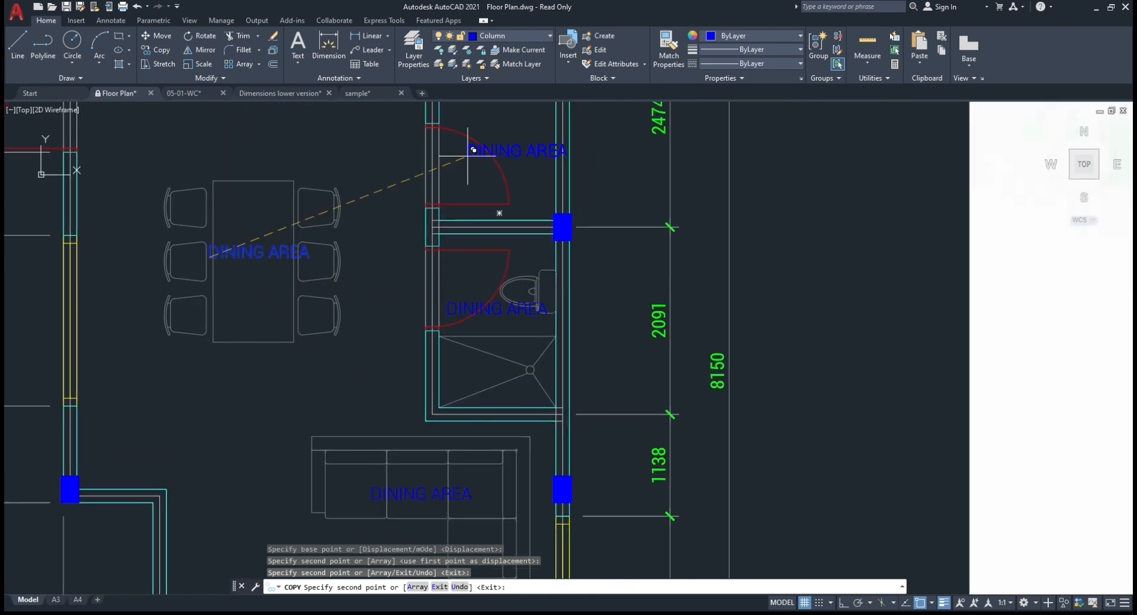
Step: Place further copies of the DINING AREA label in the room above the toilet, above the dining table and above the front window
scroll(444, 153, up, 3)
click(414, 181)
scroll(434, 219, down, 3)
click(277, 172)
middle_drag(359, 426, 329, 279)
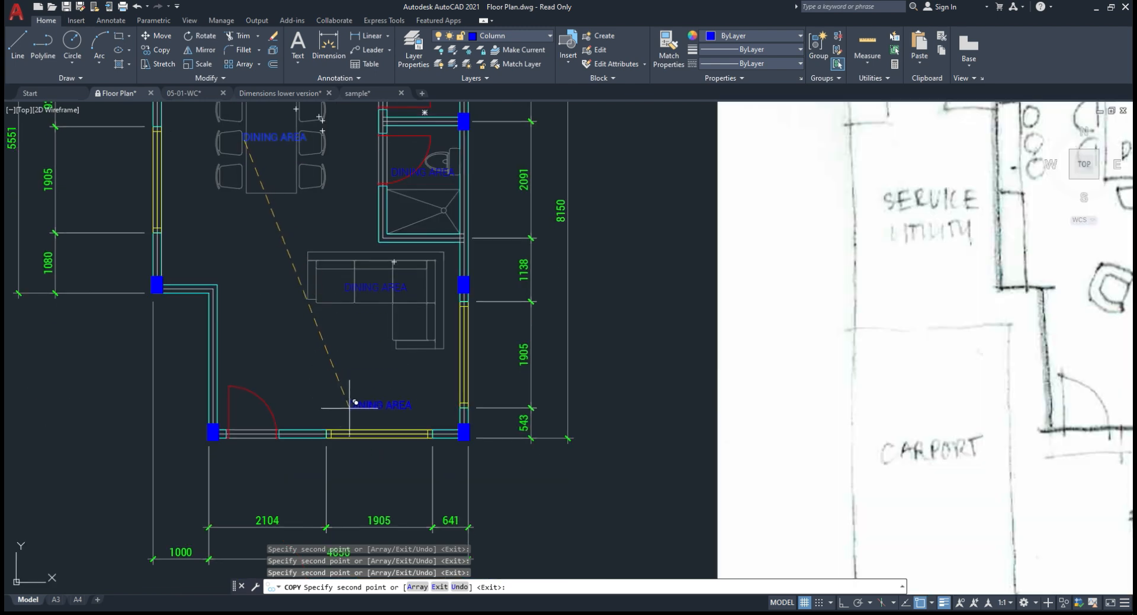
click(369, 384)
key(Escape)
key(Escape)
Step: Change the label on the sofa to LIVING AREA and the label above the front window to STAIRS
scroll(386, 314, up, 2)
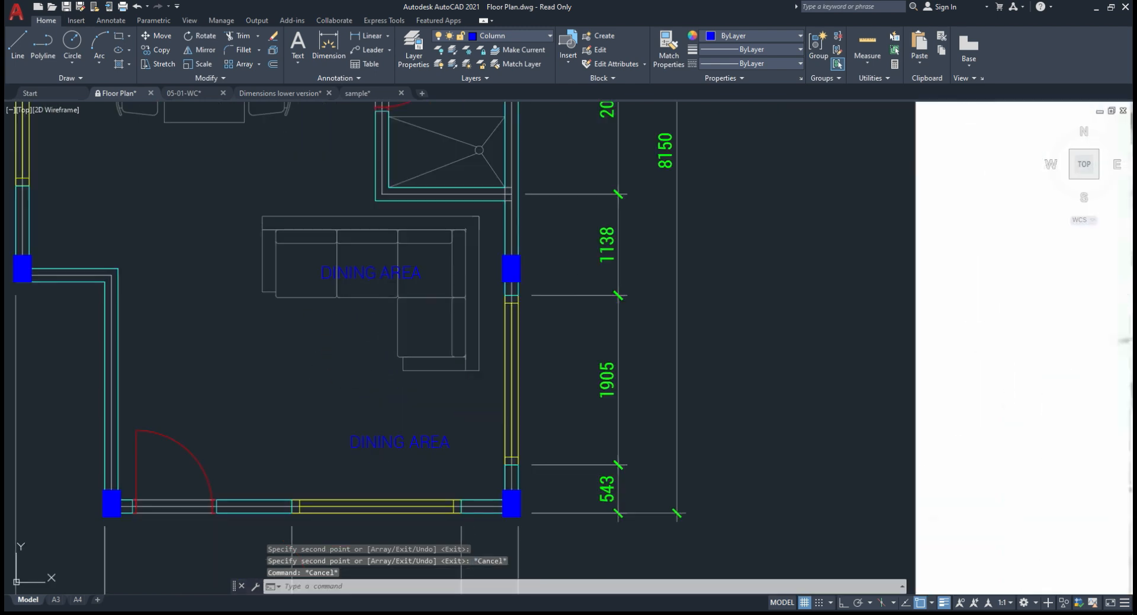
double_click(379, 273)
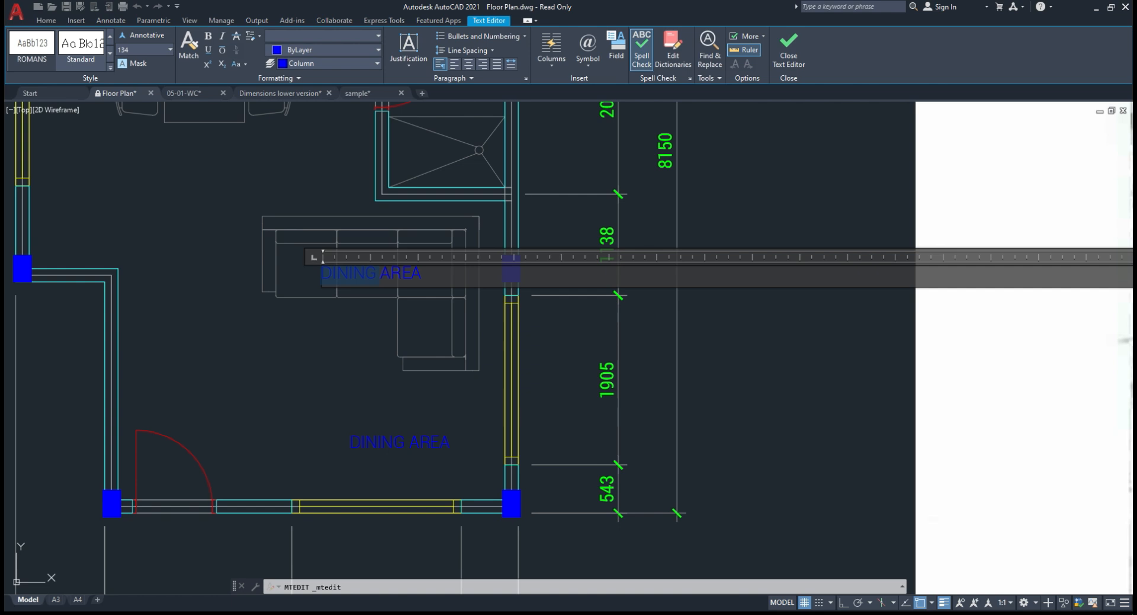
text(LIVIN)
click(190, 386)
double_click(381, 443)
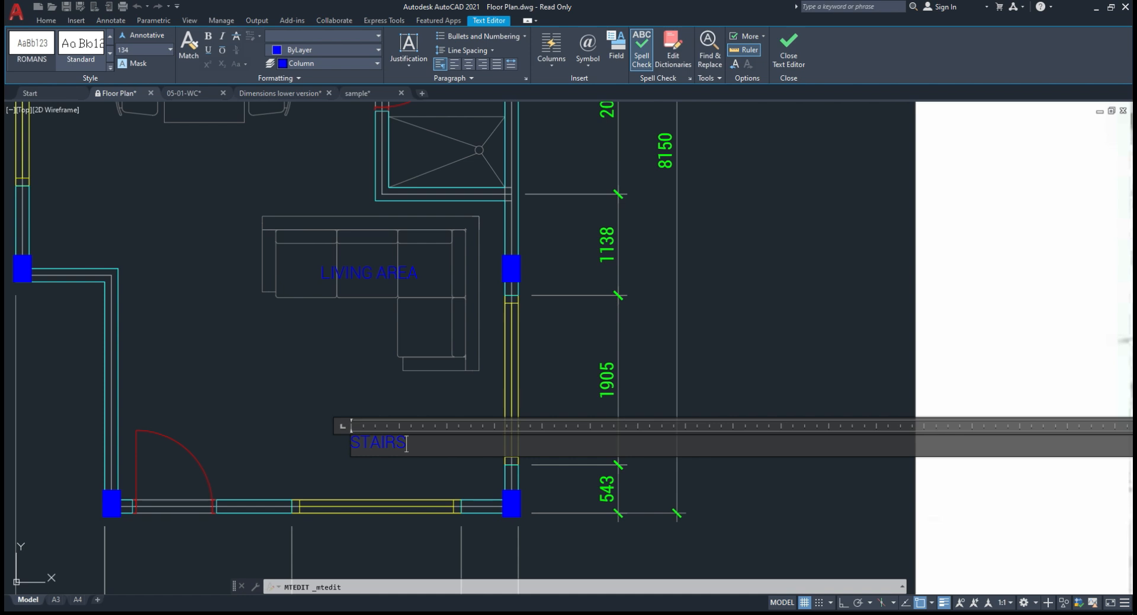
click(338, 399)
Step: Change the label in the small room above the toilet to STORAGE
scroll(337, 402, down, 5)
right_click(336, 413)
key(Escape)
scroll(368, 248, up, 5)
double_click(377, 259)
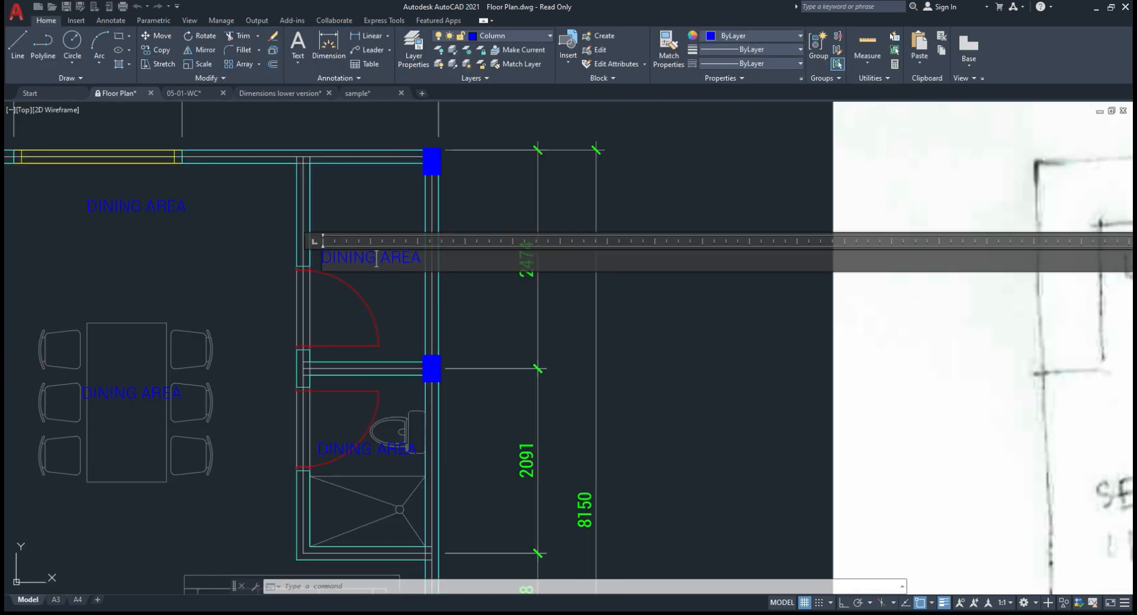
text(STORAGE)
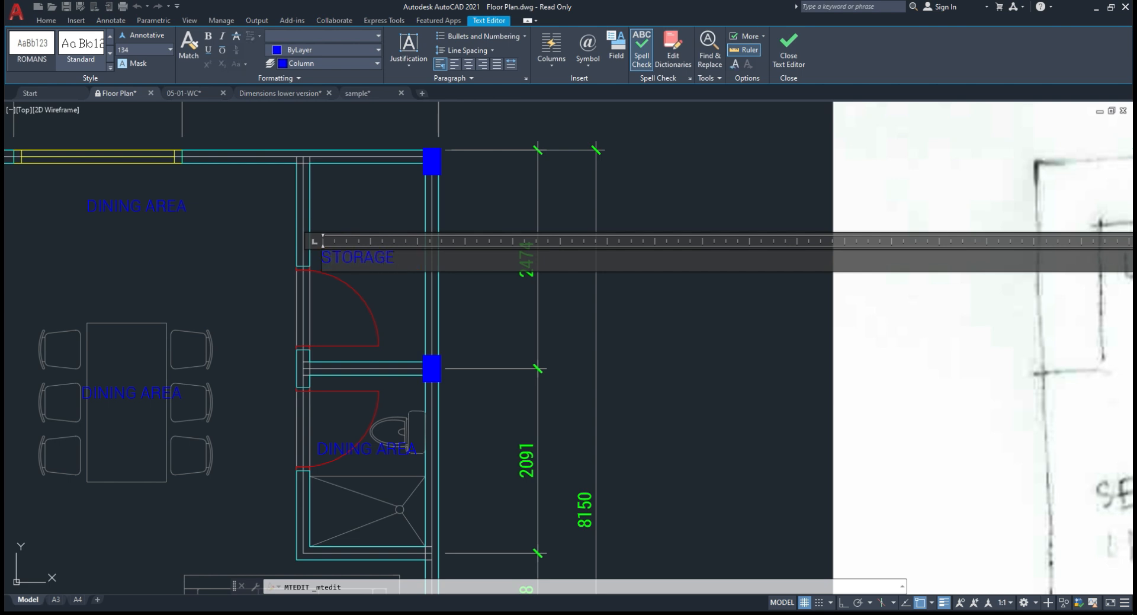
click(393, 305)
Step: Change the label in the toilet room to T&B
click(373, 429)
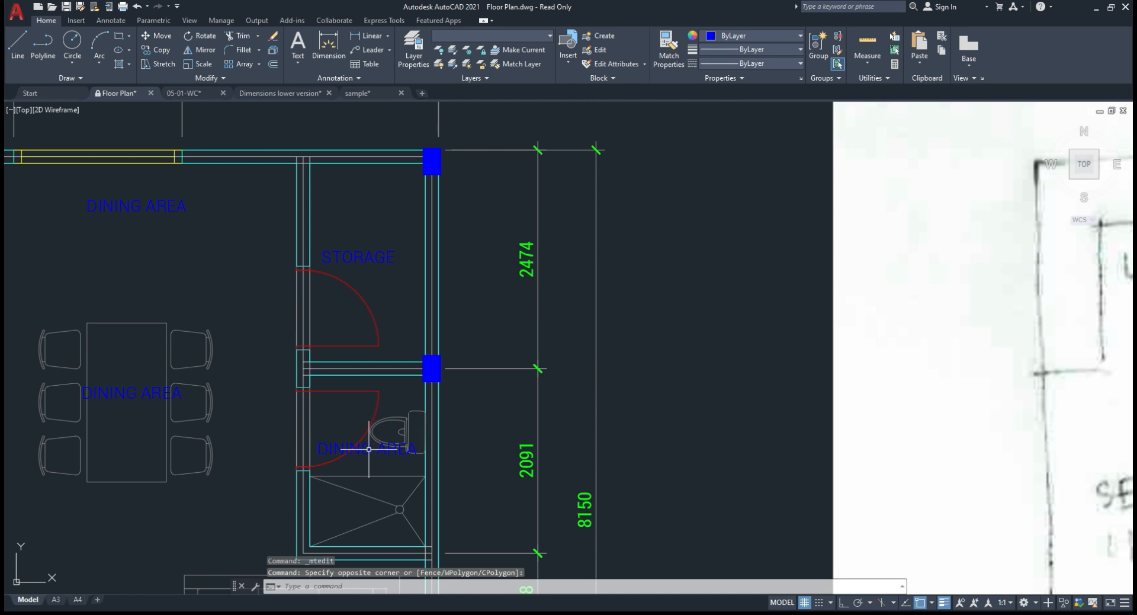
double_click(369, 449)
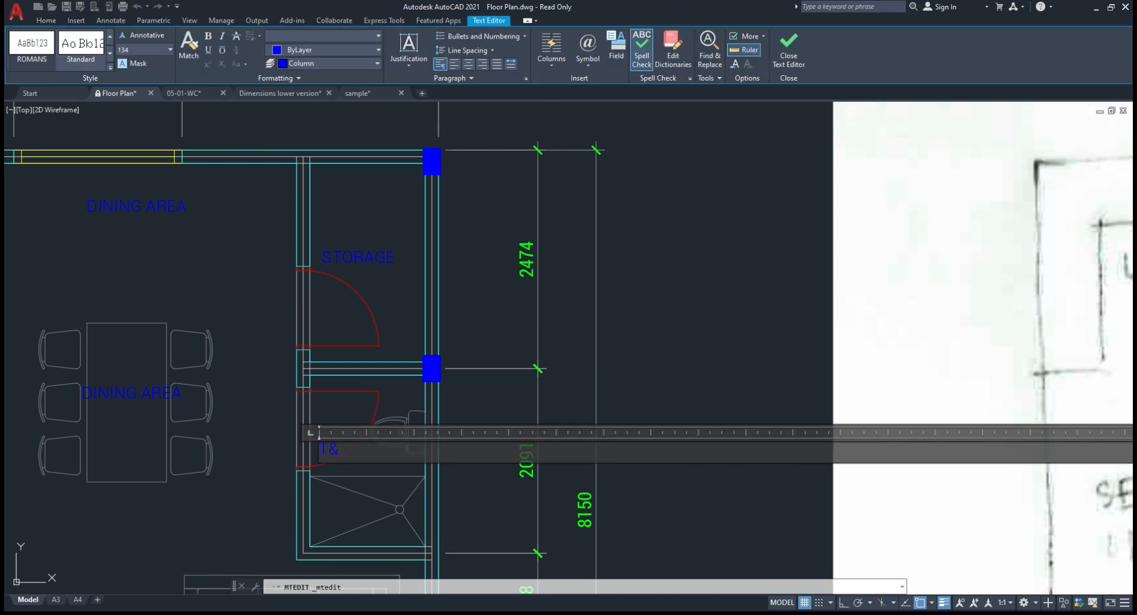
click(508, 381)
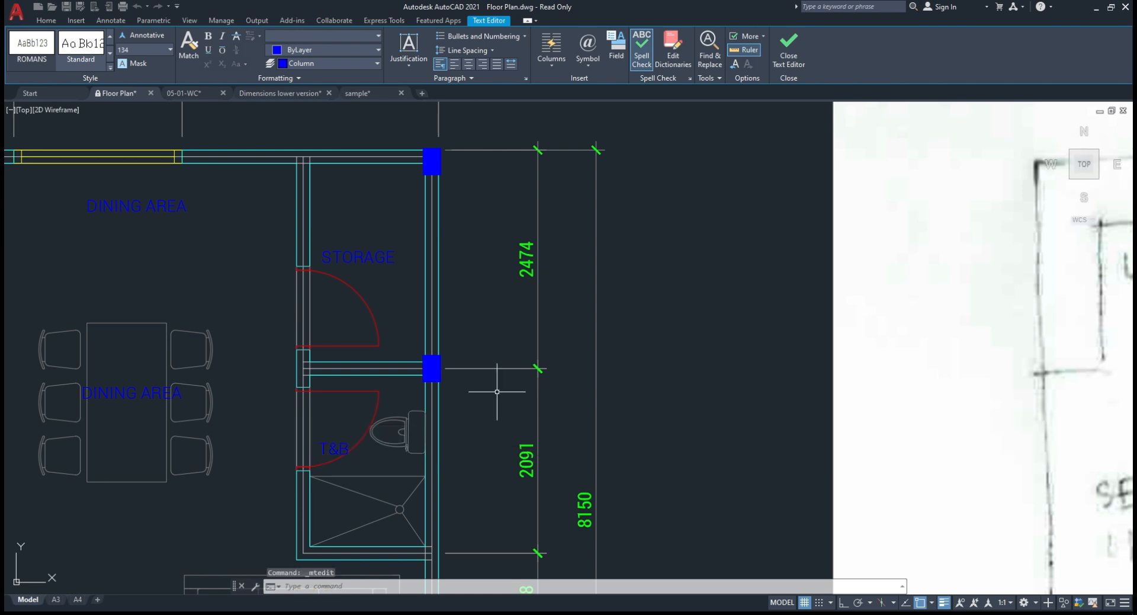
Step: Move the T&B label slightly right, clear of the door swing and between the toilet and the shower
click(330, 450)
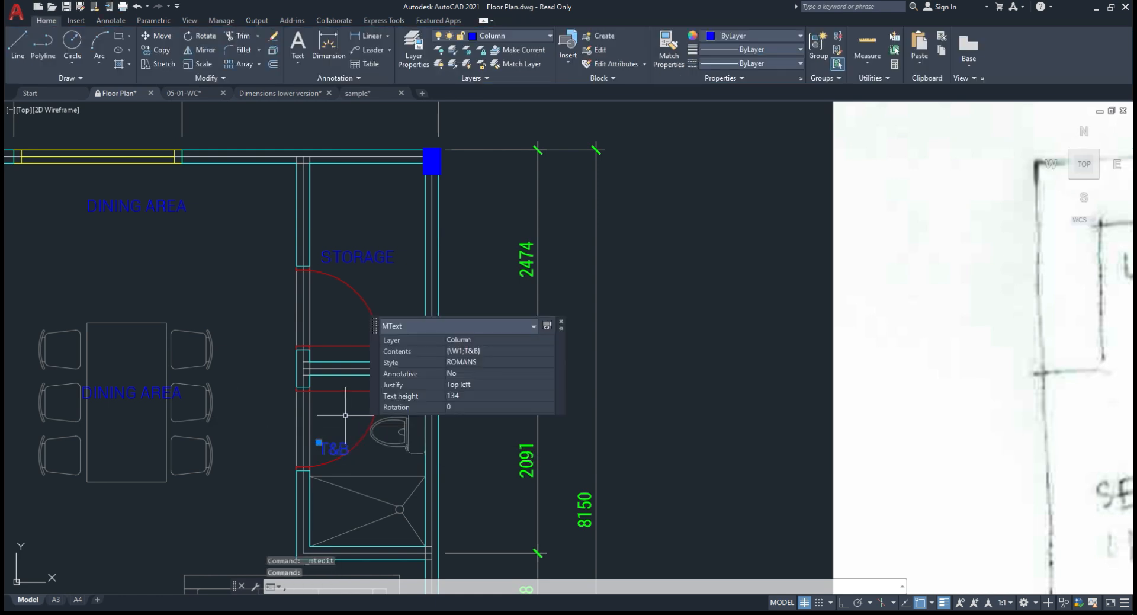
key(Escape)
click(333, 448)
key(Escape)
text(M)
key(Return)
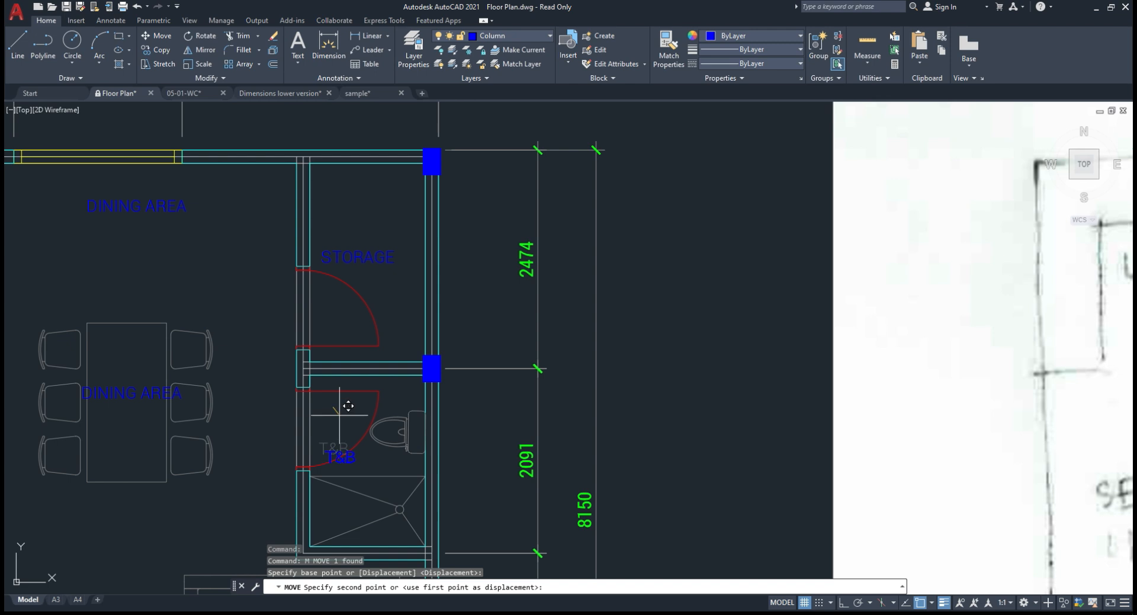
click(365, 408)
Step: Change the DINING AREA copy above the dining table to KITCHEN
scroll(308, 359, down, 2)
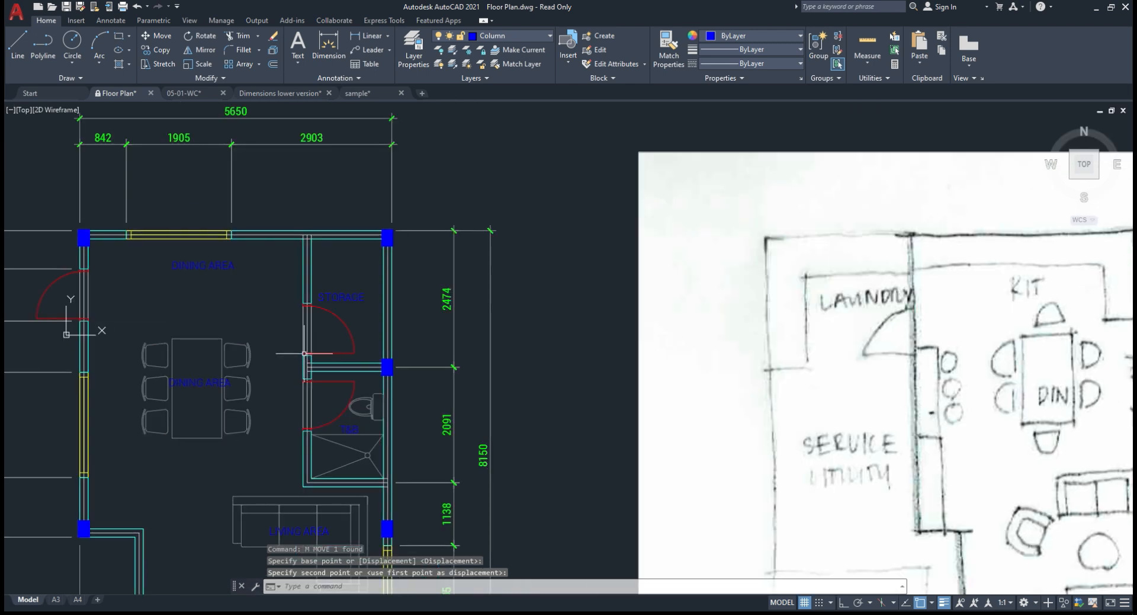
key(Escape)
double_click(203, 265)
text(KITCHN)
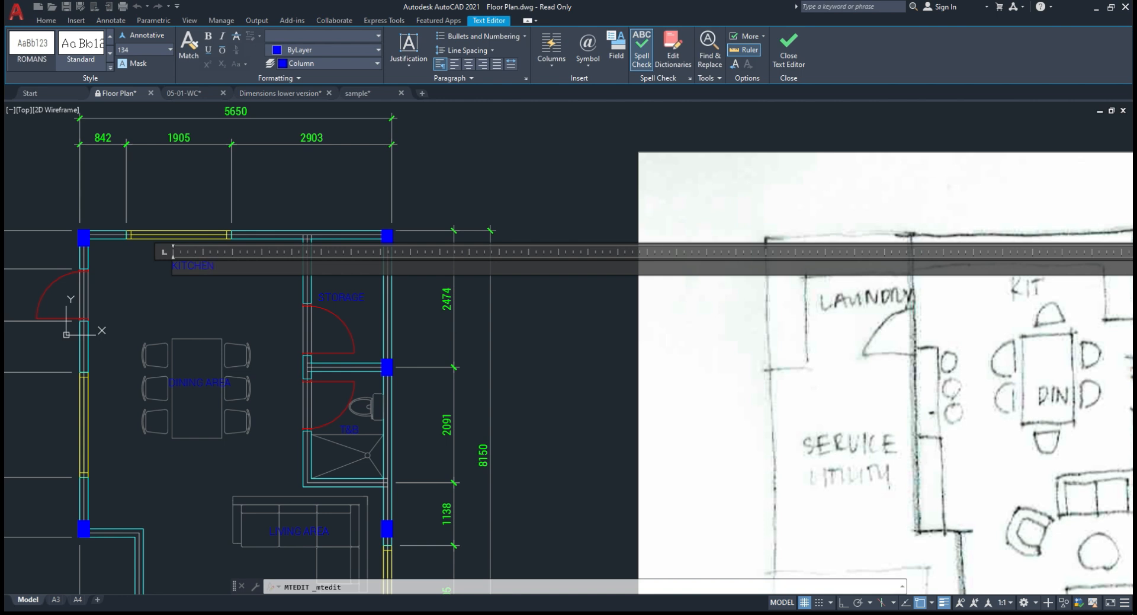
key(Return)
key(BackSpace)
click(267, 195)
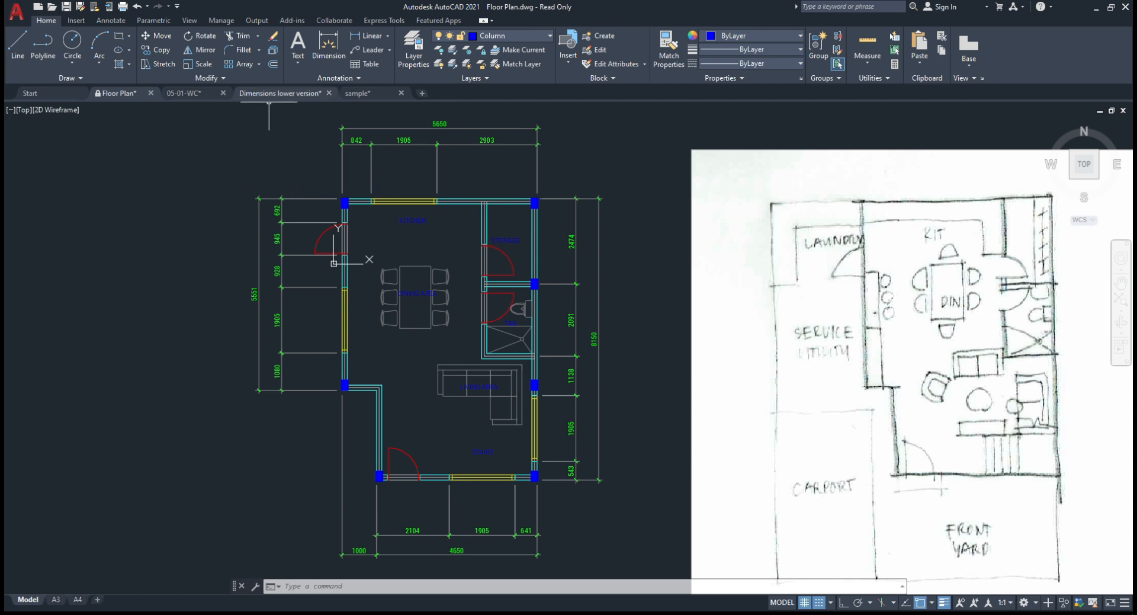
Step: Examine the column grid lines, grid bubbles and dimensions in the sample drawing, and return to the Floor Plan drawing
click(278, 93)
click(364, 93)
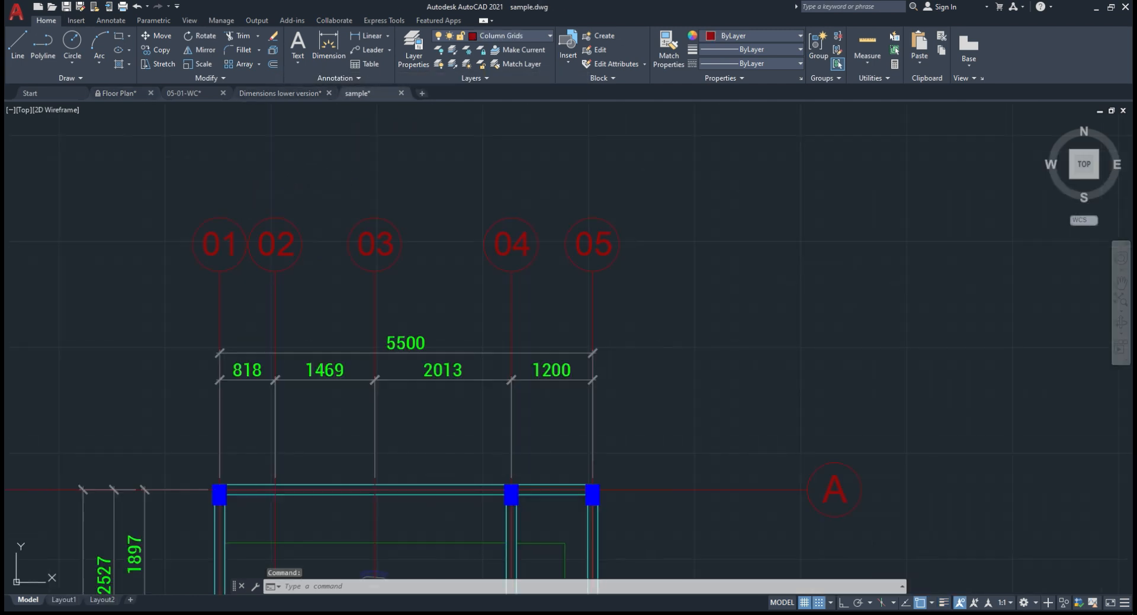
click(375, 236)
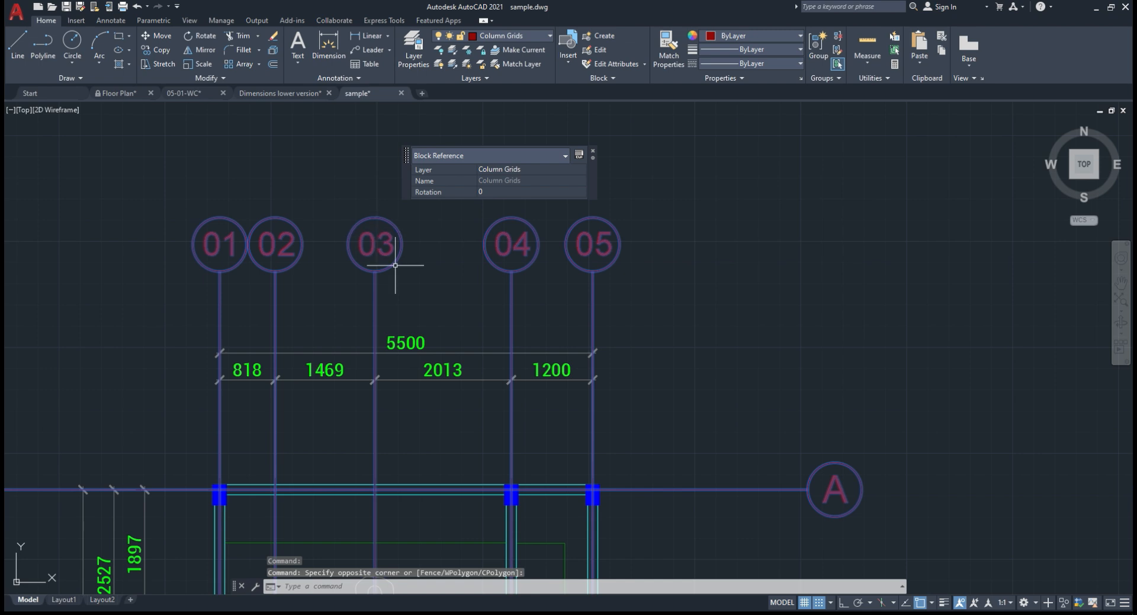
middle_drag(449, 287, 583, 223)
scroll(378, 377, down, 4)
key(Escape)
middle_drag(295, 417, 293, 297)
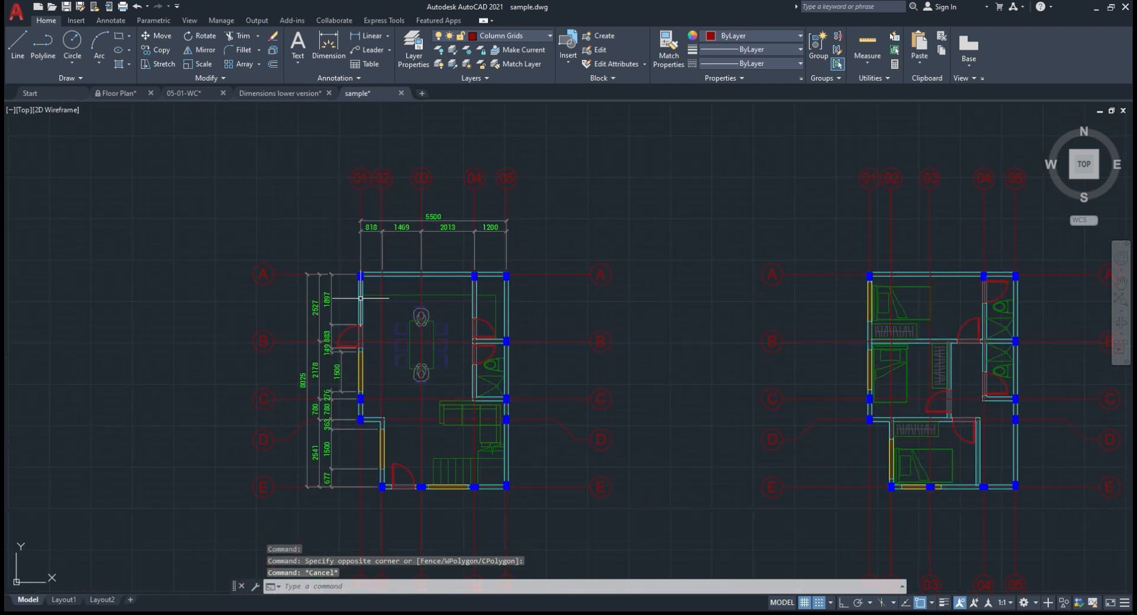
scroll(360, 298, up, 2)
scroll(399, 279, down, 2)
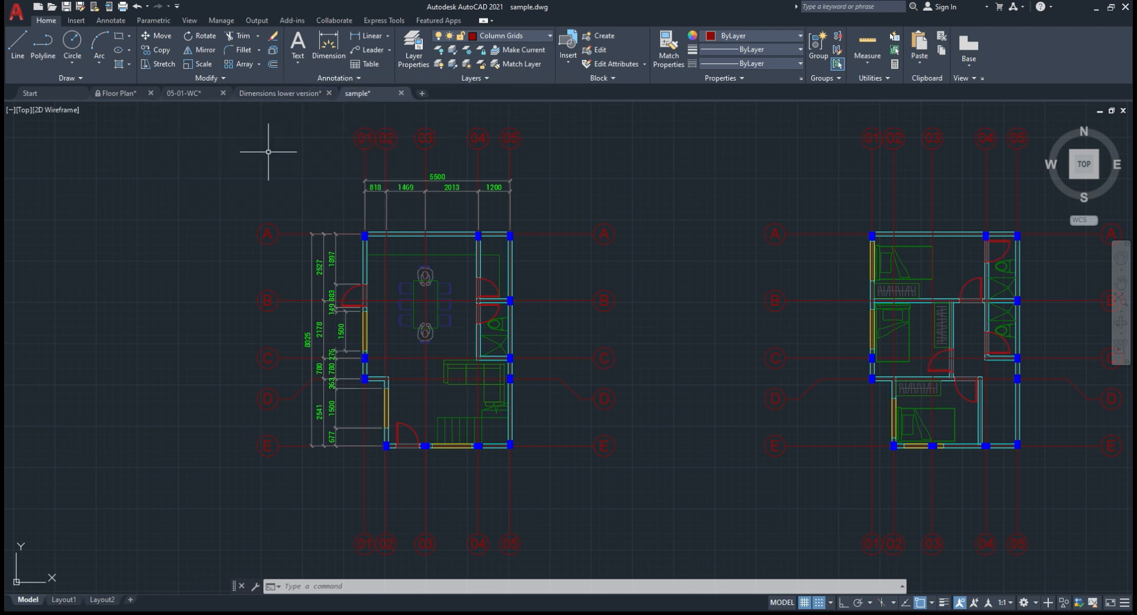
click(183, 93)
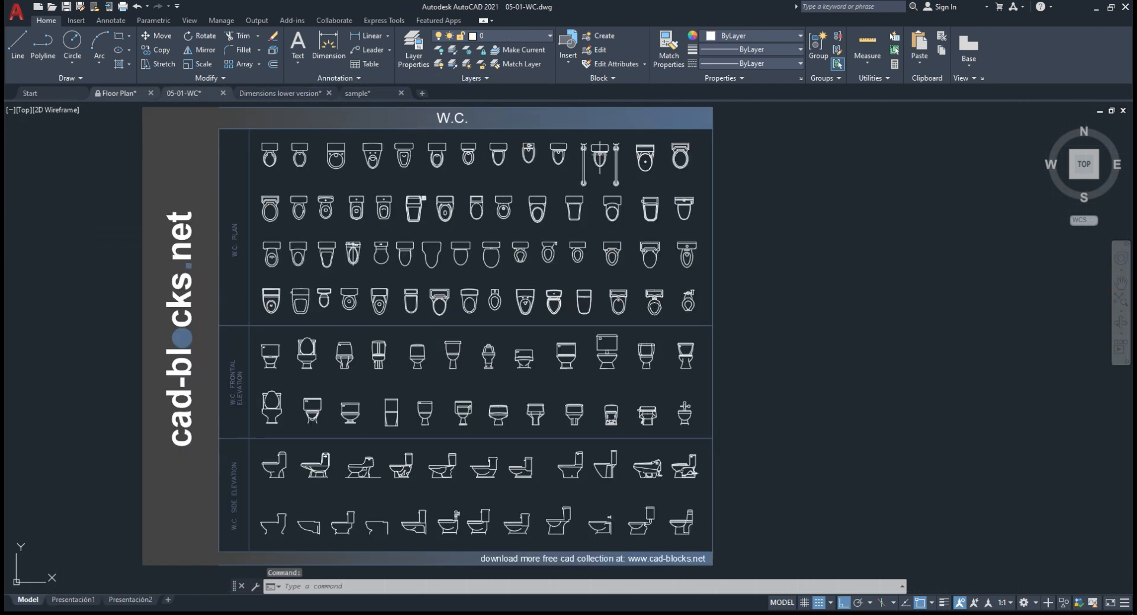
click(119, 93)
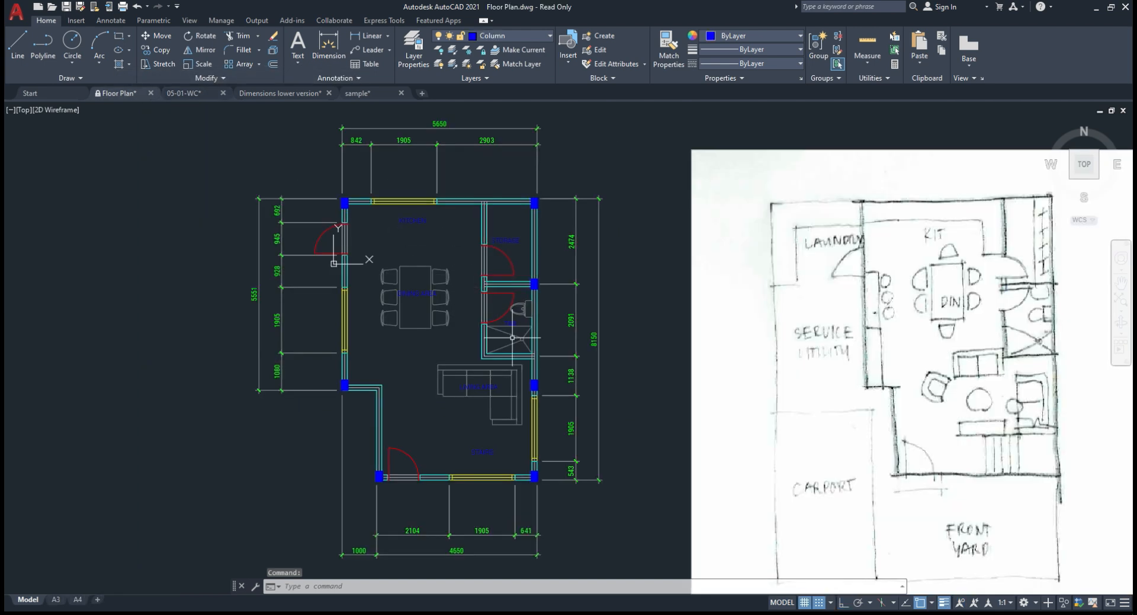